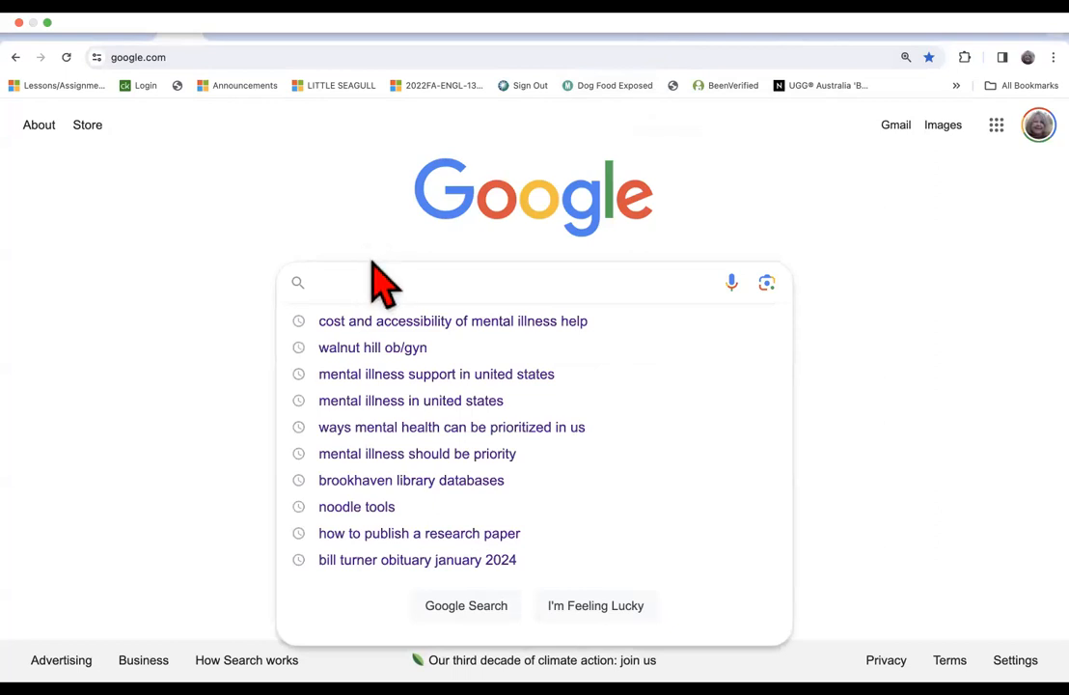
Search Google for "dallas college library databases".
text(allas )
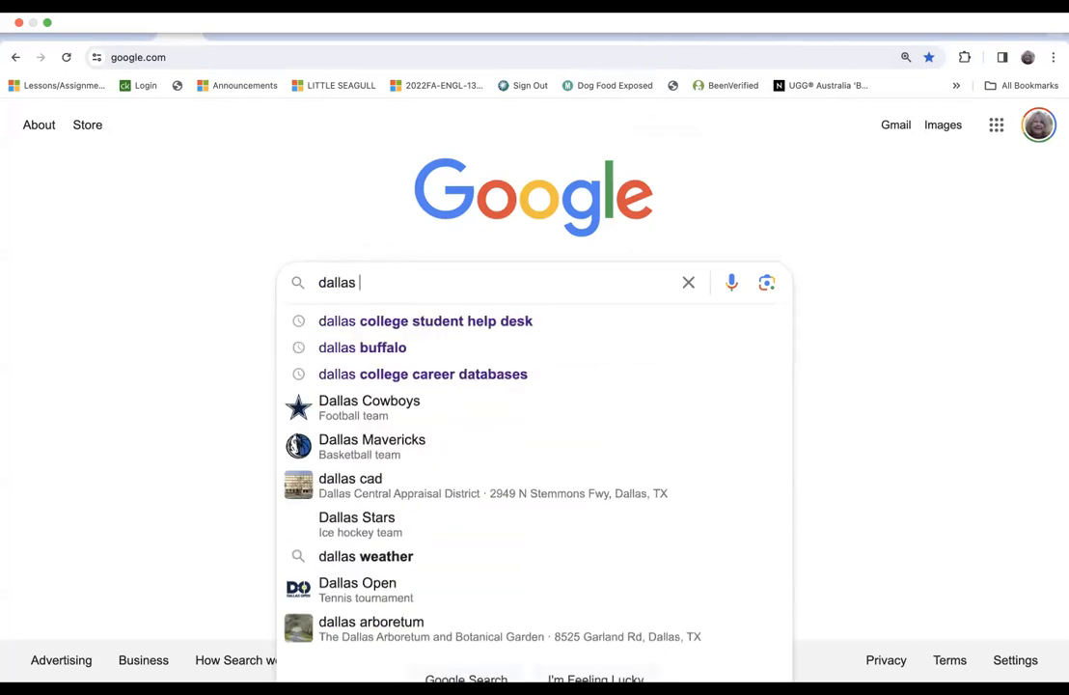
text(college )
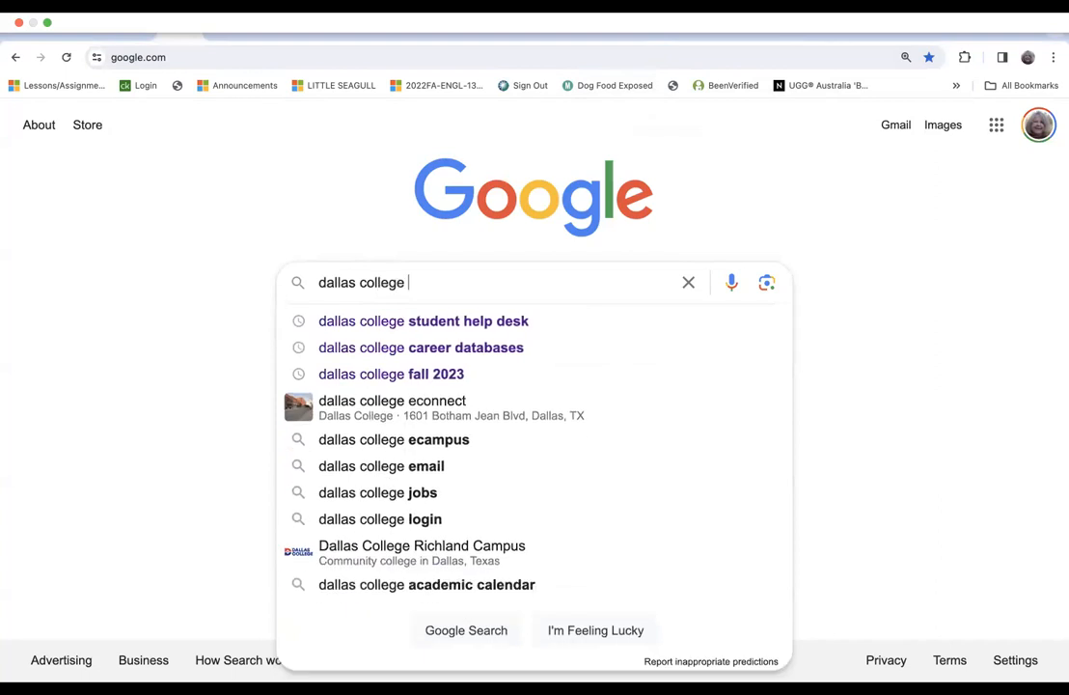
text(library)
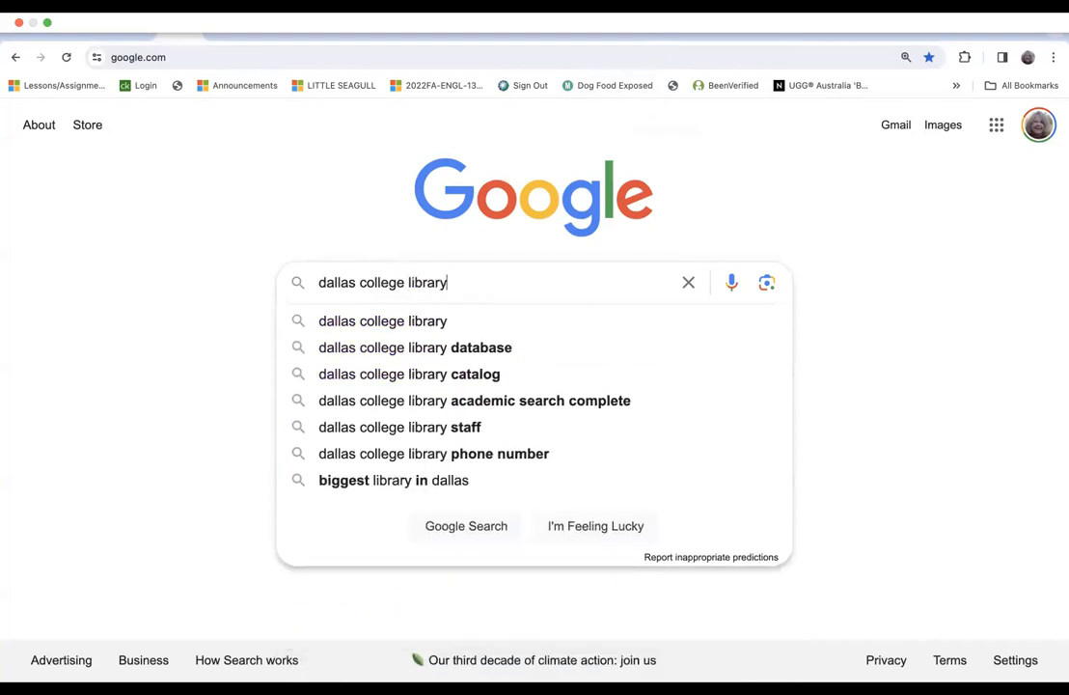
text( databases)
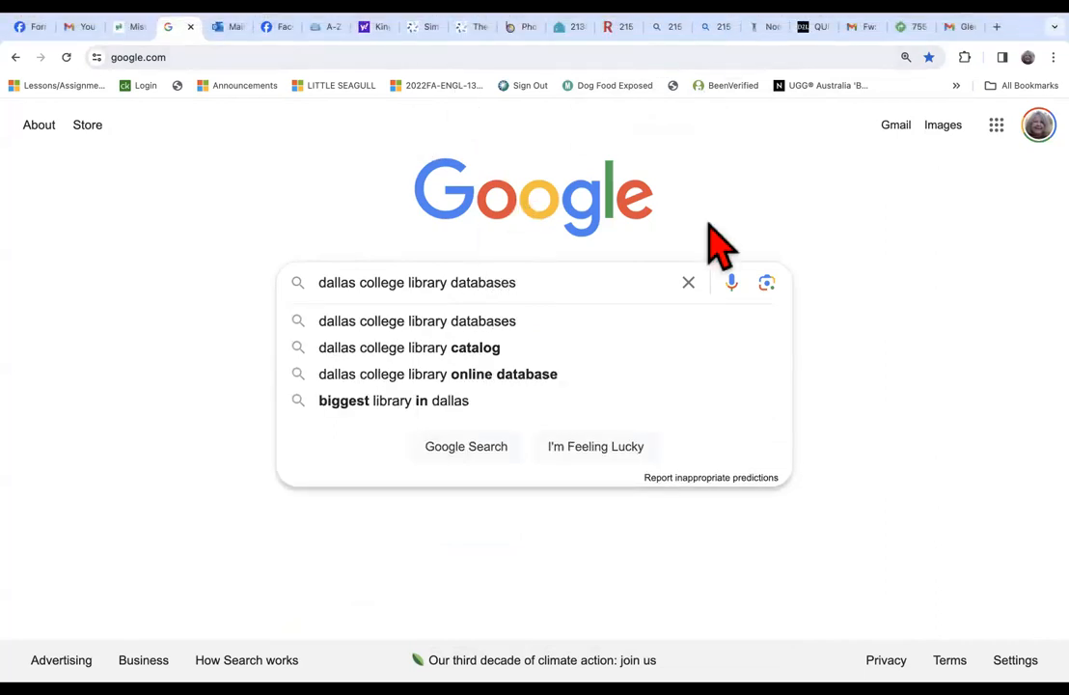
key(Return)
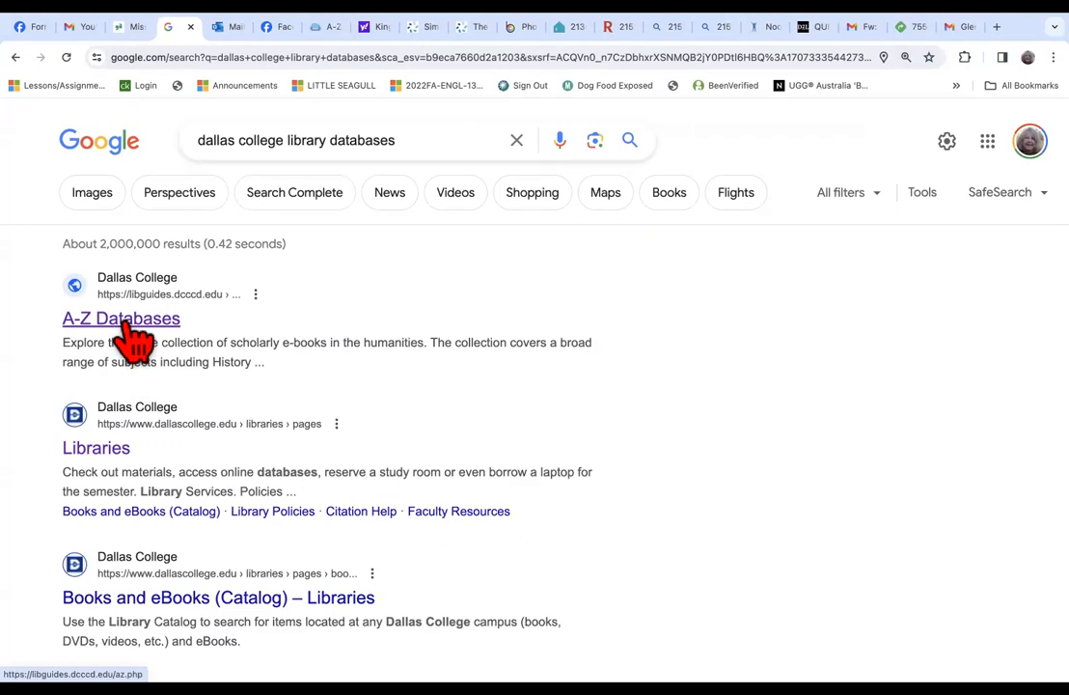
Open the Dallas College A-Z Databases result and go to the Academic OneFile database.
click(125, 324)
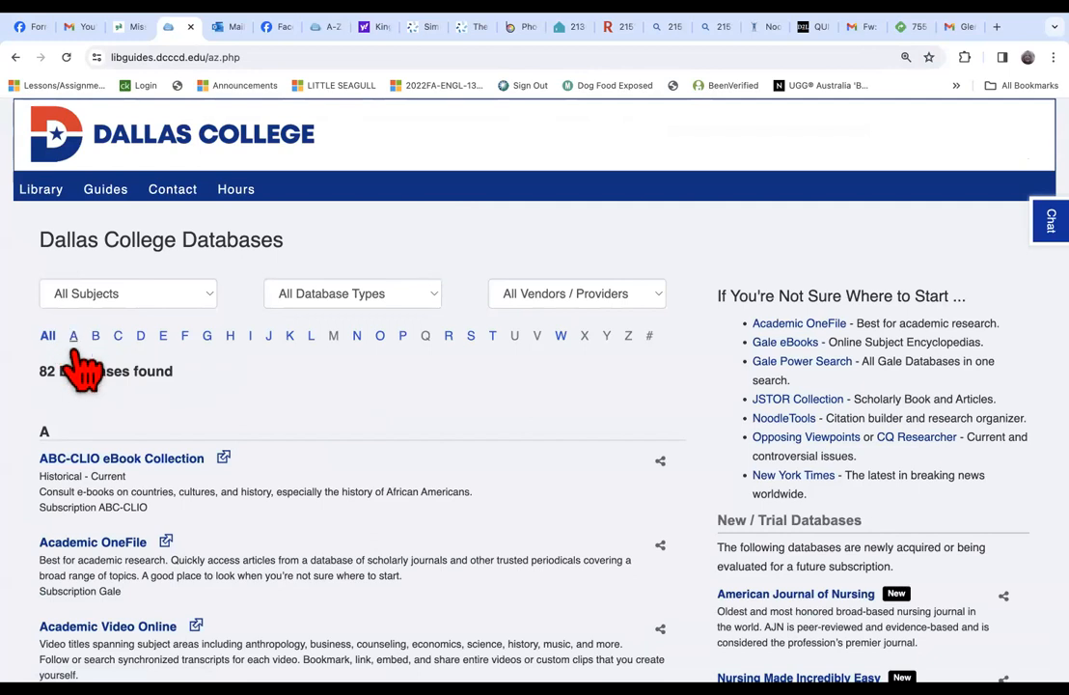
scroll(77, 362, down, 1)
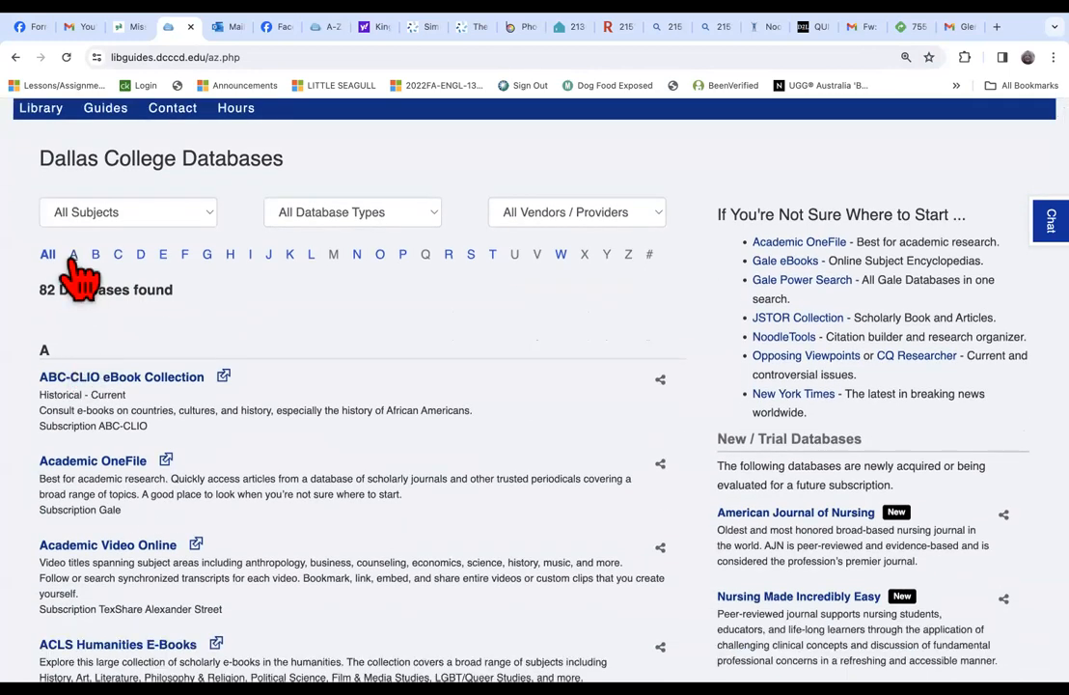
click(91, 470)
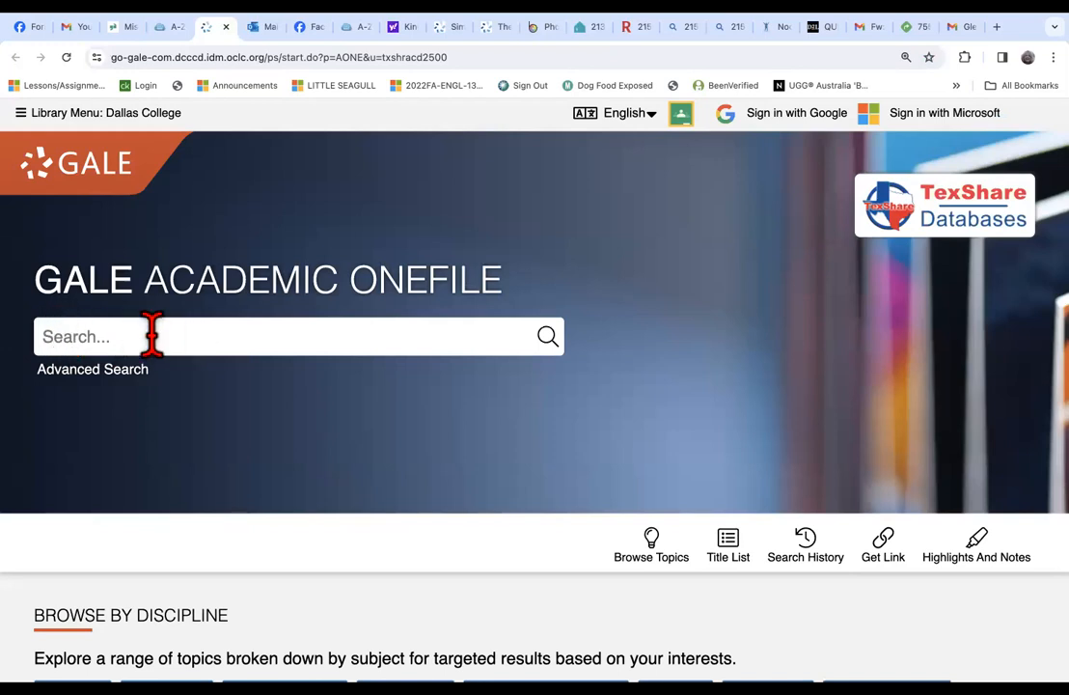
Open the topic browsing page and search Gale Academic OneFile for "jfk assassination".
click(666, 564)
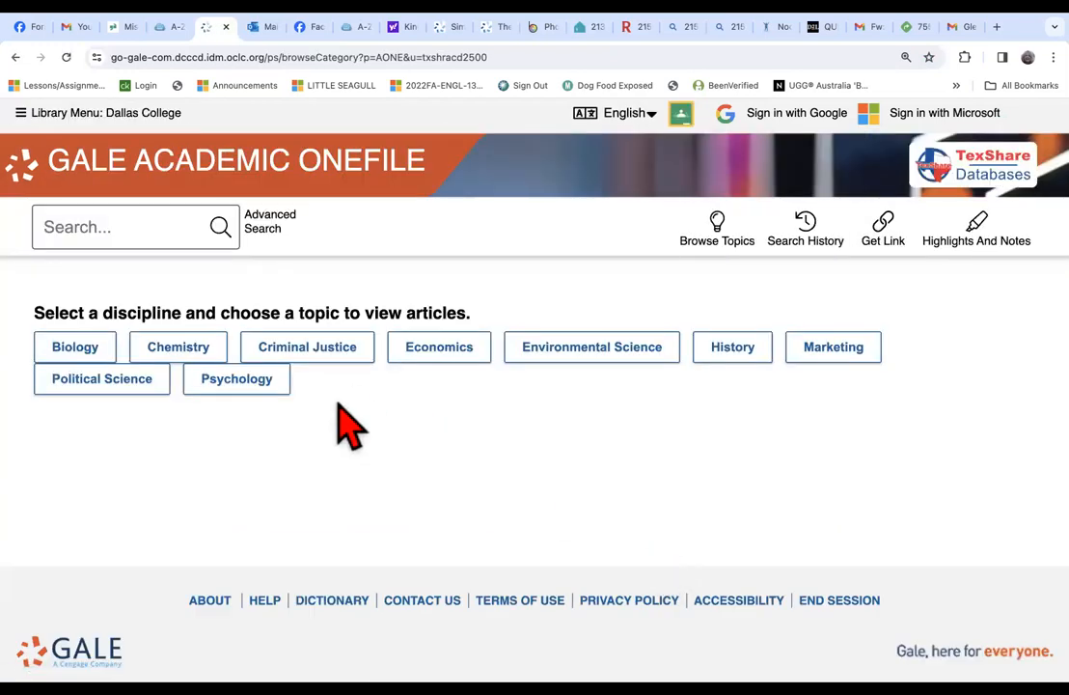
click(103, 227)
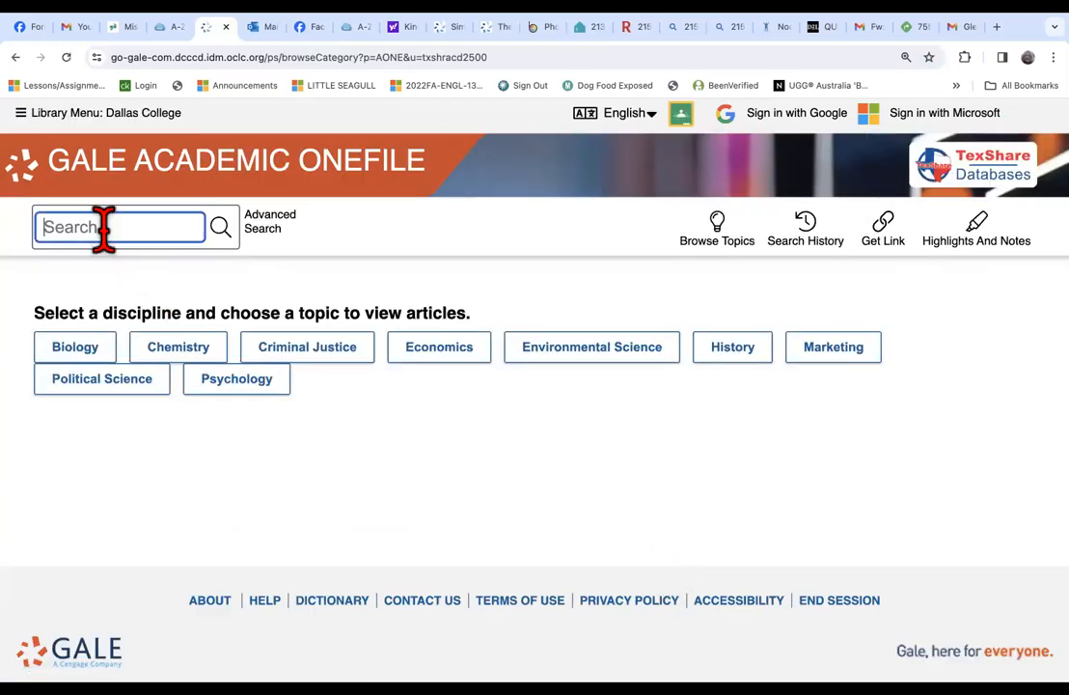
text(jfk assass)
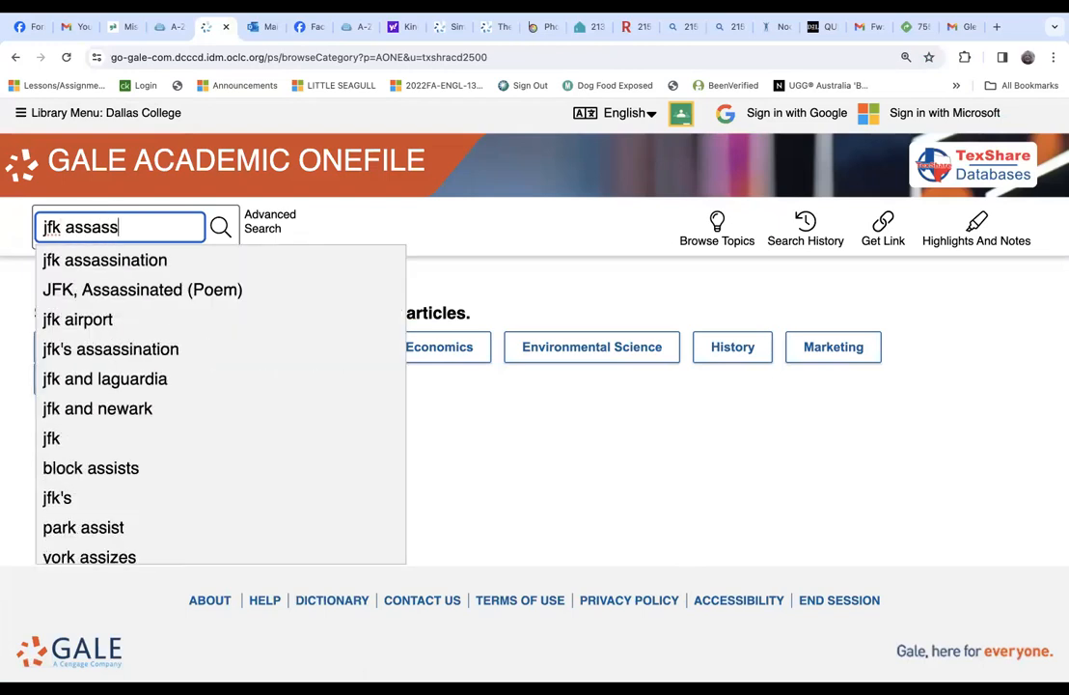
text(ination)
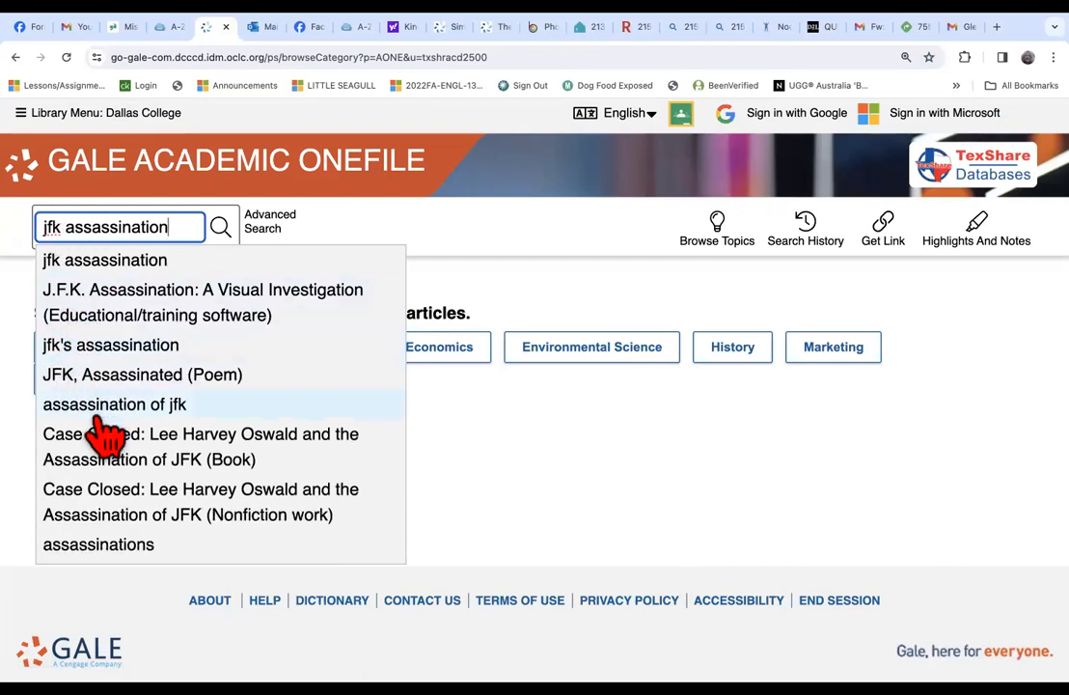
click(223, 223)
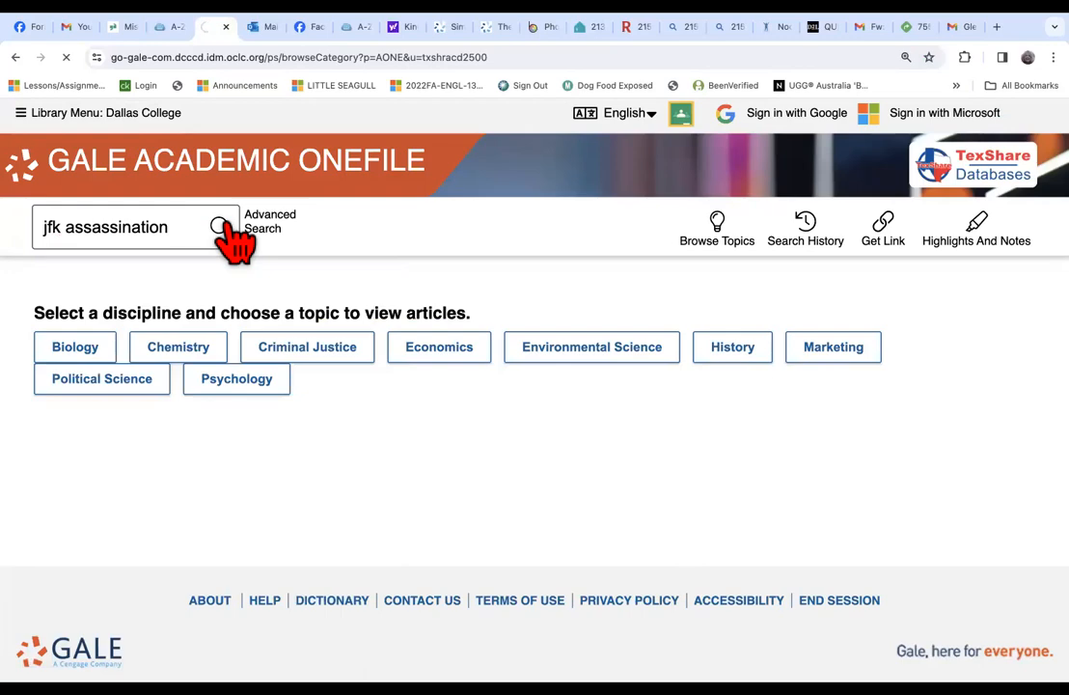
Switch the "jfk assassination" results from academic journals to magazines.
scroll(235, 241, down, 2)
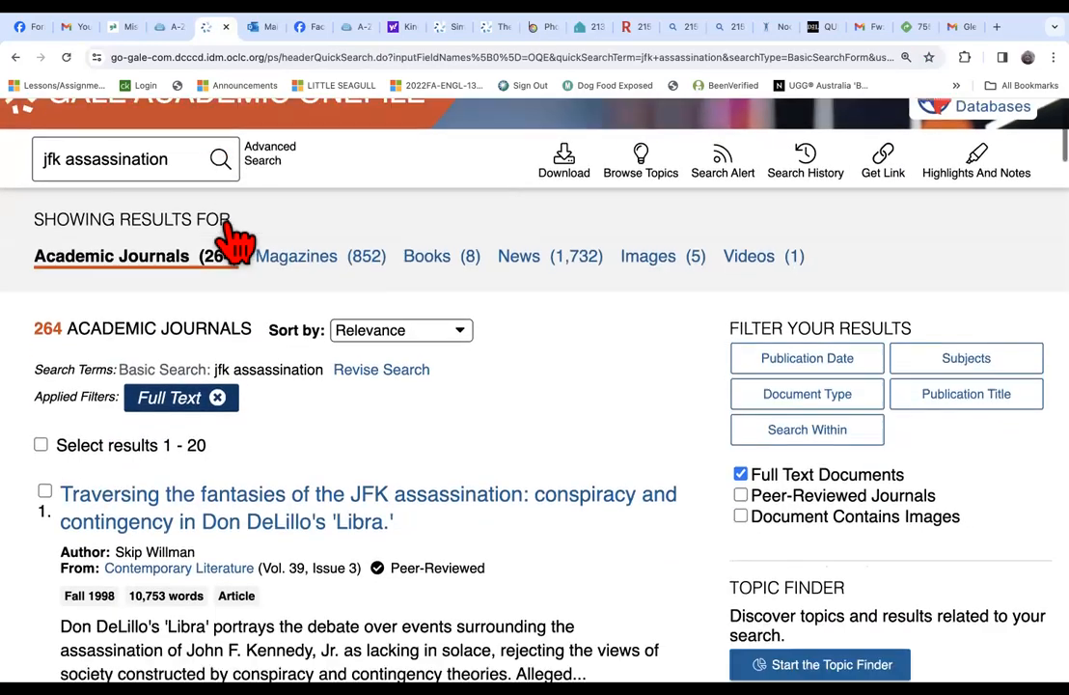
scroll(235, 241, up, 1)
scroll(235, 242, up, 1)
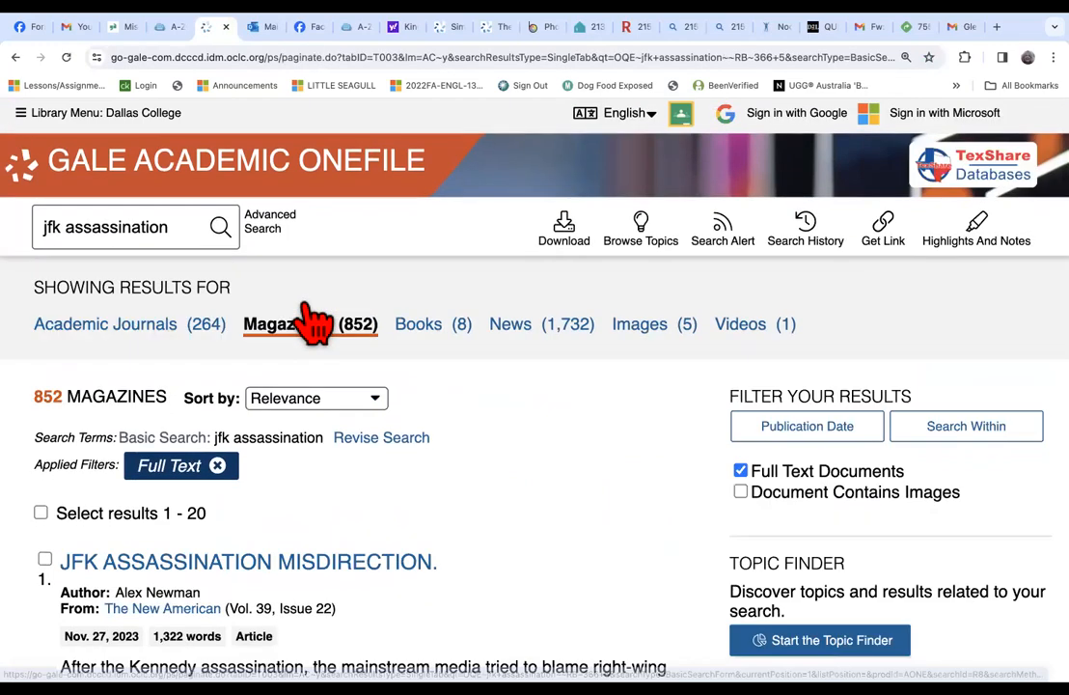
Review the titles, sources, dates and summaries of the magazine results on the first page.
scroll(304, 307, down, 2)
scroll(314, 323, down, 3)
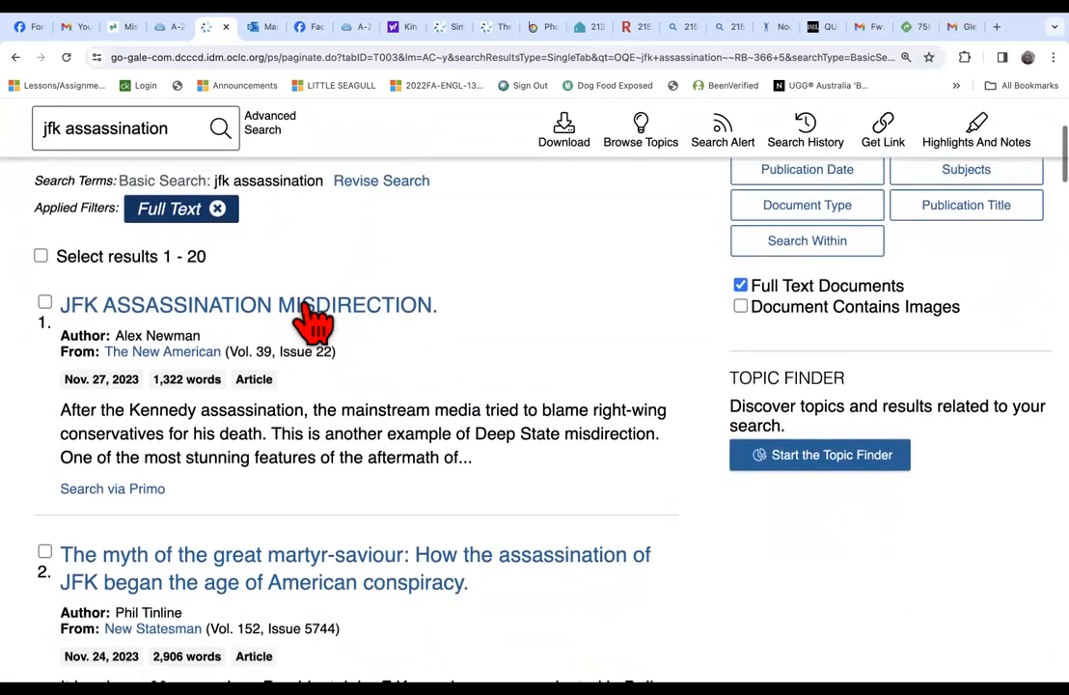
scroll(314, 323, down, 4)
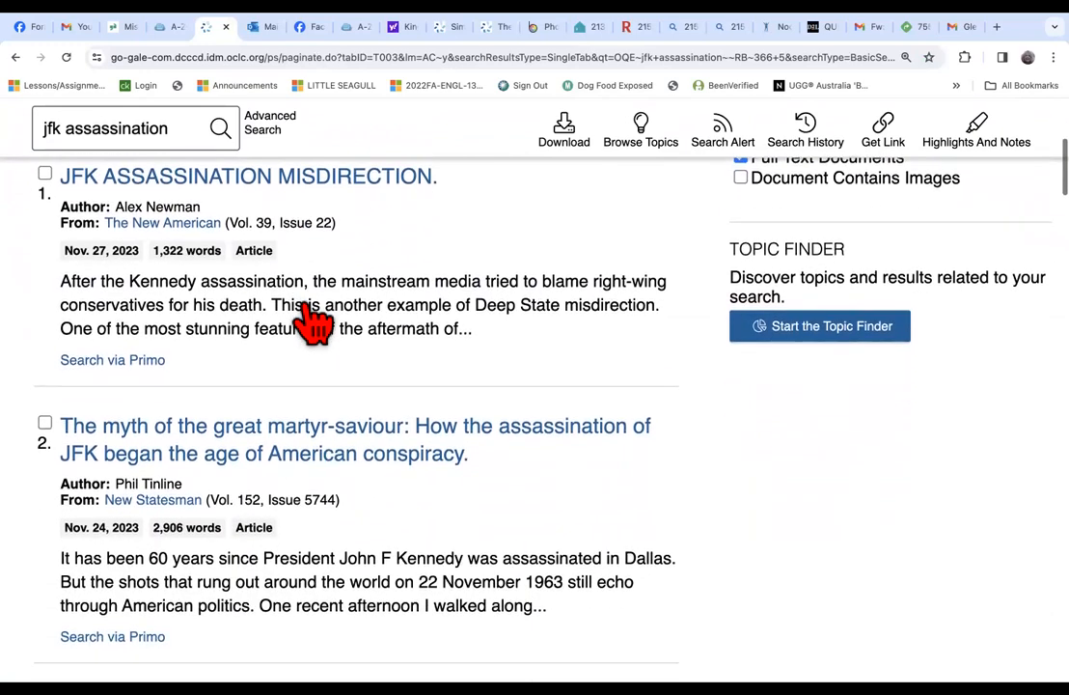
scroll(314, 323, down, 5)
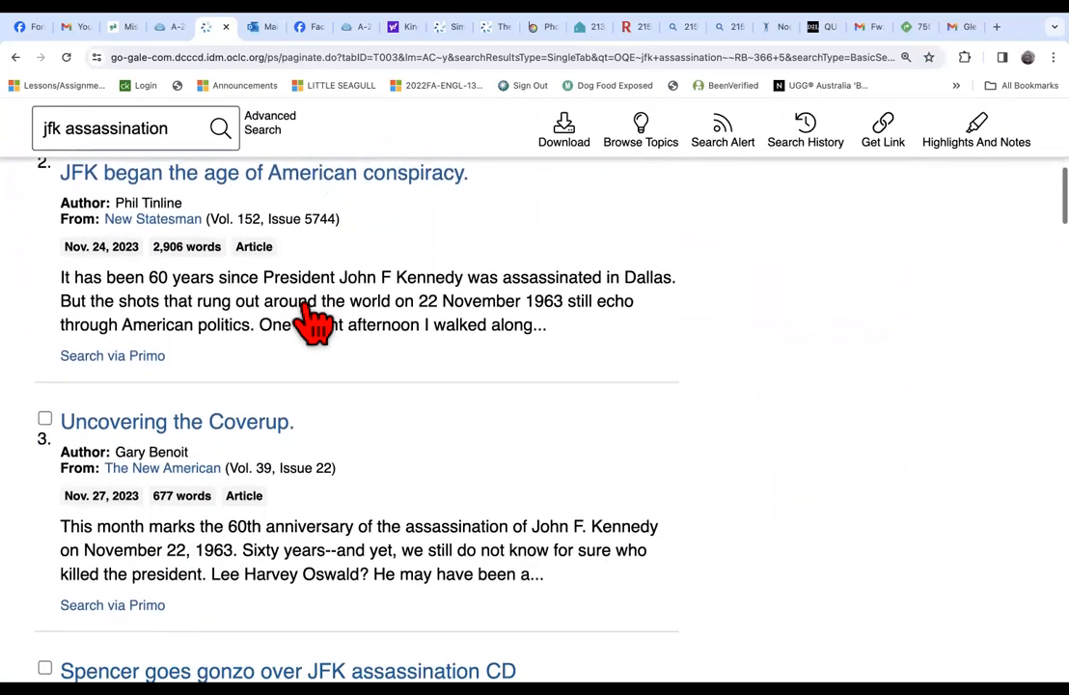
scroll(314, 323, down, 4)
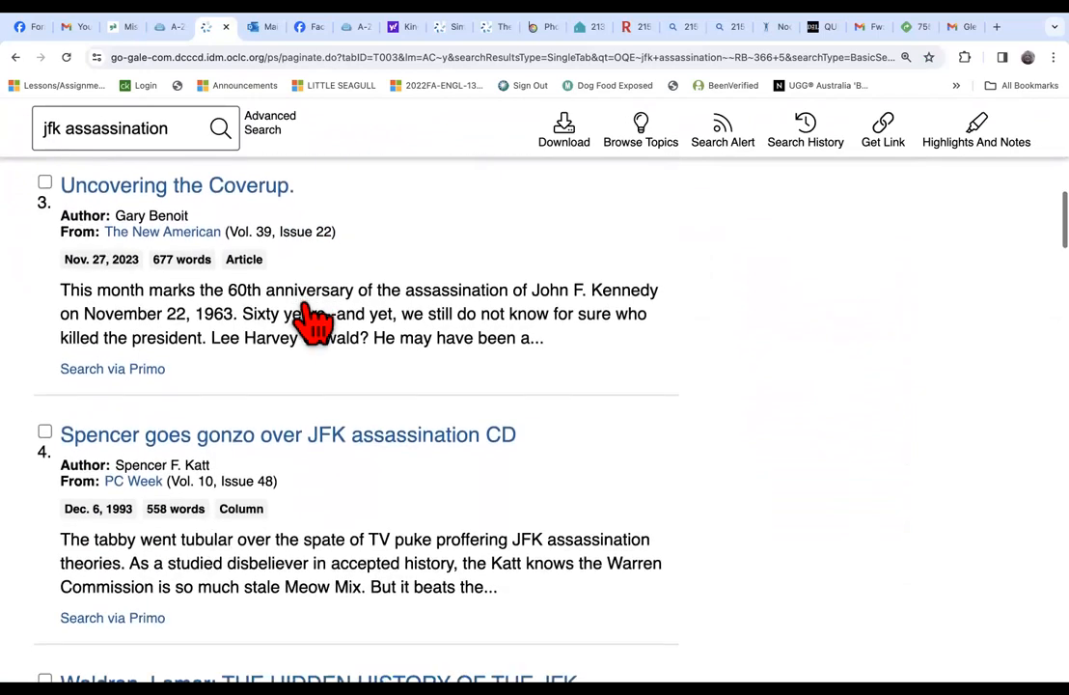
scroll(314, 323, down, 5)
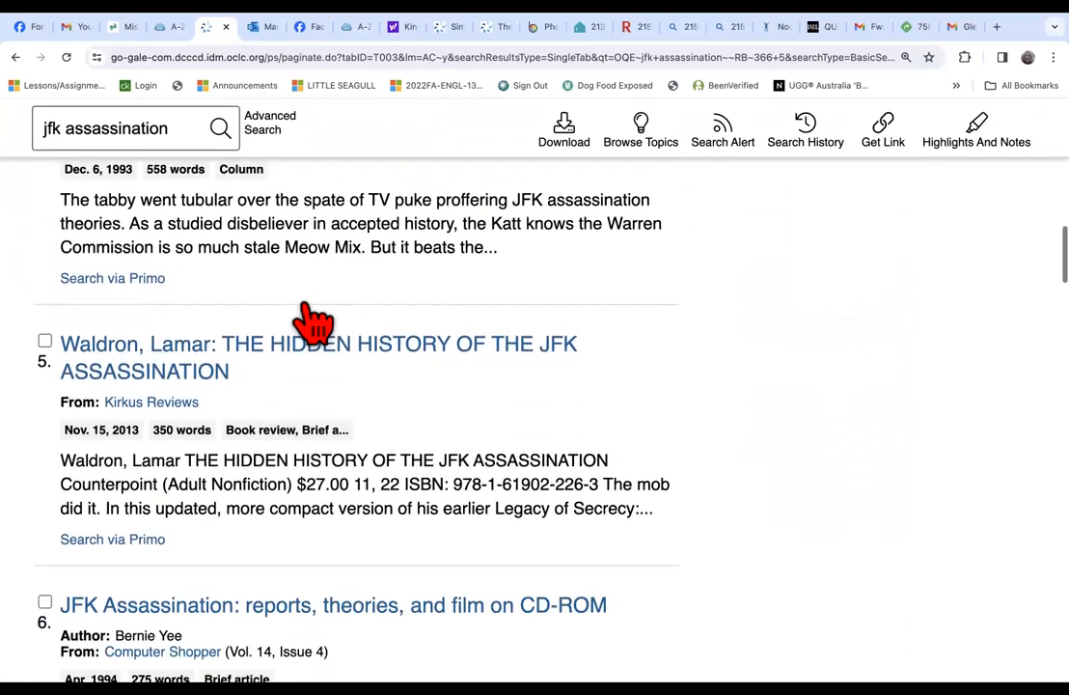
scroll(314, 323, down, 1)
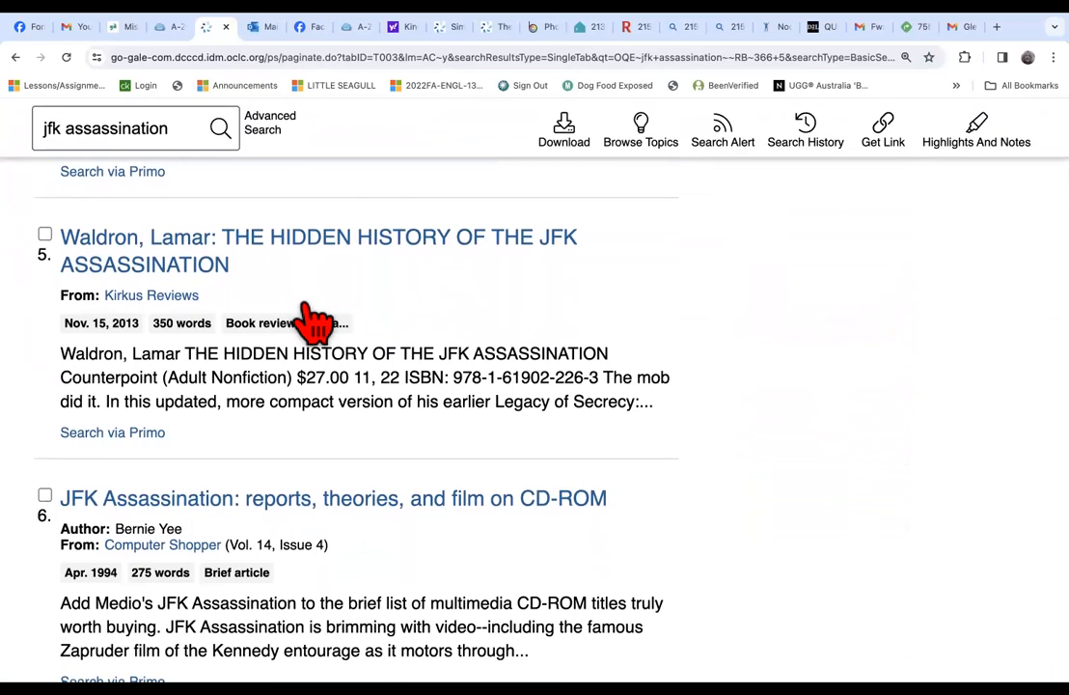
scroll(314, 324, down, 5)
scroll(314, 324, down, 3)
scroll(314, 324, down, 3)
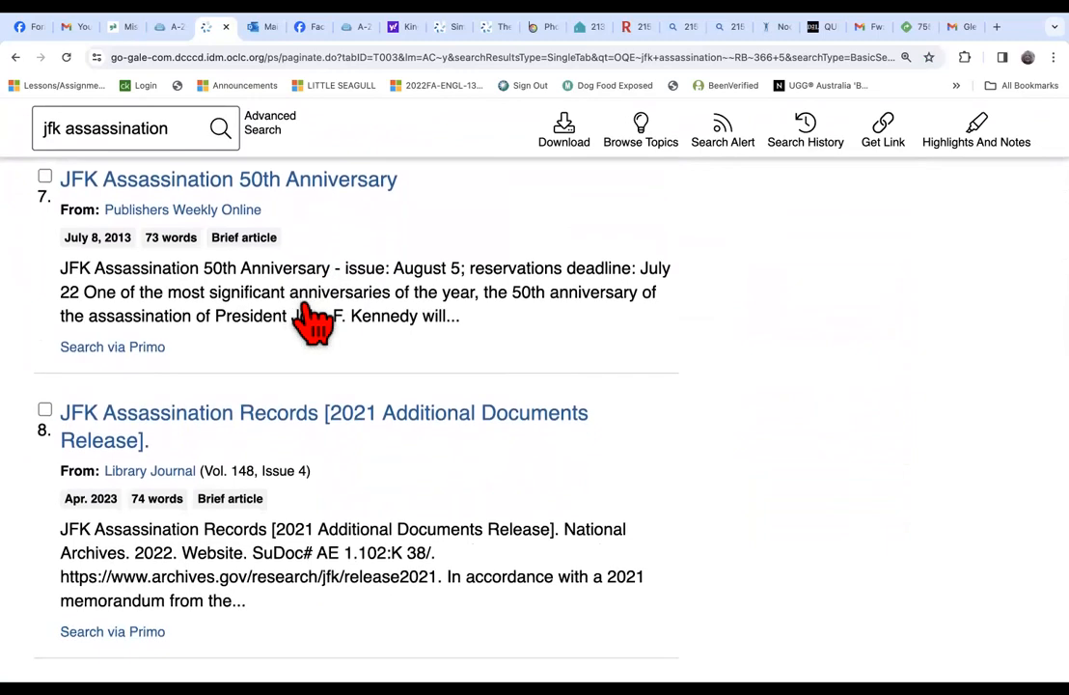
scroll(313, 323, up, 1)
scroll(313, 324, down, 3)
scroll(314, 323, down, 8)
scroll(314, 323, down, 2)
scroll(314, 323, down, 3)
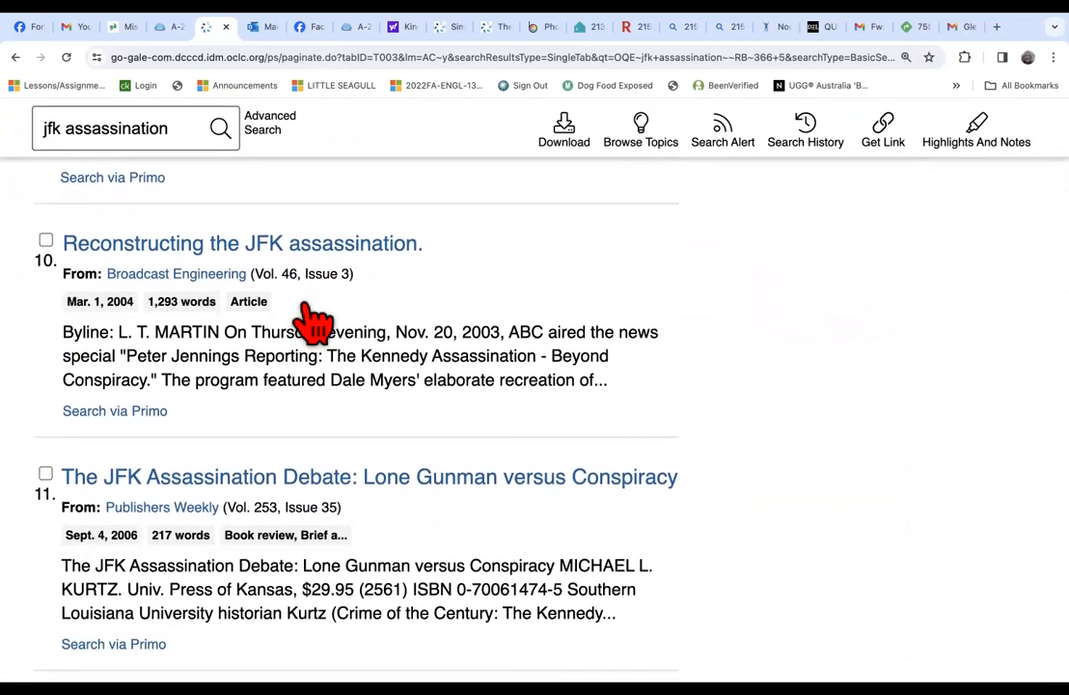
scroll(314, 323, down, 1)
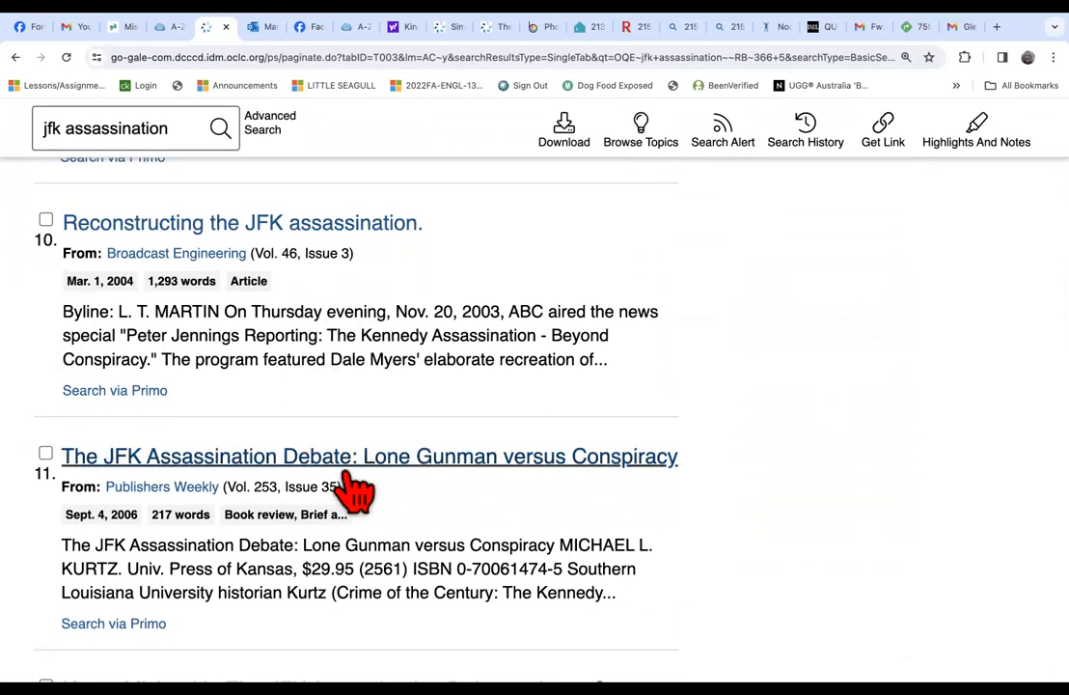
scroll(350, 488, down, 1)
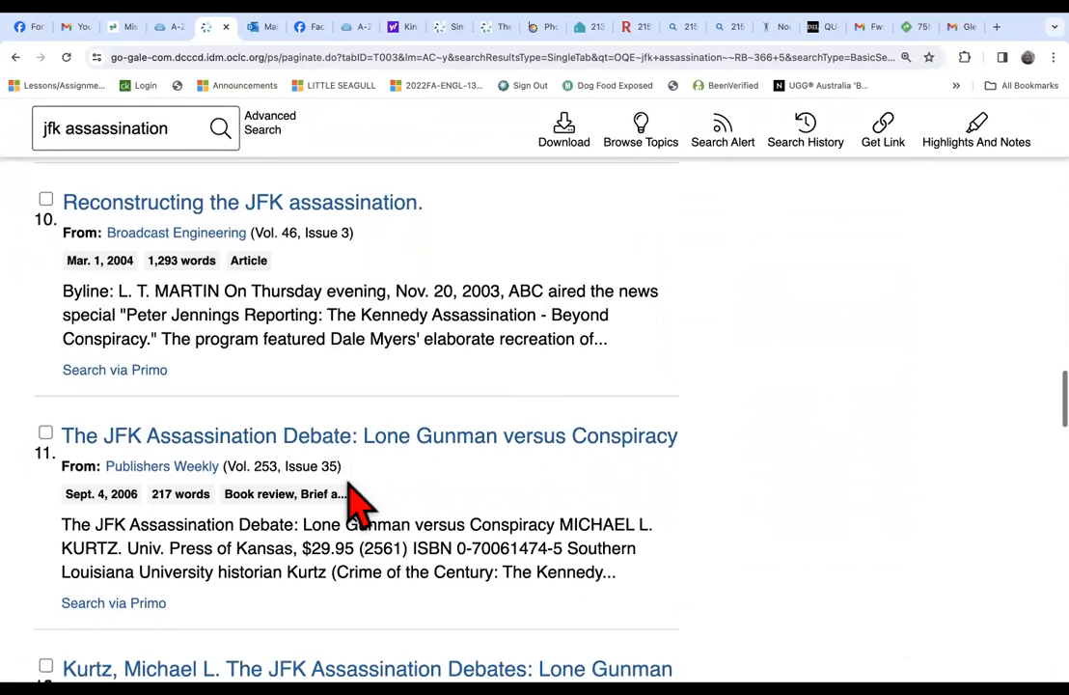
scroll(357, 504, down, 5)
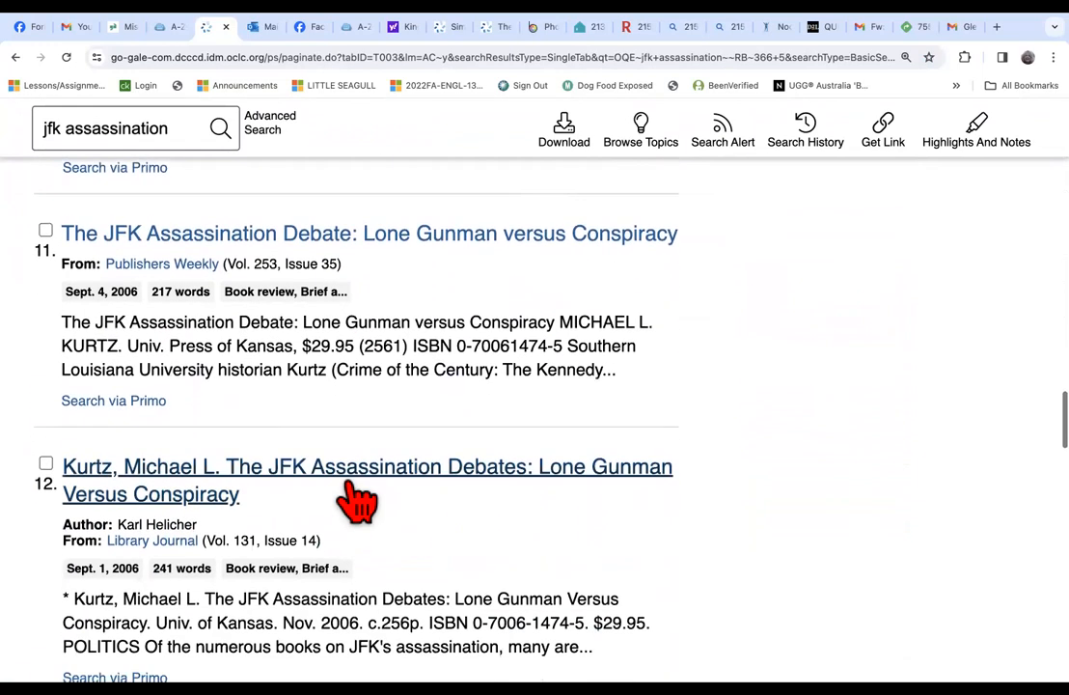
scroll(358, 502, down, 5)
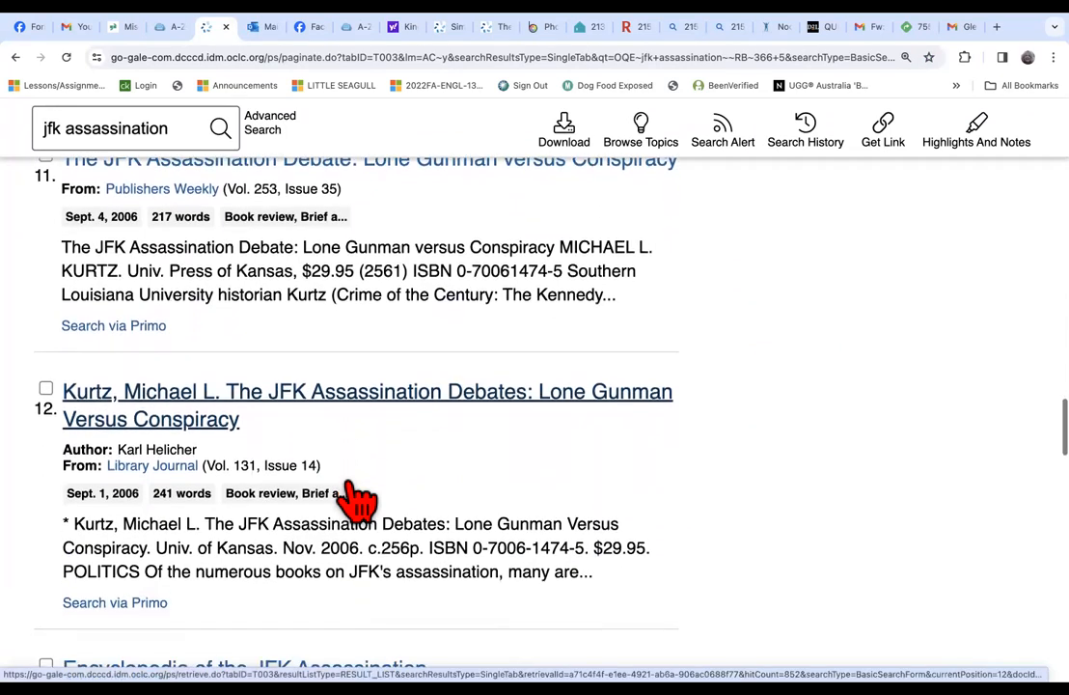
scroll(359, 504, down, 7)
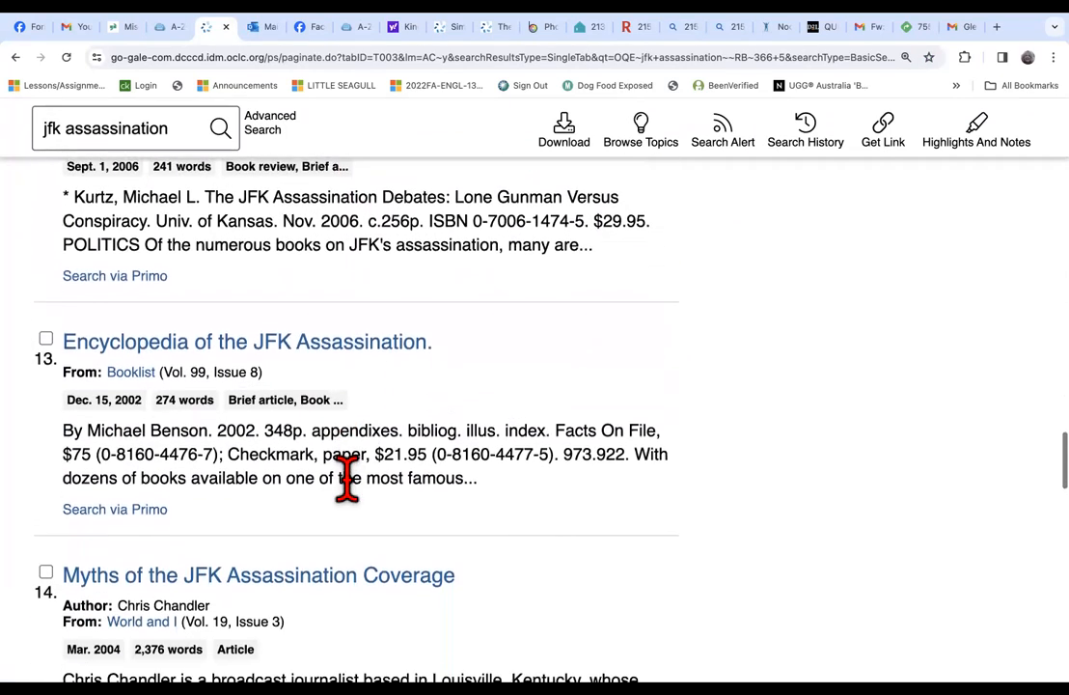
scroll(355, 500, down, 9)
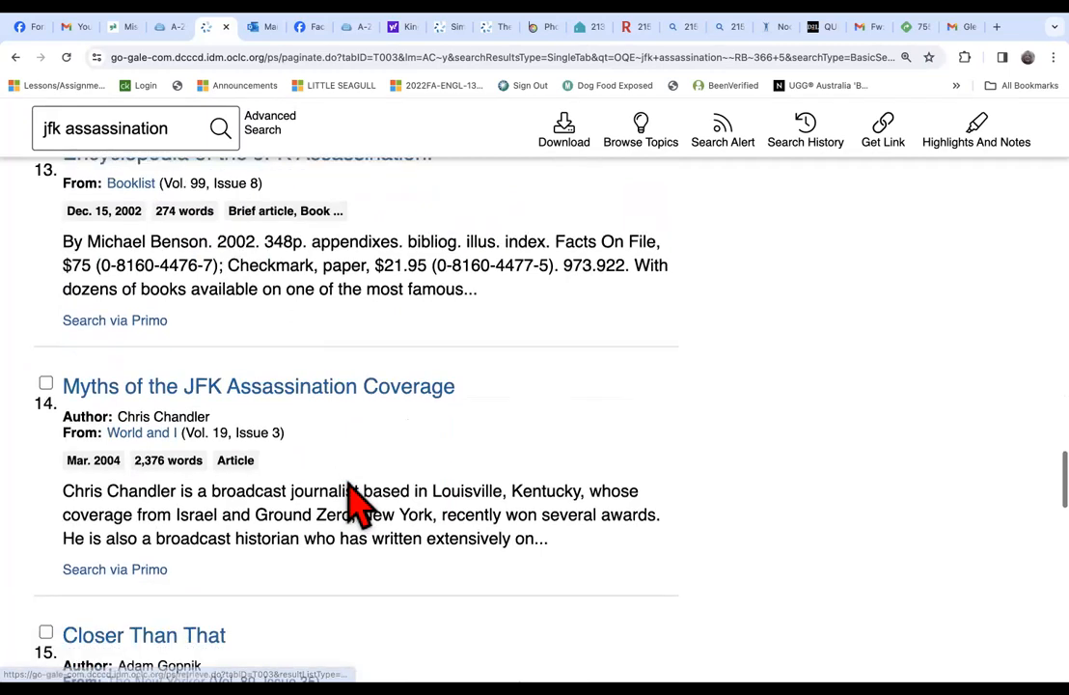
scroll(352, 487, down, 13)
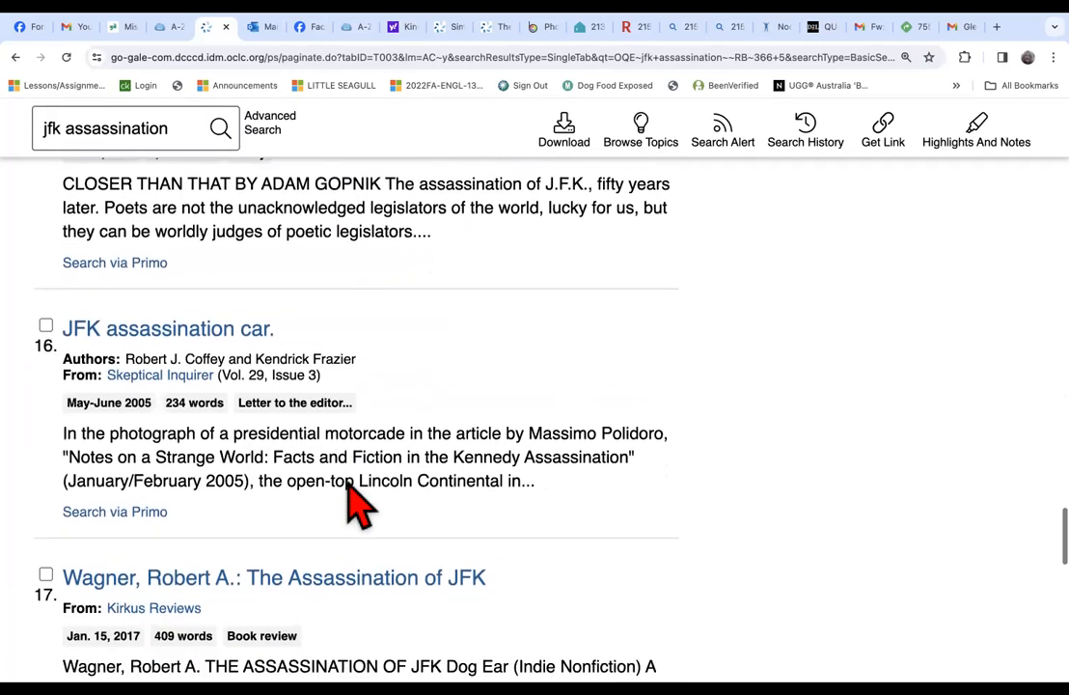
scroll(359, 503, down, 2)
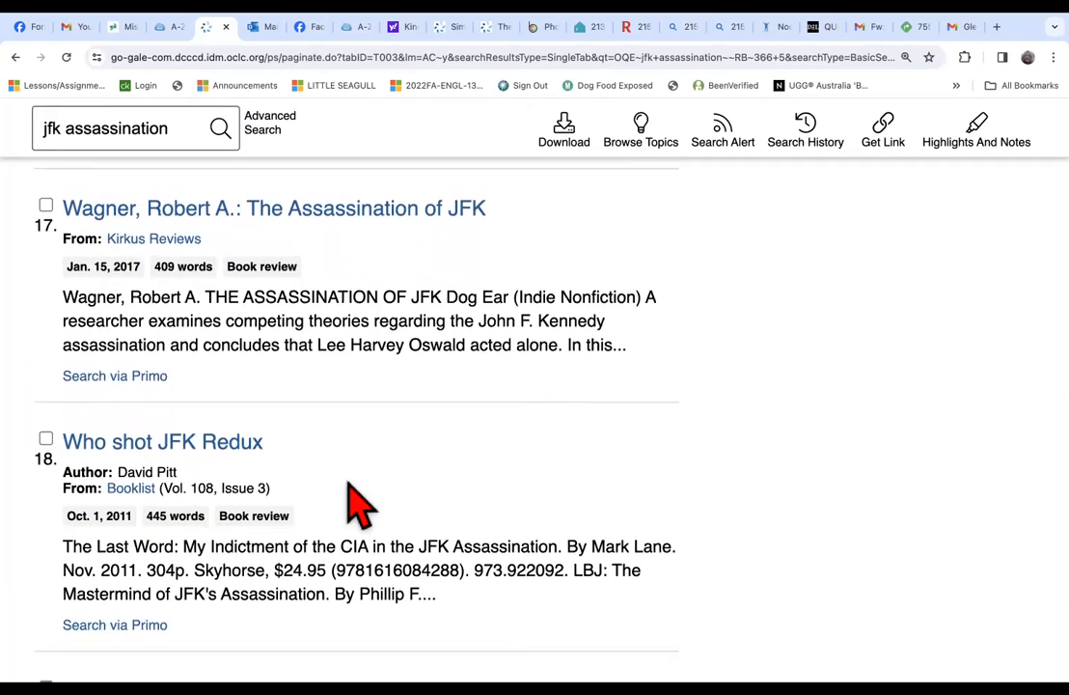
scroll(359, 504, down, 6)
scroll(359, 503, down, 7)
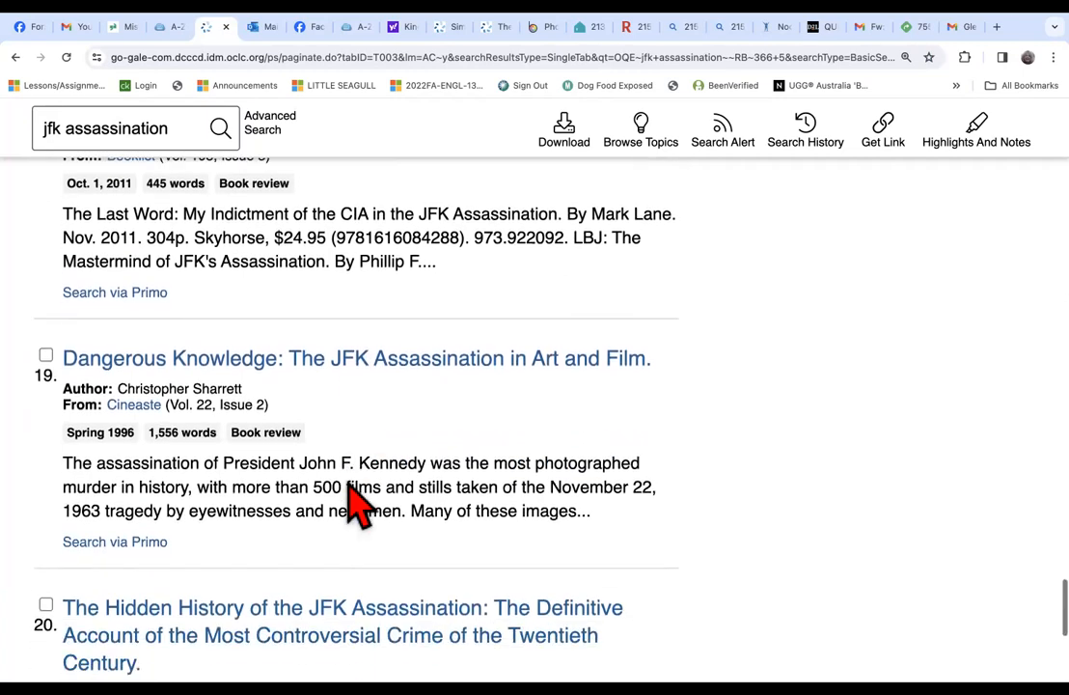
scroll(359, 504, down, 5)
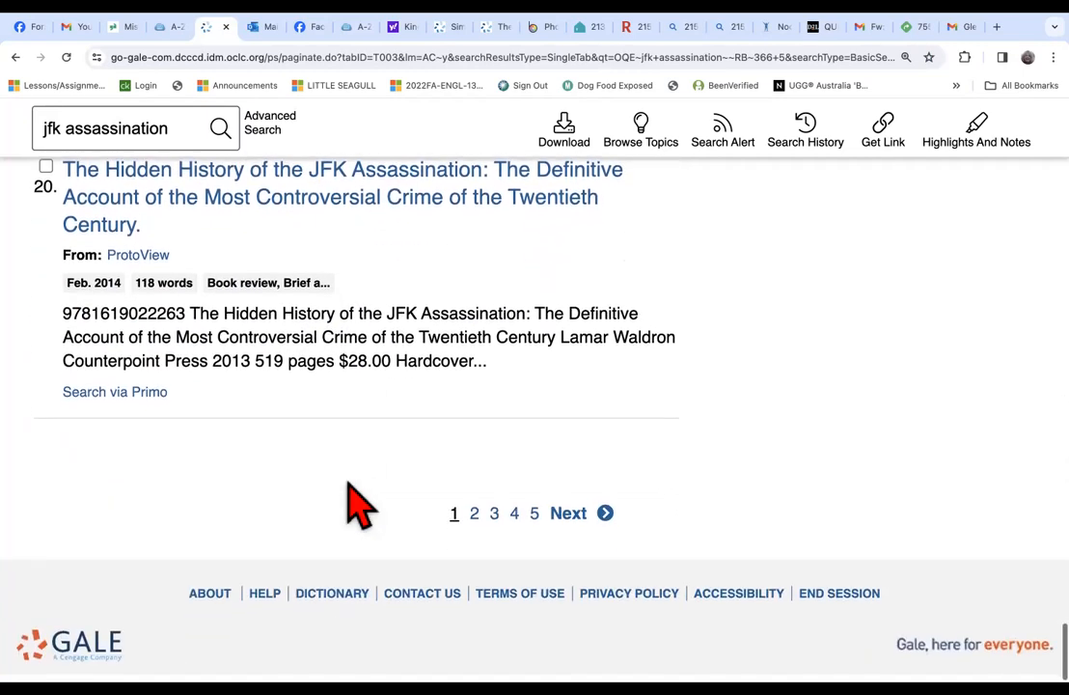
scroll(355, 502, up, 20)
scroll(359, 504, up, 14)
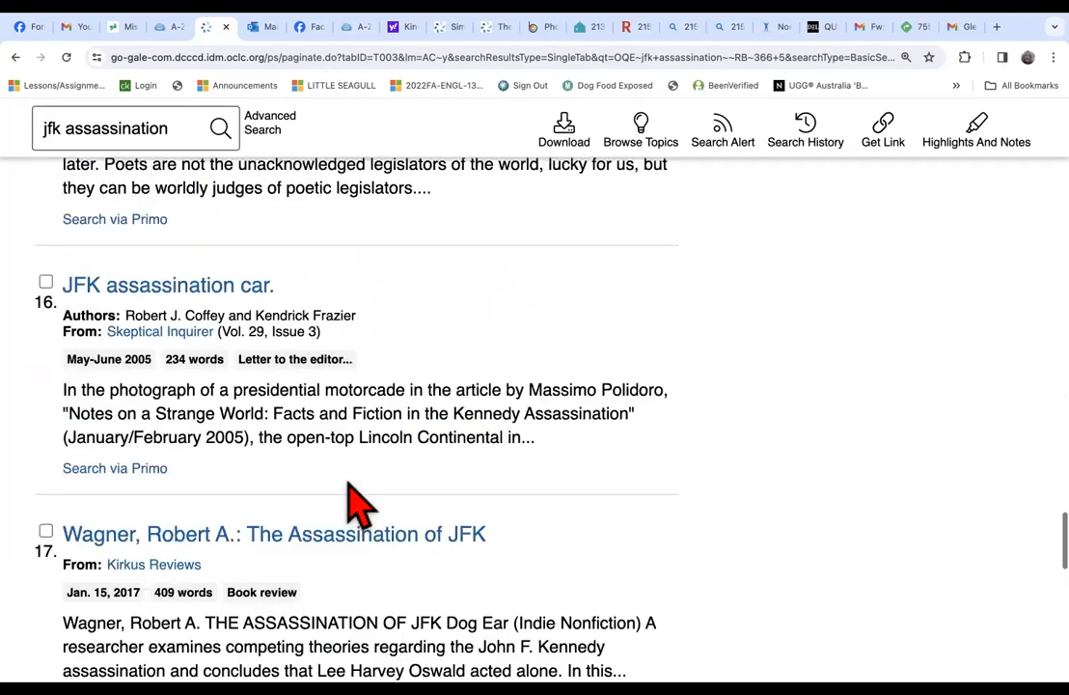
scroll(359, 503, up, 3)
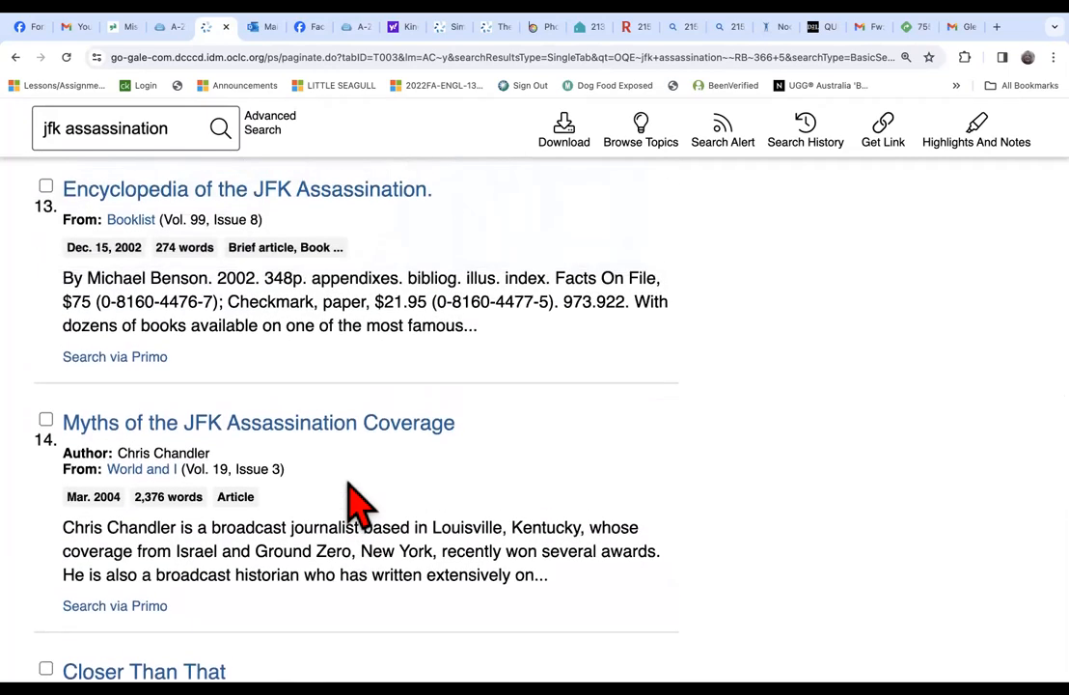
Open the Publishers Weekly review "The JFK Assassination Debate: Lone Gunman versus Conspiracy" from the magazine results.
scroll(359, 504, up, 5)
scroll(359, 503, up, 7)
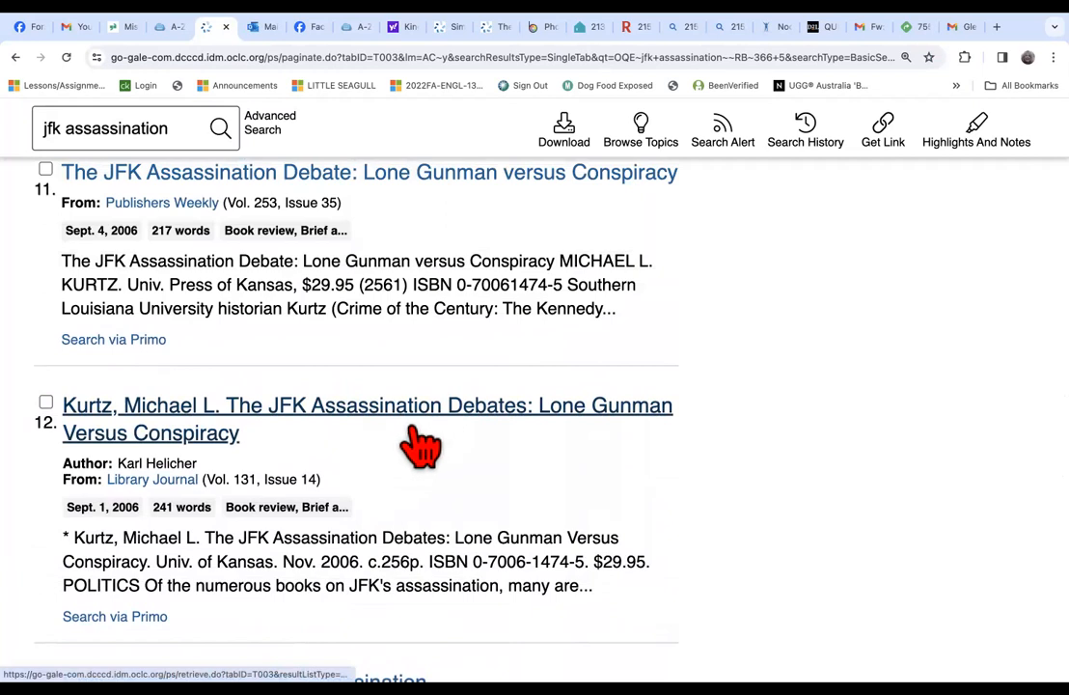
scroll(410, 458, up, 3)
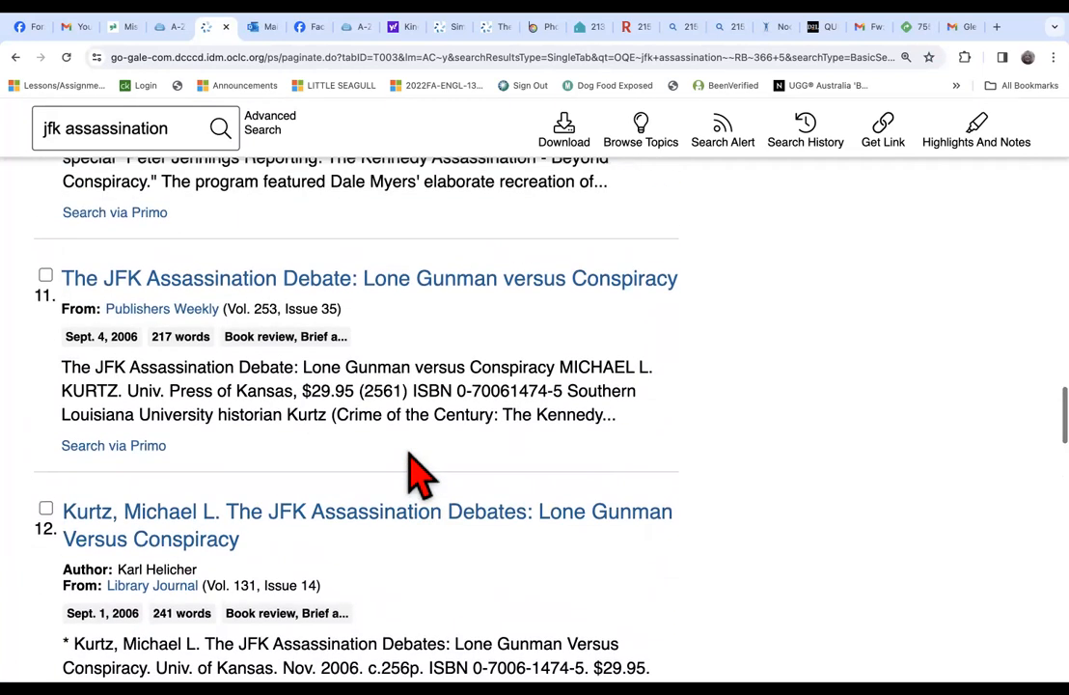
scroll(410, 472, down, 2)
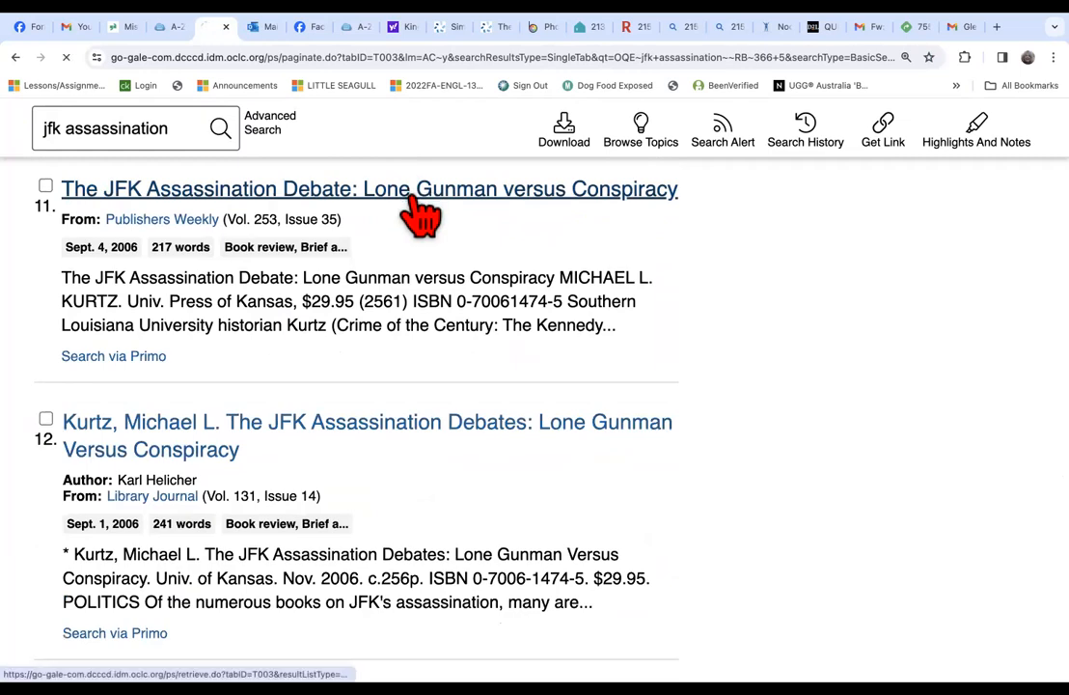
click(413, 193)
Look through the Publishers Weekly review and its citation, and open the related May 2008 review from the Journal of Southern History.
scroll(280, 483, down, 10)
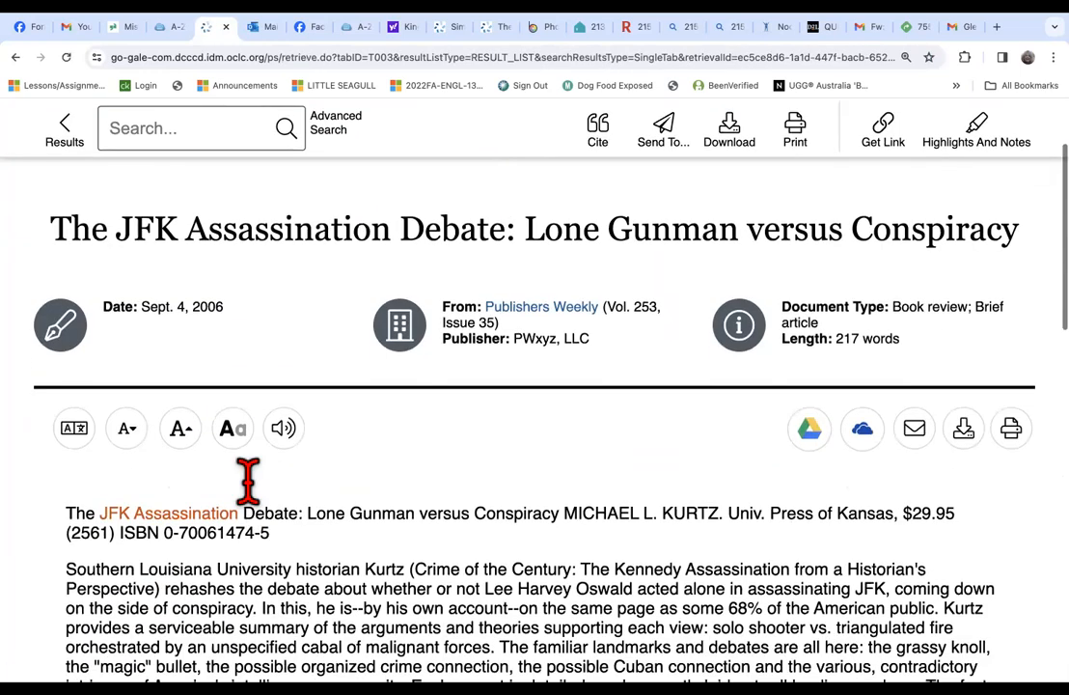
scroll(256, 504, down, 2)
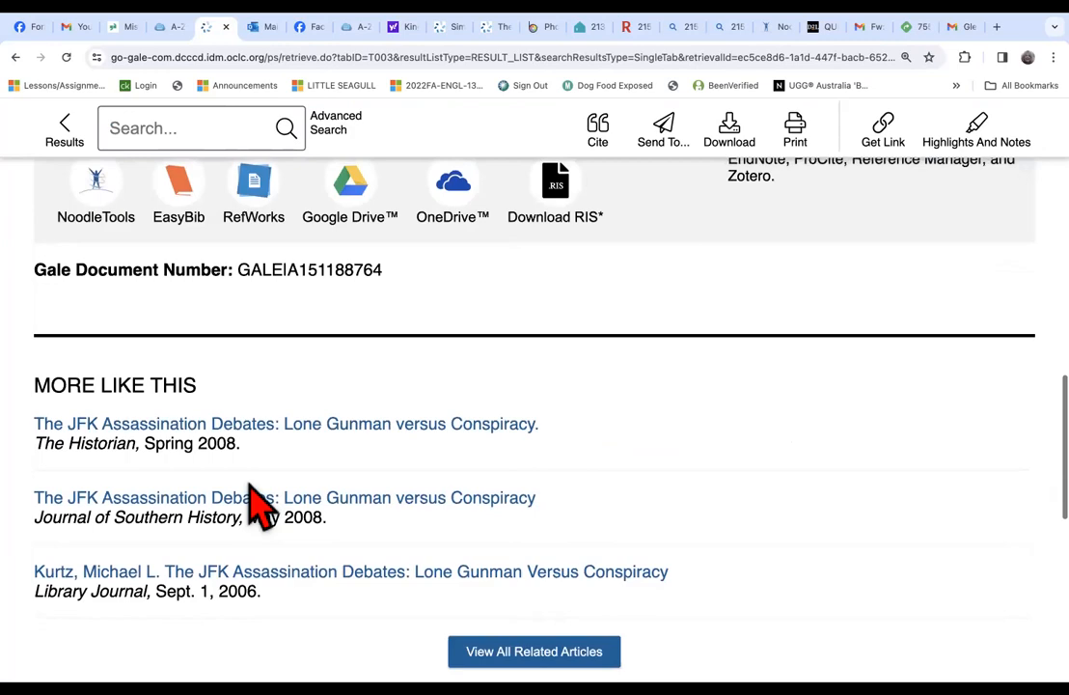
scroll(260, 504, down, 2)
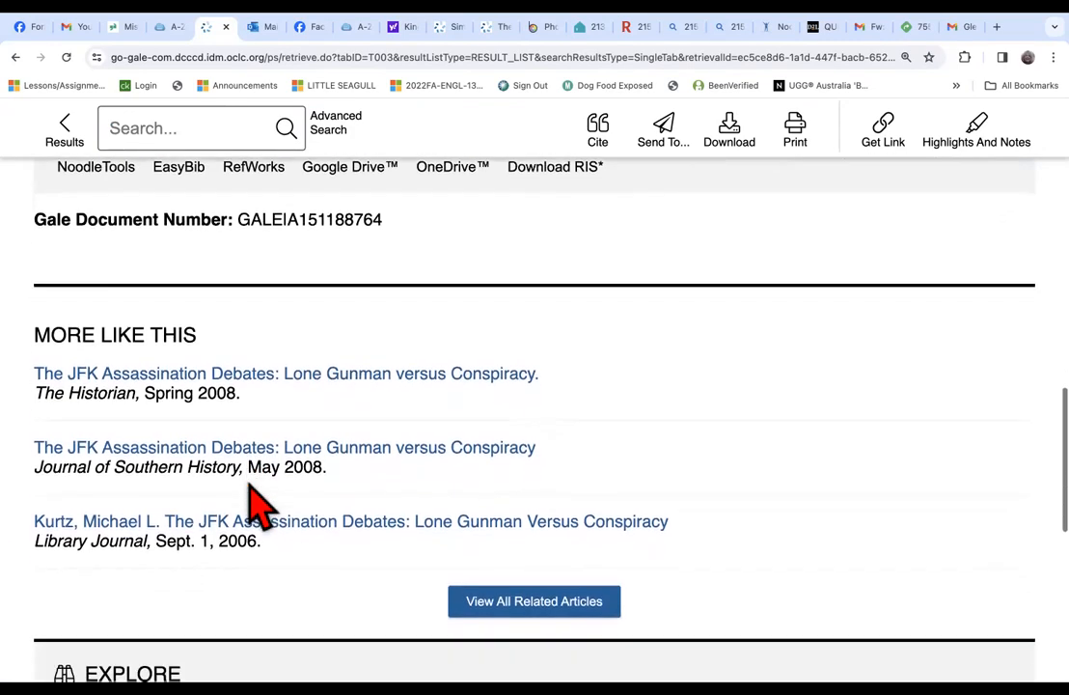
scroll(334, 274, up, 10)
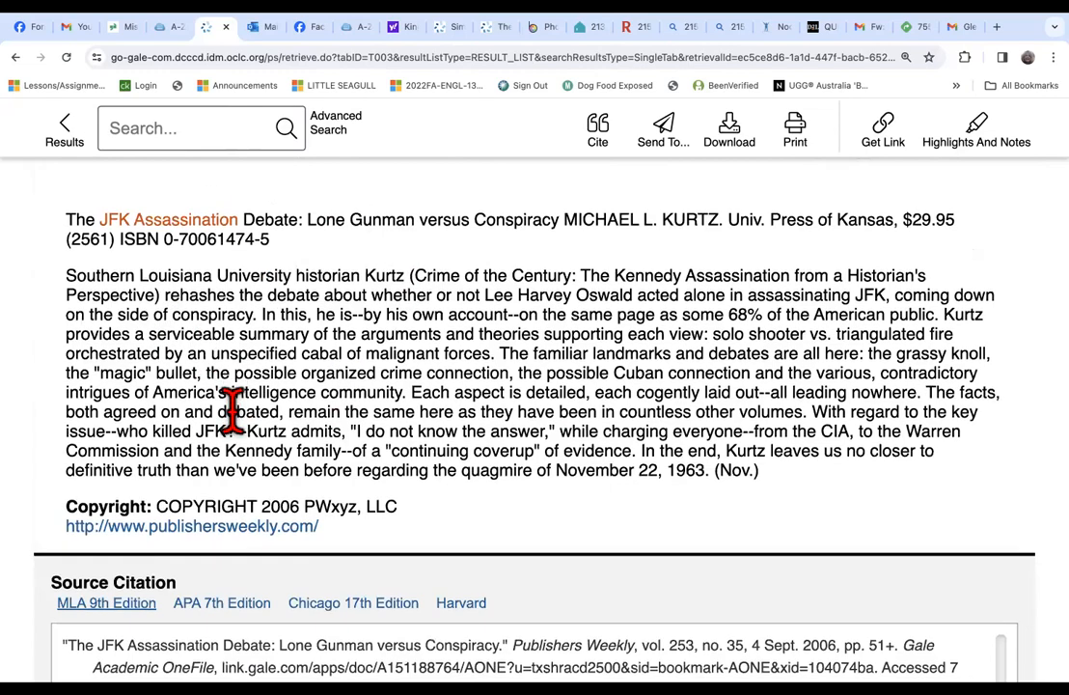
scroll(236, 386, up, 8)
scroll(242, 425, down, 7)
scroll(241, 439, down, 8)
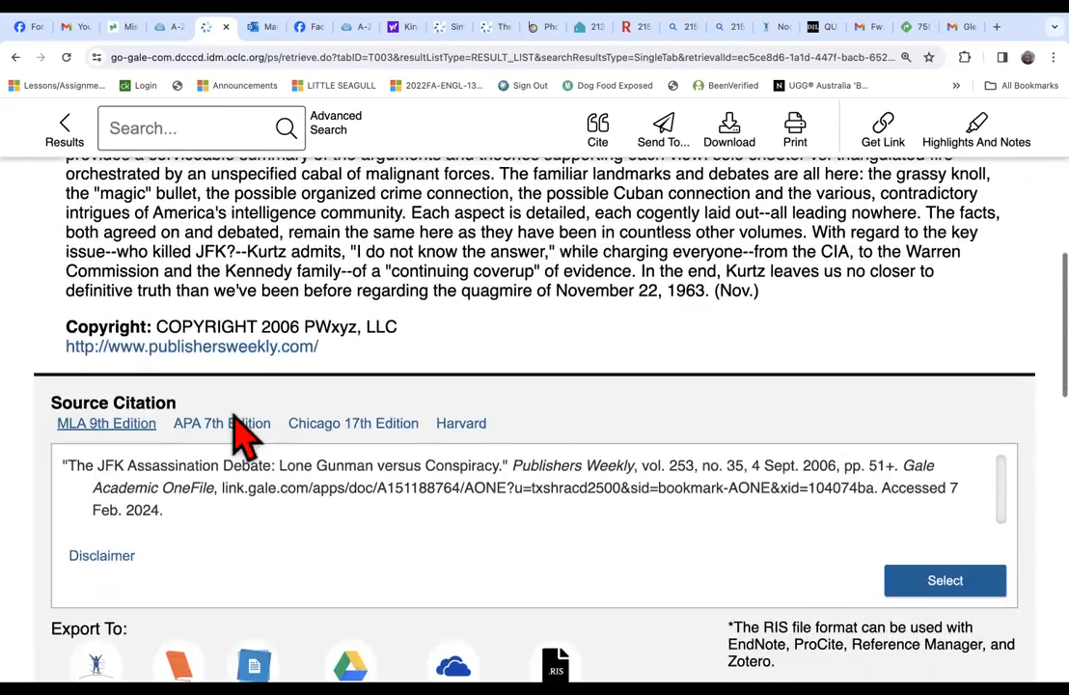
scroll(242, 434, down, 8)
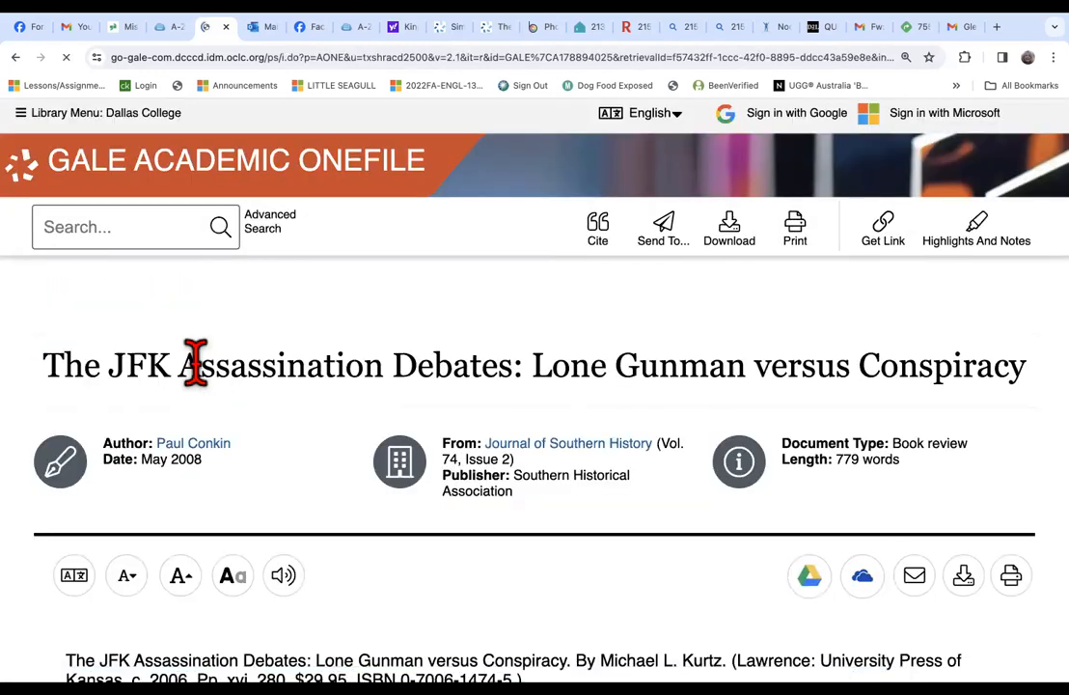
Read the Journal of Southern History review, examining its arguments about the lone gunman and conspiracy theories.
scroll(195, 363, down, 1)
scroll(201, 381, down, 2)
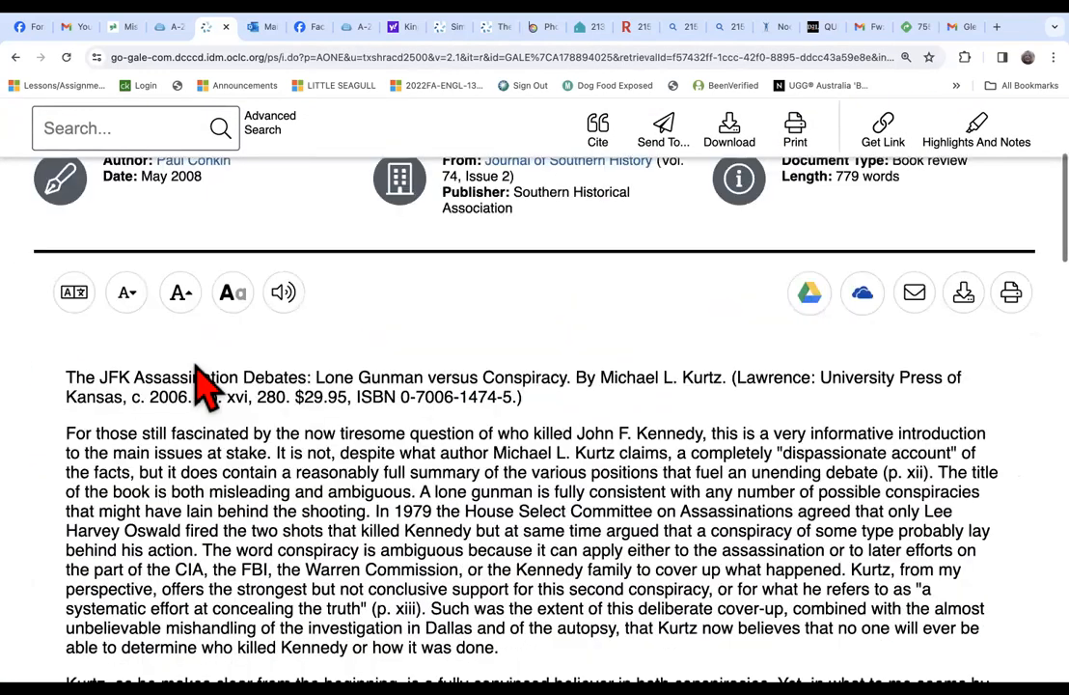
scroll(197, 376, down, 3)
scroll(194, 363, down, 2)
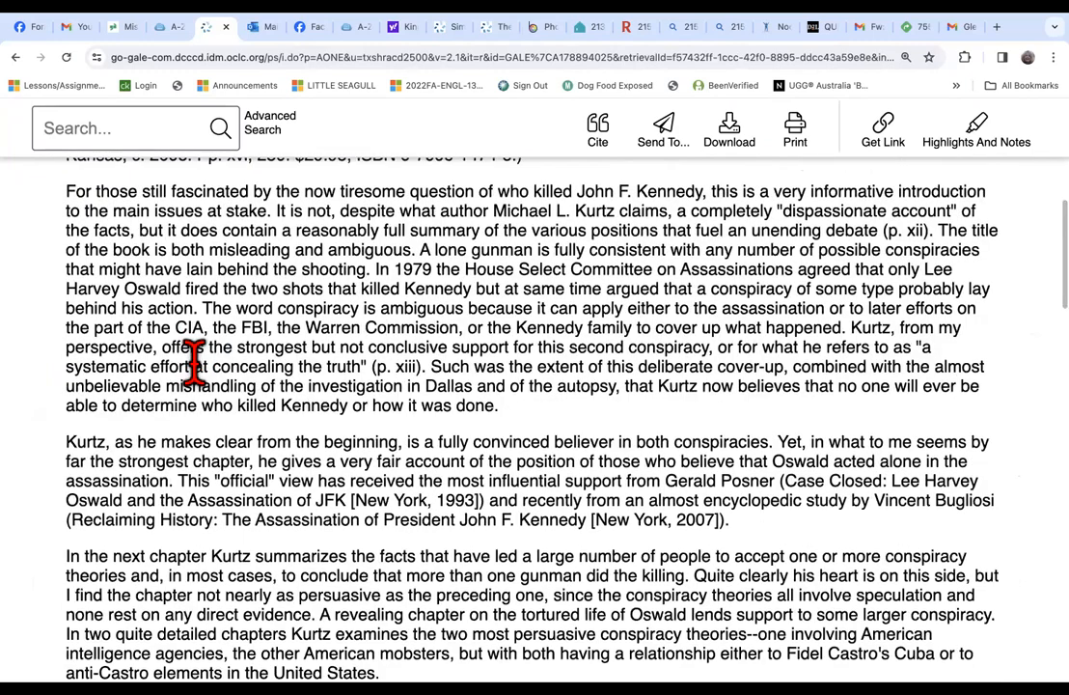
scroll(195, 363, down, 1)
scroll(194, 361, down, 3)
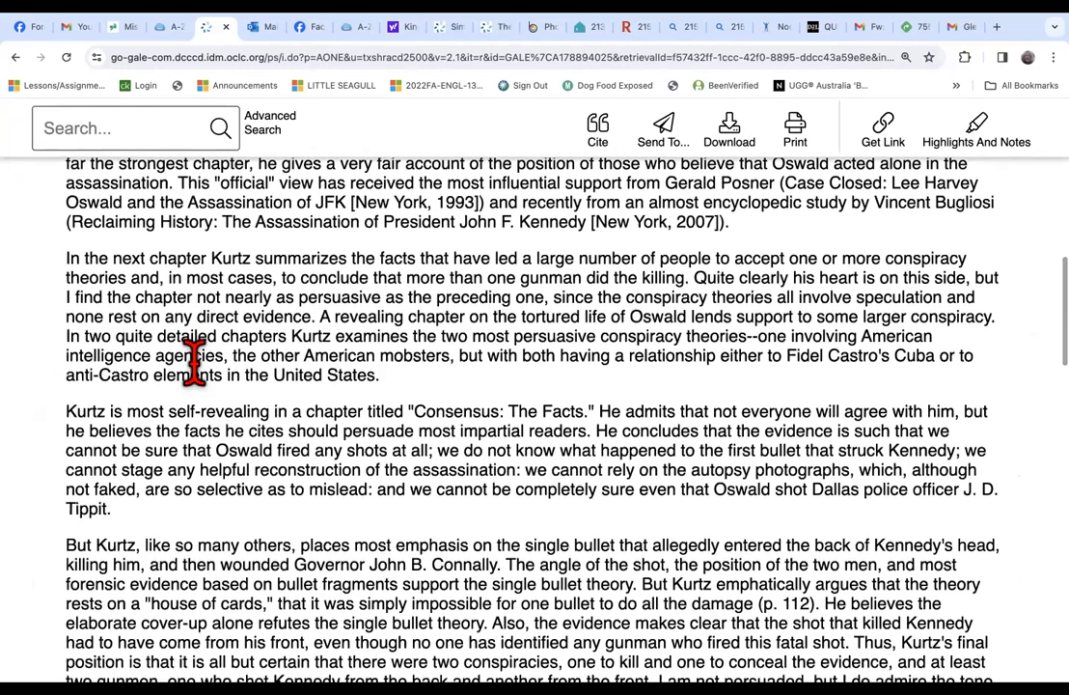
scroll(194, 361, down, 3)
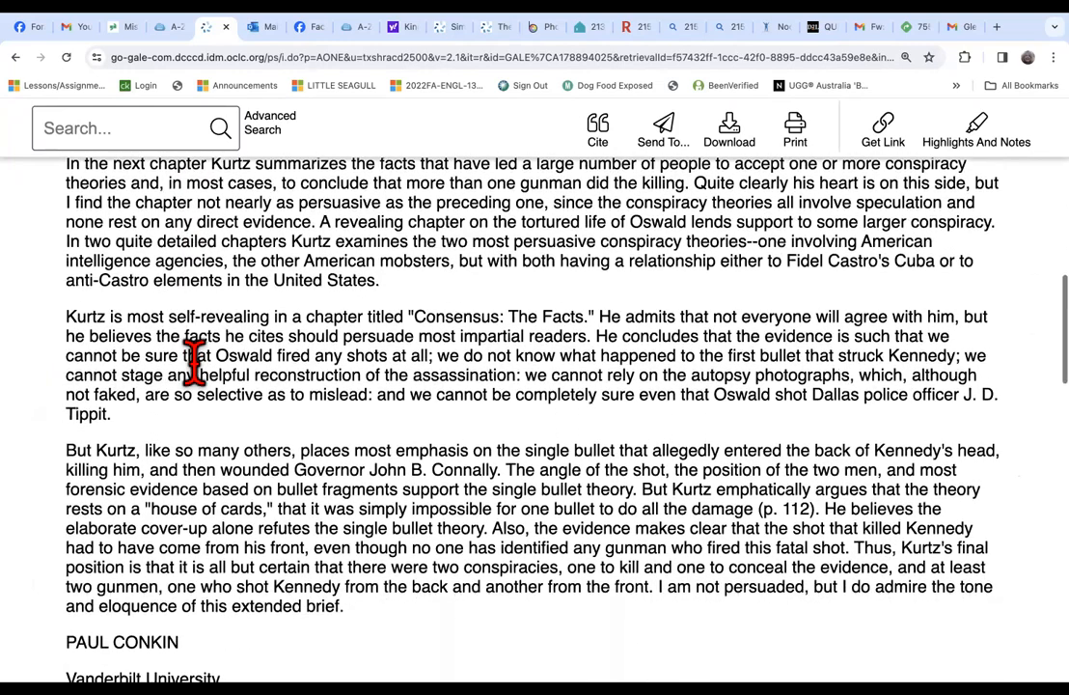
scroll(196, 359, down, 3)
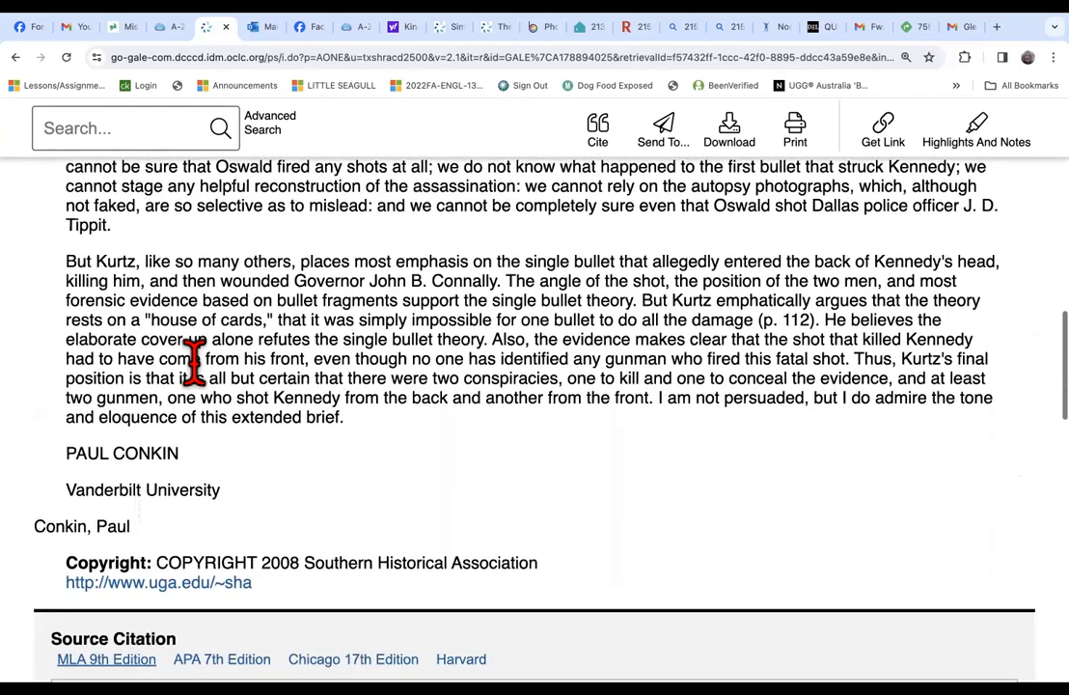
scroll(196, 364, up, 3)
scroll(194, 362, up, 4)
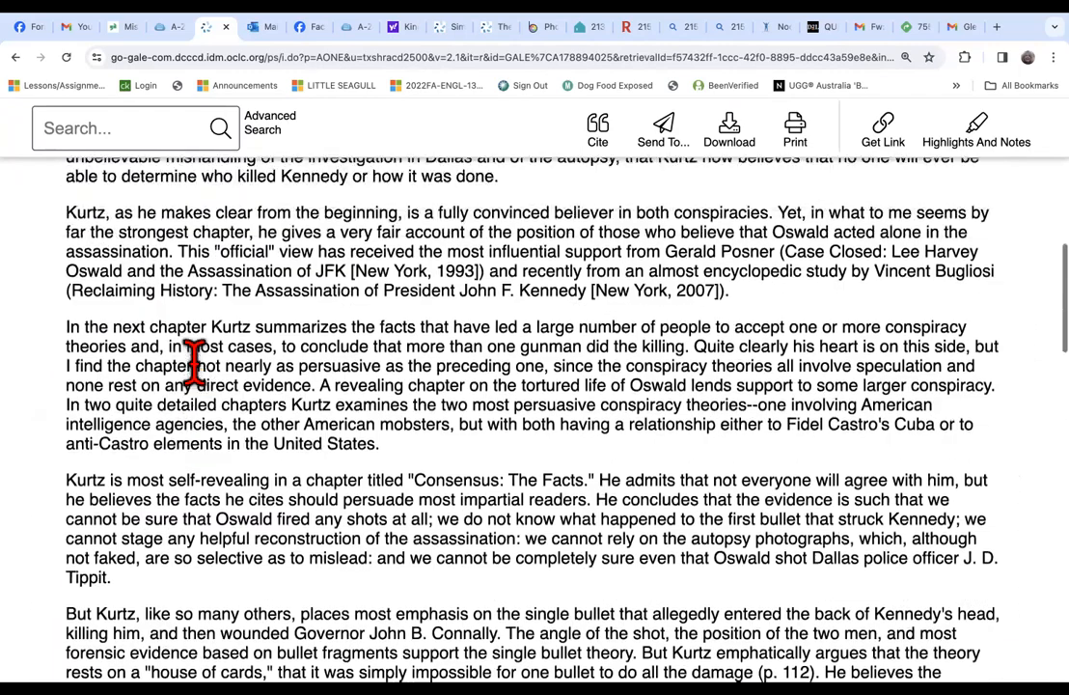
Select the name Gerald Posner in the paragraph on the "official" view, and dismiss the highlight and note options.
scroll(194, 362, up, 1)
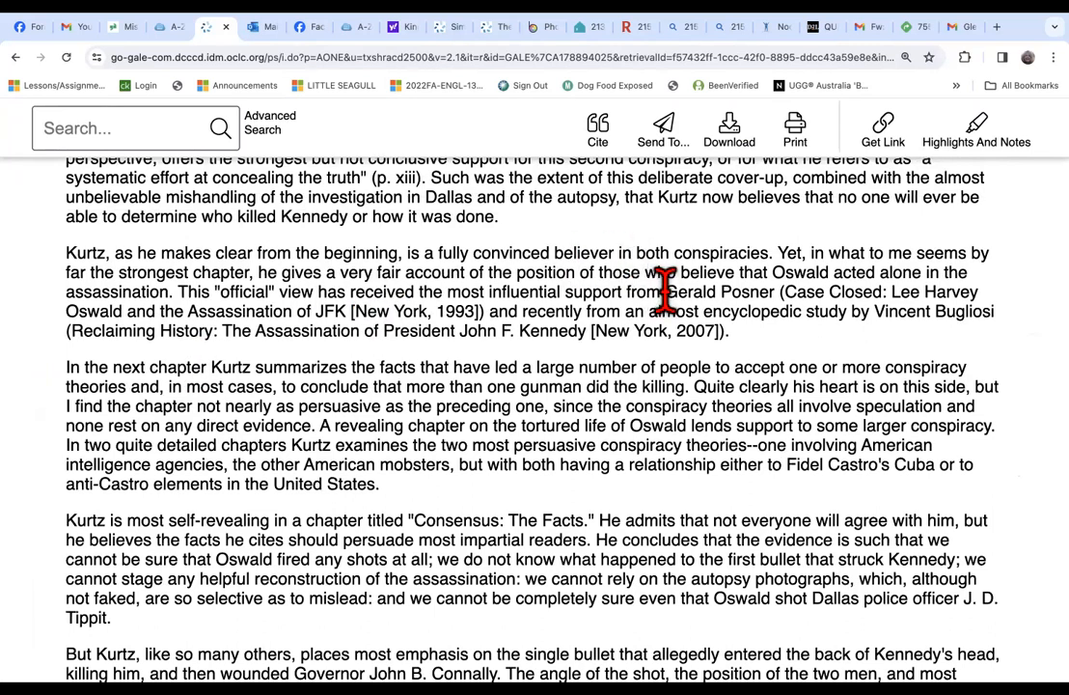
drag(782, 292, 777, 292)
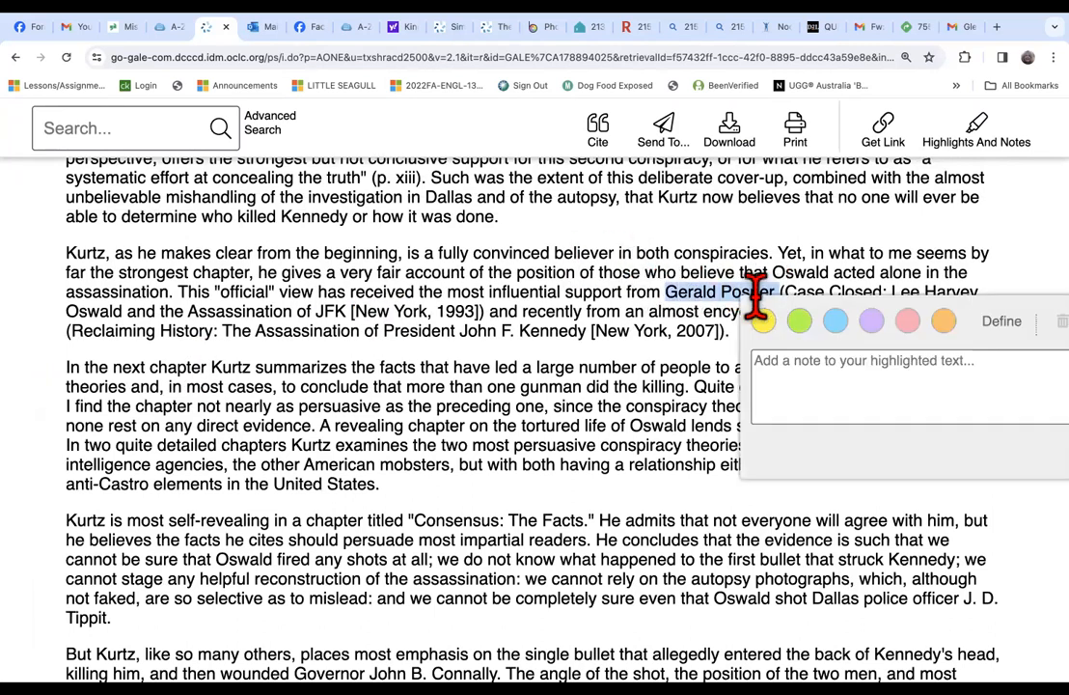
click(662, 350)
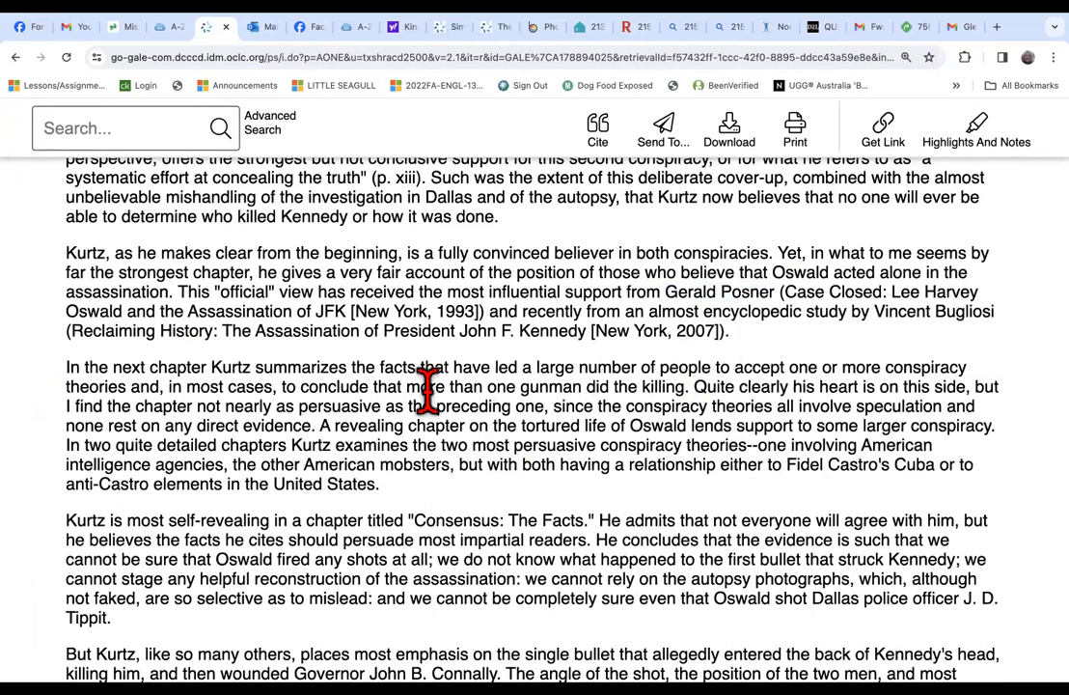
Examine the remaining paragraphs and source citation of the review, and return to its title and publication details.
scroll(428, 386, down, 1)
scroll(427, 386, down, 1)
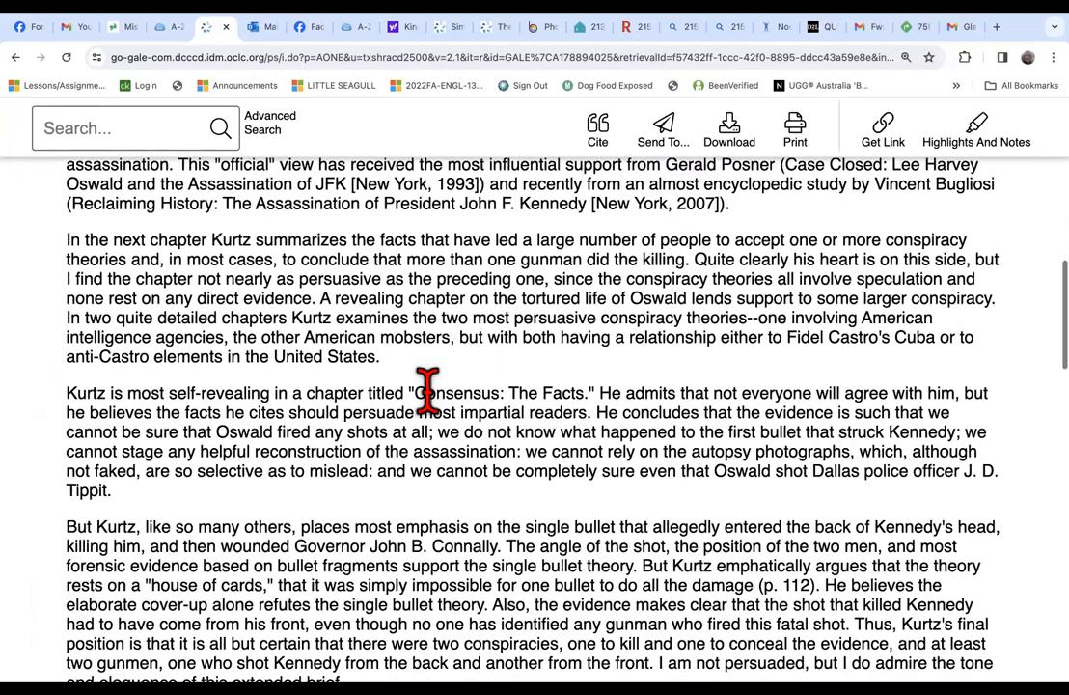
scroll(428, 386, down, 2)
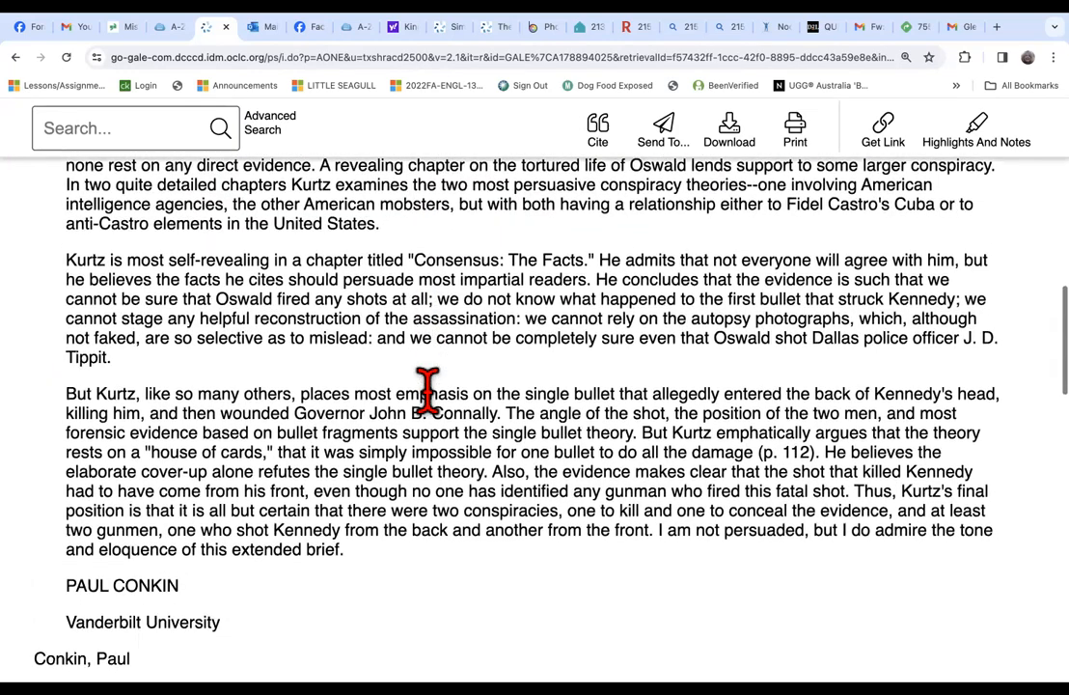
scroll(427, 386, down, 3)
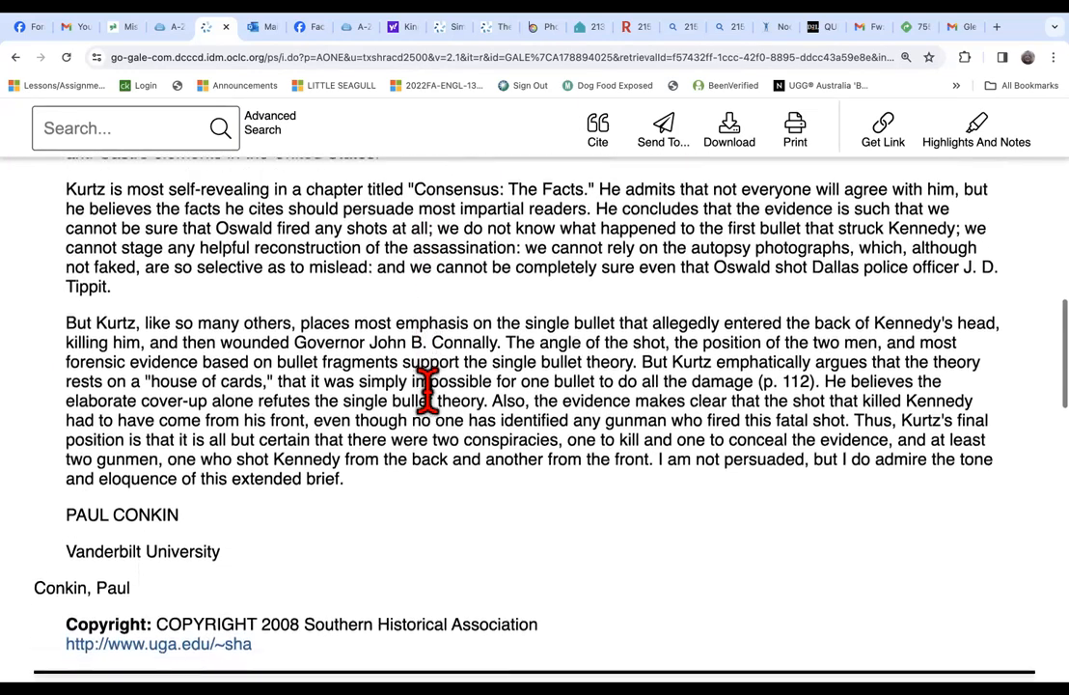
scroll(428, 390, down, 3)
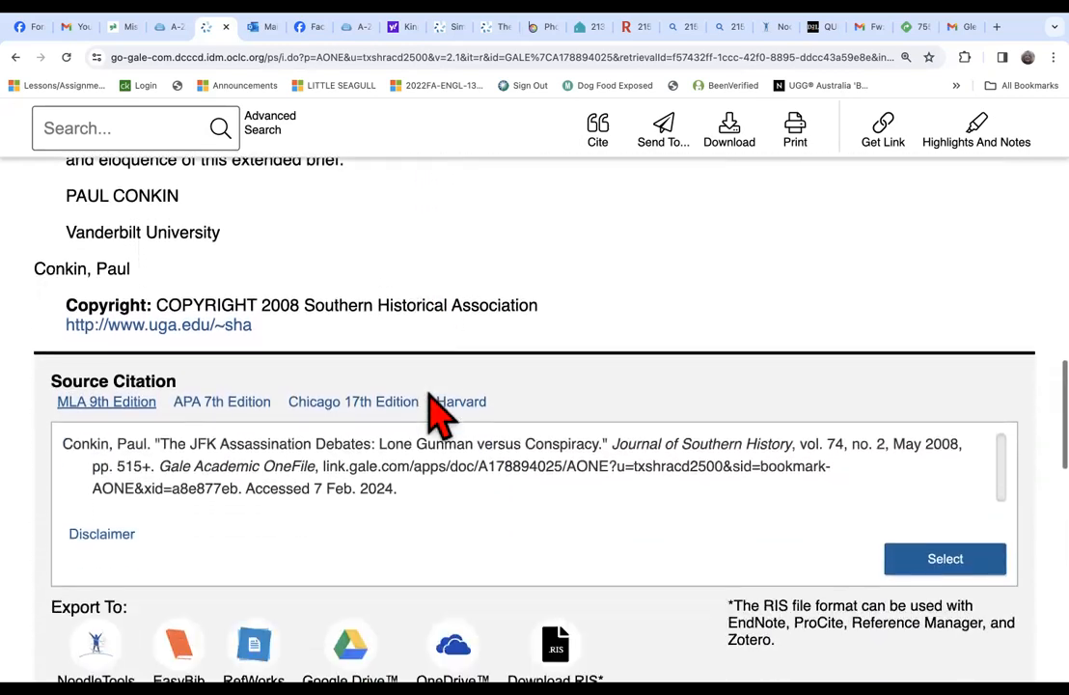
scroll(427, 390, up, 5)
scroll(428, 388, up, 4)
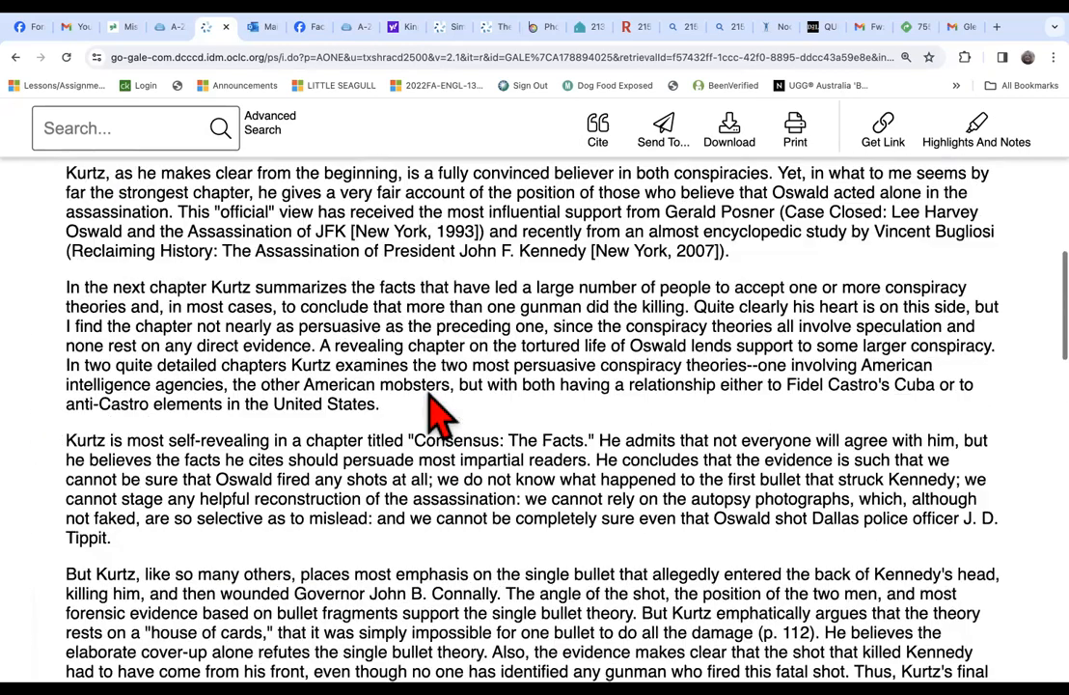
scroll(428, 390, up, 1)
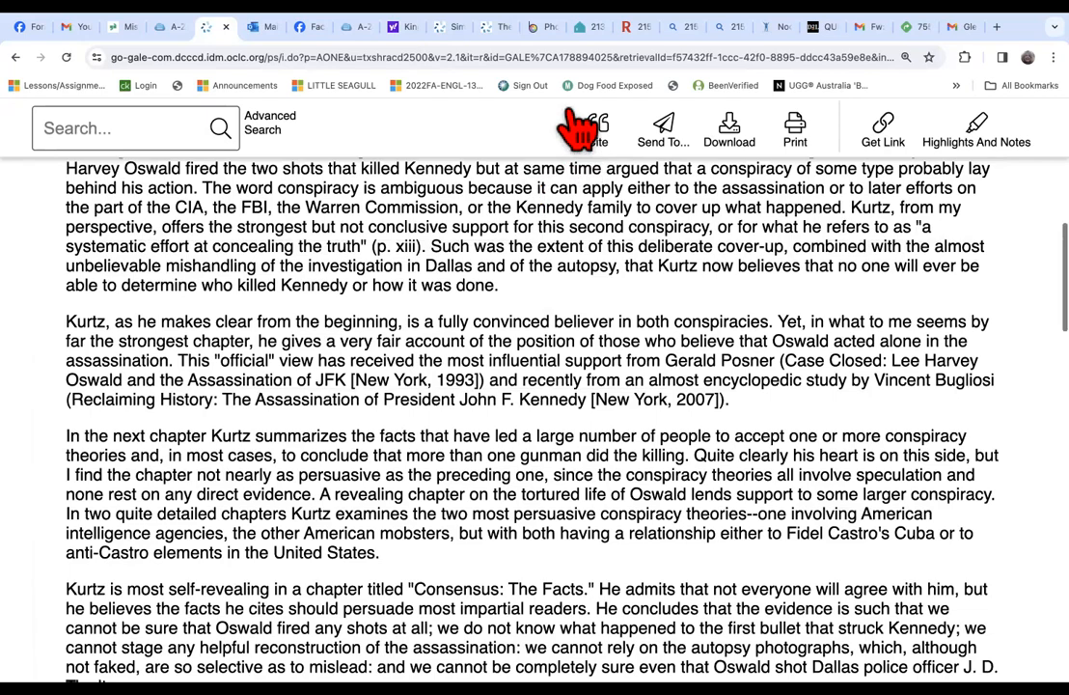
scroll(455, 361, up, 3)
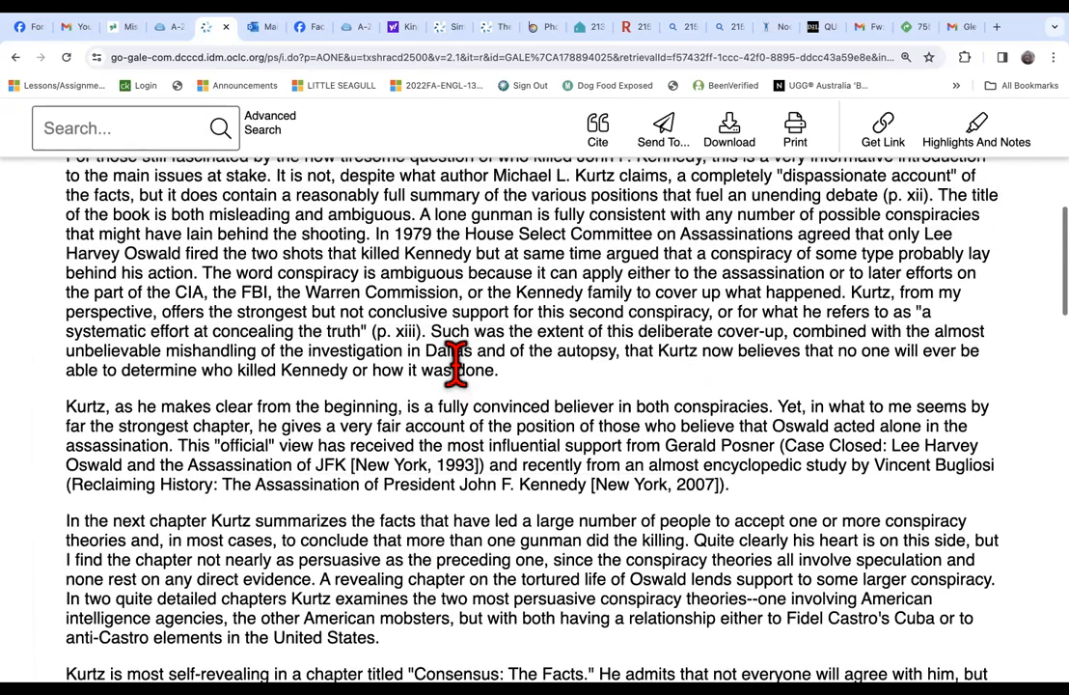
scroll(420, 394, up, 5)
scroll(431, 417, up, 1)
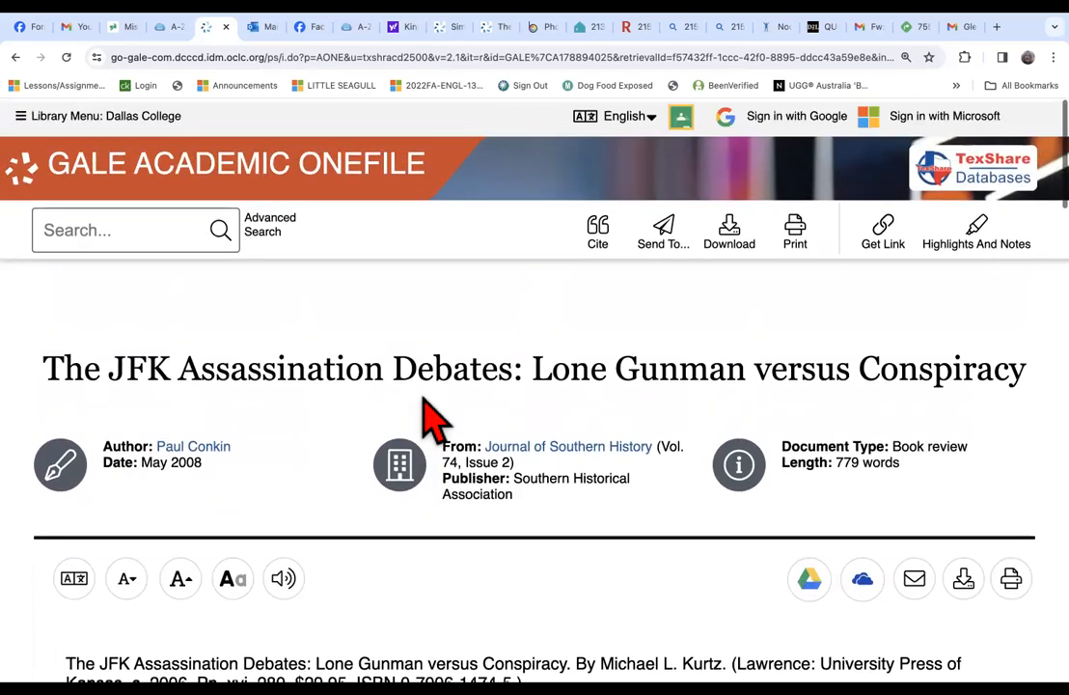
Select the full MLA 9th Edition citation text in the review's Source Citation section, and clear the selection.
scroll(436, 410, down, 1)
scroll(559, 328, down, 1)
scroll(563, 342, down, 15)
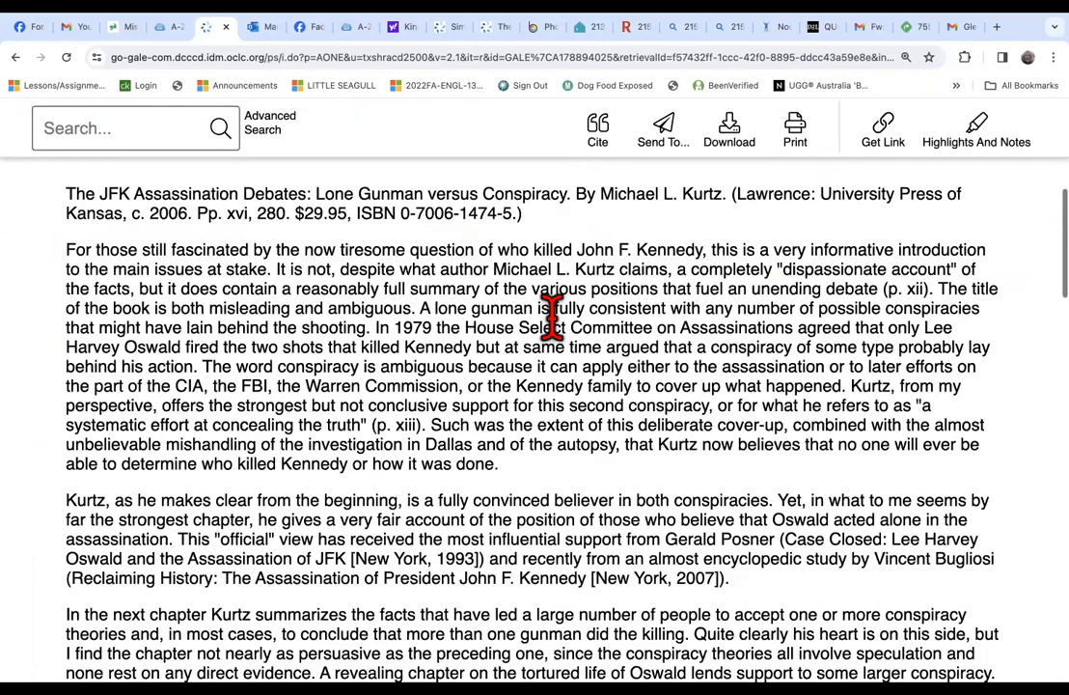
scroll(563, 343, up, 2)
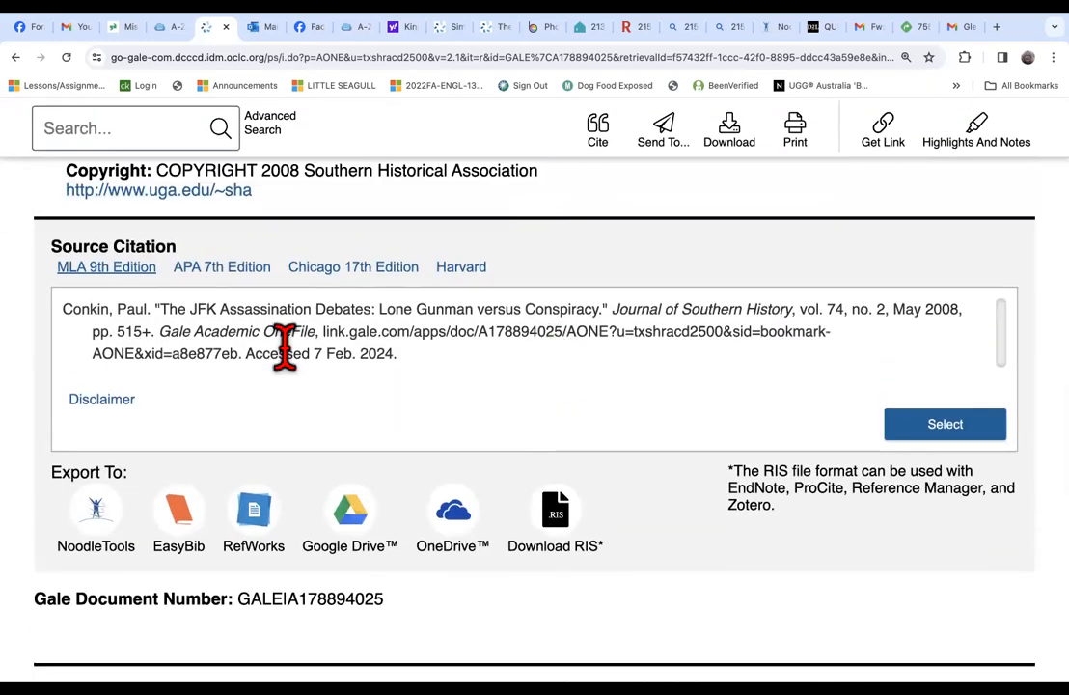
drag(417, 355, 64, 301)
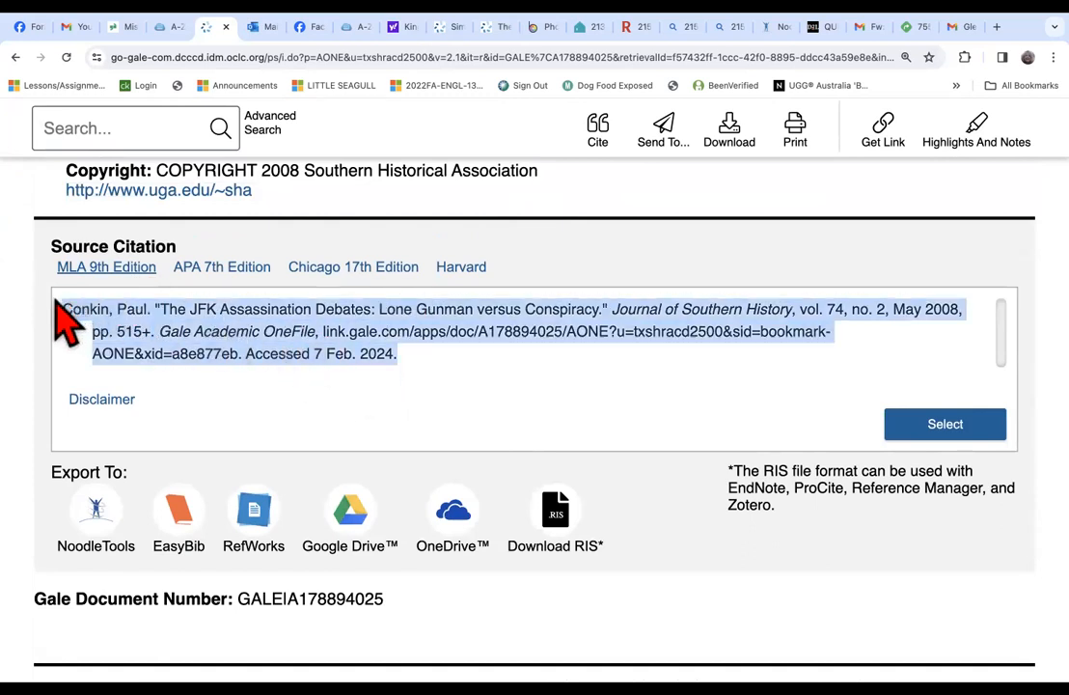
click(536, 382)
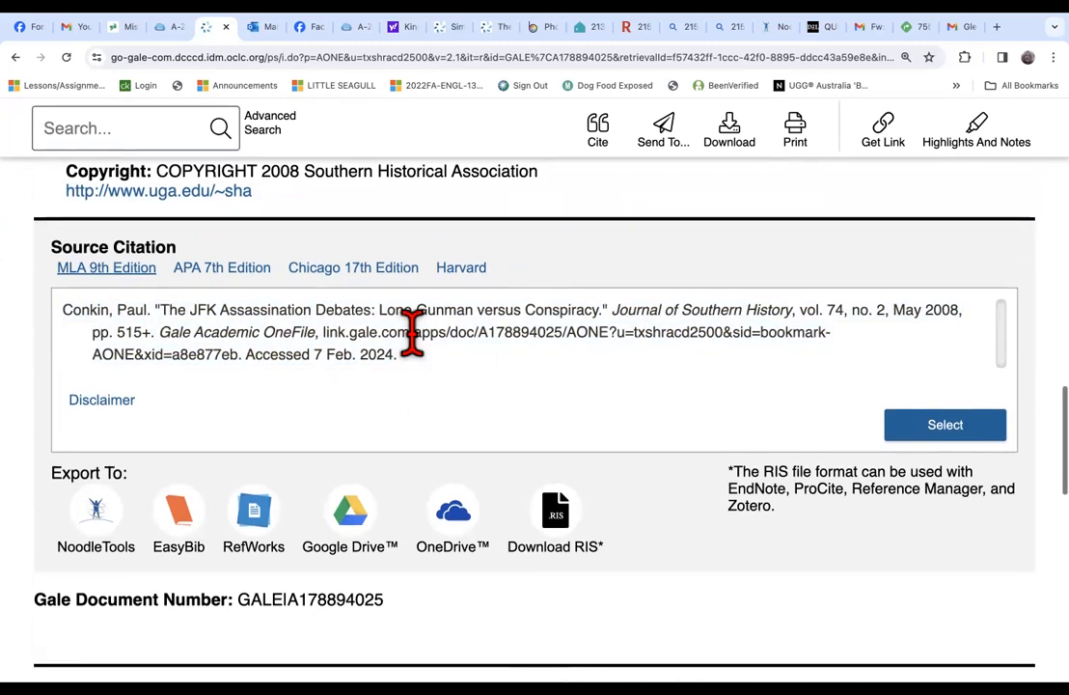
Send the Journal of Southern History review to Google Drive and acknowledge the completion notice.
scroll(419, 348, down, 10)
scroll(425, 348, up, 15)
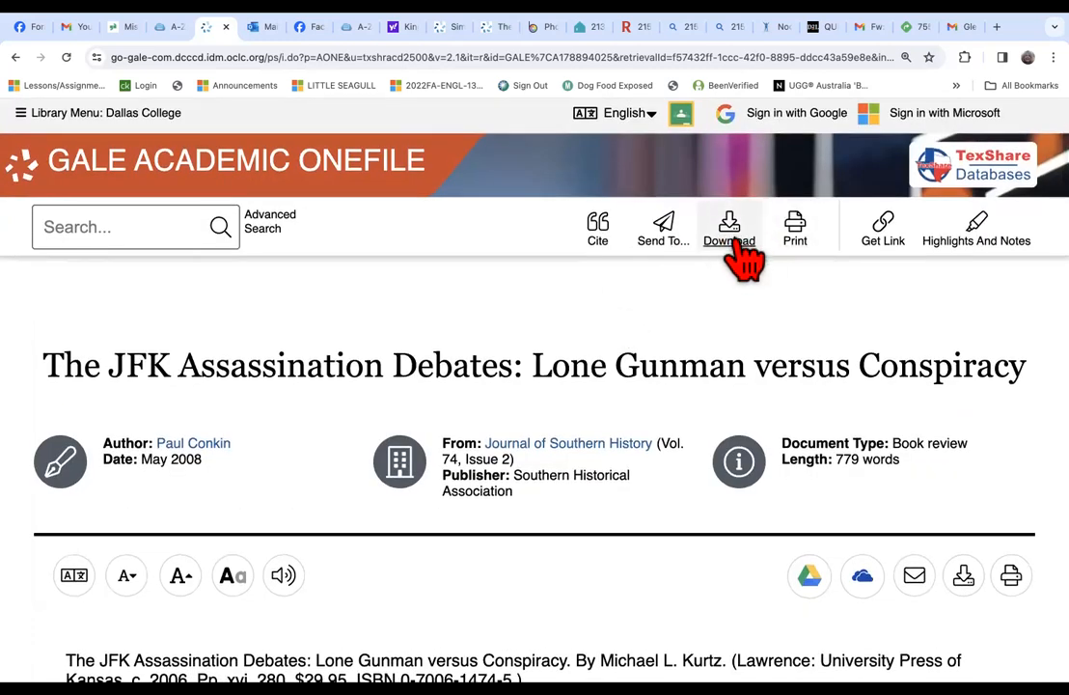
click(664, 232)
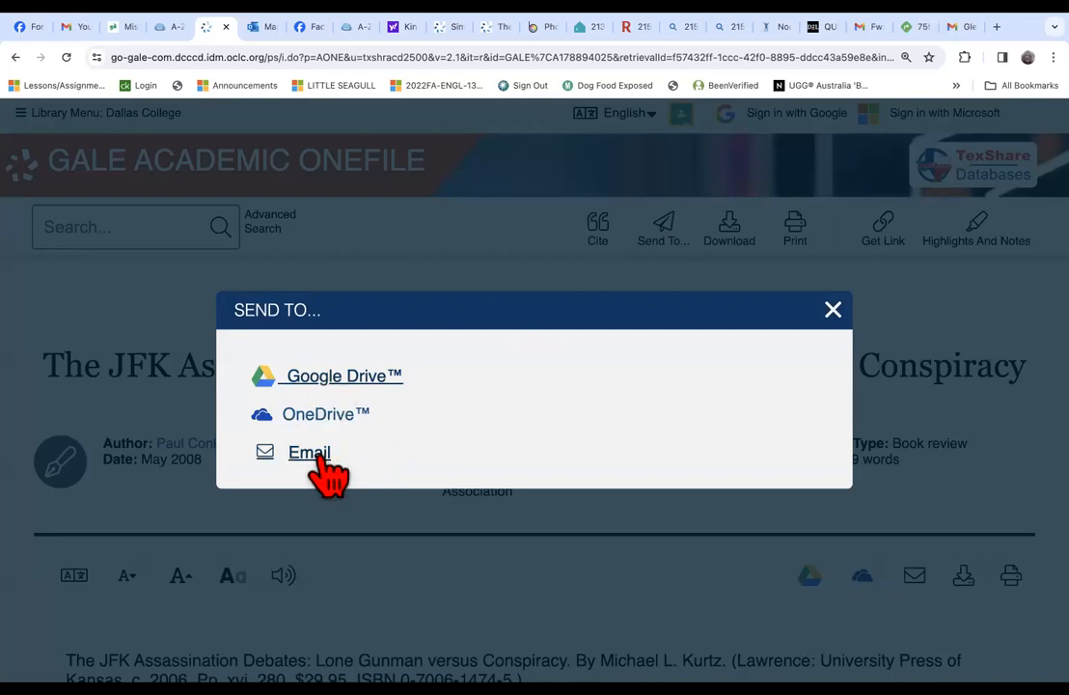
click(344, 378)
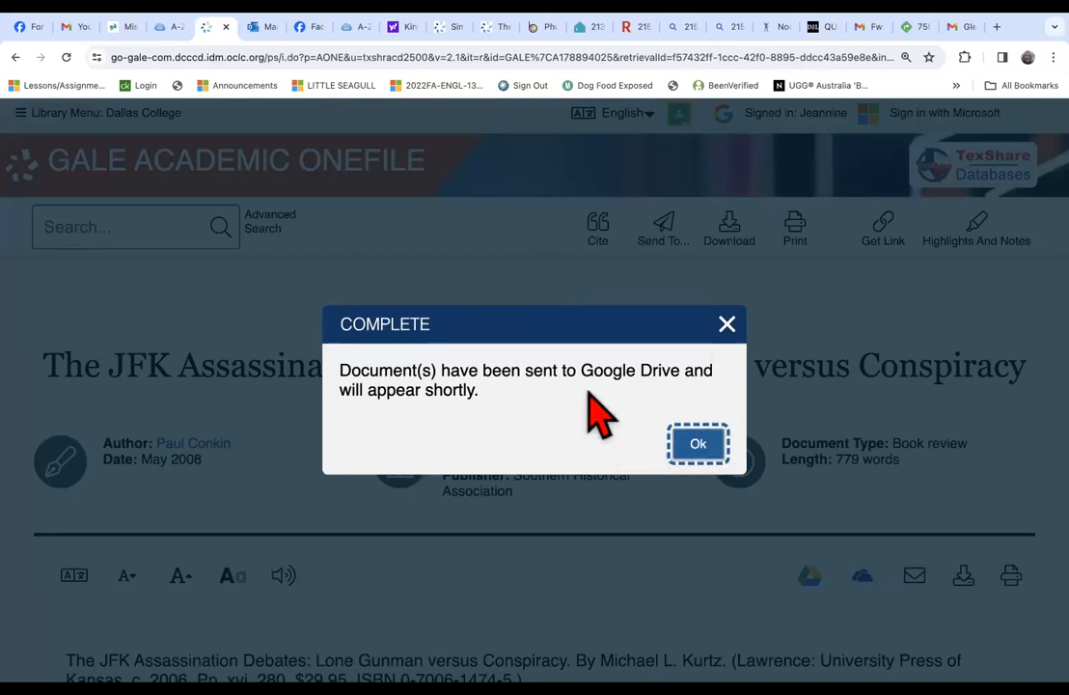
click(702, 449)
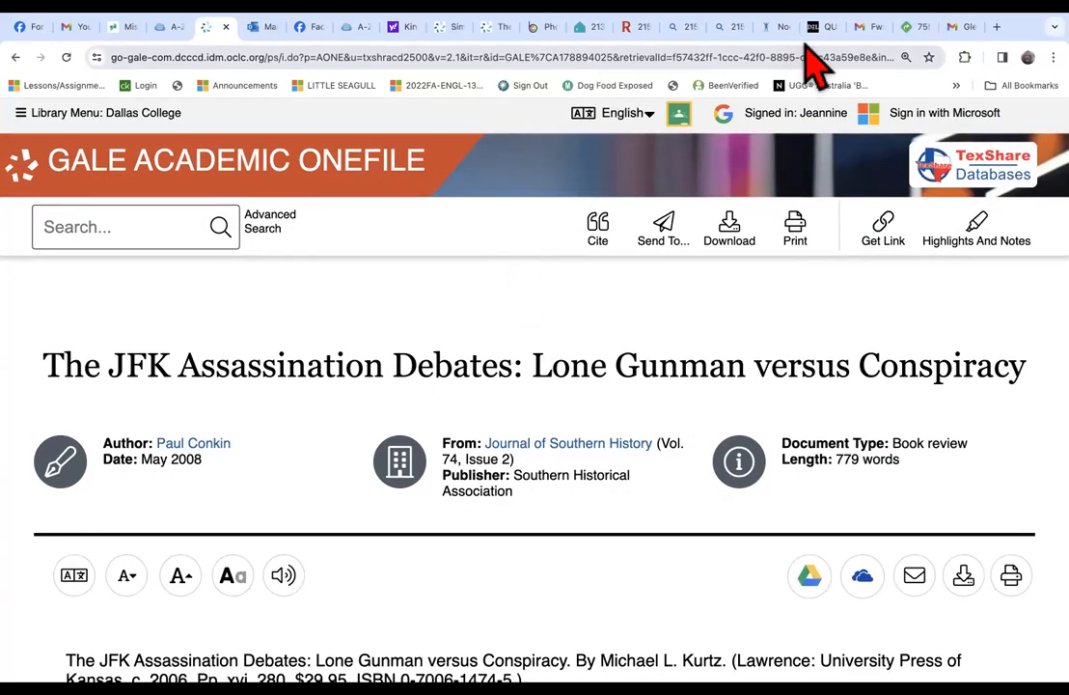
Switch to Gmail, go from there to Google Drive, and open the saved document "The JFK Assassination Debates: Lone Gunman versus Conspiracy".
click(867, 31)
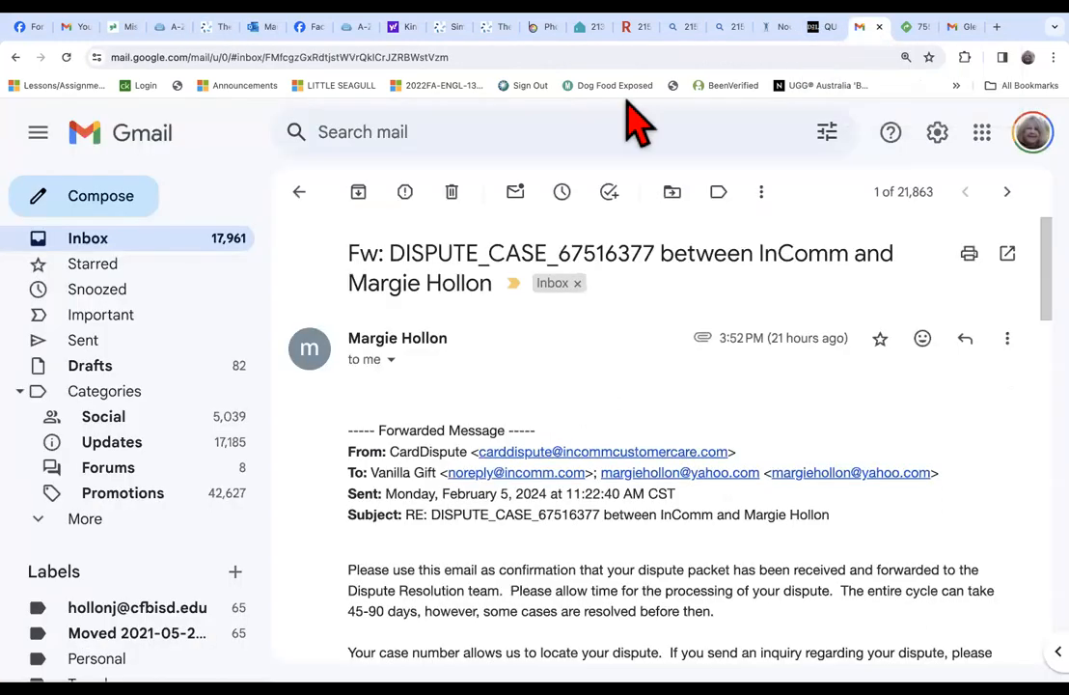
click(982, 132)
click(973, 333)
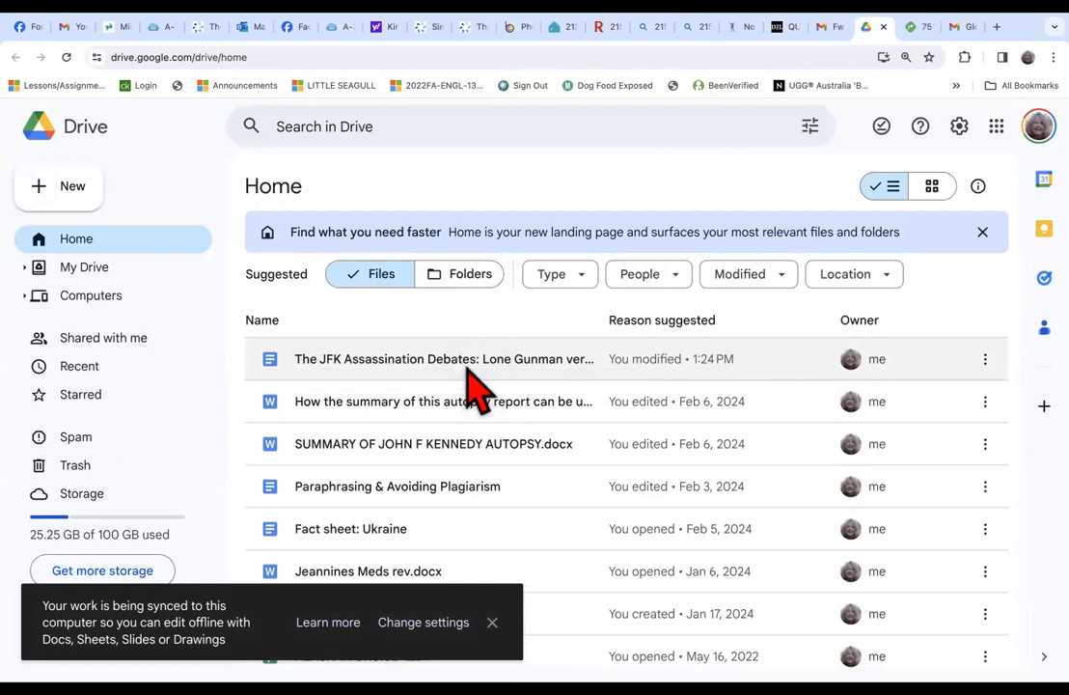
double_click(455, 371)
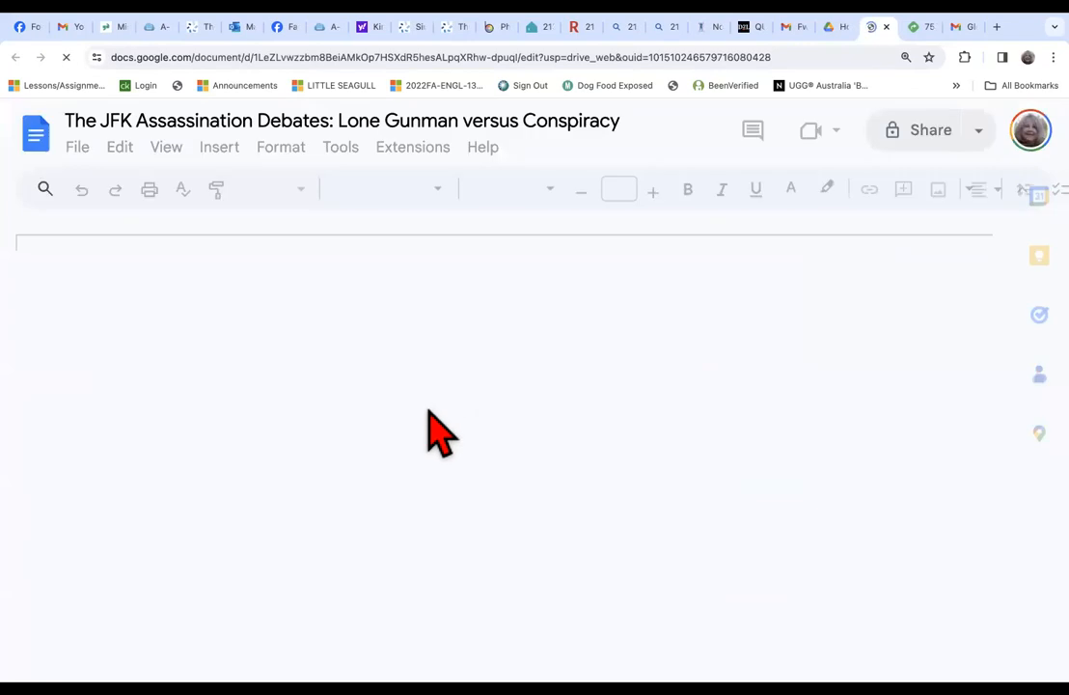
Examine the saved document from its title and publication details through the full review text to the source citation.
scroll(425, 425, down, 5)
scroll(424, 444, down, 15)
scroll(425, 446, down, 15)
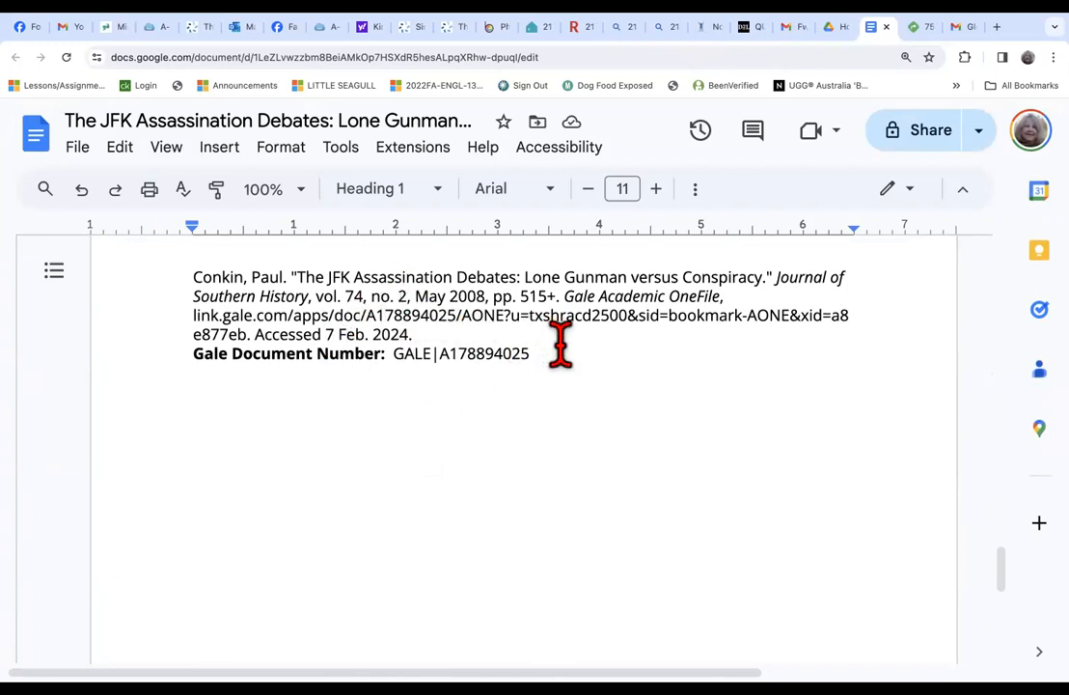
scroll(560, 345, up, 20)
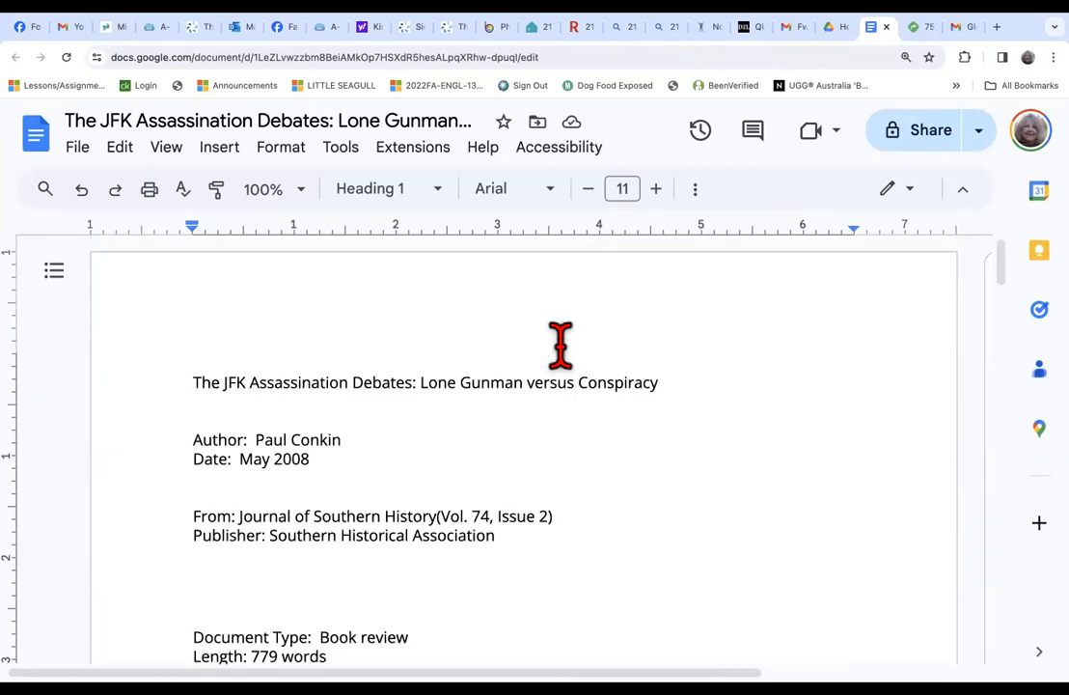
scroll(553, 303, down, 8)
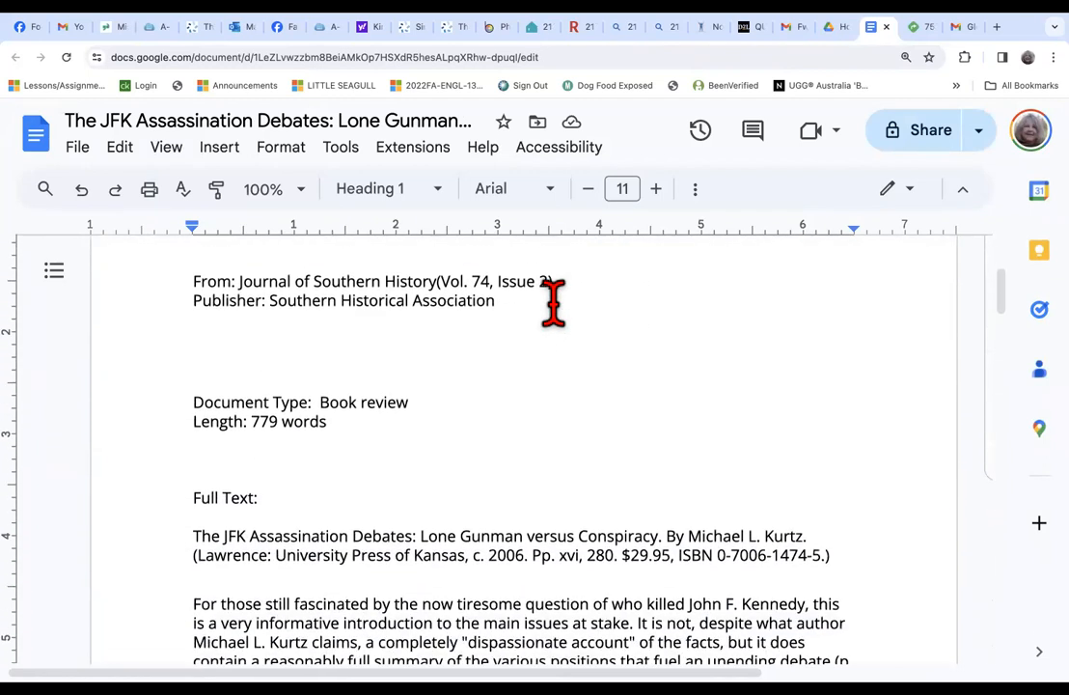
scroll(553, 303, down, 10)
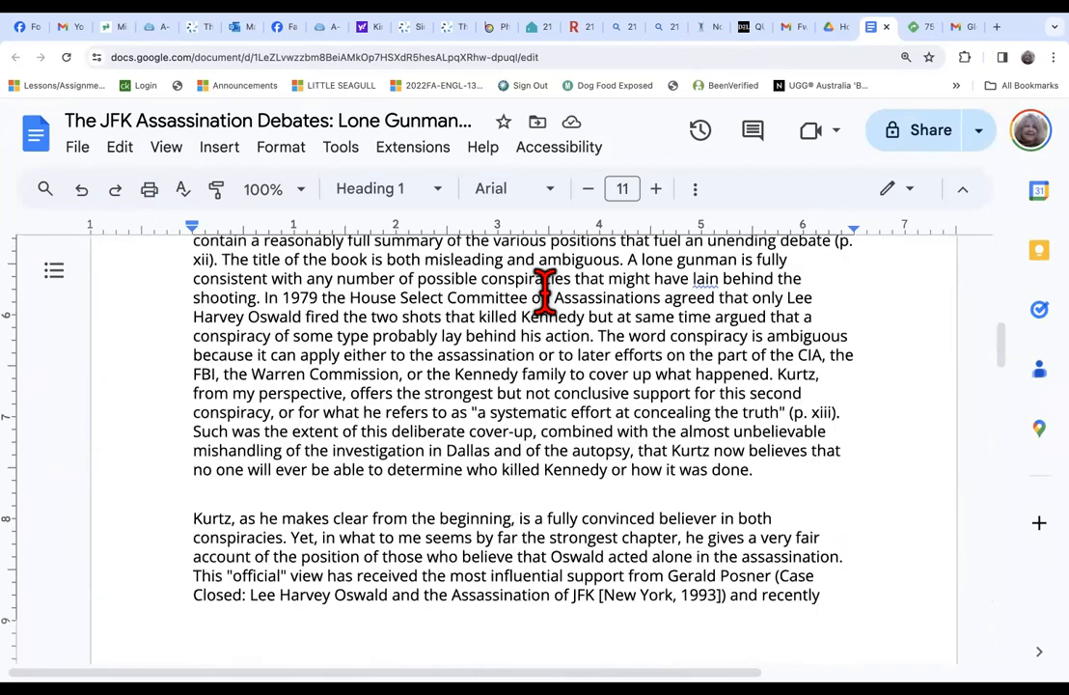
scroll(545, 291, down, 10)
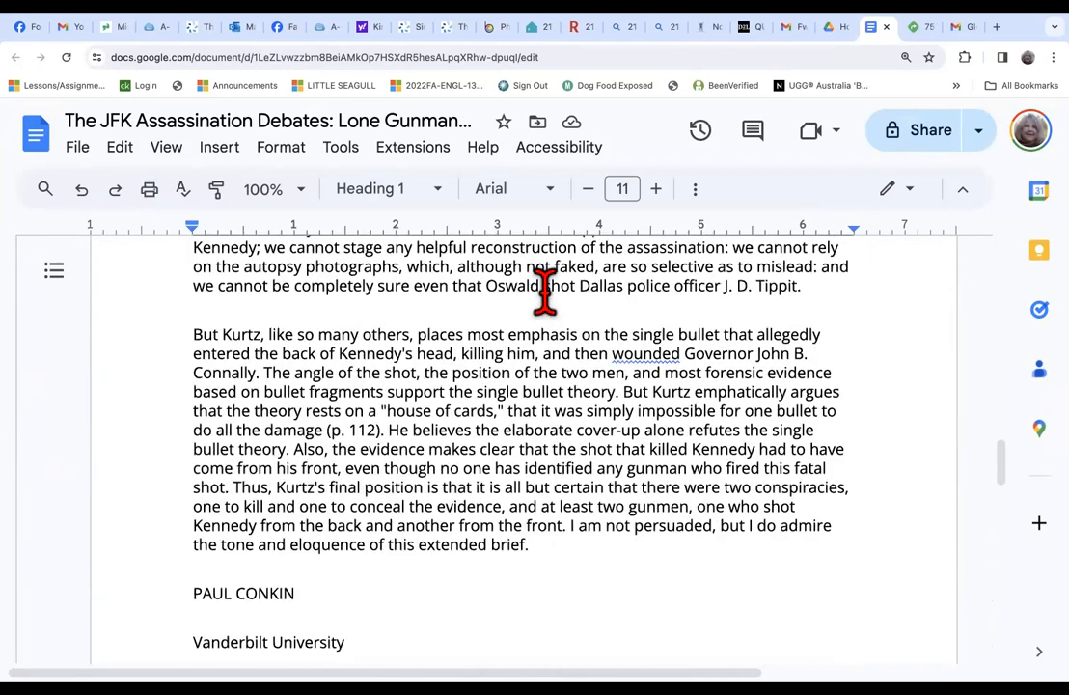
scroll(545, 290, down, 5)
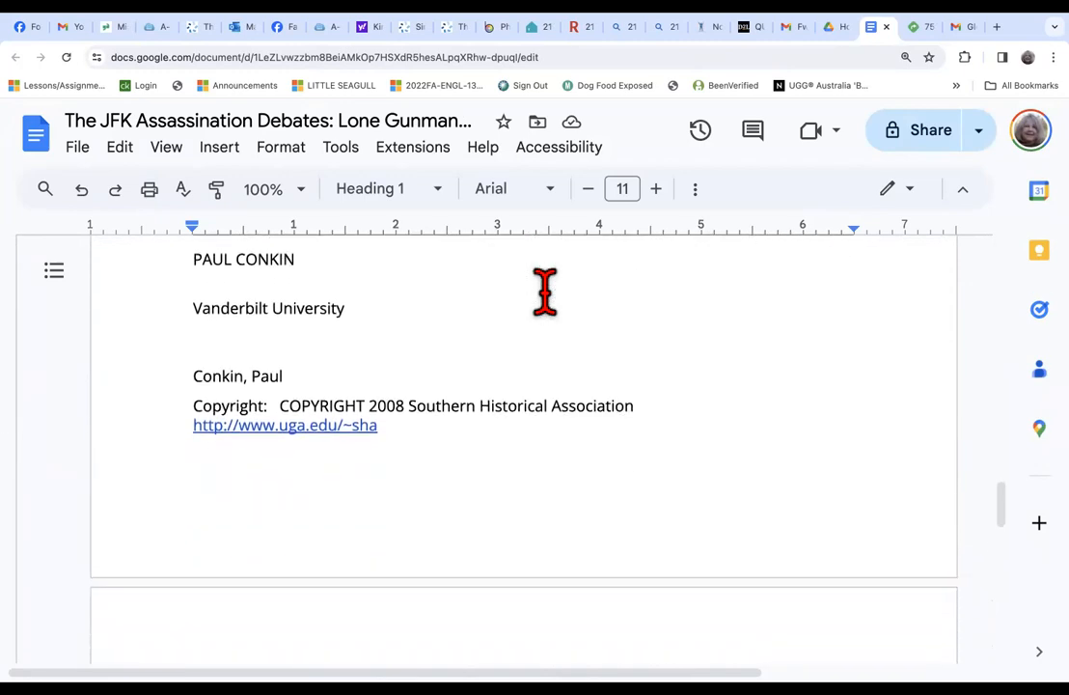
scroll(545, 291, down, 6)
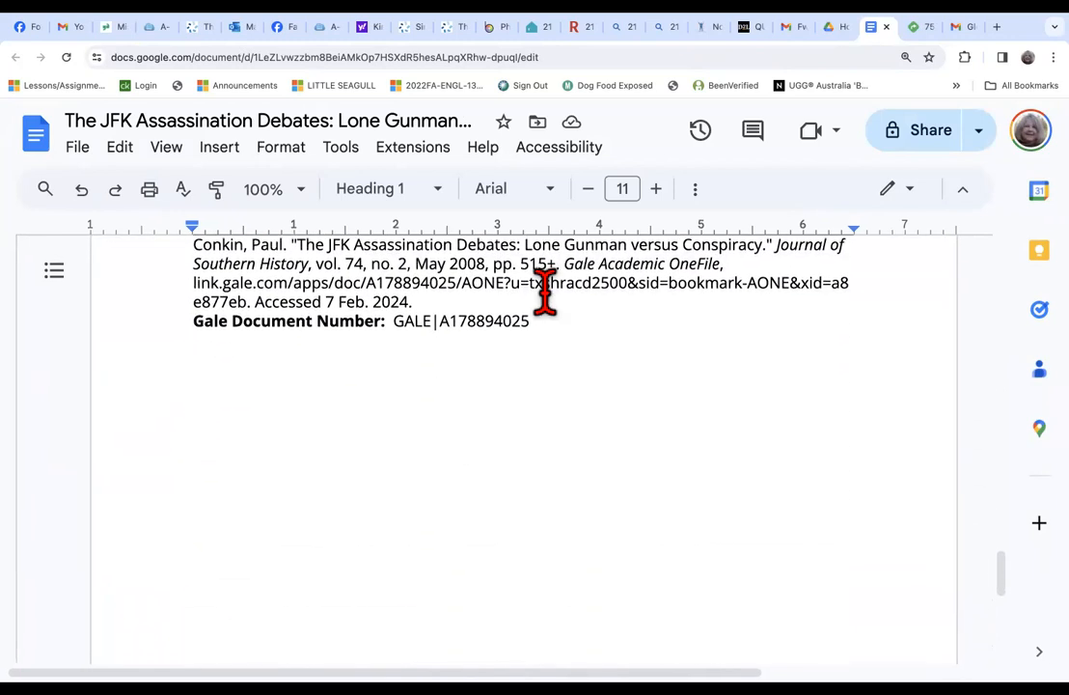
Examine the document's Source Citation (MLA 9th Edition) section, and return to the title and opening review paragraphs.
scroll(600, 337, up, 1)
scroll(601, 339, down, 1)
scroll(600, 338, up, 6)
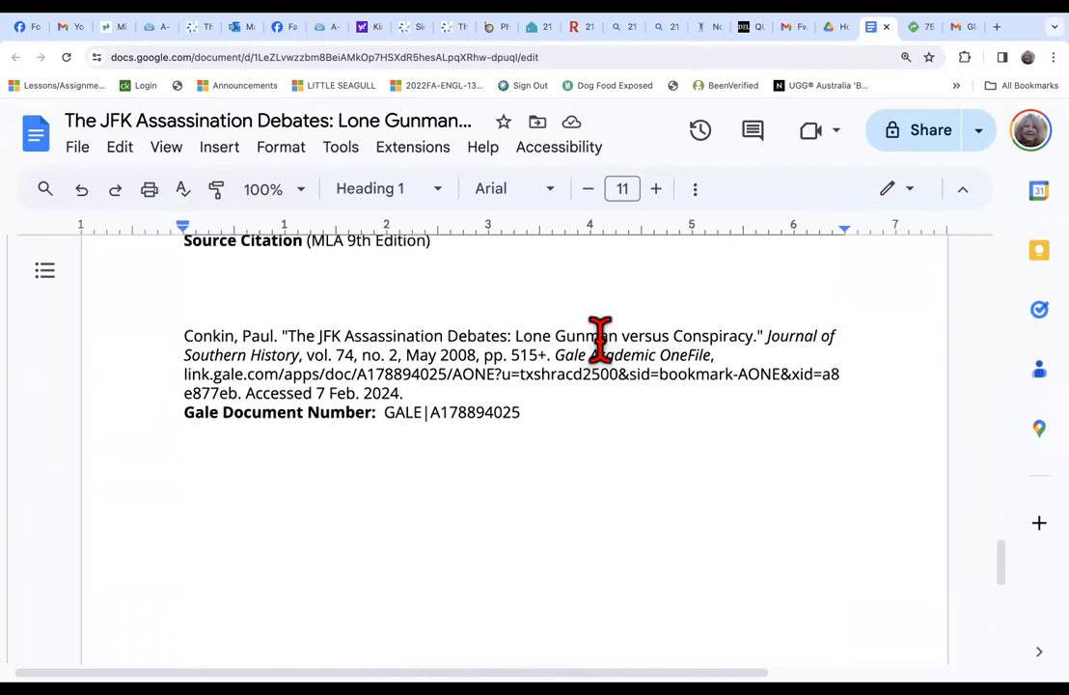
scroll(600, 339, up, 1)
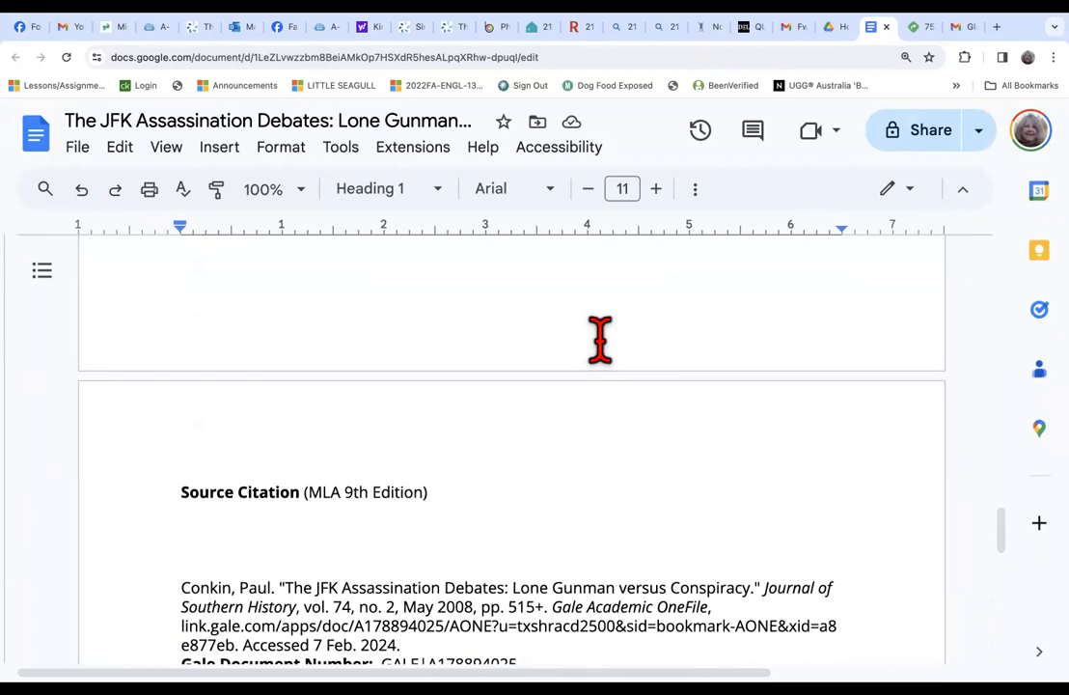
scroll(542, 546, down, 2)
scroll(543, 545, down, 5)
scroll(542, 546, up, 2)
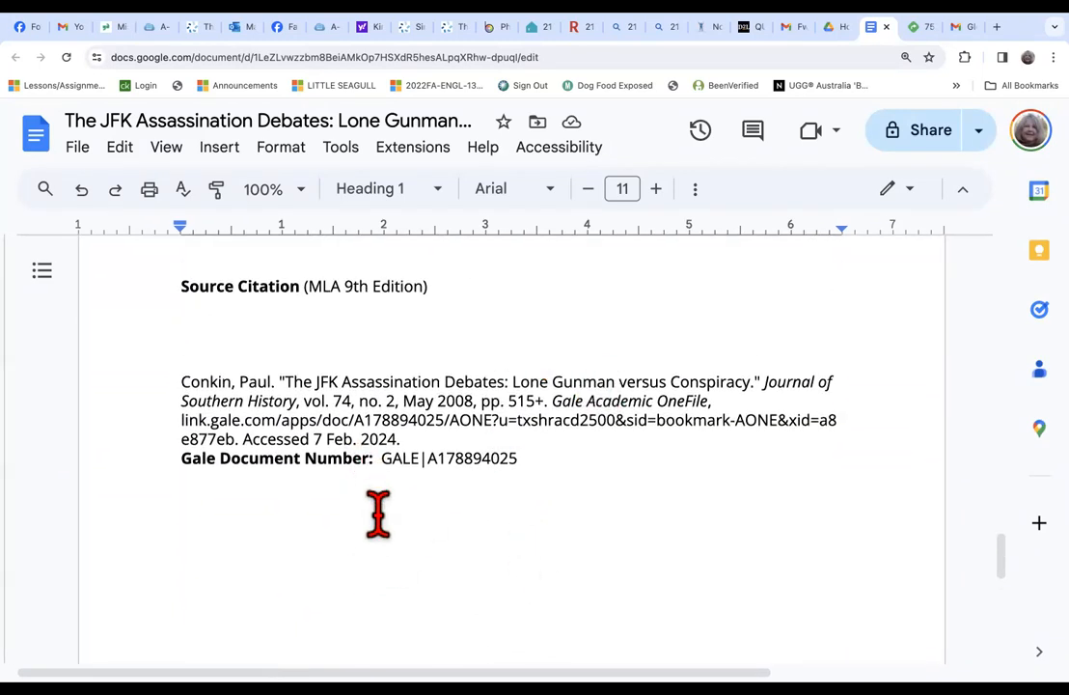
scroll(379, 515, down, 1)
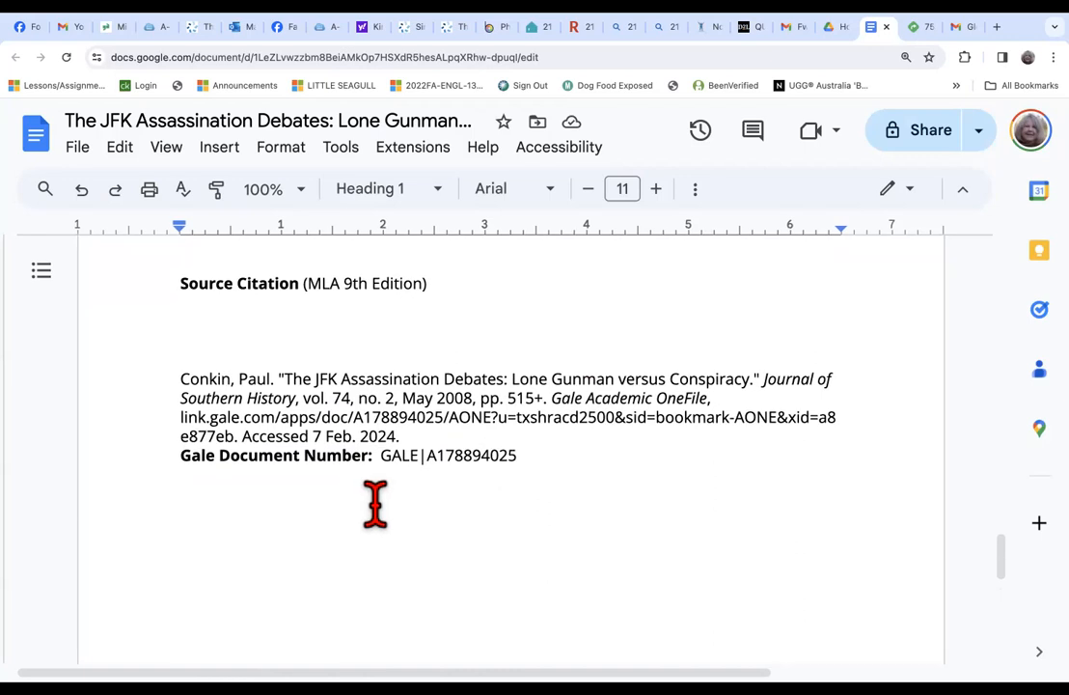
scroll(376, 502, up, 20)
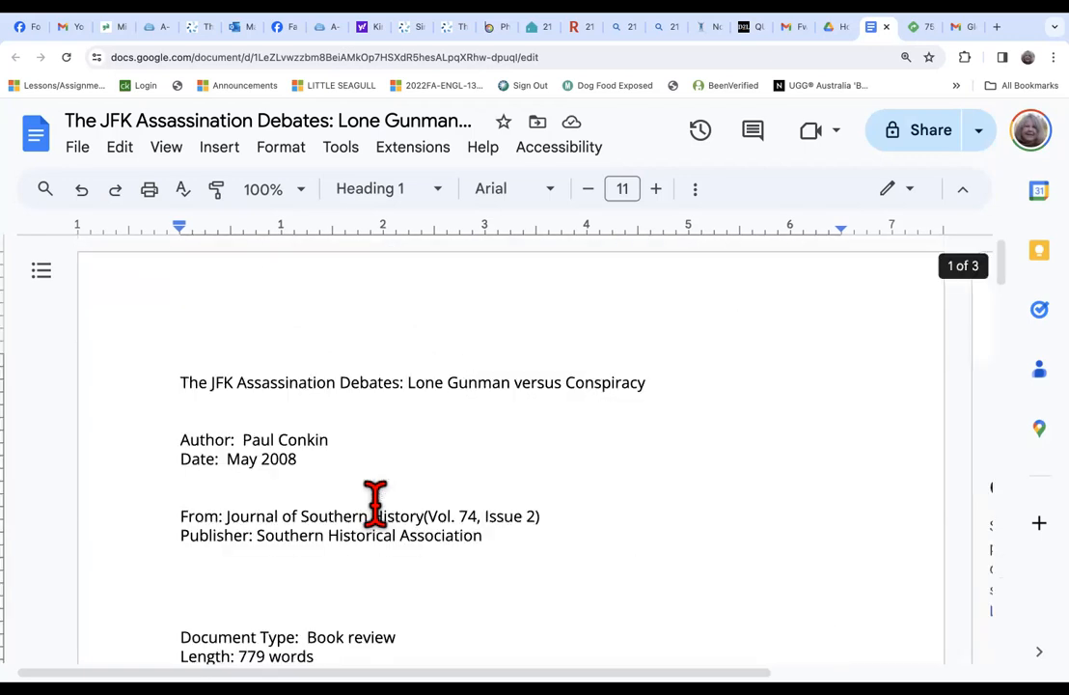
scroll(376, 502, down, 6)
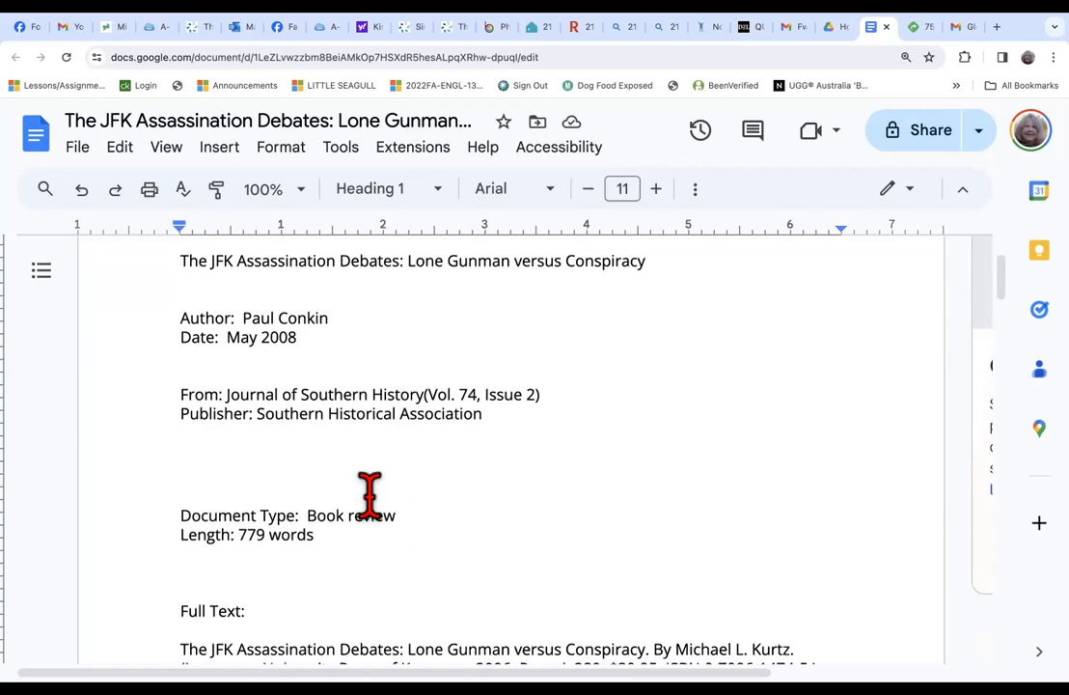
scroll(371, 494, down, 3)
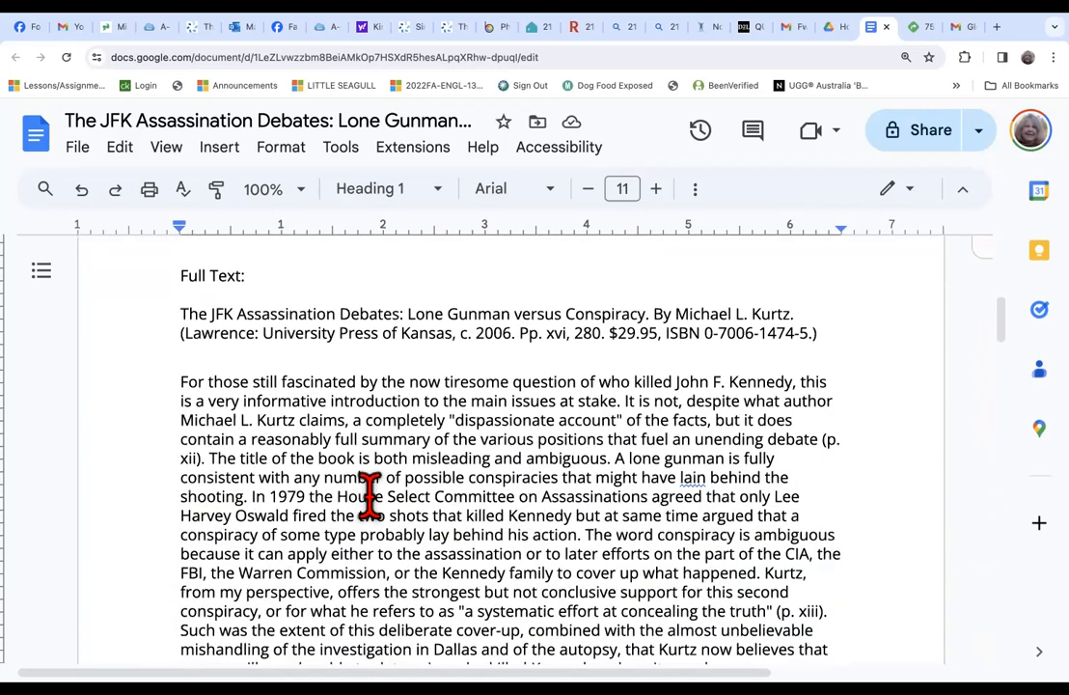
scroll(370, 494, down, 4)
scroll(370, 494, down, 6)
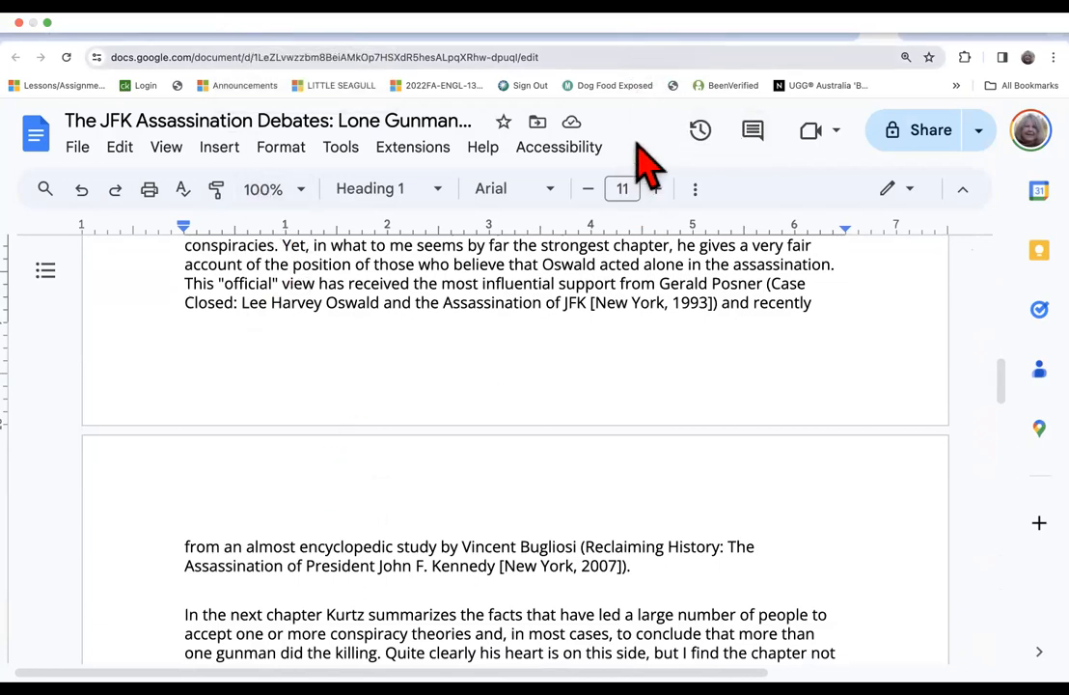
Switch to Outlook, open the emailed JFK Assassination Debates article in its own tab, and return to the inbox.
key(ctrl+Left)
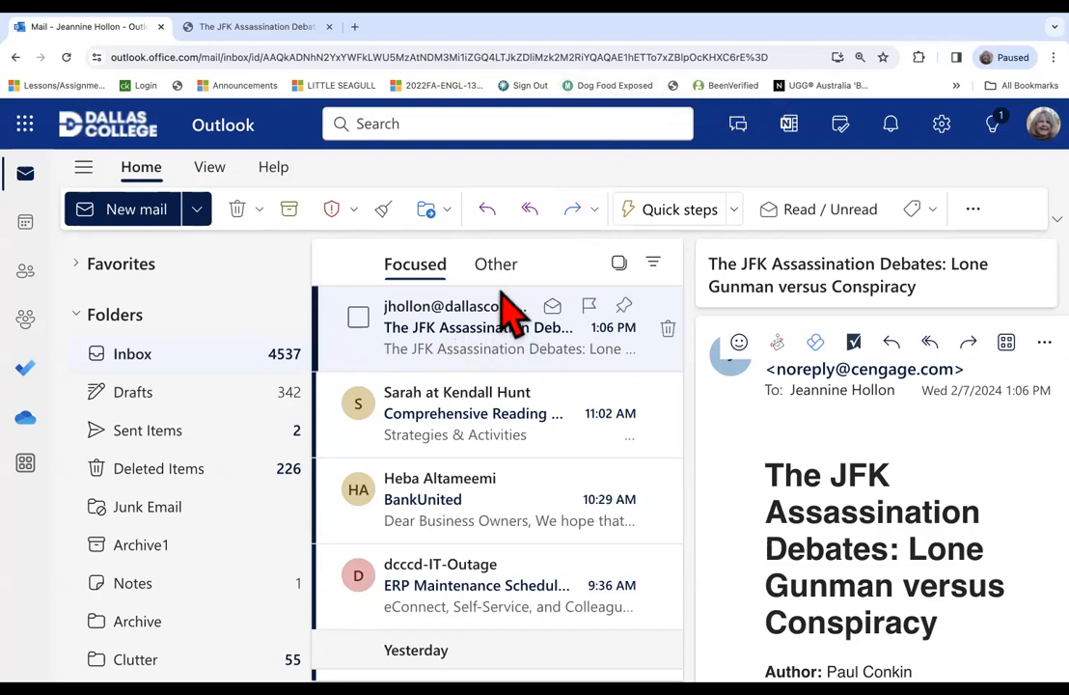
double_click(497, 336)
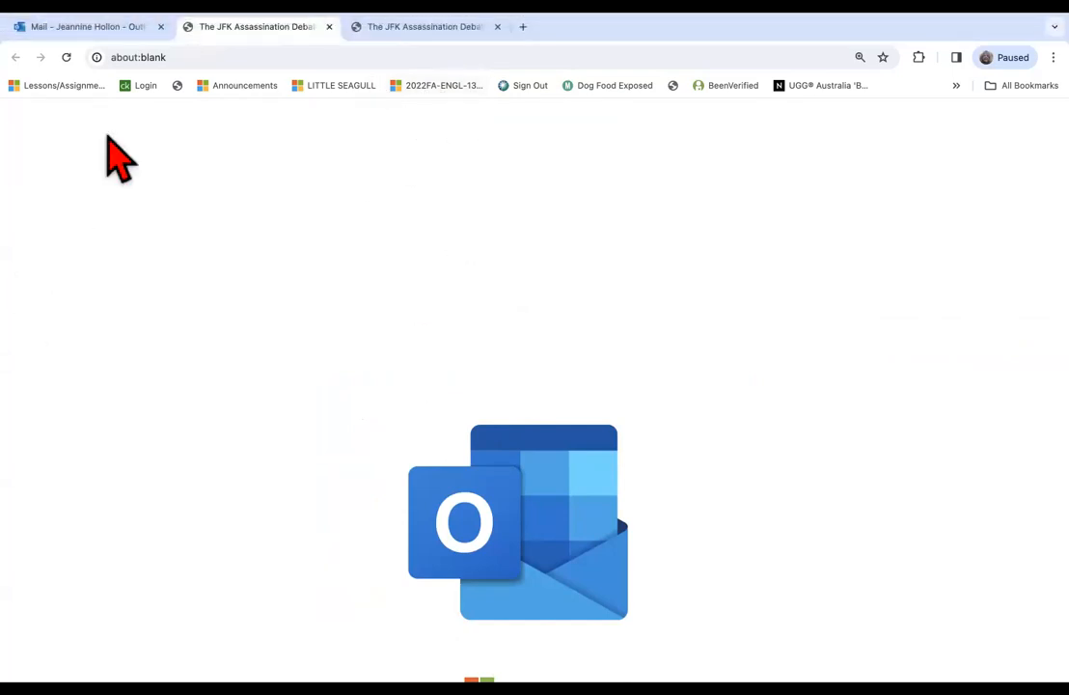
click(120, 27)
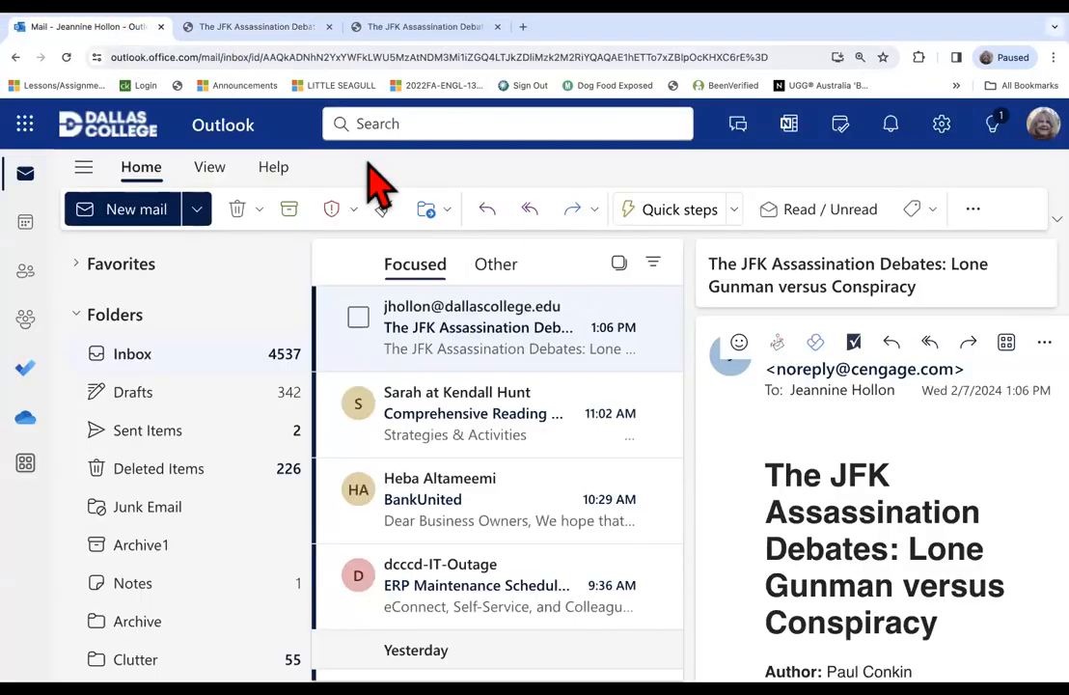
click(836, 390)
scroll(840, 410, down, 1)
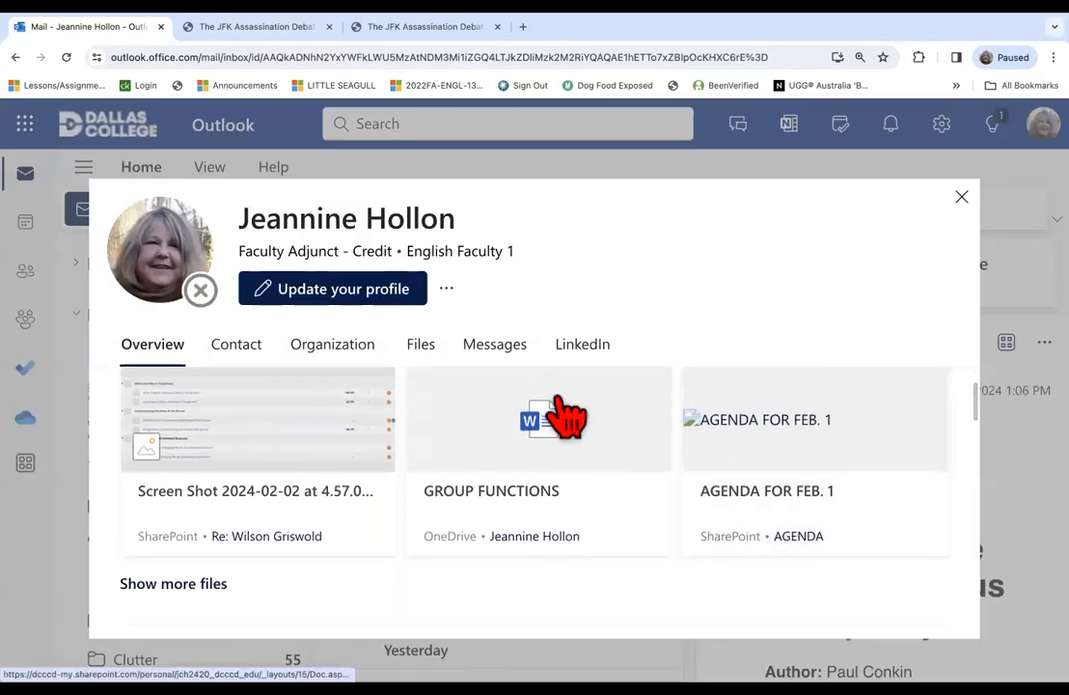
scroll(543, 400, up, 2)
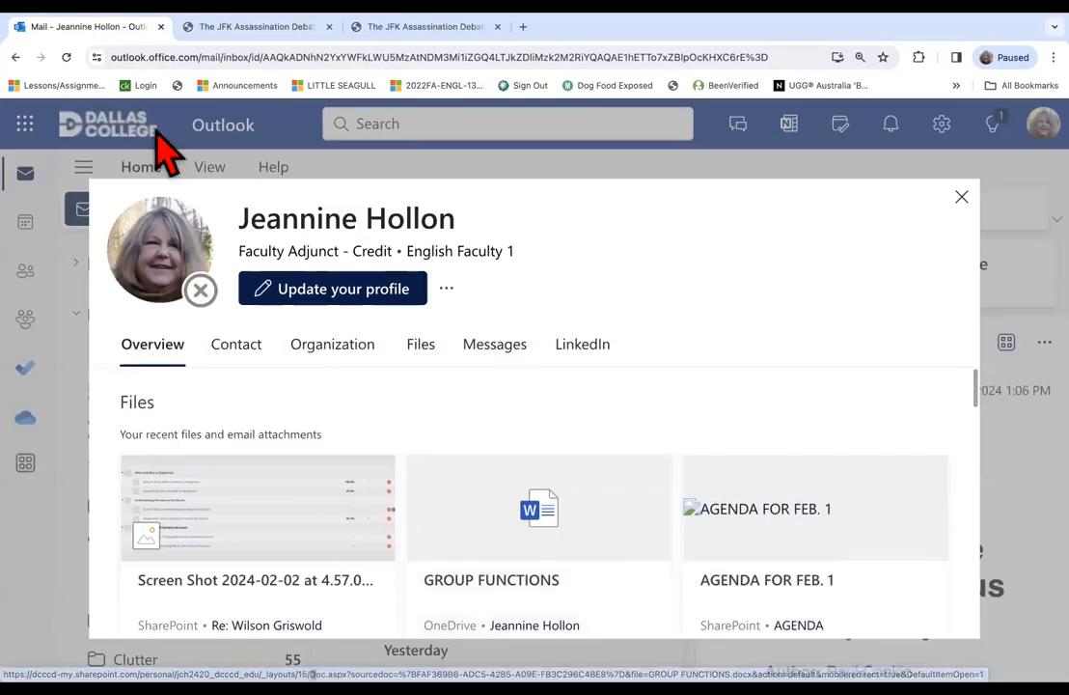
click(960, 198)
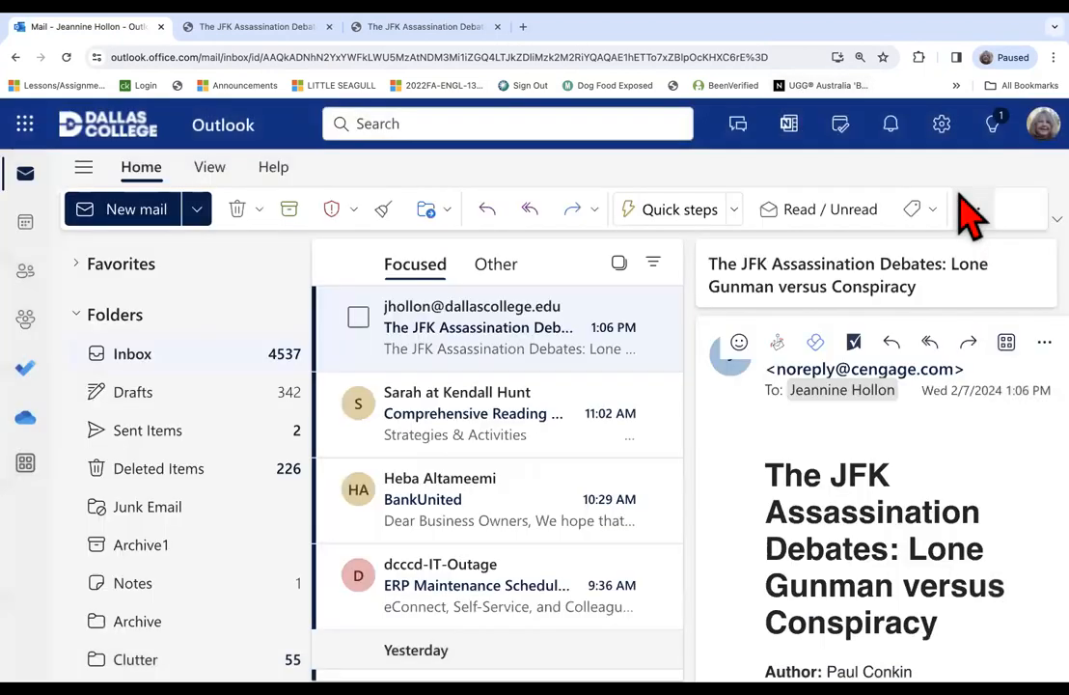
Open the emailed JFK Assassination Debates article in a separate tab and examine it from the sender details to the Source Citation.
double_click(521, 354)
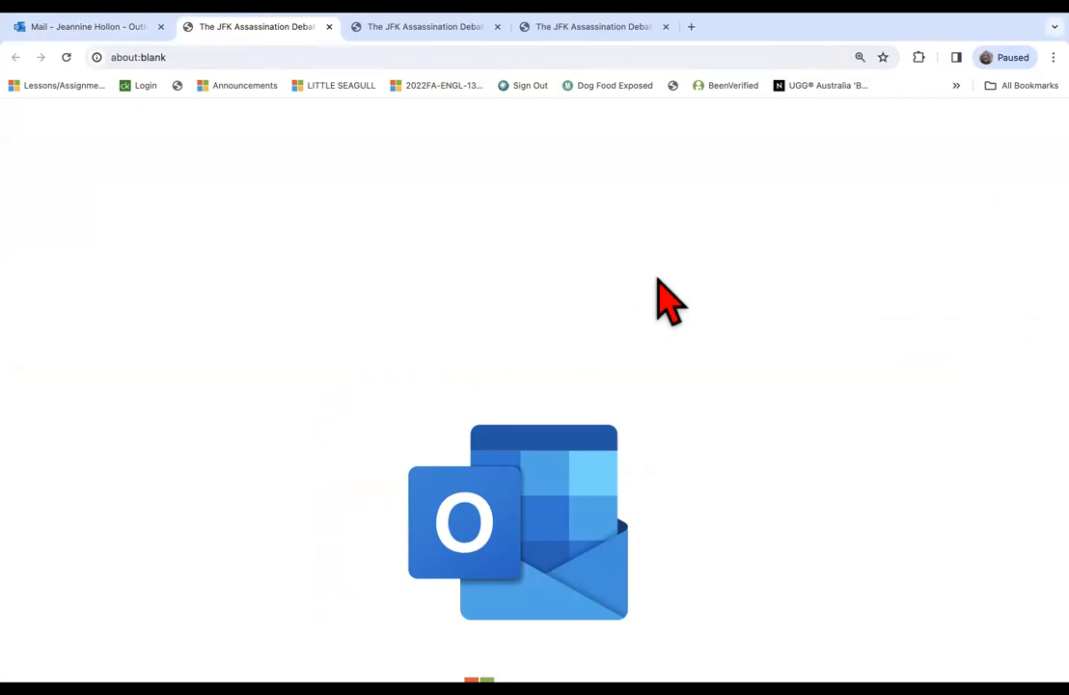
click(579, 29)
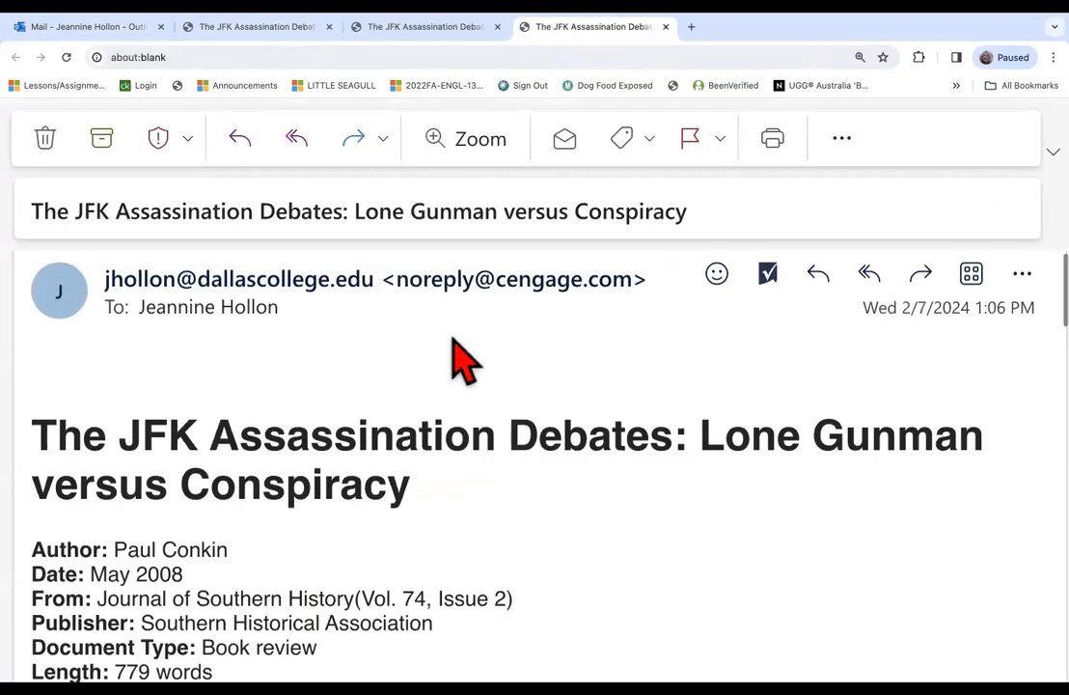
scroll(463, 359, down, 2)
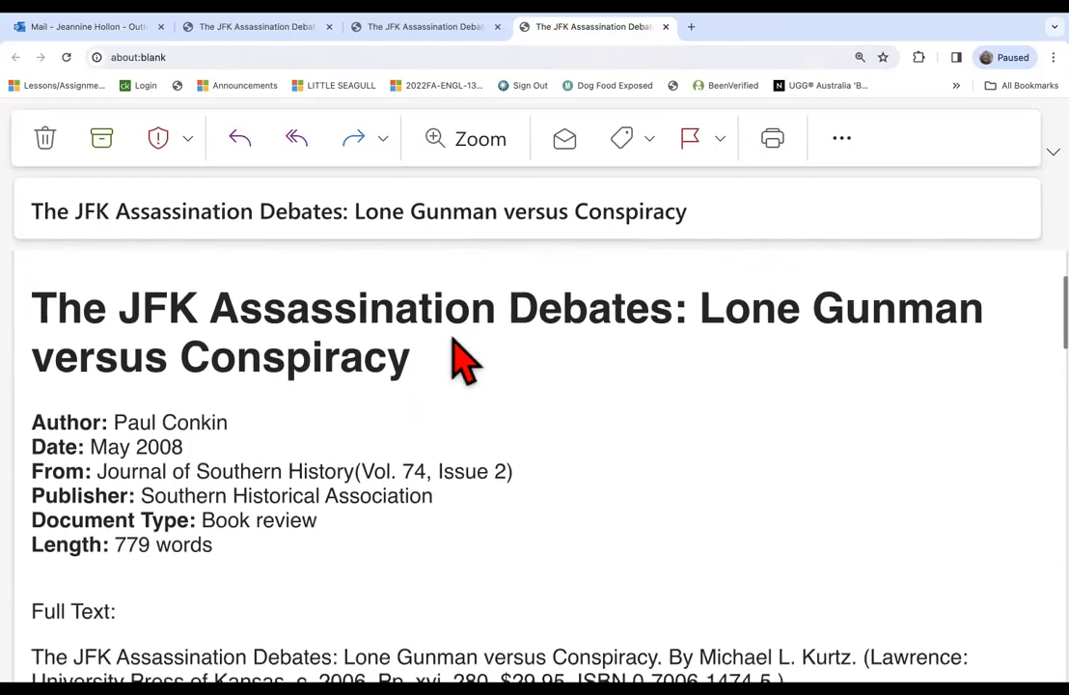
scroll(463, 359, up, 2)
scroll(464, 359, down, 10)
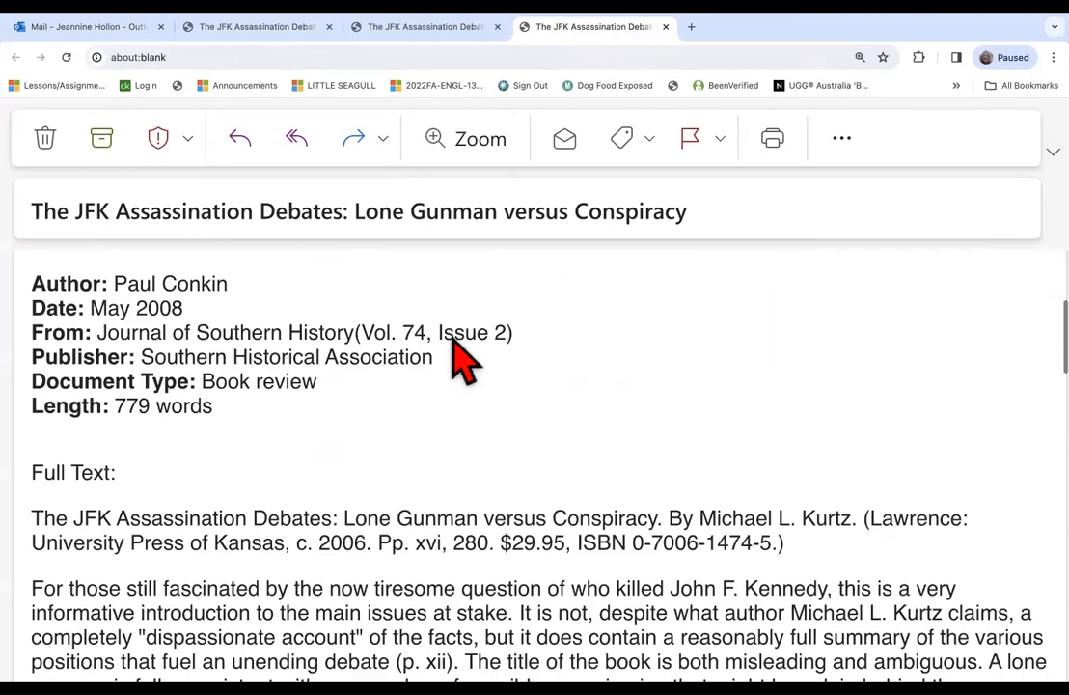
scroll(451, 333, down, 15)
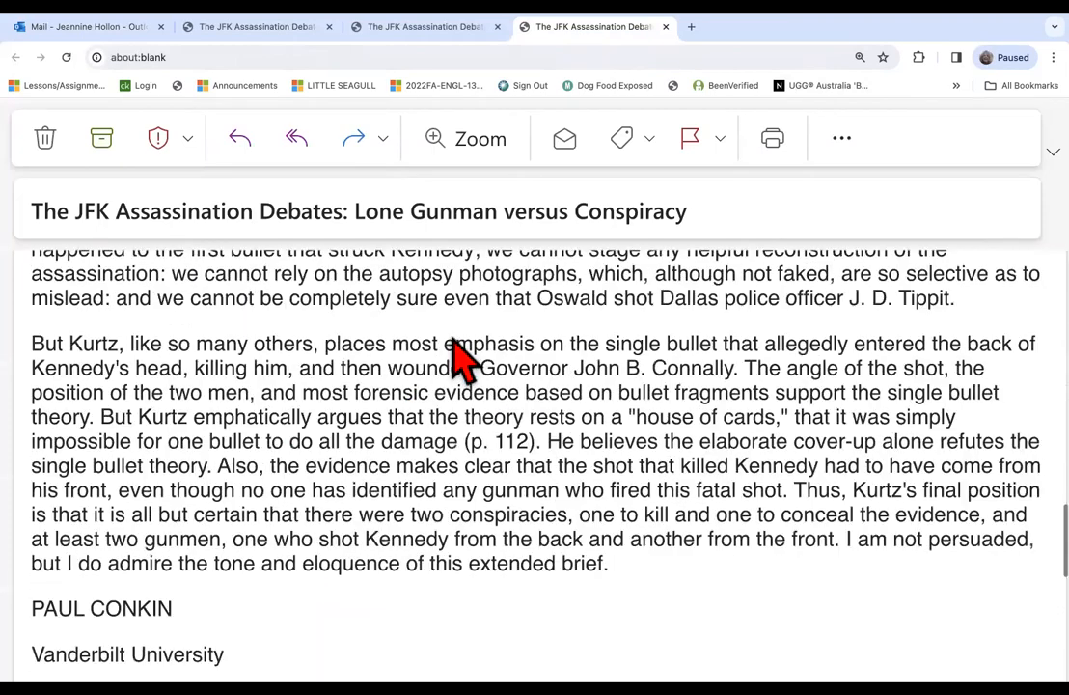
scroll(451, 323, up, 10)
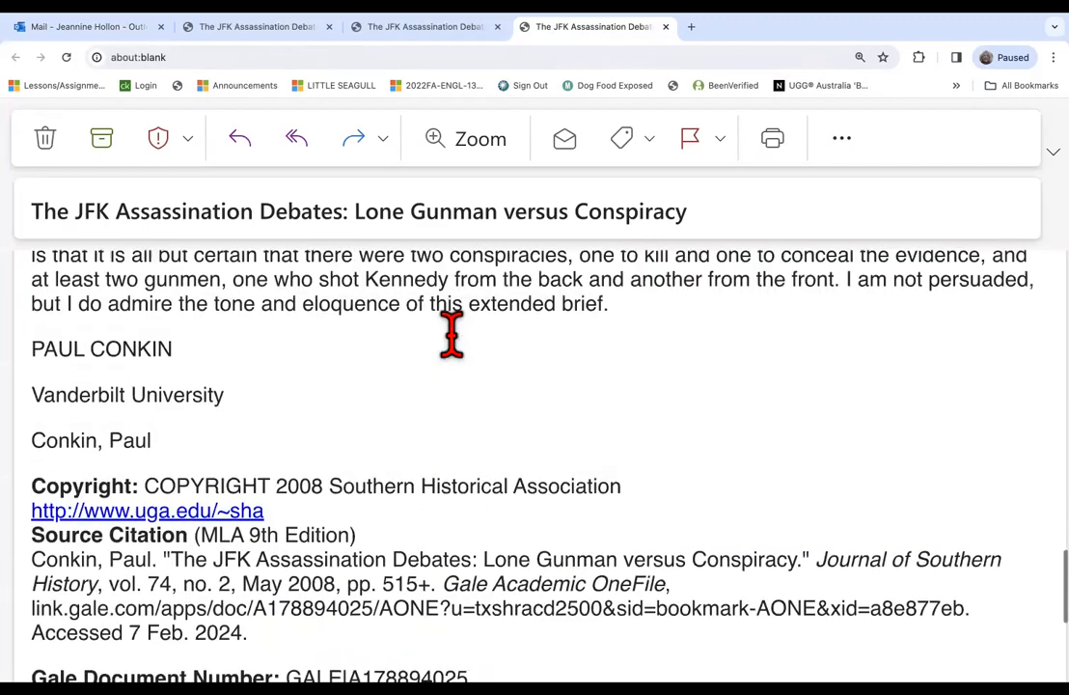
scroll(452, 321, up, 10)
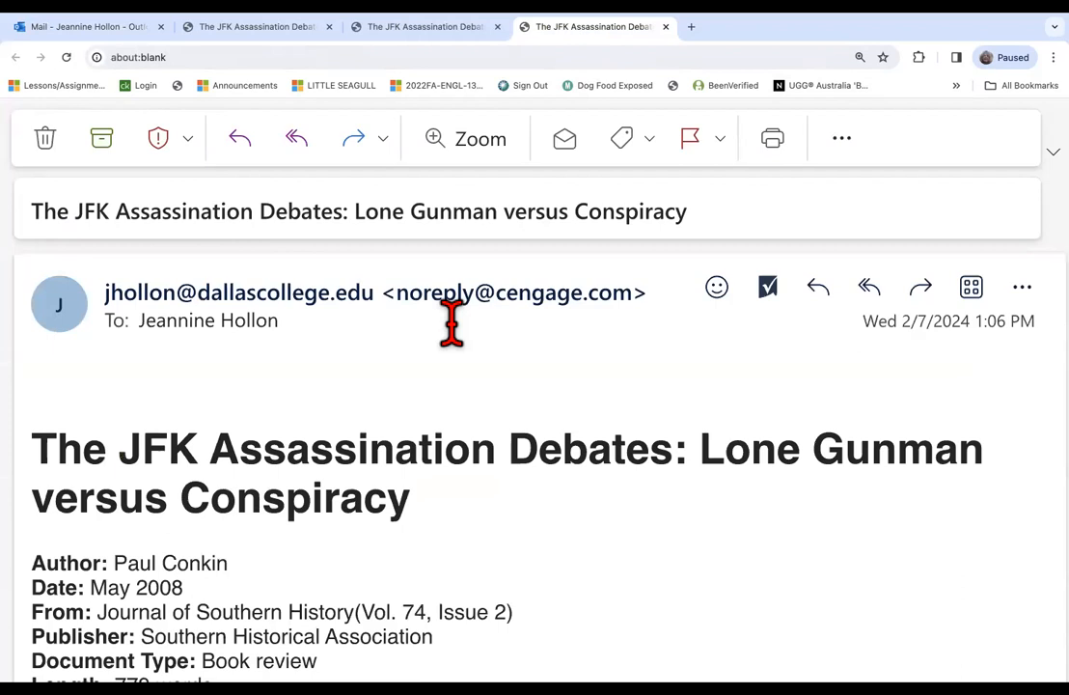
scroll(601, 382, down, 1)
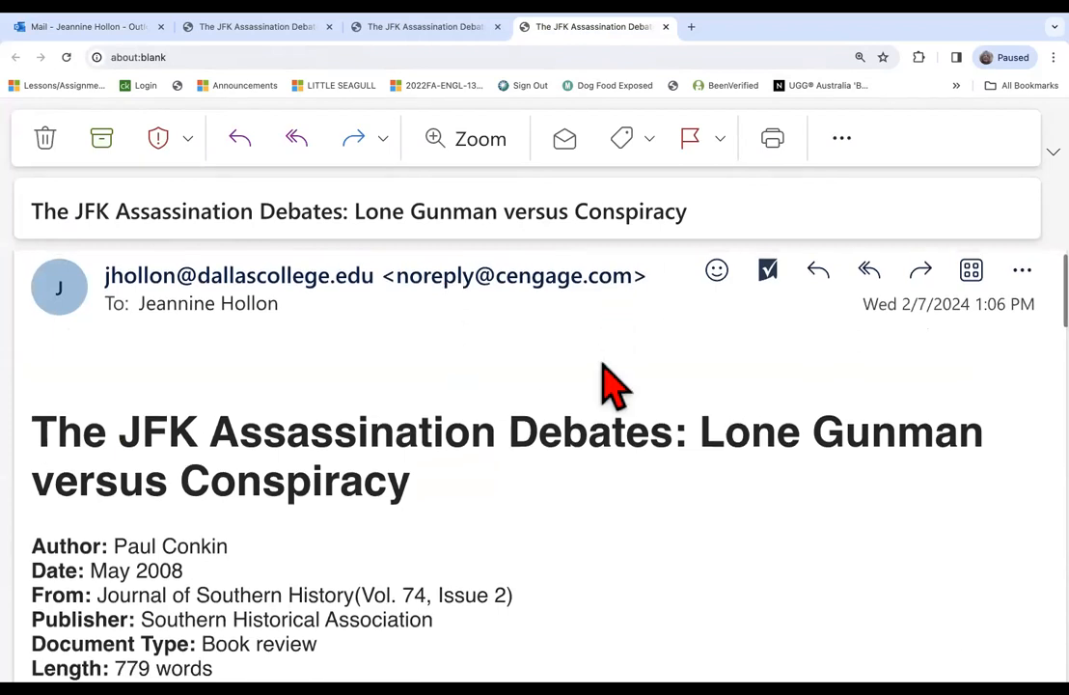
scroll(605, 383, down, 1)
scroll(605, 382, up, 2)
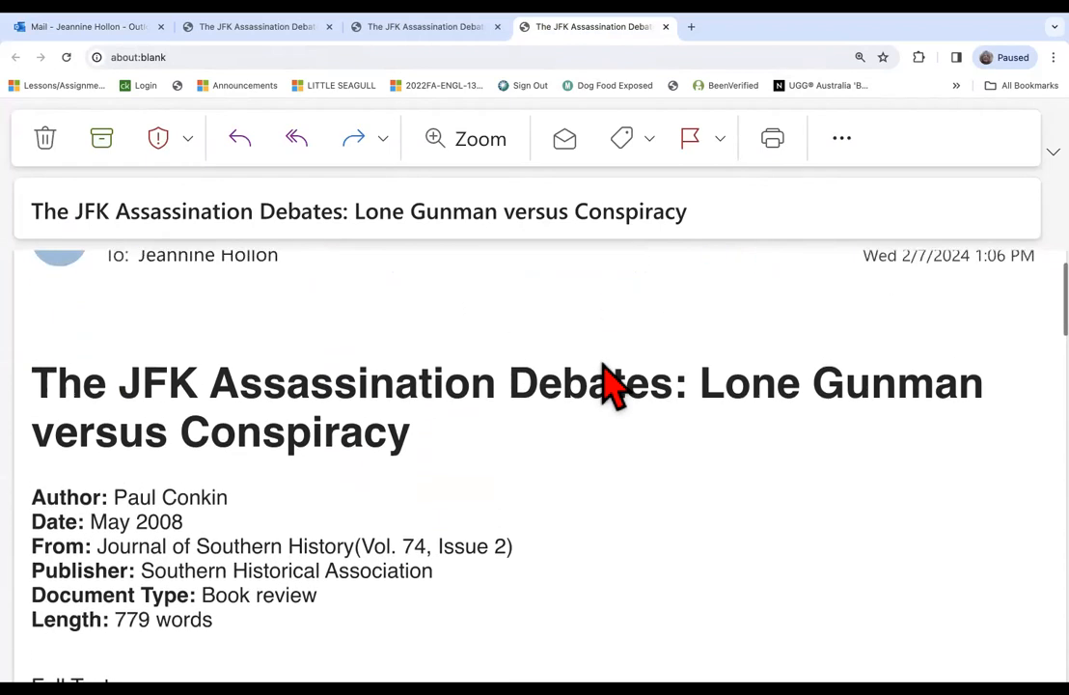
click(1020, 286)
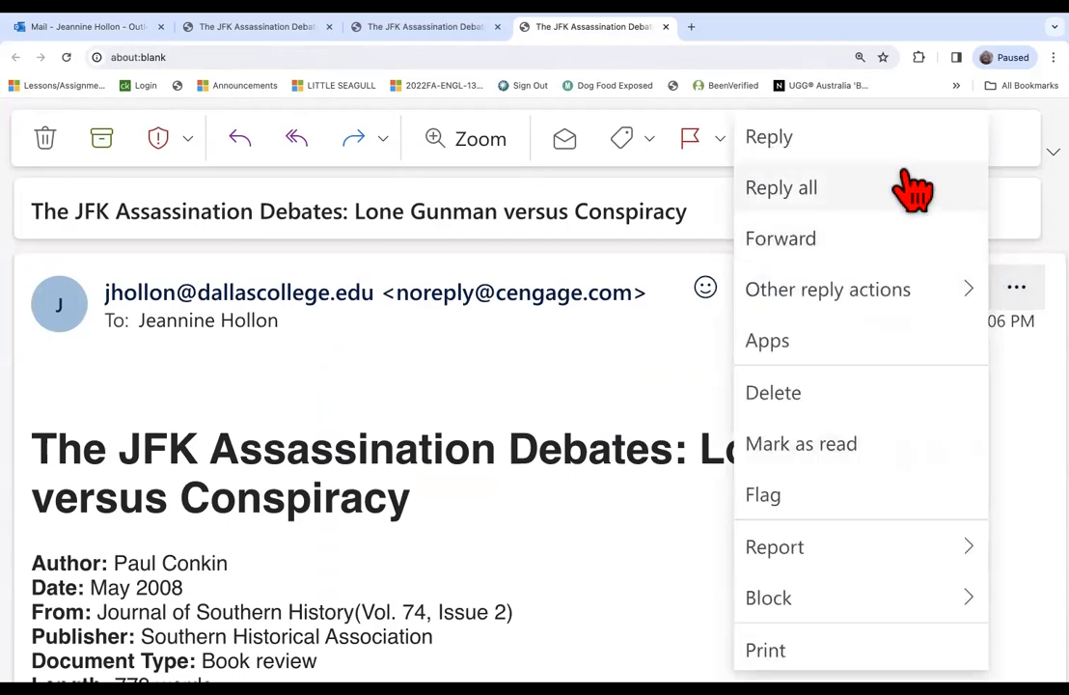
scroll(818, 403, down, 5)
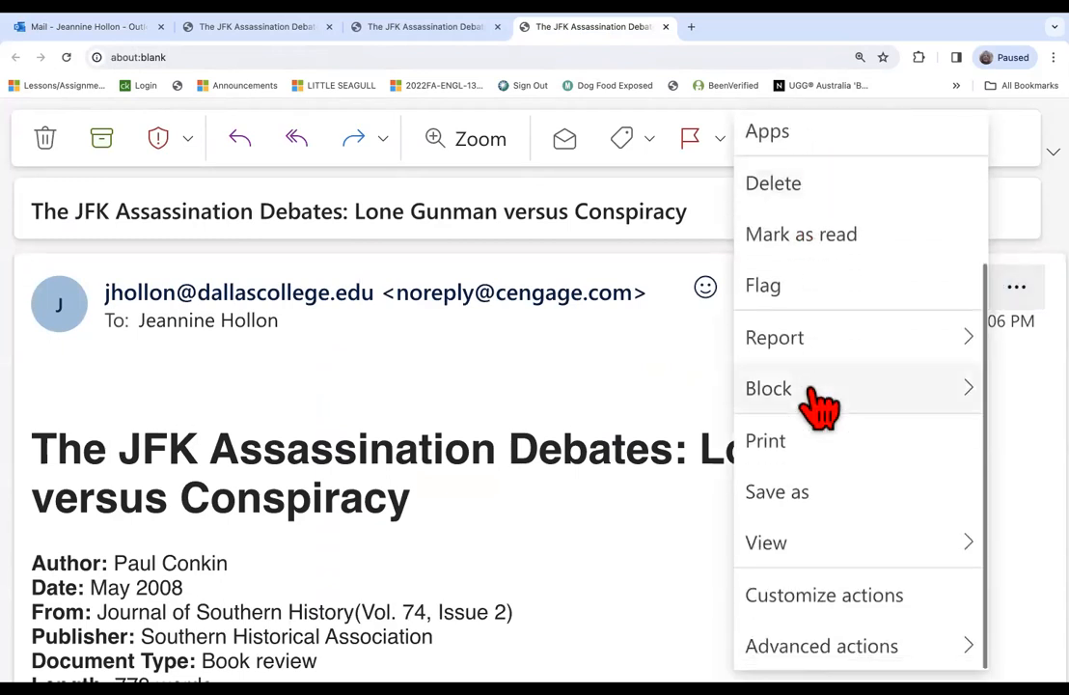
scroll(818, 403, up, 5)
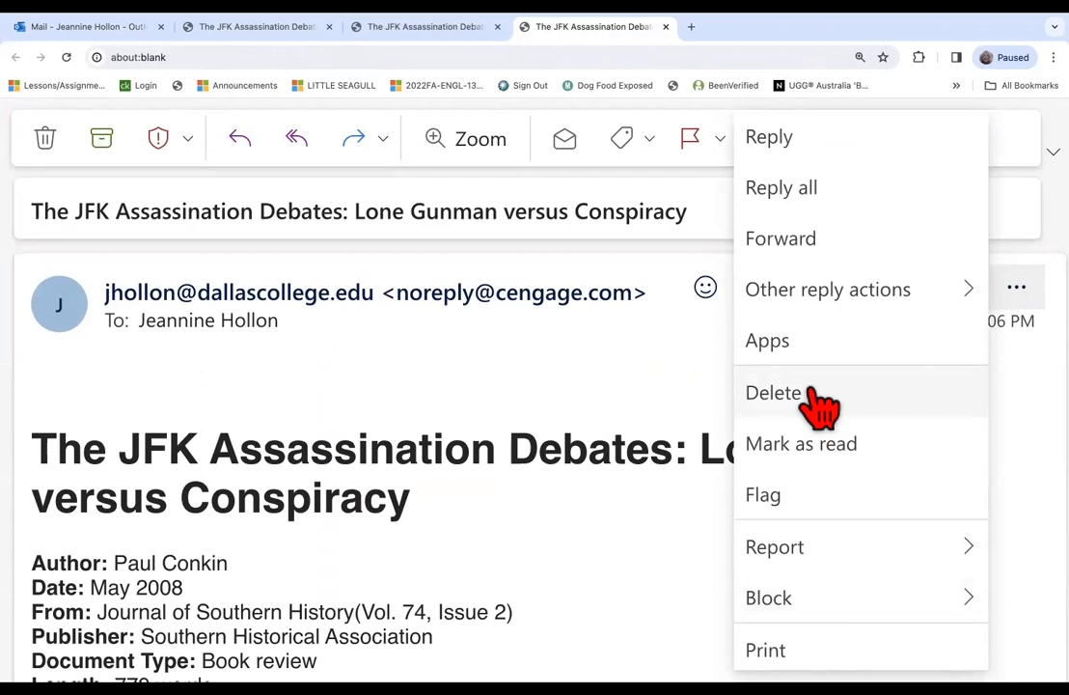
click(1023, 398)
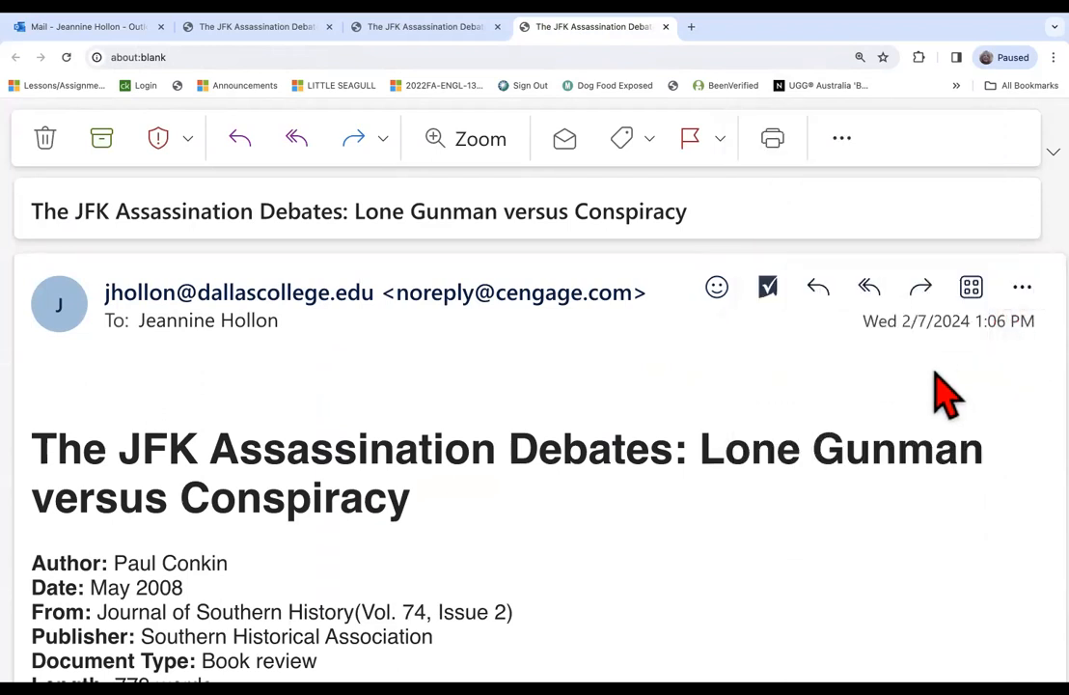
Copy the full MLA 9th Edition source citation text at the end of the emailed JFK Assassination Debates article.
scroll(846, 401, down, 1)
scroll(835, 386, down, 3)
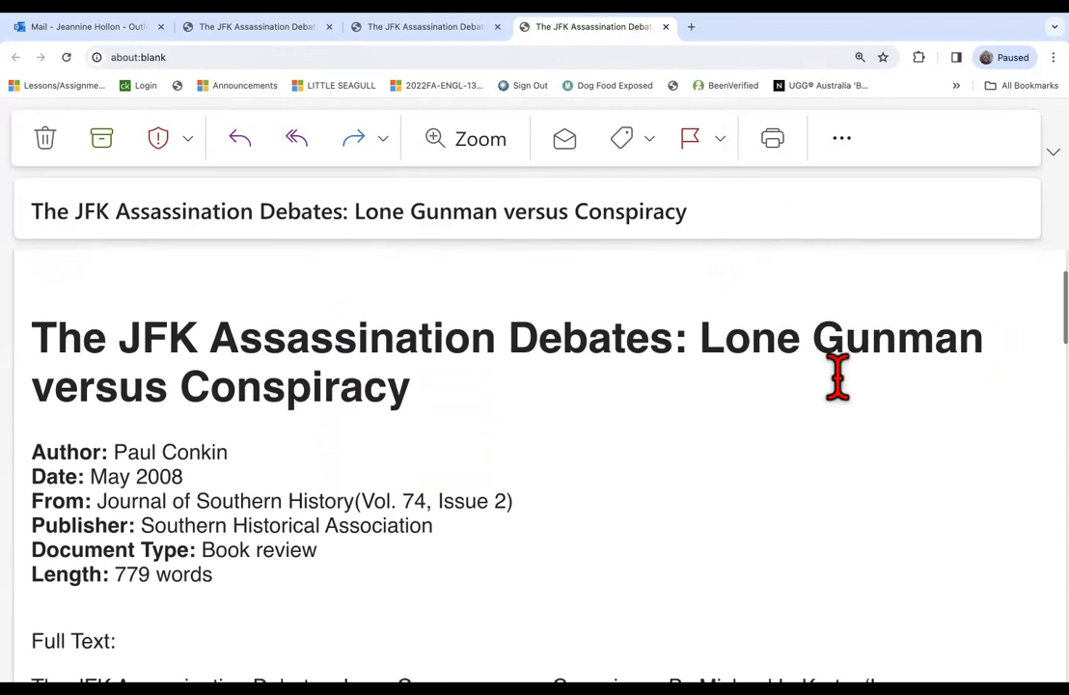
scroll(847, 400, up, 2)
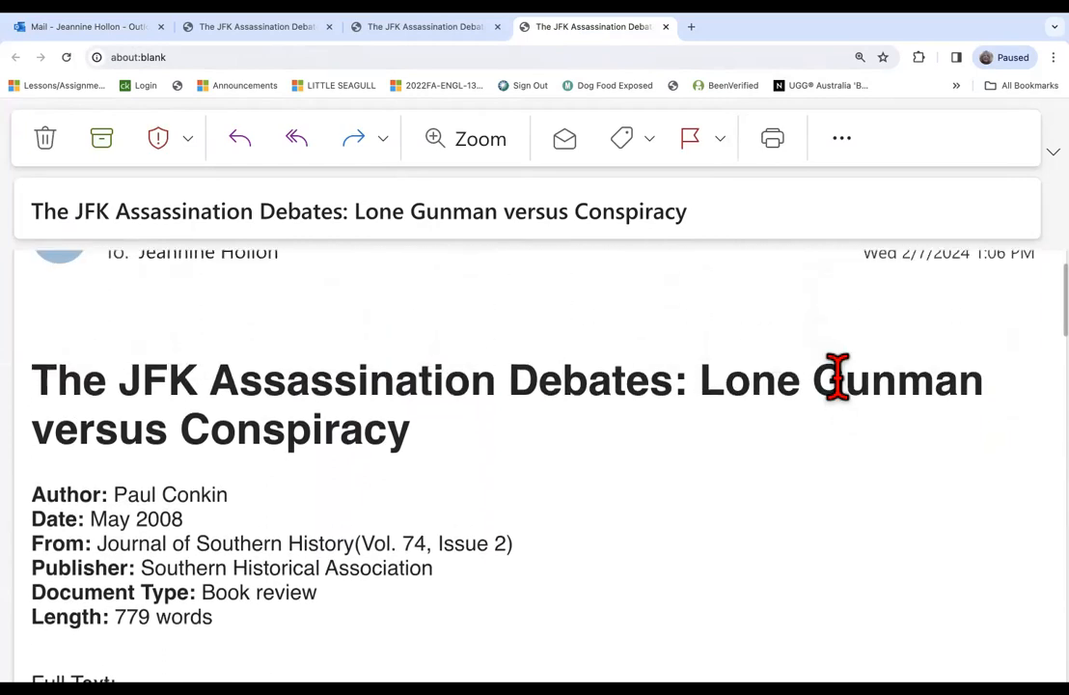
scroll(837, 376, down, 10)
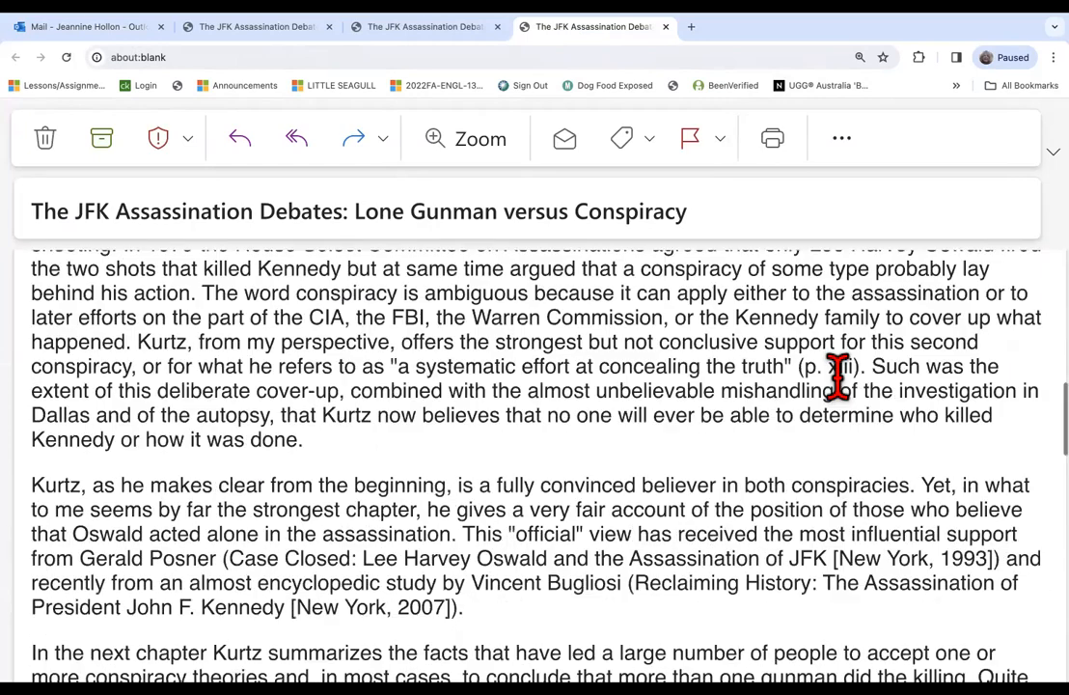
scroll(838, 381, down, 15)
scroll(840, 391, up, 2)
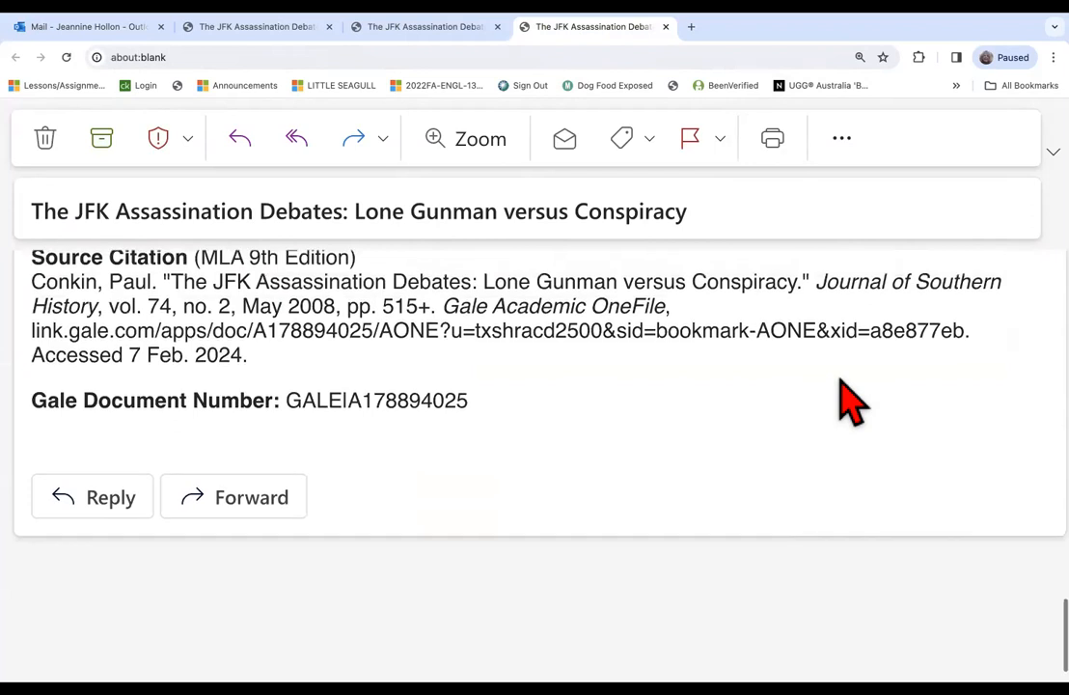
scroll(847, 396, down, 1)
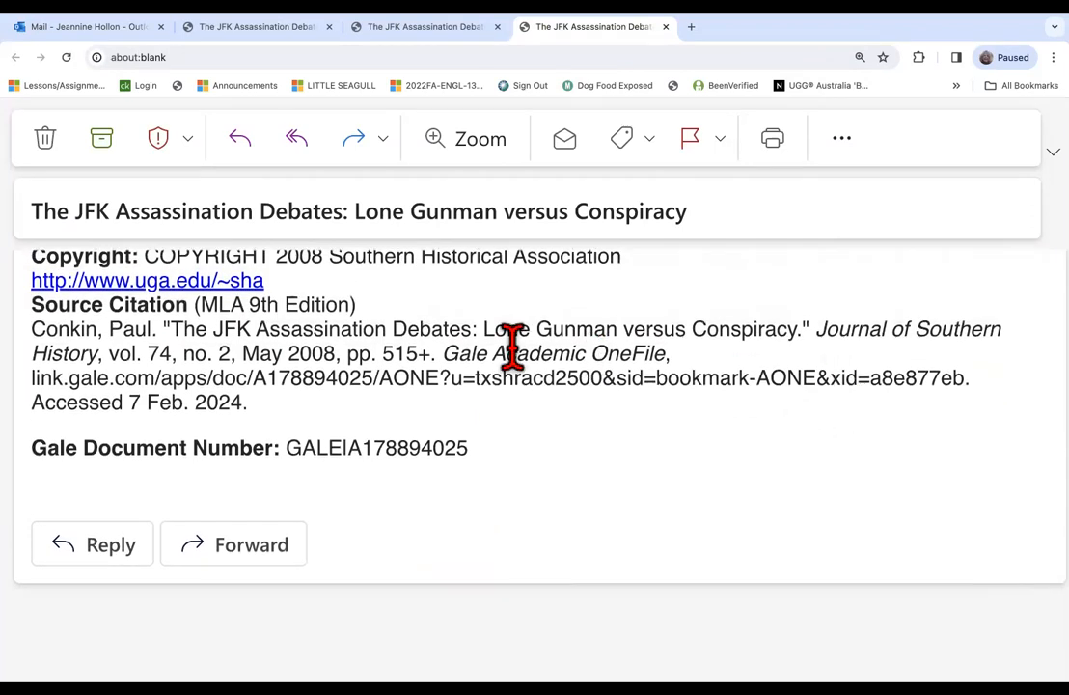
scroll(357, 382, up, 1)
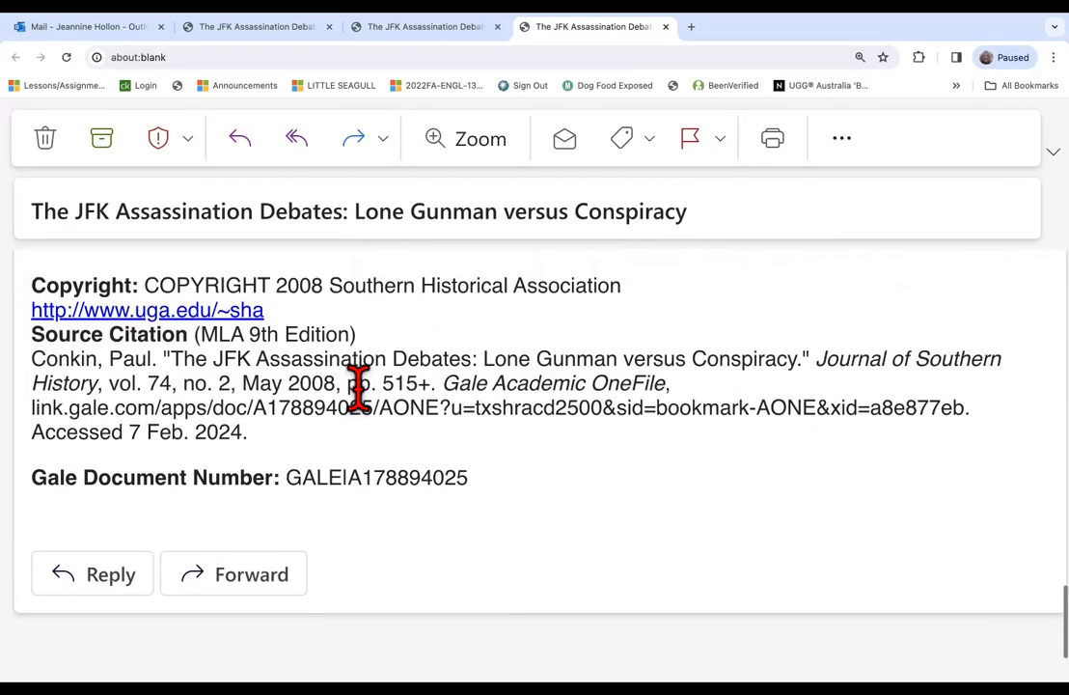
drag(32, 361, 521, 463)
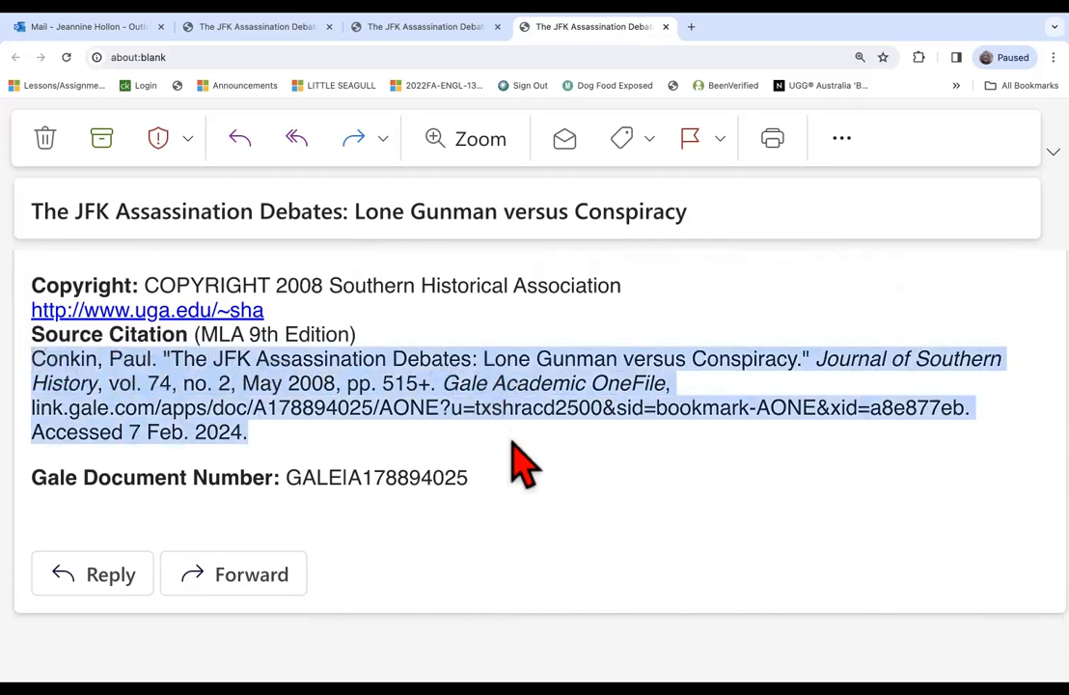
right_click(415, 364)
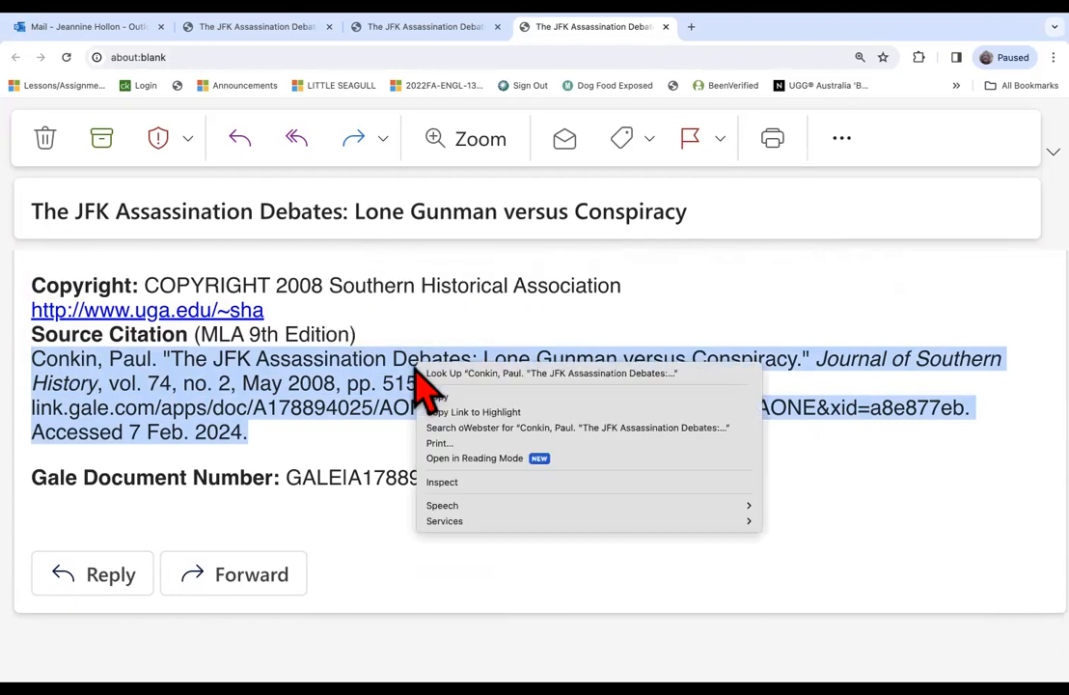
click(460, 397)
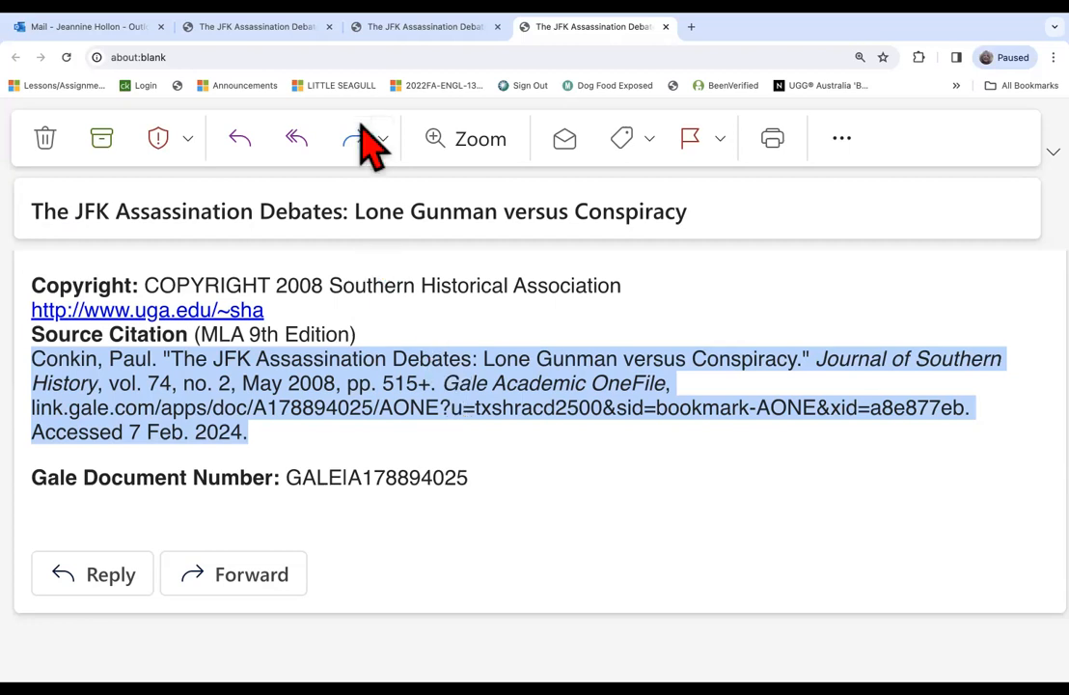
Switch to the NoodleTools website, sign in with the saved account credentials, and open the "Who Shot JFK? A Lone Gunman or Multiple Gunman?" project.
click(666, 83)
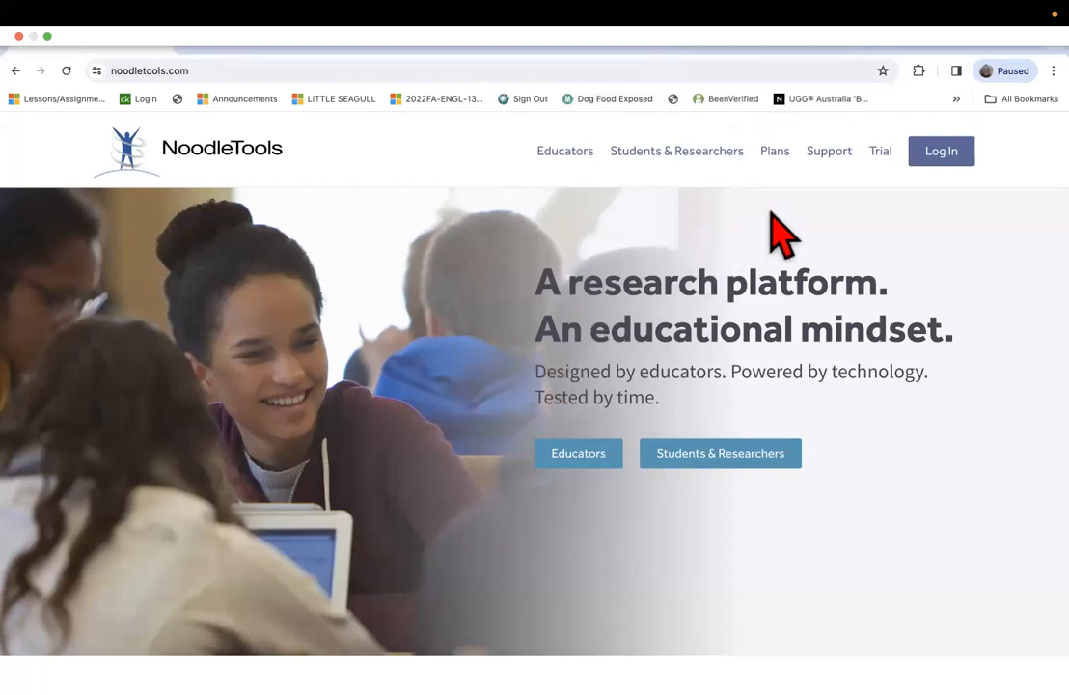
click(943, 157)
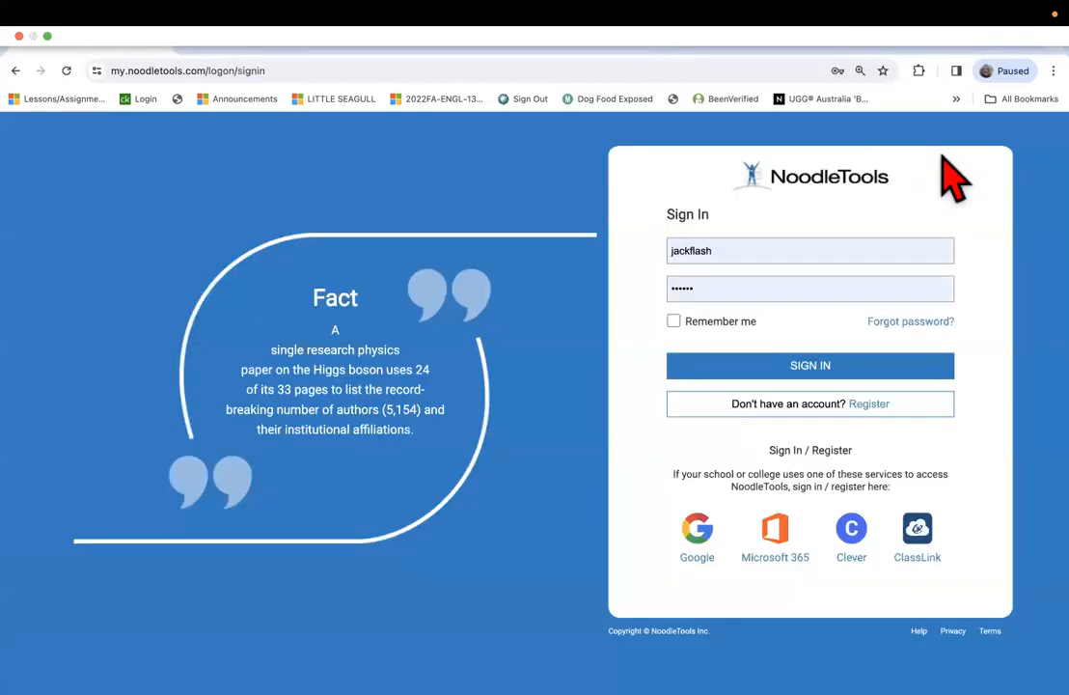
click(700, 369)
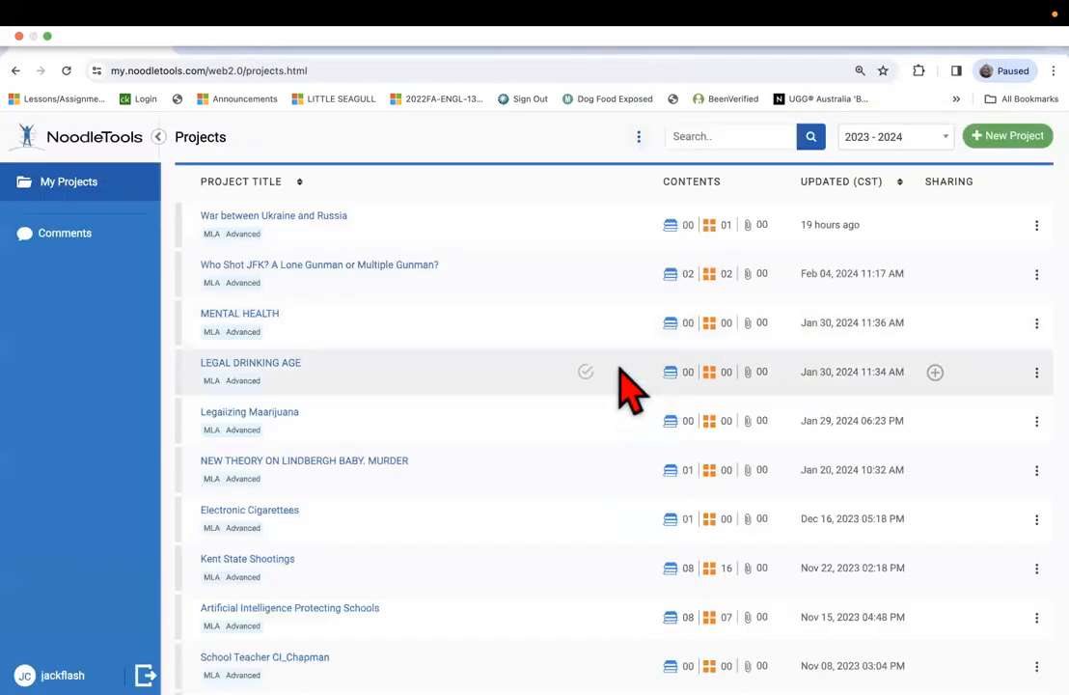
click(273, 266)
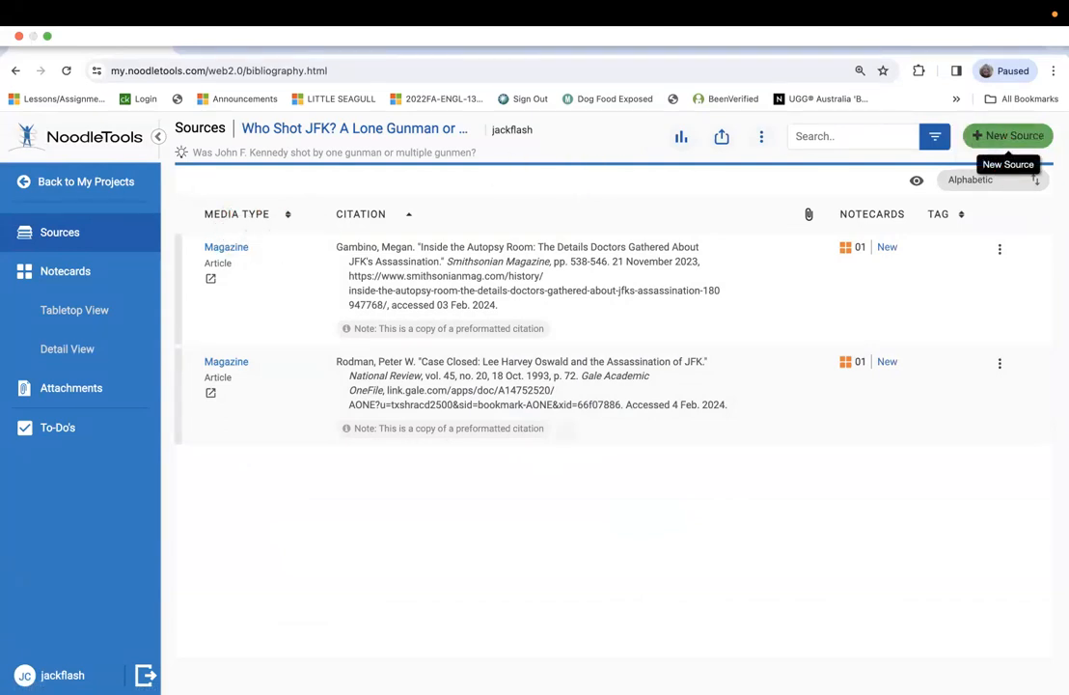
Start a new source citation in the project for a Magazine accessed through a Database.
click(1008, 135)
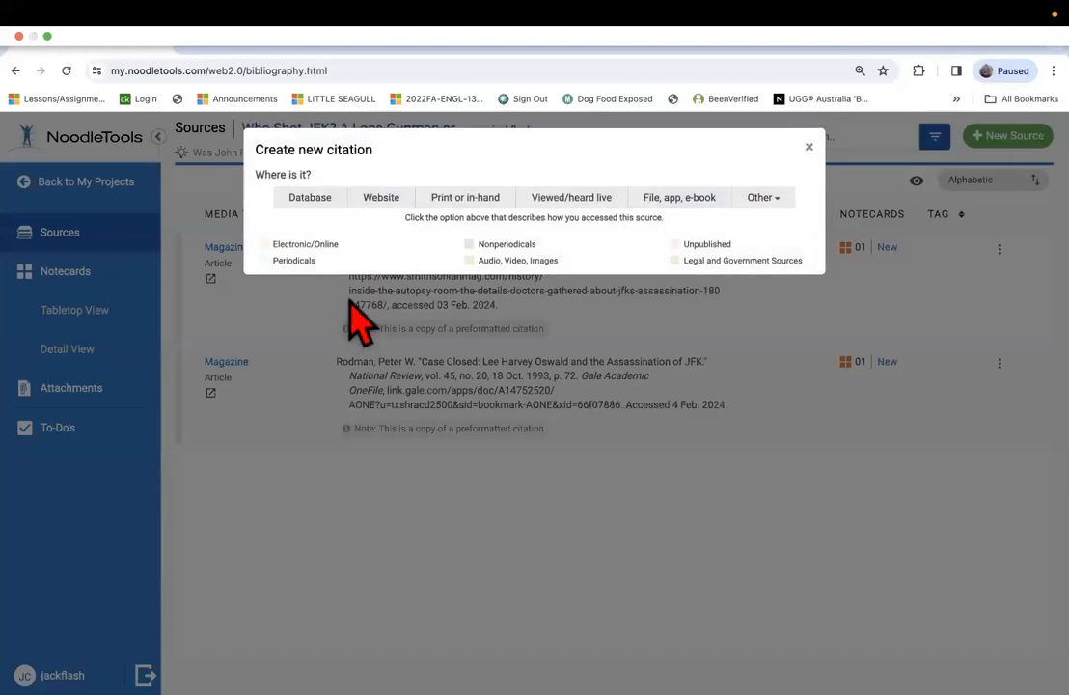
click(311, 197)
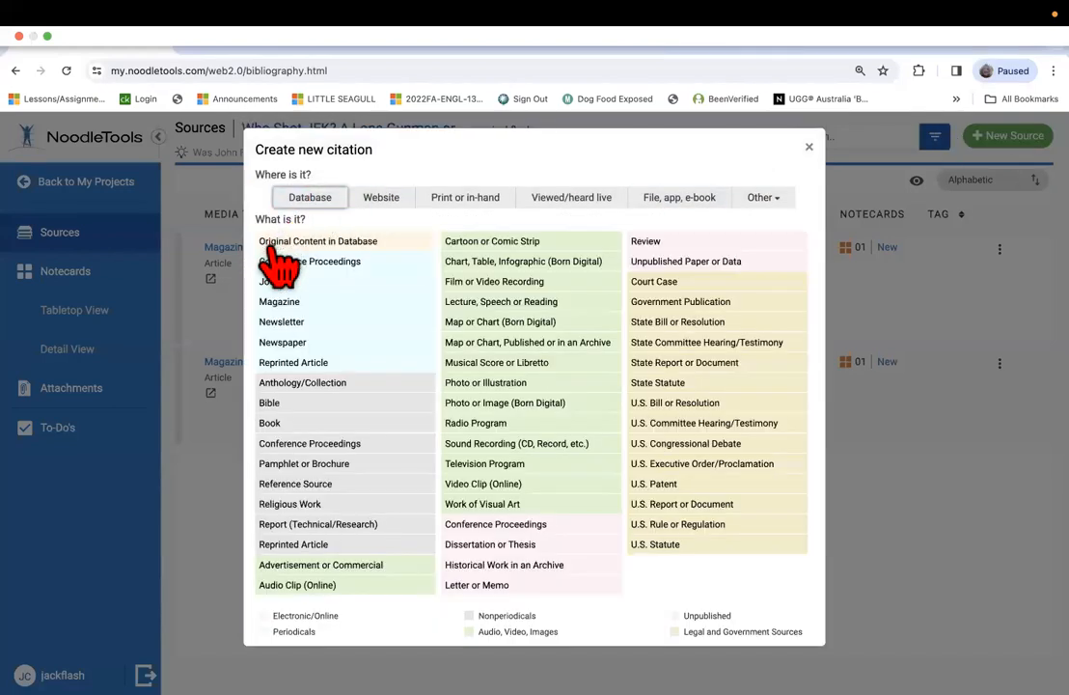
click(279, 307)
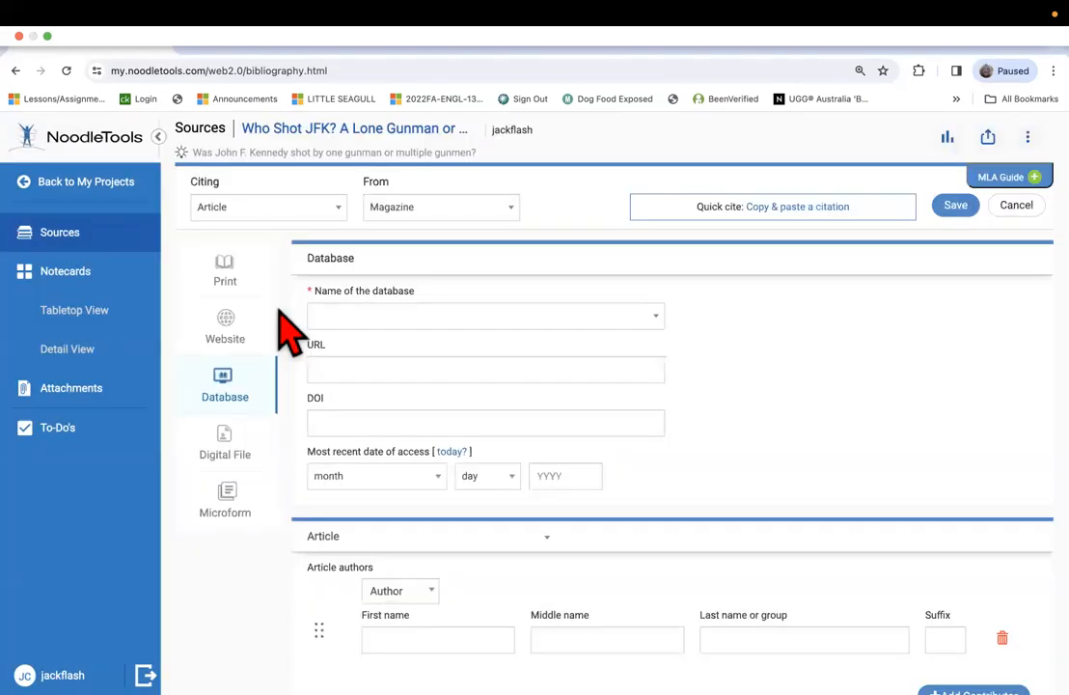
Switch the citation form to copy-and-paste entry, paste the copied JFK Assassination Debates citation as the manually edited citation, and save the source.
scroll(376, 355, down, 3)
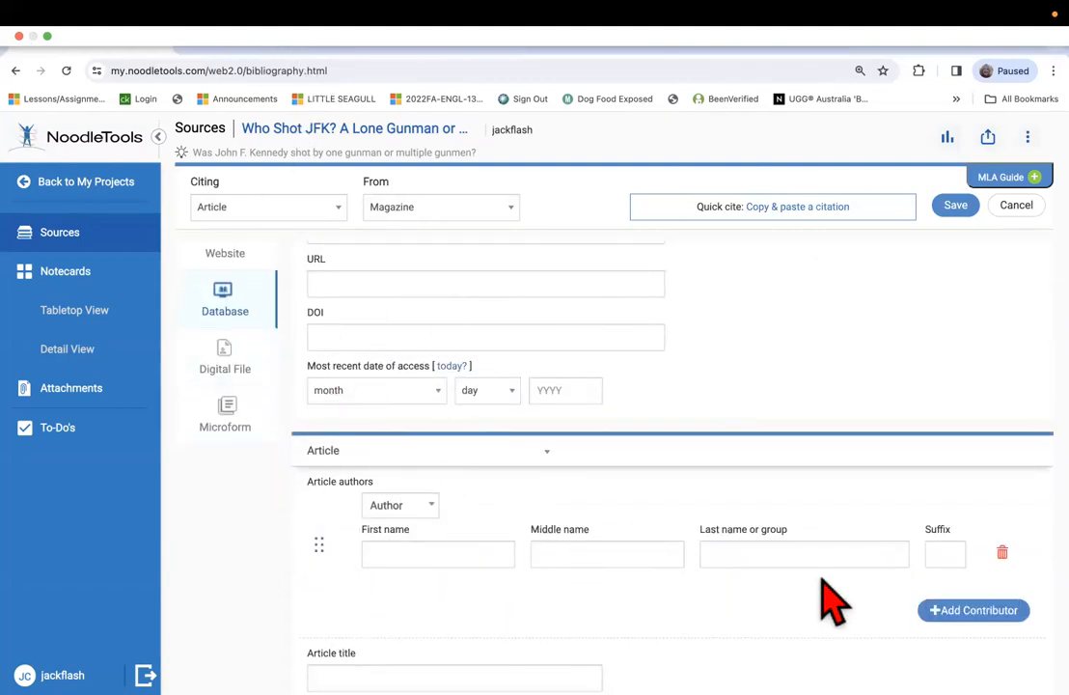
scroll(820, 425, up, 3)
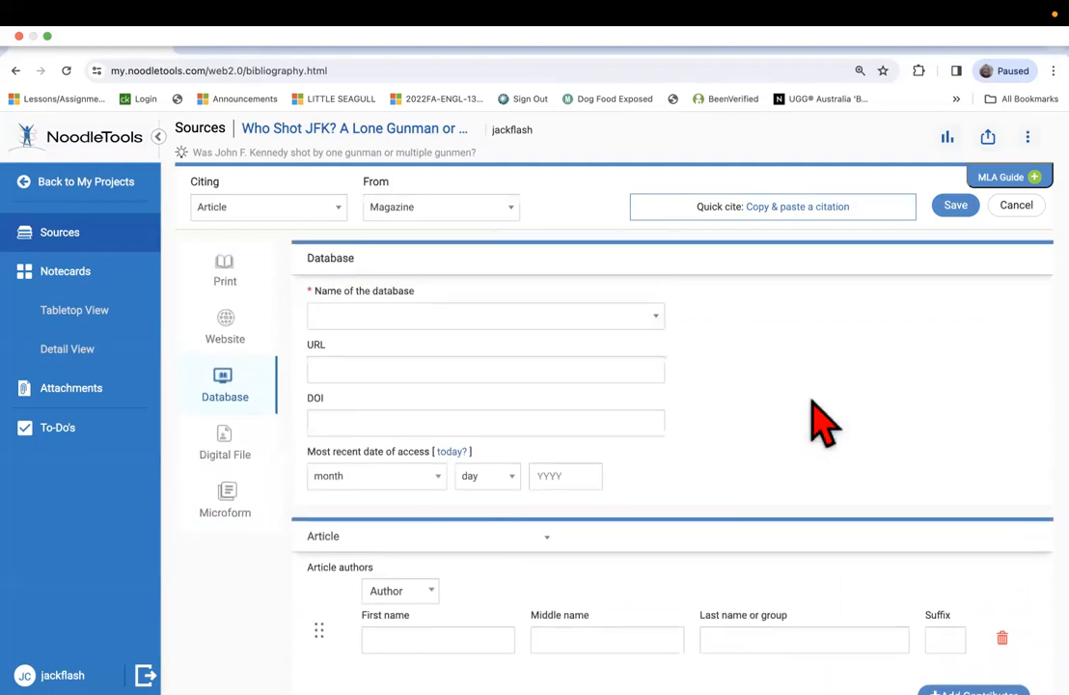
scroll(820, 425, down, 1)
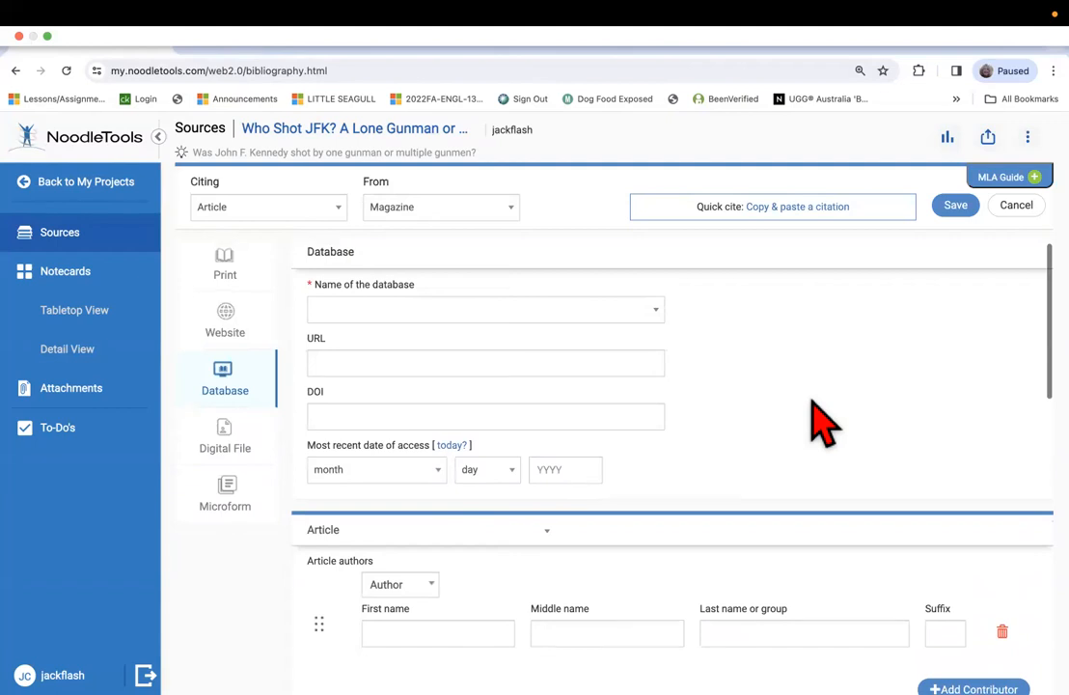
scroll(812, 402, up, 1)
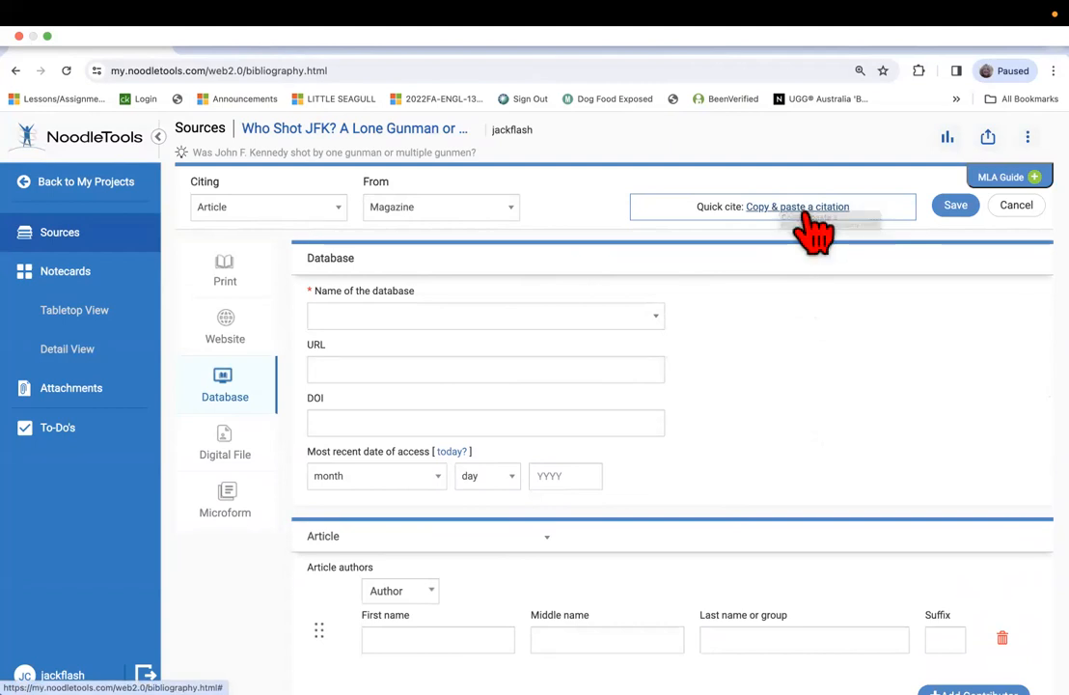
click(759, 208)
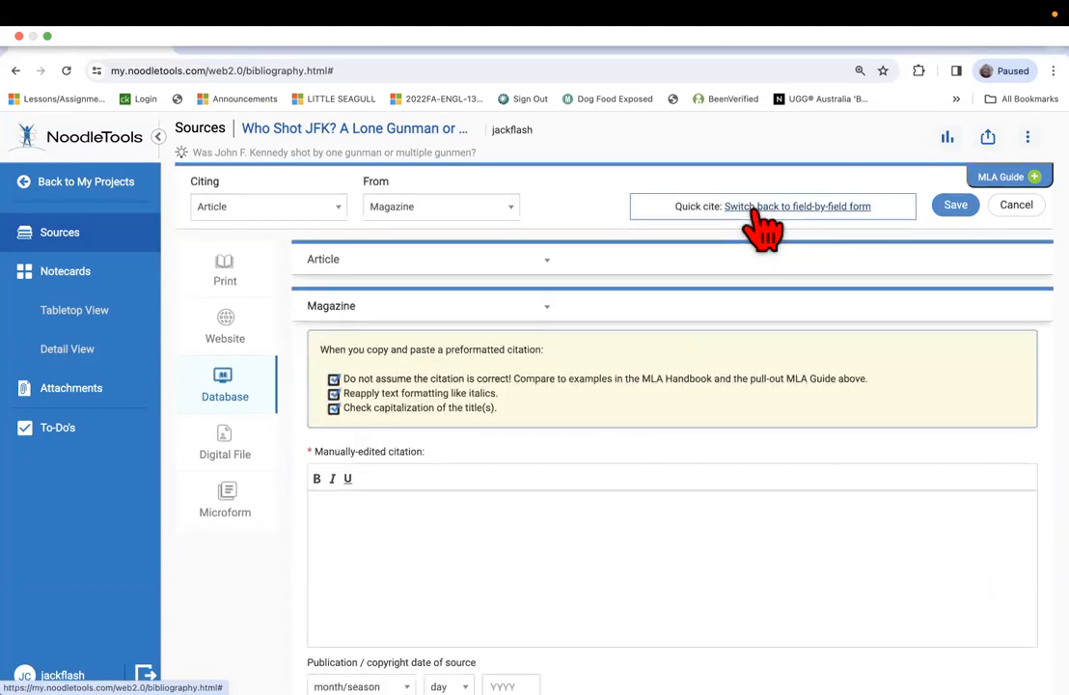
scroll(430, 514, down, 2)
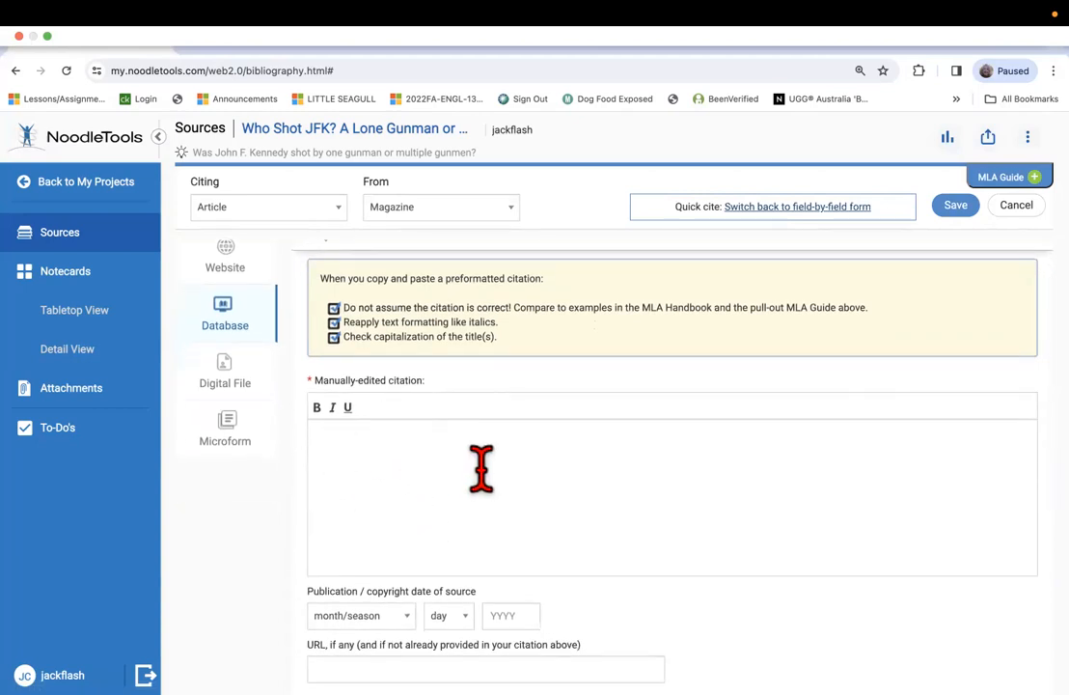
click(372, 461)
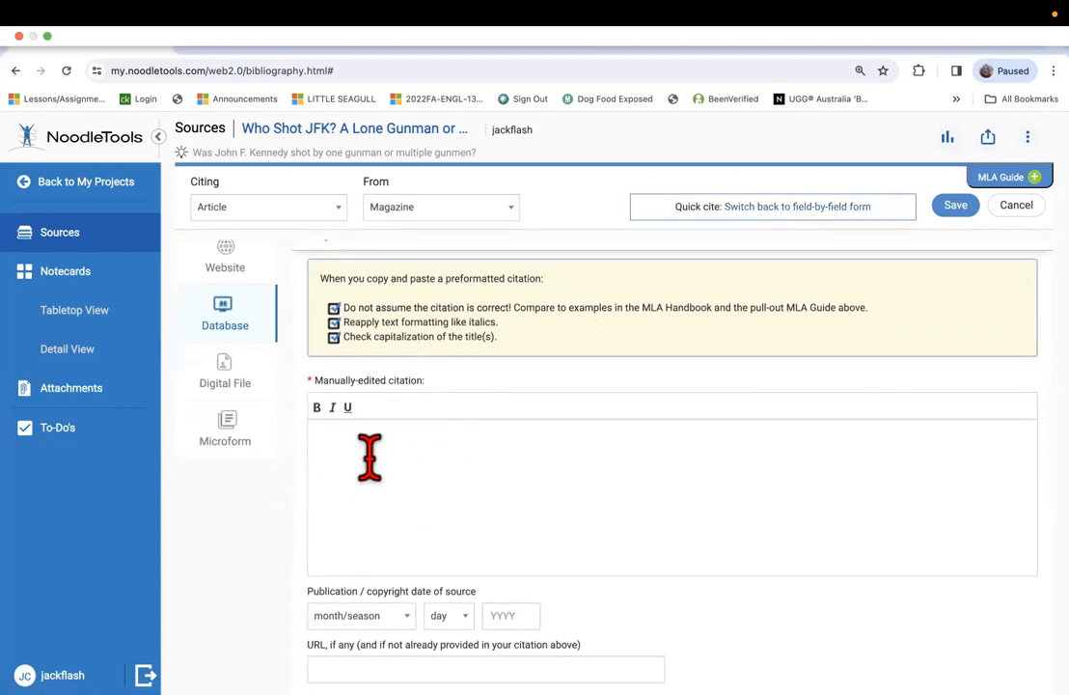
scroll(372, 461, down, 1)
right_click(372, 460)
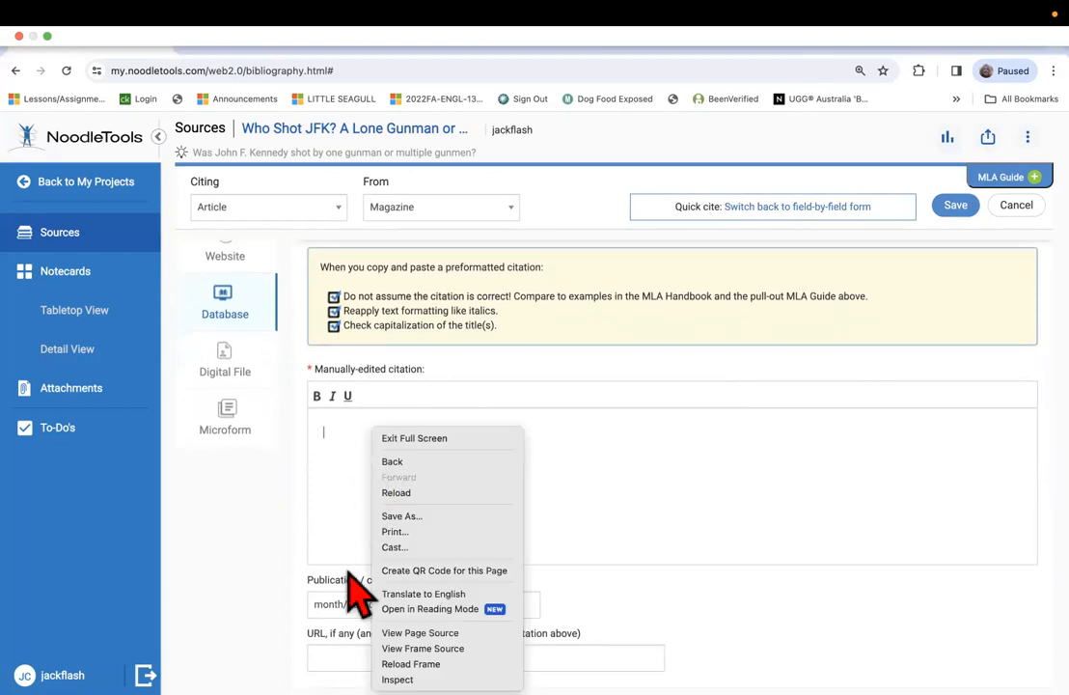
click(340, 446)
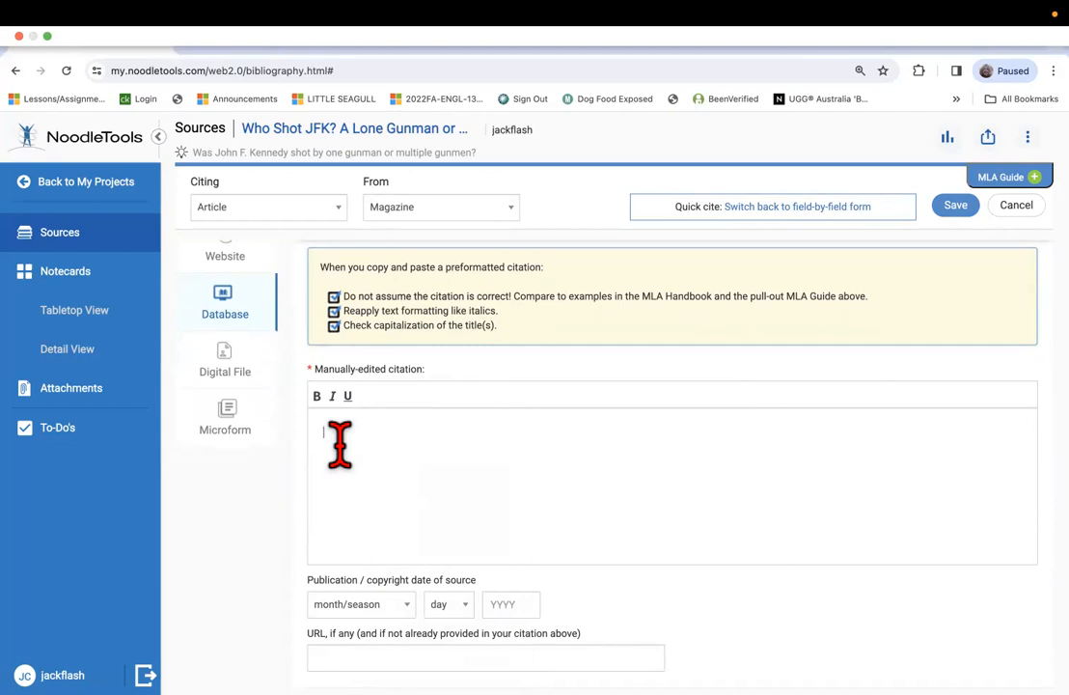
key(super+v)
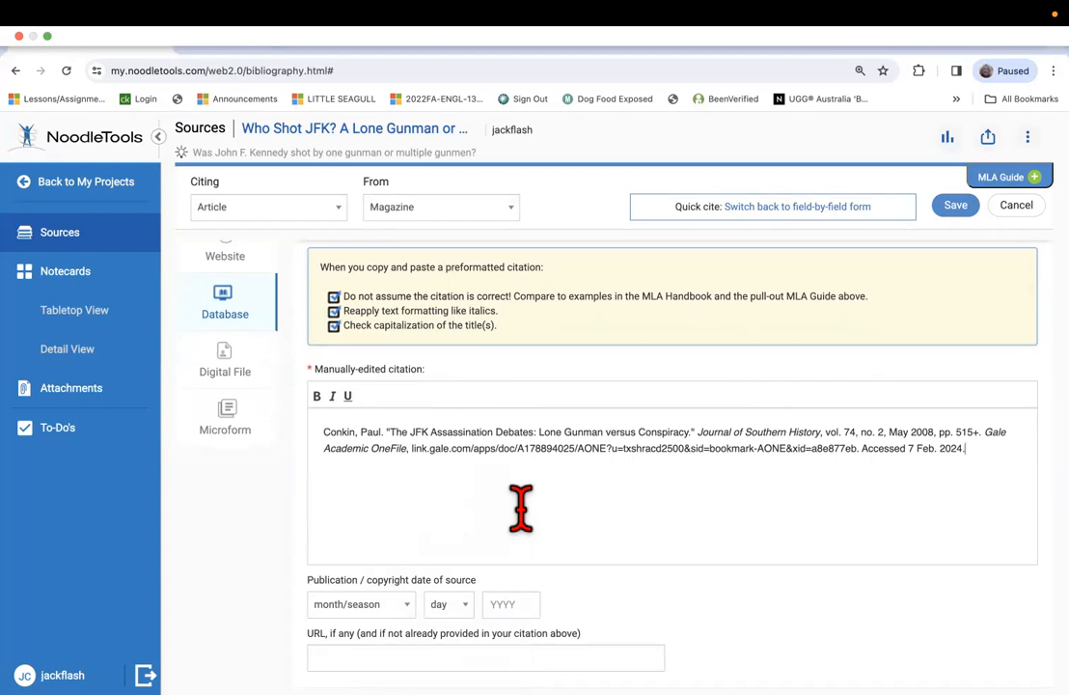
click(954, 209)
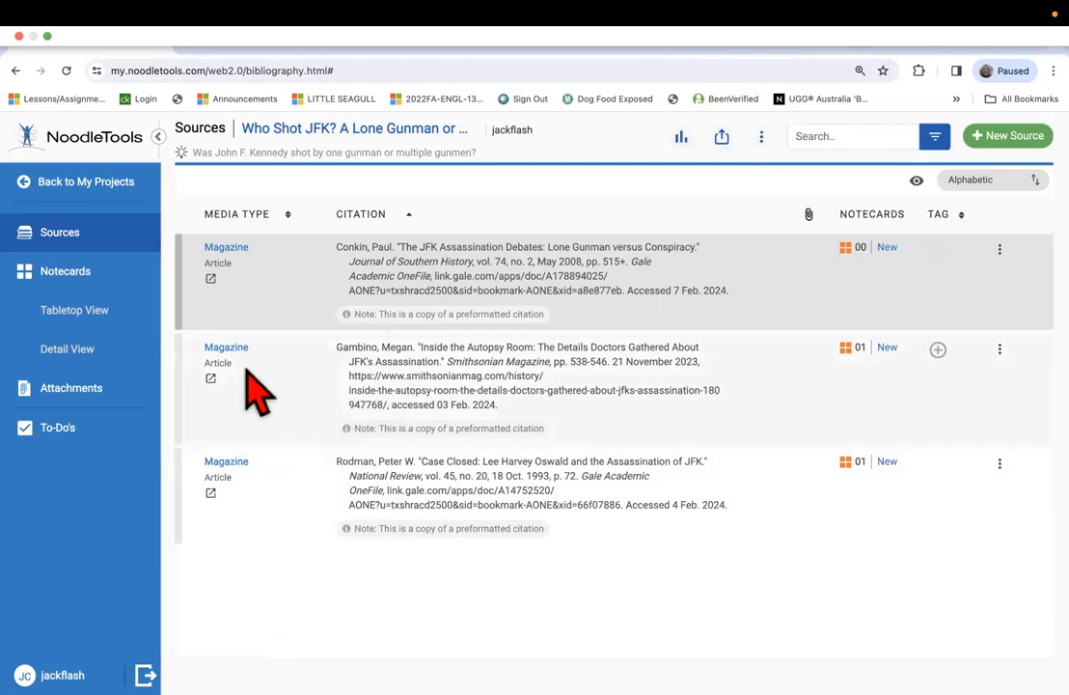
Create a new notecard in the project and title it "EXPERTS".
click(64, 274)
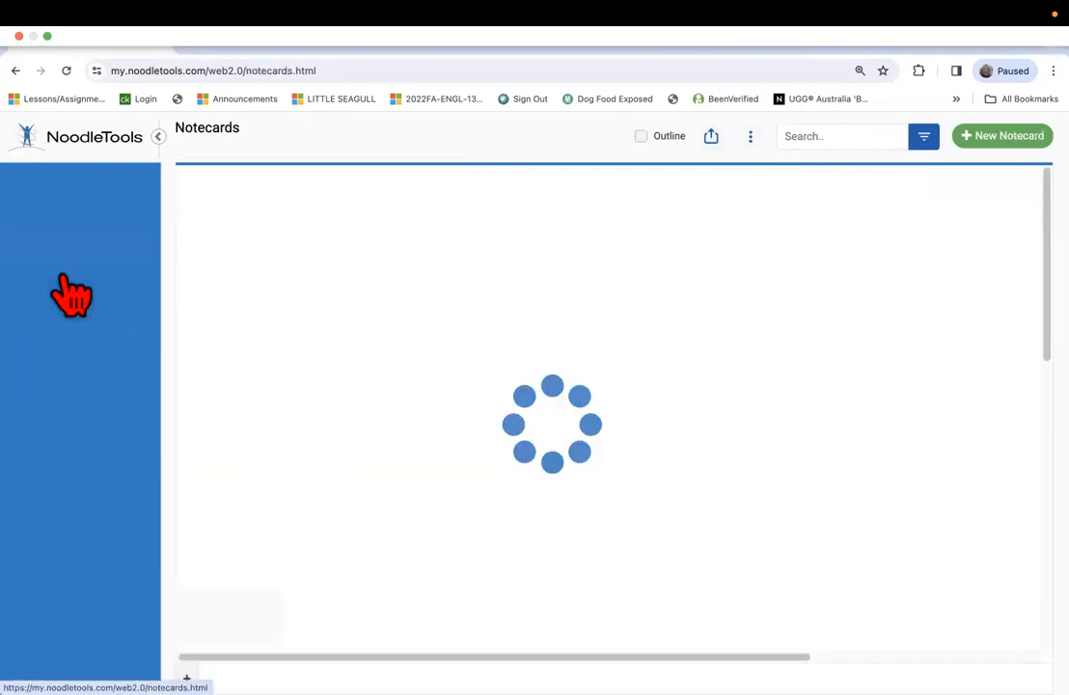
click(968, 159)
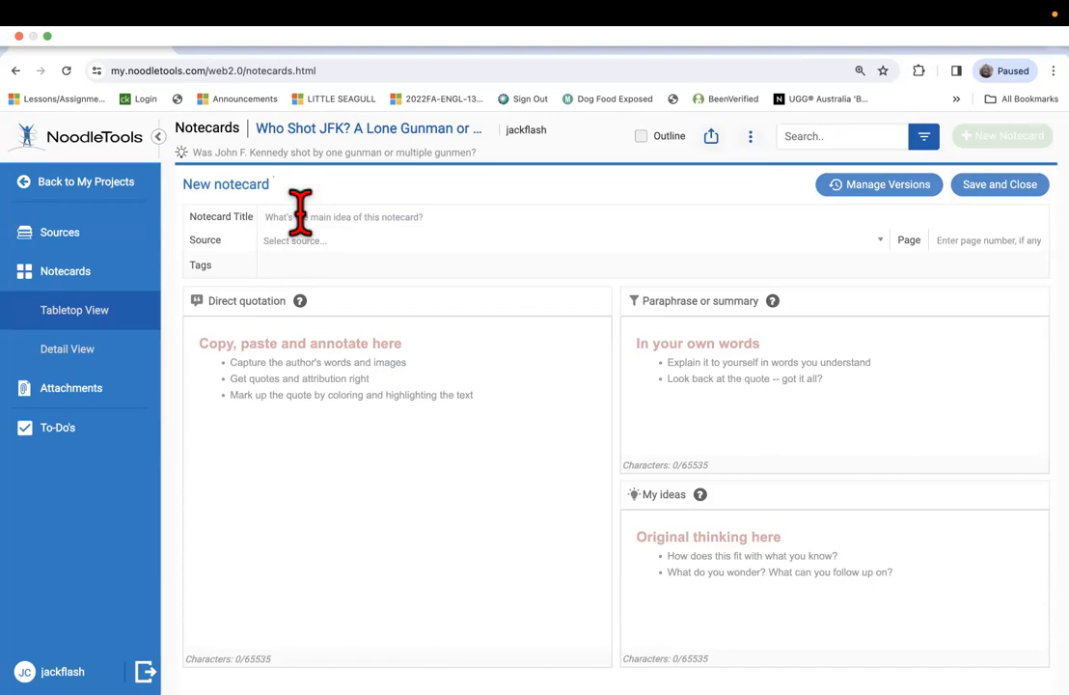
text(EXPERTS)
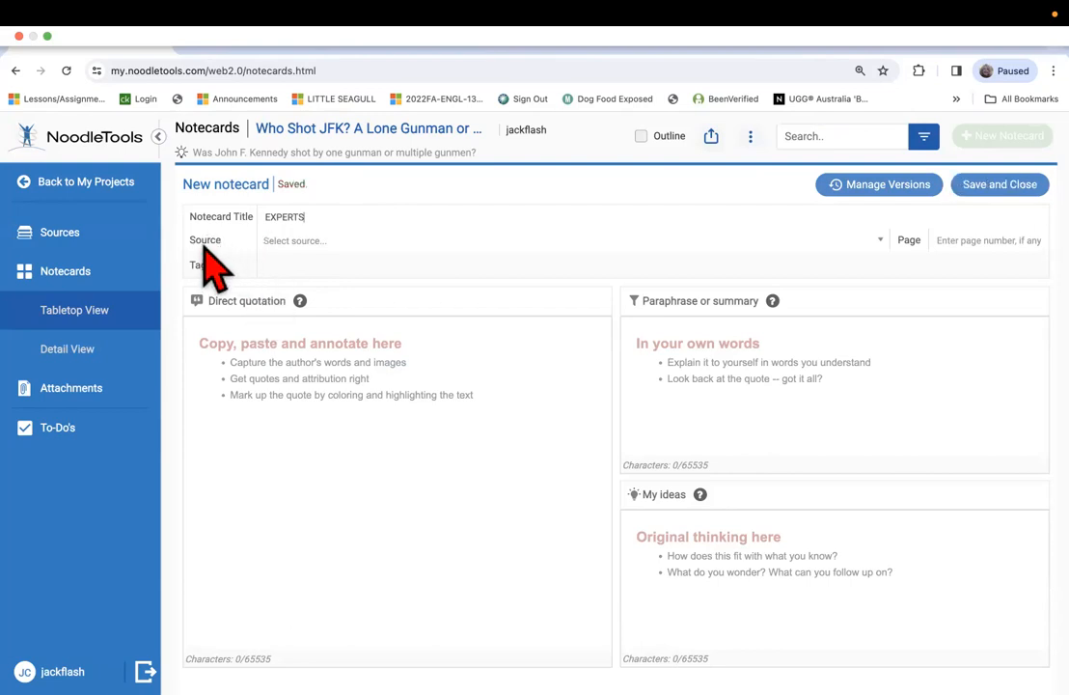
Set the notecard's source to the "The JFK Assassination Debates: Lone Gunman versus Conspiracy" article.
click(712, 245)
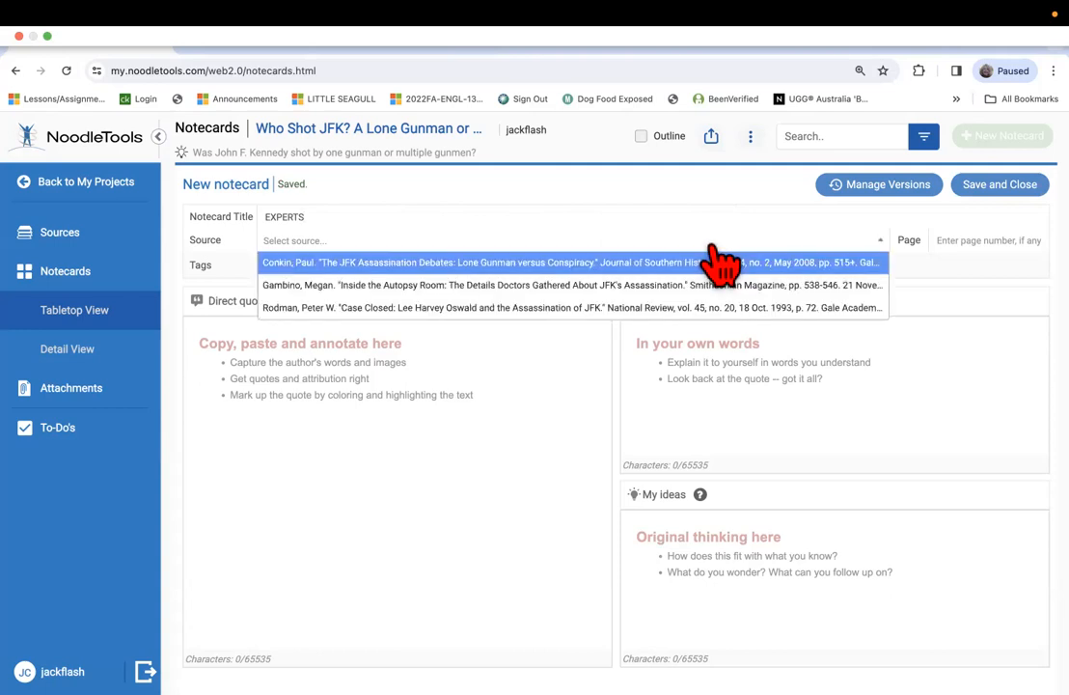
click(346, 269)
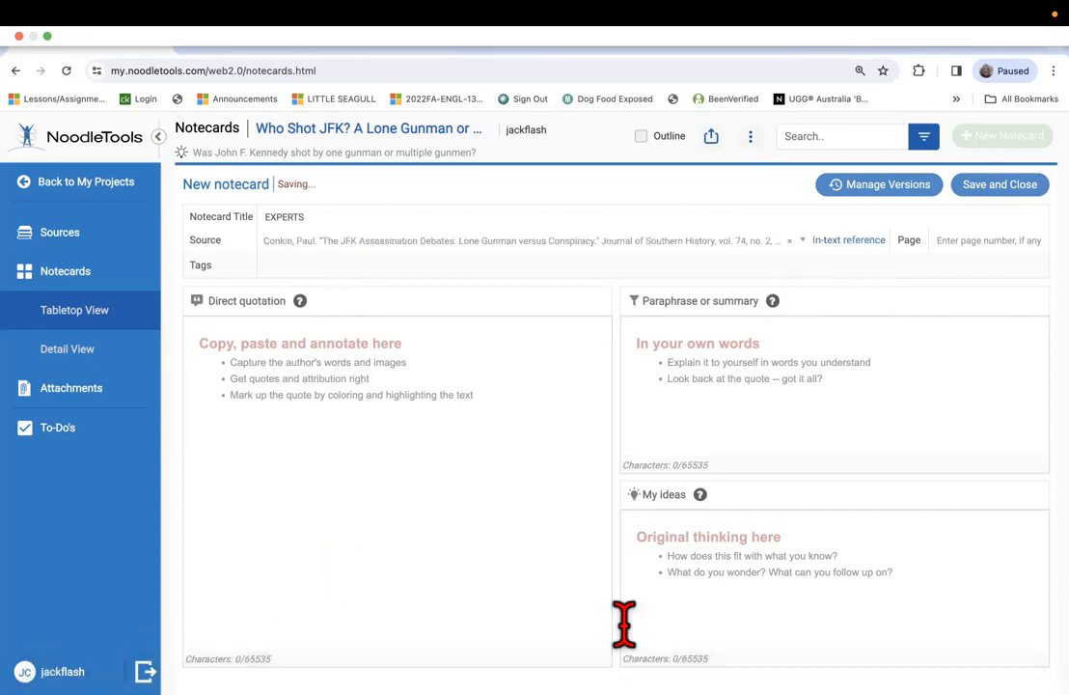
click(802, 241)
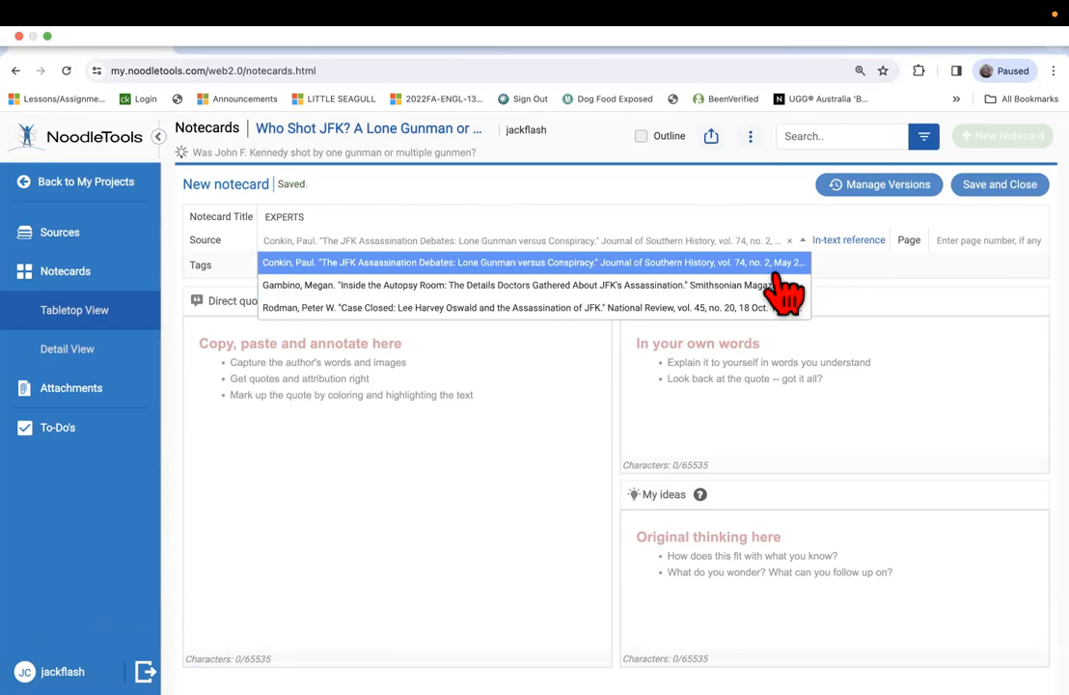
click(776, 267)
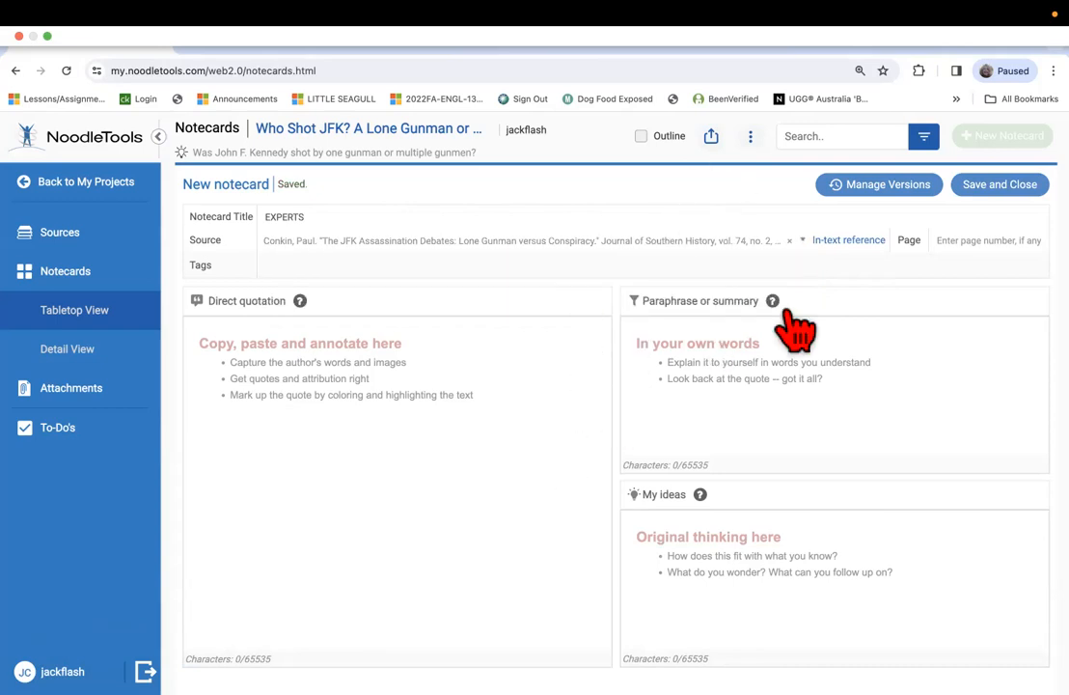
mouse_move(390, 676)
click(982, 241)
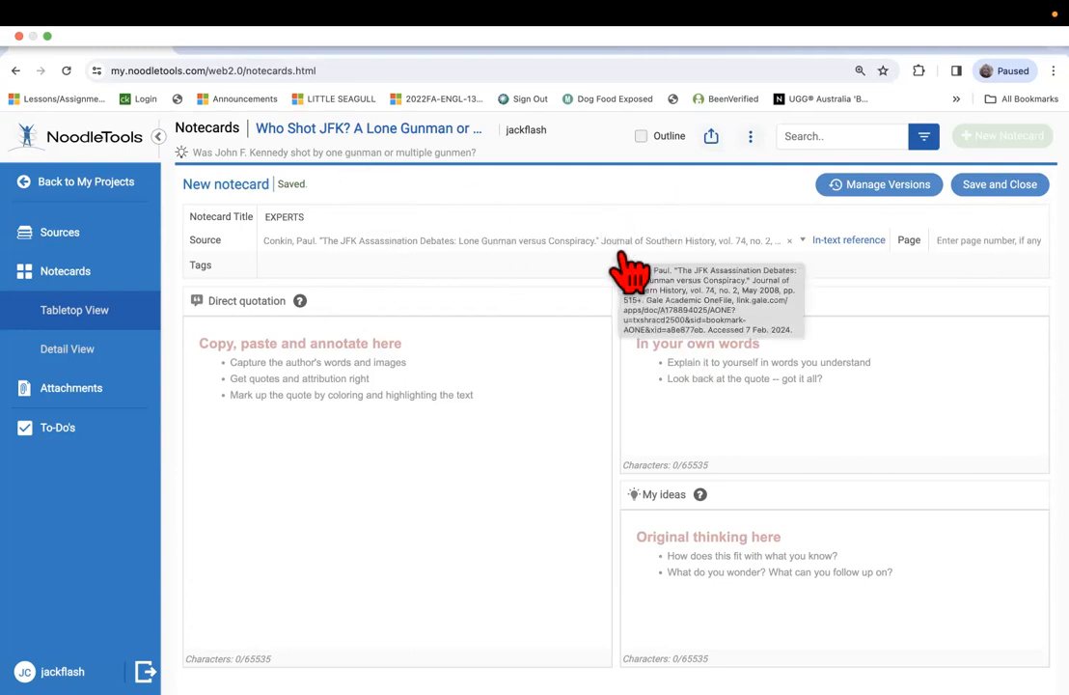
Switch to the "Feb. 6th Instructions" Word document and copy its last two paragraphs, starting at "he word conspiracy is ambiguous".
click(459, 358)
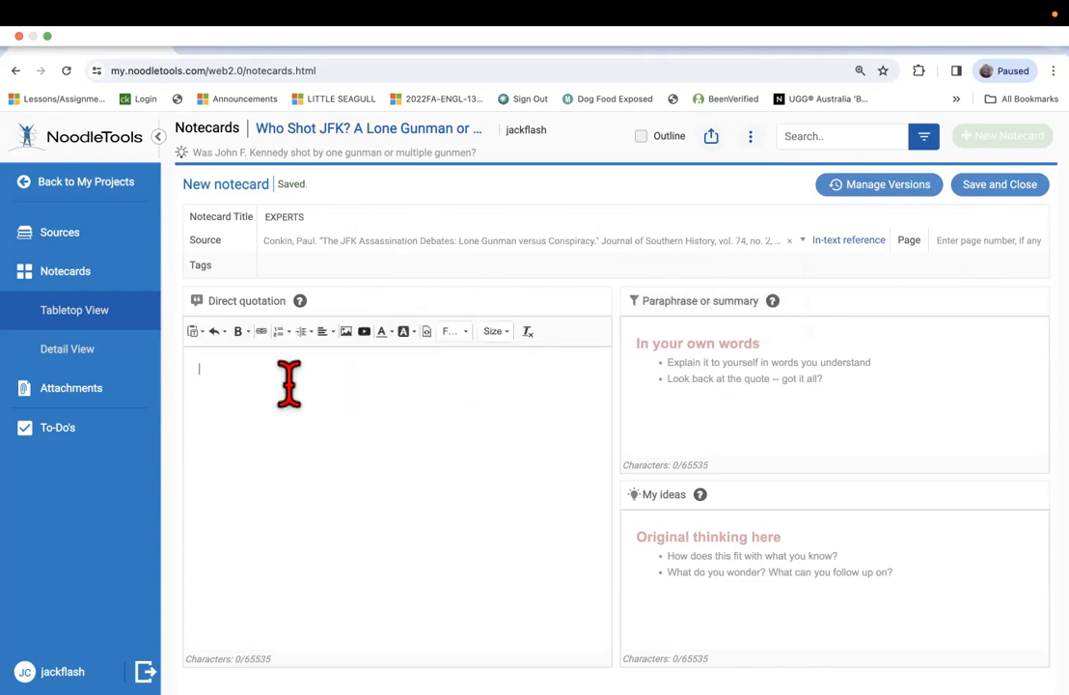
mouse_move(98, 687)
click(157, 673)
mouse_move(156, 674)
mouse_down()
mouse_move(178, 673)
mouse_move(138, 674)
mouse_move(164, 674)
mouse_up()
click(184, 673)
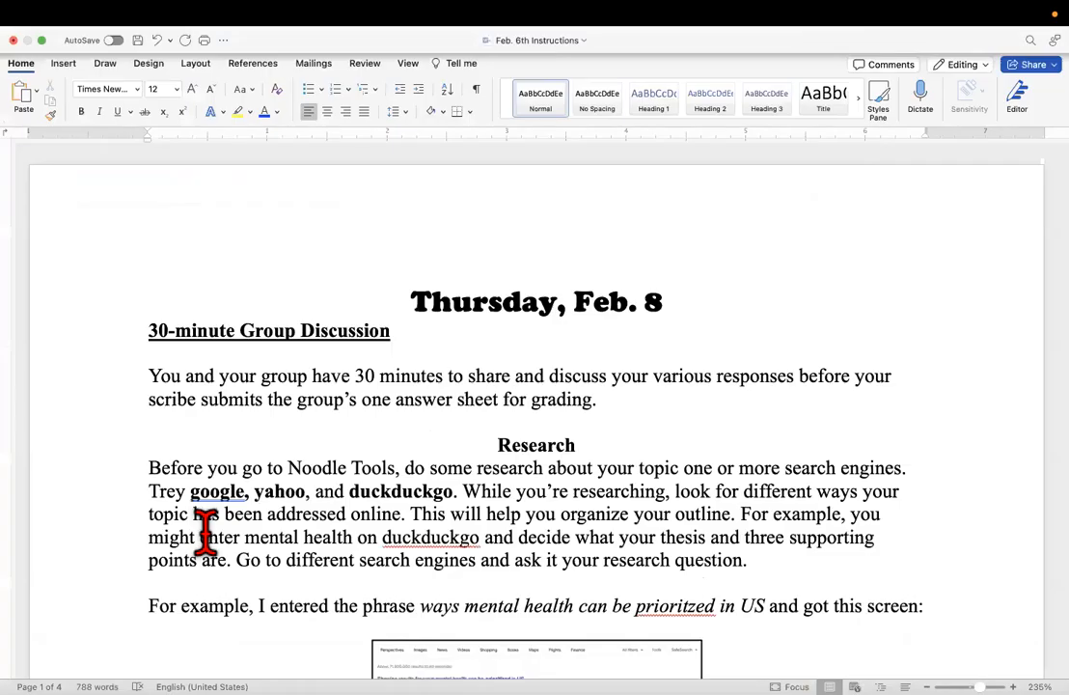
scroll(205, 529, down, 20)
scroll(206, 521, down, 15)
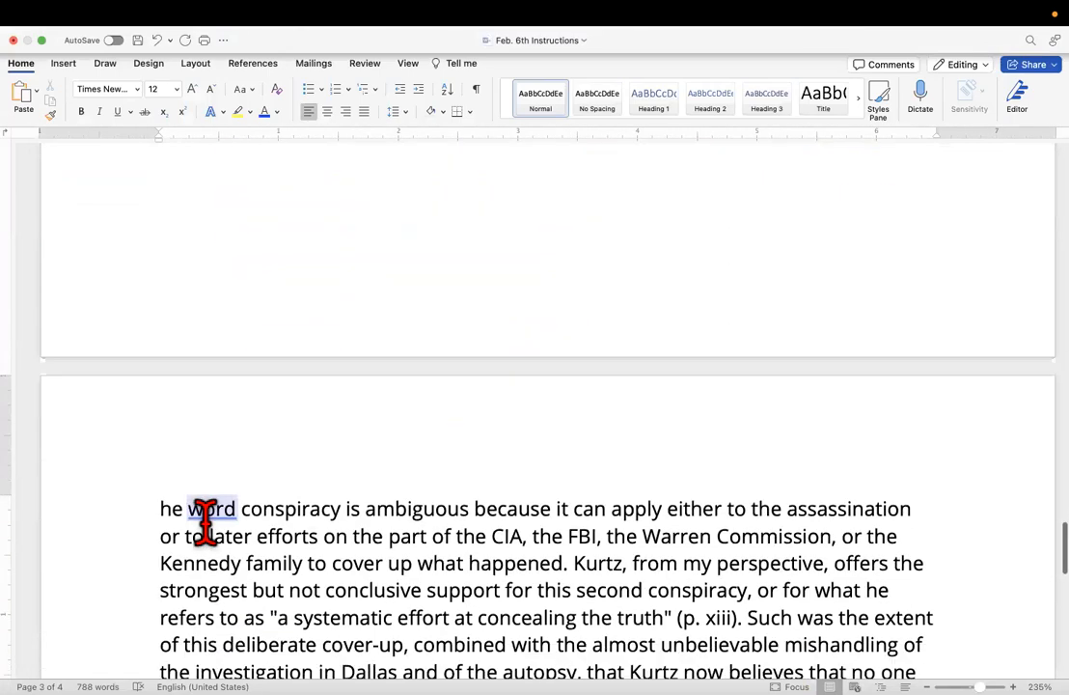
scroll(206, 521, down, 5)
scroll(206, 521, up, 10)
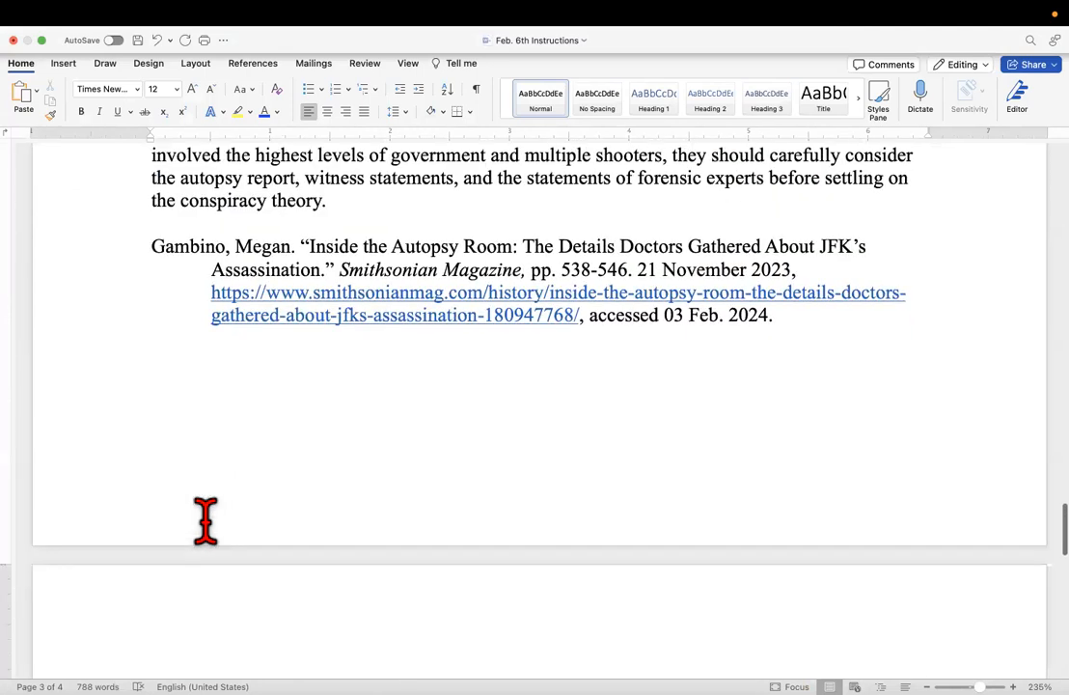
scroll(205, 521, down, 5)
scroll(206, 521, down, 1)
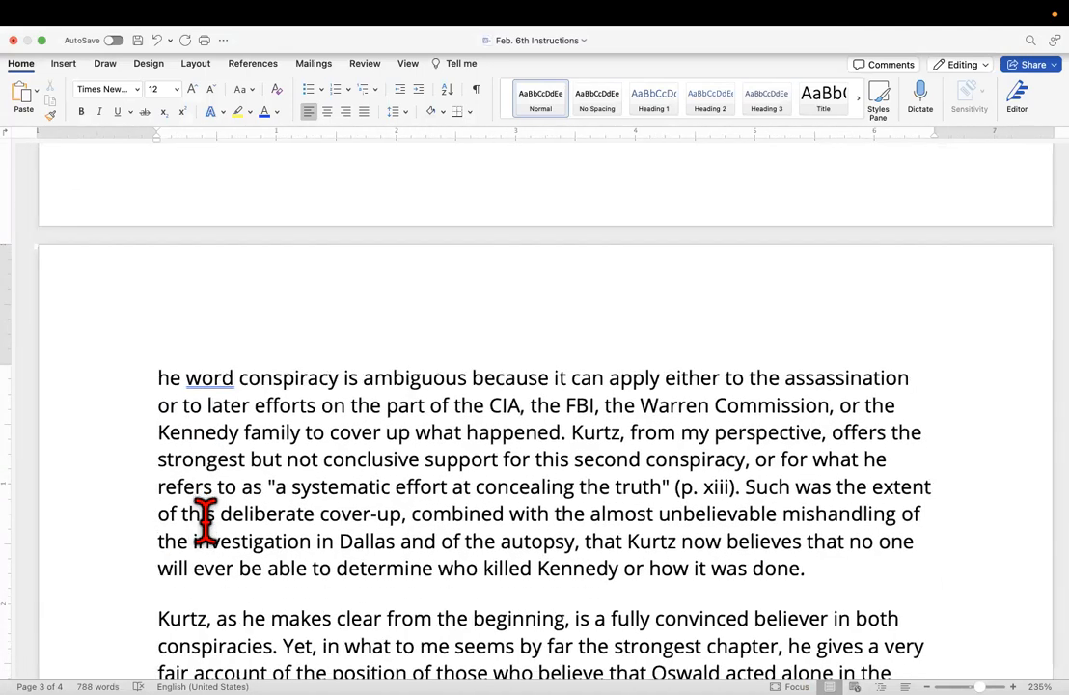
scroll(659, 518, down, 3)
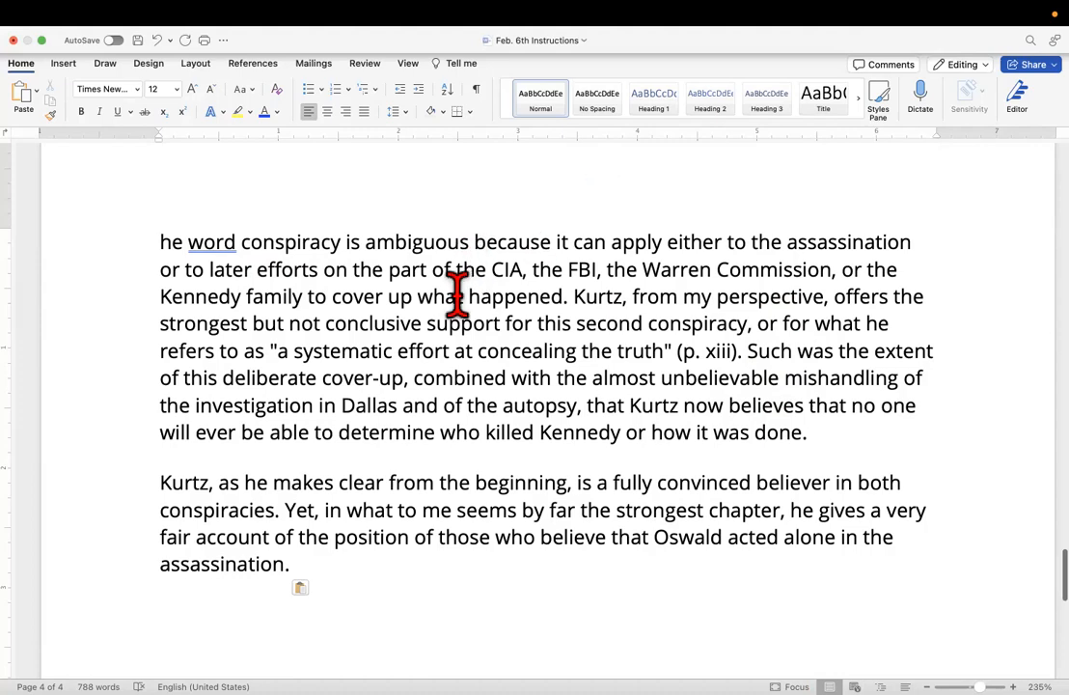
scroll(473, 259, up, 10)
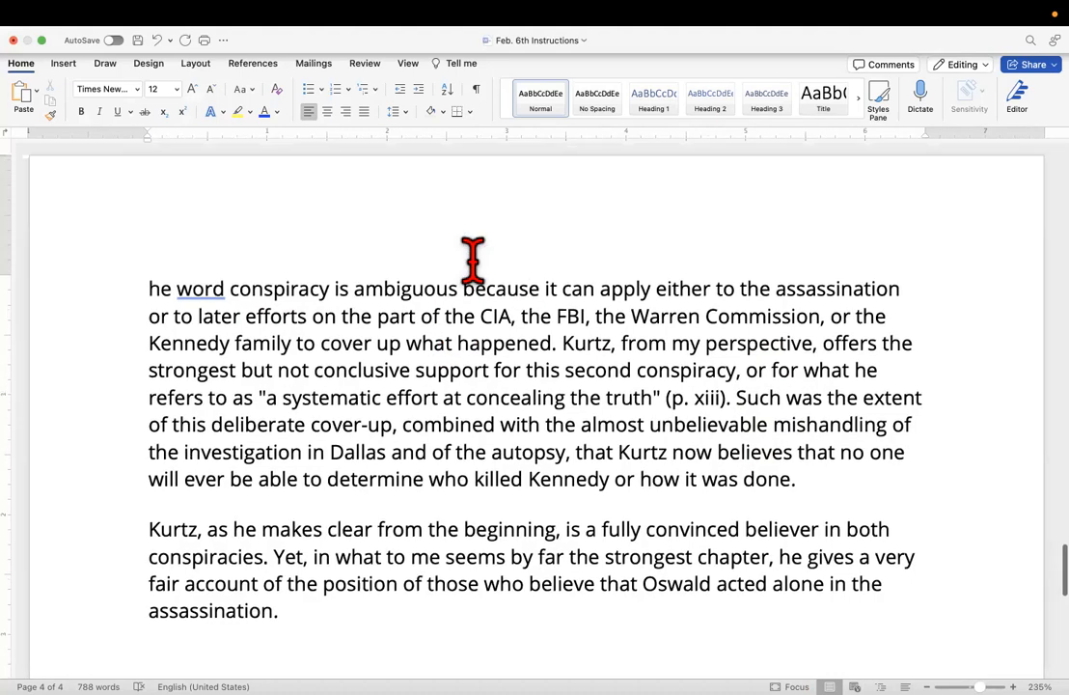
scroll(472, 259, down, 5)
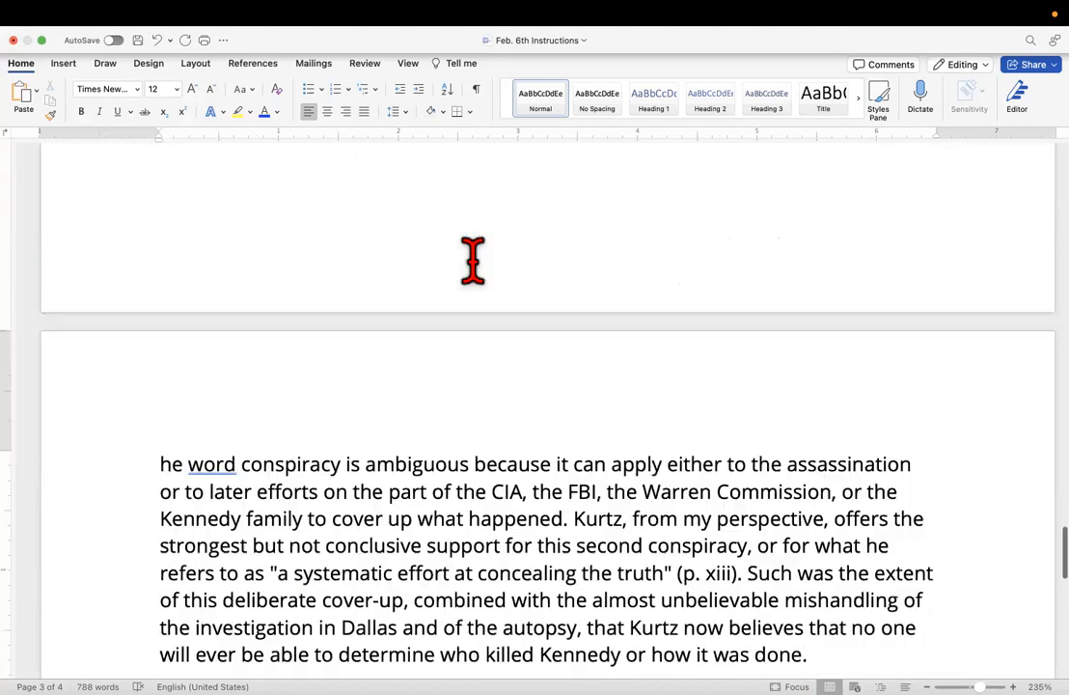
drag(159, 442, 832, 630)
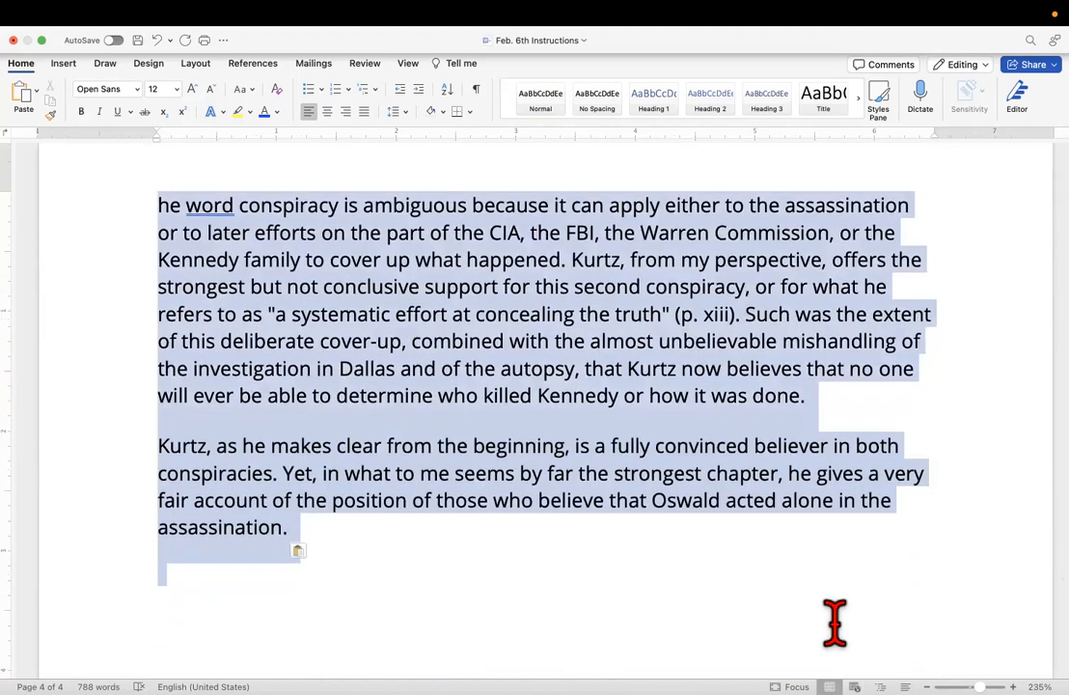
right_click(632, 258)
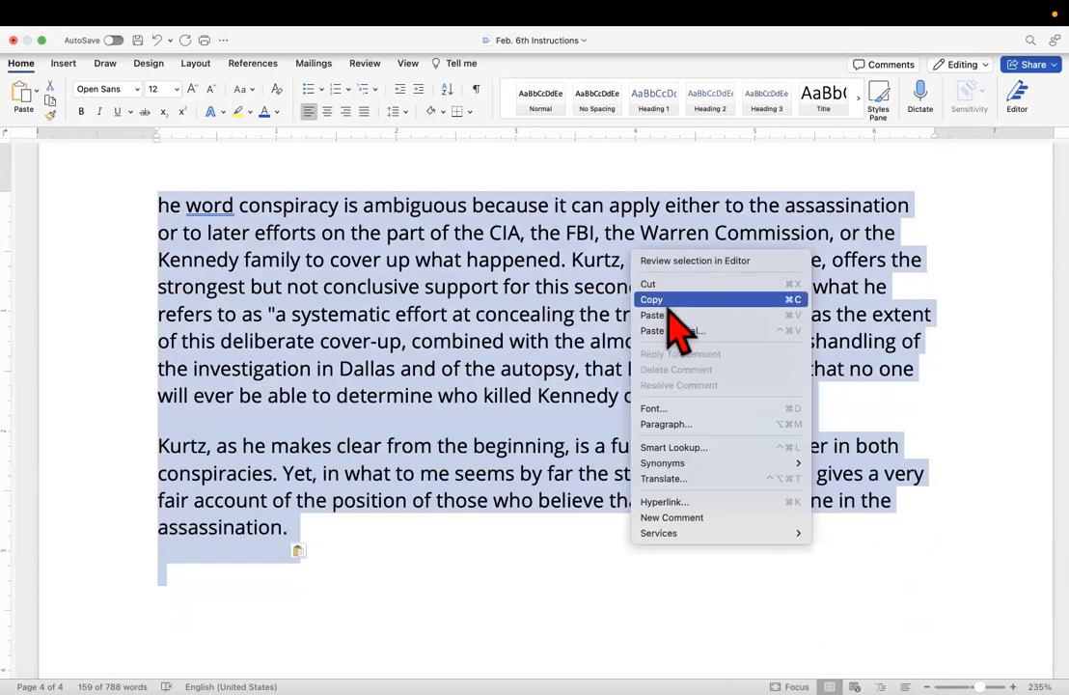
click(667, 305)
scroll(547, 494, down, 5)
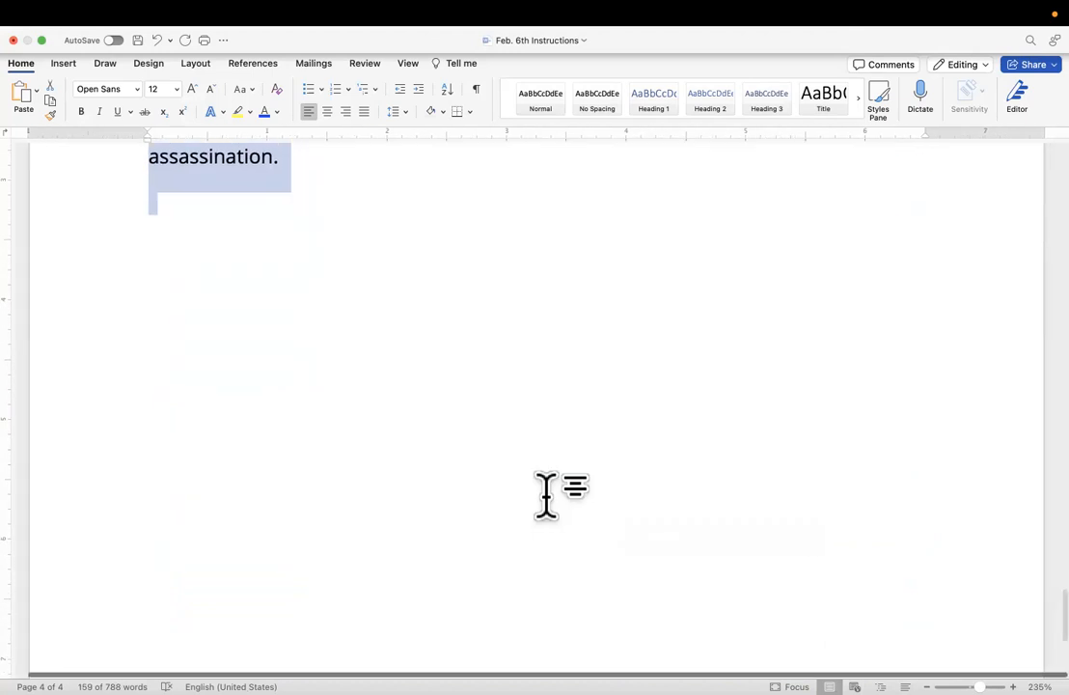
Switch back to NoodleTools in Chrome and paste the copied paragraphs into the notecard's direct quotation.
mouse_move(391, 692)
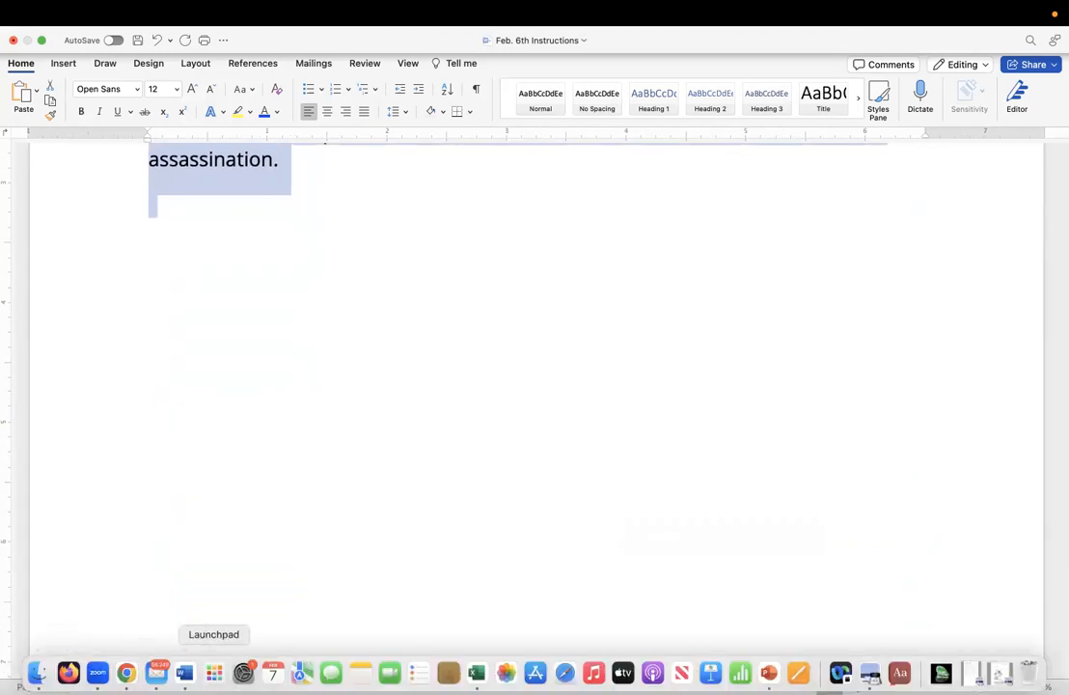
click(126, 673)
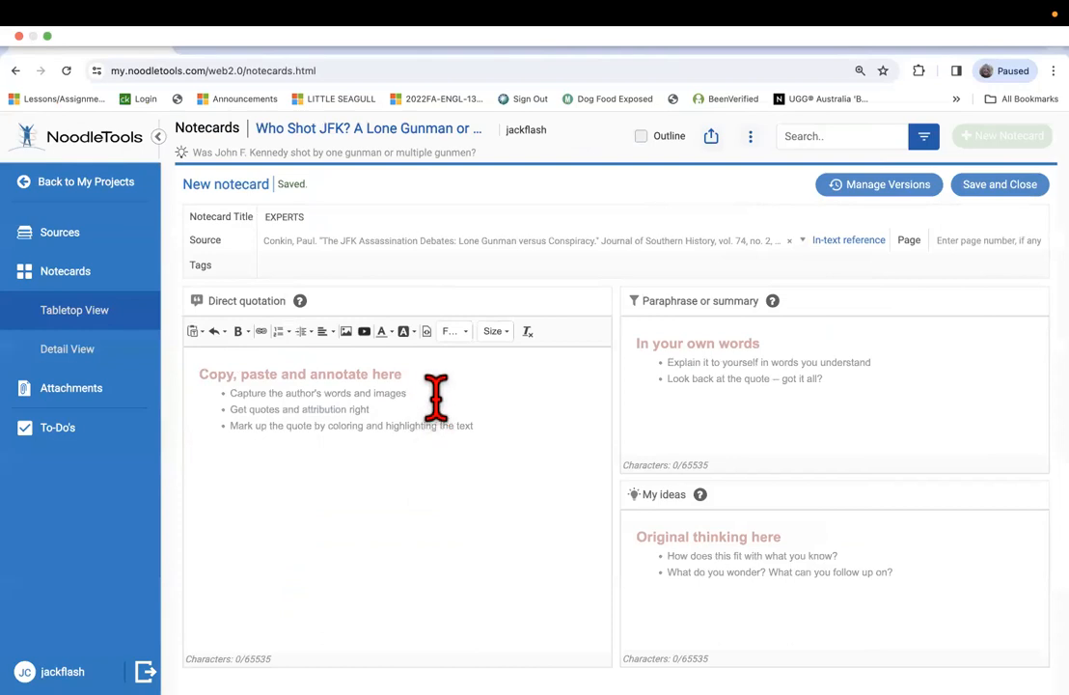
click(227, 381)
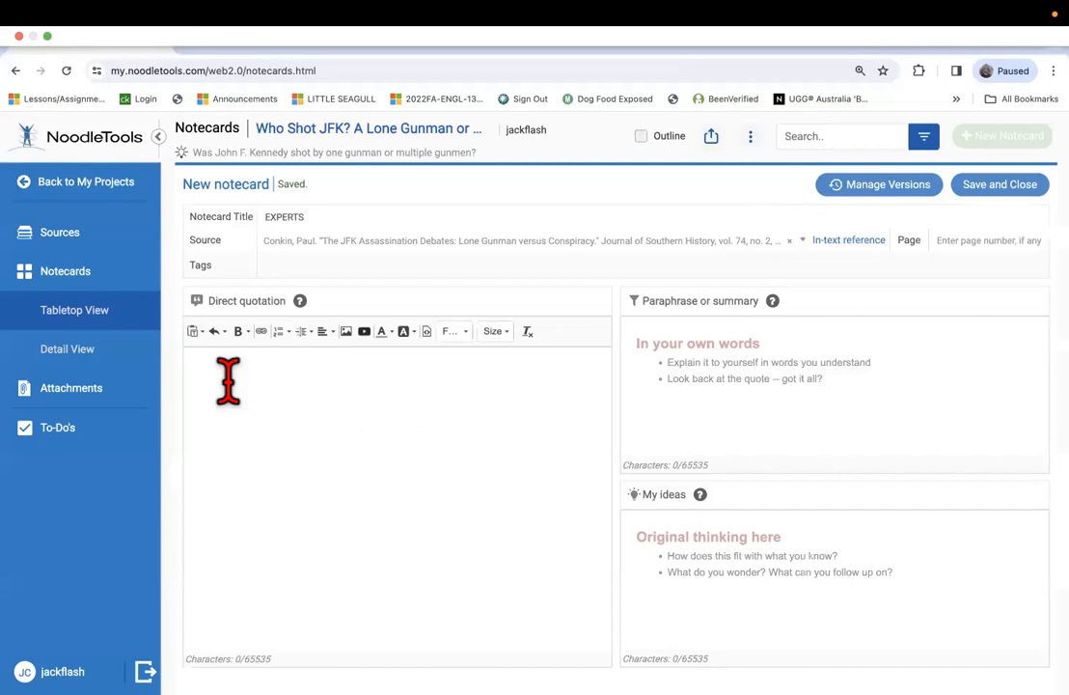
right_click(230, 382)
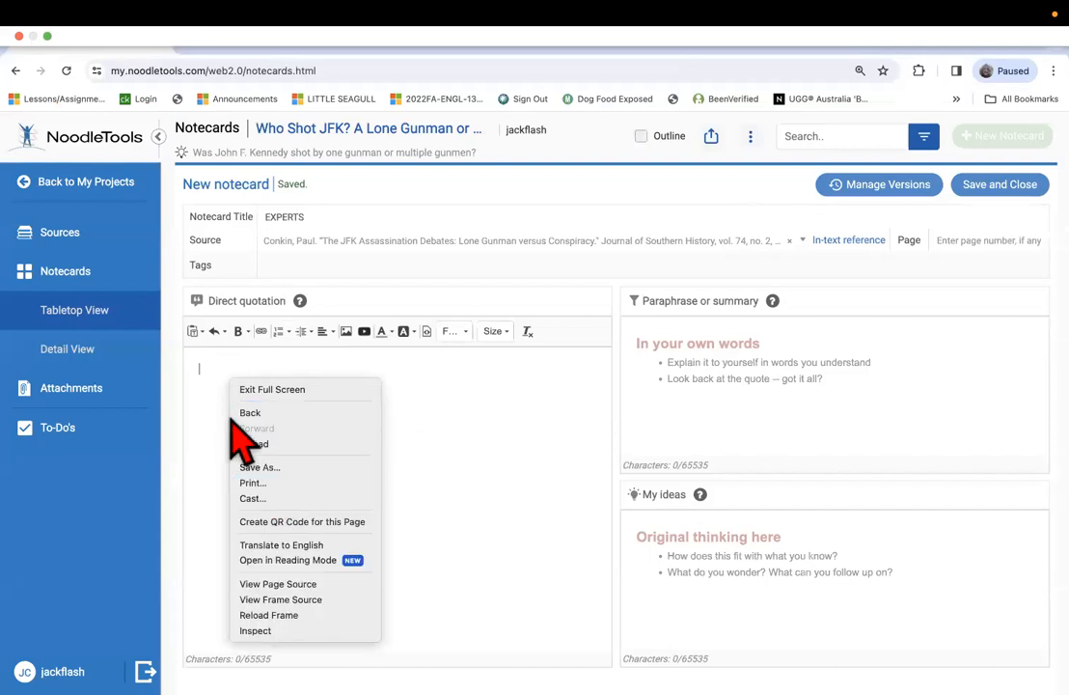
click(212, 383)
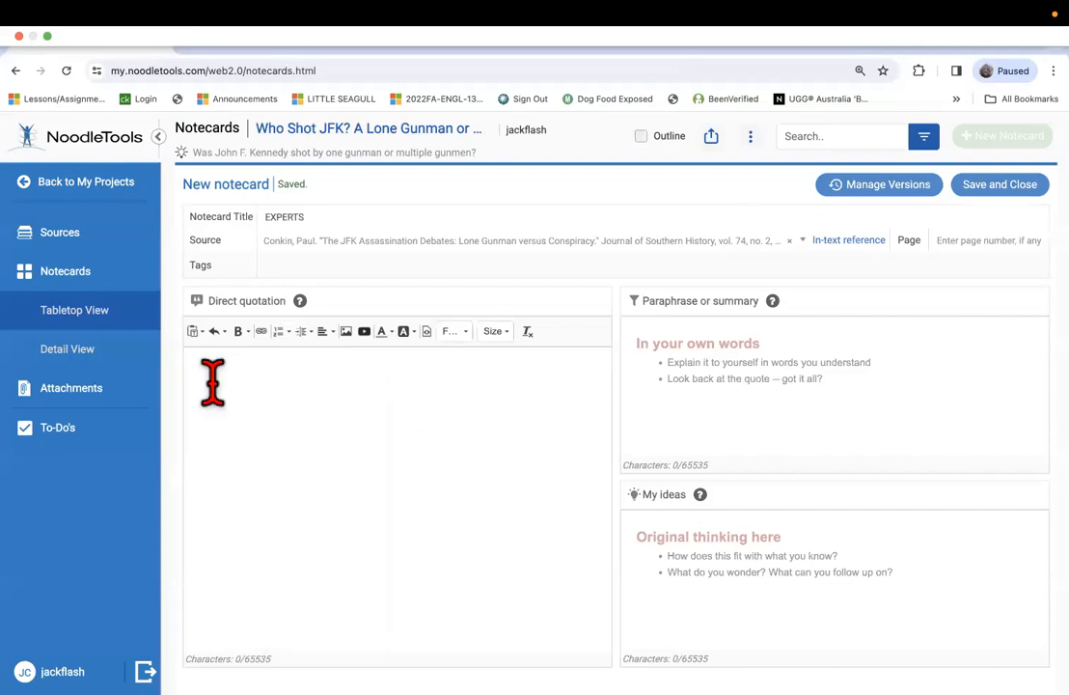
key(super+v)
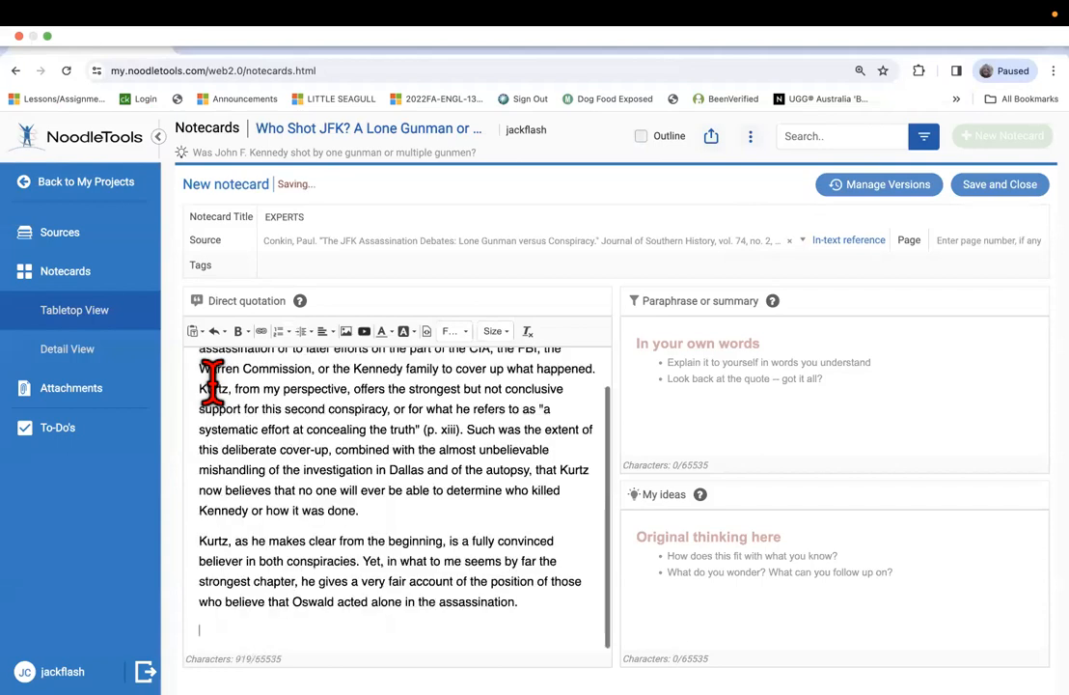
Add an opening quotation mark and the missing "T" so the direct quotation starts with "The word conspiracy.
scroll(353, 377, up, 1)
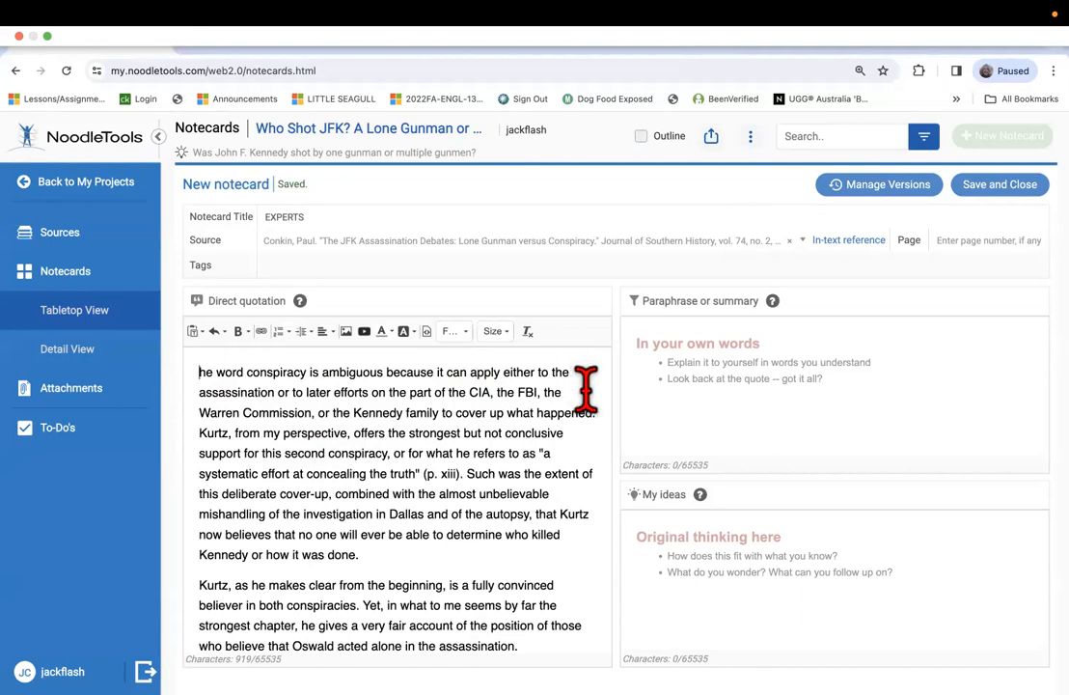
click(201, 376)
text(")
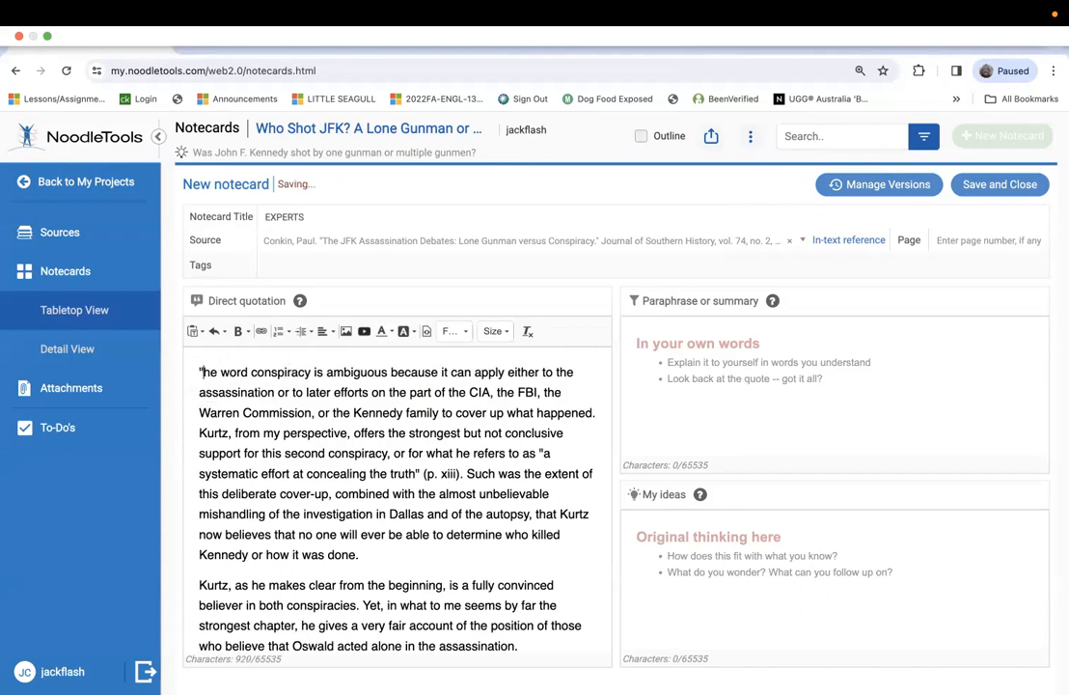
text(T)
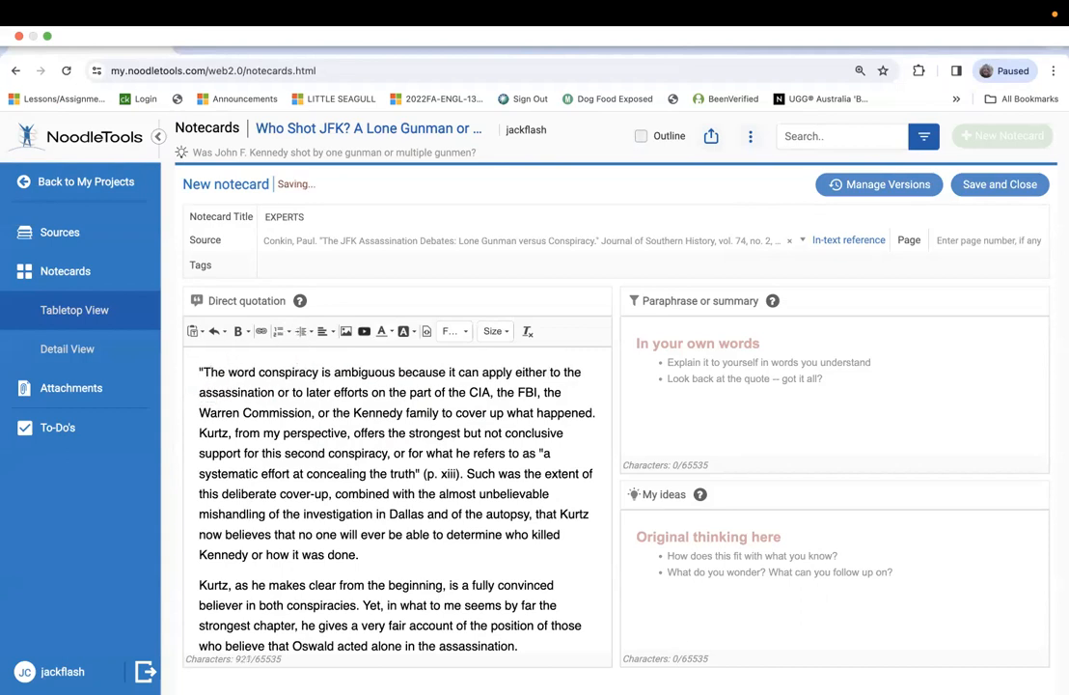
Read through both paragraphs of the pasted direct quotation from beginning to end.
scroll(358, 404, down, 1)
scroll(359, 401, up, 1)
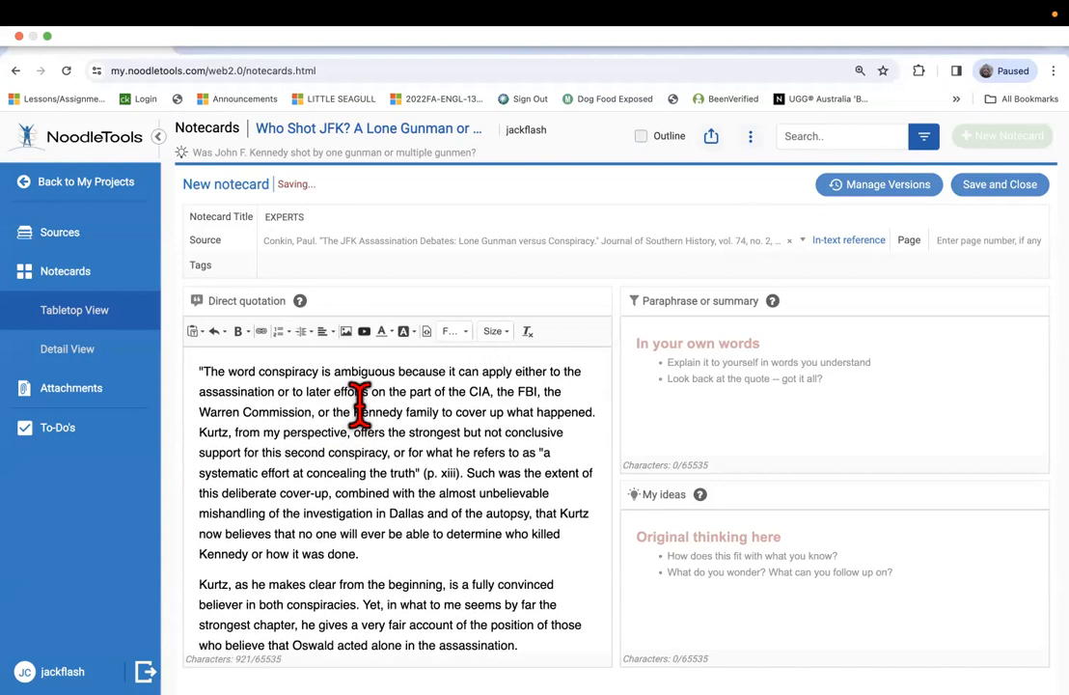
scroll(359, 403, down, 1)
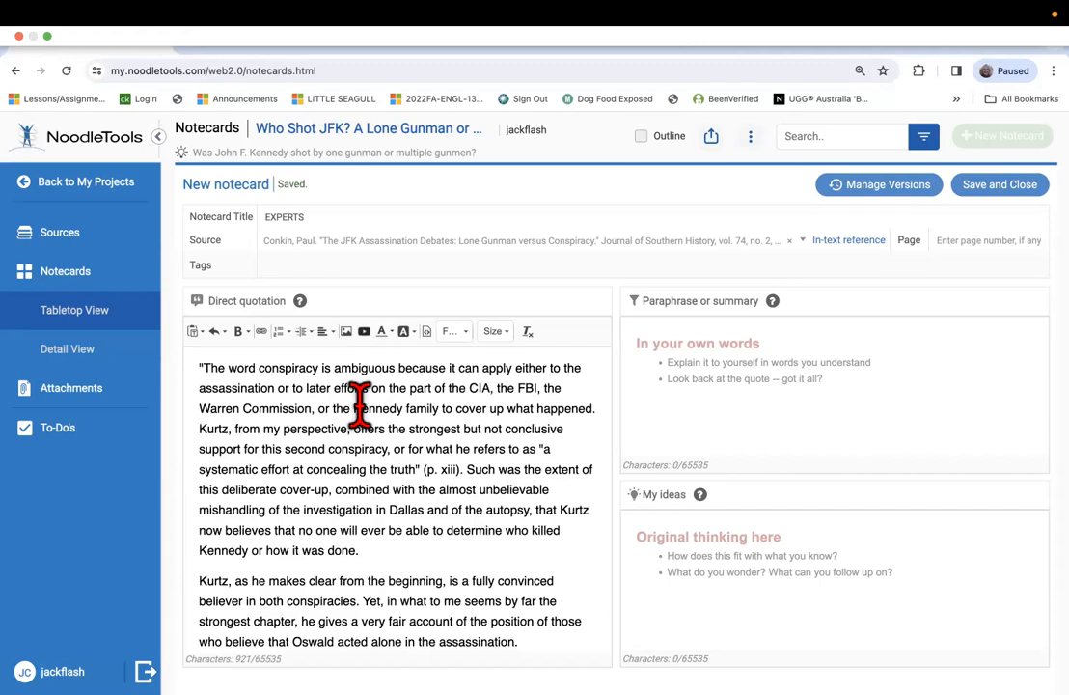
scroll(350, 481, up, 1)
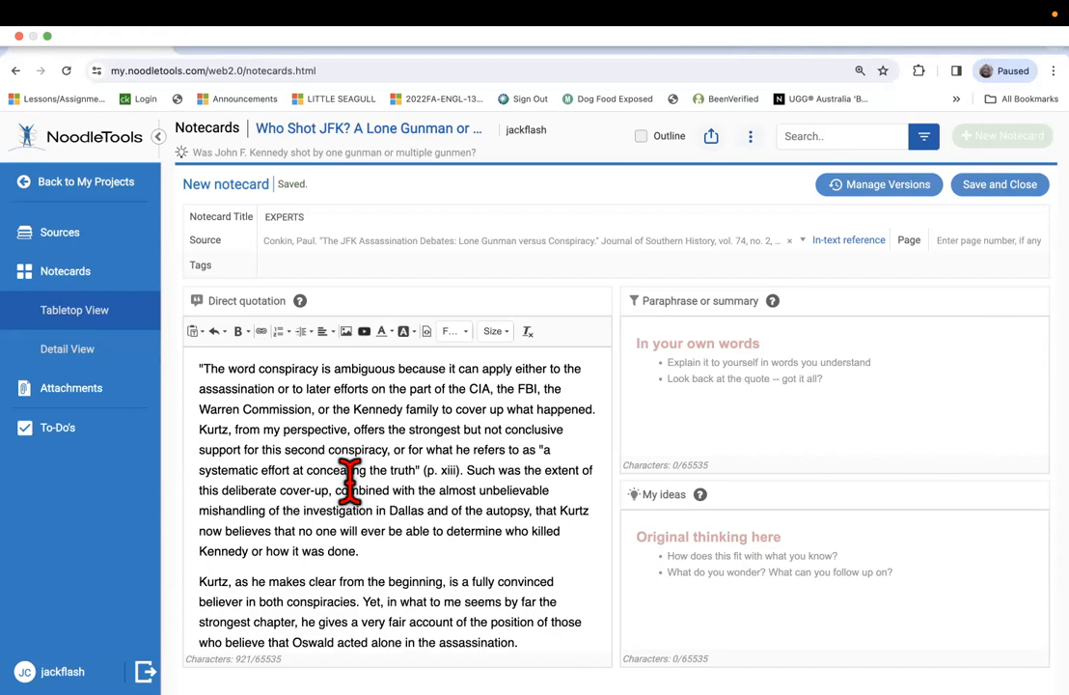
scroll(349, 481, down, 2)
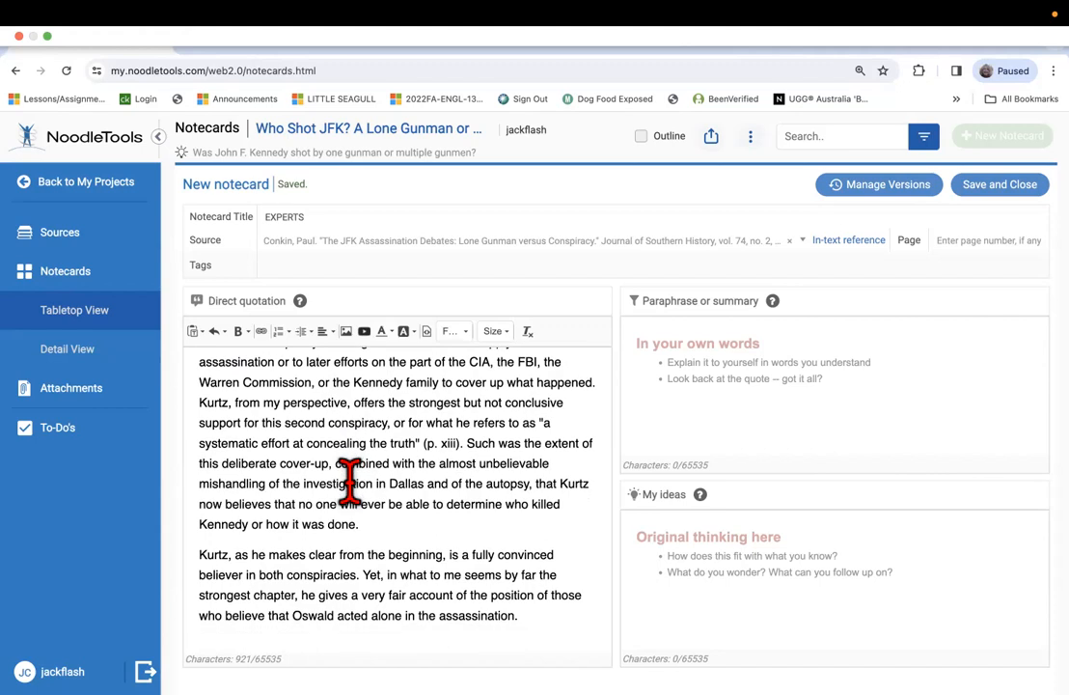
scroll(349, 479, up, 1)
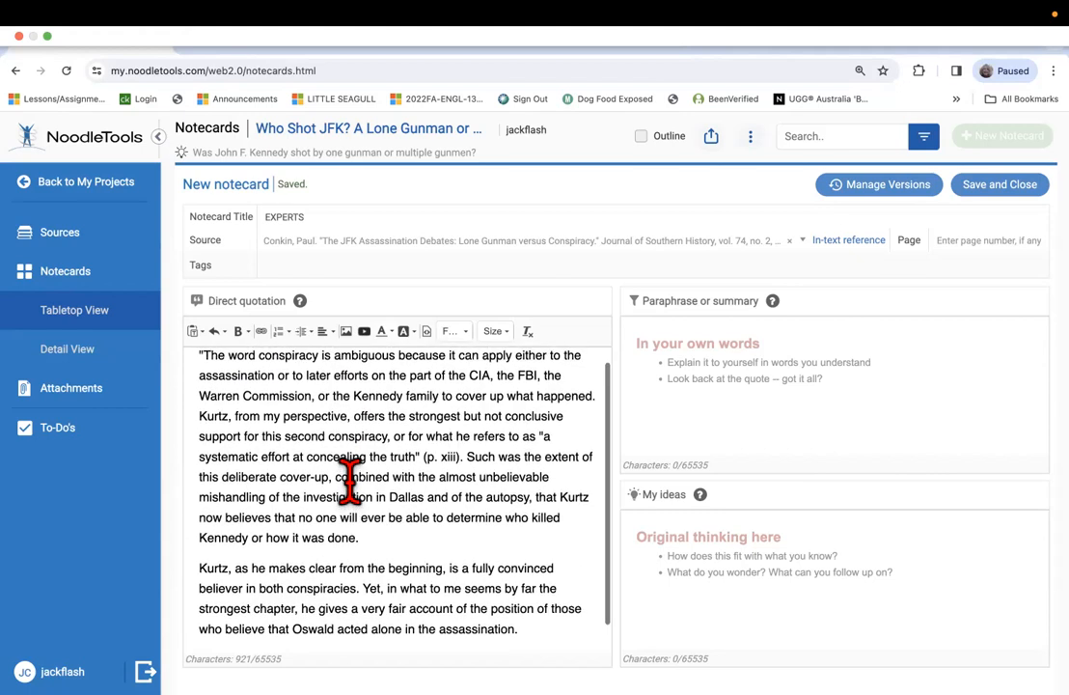
scroll(349, 477, down, 1)
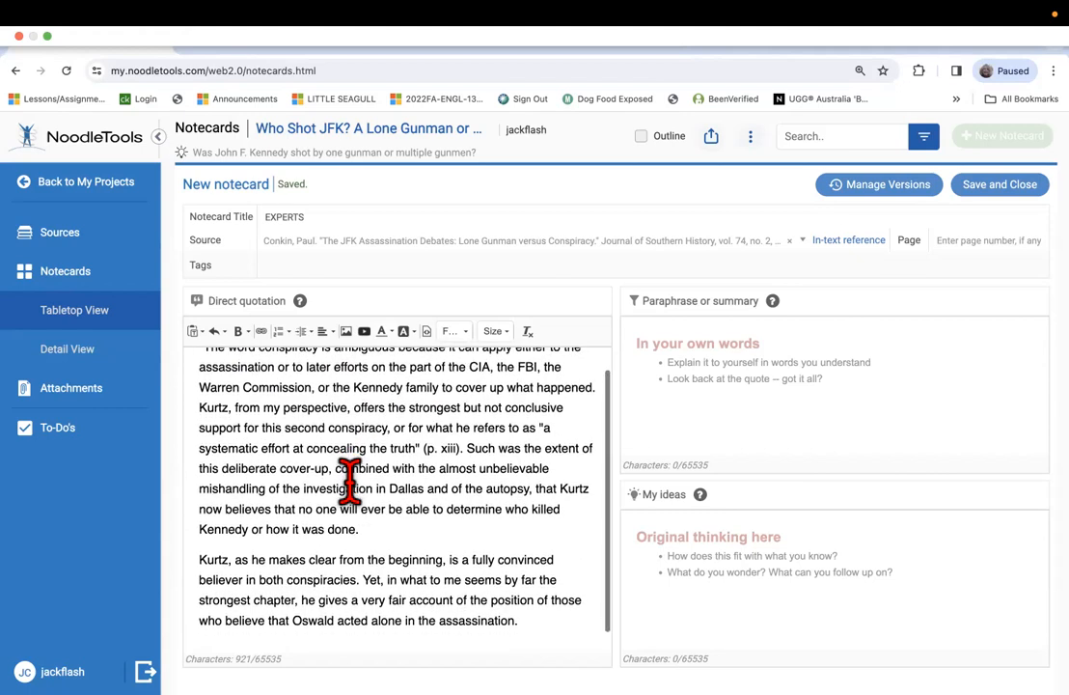
scroll(349, 480, down, 1)
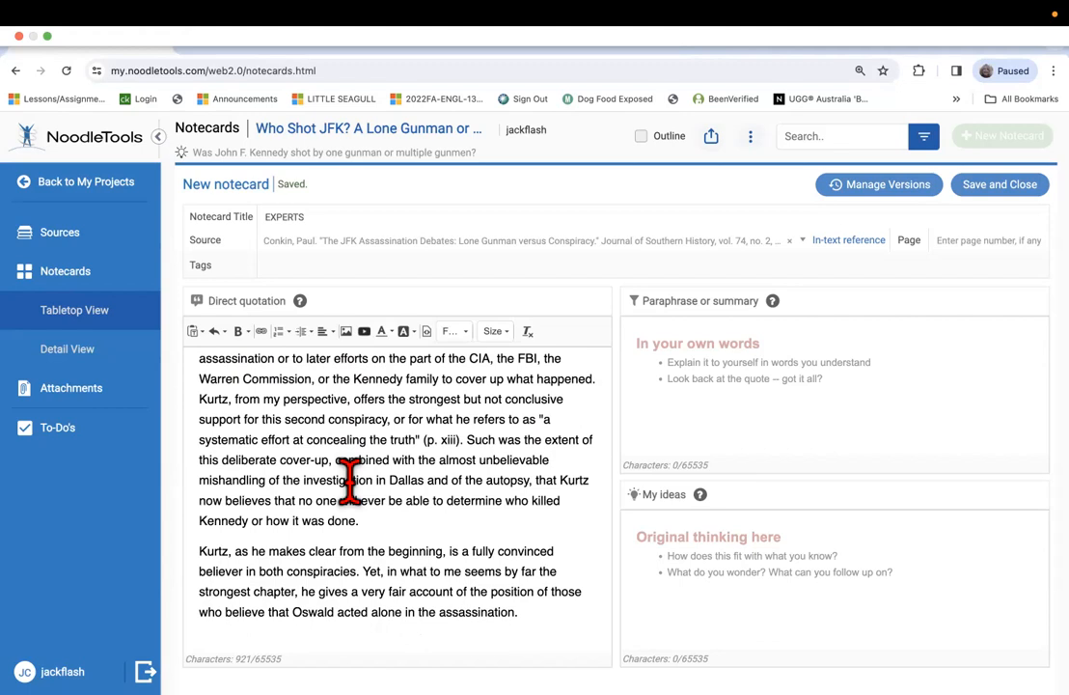
Enlarge the notecard page to 200% to make the direct quotation easier to read.
scroll(350, 480, down, 1)
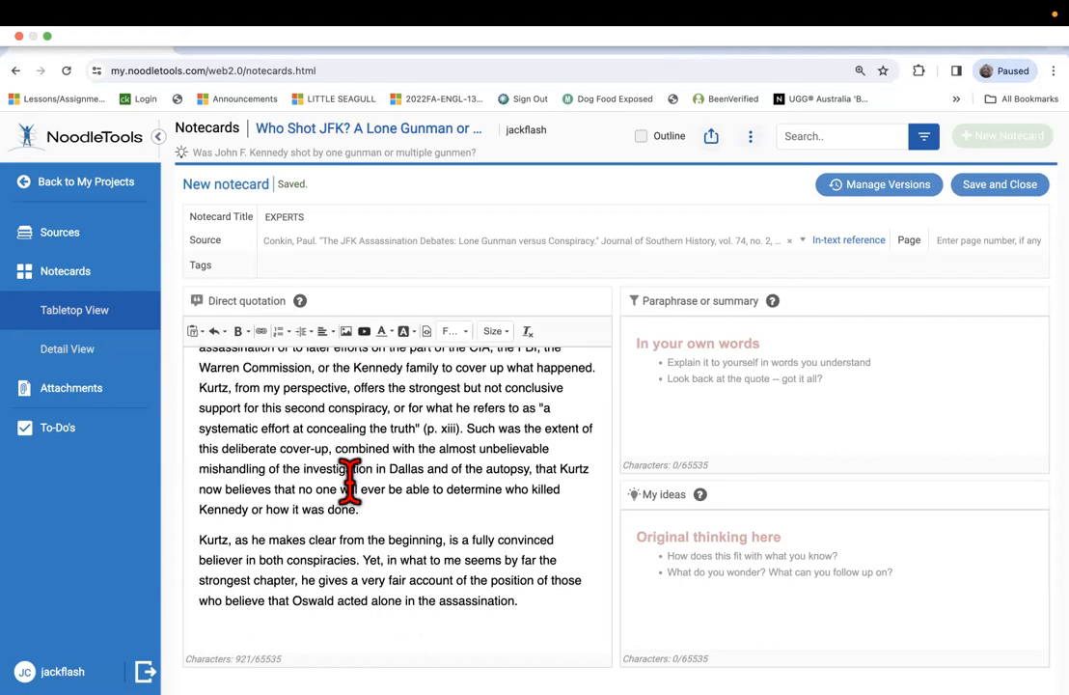
scroll(349, 476, down, 1)
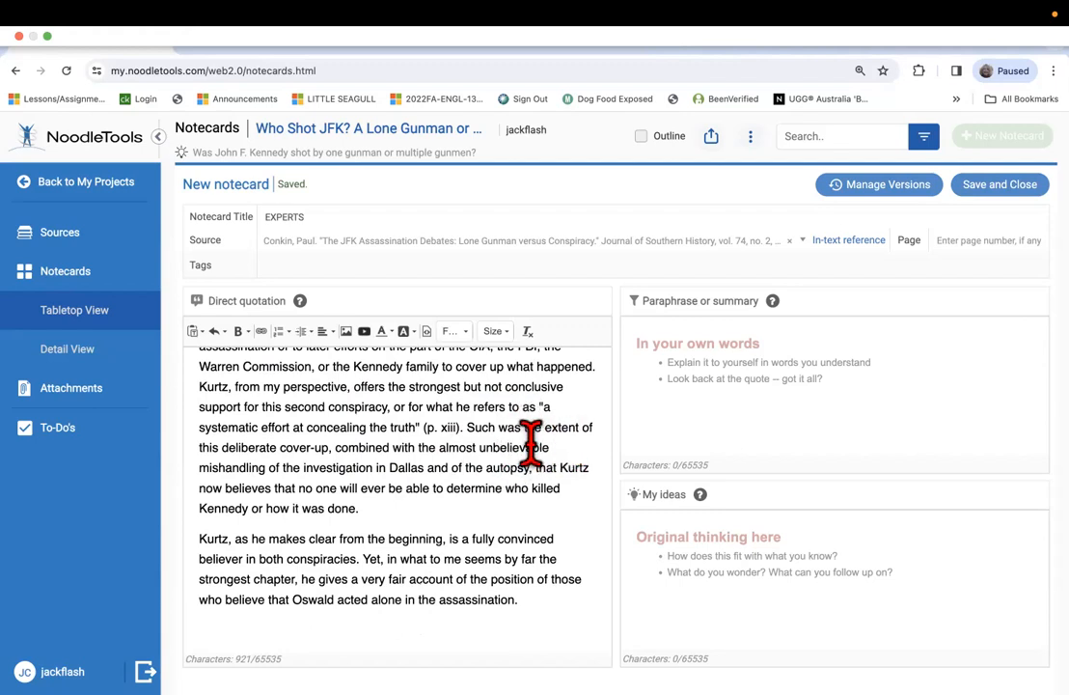
drag(423, 427, 405, 426)
click(335, 625)
key(super+equal)
key(super+equal)
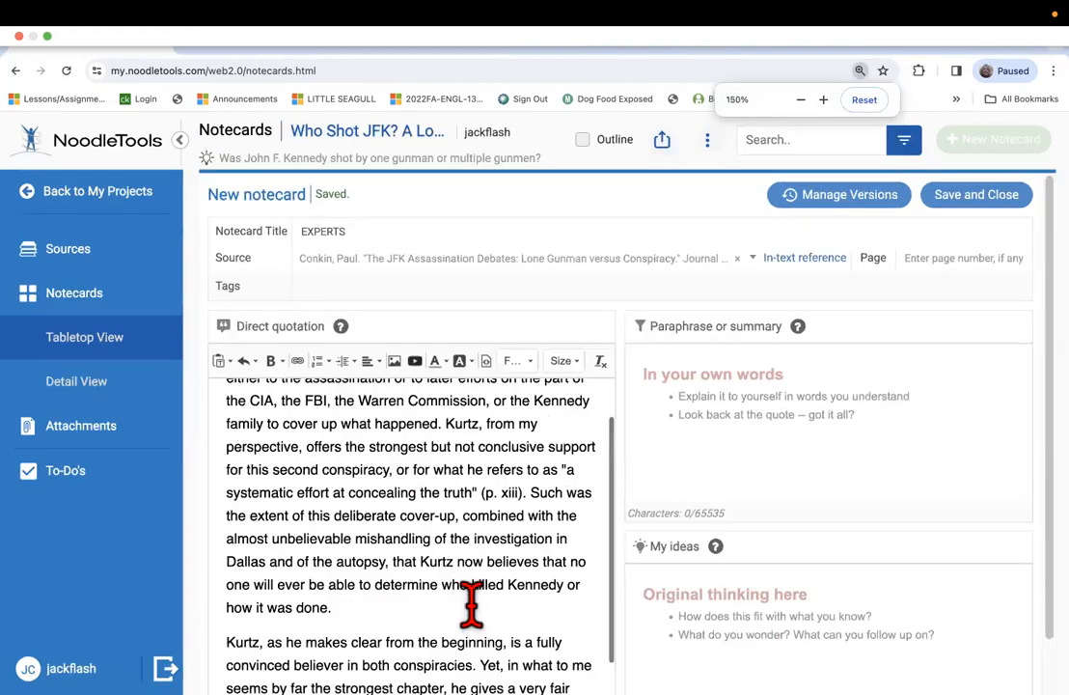
key(super+equal)
key(super+equal)
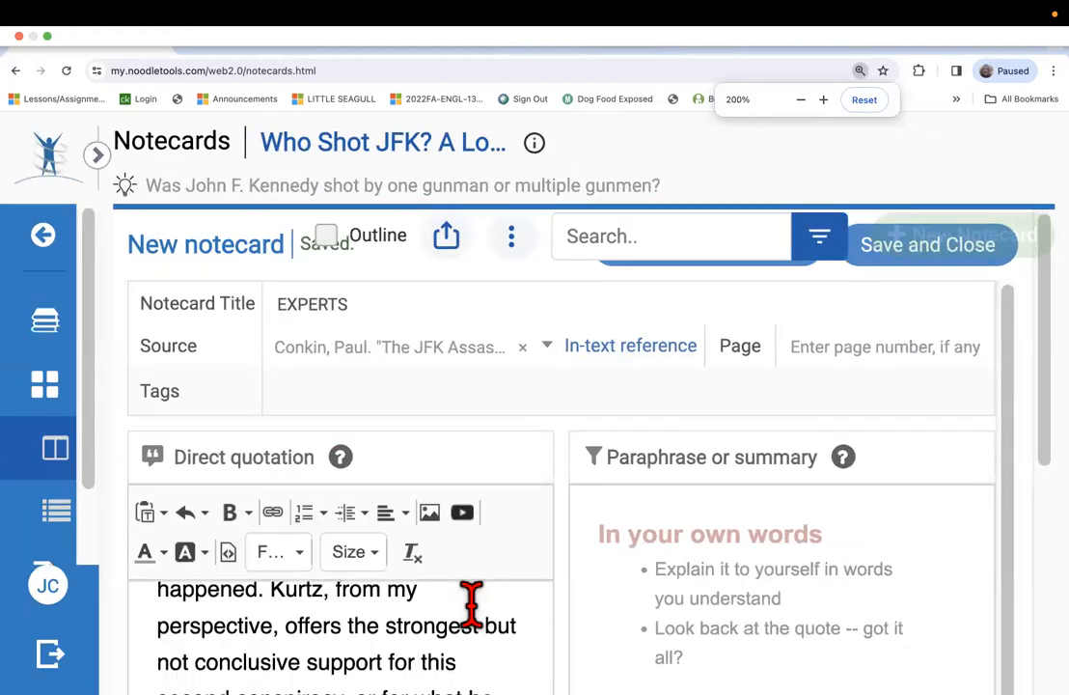
Examine the closing quotation mark and the "(p. xiii)" page reference after "concealing the truth" in the direct quotation.
scroll(472, 603, down, 4)
scroll(470, 604, up, 1)
drag(375, 651, 343, 644)
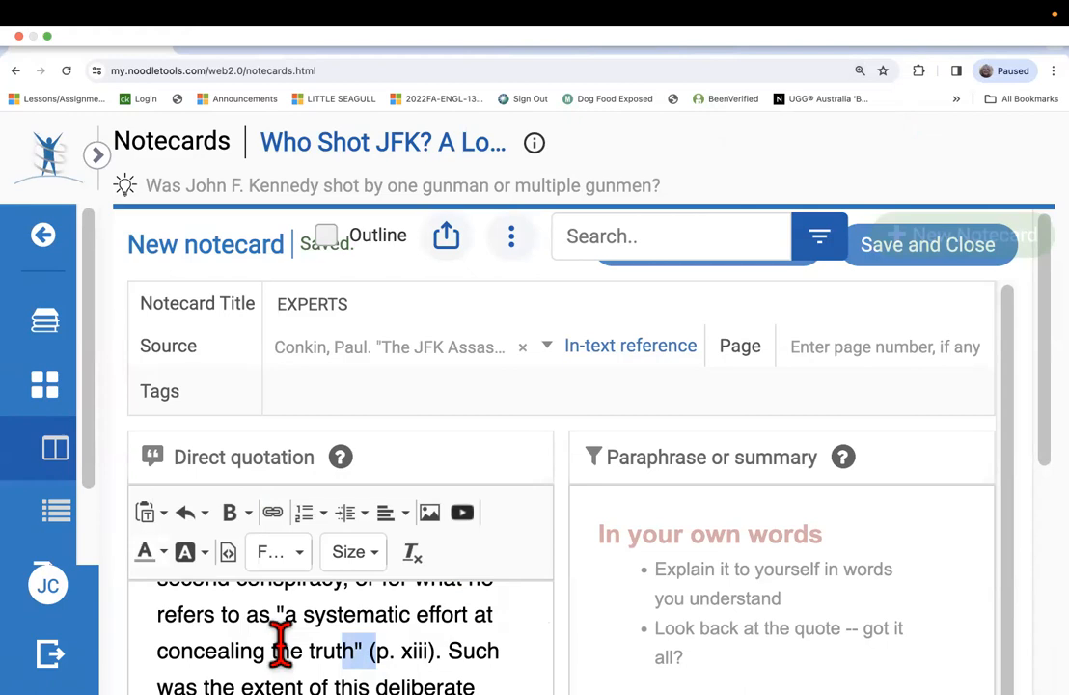
click(369, 652)
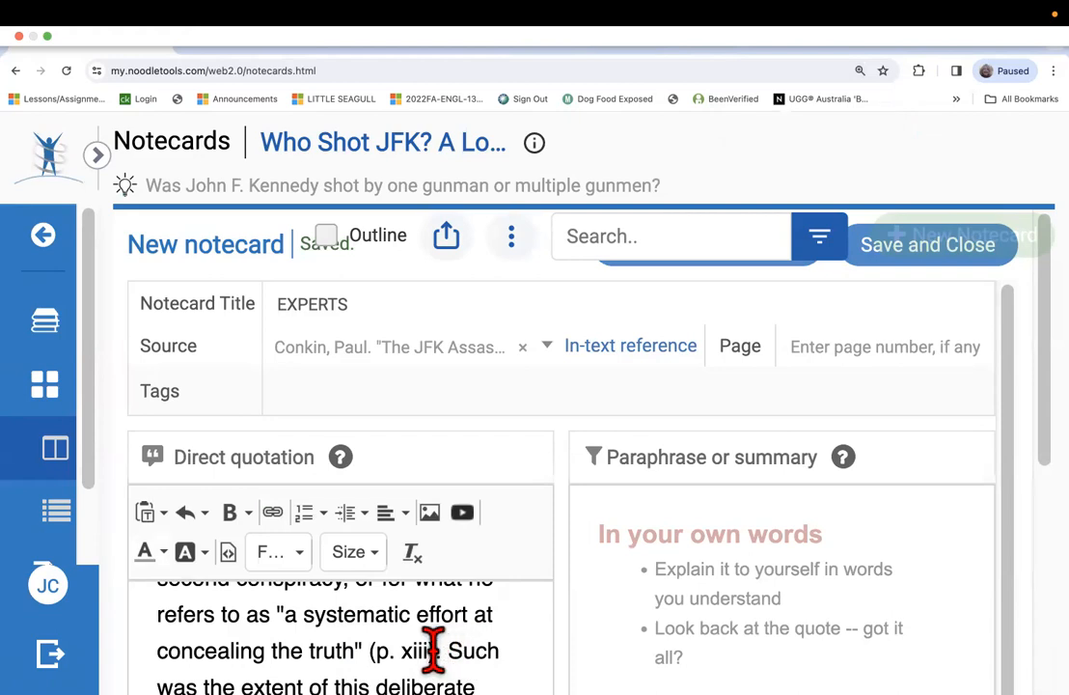
double_click(374, 648)
click(377, 647)
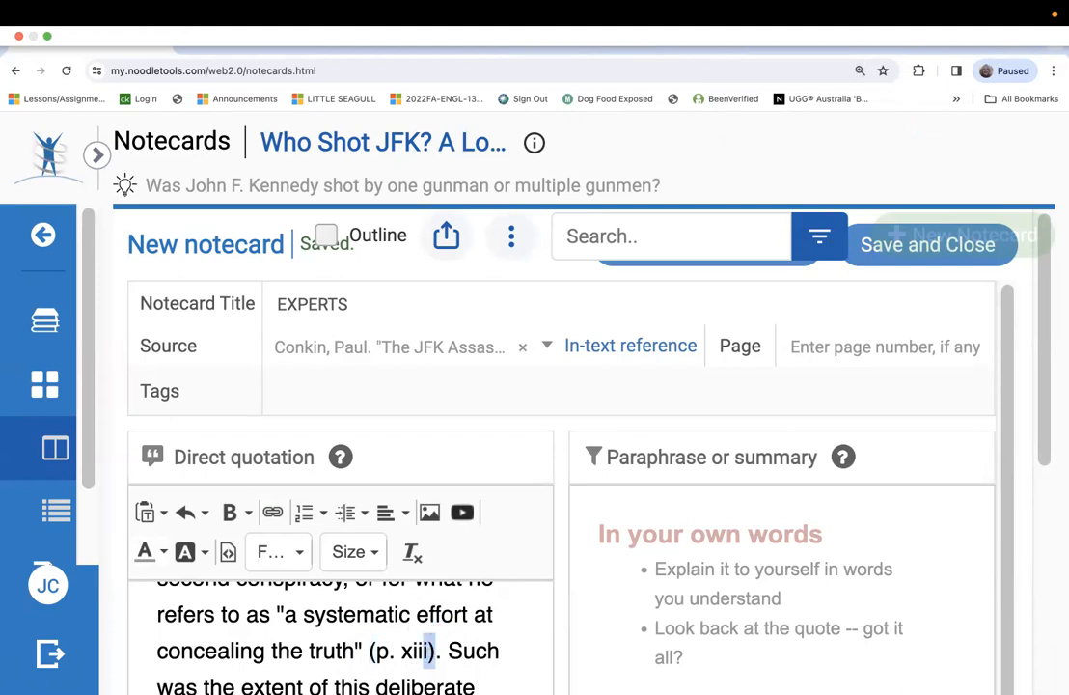
click(374, 653)
Read the rest of the direct quotation from "Such was the extent" into the second paragraph about Kurtz.
scroll(434, 637, down, 2)
scroll(429, 637, up, 1)
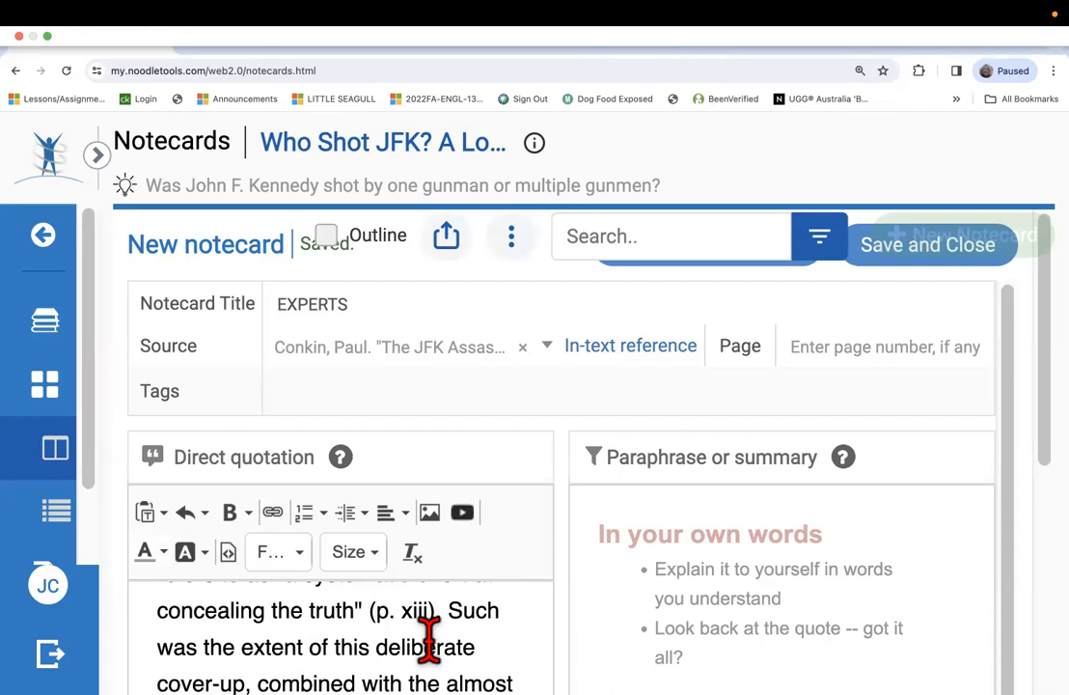
scroll(429, 639, down, 1)
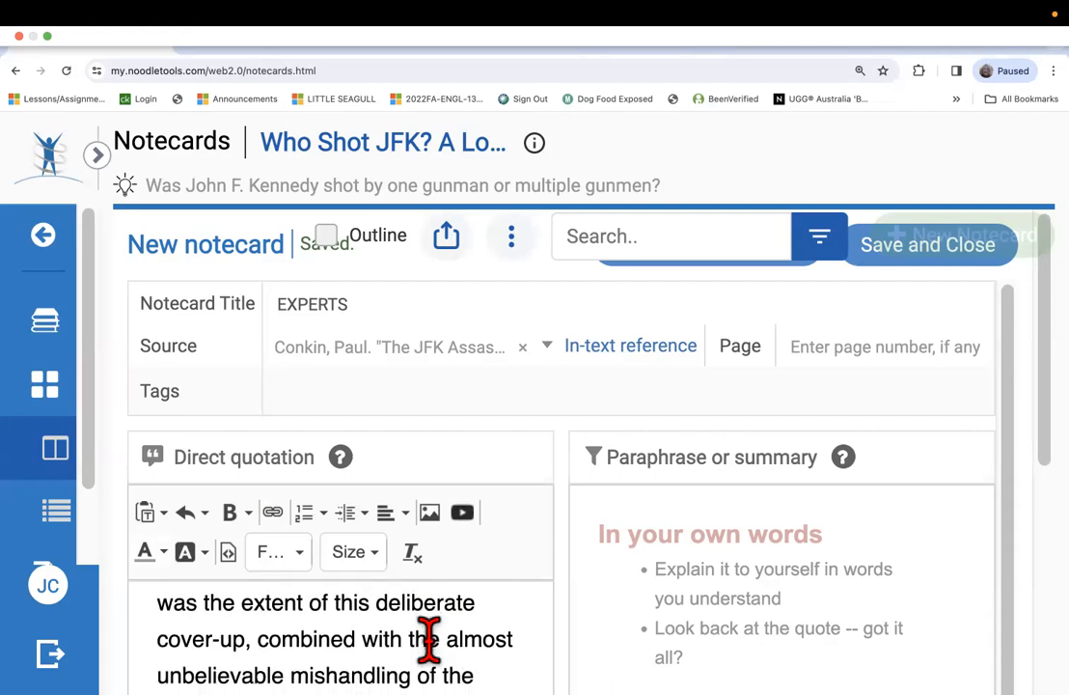
scroll(430, 639, down, 1)
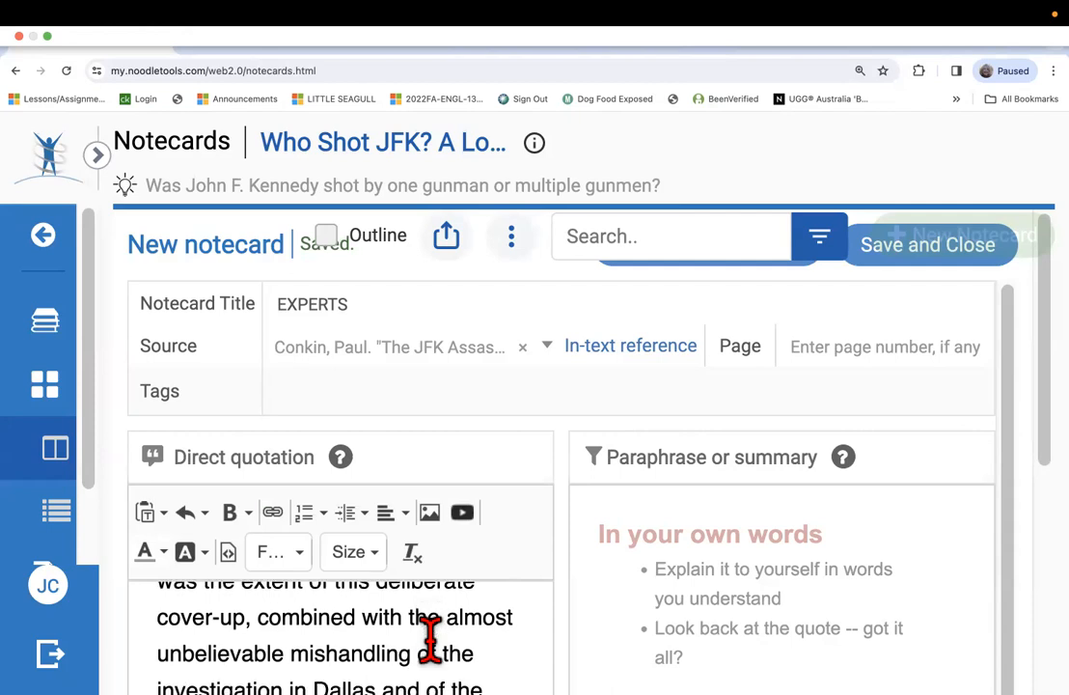
scroll(430, 639, down, 1)
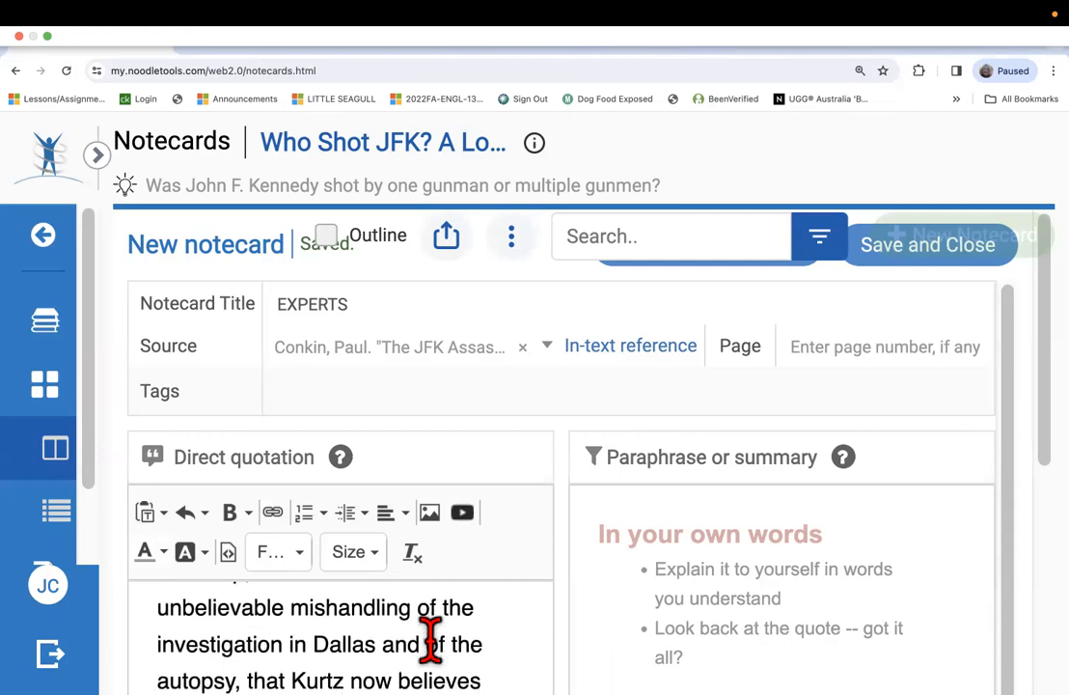
scroll(430, 639, down, 1)
scroll(430, 639, down, 1)
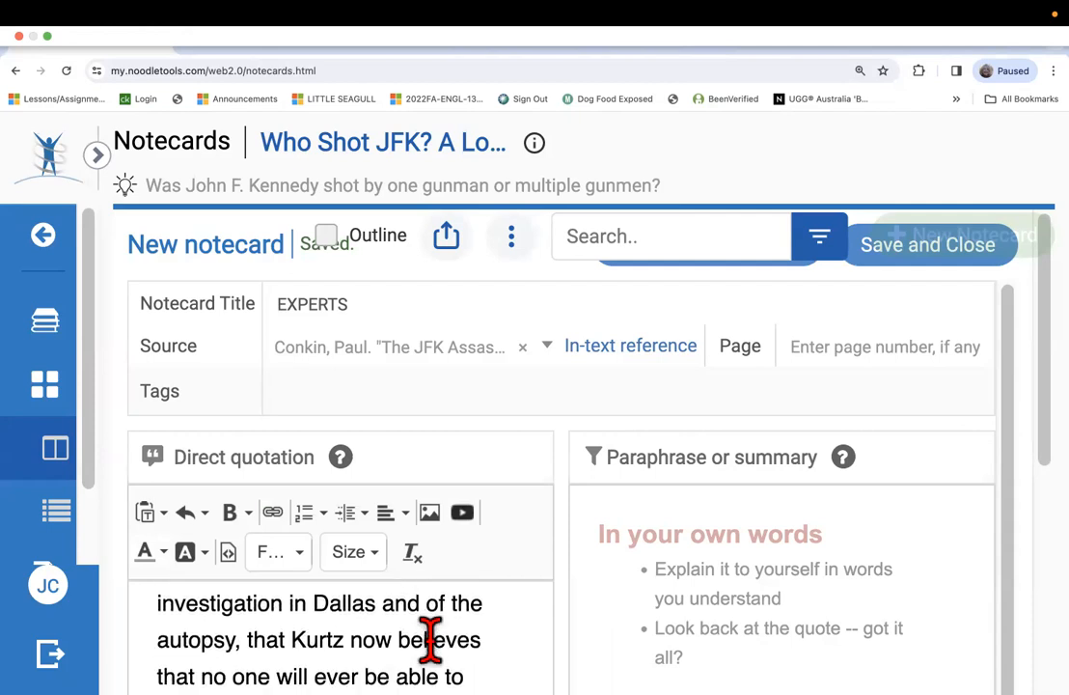
scroll(429, 639, down, 1)
scroll(429, 639, up, 1)
scroll(429, 639, down, 1)
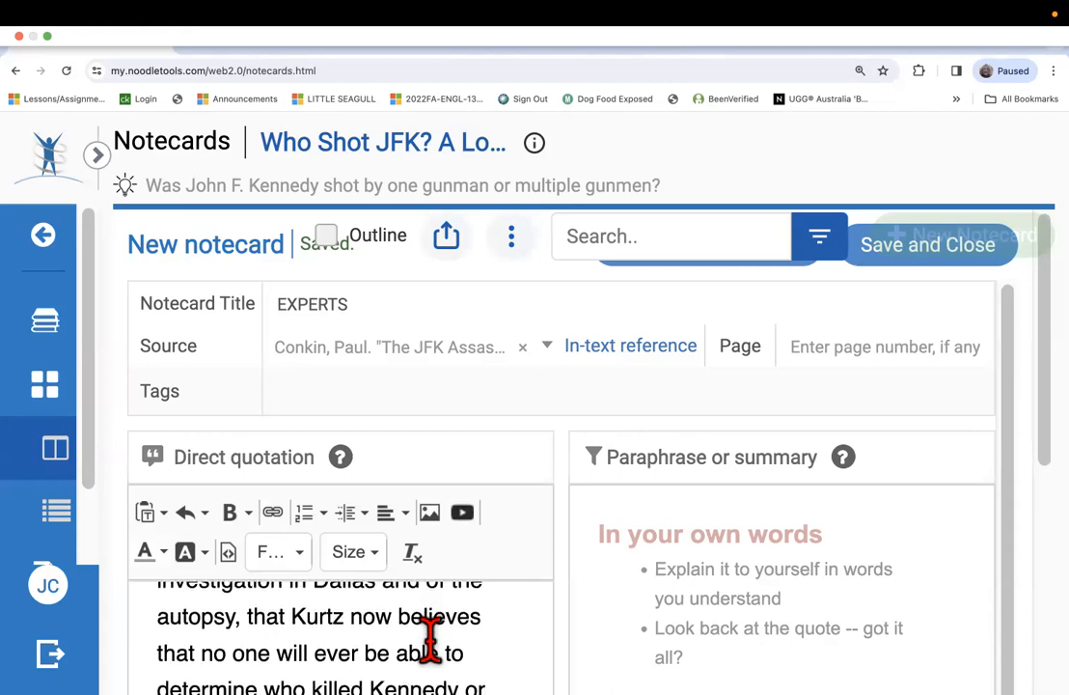
scroll(429, 639, down, 1)
scroll(431, 640, down, 1)
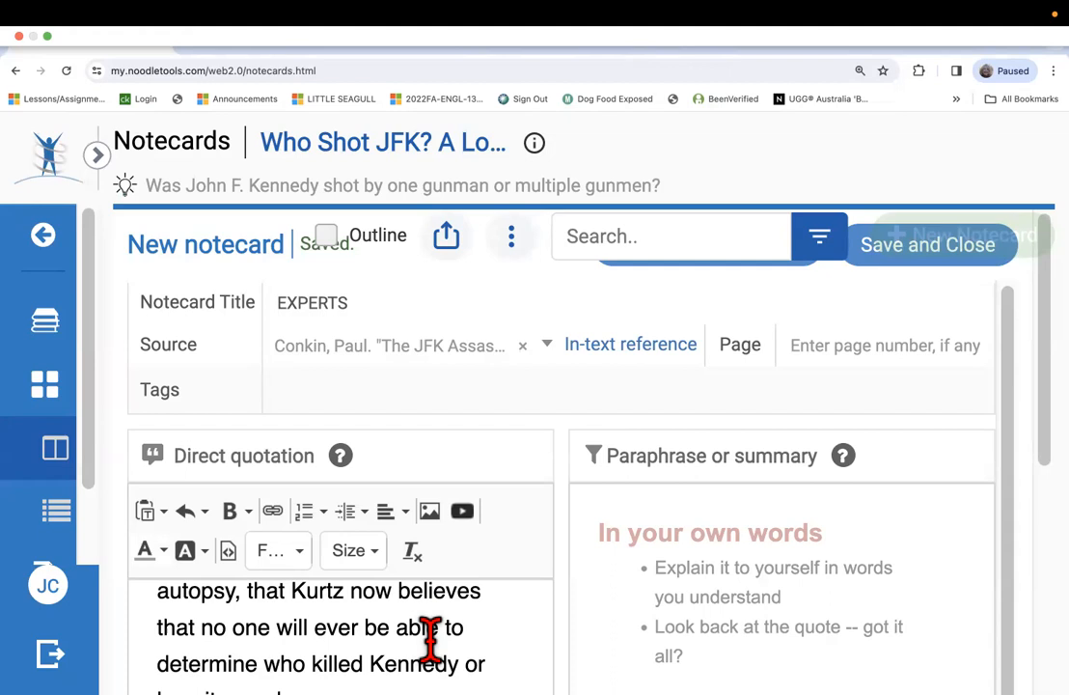
scroll(473, 632, down, 4)
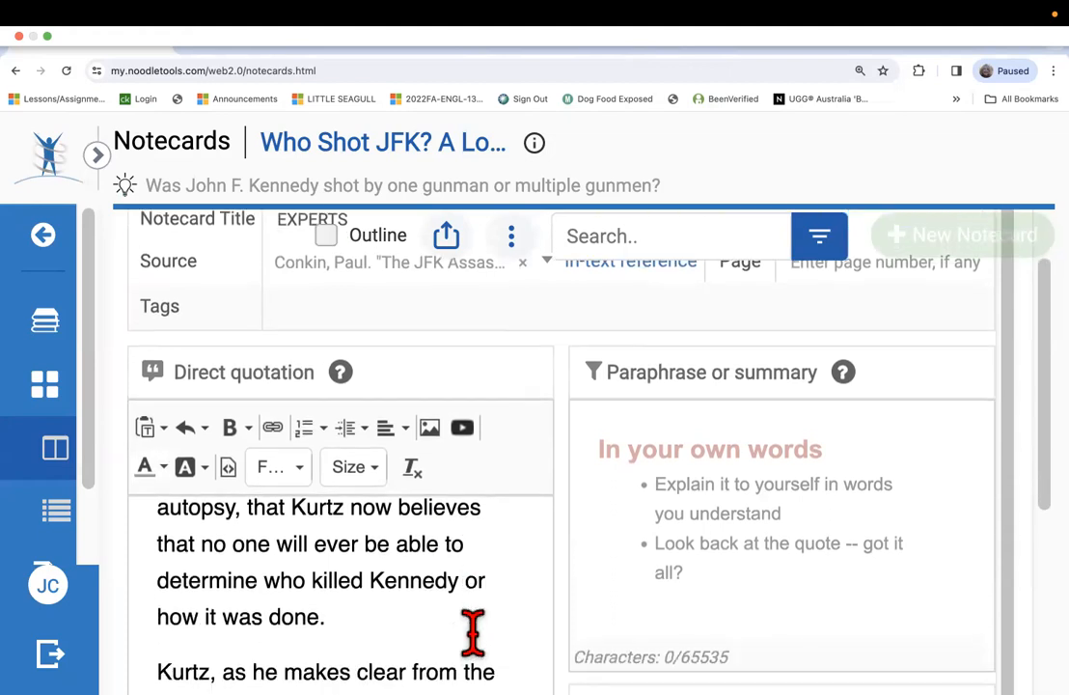
scroll(473, 632, down, 3)
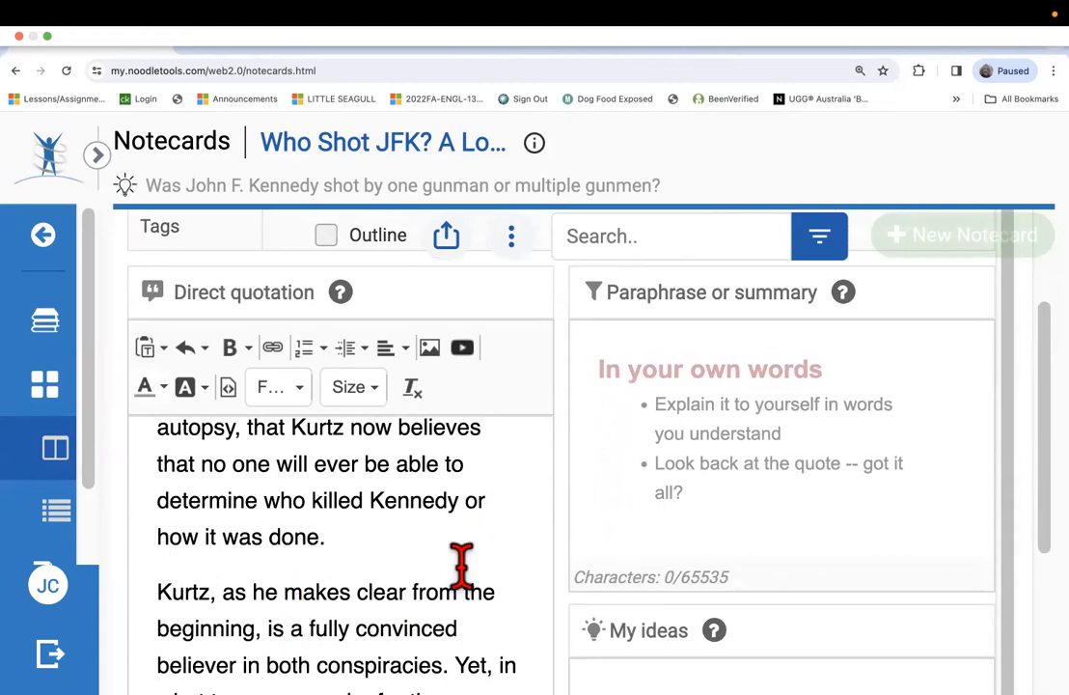
scroll(456, 571, down, 1)
scroll(451, 571, down, 2)
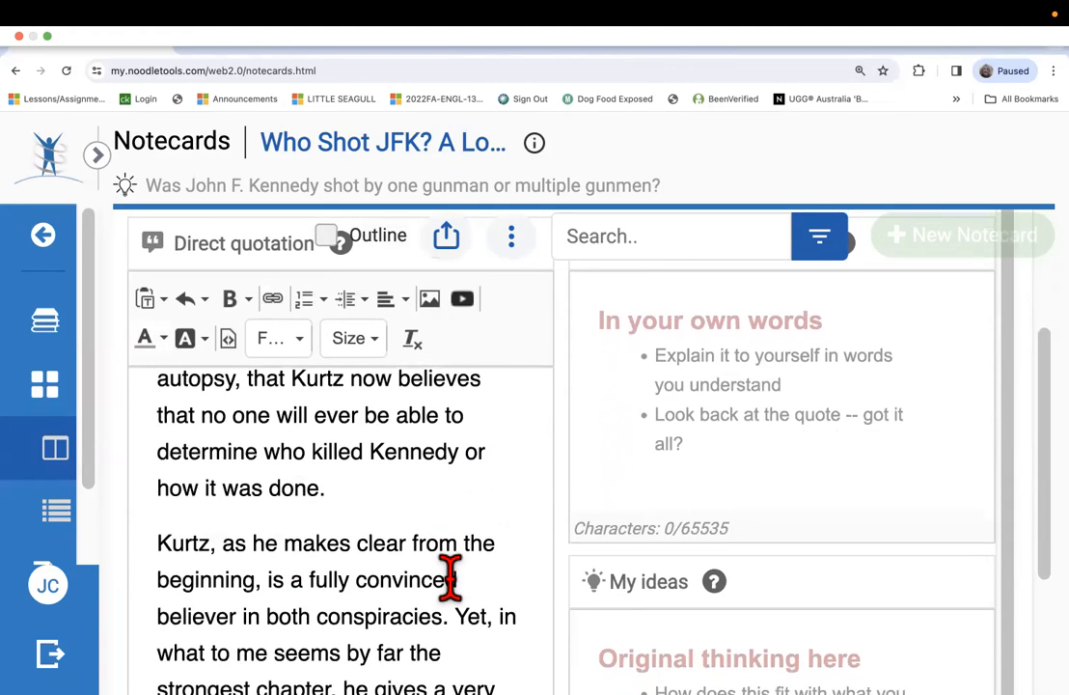
scroll(451, 573, down, 2)
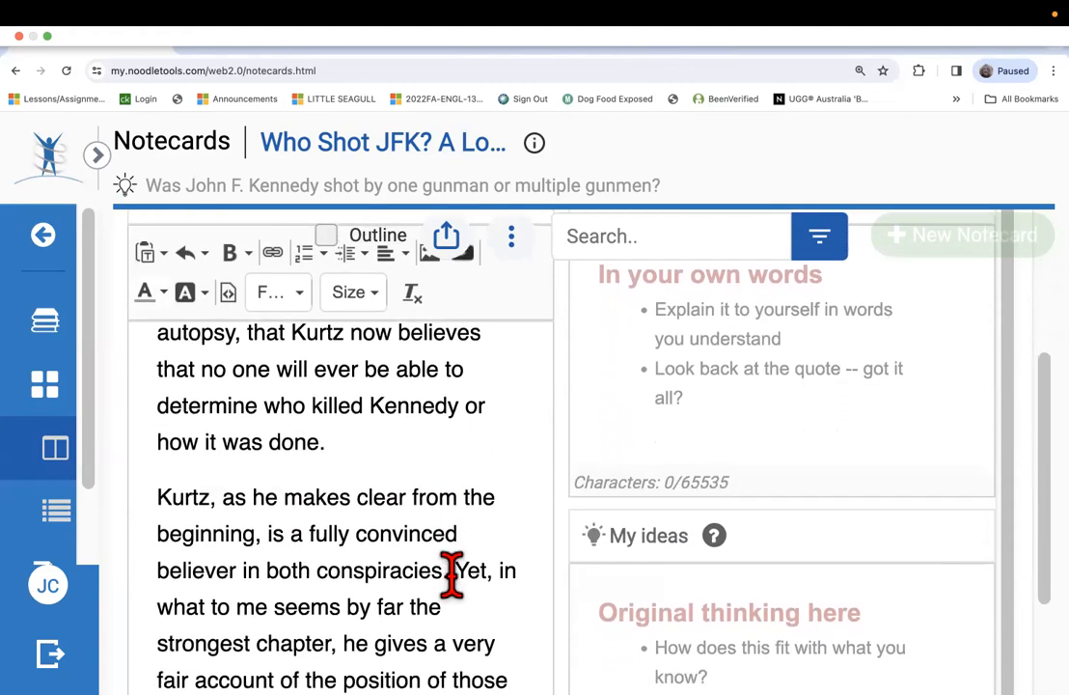
Remove the quotation's last sentence, starting at "Yet, in what to me seems", and end the text with conspiracies" (13).
drag(458, 571, 508, 687)
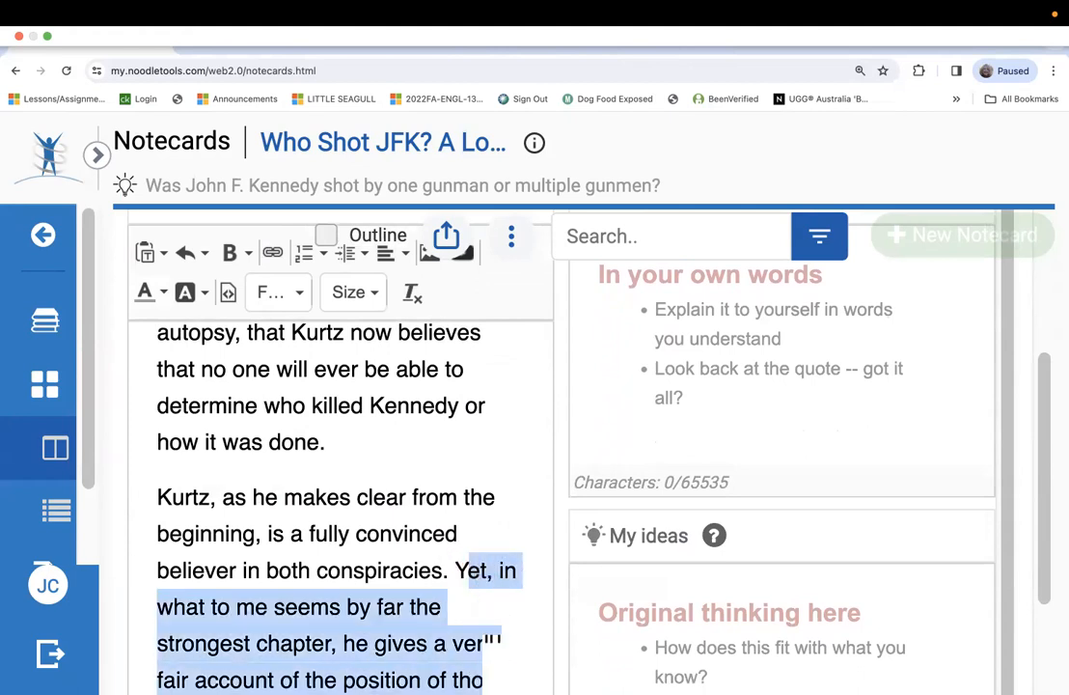
text(\)
scroll(393, 618, down, 3)
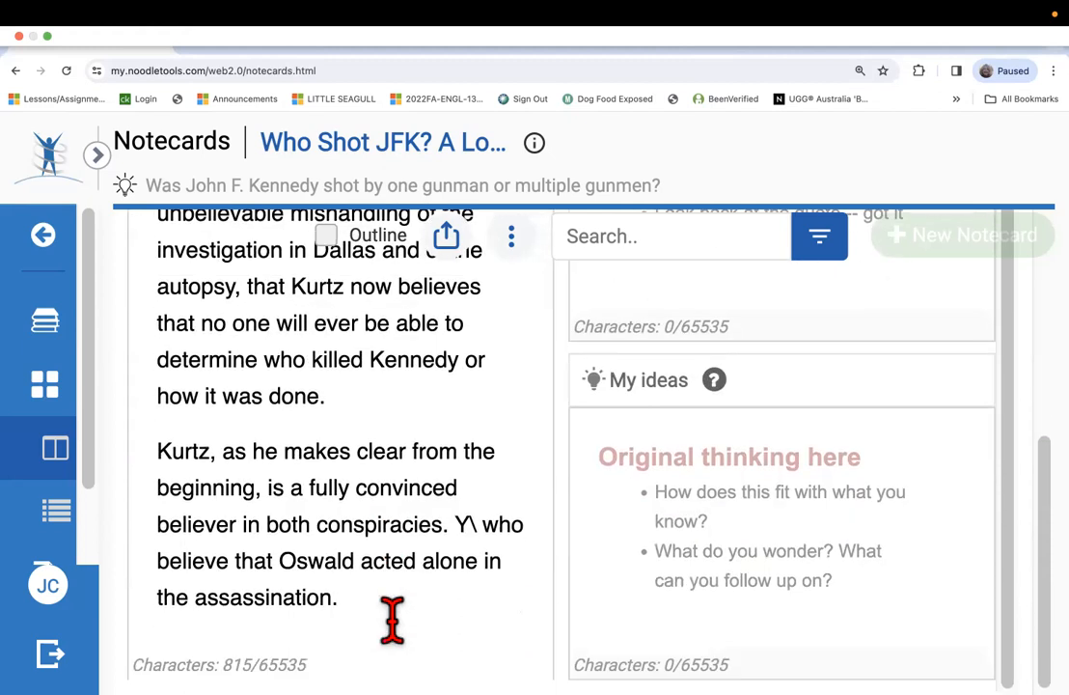
drag(457, 526, 494, 596)
key(BackSpace)
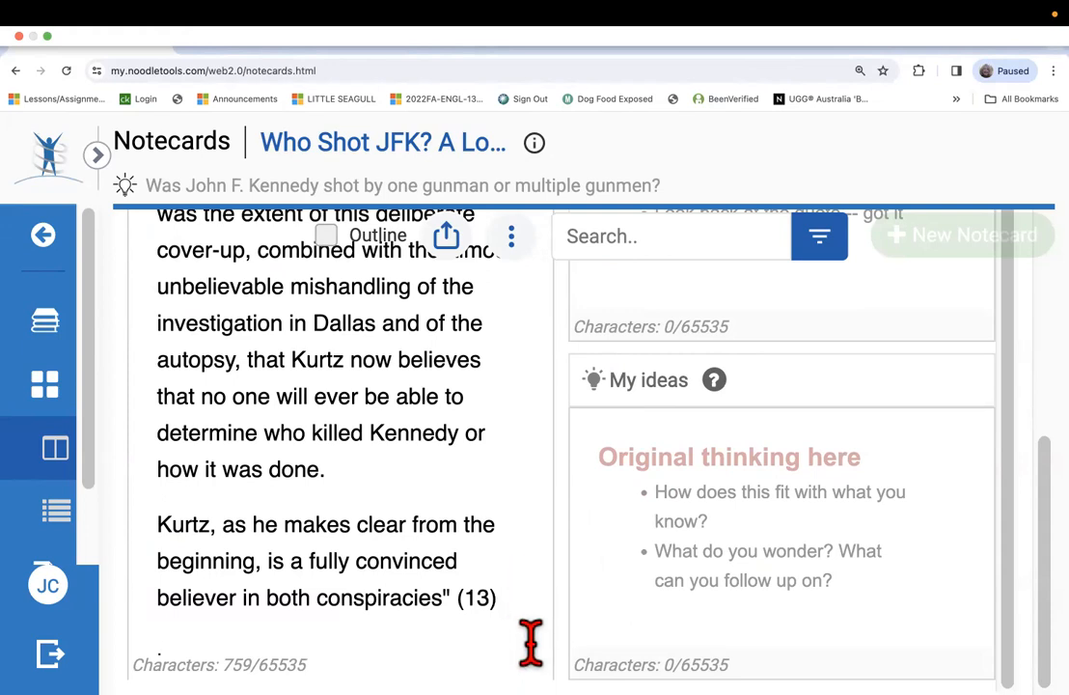
text(.)
Review the shortened direct quotation from its opening quotation mark through the closing "(13)" citation.
scroll(503, 578, up, 5)
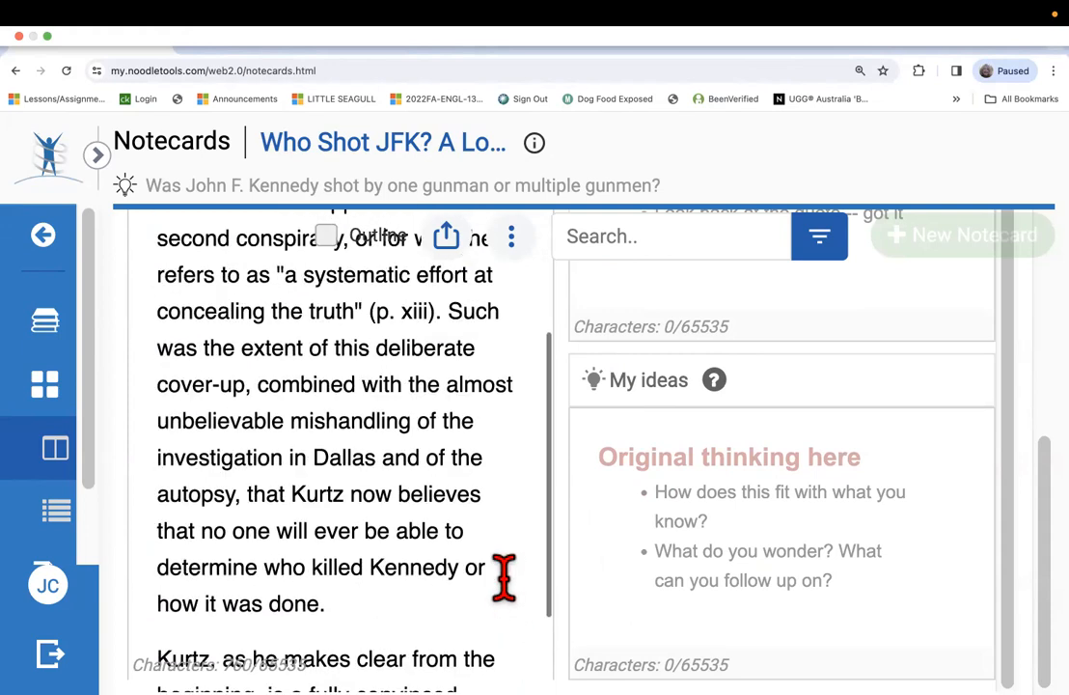
scroll(504, 578, up, 10)
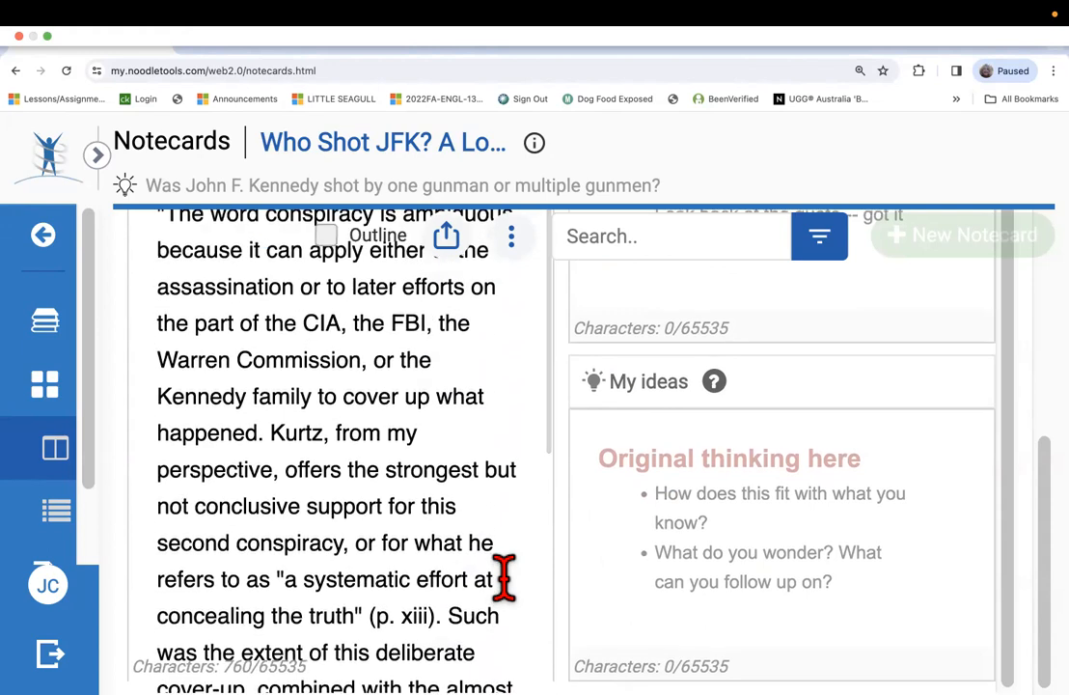
scroll(503, 578, up, 5)
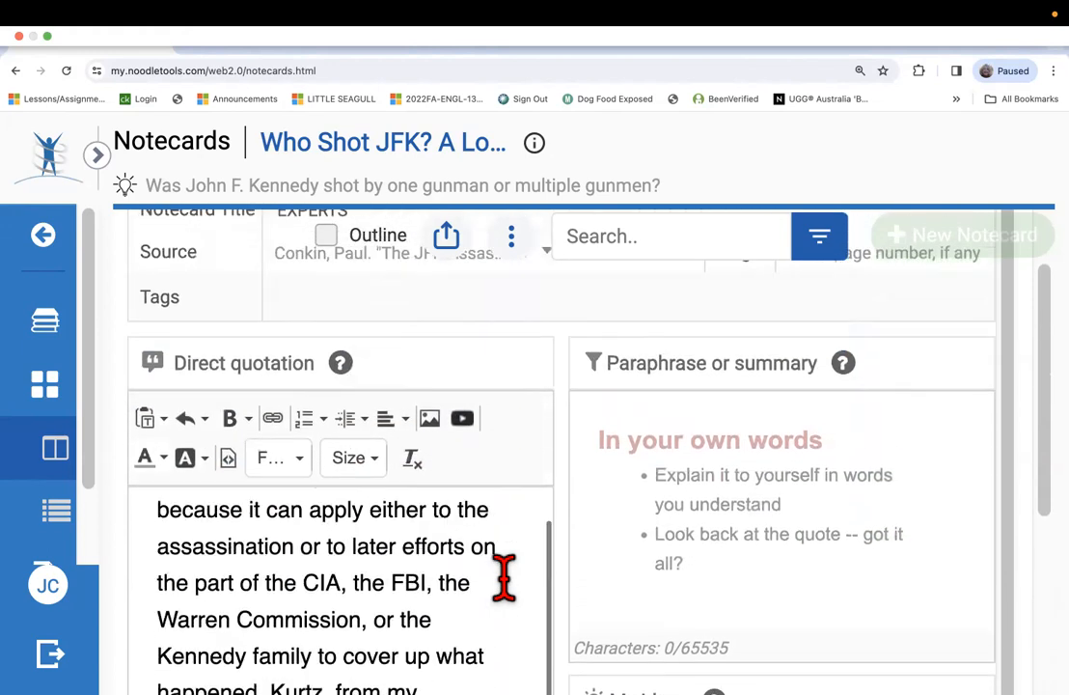
scroll(504, 578, up, 2)
scroll(504, 578, down, 4)
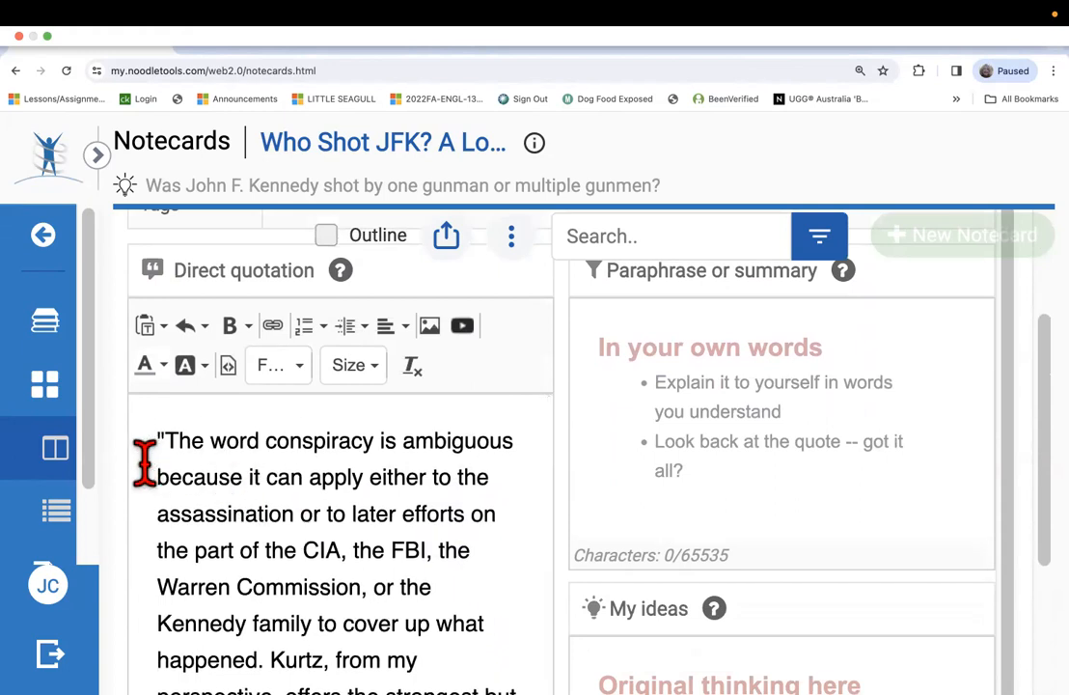
drag(165, 446, 463, 693)
scroll(433, 519, down, 5)
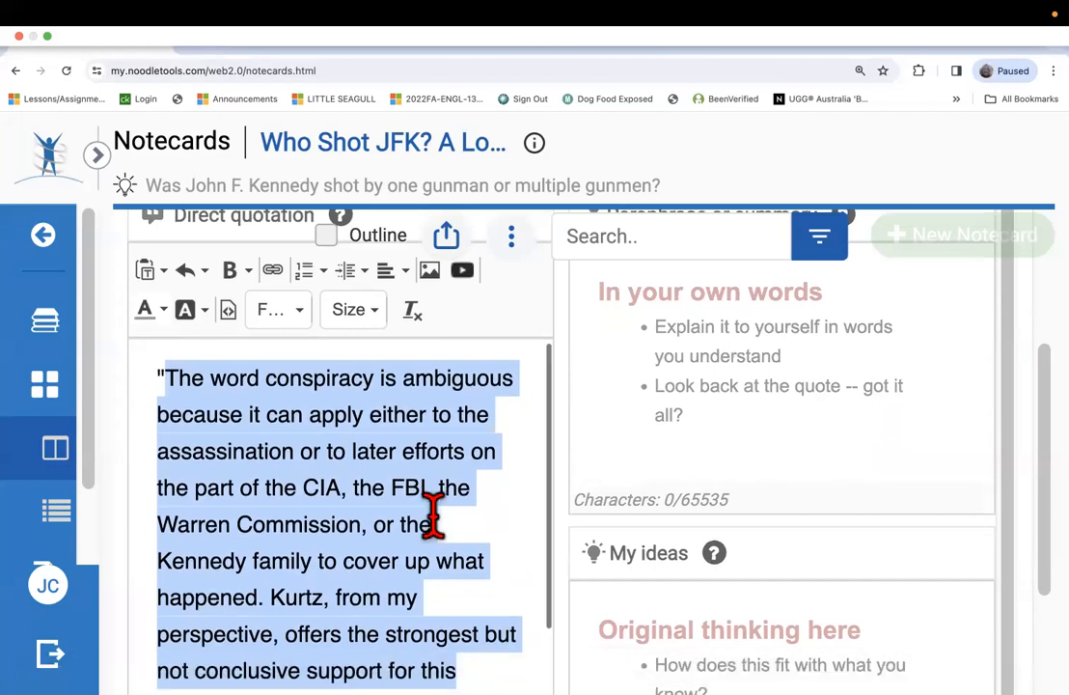
scroll(432, 518, down, 1)
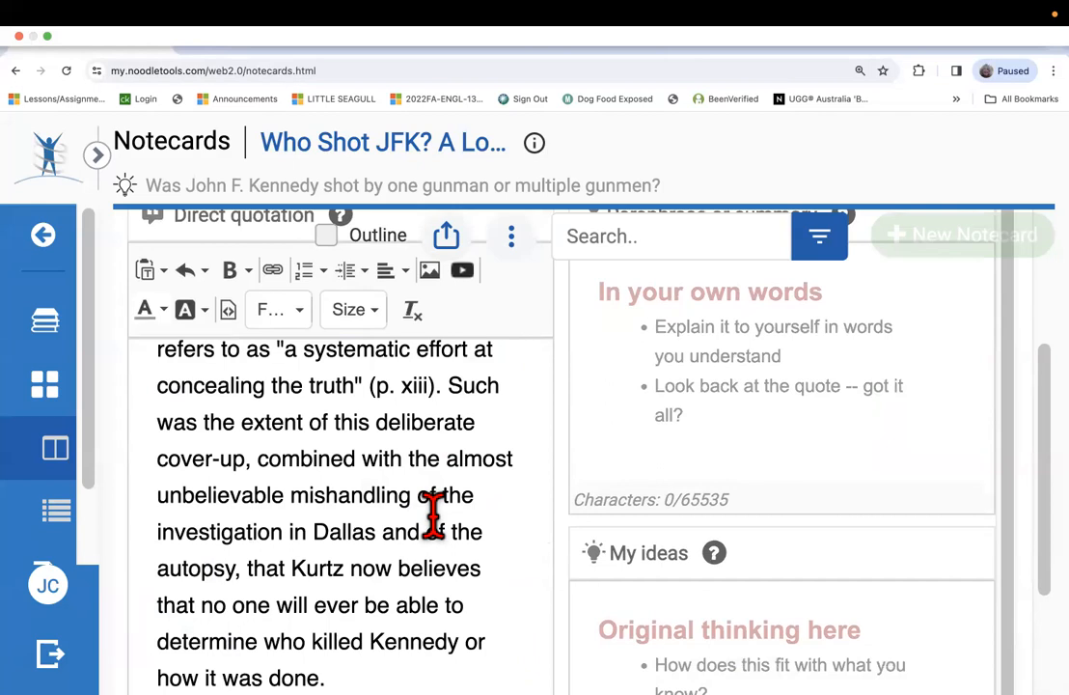
scroll(432, 512, down, 1)
scroll(433, 511, up, 3)
scroll(448, 608, down, 3)
scroll(448, 598, down, 5)
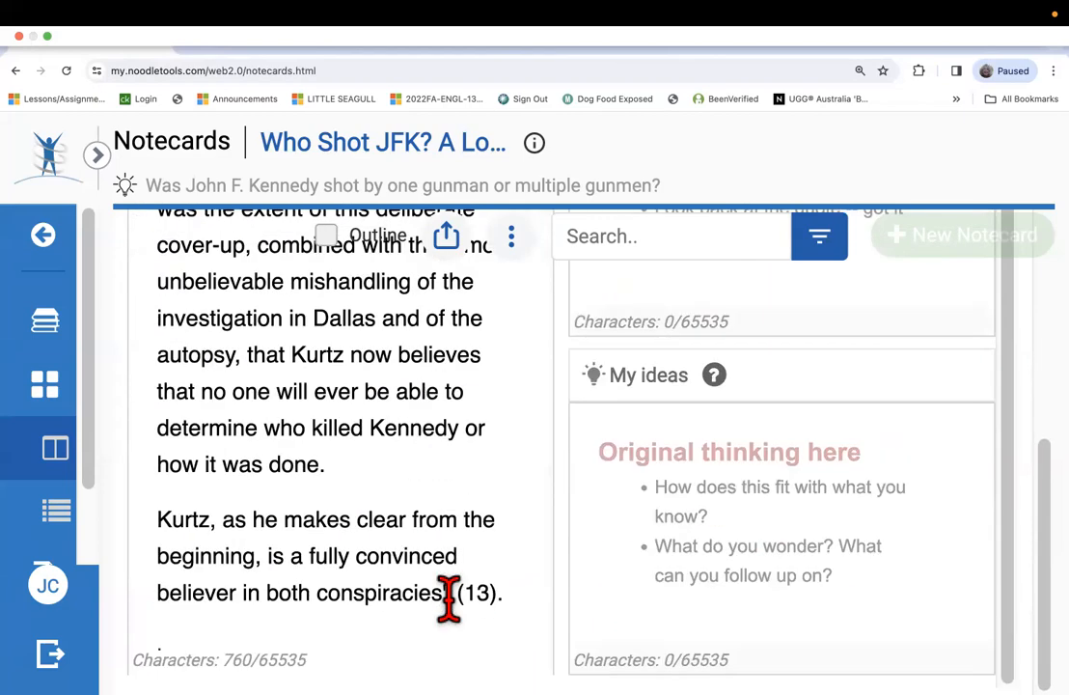
scroll(449, 598, up, 10)
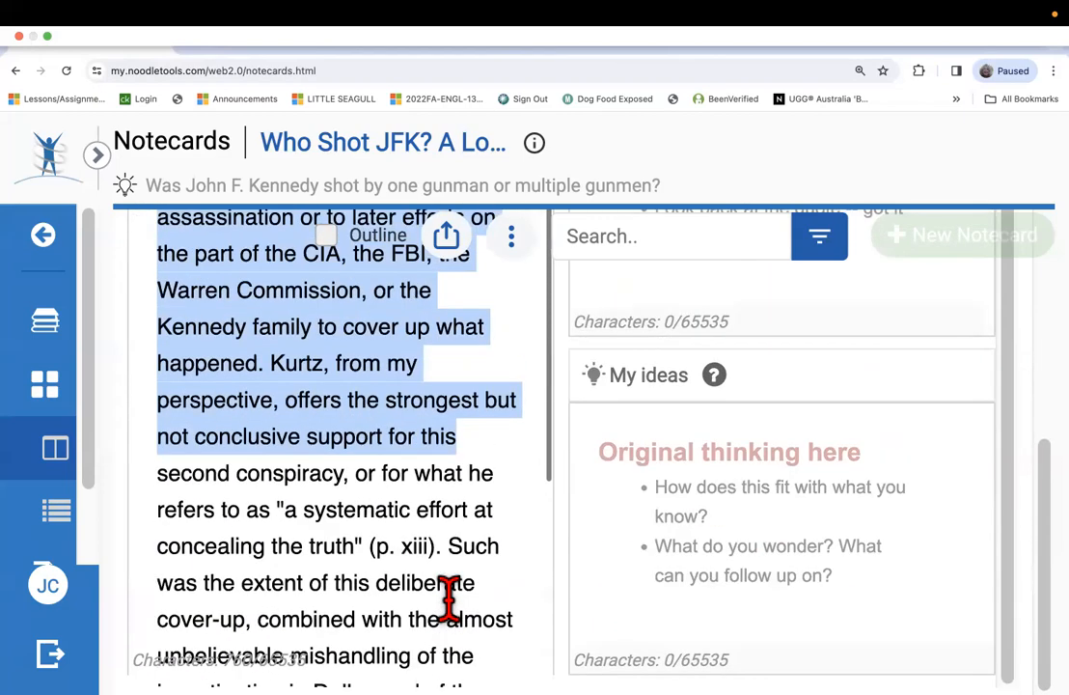
scroll(448, 598, up, 1)
click(409, 482)
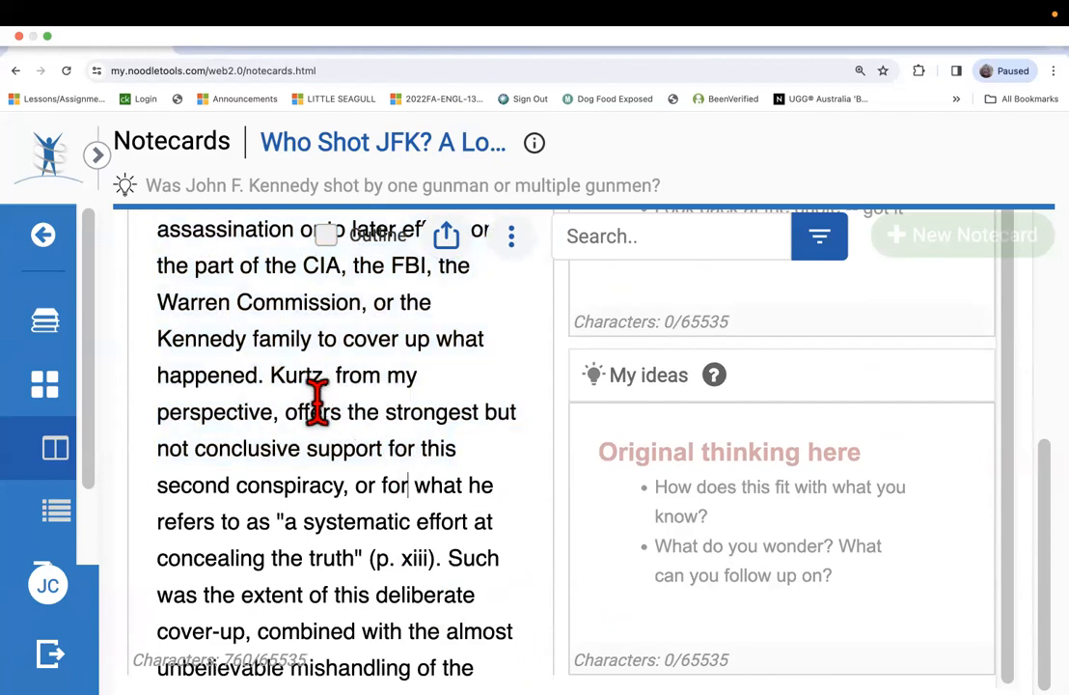
Copy the direct quotation's sentence from "Such was the extent" through "how it was done.".
scroll(349, 518, down, 4)
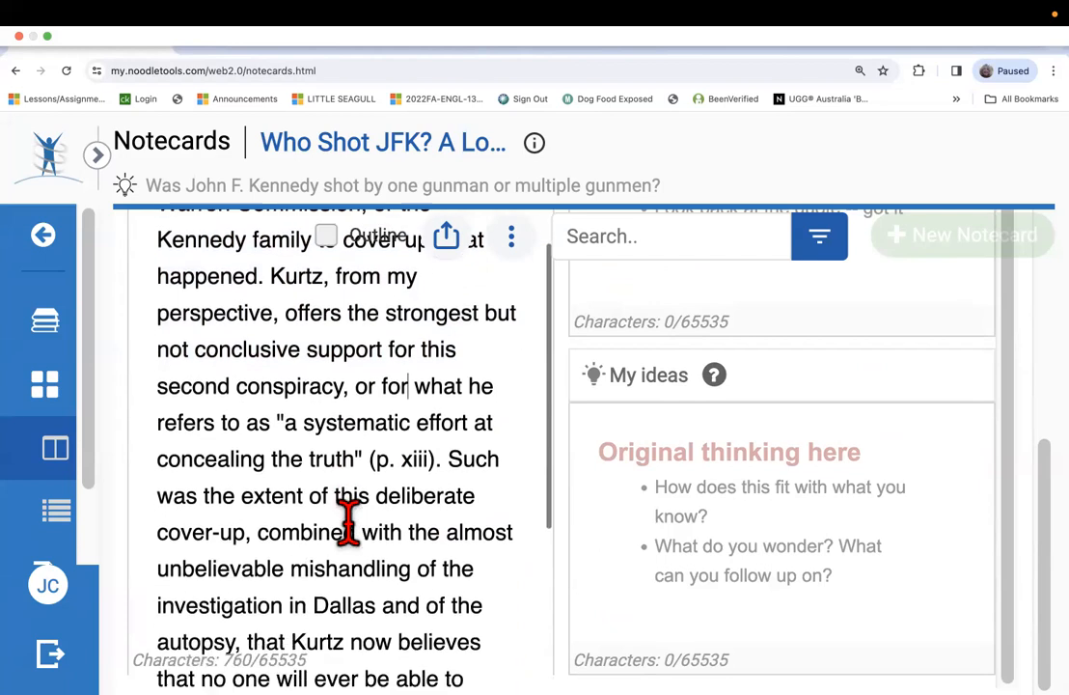
scroll(349, 521, down, 3)
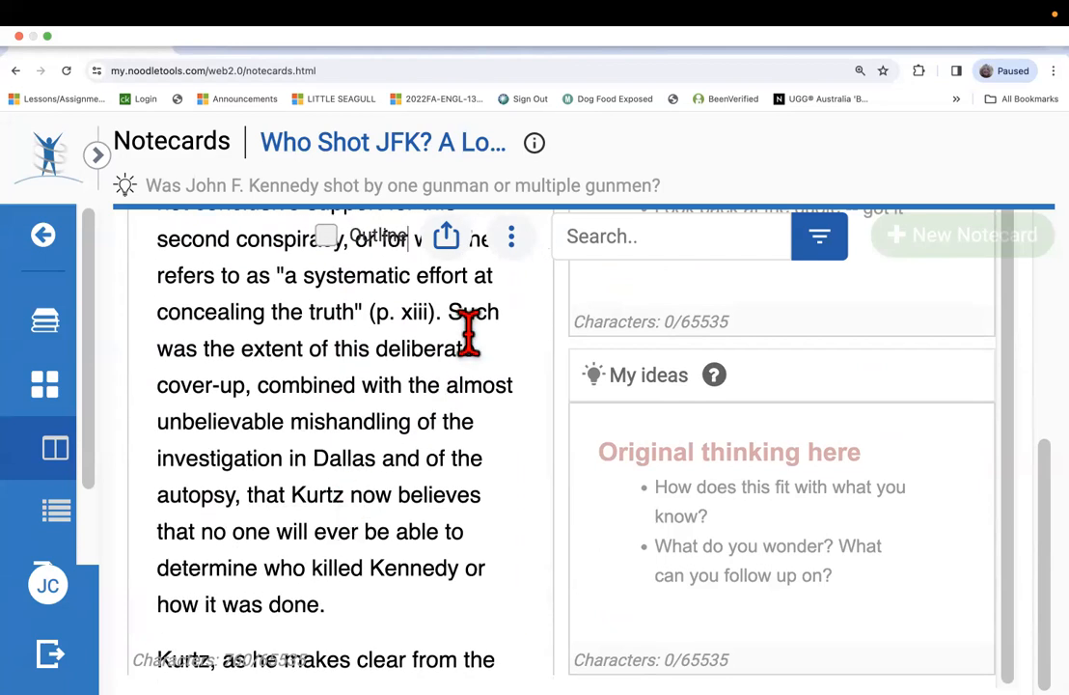
drag(453, 318, 491, 614)
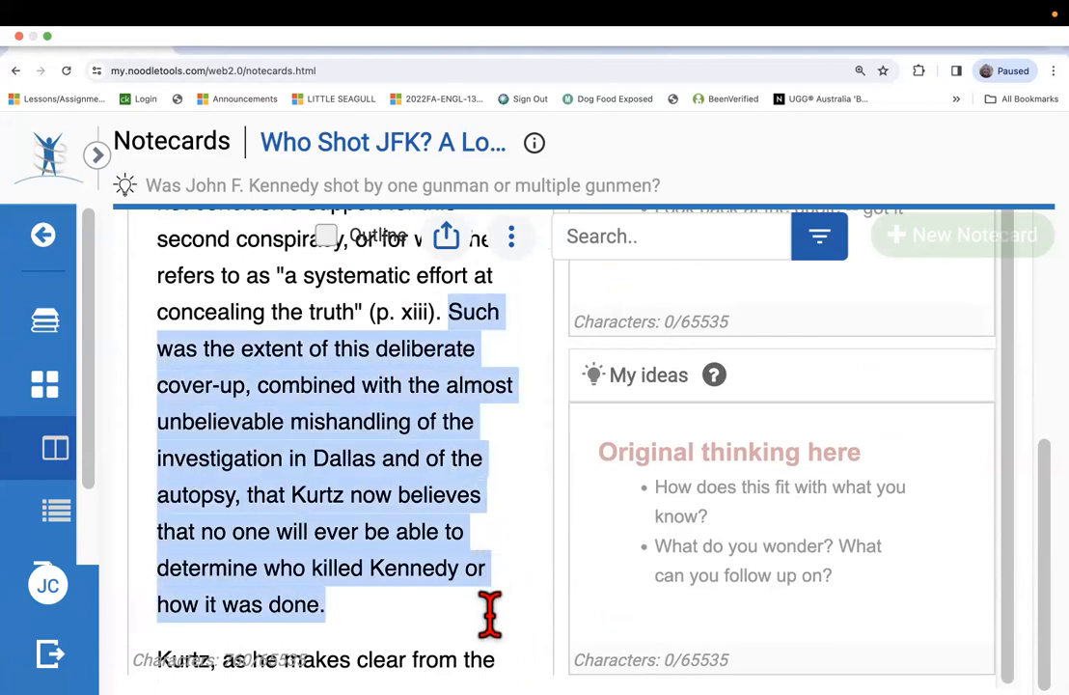
right_click(408, 494)
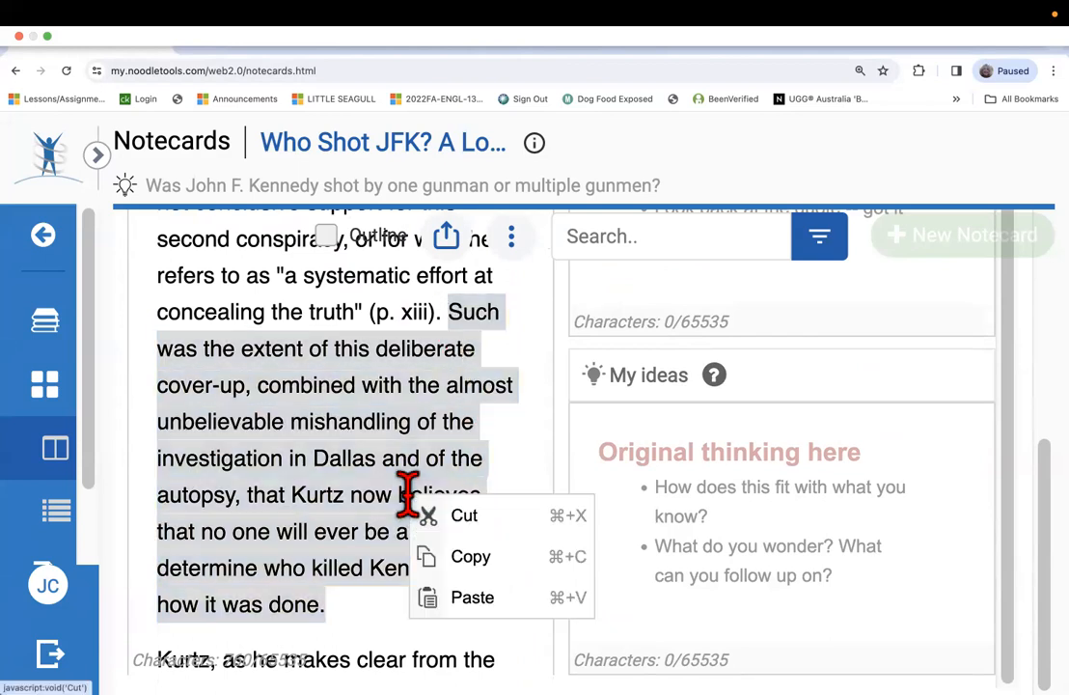
click(471, 556)
Switch to Word, create a new blank document and expand its window to full screen.
mouse_move(125, 673)
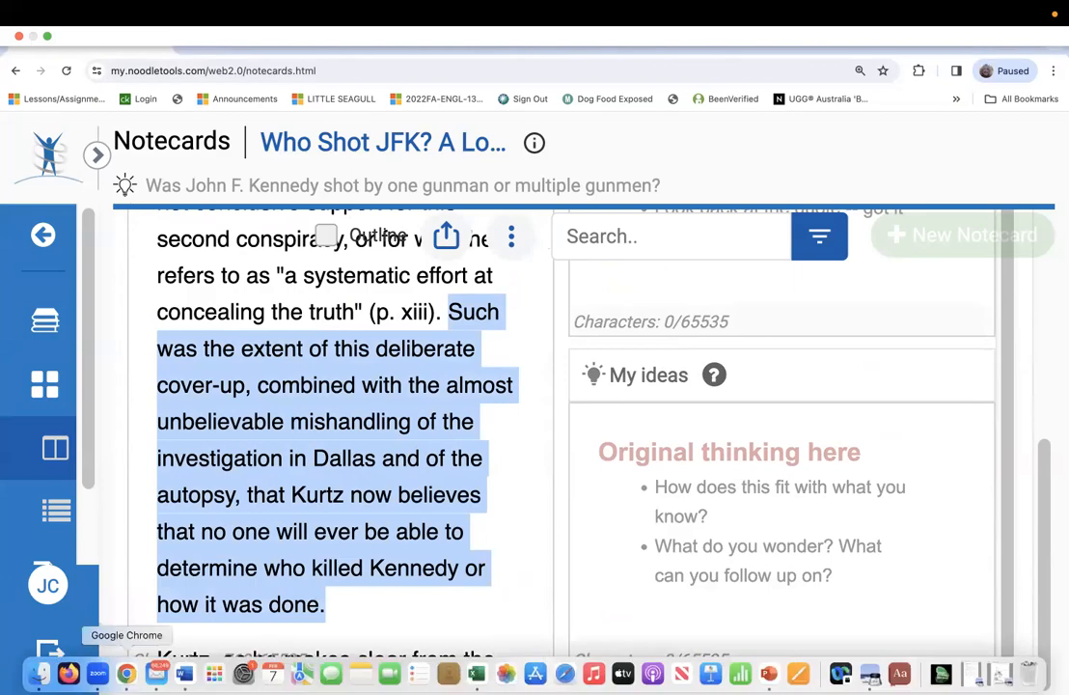
click(184, 673)
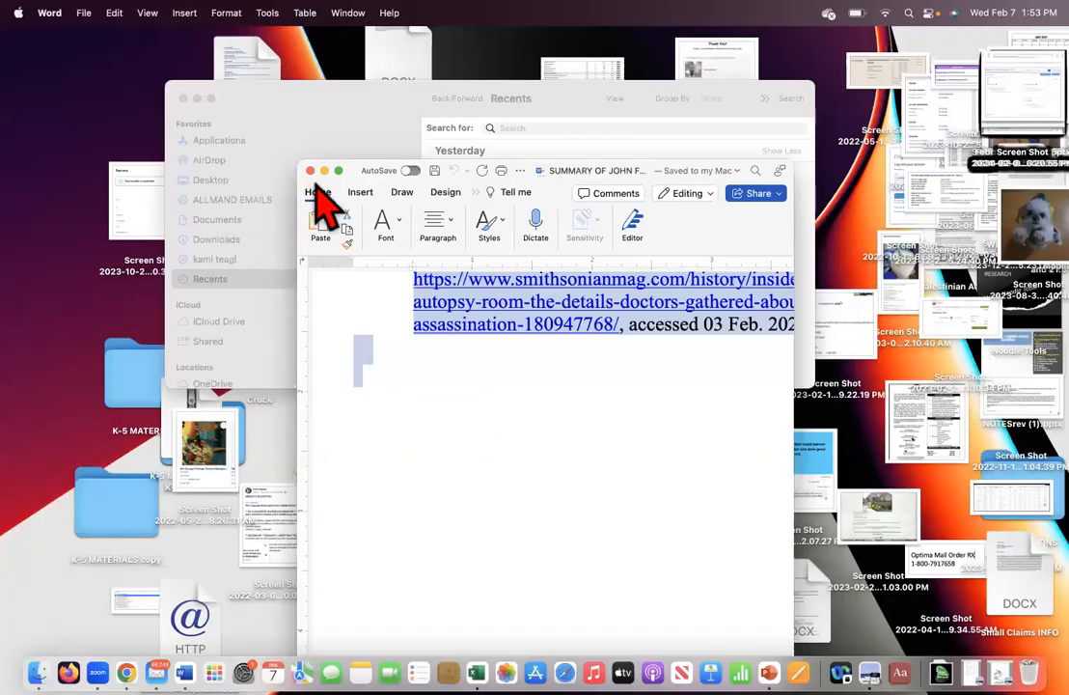
drag(319, 177, 321, 176)
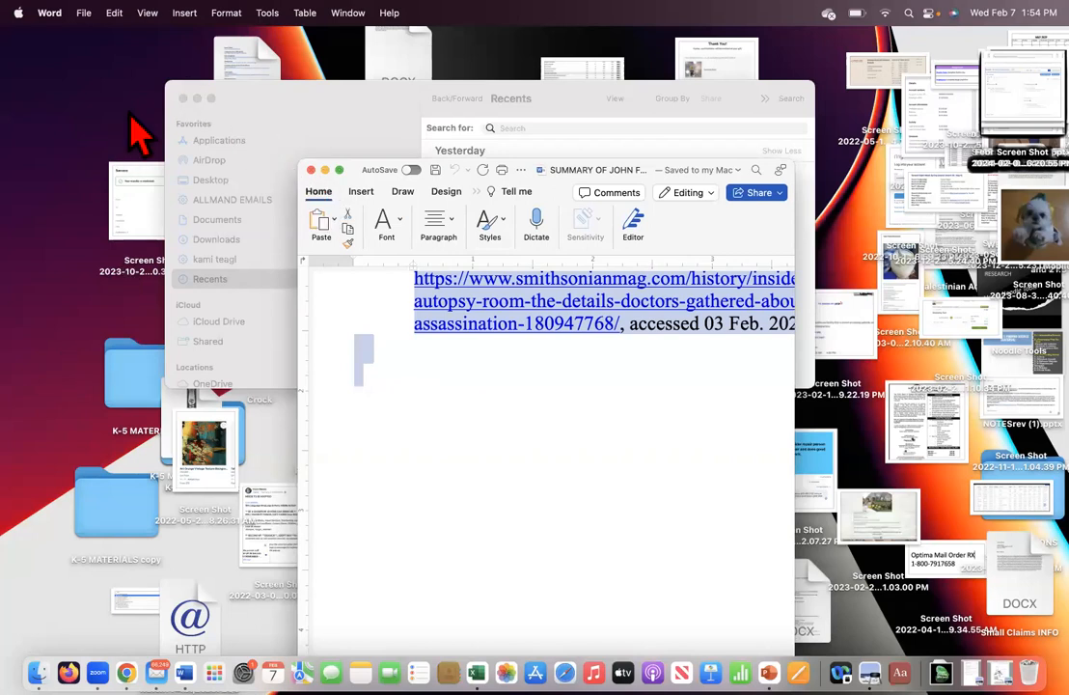
click(83, 12)
mouse_move(114, 13)
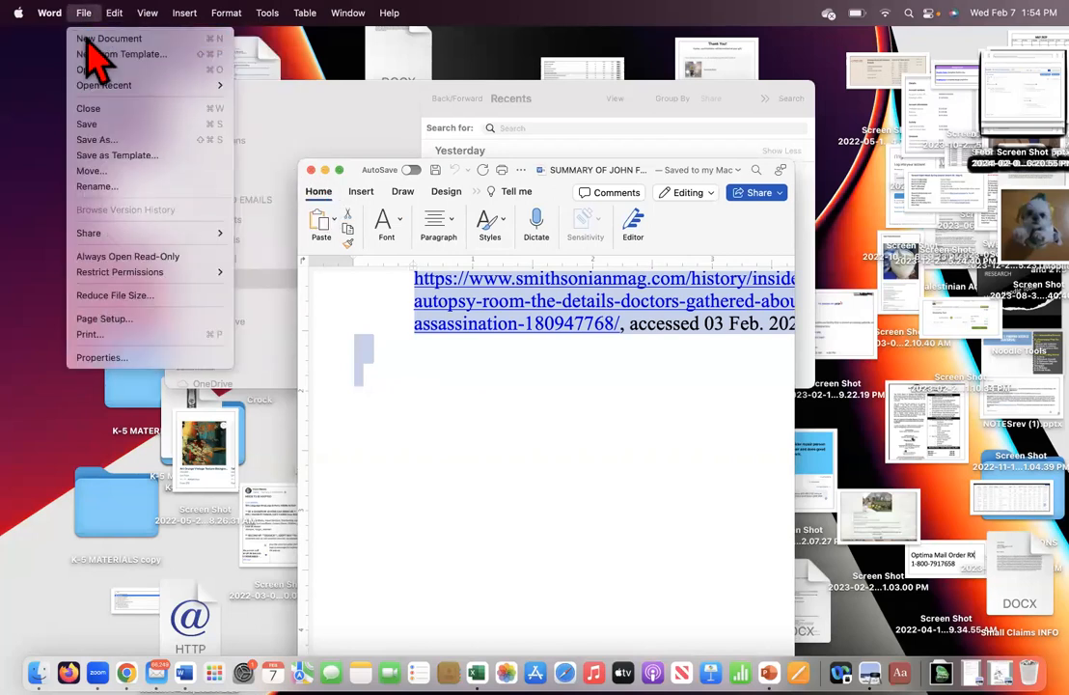
click(97, 39)
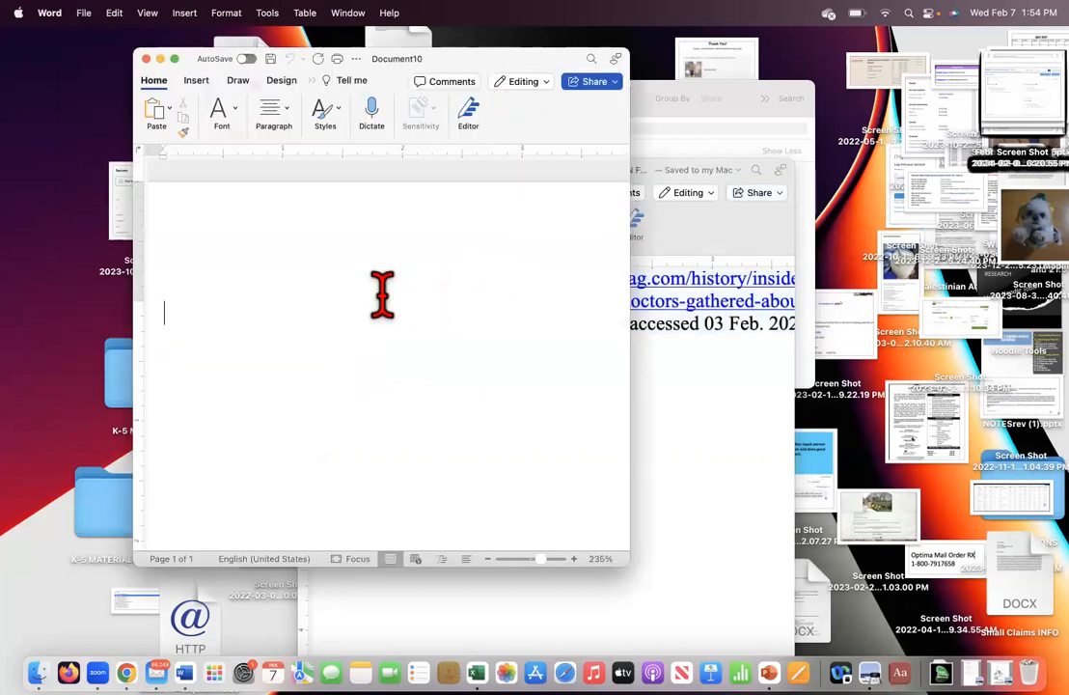
click(175, 59)
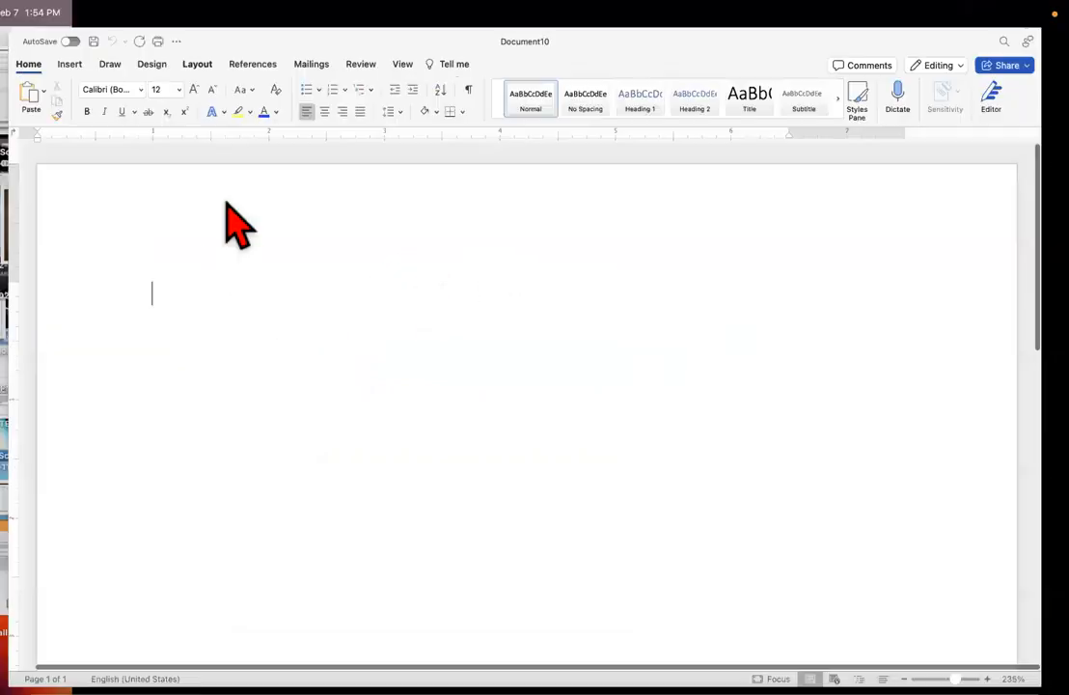
Paste the copied "Such was the extent" sentence into the blank document.
right_click(280, 349)
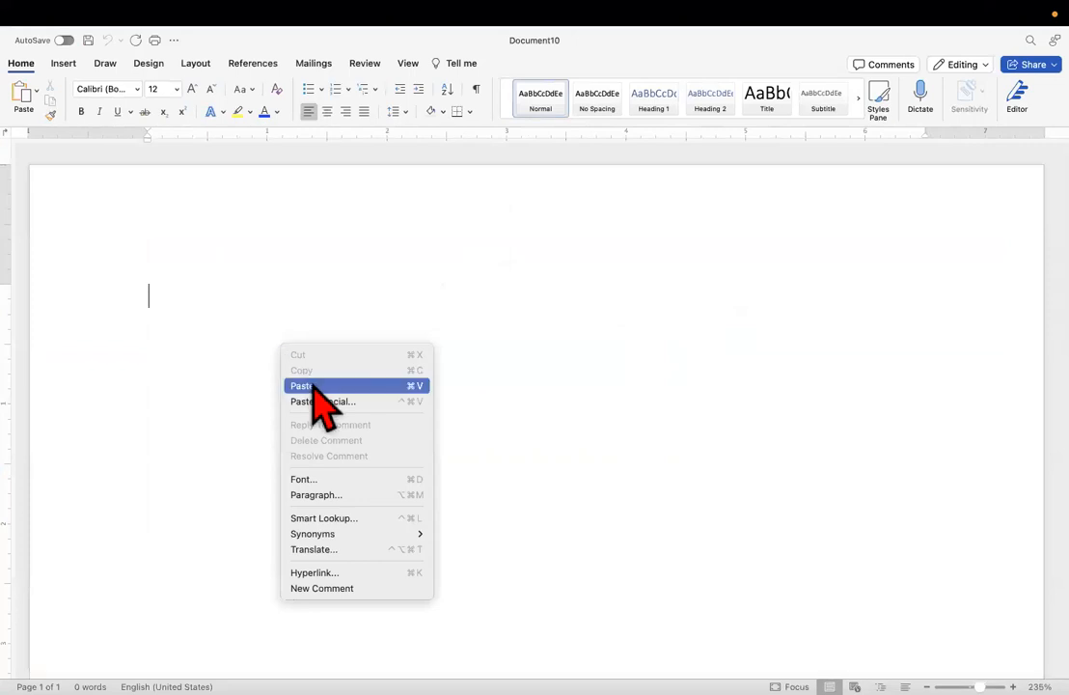
click(310, 385)
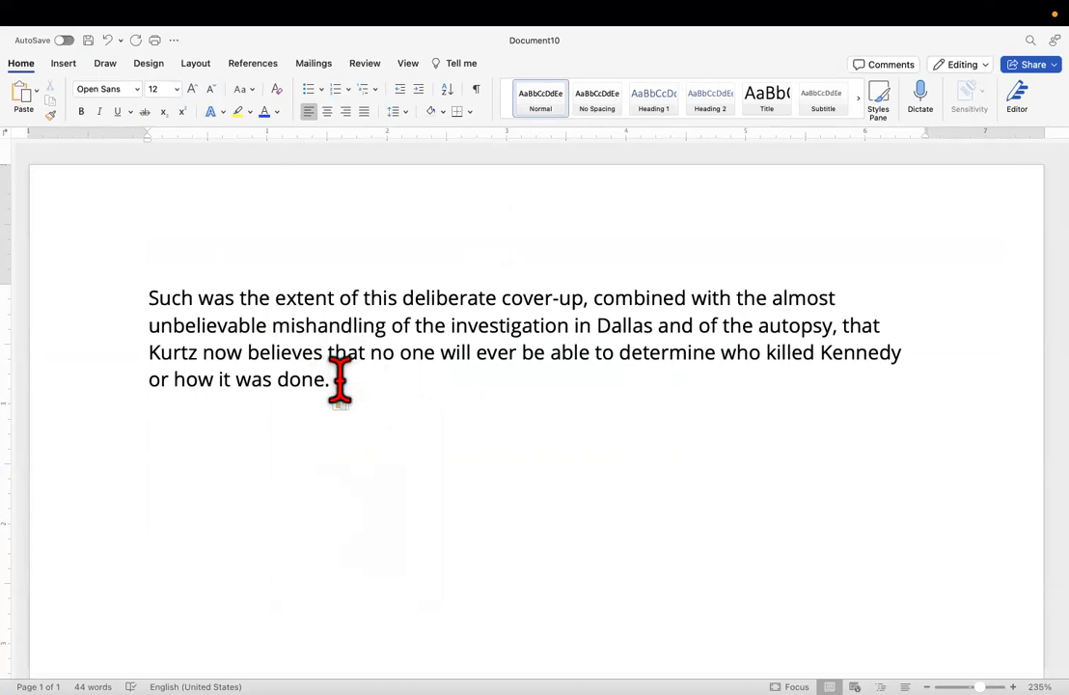
scroll(374, 384, down, 1)
scroll(378, 389, up, 1)
scroll(377, 388, down, 2)
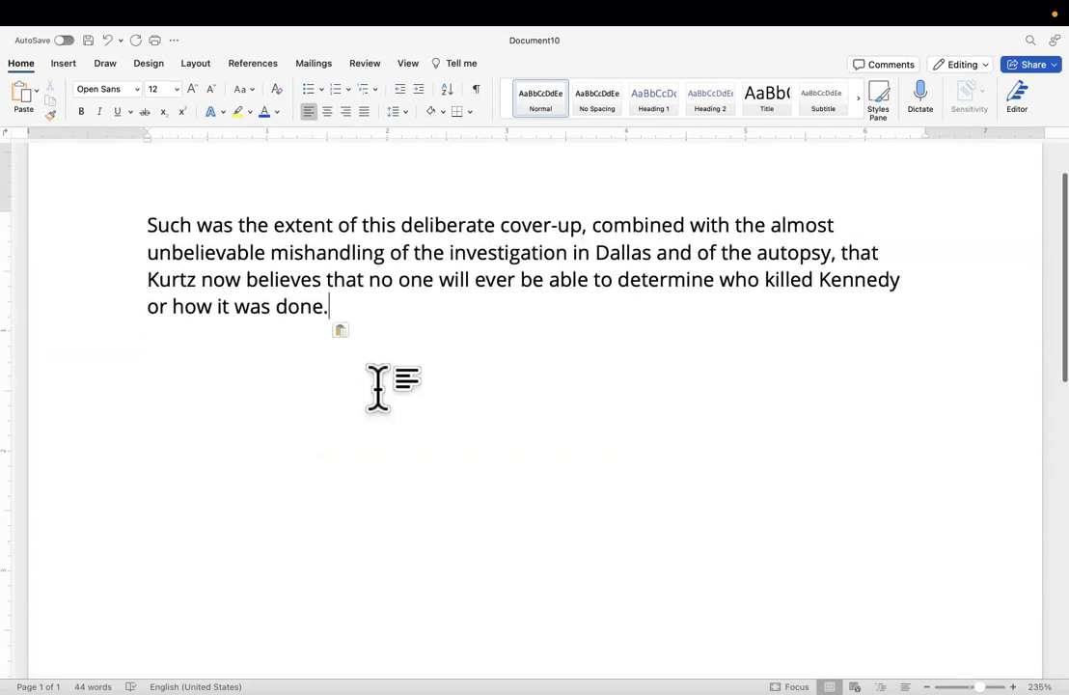
scroll(377, 388, down, 1)
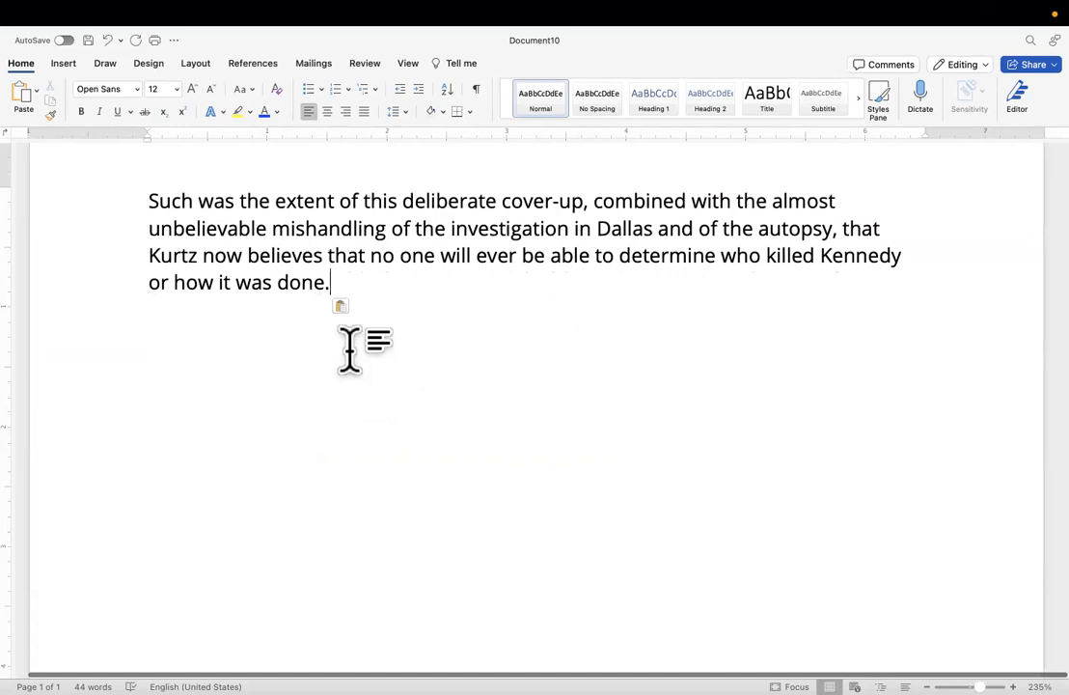
scroll(357, 349, up, 2)
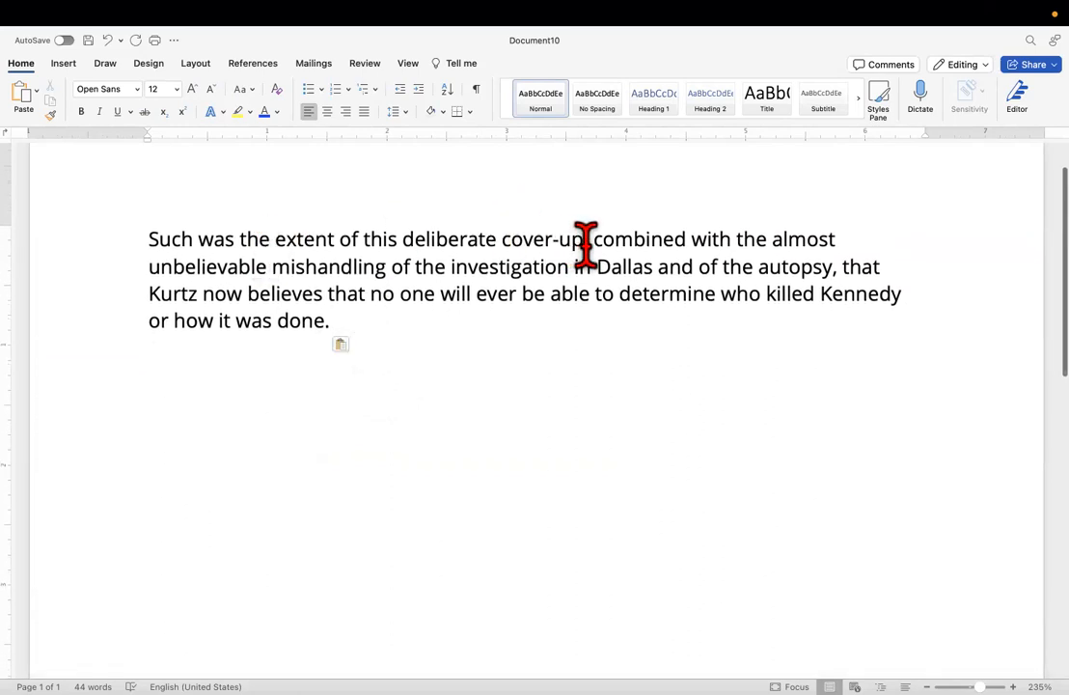
Highlight "deliberate cover-up," and "unbelievable mishandling of the investigation in Dallas" in yellow.
drag(585, 244, 453, 246)
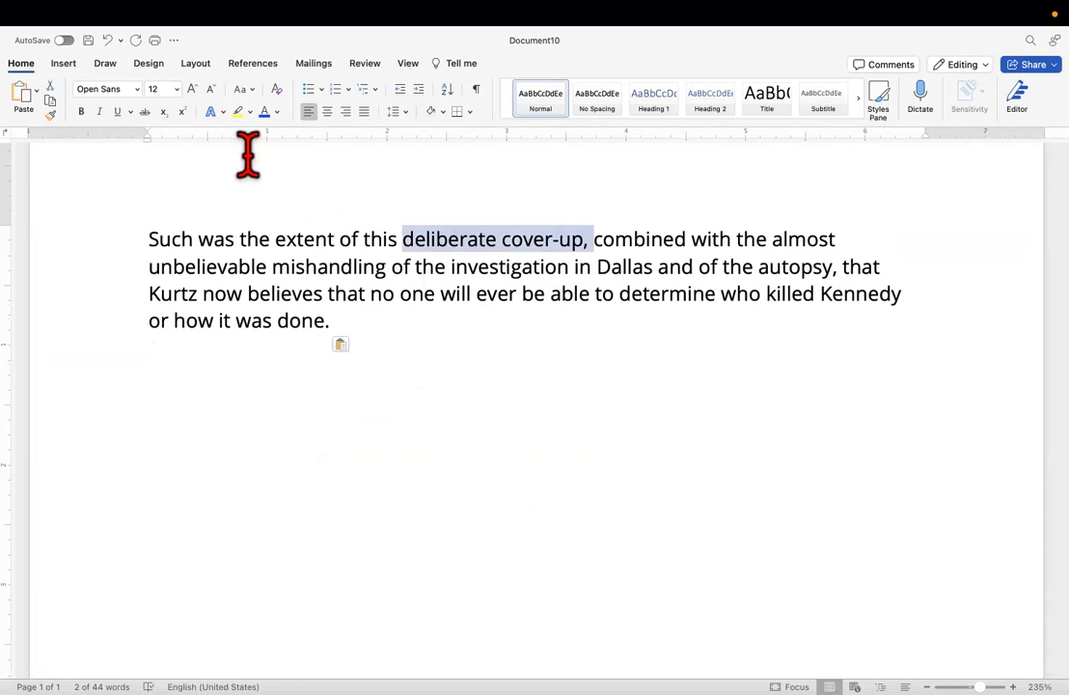
click(239, 112)
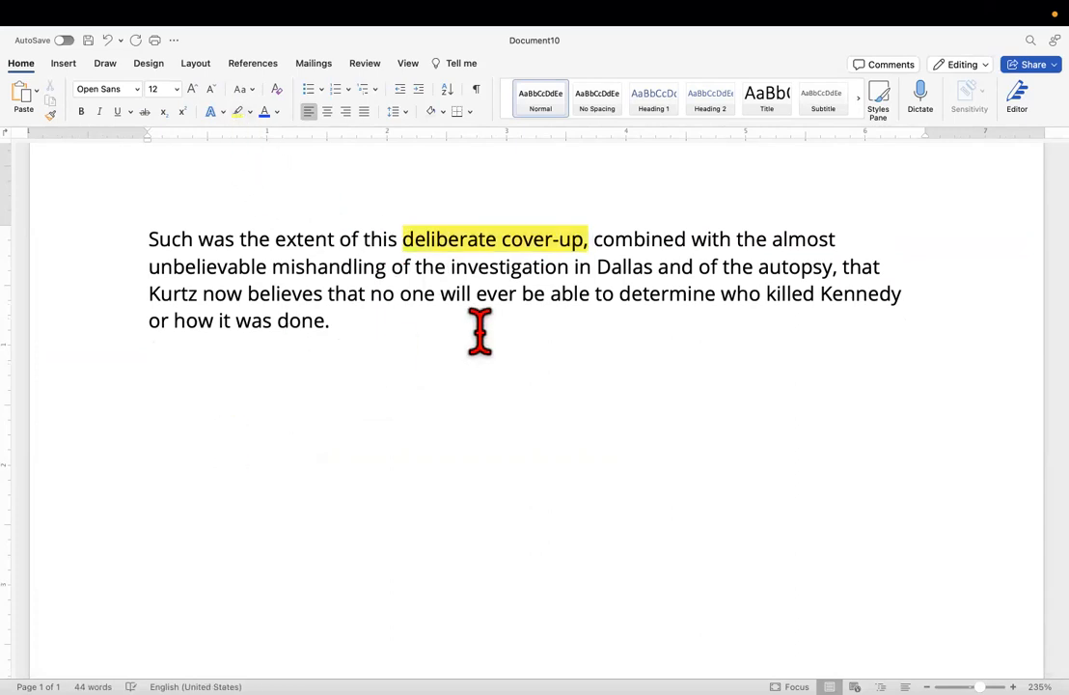
drag(140, 266, 659, 273)
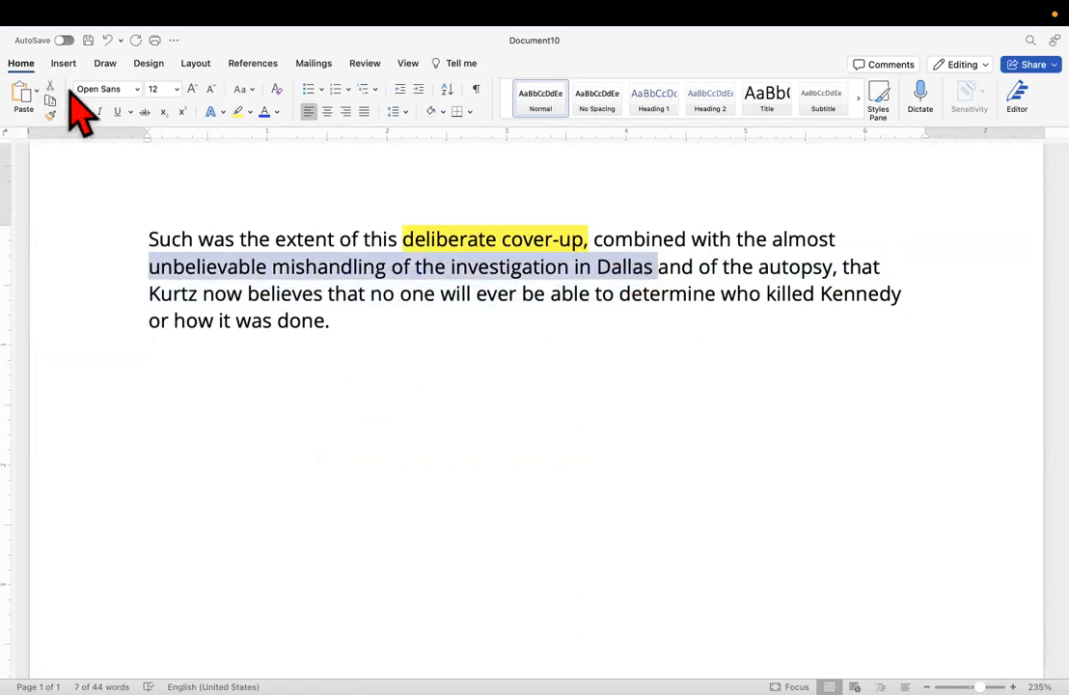
click(241, 113)
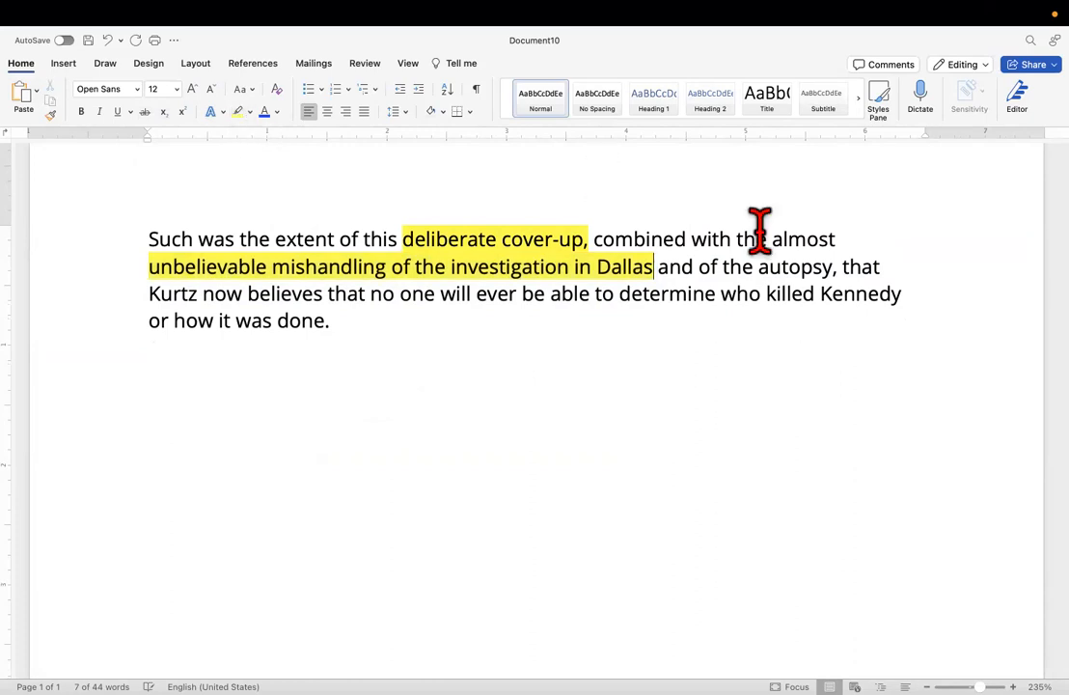
Highlight the phrase "of the autopsy," in yellow, including the whole last word and its comma.
drag(702, 266, 812, 260)
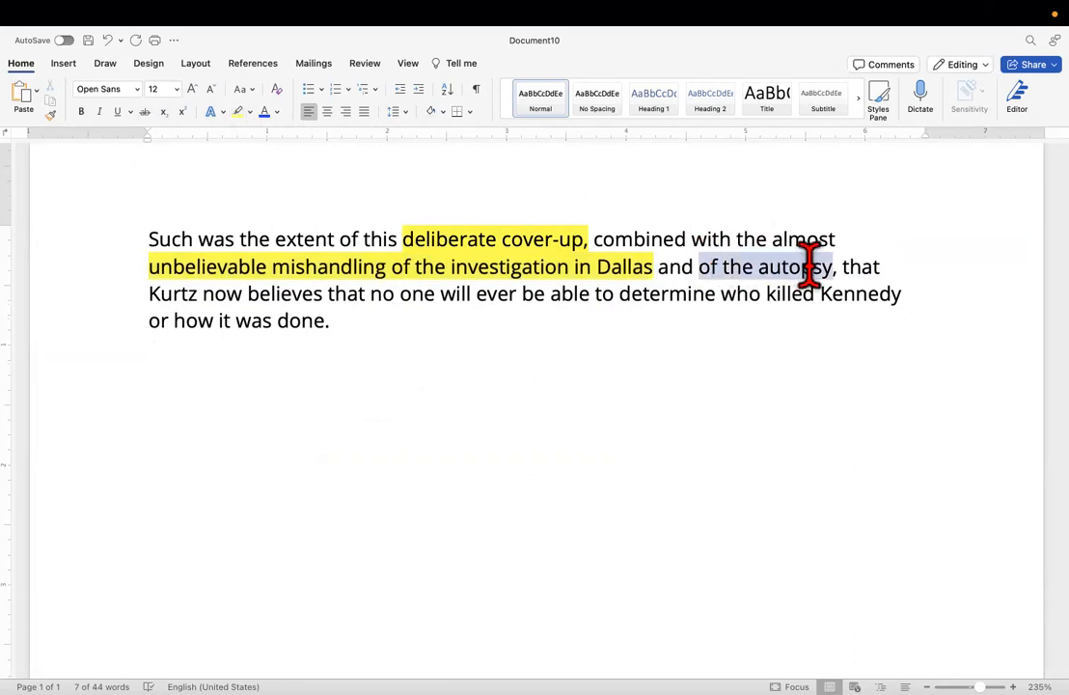
click(238, 113)
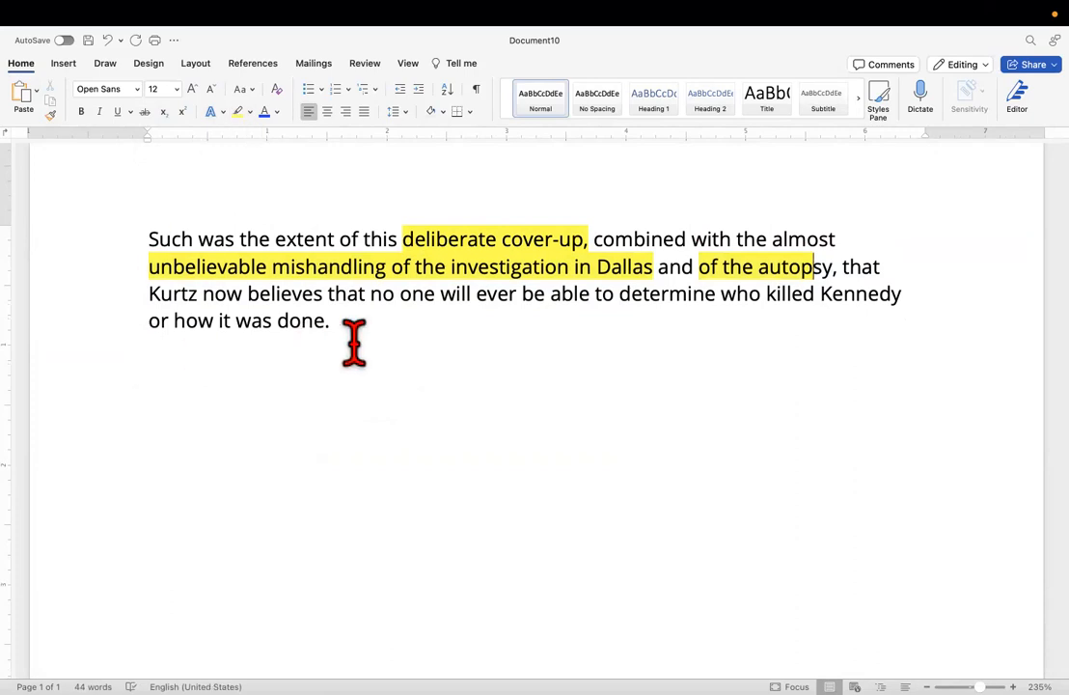
double_click(808, 262)
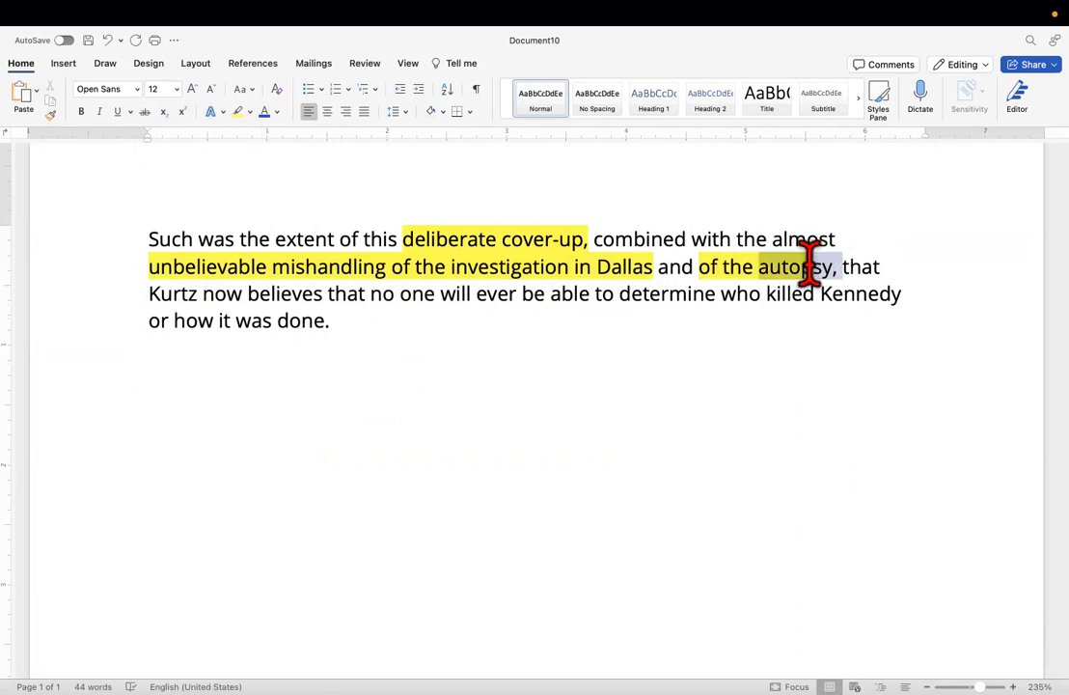
click(238, 113)
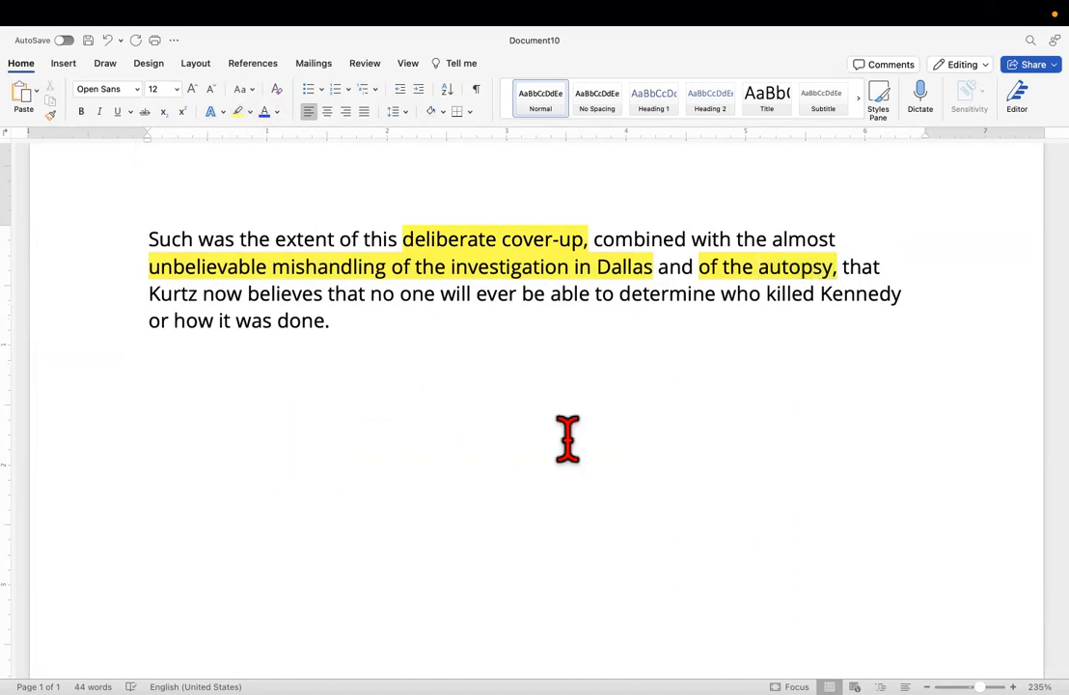
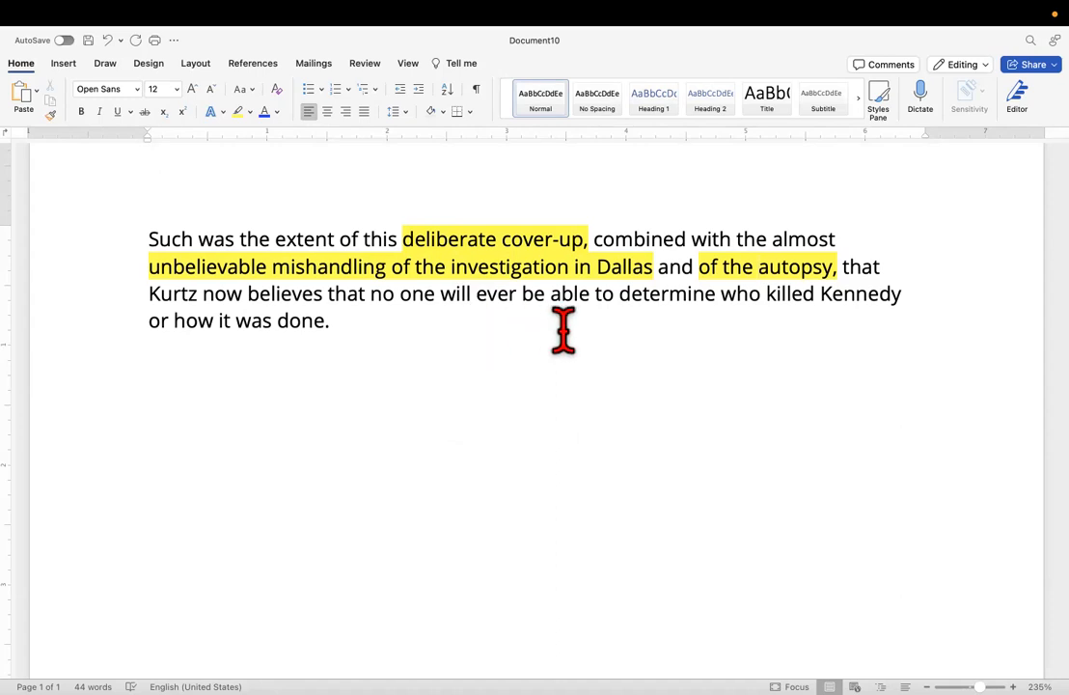
Highlight "no one will ever be able to determine who killed Kennedy or how it was done." in yellow.
drag(370, 294, 640, 358)
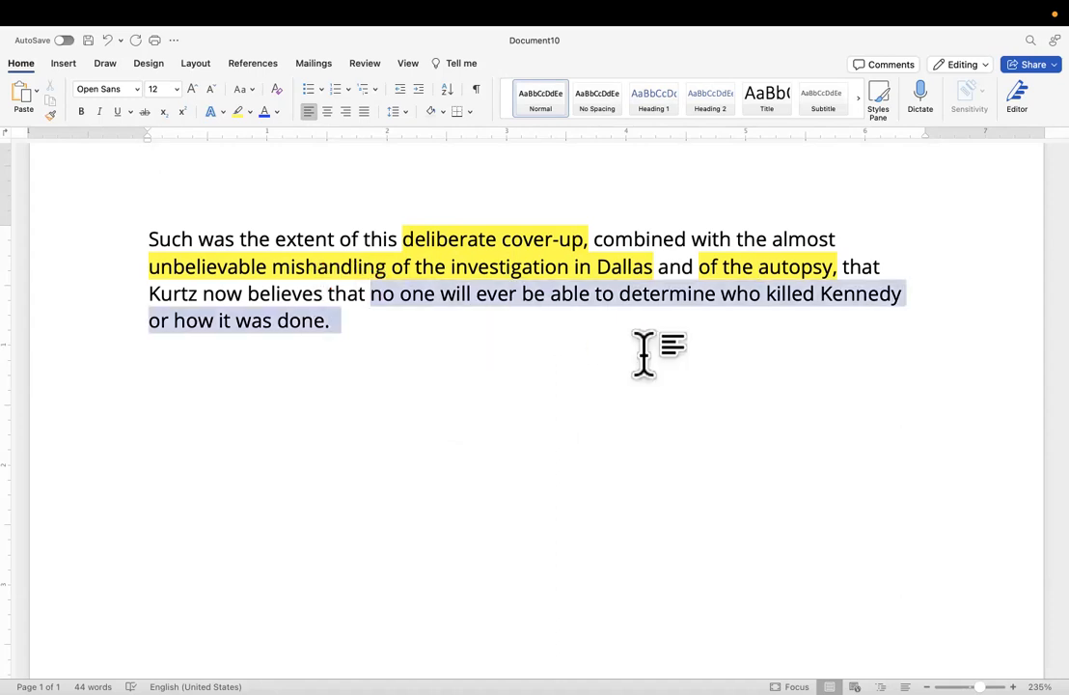
click(238, 113)
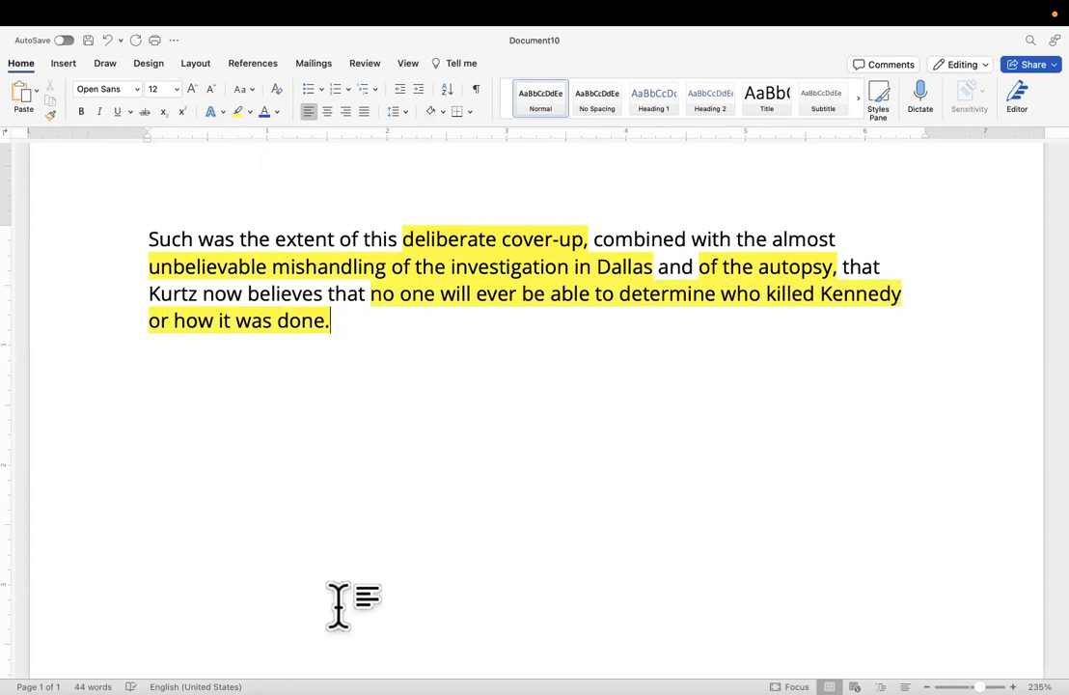
Delete the entire highlighted passage to leave the document empty for a paraphrase.
scroll(334, 552, down, 2)
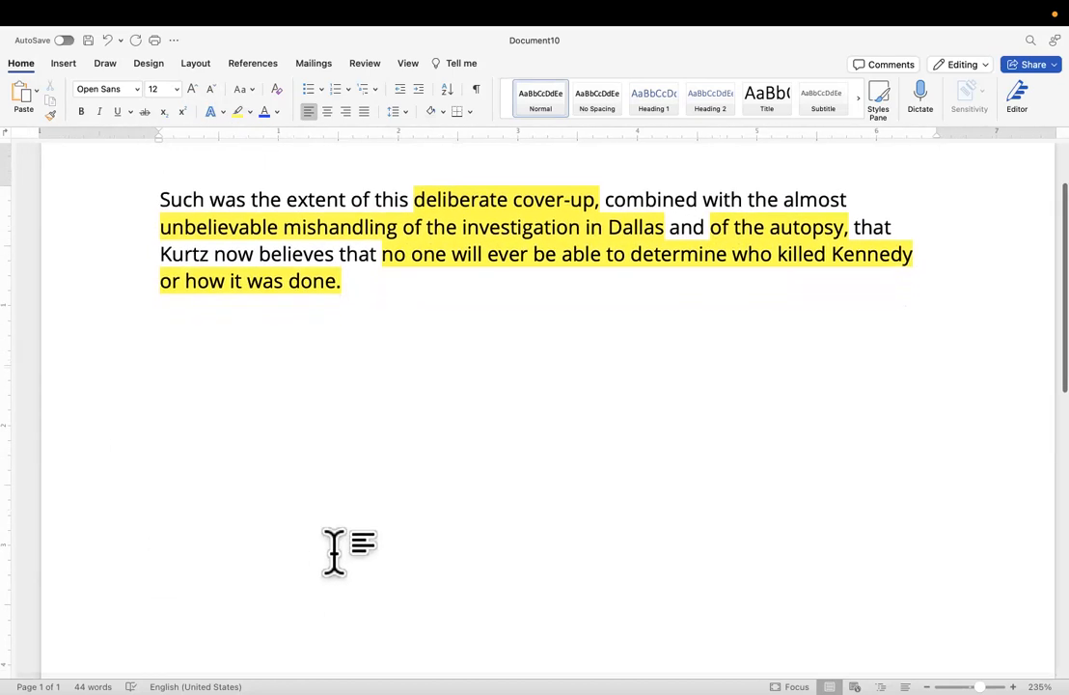
scroll(334, 552, down, 1)
scroll(334, 552, up, 4)
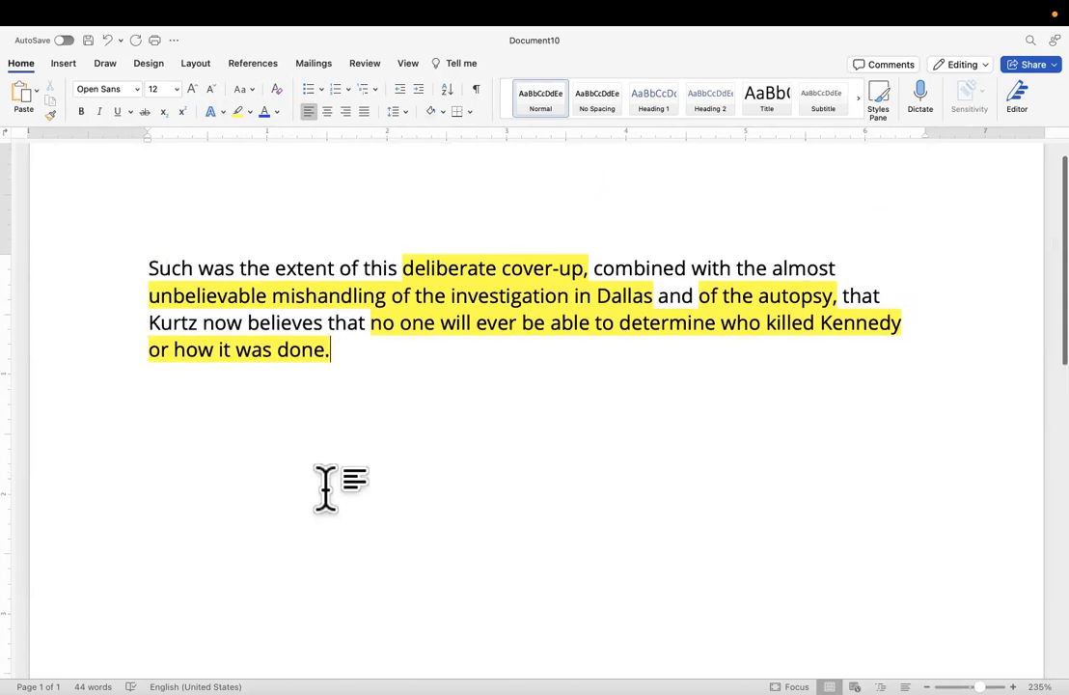
drag(370, 365, 36, 260)
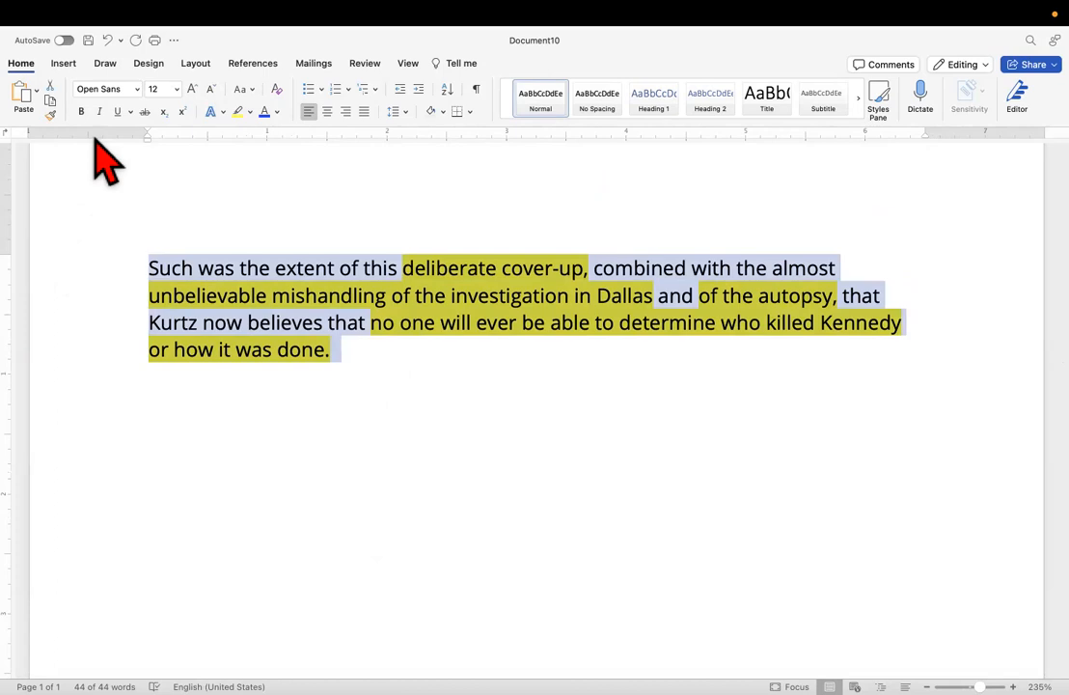
key(BackSpace)
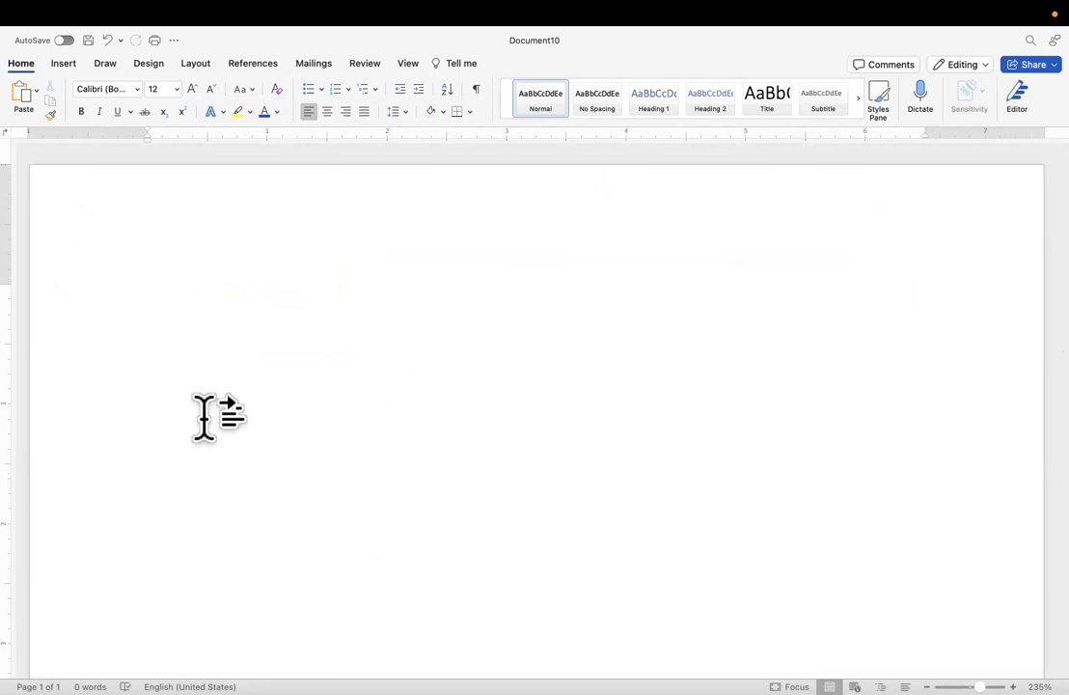
Begin the paraphrase on a new line with "Kurtz doubts the true answer to the assassin".
key(Return)
text(Kur\)
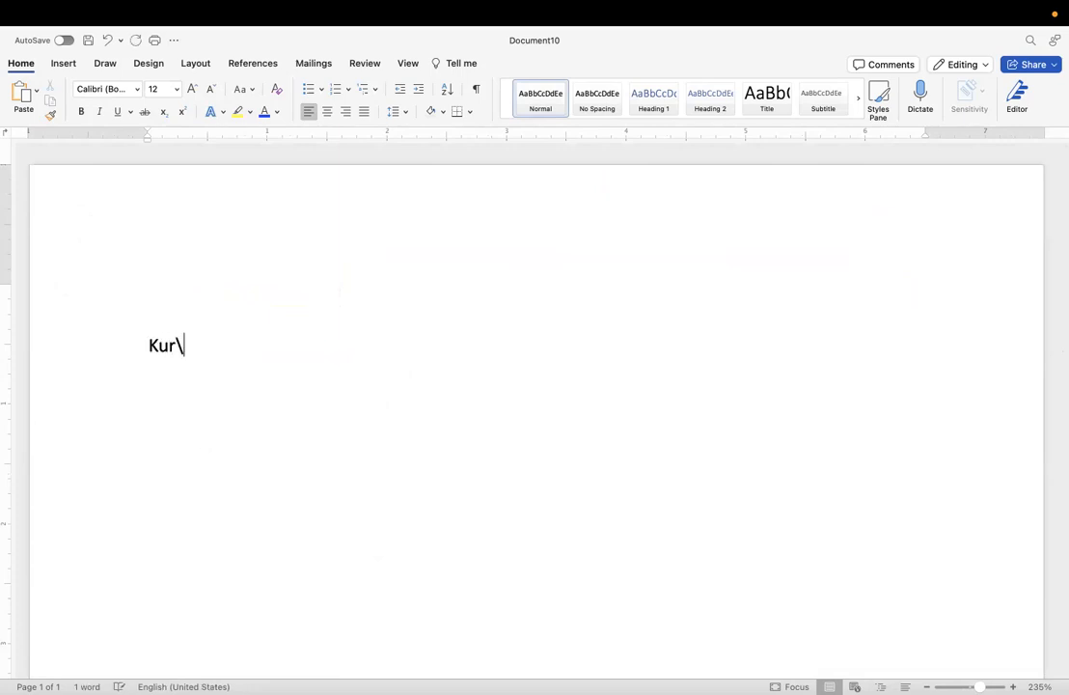
key(BackSpace)
key(BackSpace)
text(ubts the true answer to)
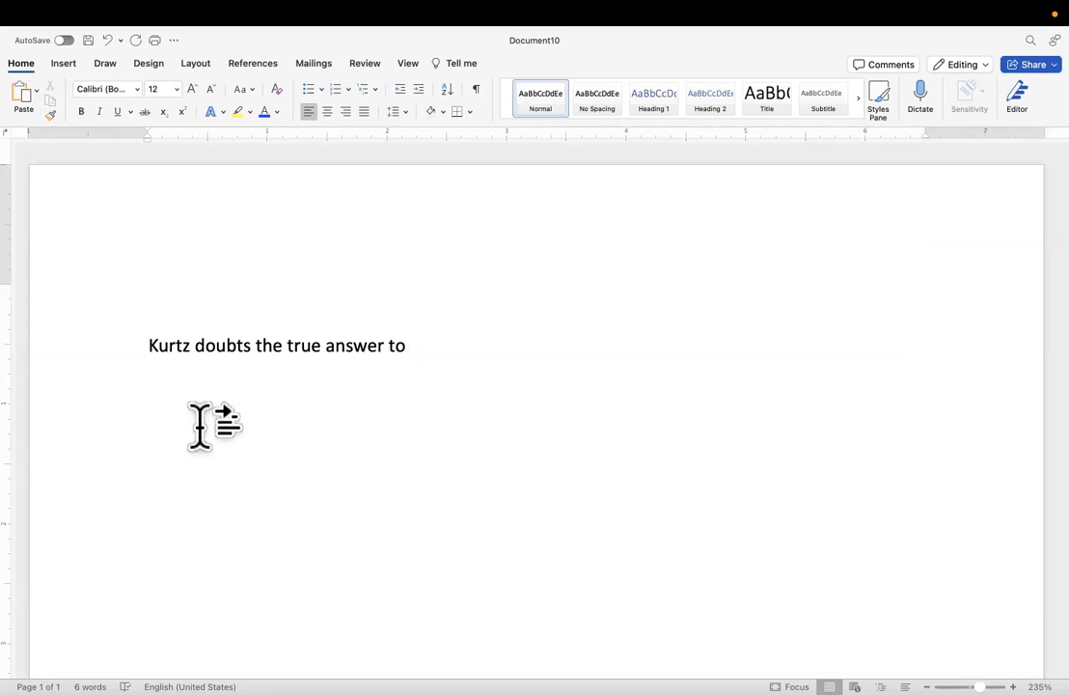
text(t)
text(he as)
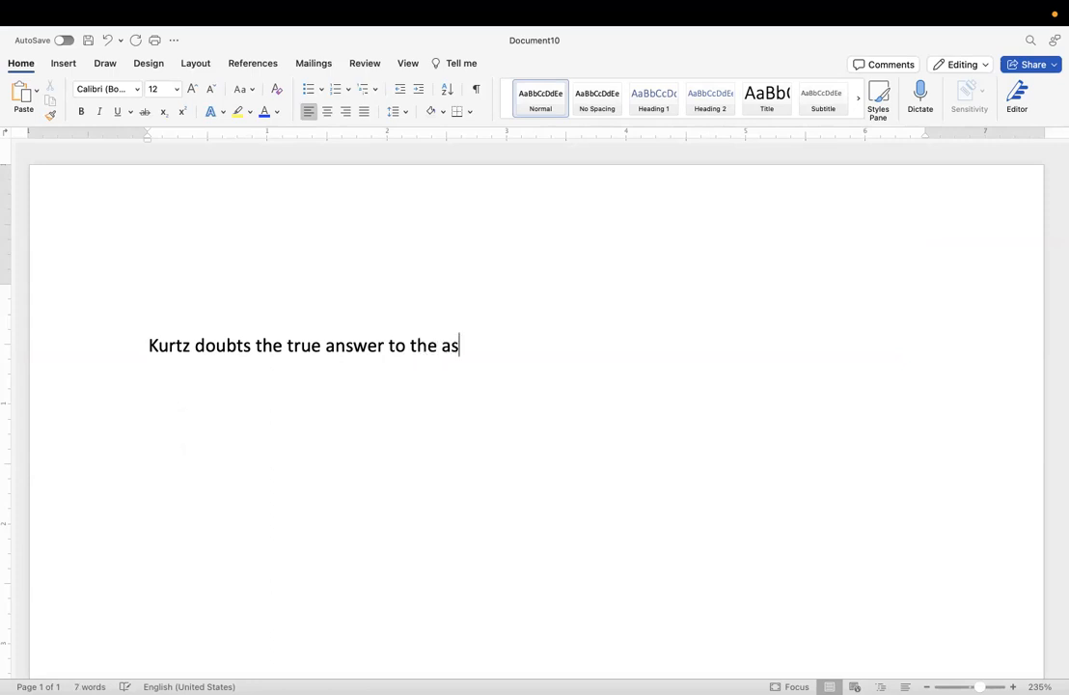
text(sassin)
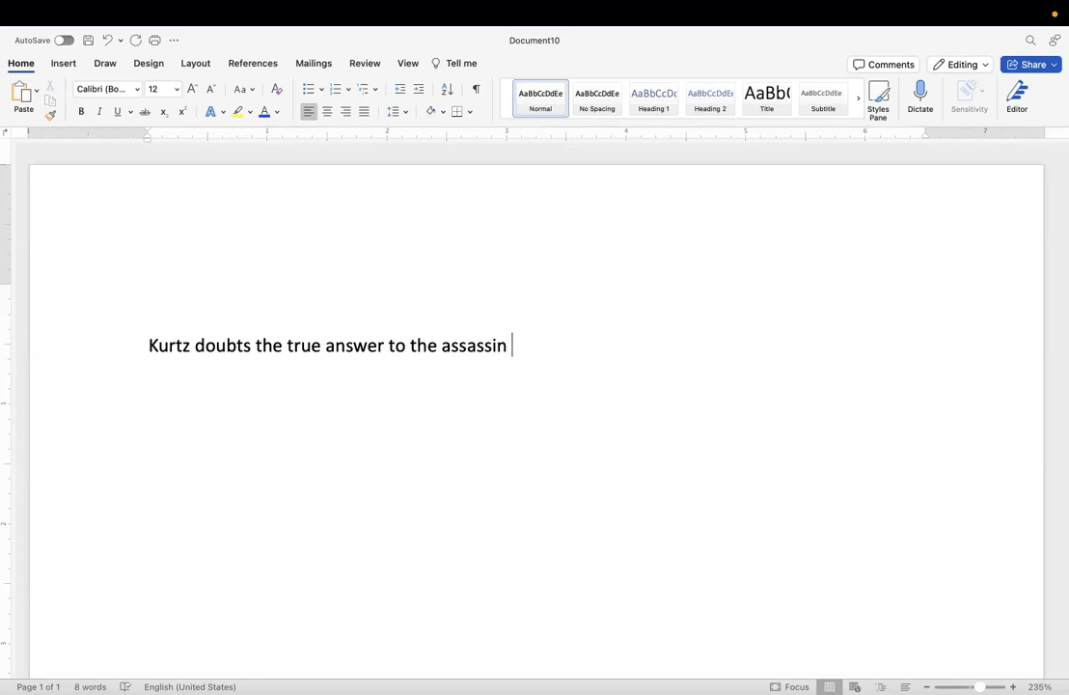
Replace "answer" with "identify of the assassin or assassins" and remove the leftover words "to the assassin".
double_click(358, 345)
text(identi)
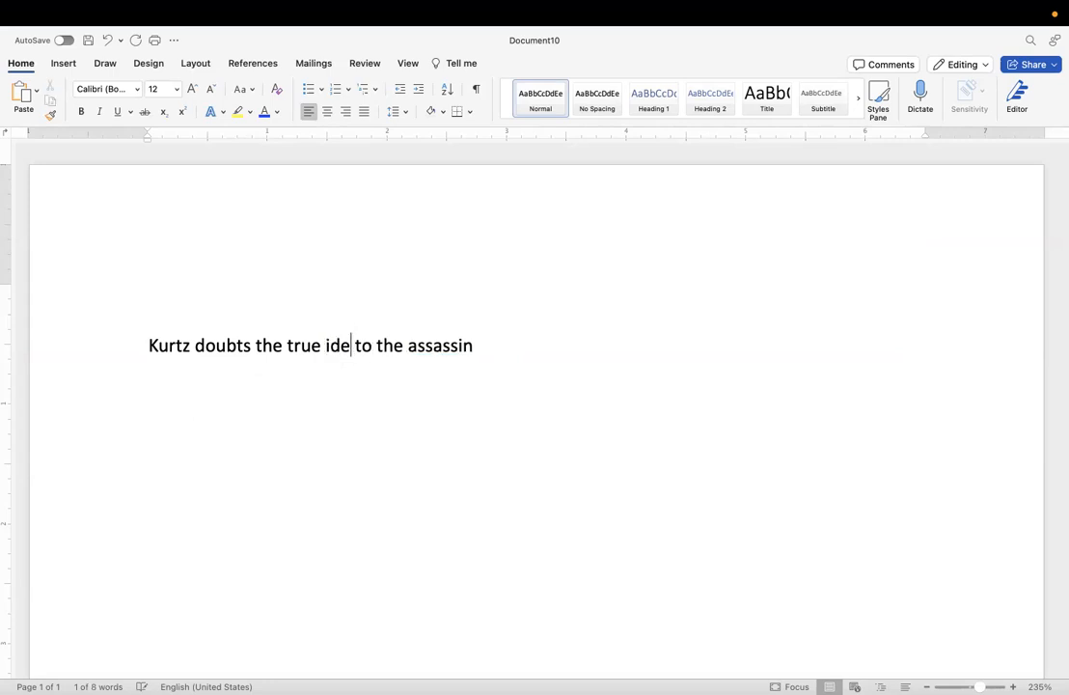
text(fy of the a)
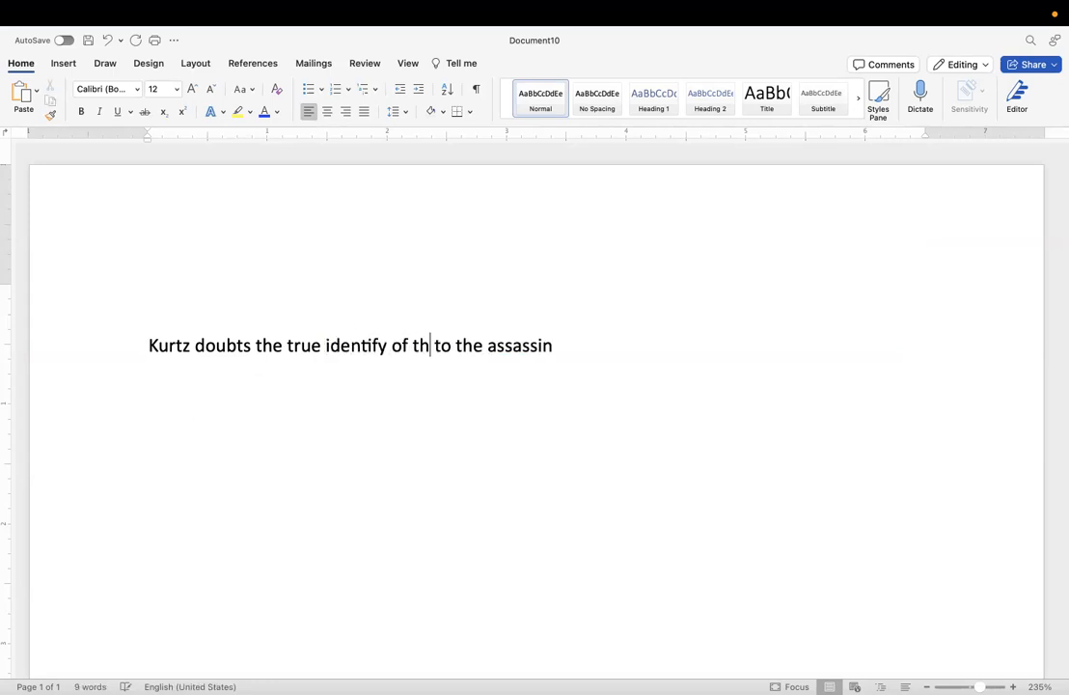
text(ssassin o)
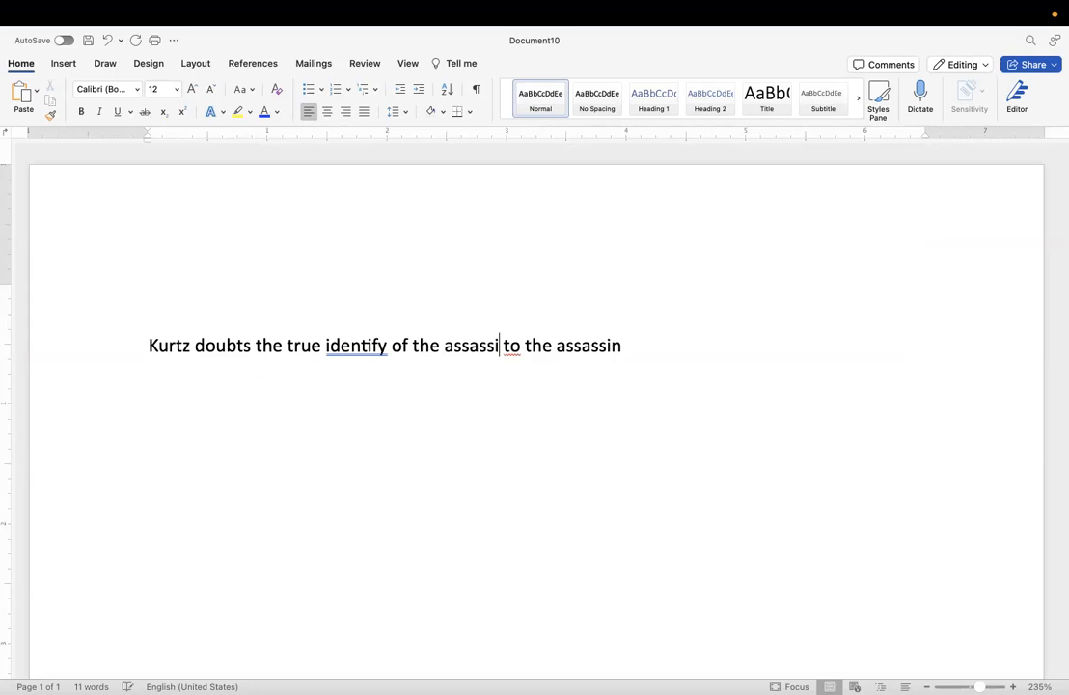
text(r assa)
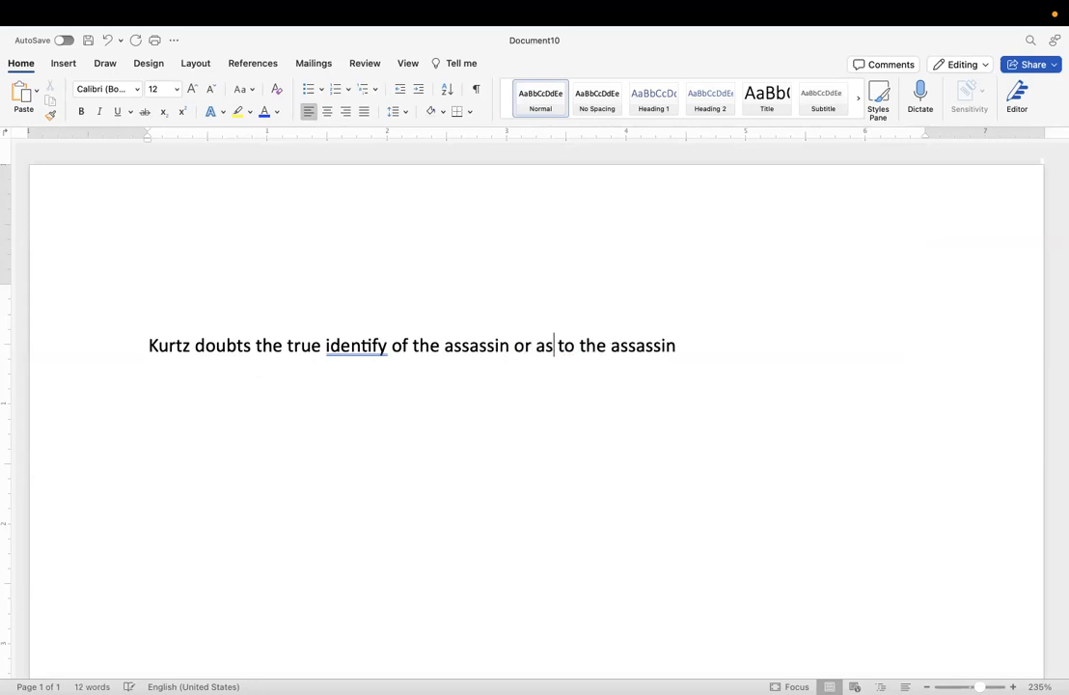
text(ssins)
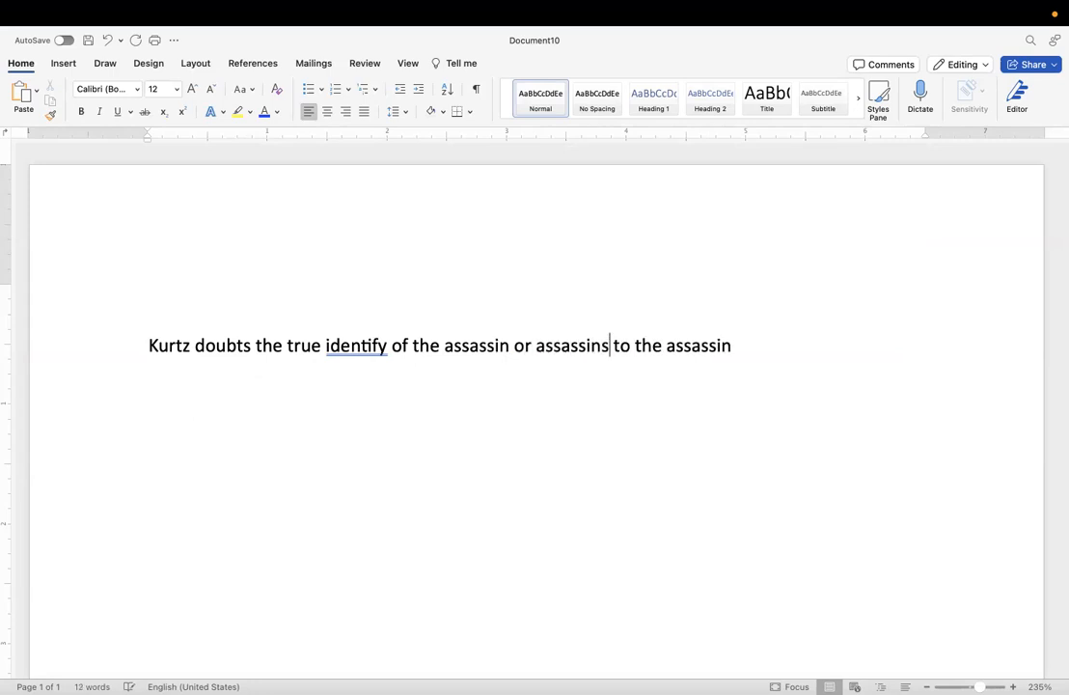
drag(758, 351, 615, 342)
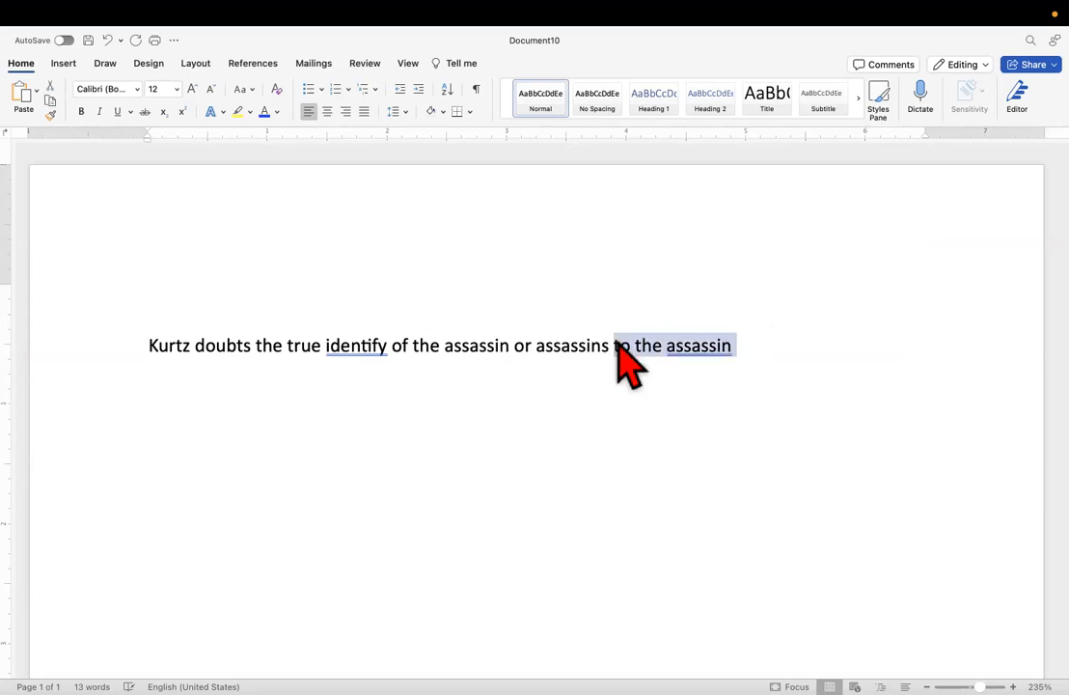
key(BackSpace)
text(\)
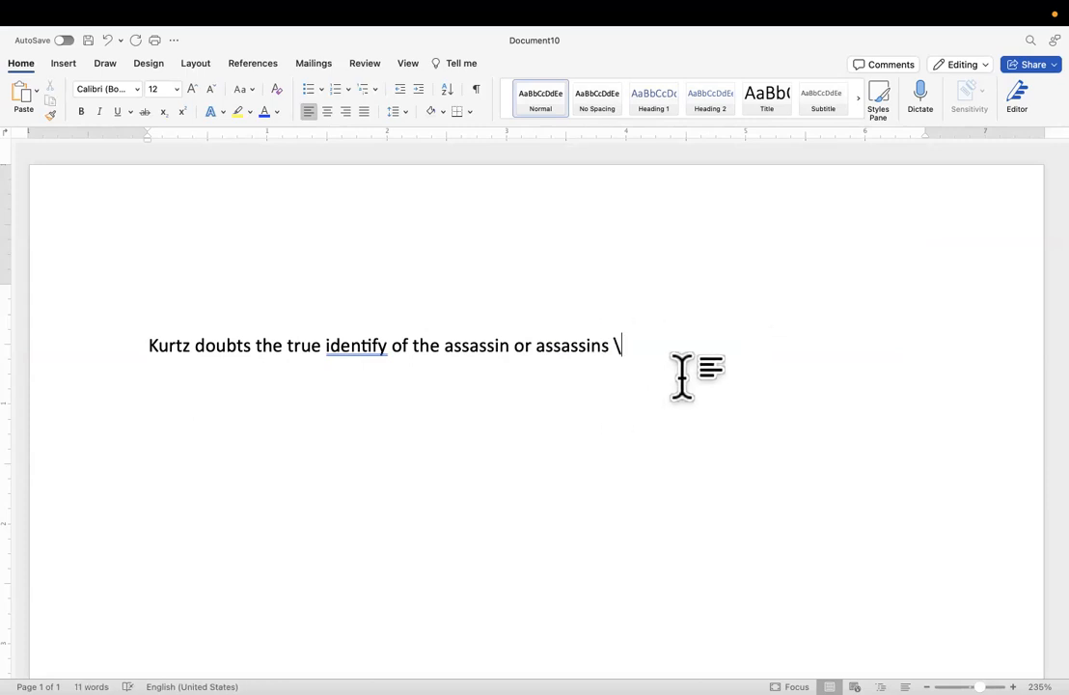
key(BackSpace)
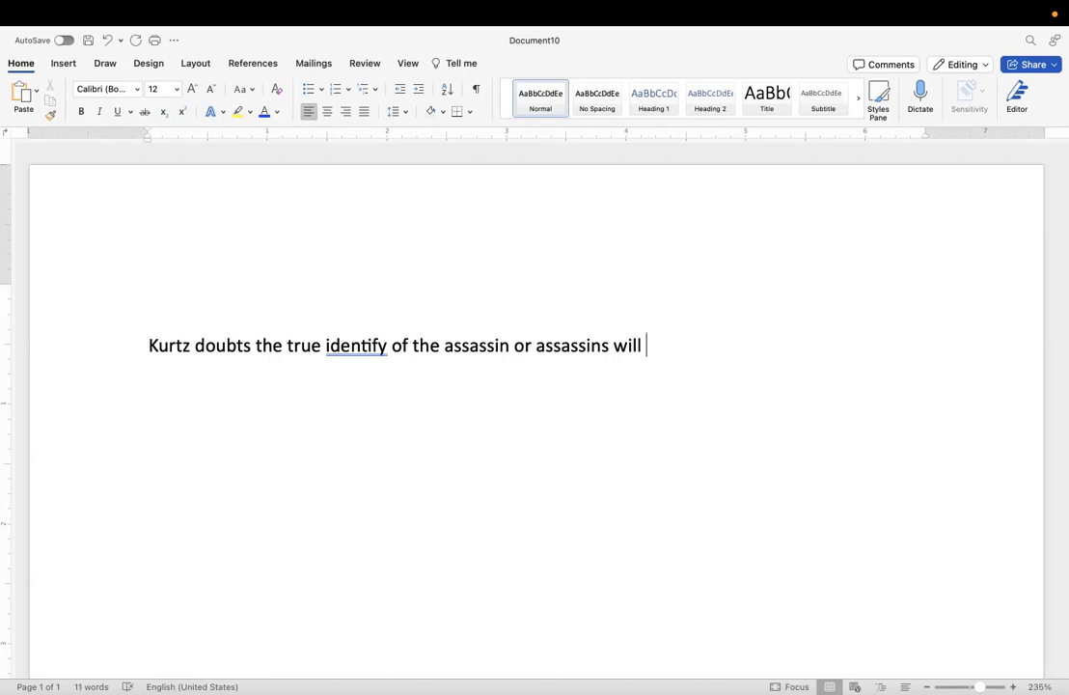
Continue the sentence after "assassins" with "will remain unknown due to the".
text(will not)
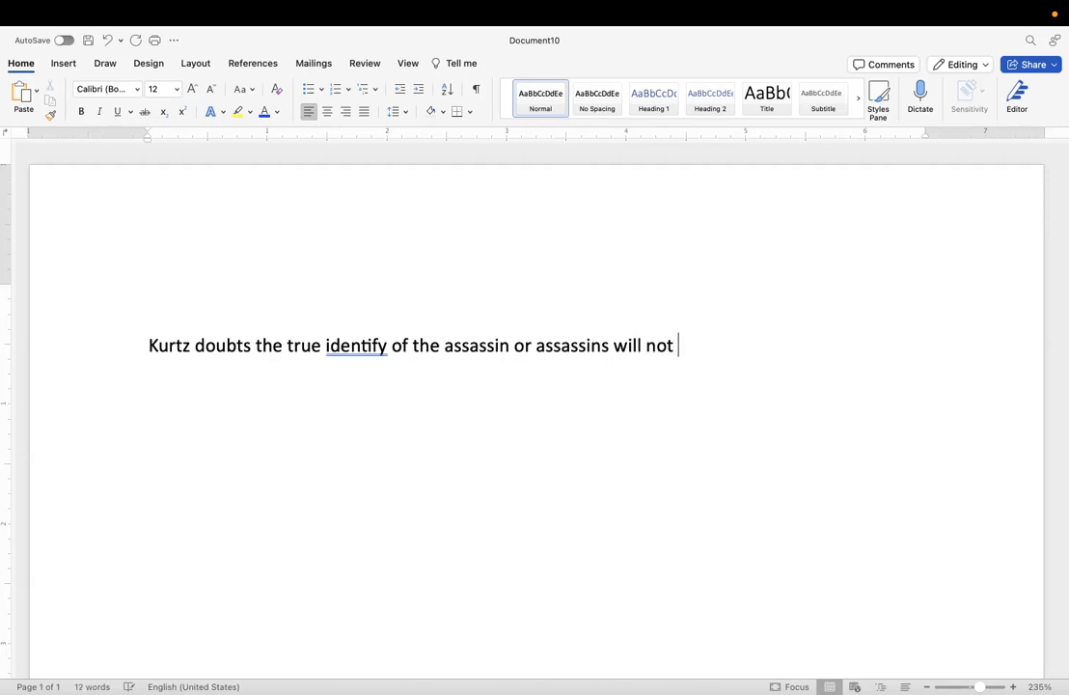
key(BackSpace)
key(BackSpace)
key(BackSpace)
text(r)
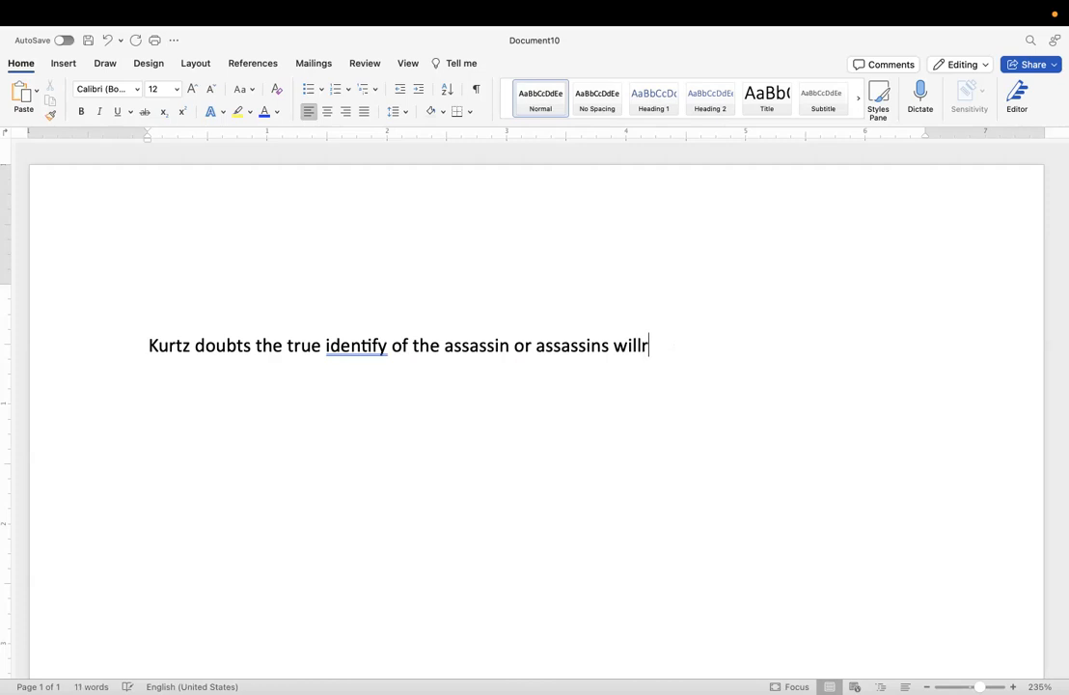
key(BackSpace)
text( remai)
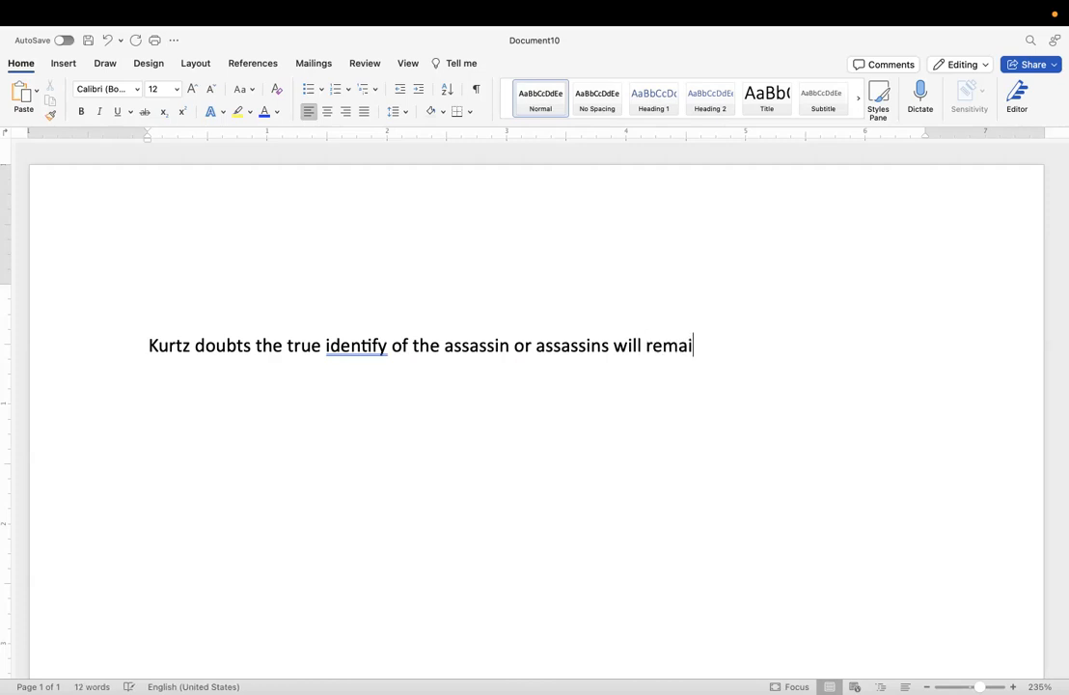
text(n unknow)
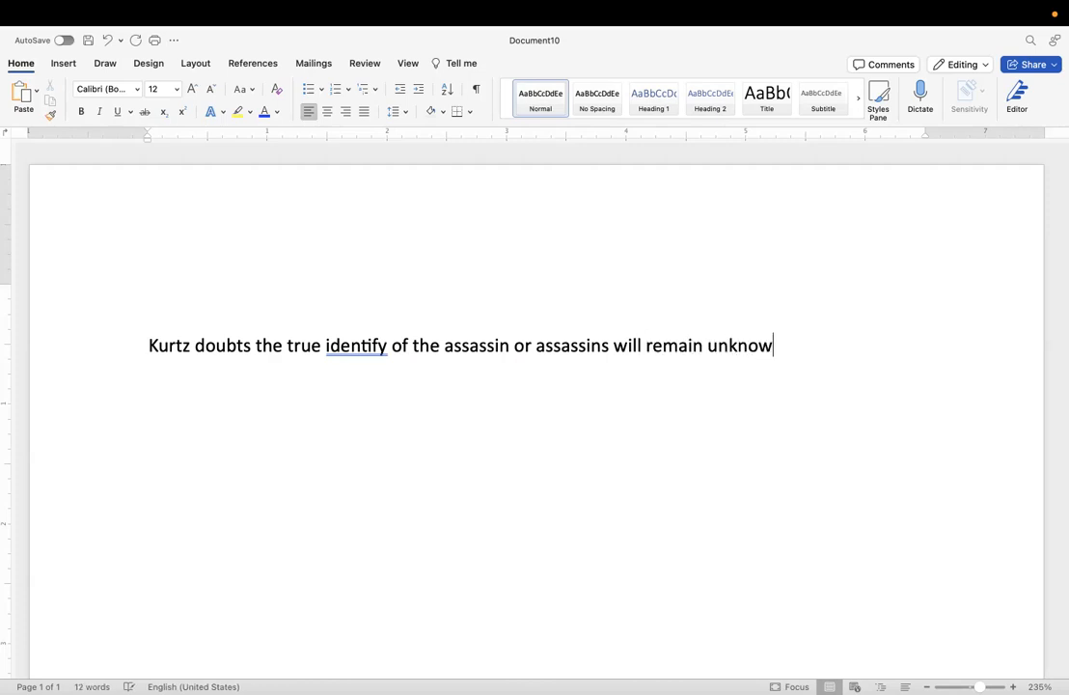
text(n due to the )
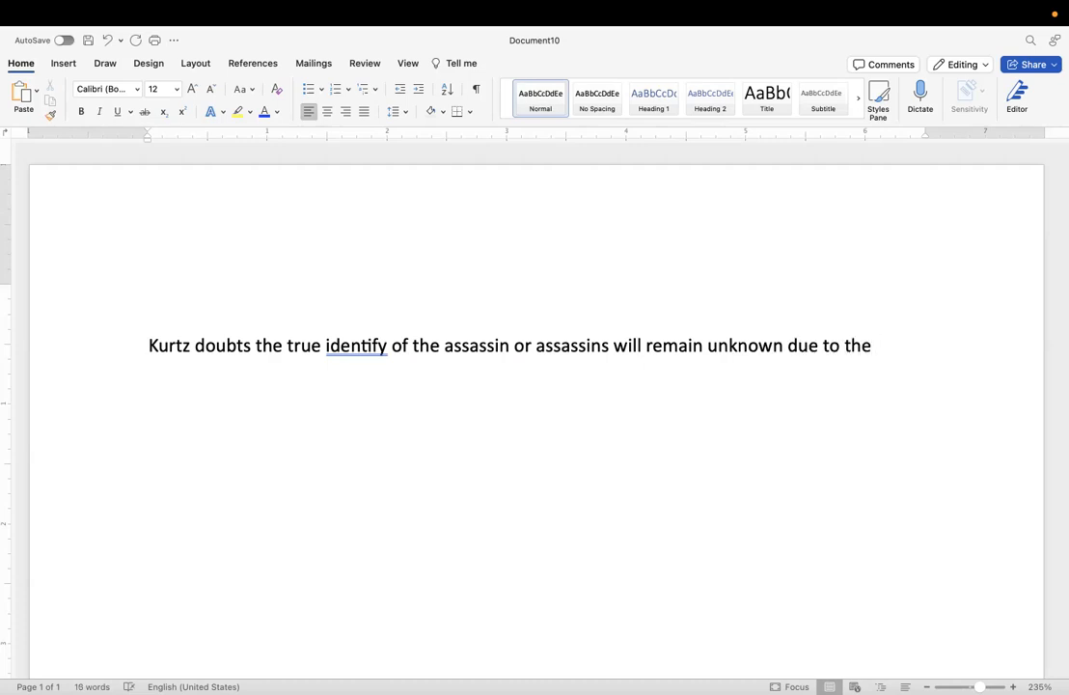
text(elaborate)
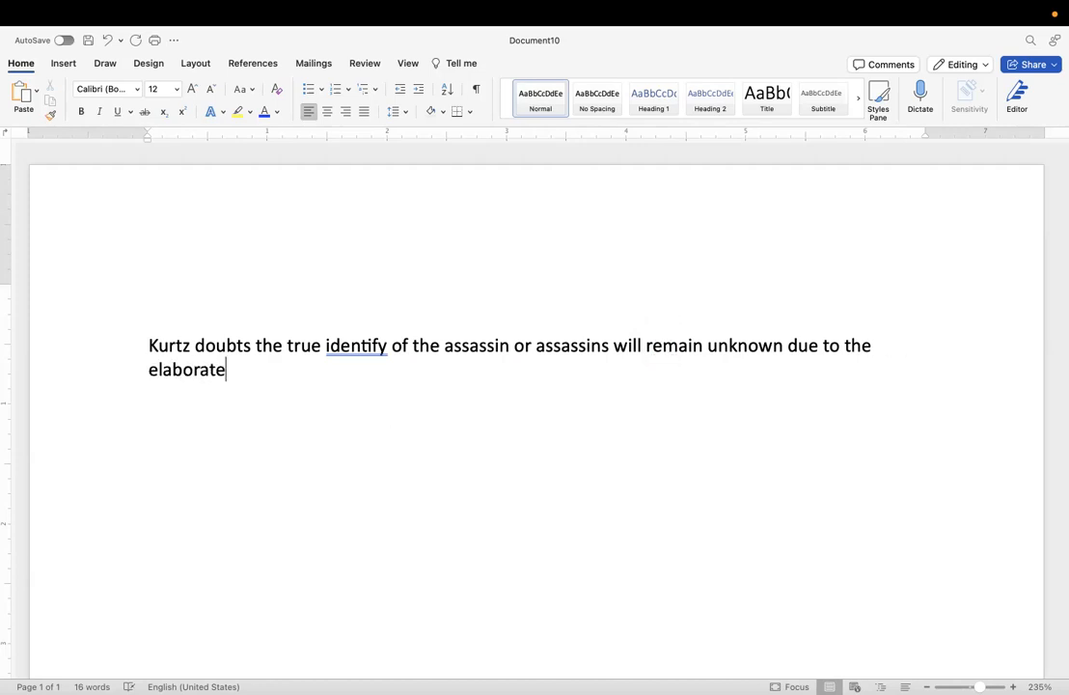
Extend the sentence with "elaborate cover-up orchestrated by the CIA, FBI, and even the Kennedy family".
text(over-up orchestrat)
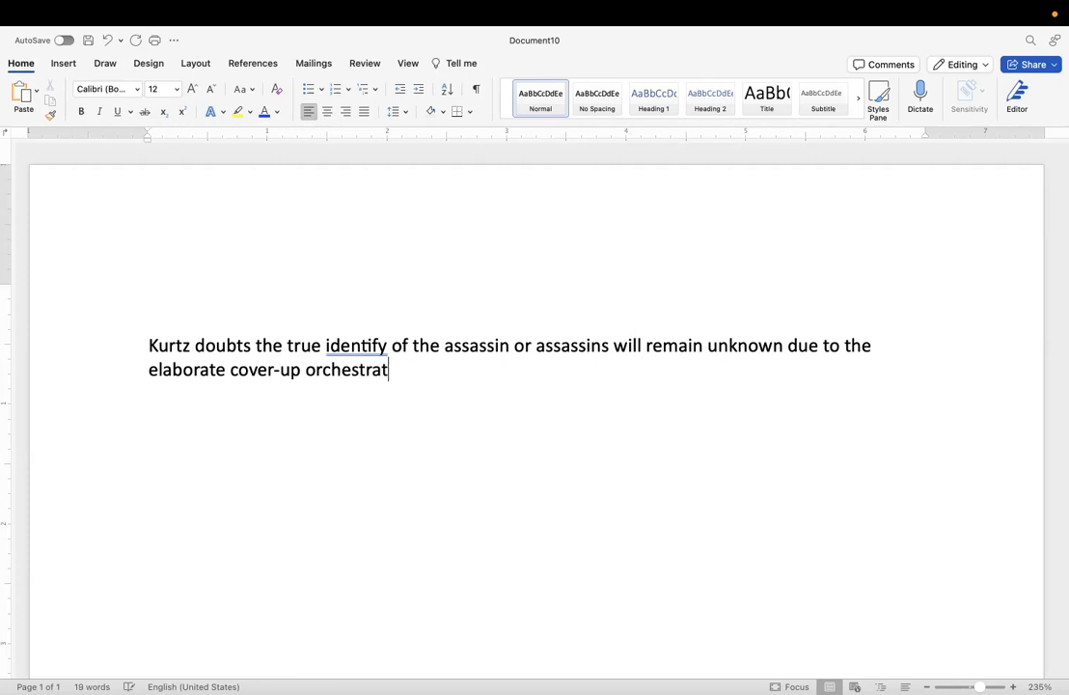
text(ed by )
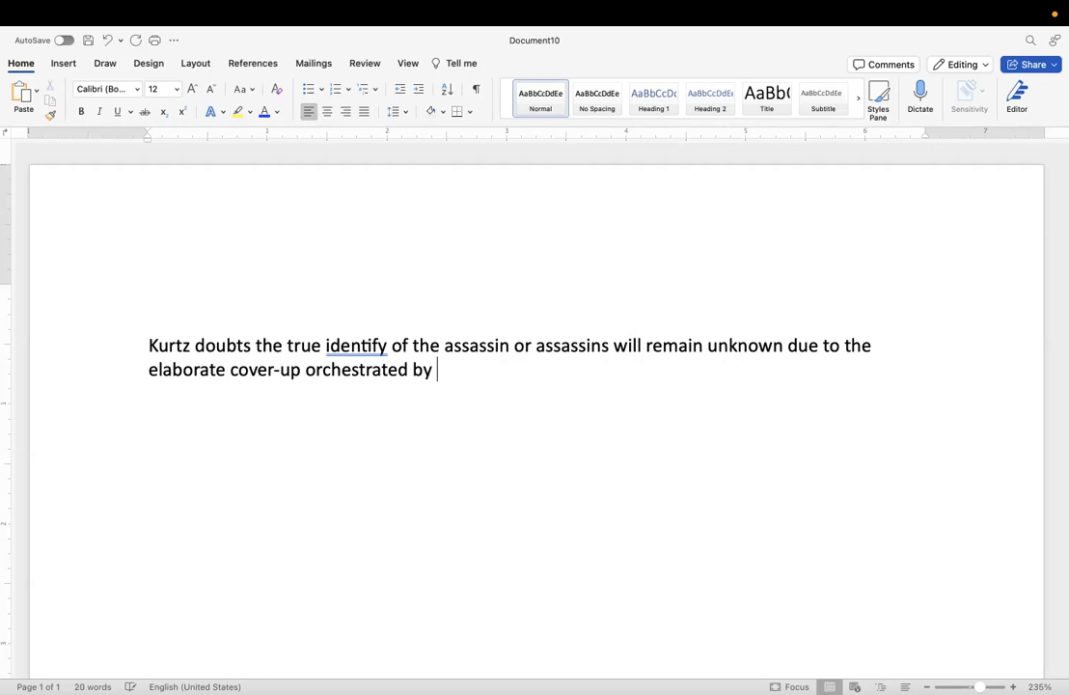
text(the CIA, F)
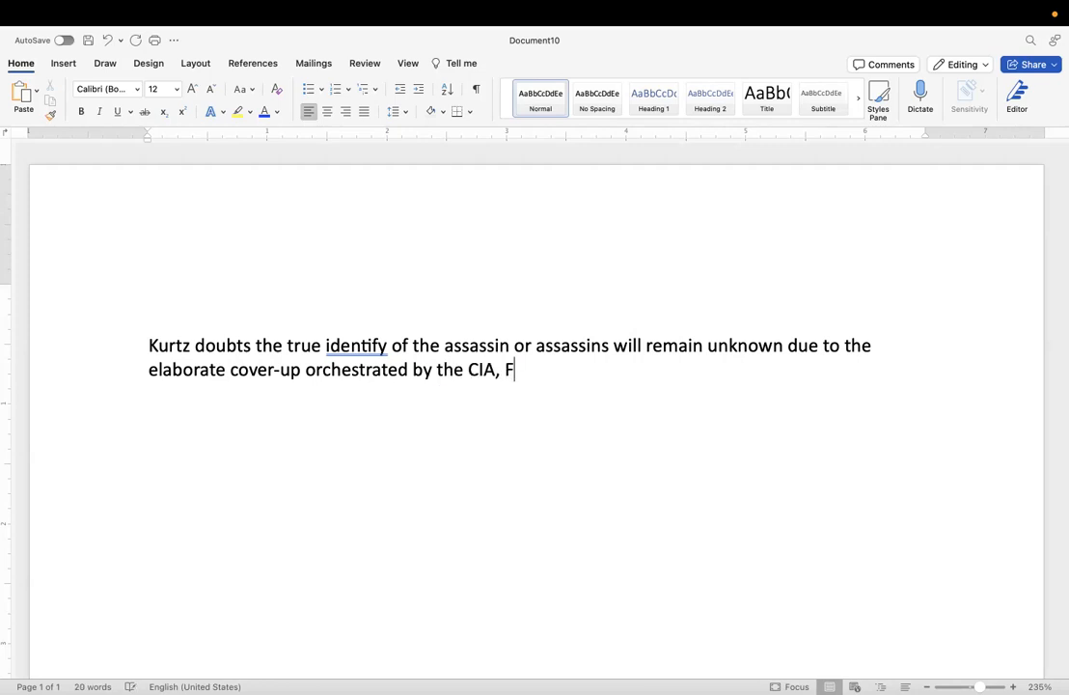
text(BI, and even )
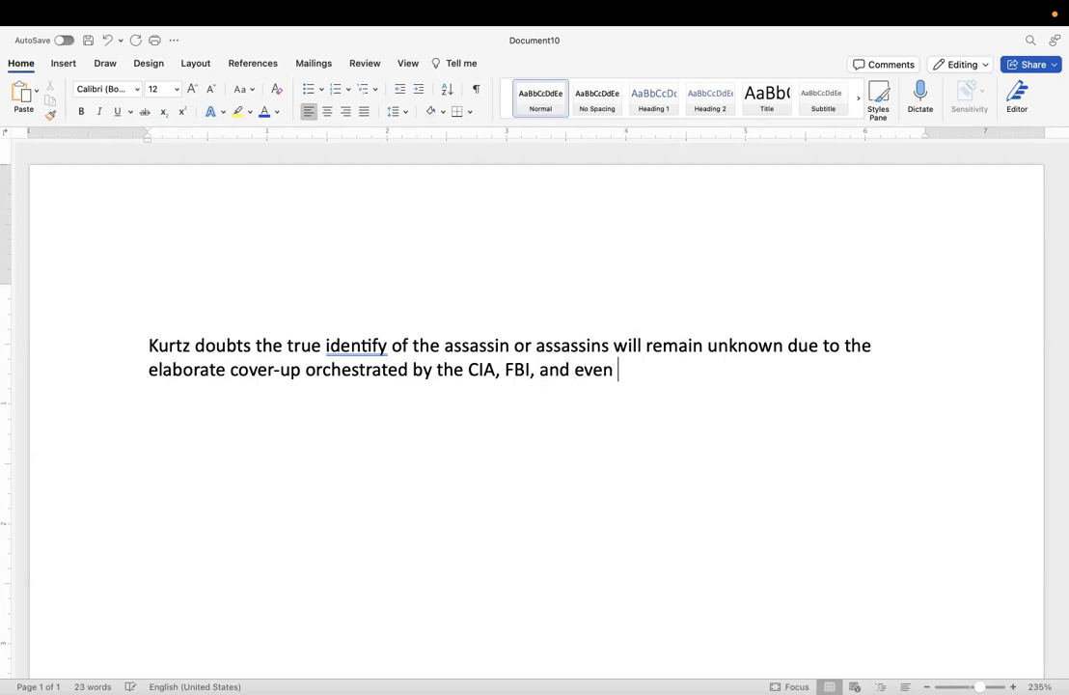
text(the Kennedy family)
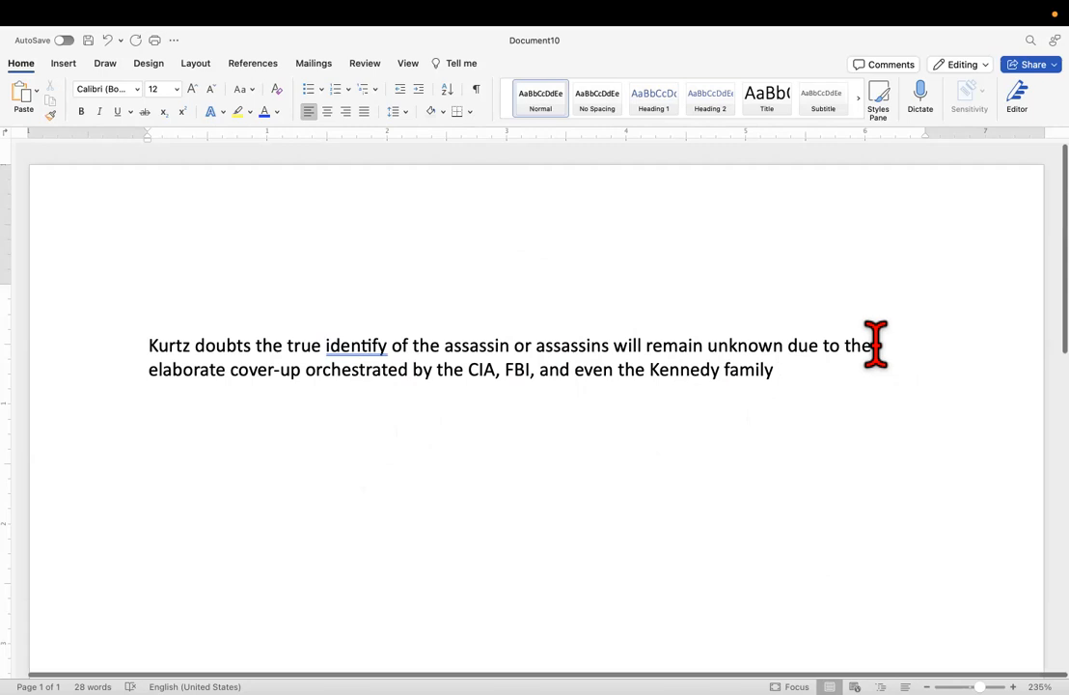
Replace "due to the" with "because the" and add "was so" after "Kennedy family".
drag(876, 345, 807, 347)
text(because)
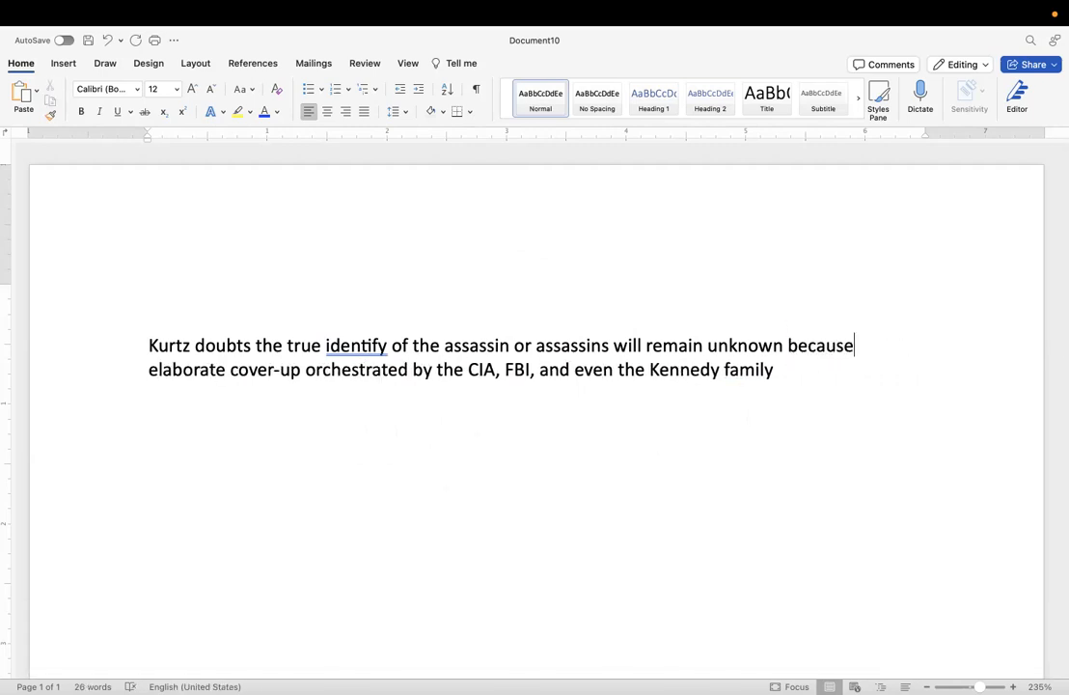
text( the)
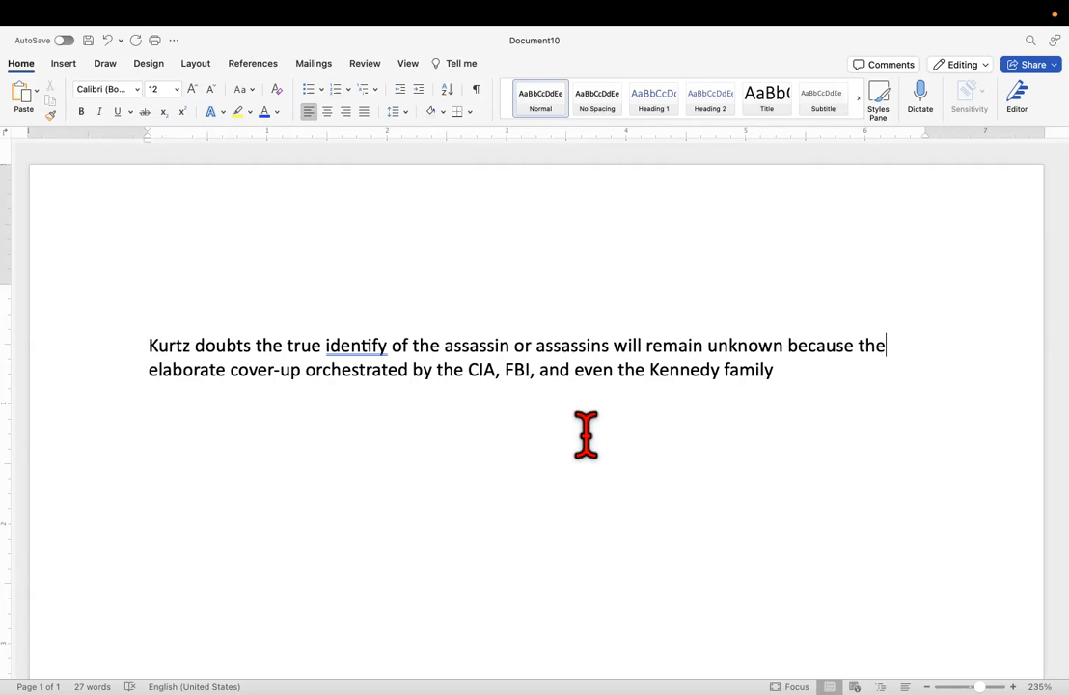
click(818, 364)
text(was so)
Insert "of, for reasons one can only speculate about," after "because" and replace the trailing "was so" with a period.
click(857, 346)
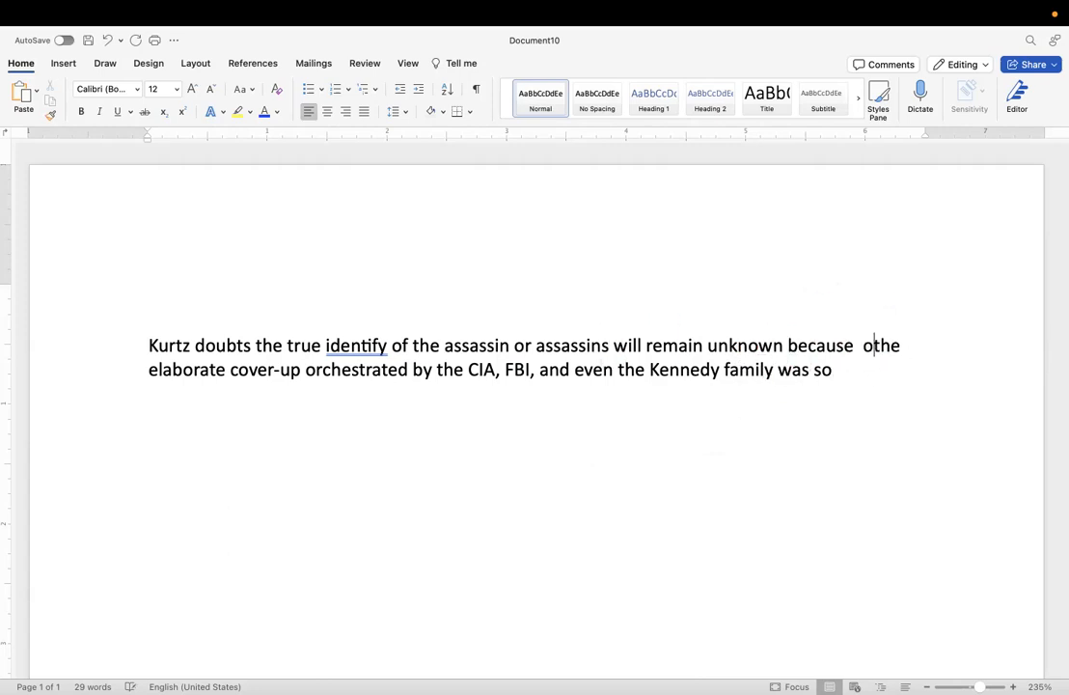
text(of, for )
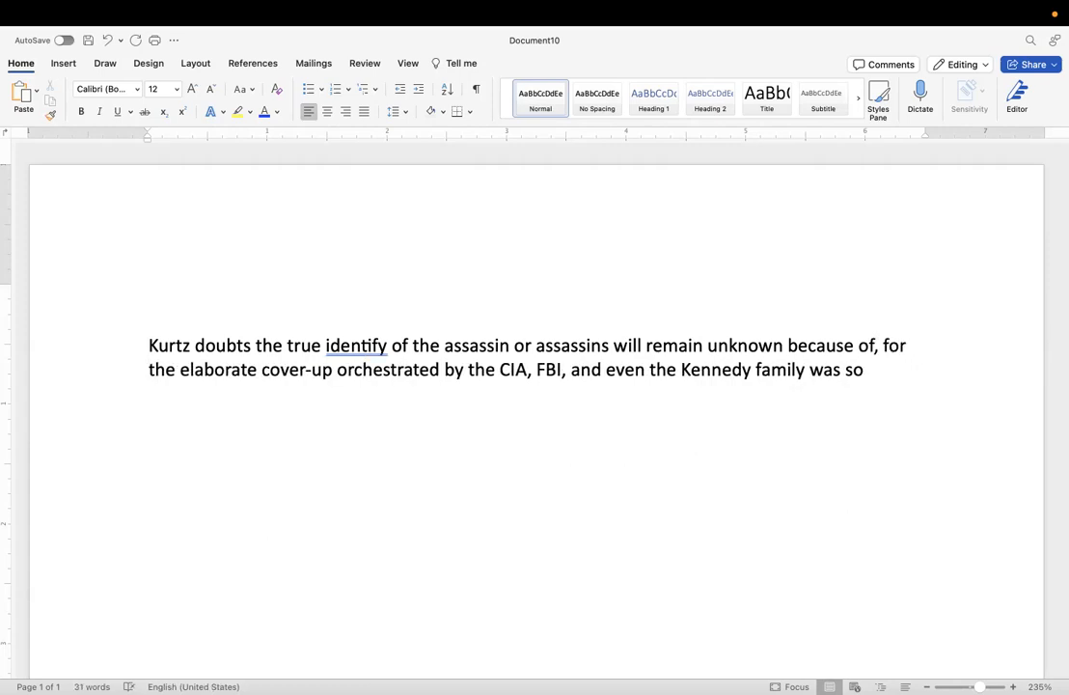
text(reasons )
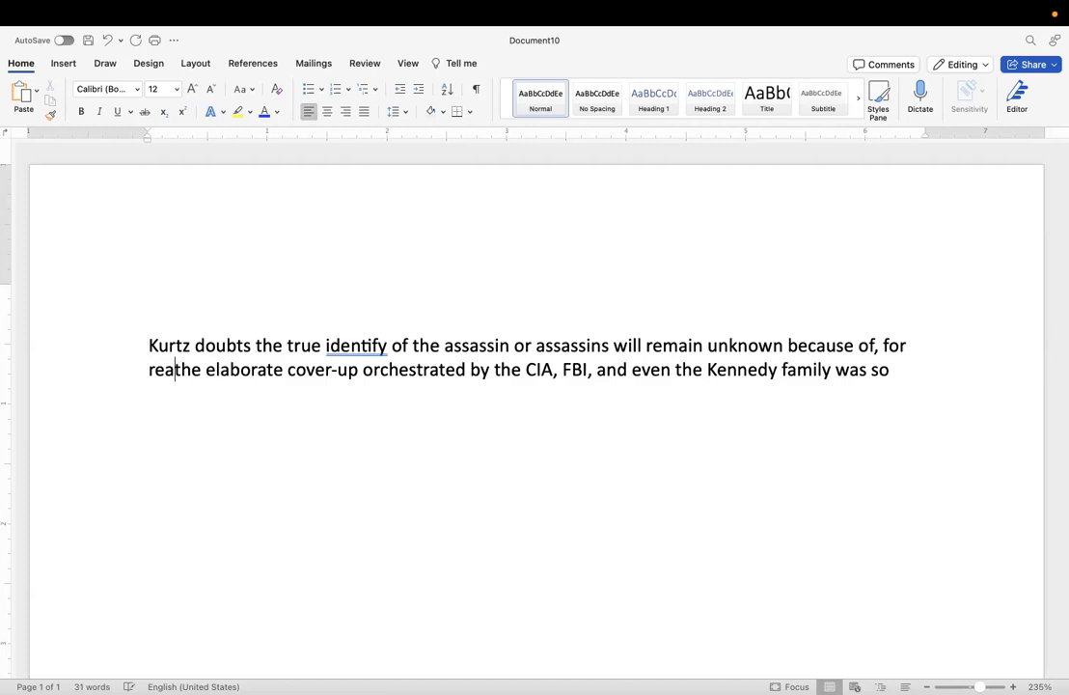
text(unk)
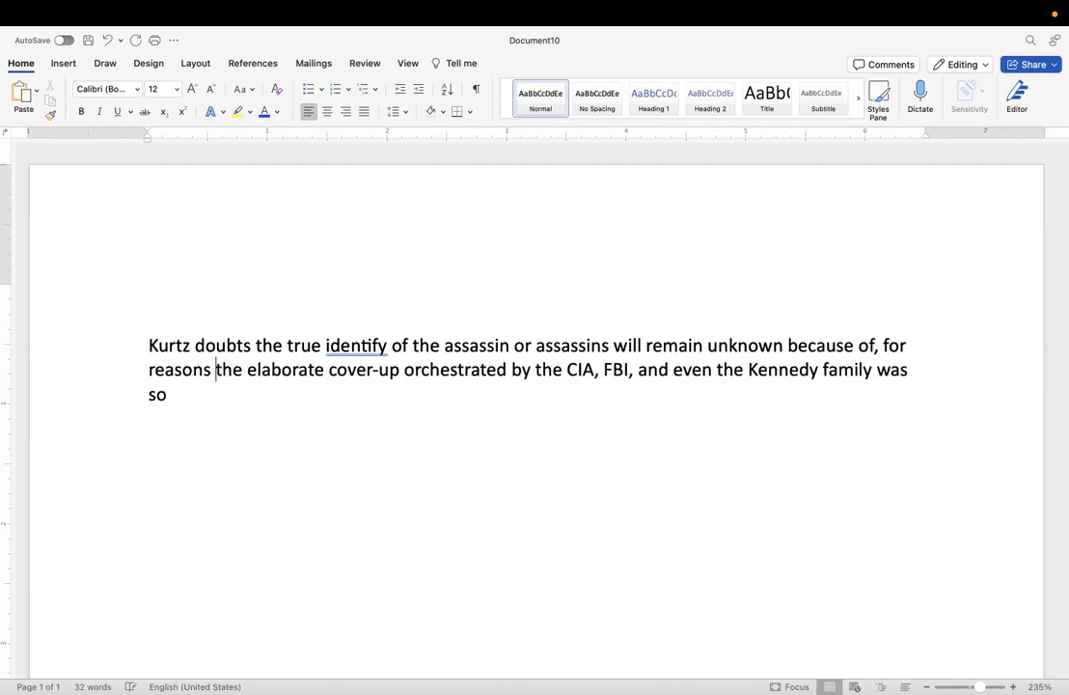
key(BackSpace)
key(BackSpace)
key(BackSpace)
text(one can onl)
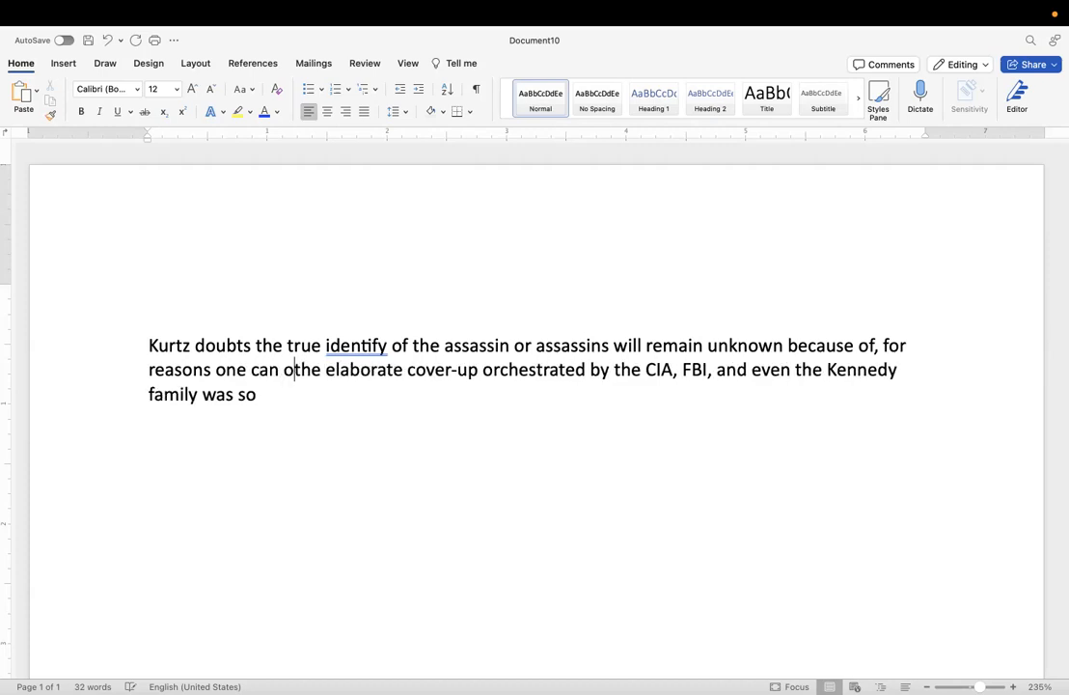
text(y specul)
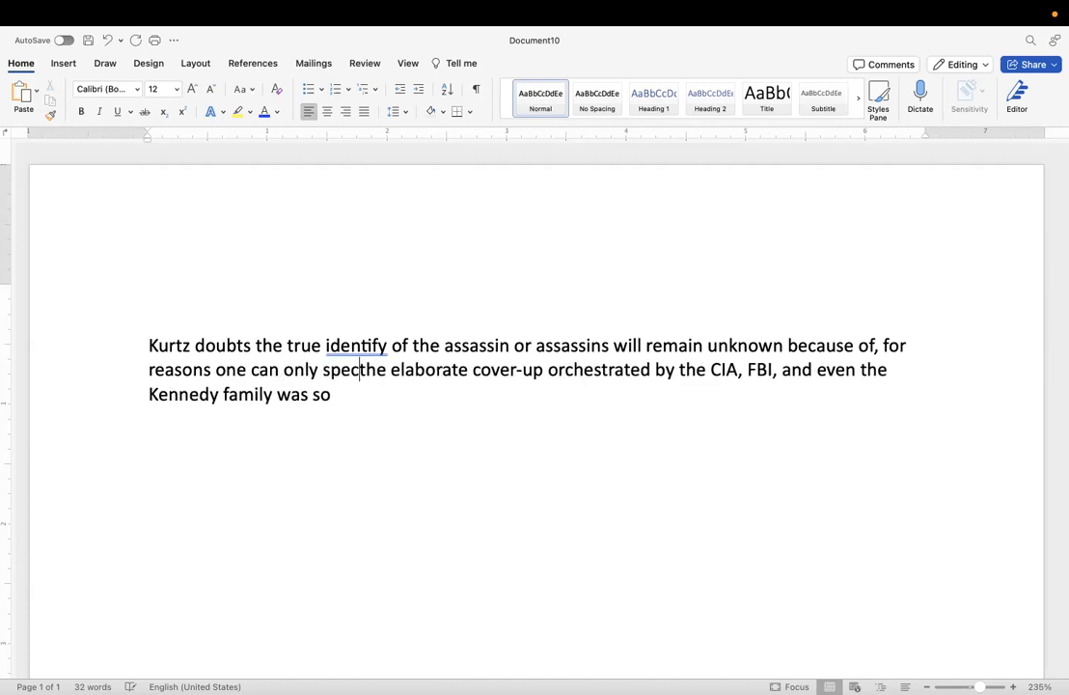
text(ate about)
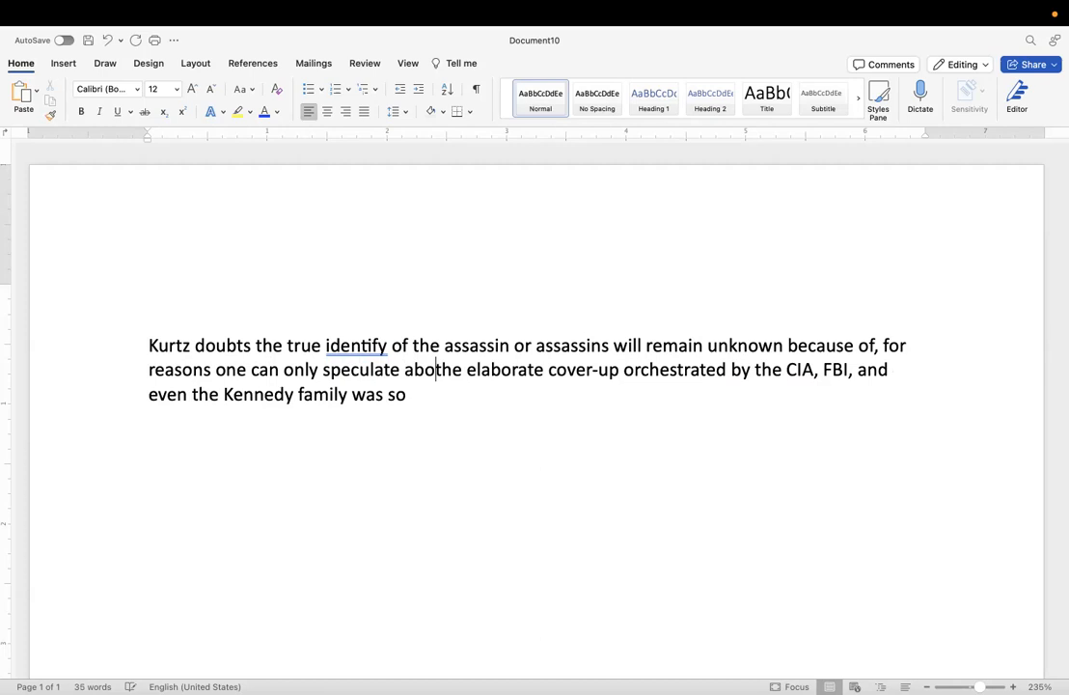
text(,)
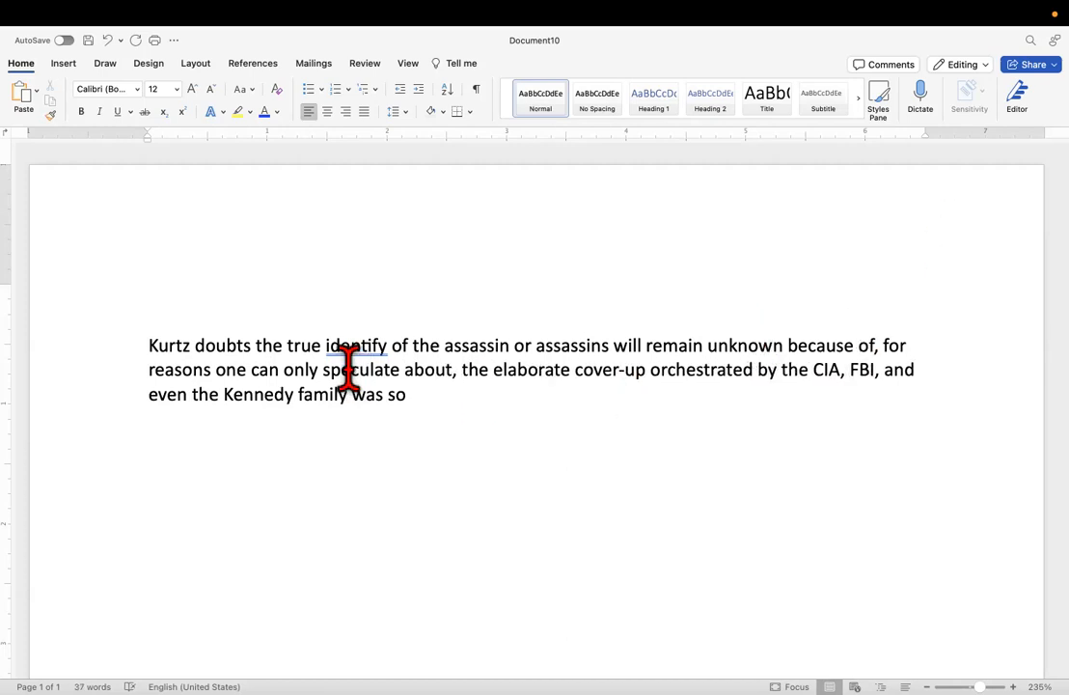
drag(419, 400, 349, 403)
key(BackSpace)
Move "assassin or assassins" so that it stands directly before "true identify".
drag(430, 345, 440, 347)
drag(610, 345, 492, 339)
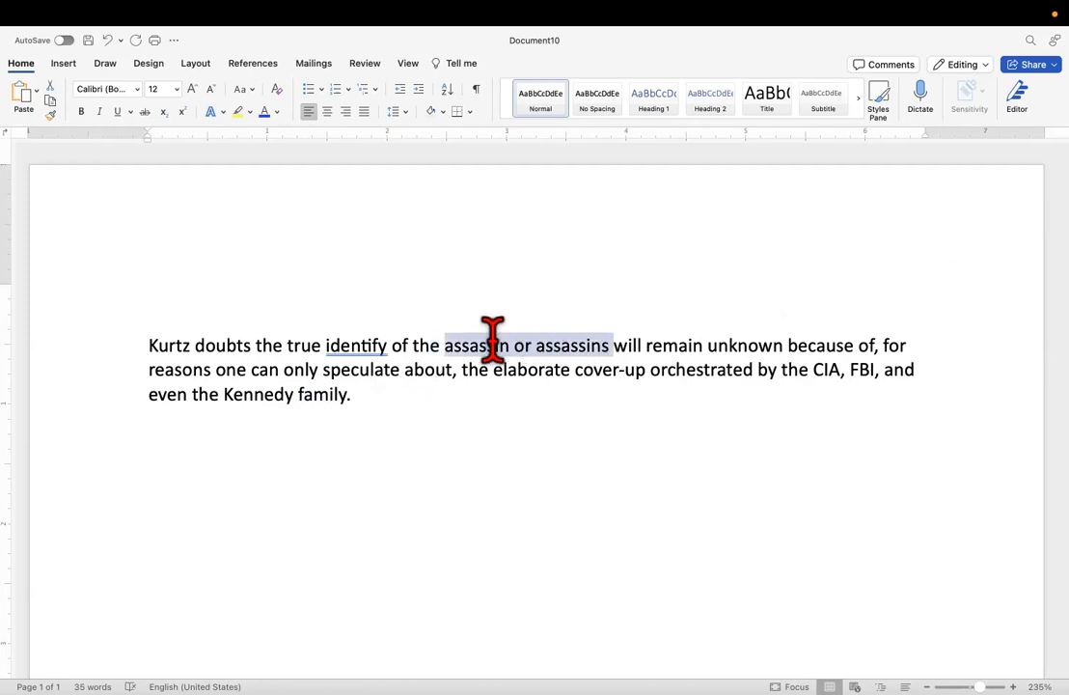
right_click(460, 351)
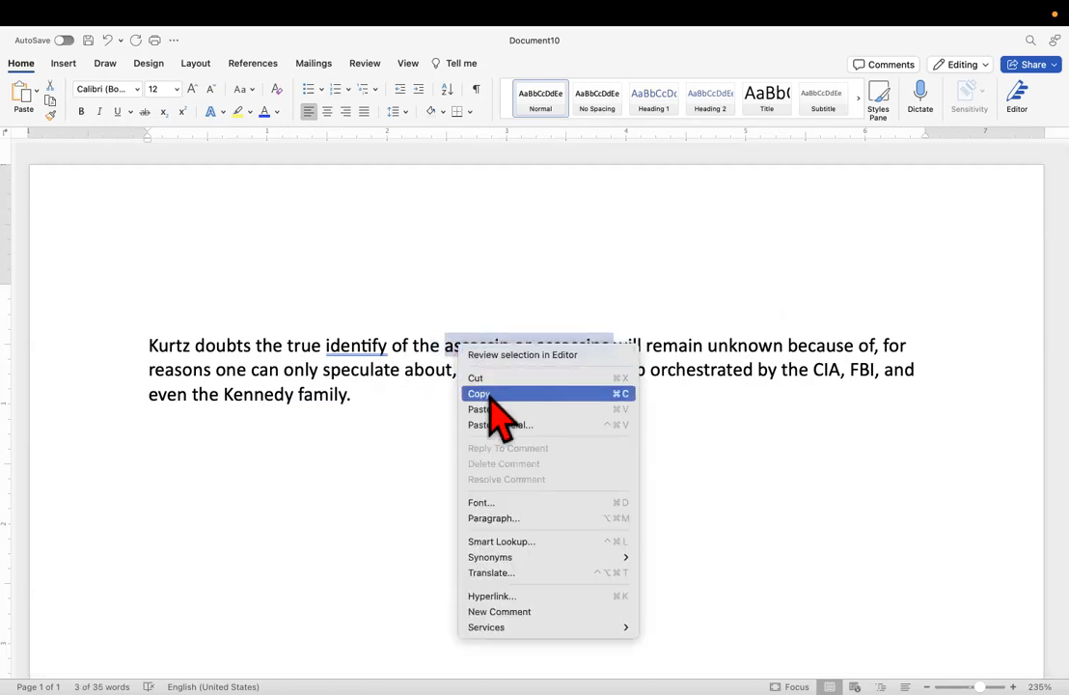
click(487, 378)
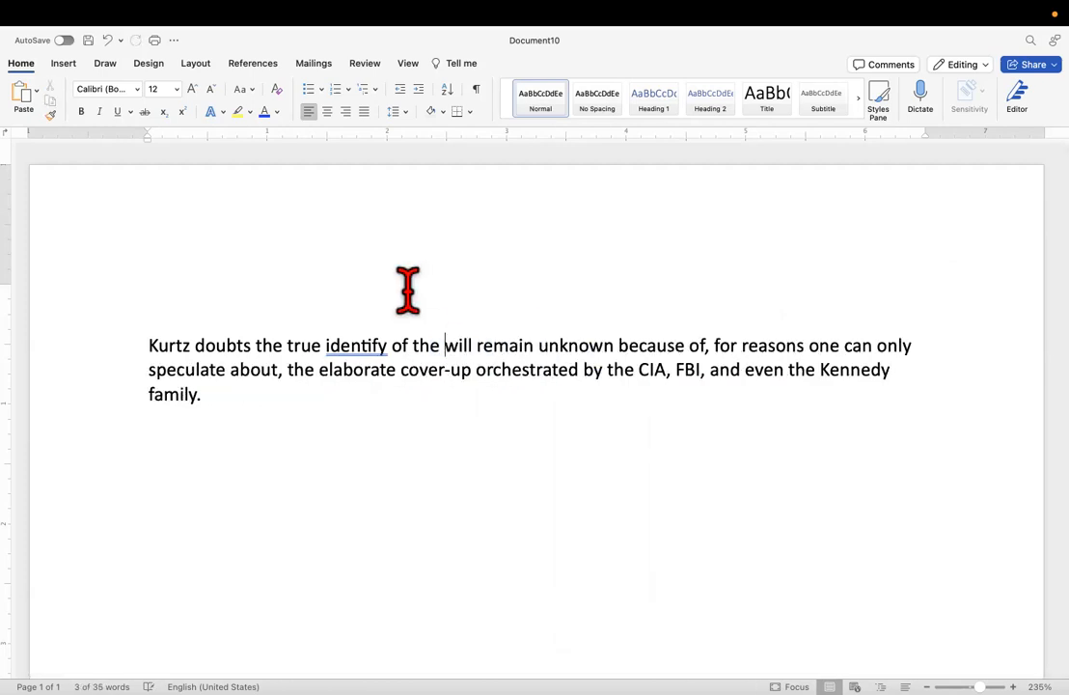
right_click(285, 347)
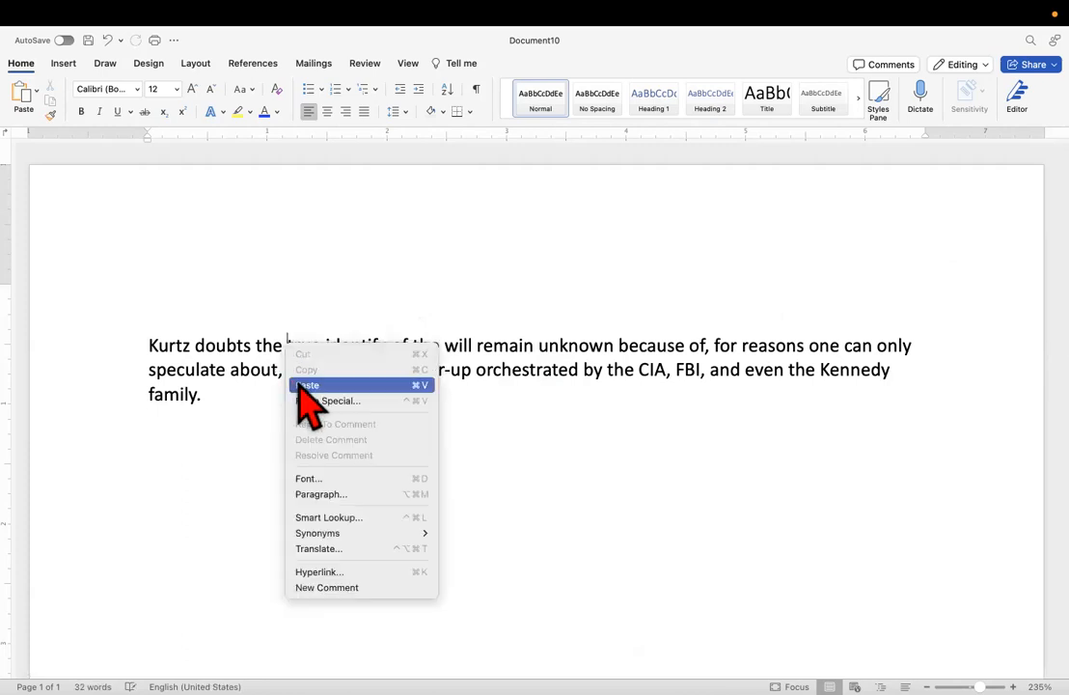
click(305, 385)
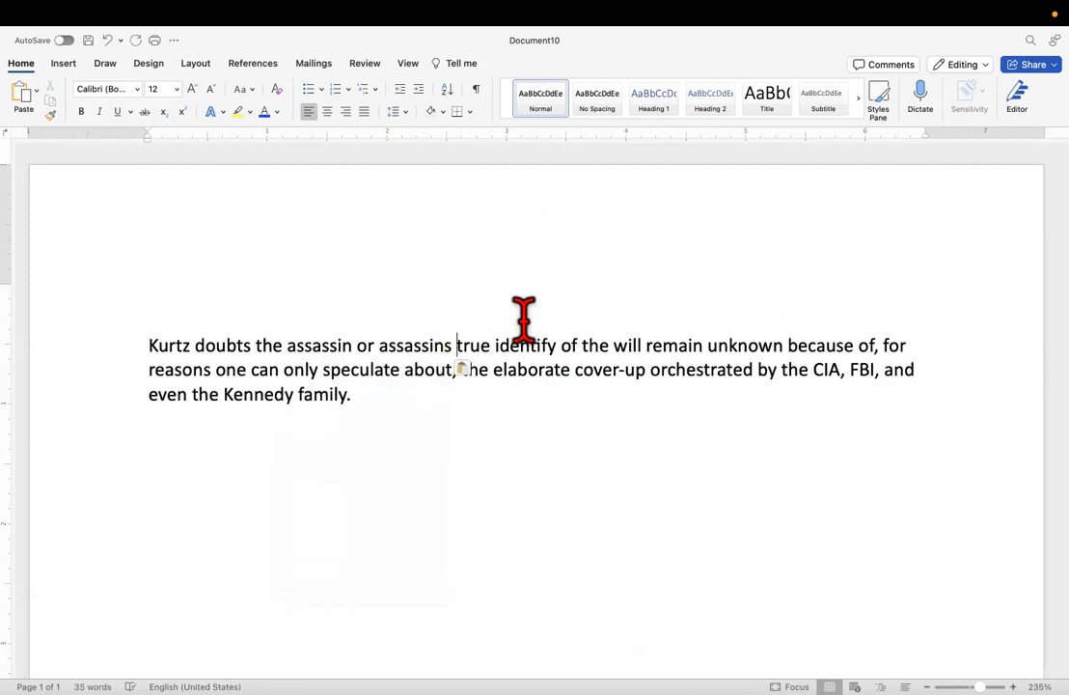
Make the moved nouns possessive as "assassin's or assassins's" and delete "of the" after "identify".
key(BackSpace)
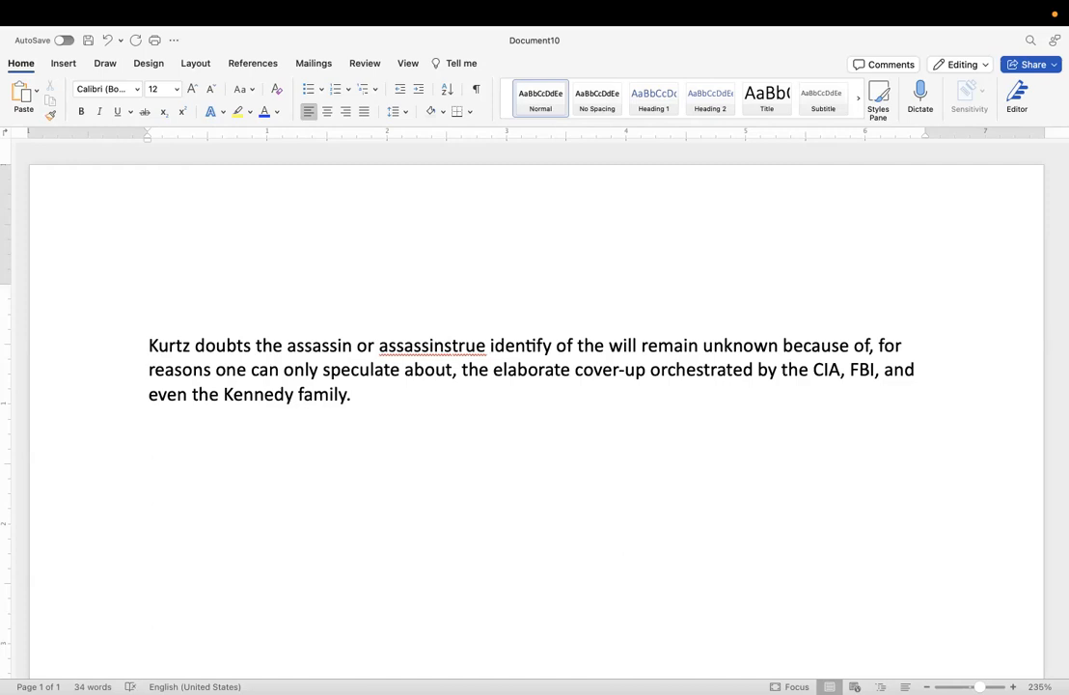
text('s)
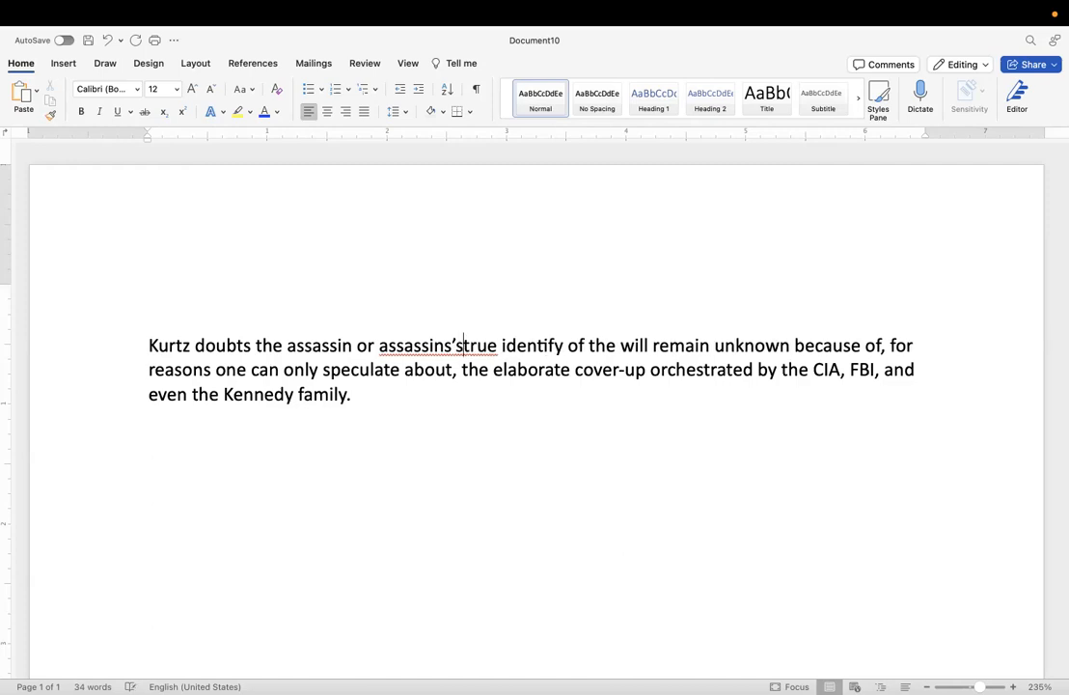
click(350, 344)
text('s)
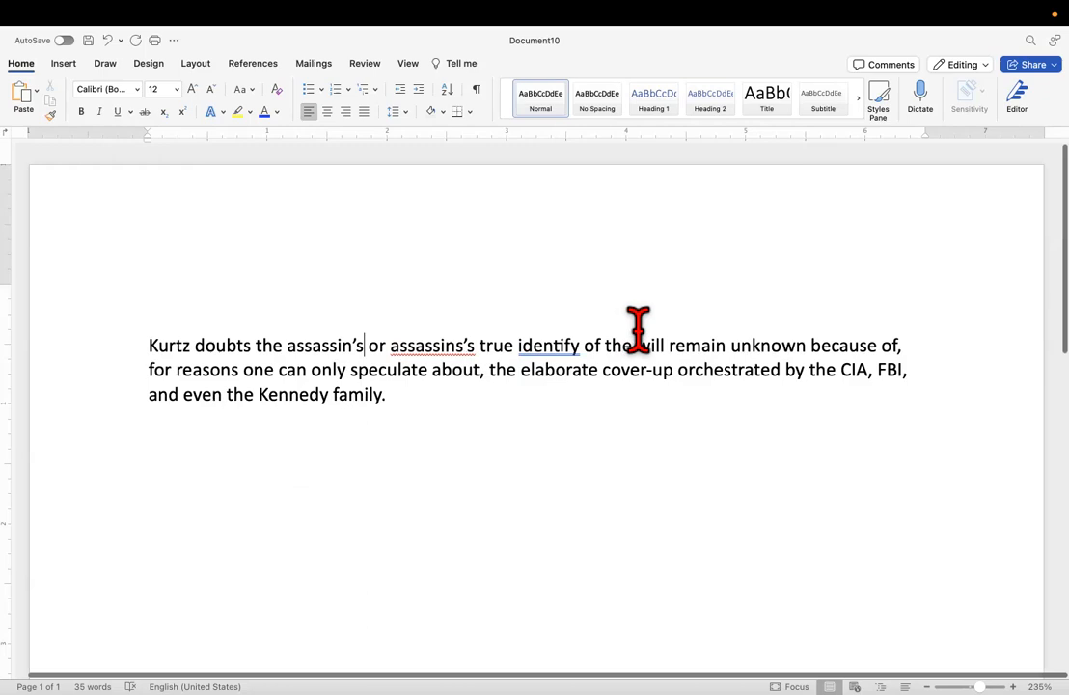
drag(633, 343, 585, 343)
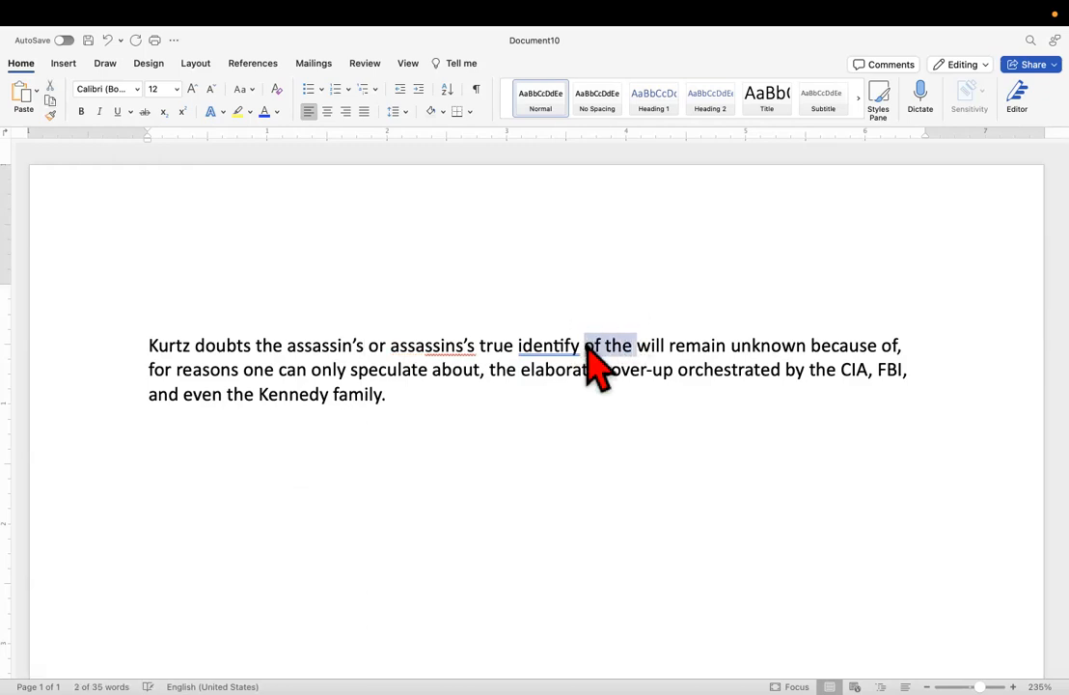
key(BackSpace)
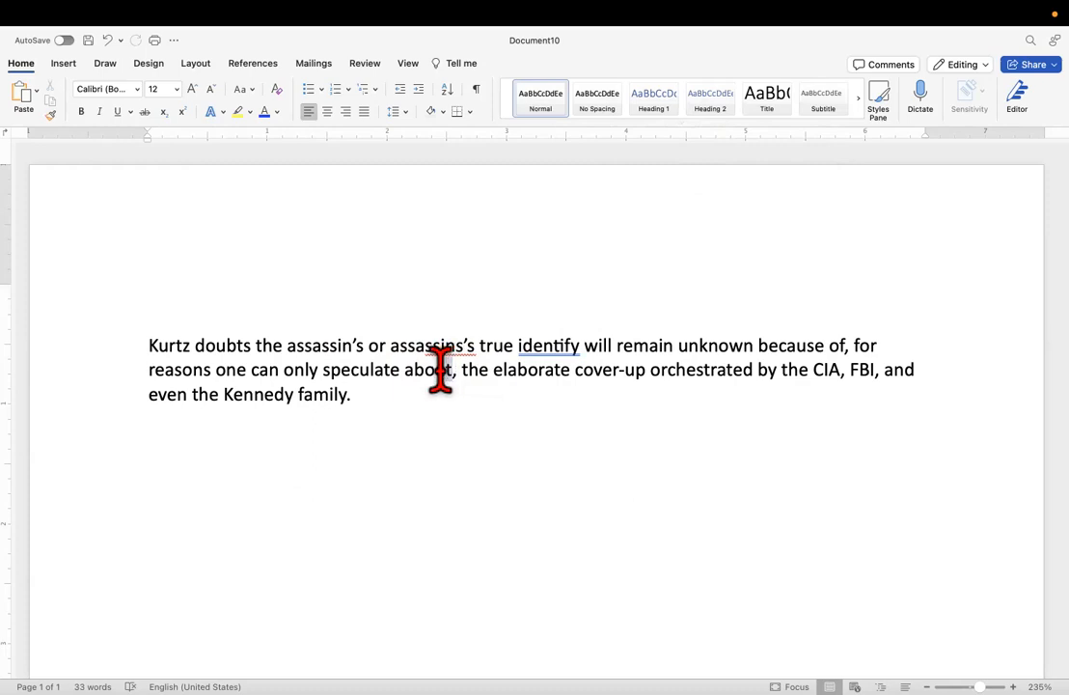
drag(451, 371, 436, 383)
click(427, 410)
scroll(419, 475, down, 1)
scroll(418, 475, left, 1)
scroll(418, 474, up, 1)
scroll(419, 475, right, 1)
scroll(419, 475, left, 1)
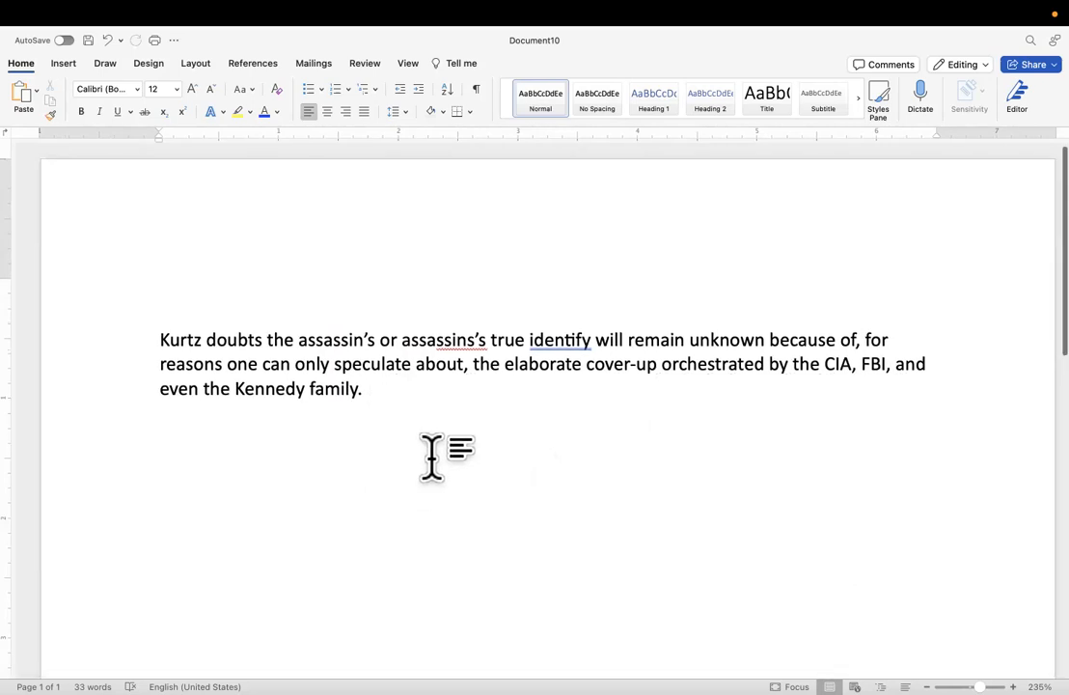
scroll(431, 454, down, 1)
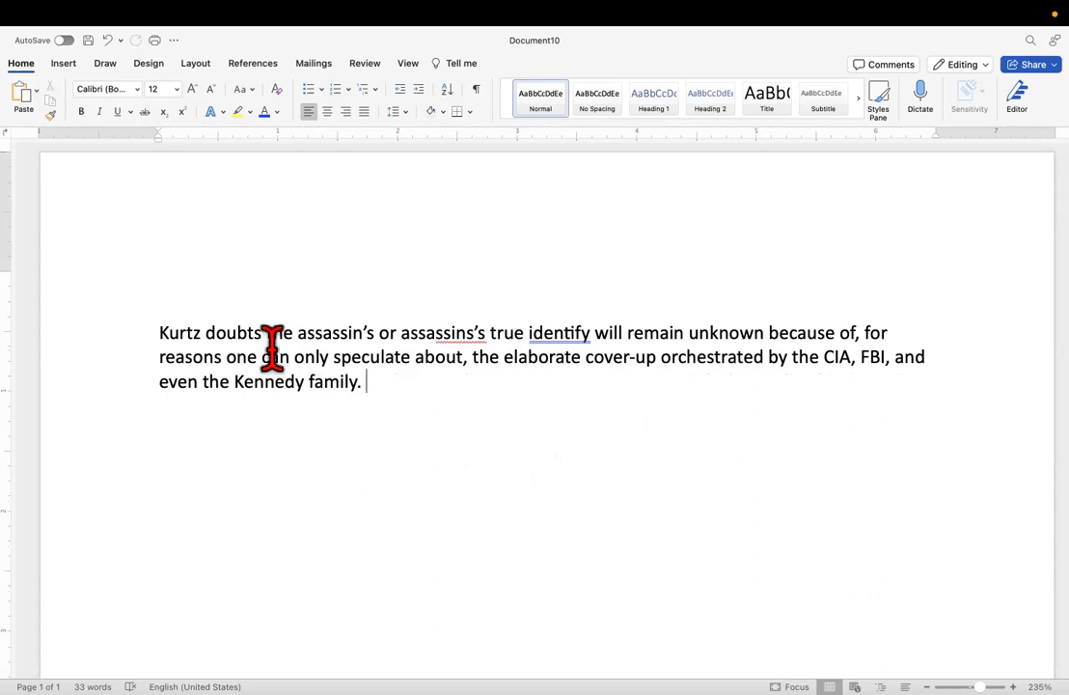
Replace "doubts" with "thinks" and shorten "of, for" after "because" to "for".
drag(262, 341, 204, 328)
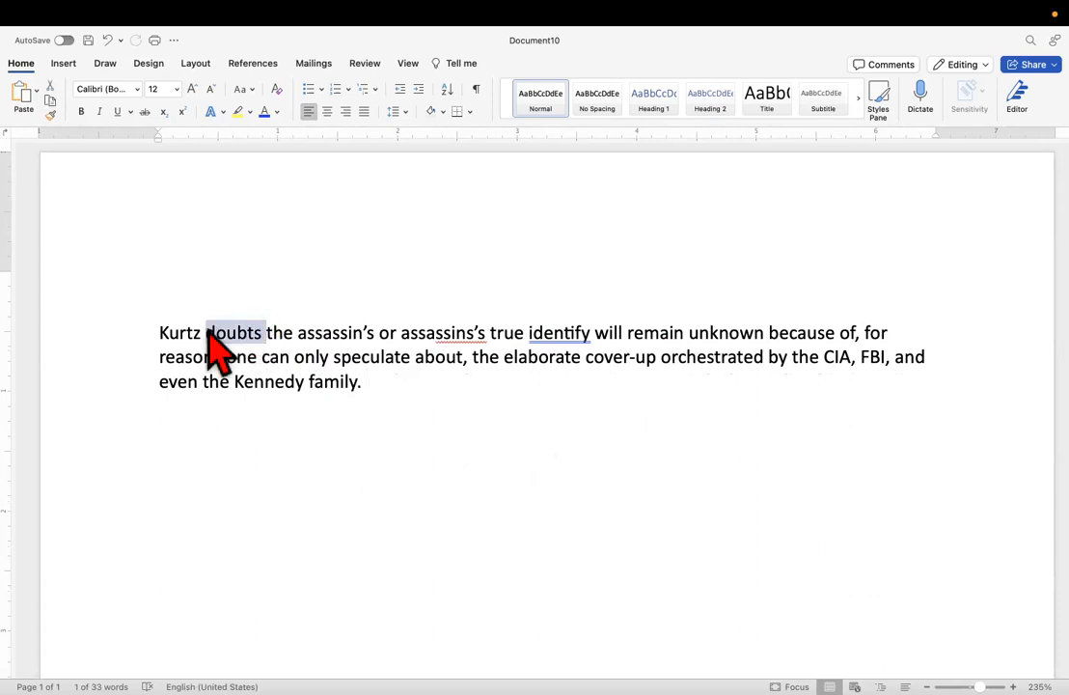
text(thinks)
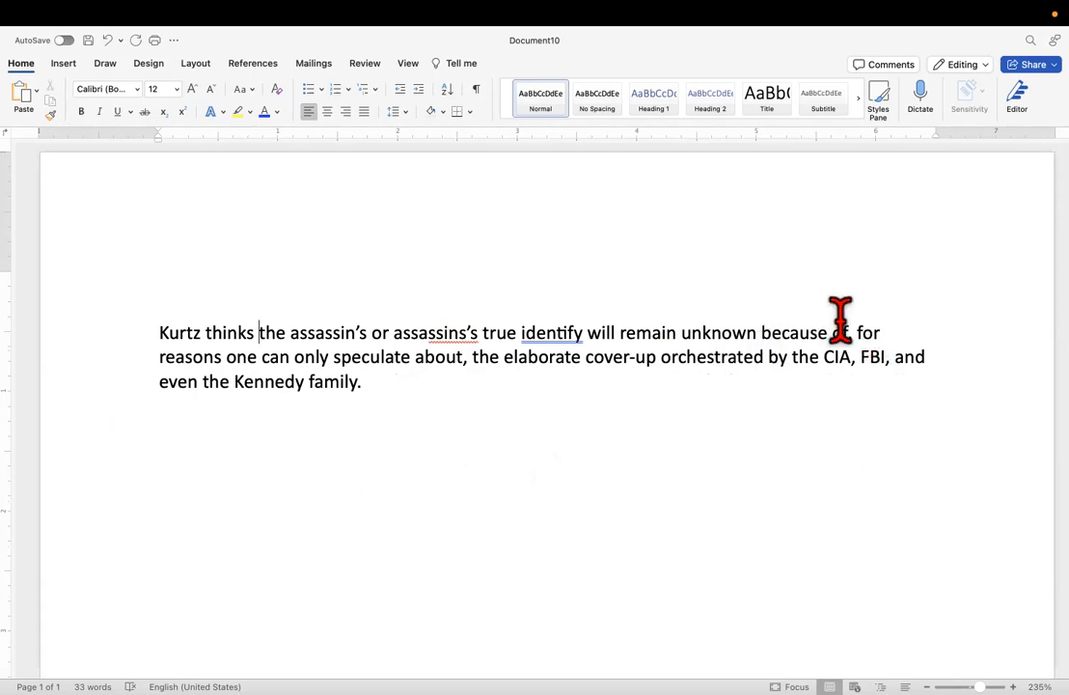
drag(888, 331, 836, 342)
text(for)
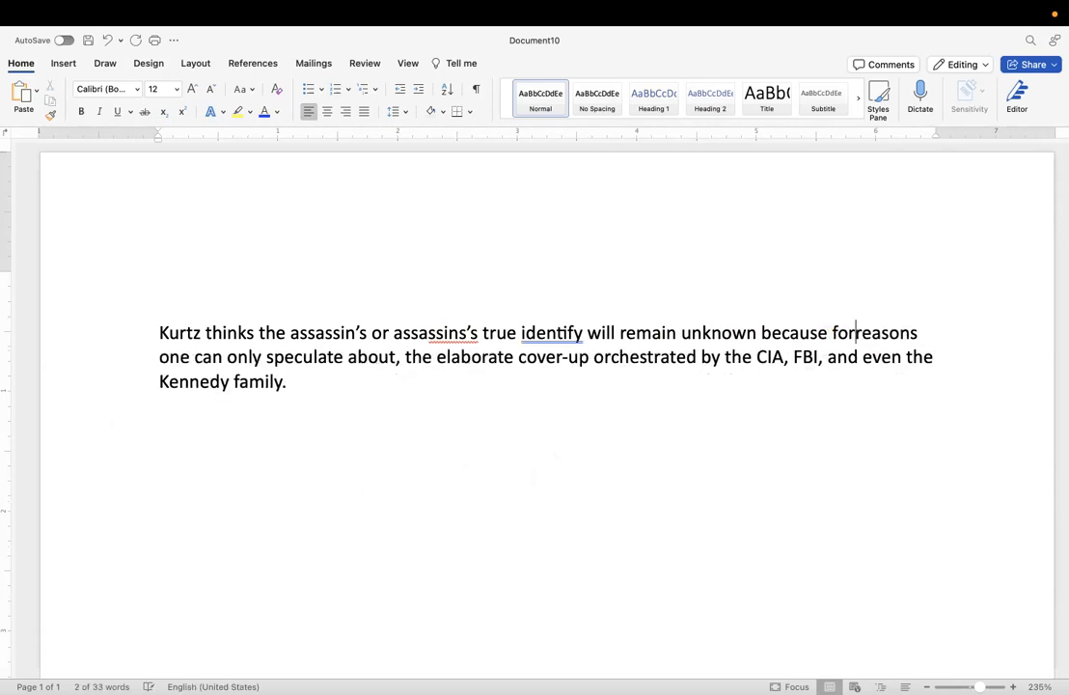
Insert "that are largely speculative," after "for reasons".
click(961, 328)
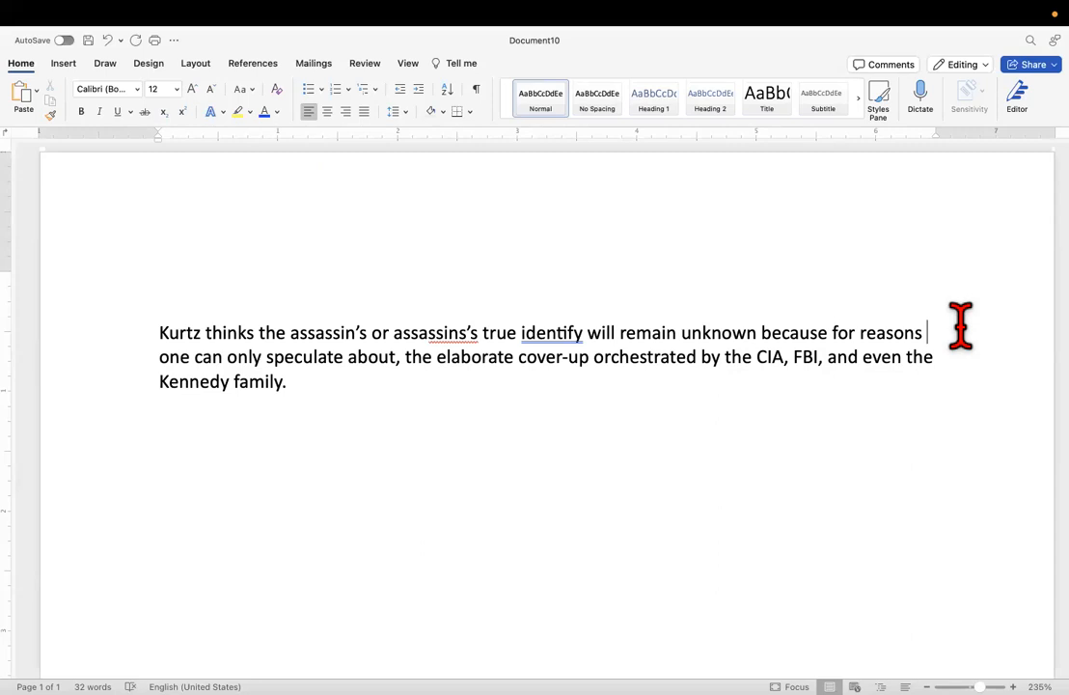
text(th)
text(t are la)
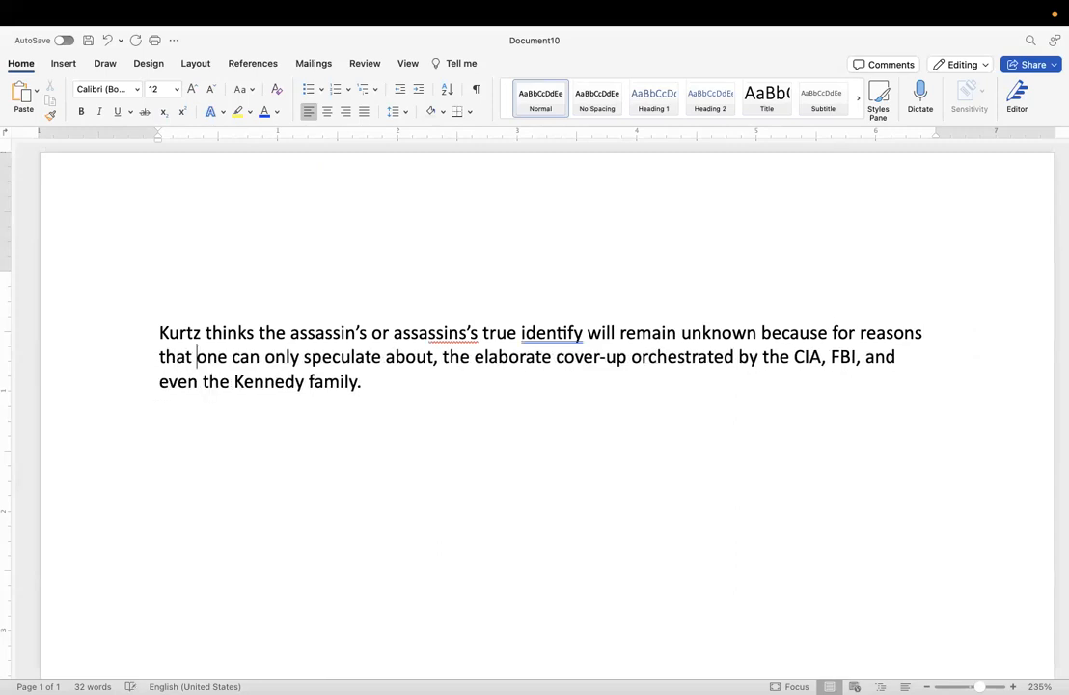
text(rgely )
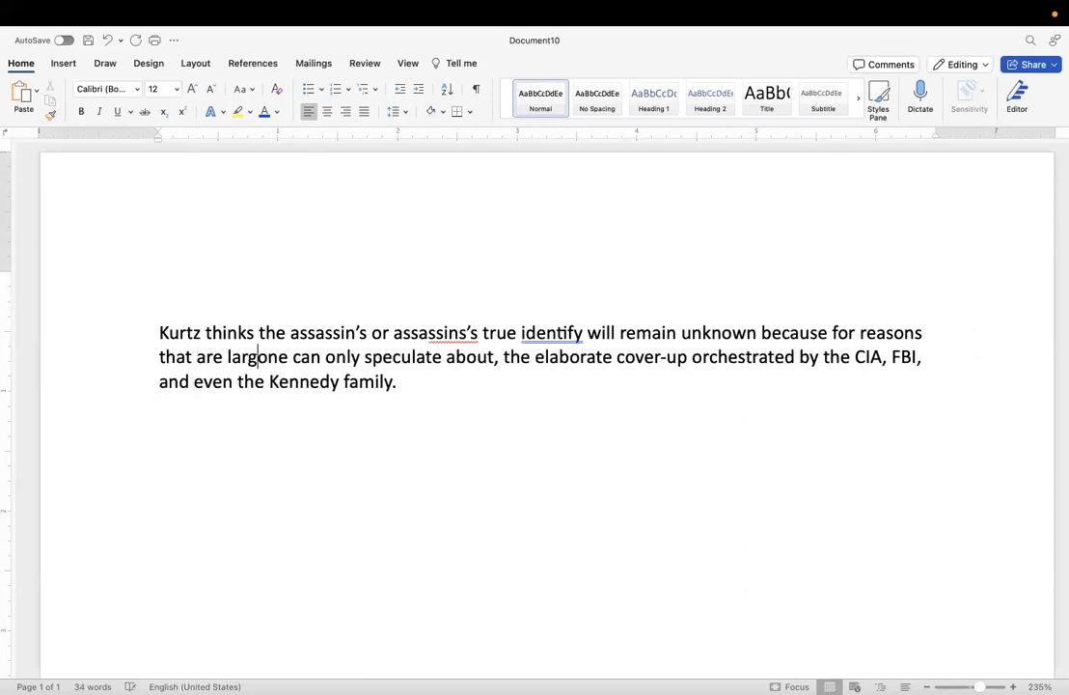
text(specula)
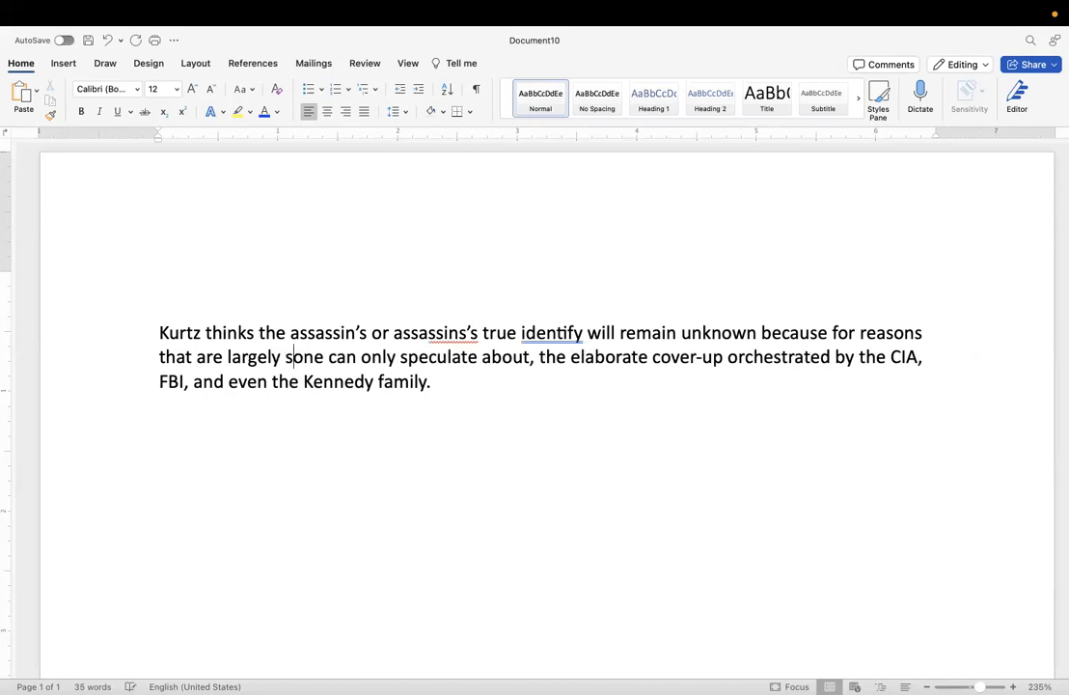
text(tive,)
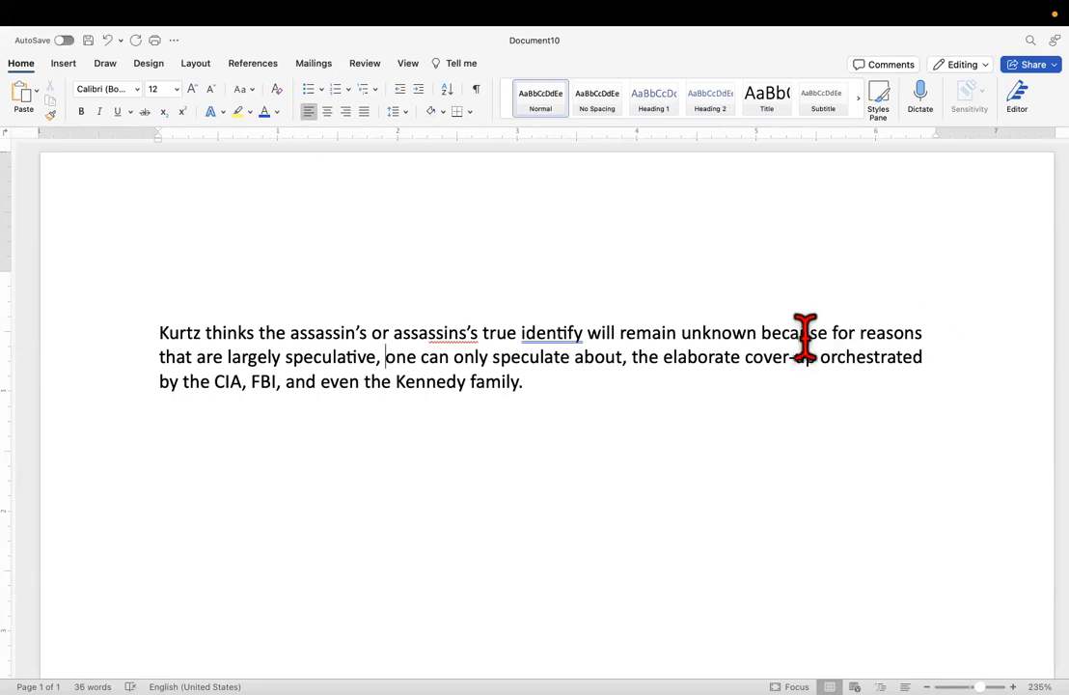
Delete the leftover phrase "one can only speculate about," before "the elaborate cover-up".
drag(632, 358, 441, 375)
key(BackSpace)
key(BackSpace)
key(BackSpace)
key(BackSpace)
key(BackSpace)
key(BackSpace)
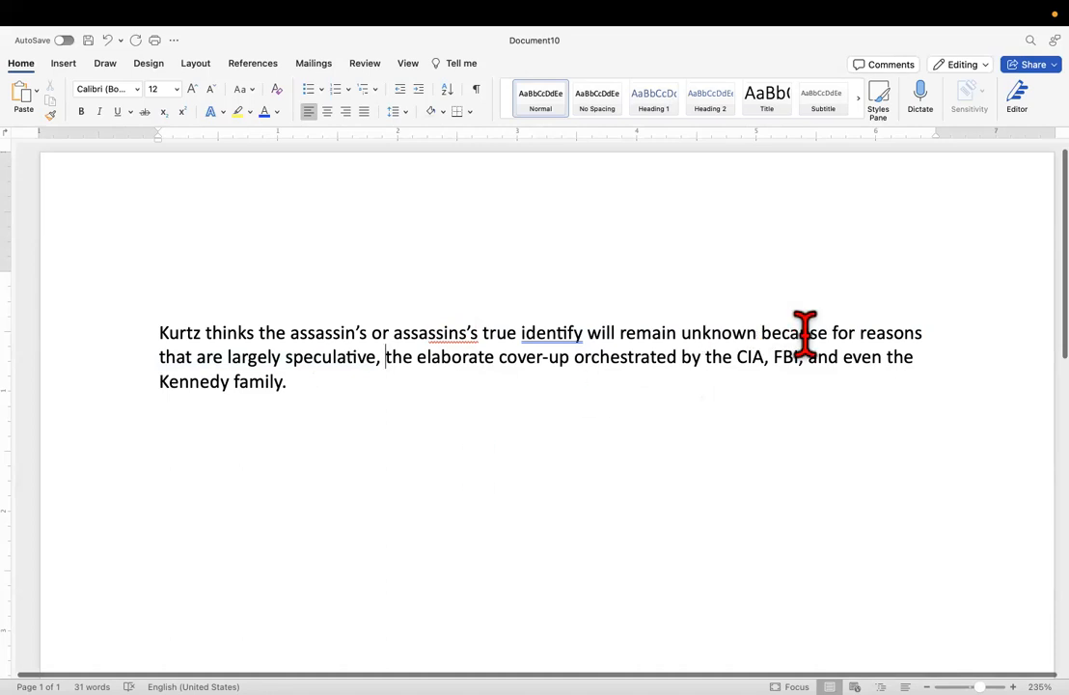
Replace "because for reasons that are" after "unknown" with "because that is the way the".
drag(813, 333, 758, 337)
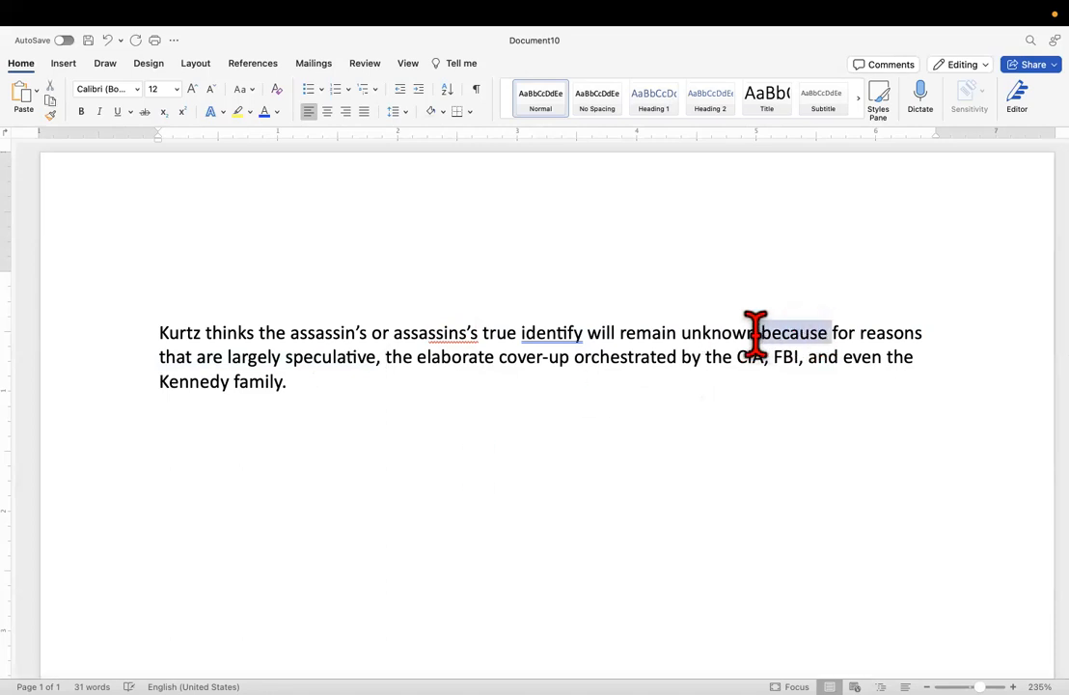
key(BackSpace)
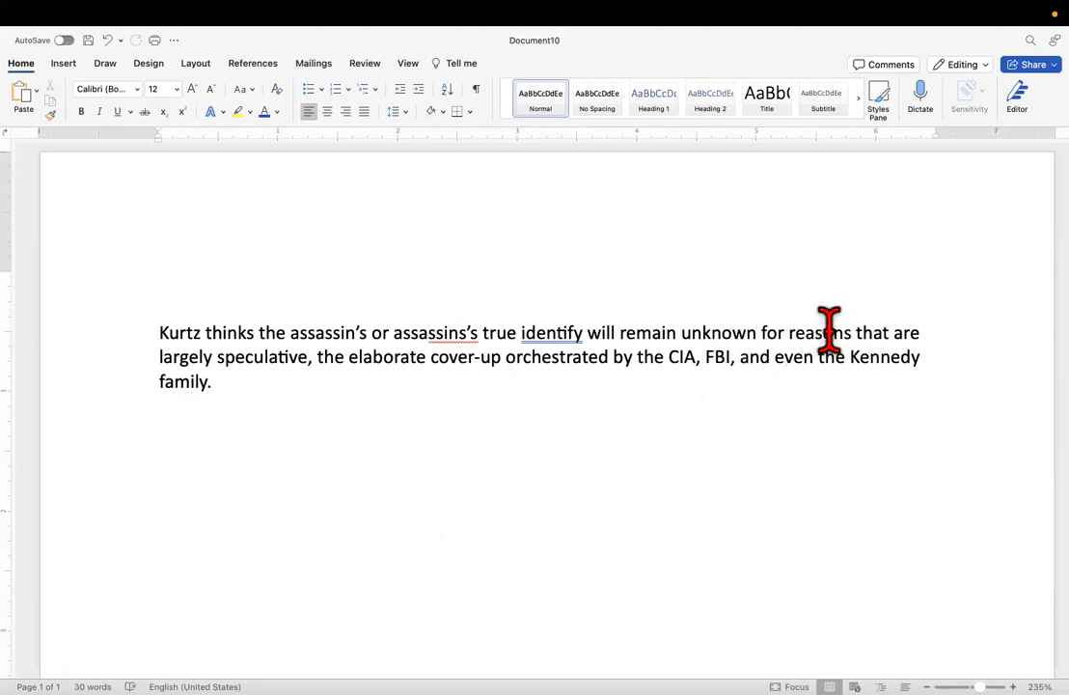
drag(764, 338, 948, 342)
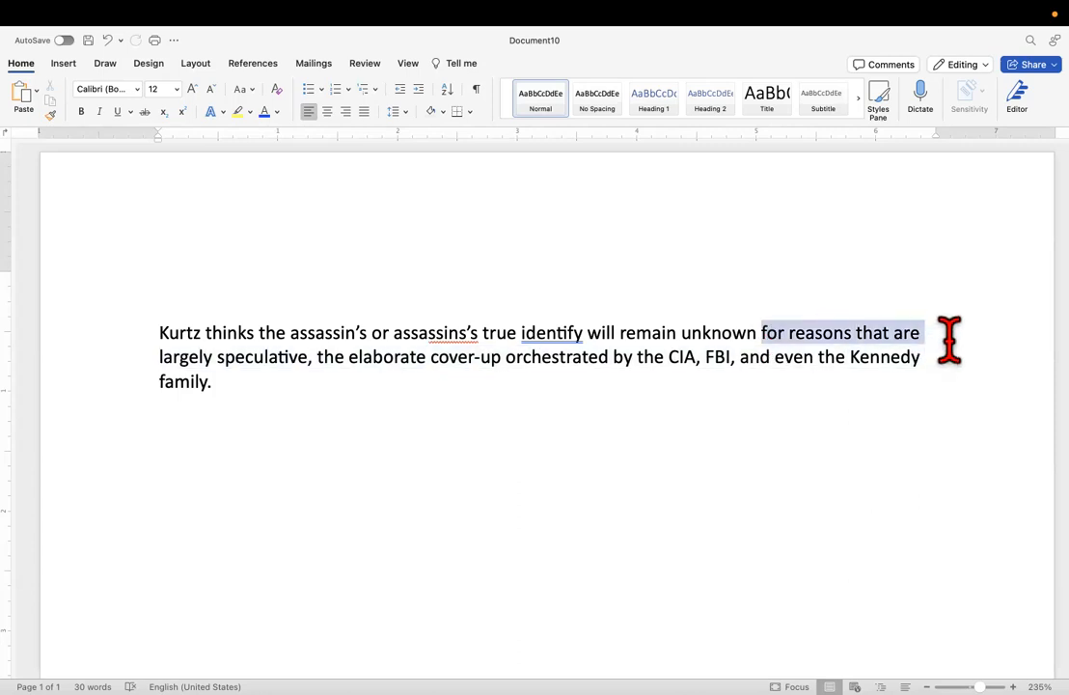
text(because tha)
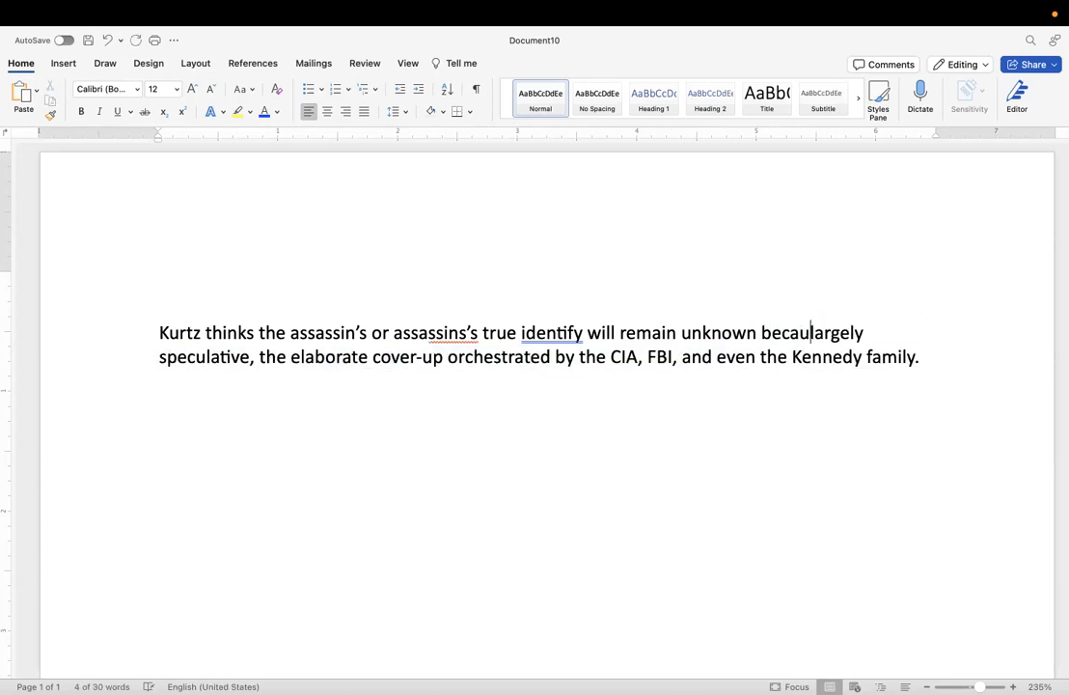
text(t is the way)
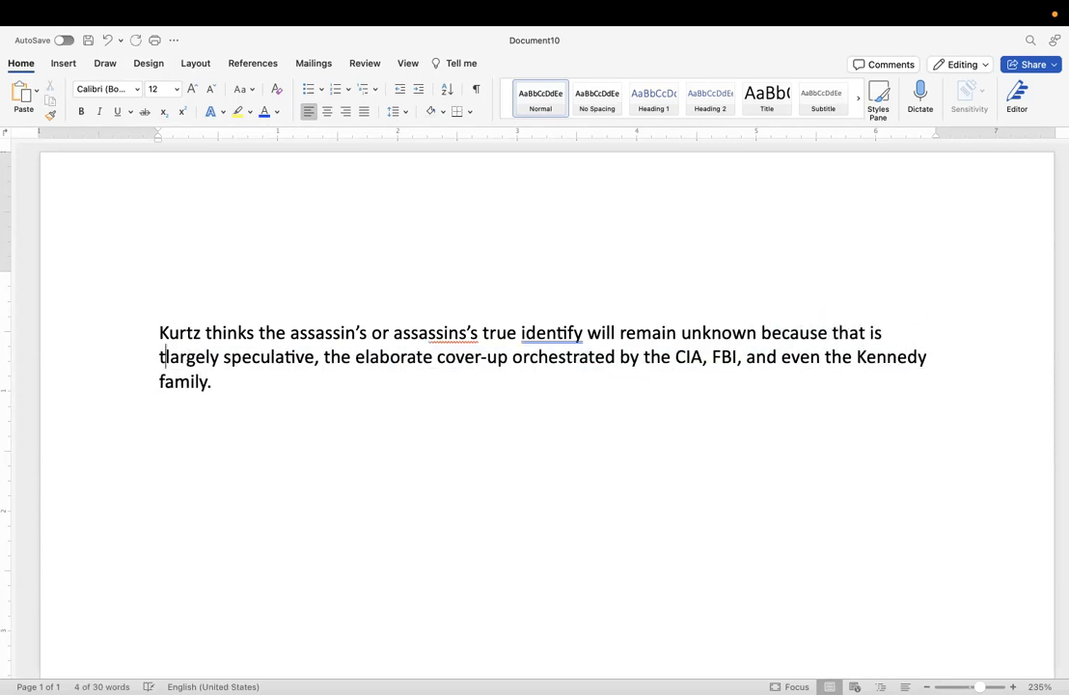
text( the )
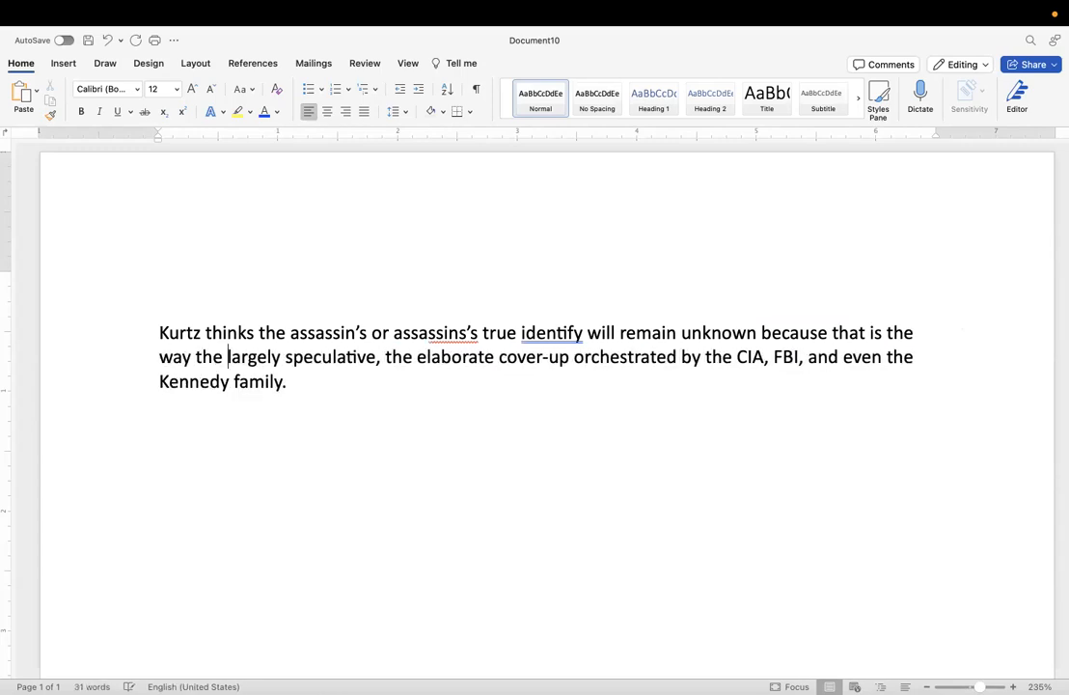
text(Cla)
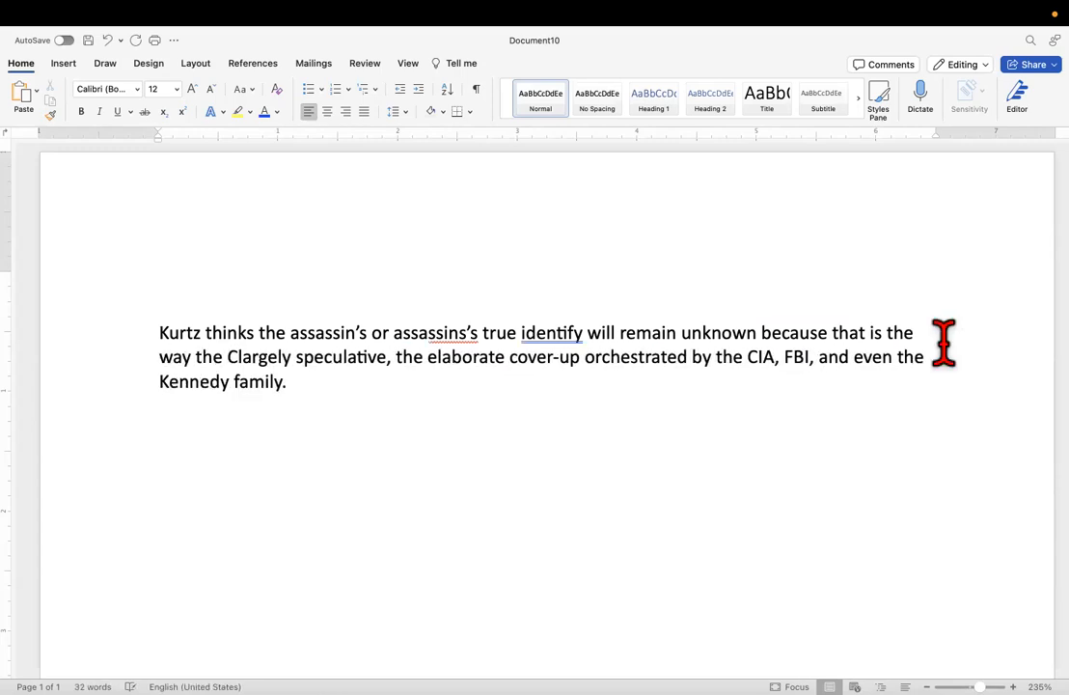
Insert "CIA and FBI" after "because that is the way the".
key(BackSpace)
text(A, )
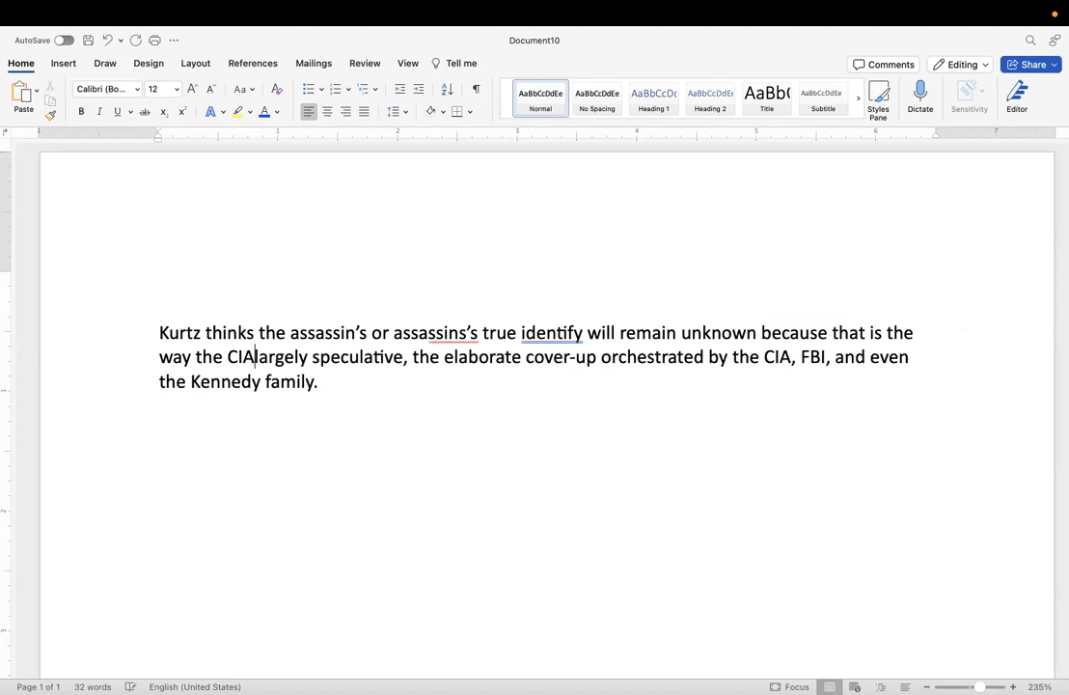
text(FBI)
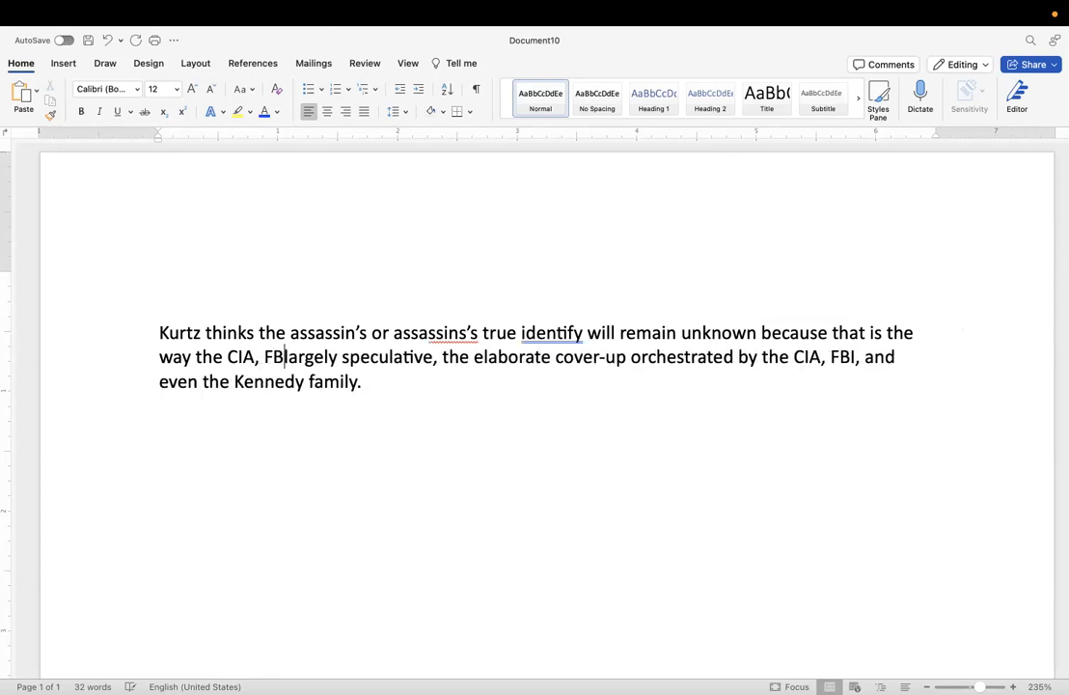
key(BackSpace)
text(, an)
key(BackSpace)
key(BackSpace)
key(BackSpace)
key(BackSpace)
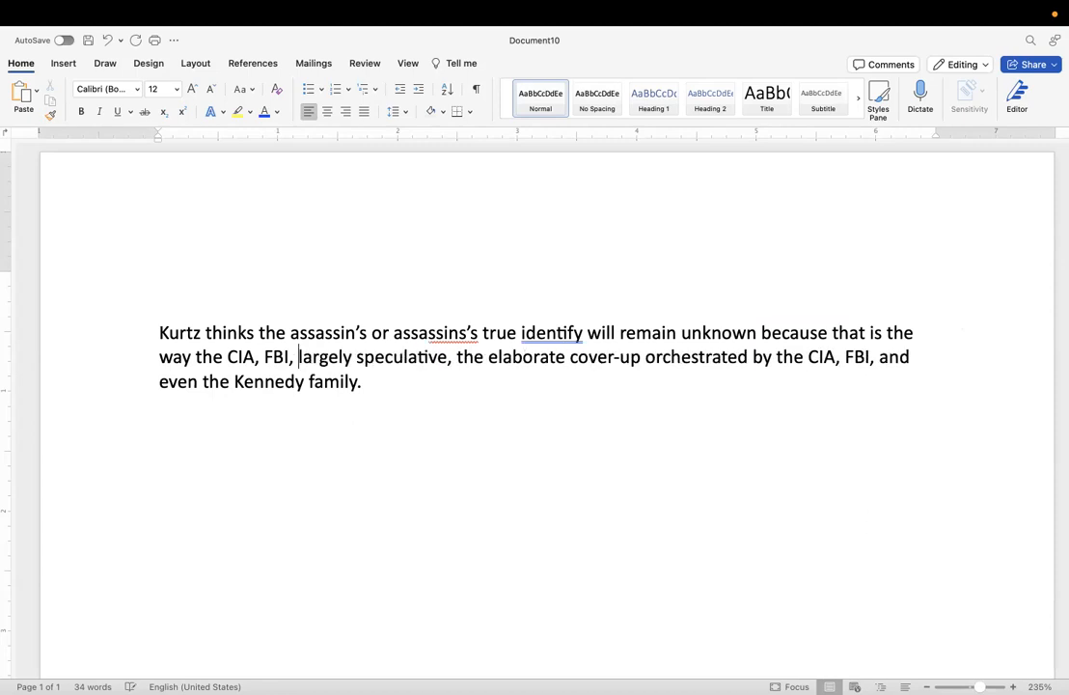
key(BackSpace)
key(BackSpace)
key(BackSpace)
key(BackSpace)
key(BackSpace)
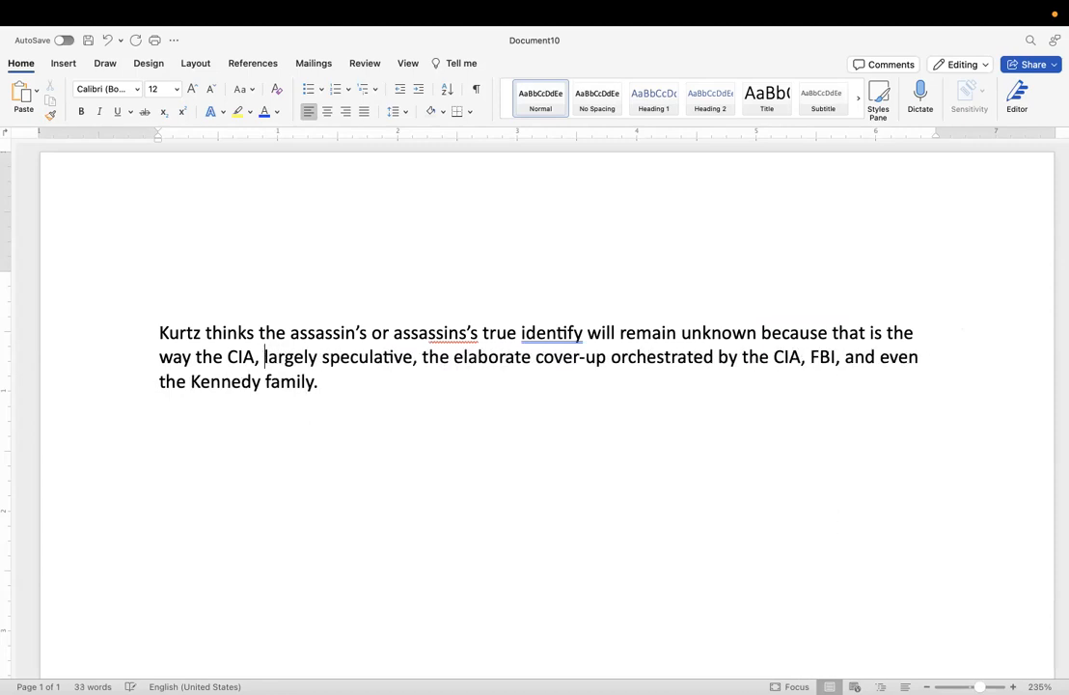
text(and)
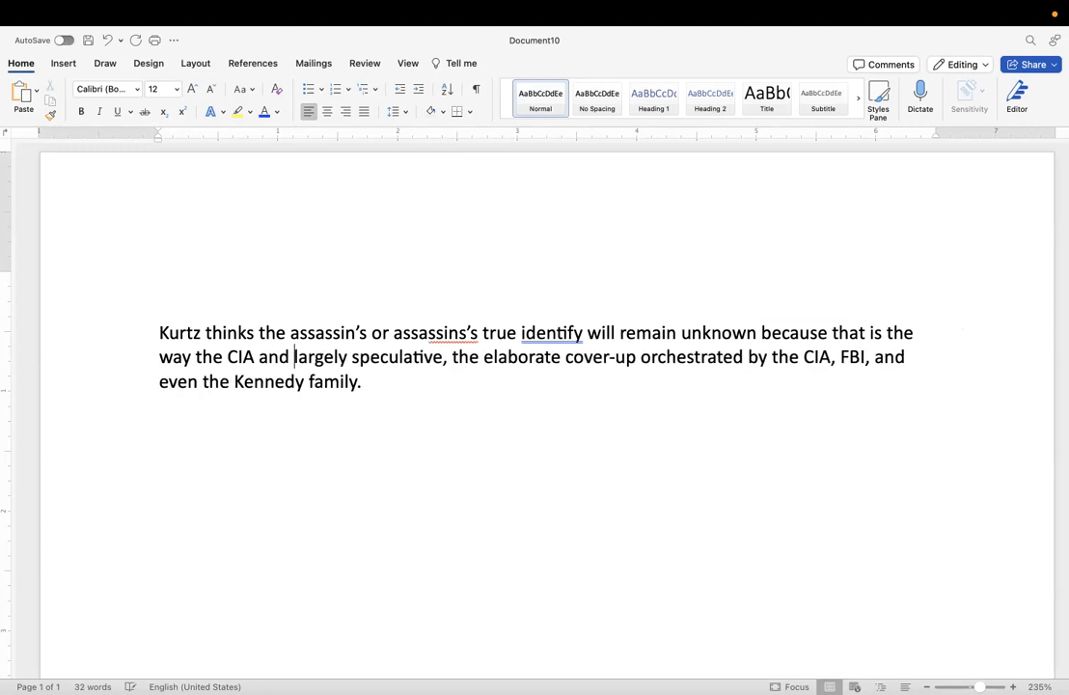
text( FBI )
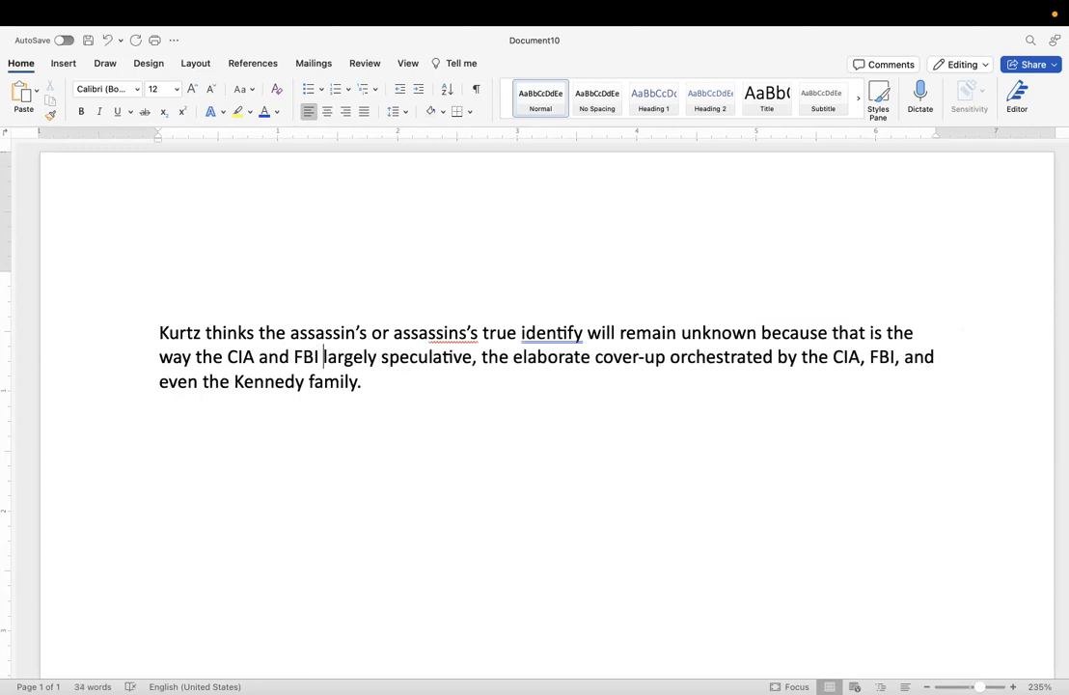
text(want it)
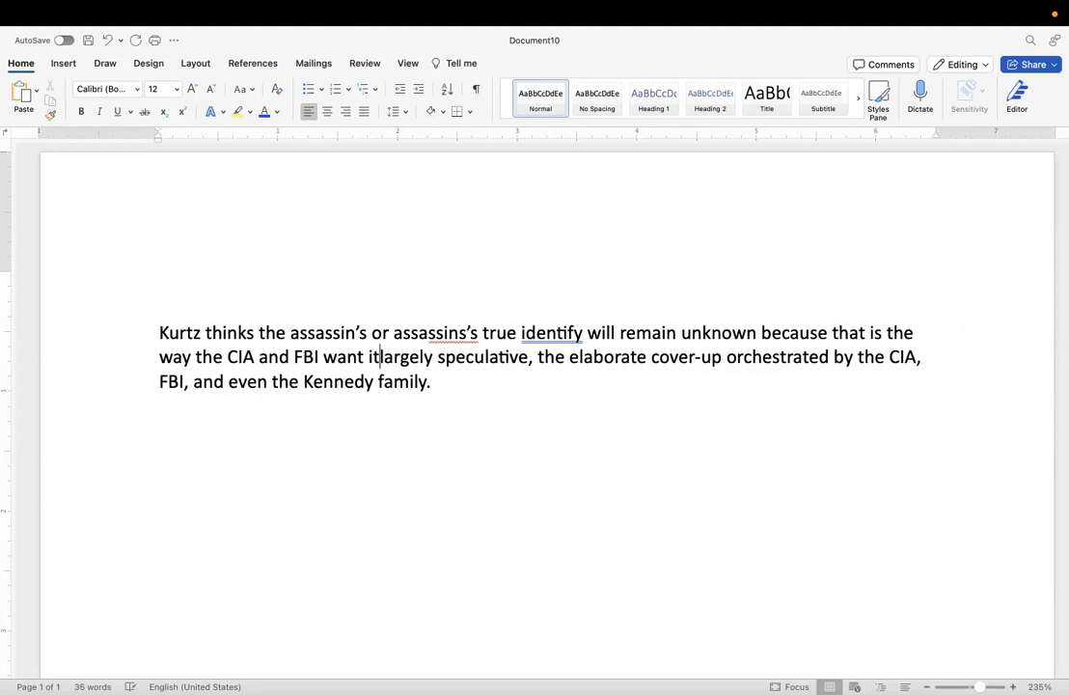
text( andposs)
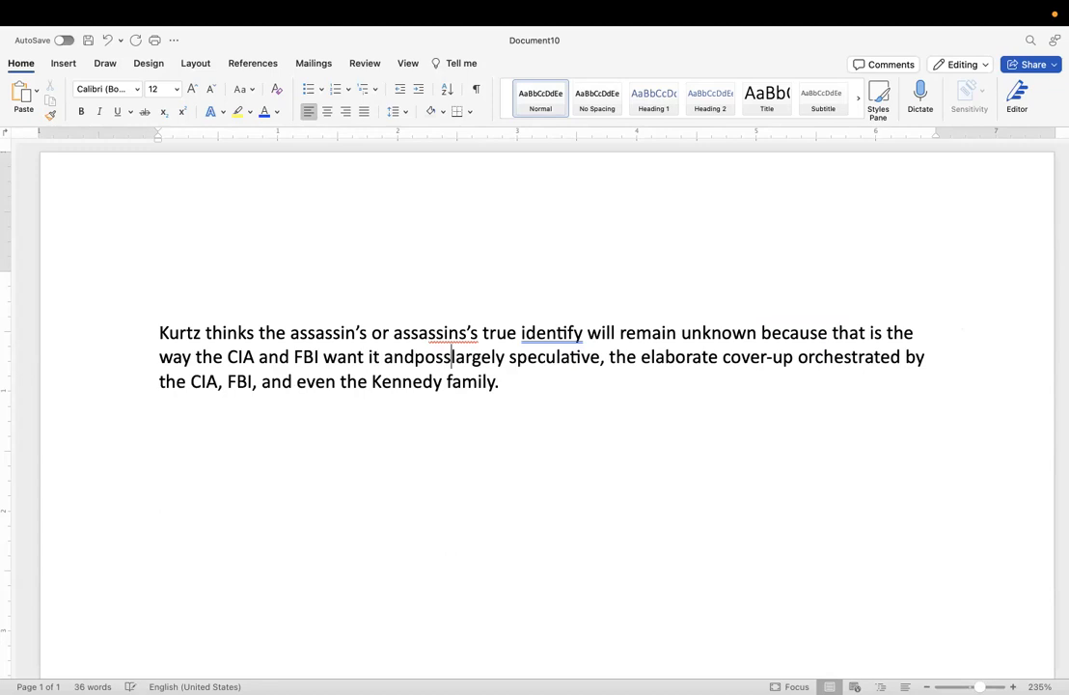
key(BackSpace)
key(BackSpace)
key(BackSpace)
key(BackSpace)
key(BackSpace)
key(BackSpace)
key(BackSpace)
key(BackSpace)
key(BackSpace)
key(BackSpace)
key(BackSpace)
key(BackSpace)
key(BackSpace)
key(BackSpace)
key(BackSpace)
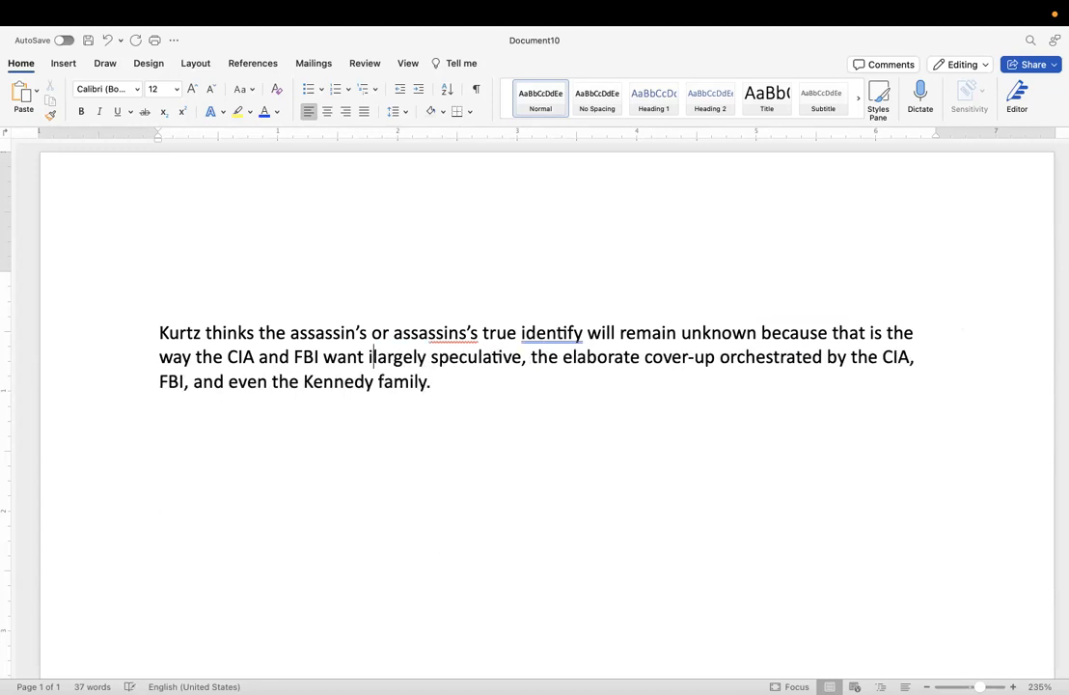
End the first sentence with "and possibly even the Kennedy family want it." and delete the leftover wording from "largely speculative" onward.
text(and pos)
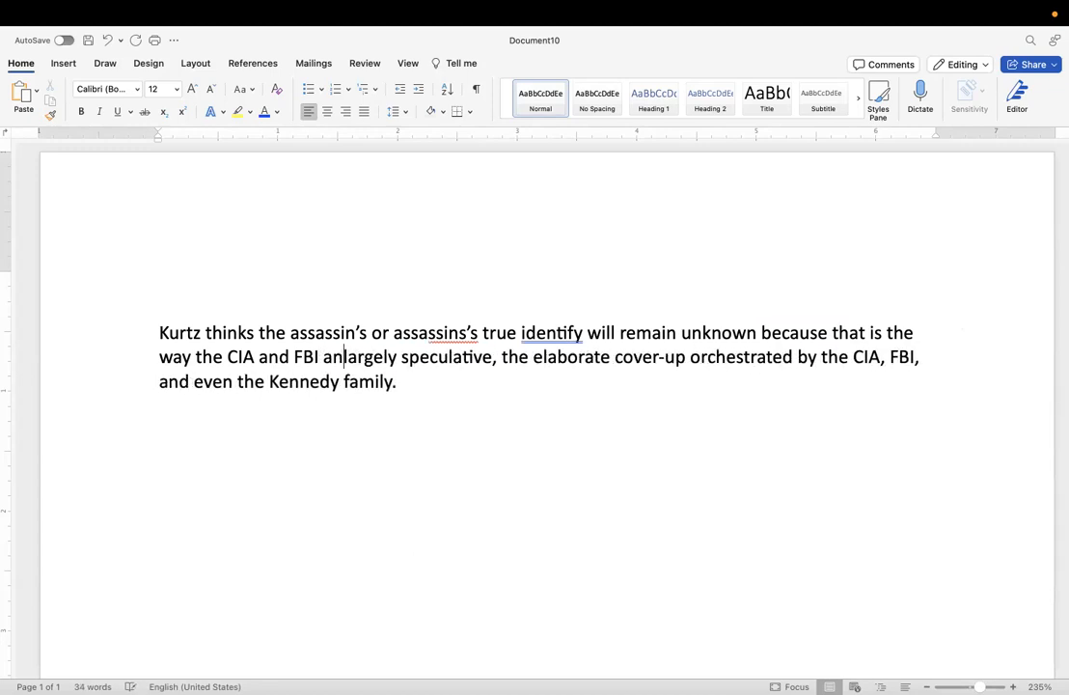
text(sibly ev)
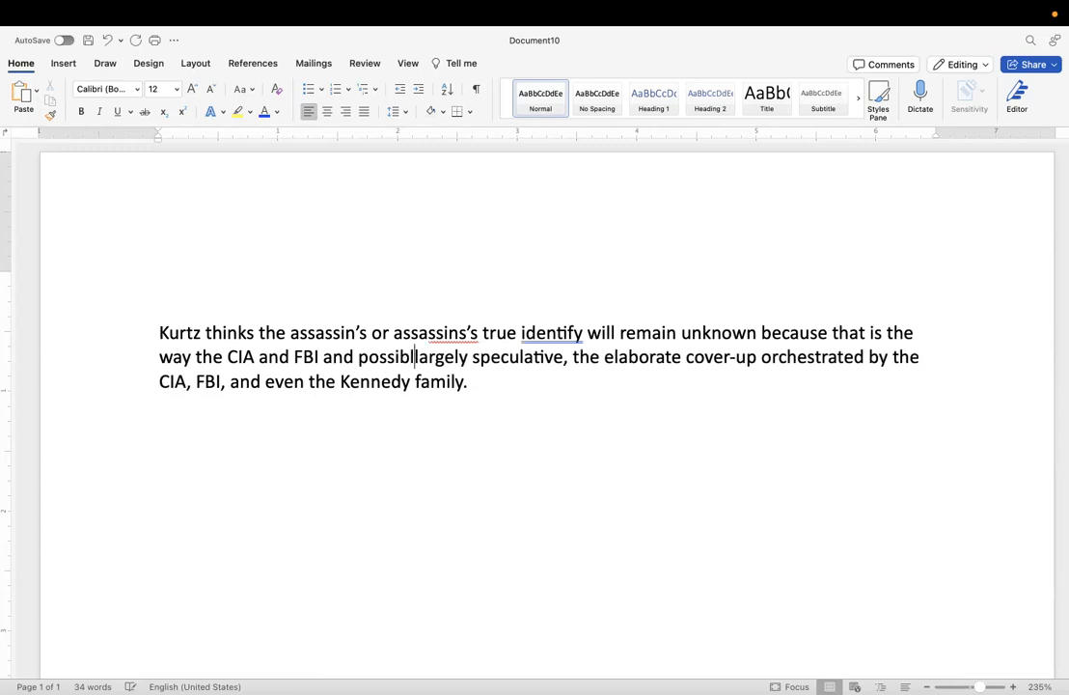
text(en the Ken)
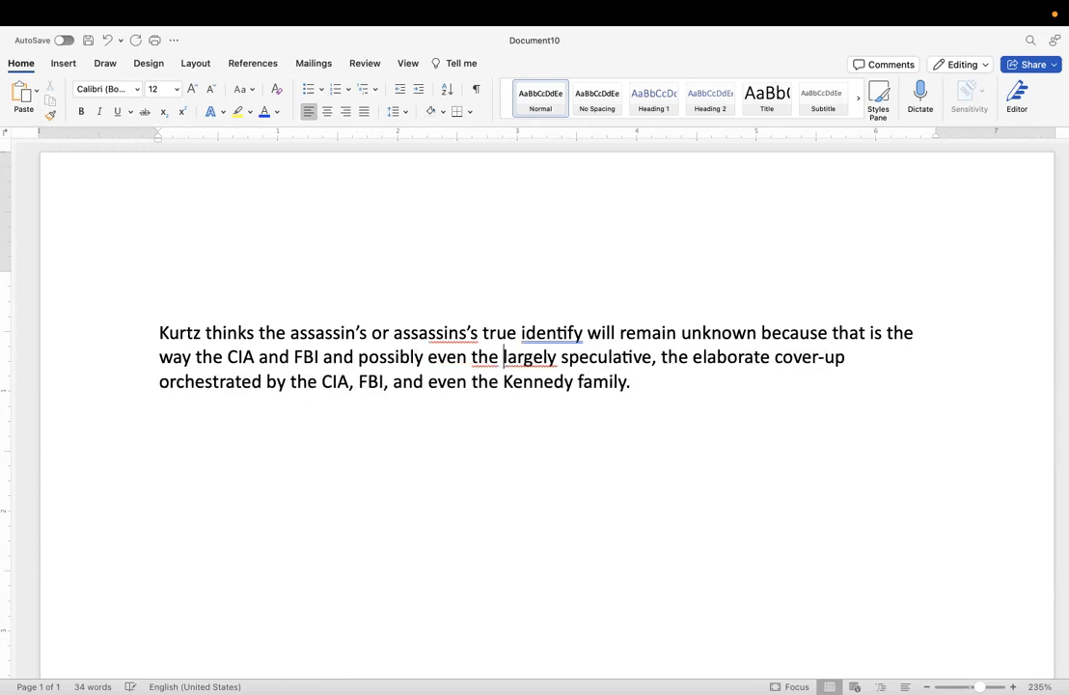
text(nedy )
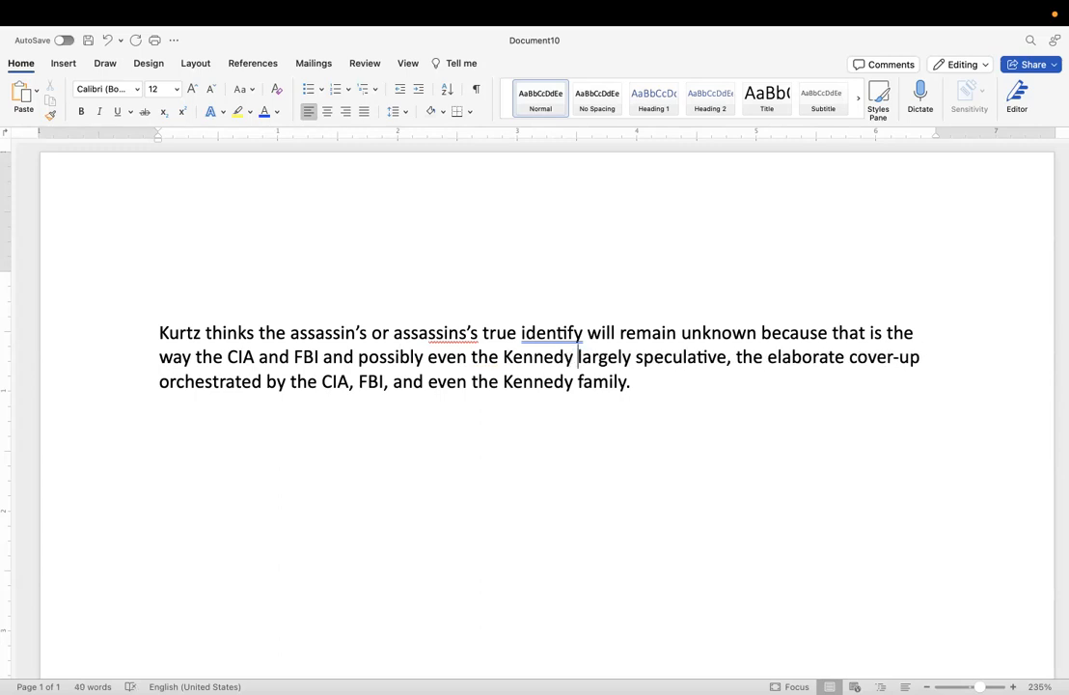
text(family w)
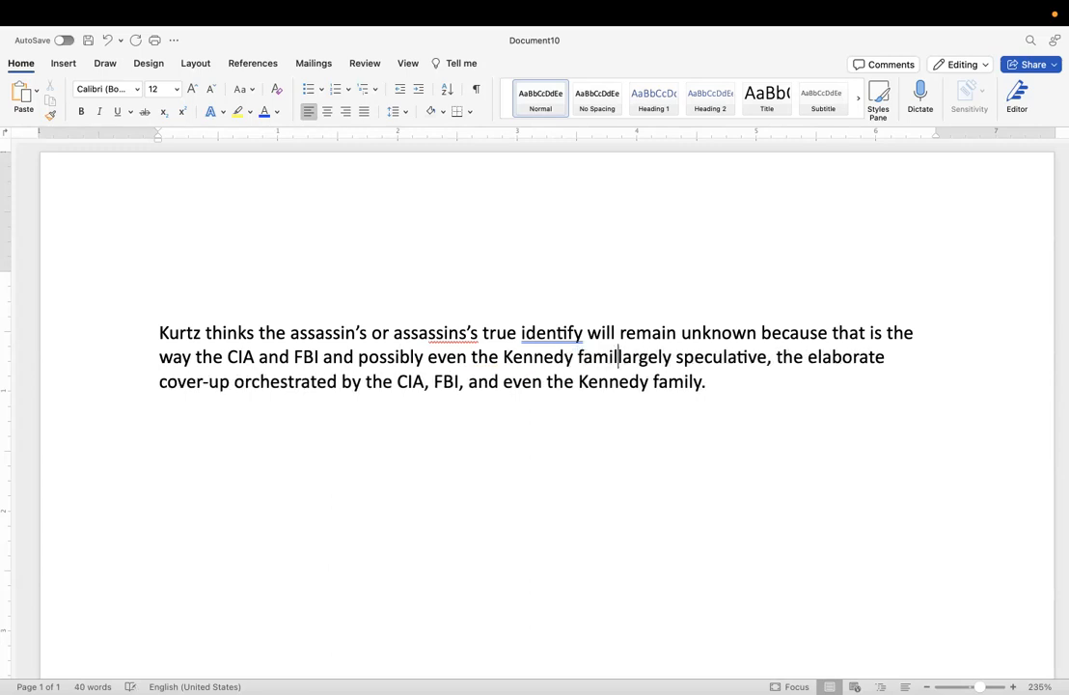
text(ant it.)
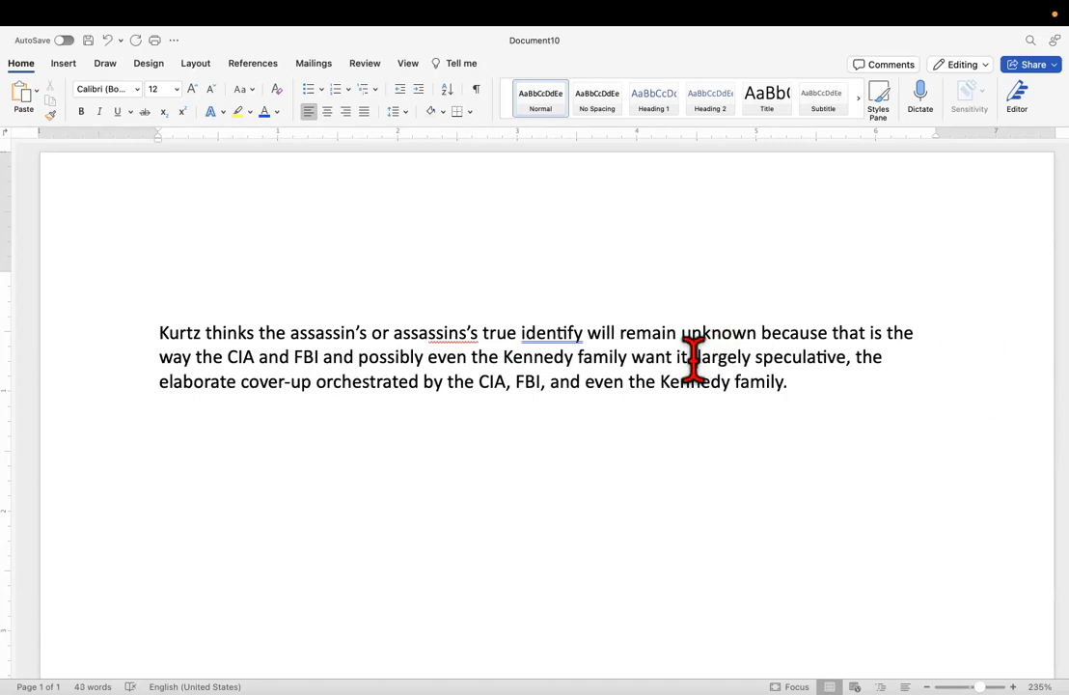
drag(689, 357, 825, 406)
key(BackSpace)
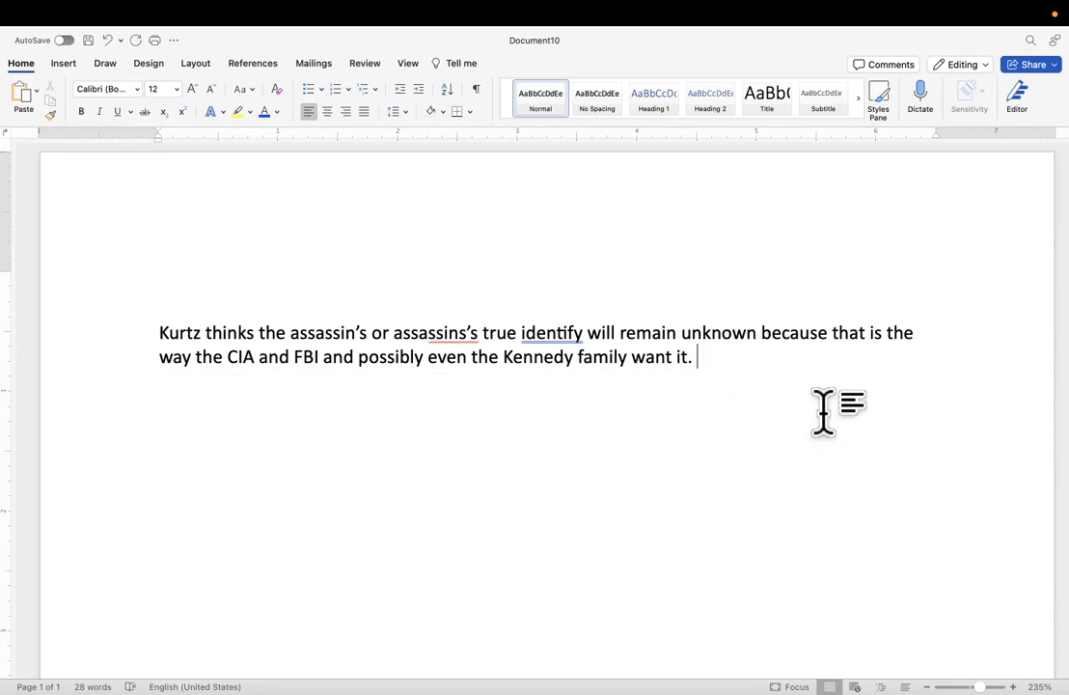
Begin a second sentence reading "For the CIA and FBI, the reasons are mainly".
text(For th)
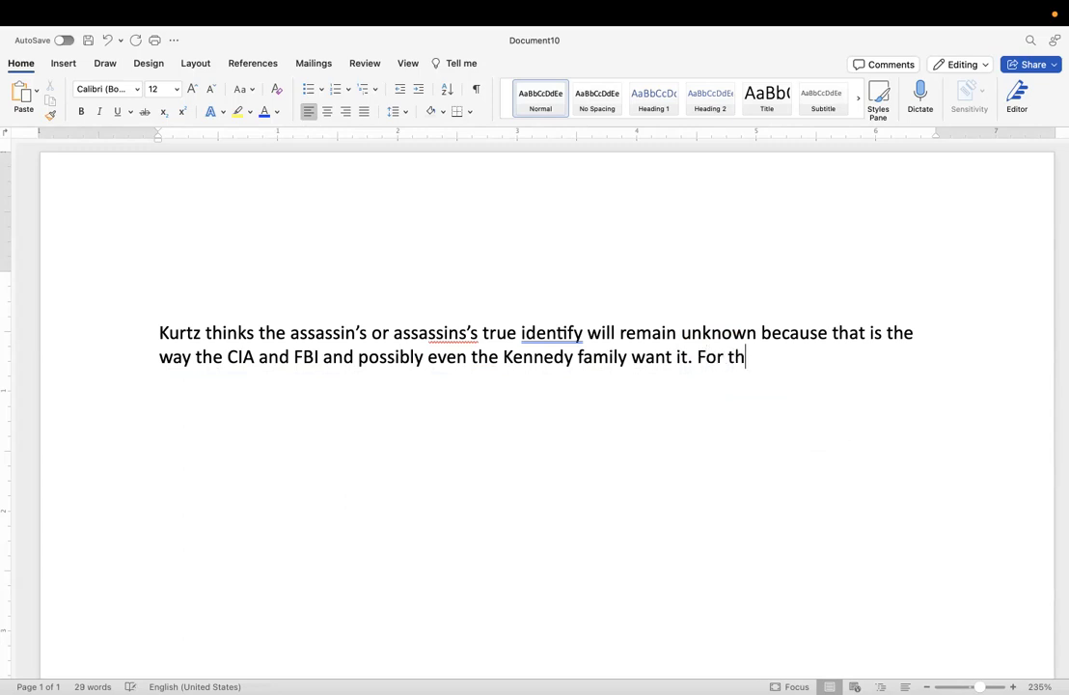
text(e CIA and )
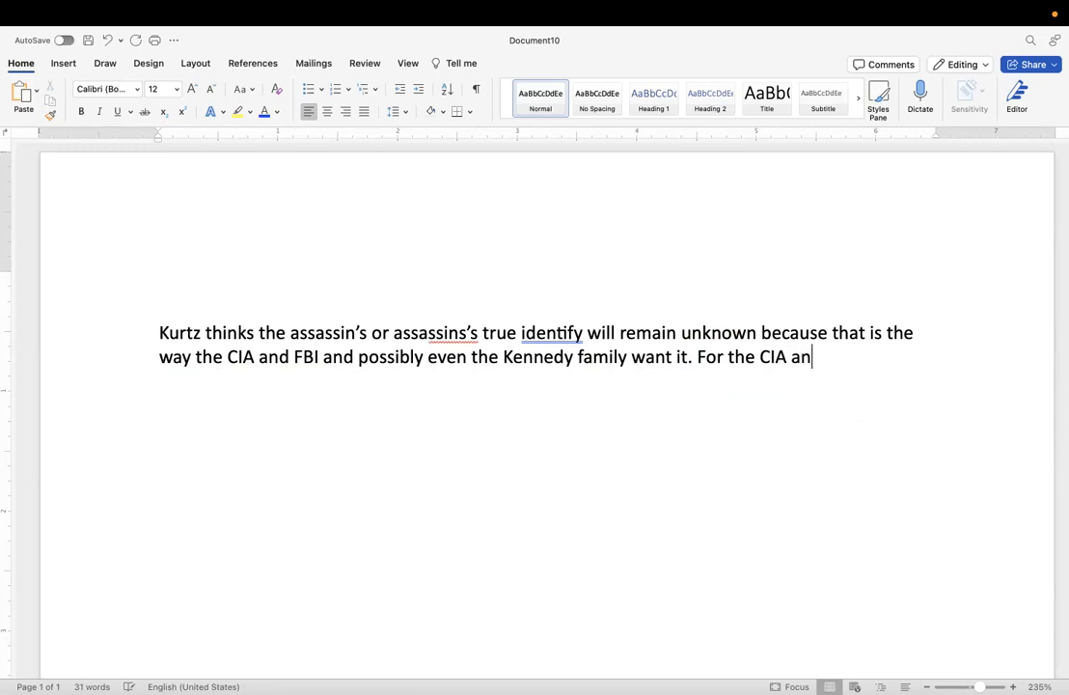
text(FBI)
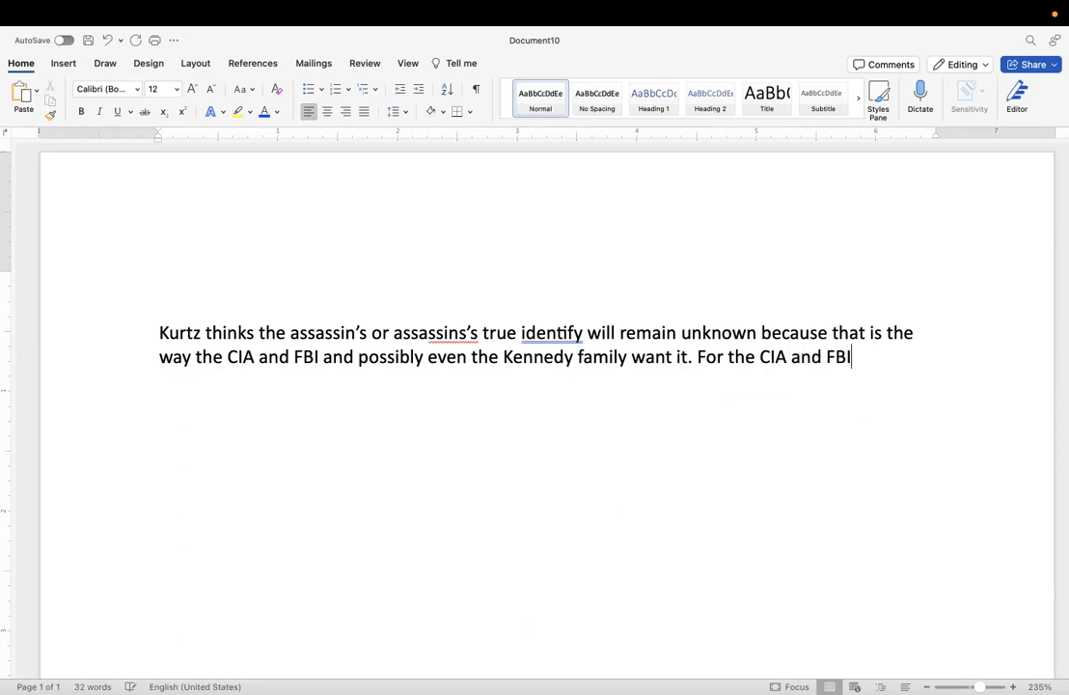
text(, the reas)
text(ons )
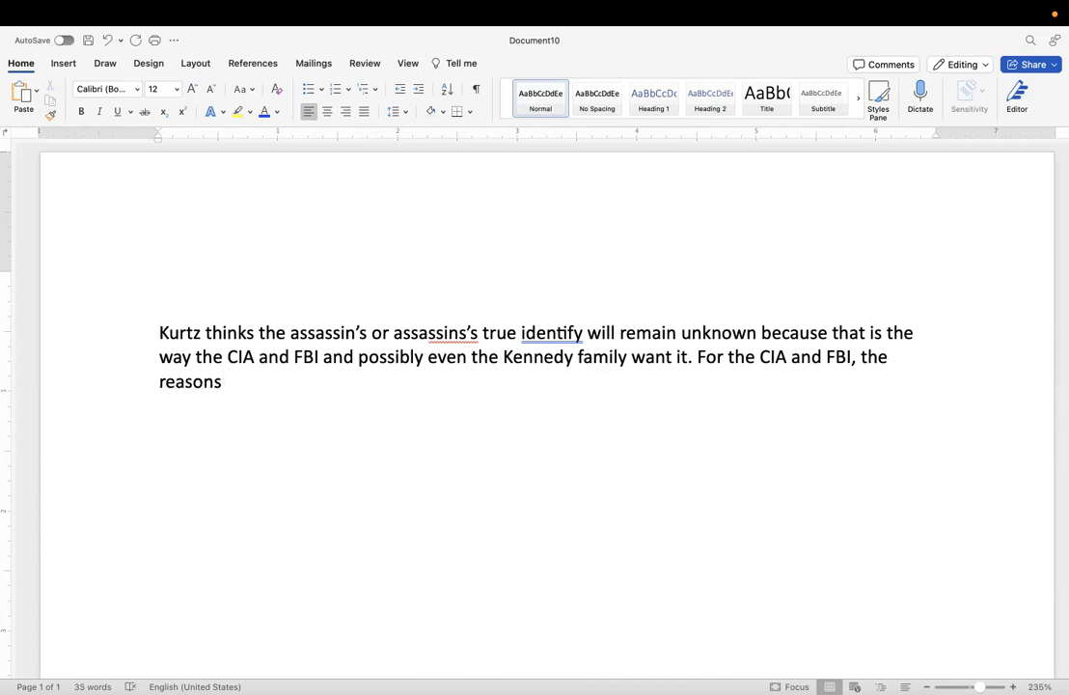
text(are mainly)
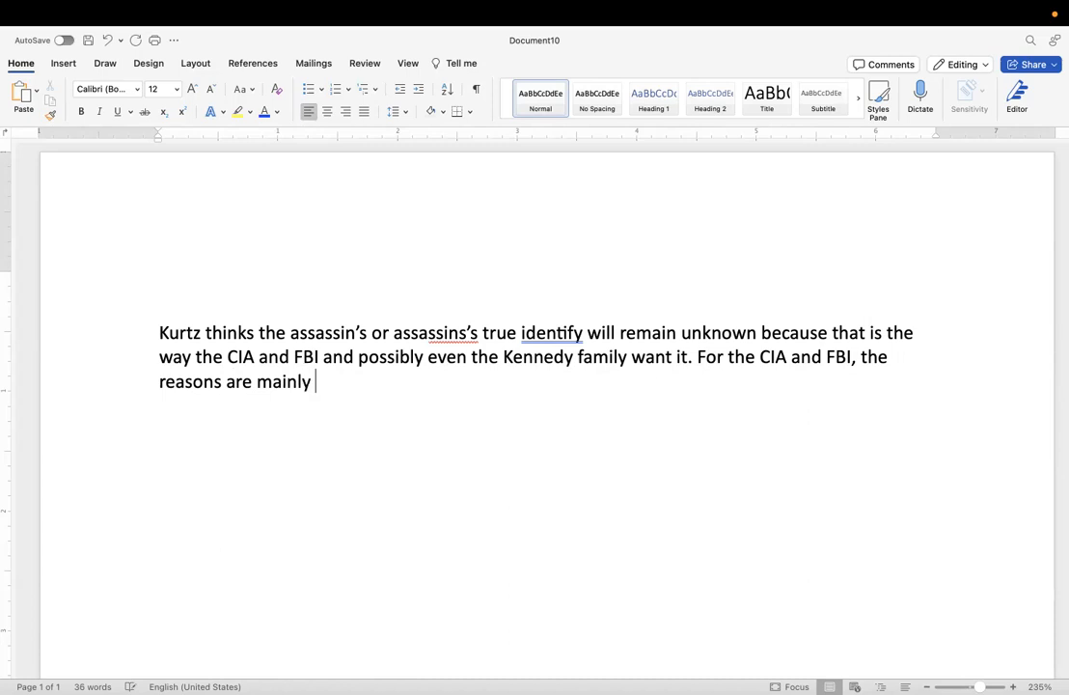
text( clear because eo)
Continue the second sentence with "clear because of their bungling of the entire case".
key(BackSpace)
key(BackSpace)
key(BackSpace)
text(of their bungling of the)
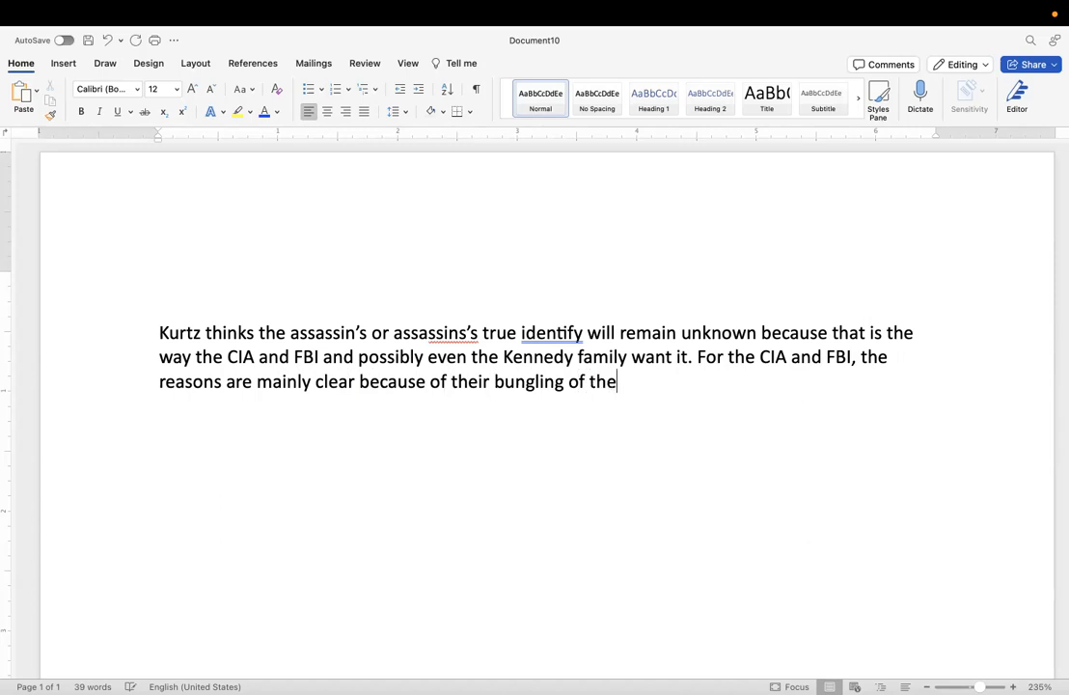
text( en)
key(BackSpace)
key(BackSpace)
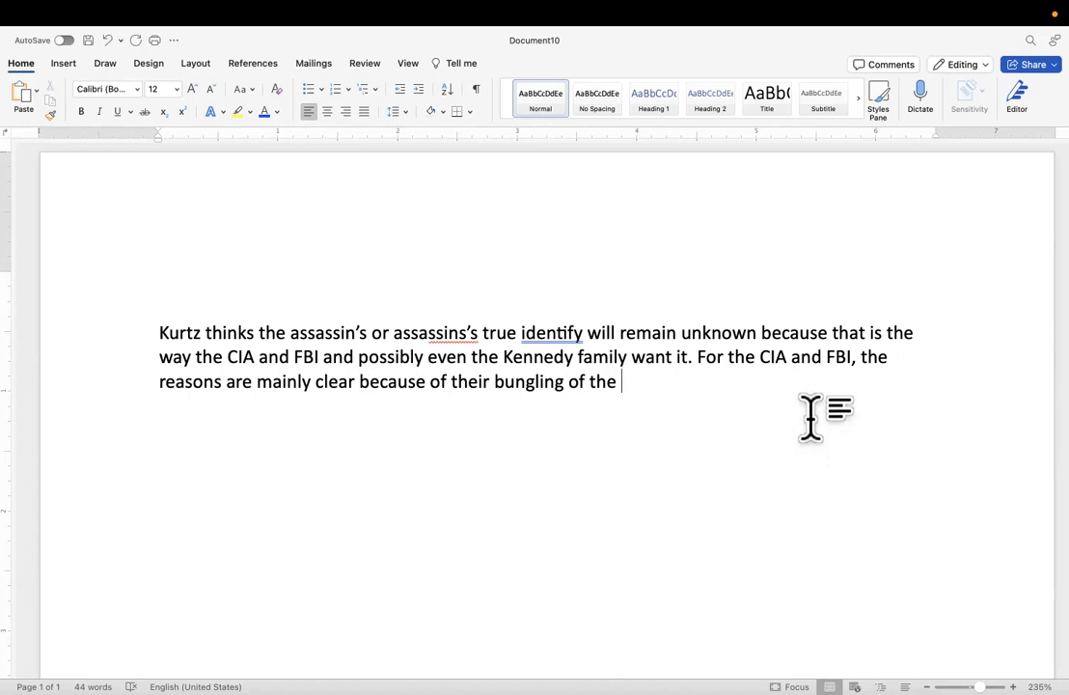
text(entire case)
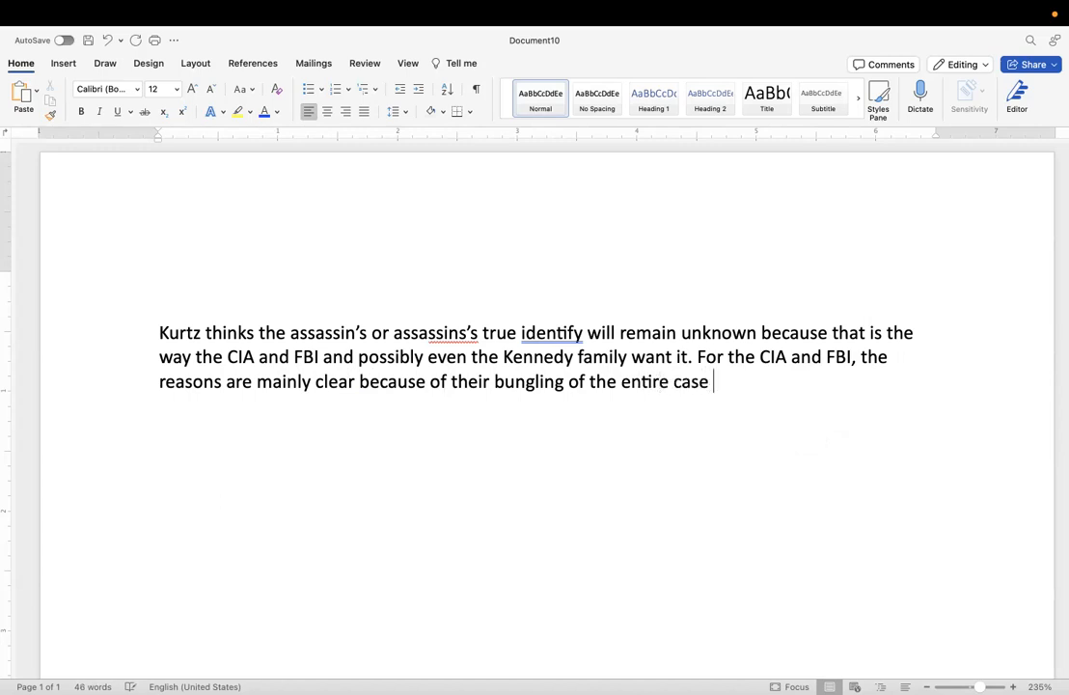
Continue the second sentence with ", but the Kennedy family's reasons," after "the entire case".
key(BackSpace)
text(, but the Kennedy )
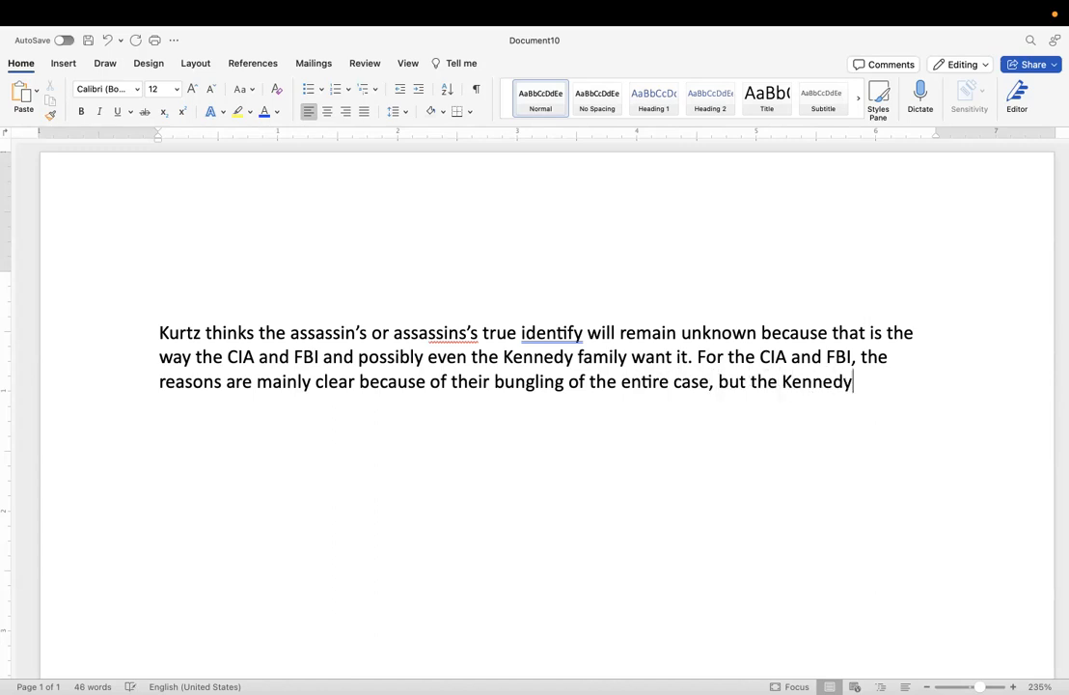
text(family's raSO)
key(BackSpace)
key(BackSpace)
key(BackSpace)
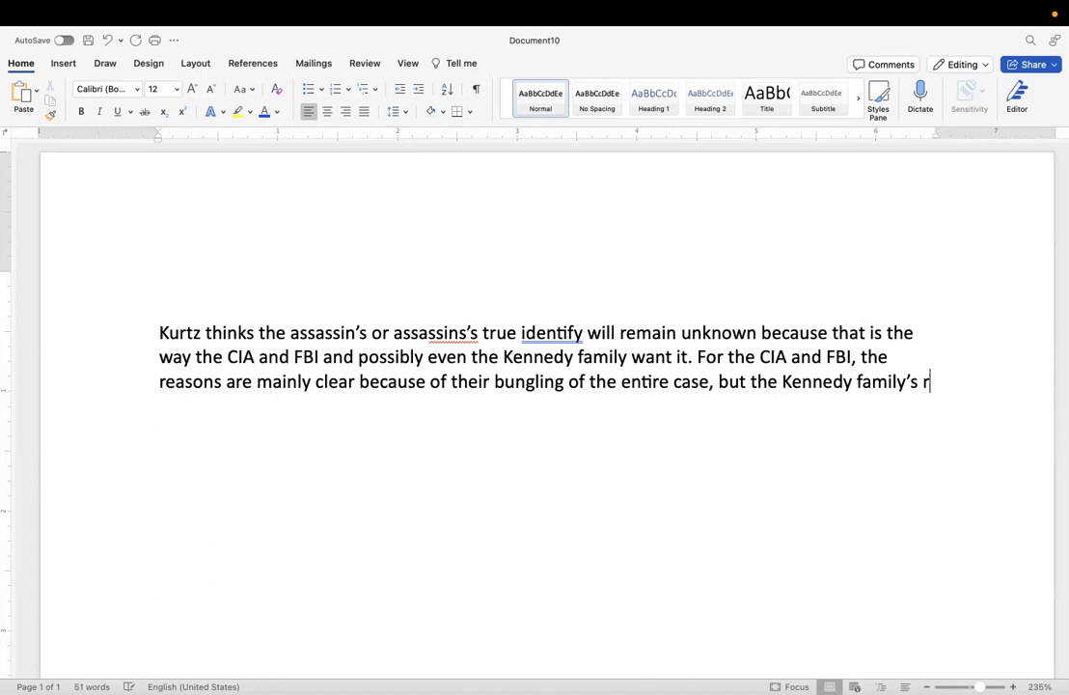
text(EASO)
key(BackSpace)
key(BackSpace)
key(BackSpace)
key(BackSpace)
text(easons, )
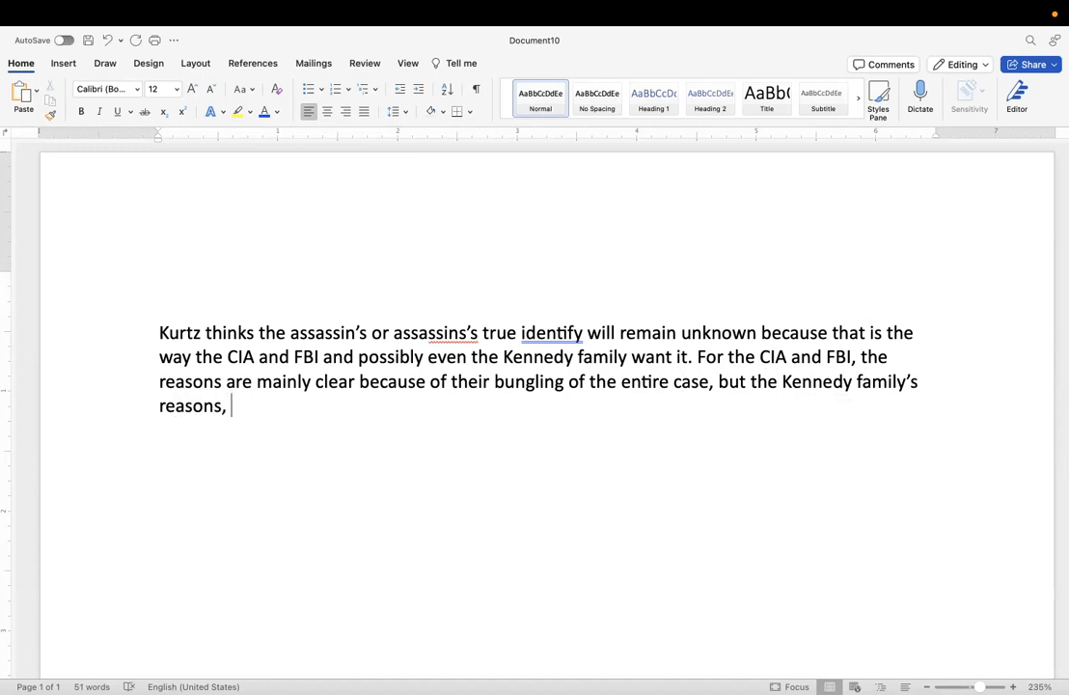
text(one can only s)
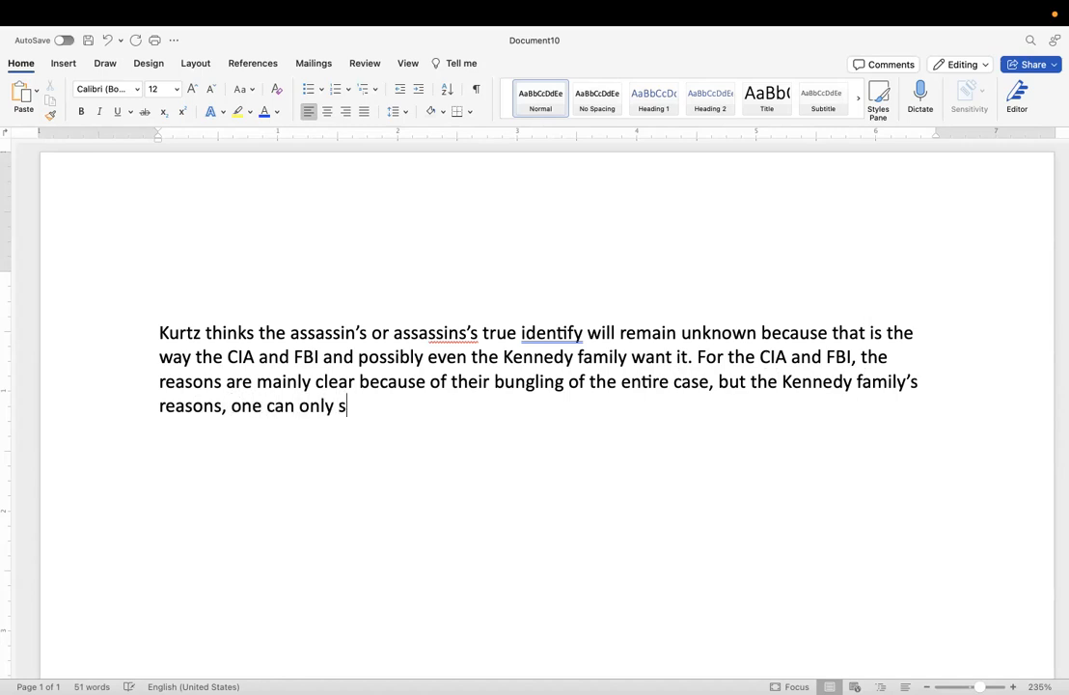
text(peculate.)
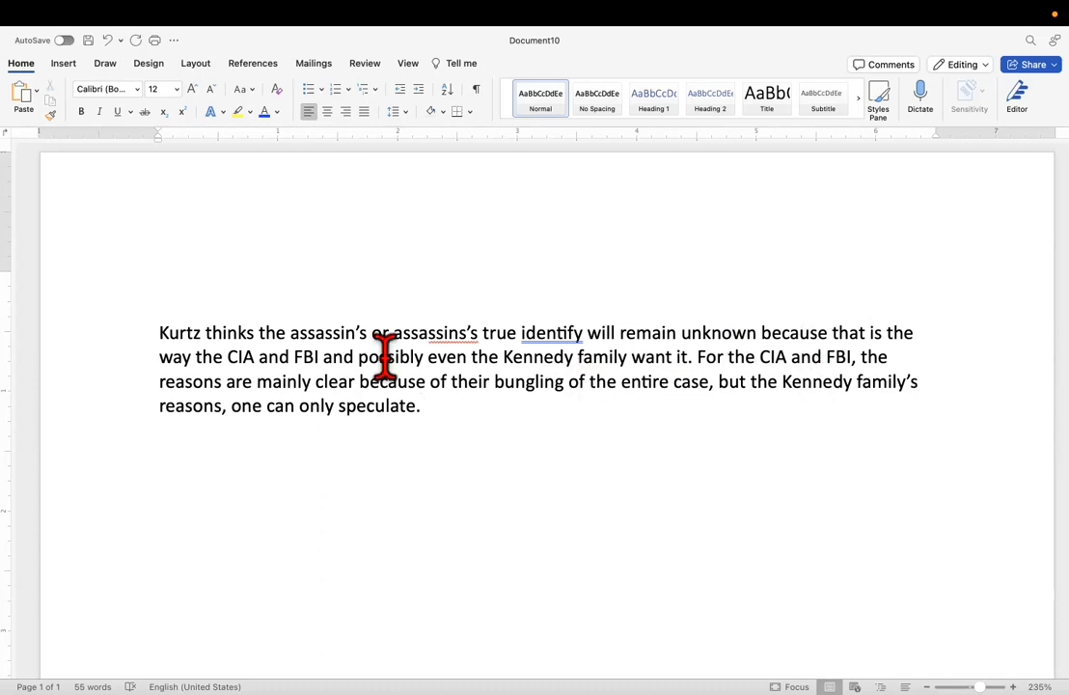
Replace "because of their" after "mainly clear" with a colon and the words "they both".
double_click(371, 385)
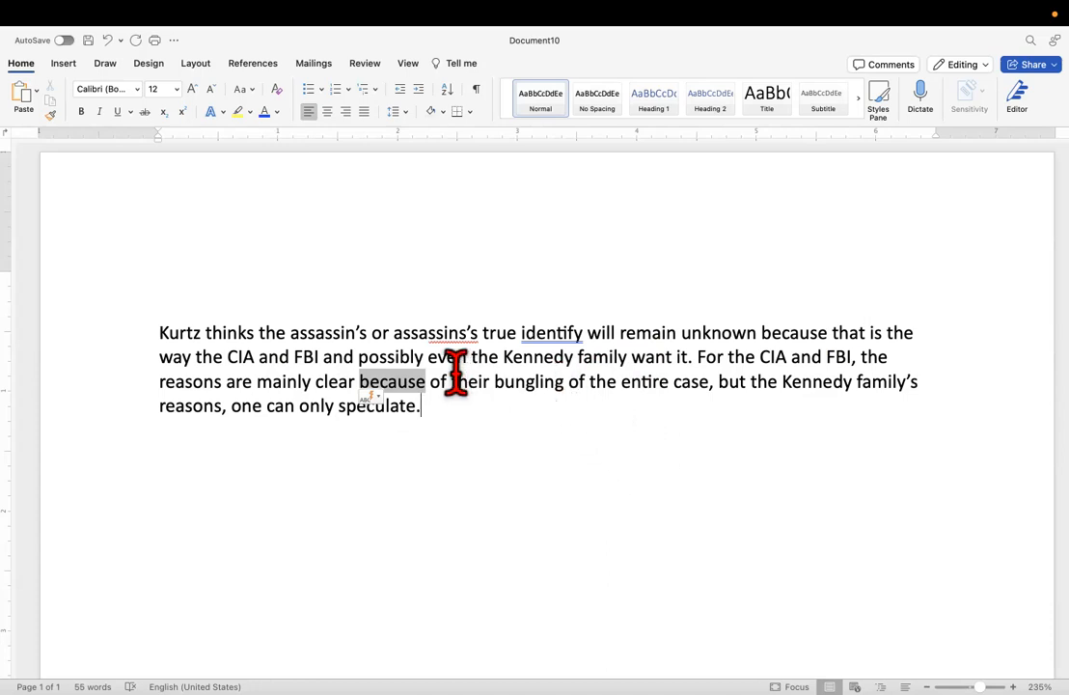
drag(450, 379, 359, 379)
key(BackSpace)
key(BackSpace)
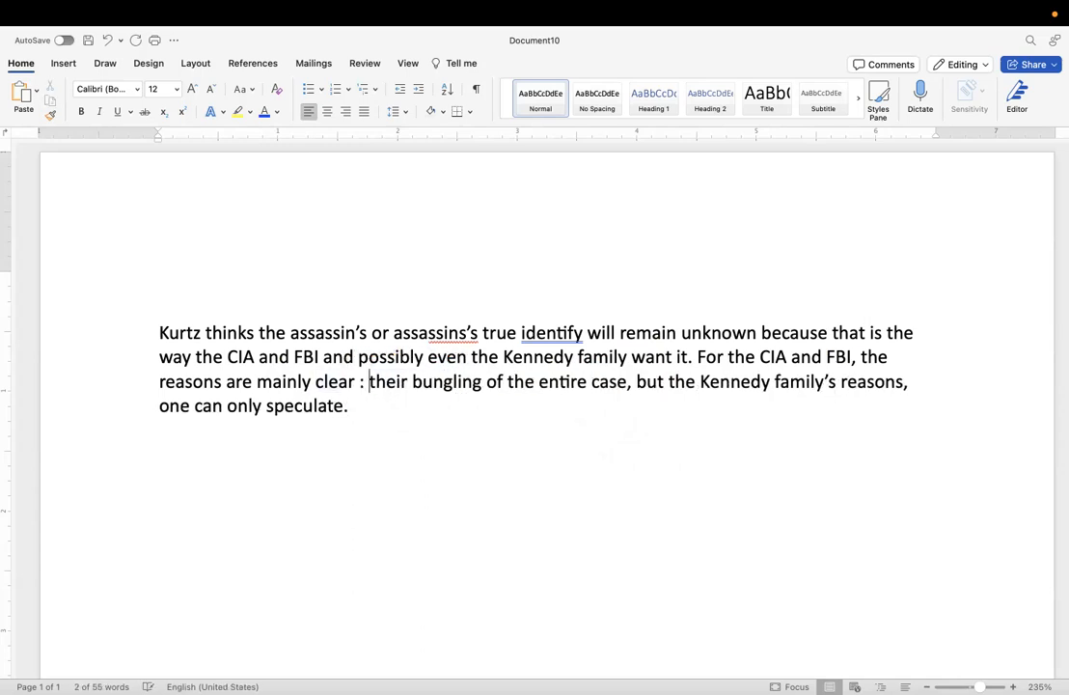
text(: they bo)
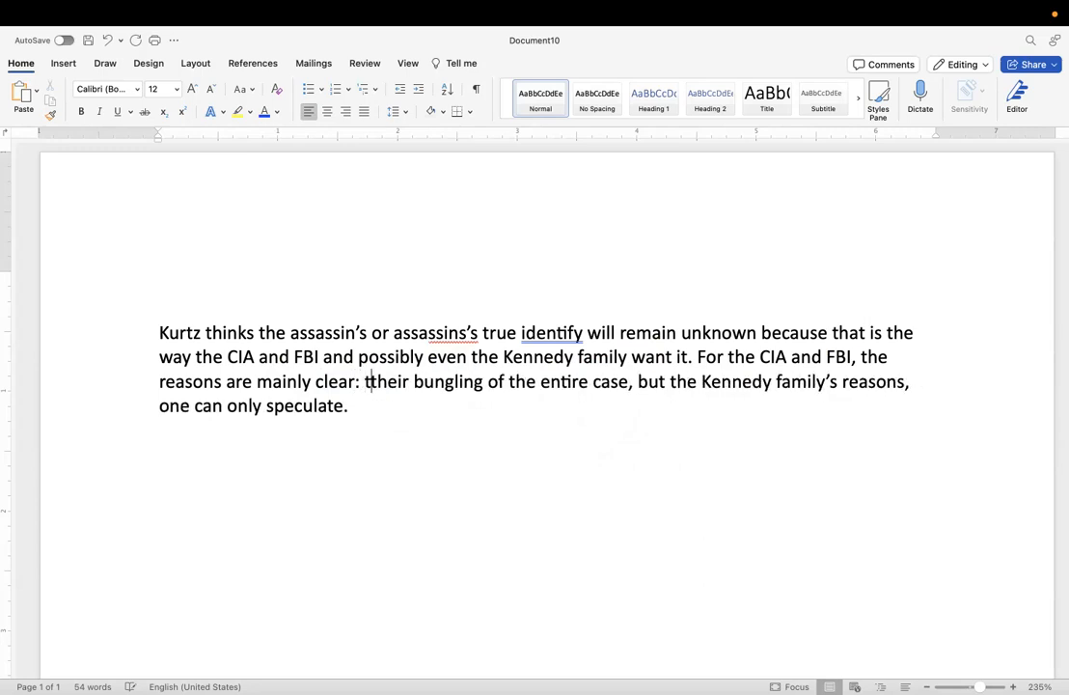
text(th)
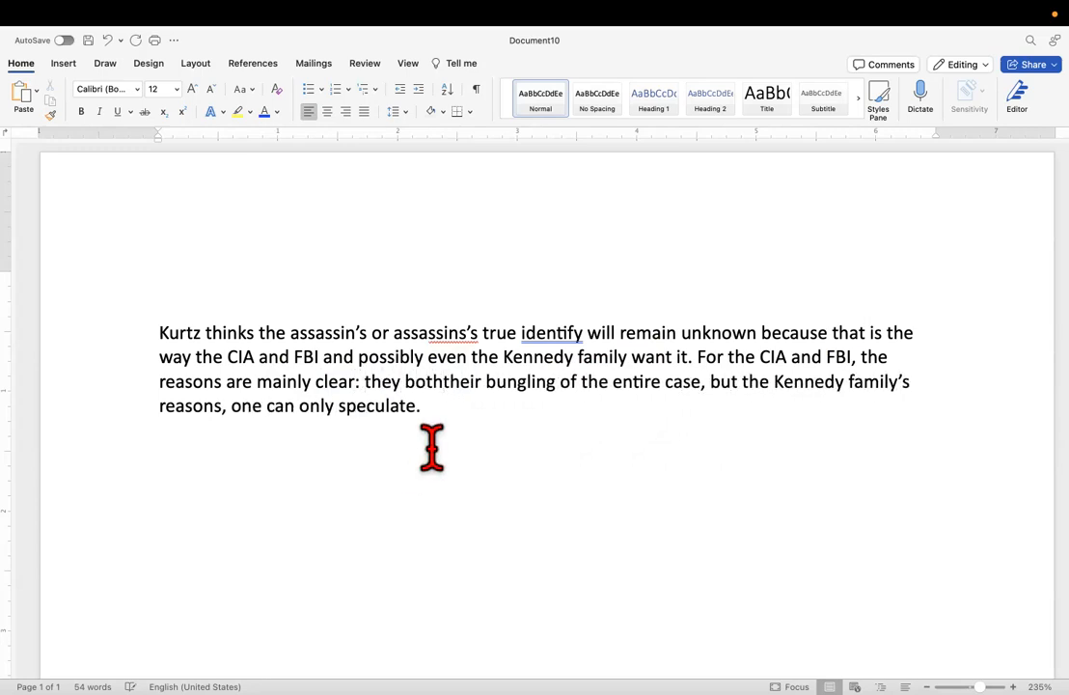
click(477, 381)
key(BackSpace)
key(BackSpace)
key(BackSpace)
key(BackSpace)
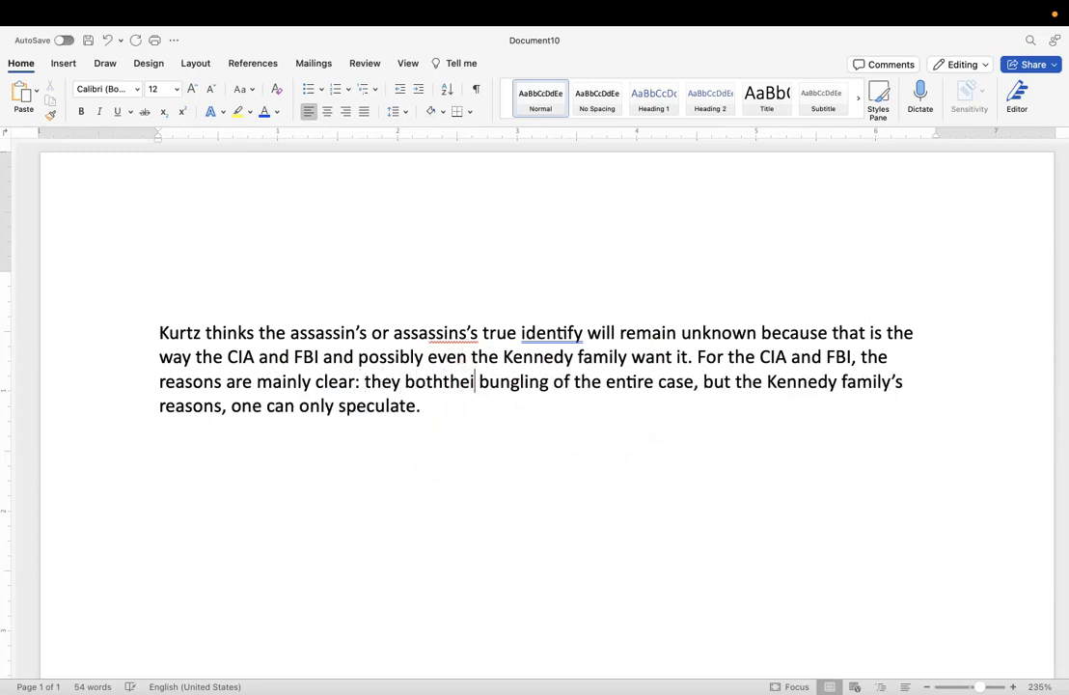
key(BackSpace)
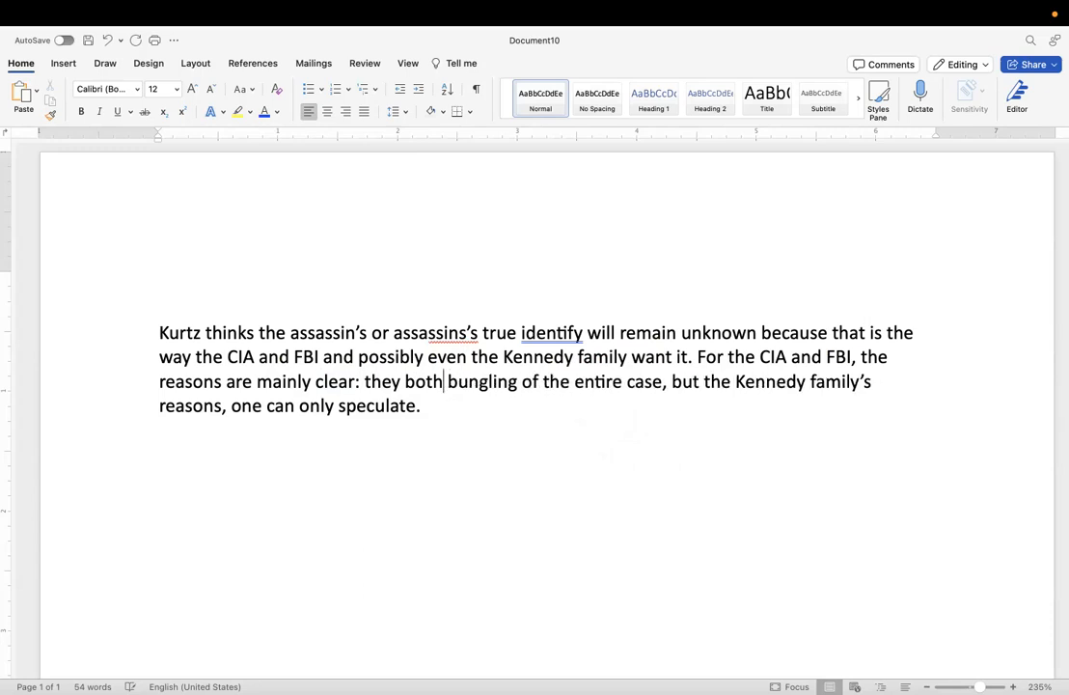
Reword "bungling of the entire case" in the second sentence as "bungled much of the case".
click(522, 383)
key(BackSpace)
key(BackSpace)
key(BackSpace)
key(BackSpace)
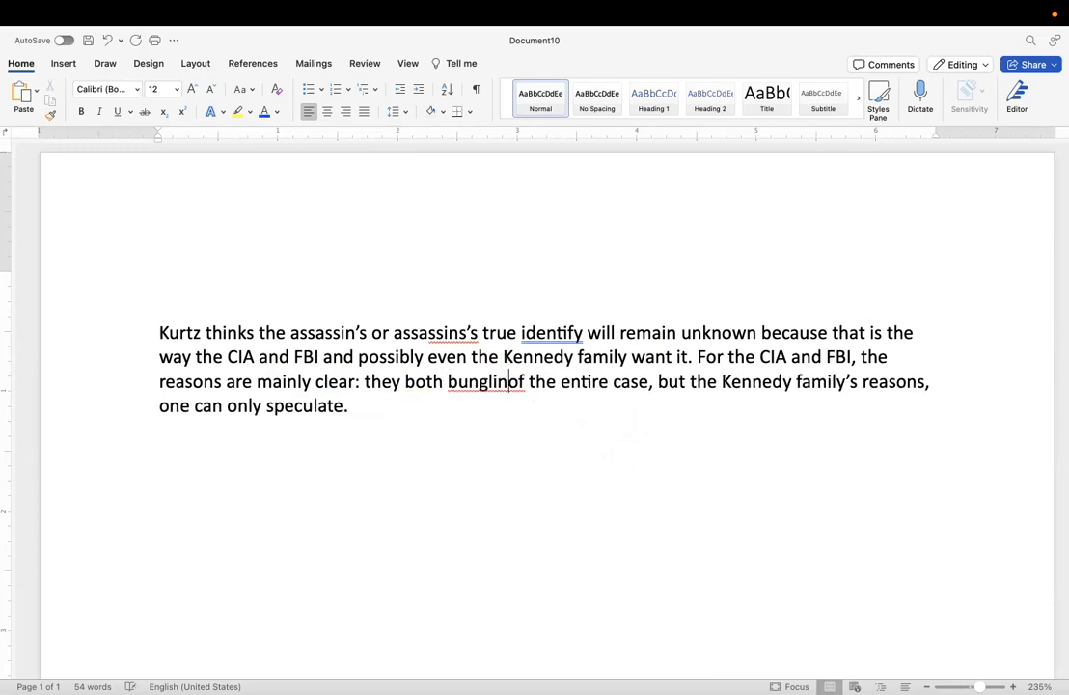
text(ed)
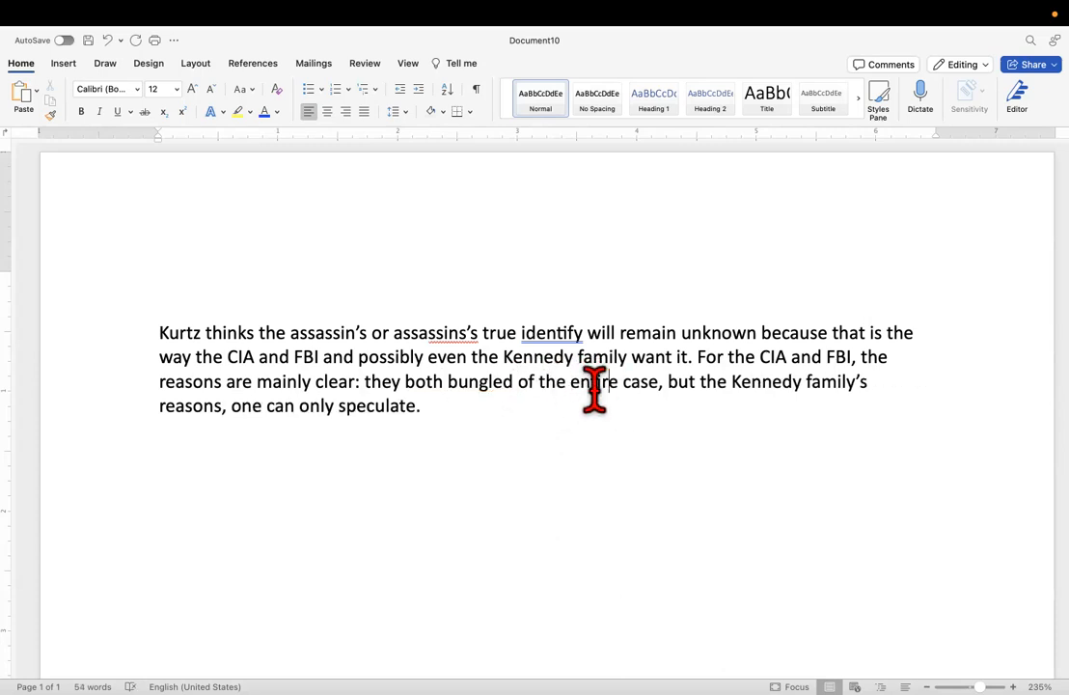
drag(594, 388, 518, 386)
text(much o)
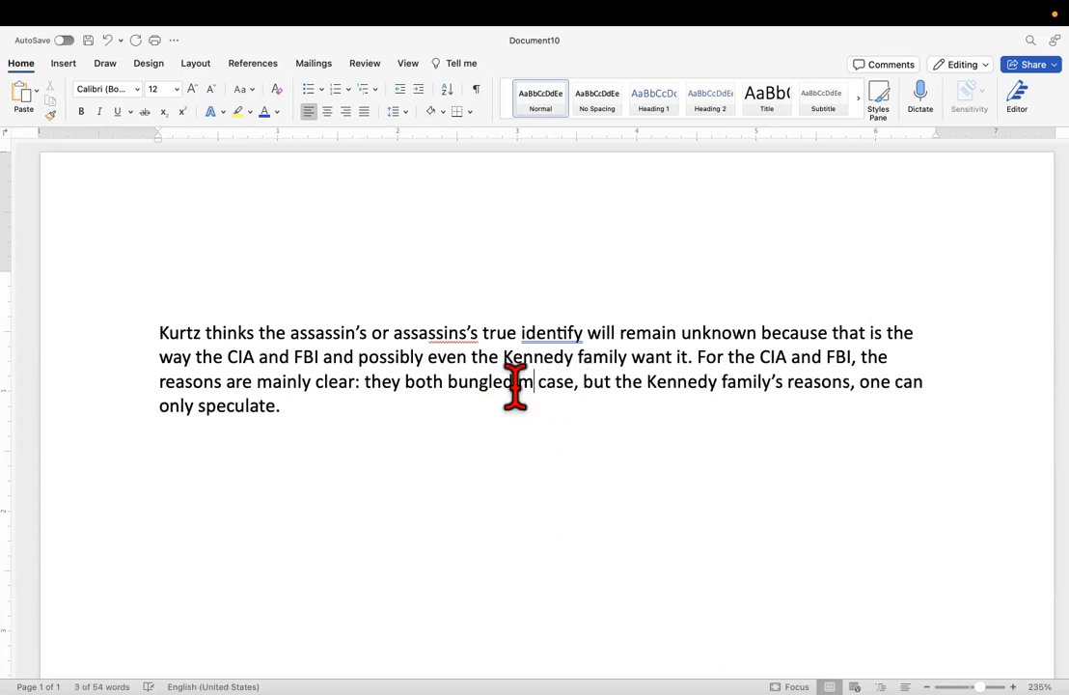
text(f the)
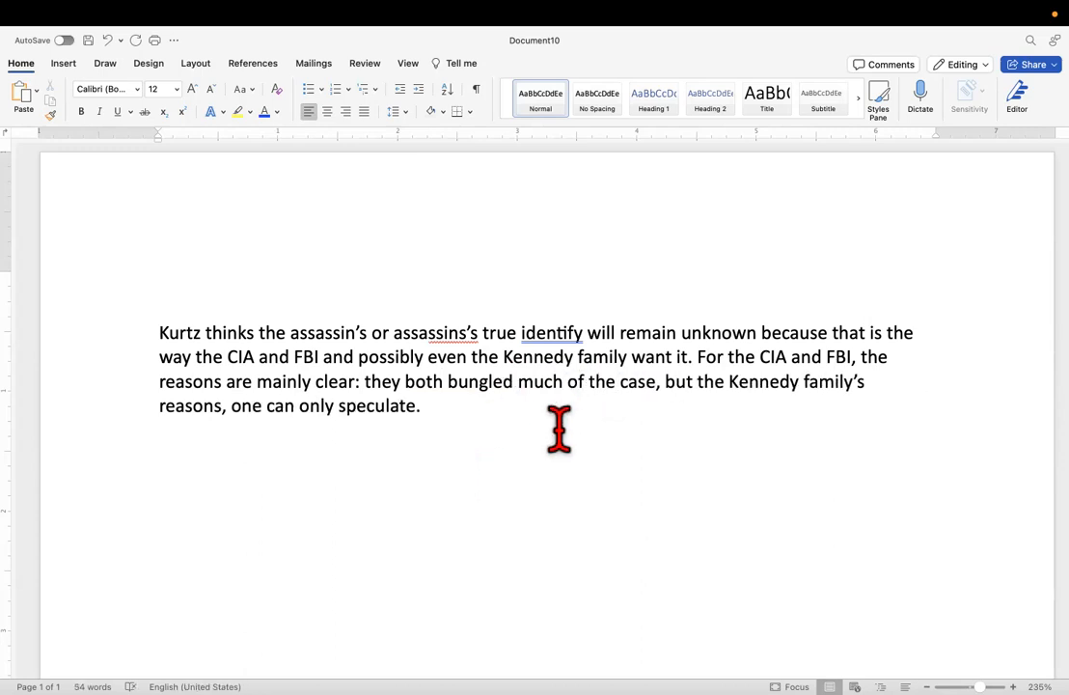
Delete ", one can only speculate." and try continuing the Kennedy family clause with "are only".
scroll(558, 429, down, 1)
scroll(559, 430, down, 2)
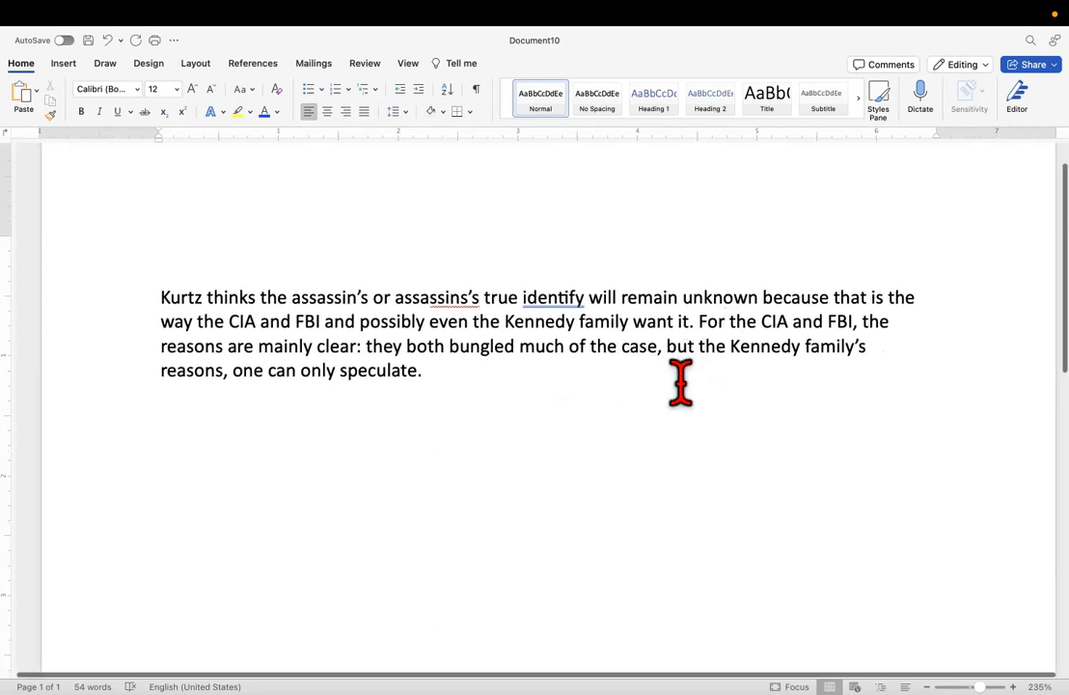
scroll(680, 383, down, 1)
scroll(680, 383, down, 1)
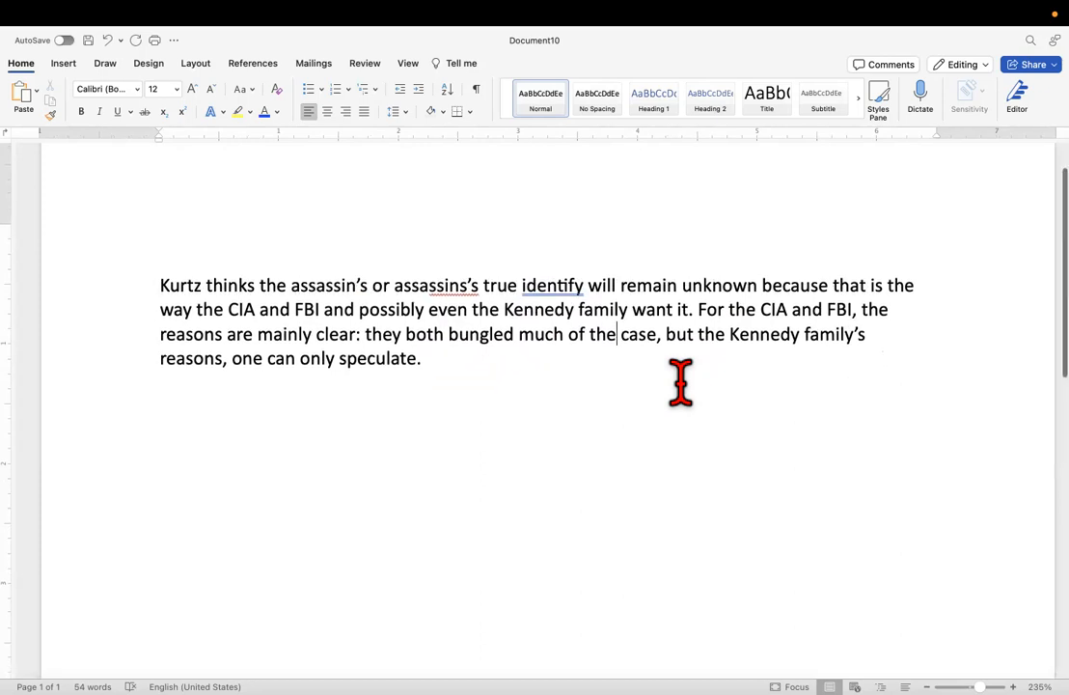
drag(422, 362, 221, 359)
key(BackSpace)
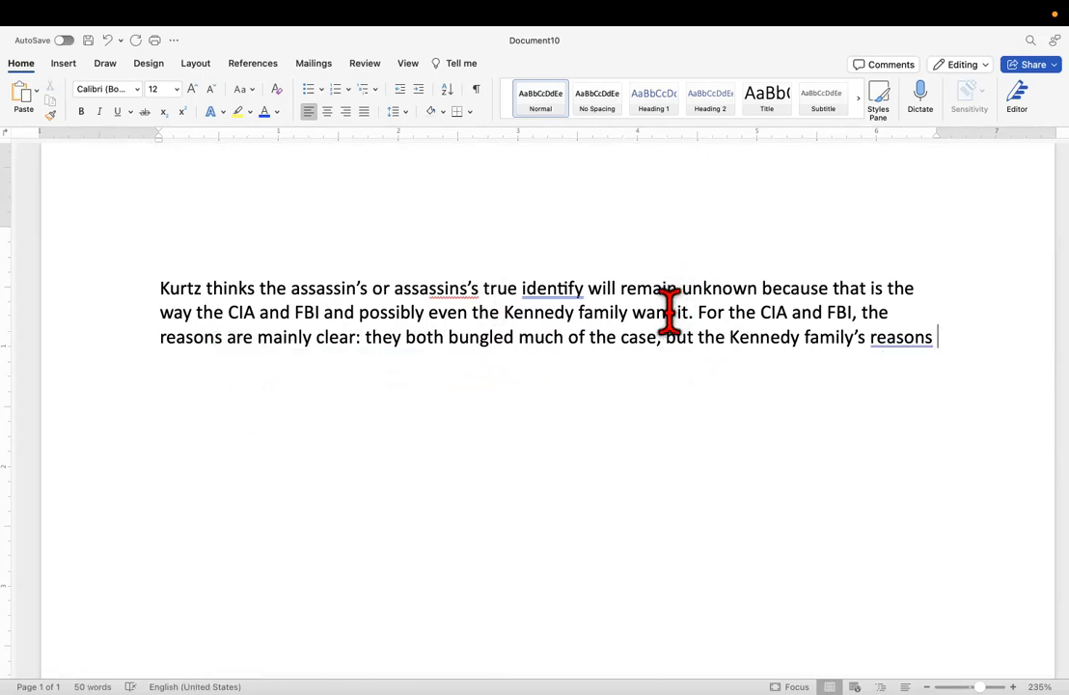
text(ar)
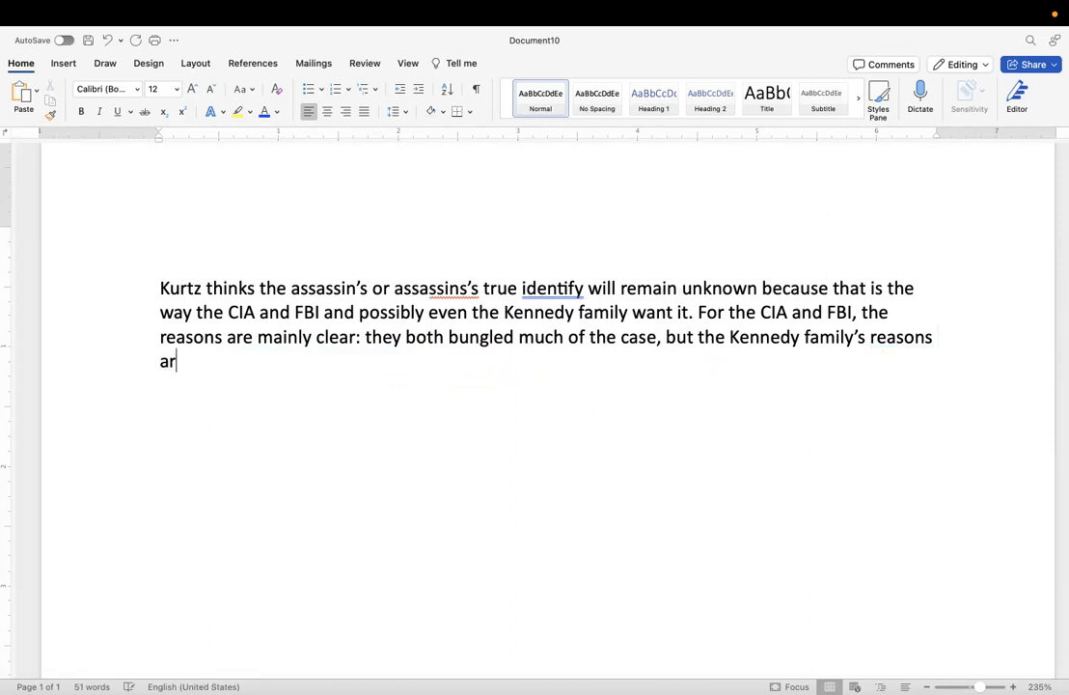
text(e only ikn)
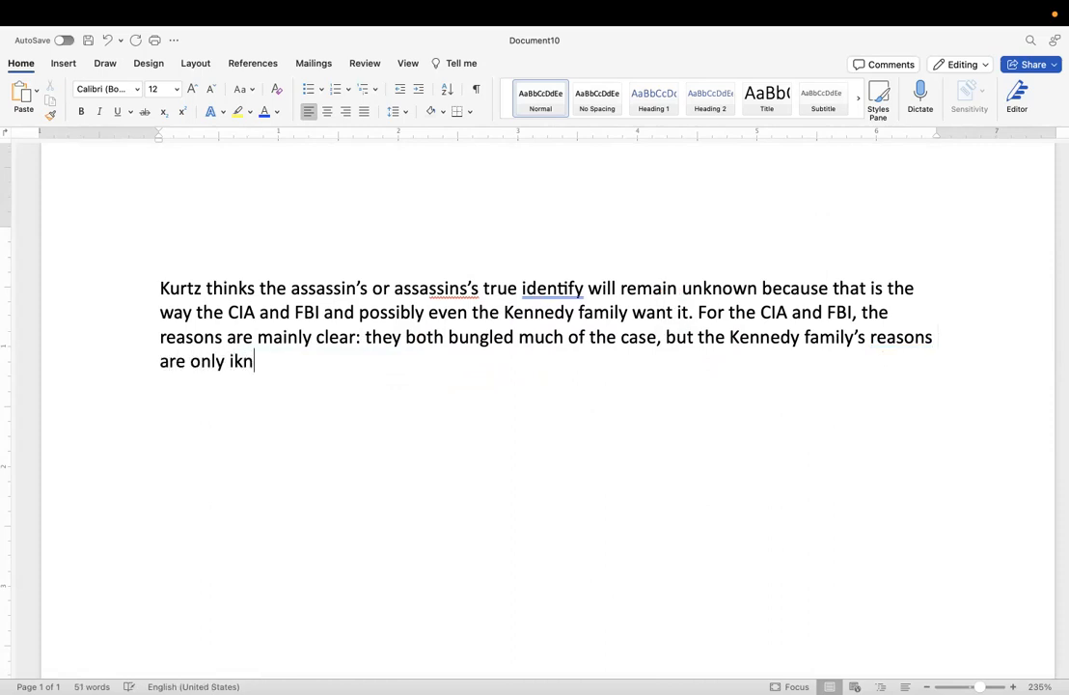
key(BackSpace)
key(BackSpace)
key(BackSpace)
key(BackSpace)
key(BackSpace)
key(BackSpace)
key(BackSpace)
key(BackSpace)
key(BackSpace)
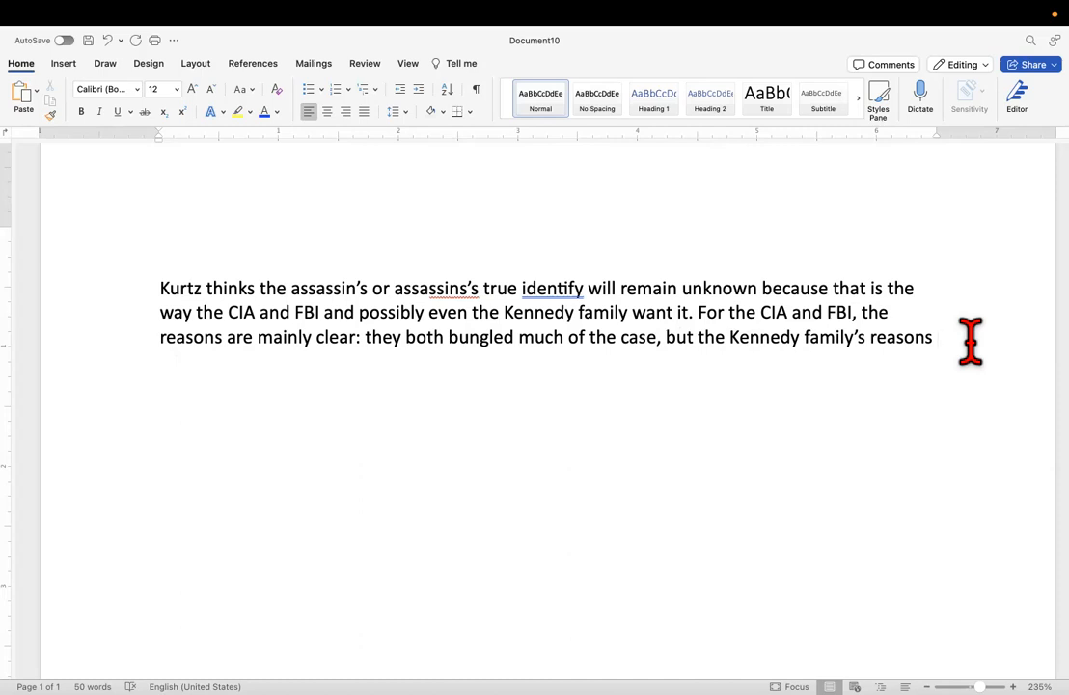
Replace ", but the Kennedy family's reasons" with "; as to the Kennedy's, only they truly know".
drag(970, 342, 657, 340)
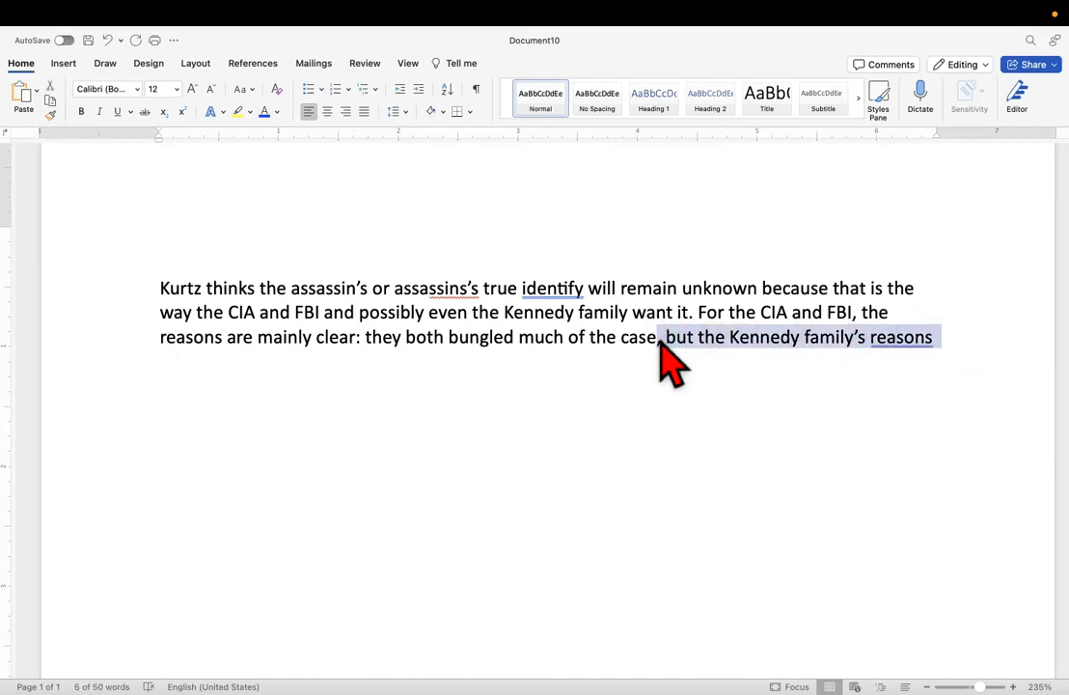
text(; )
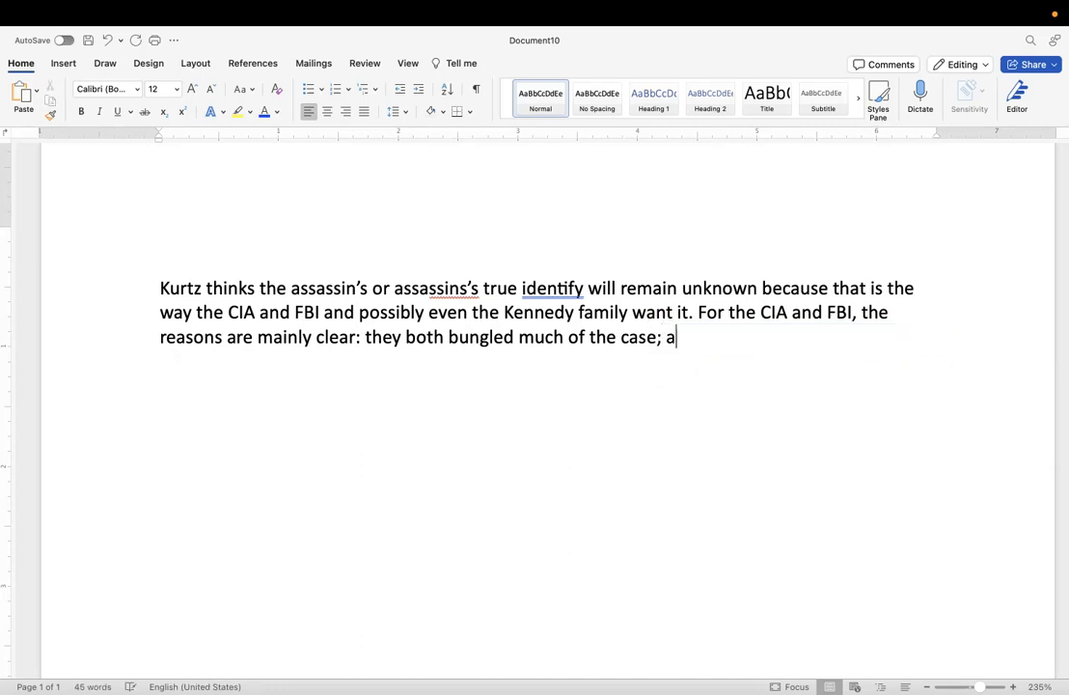
text(as to the Kennedy’s)
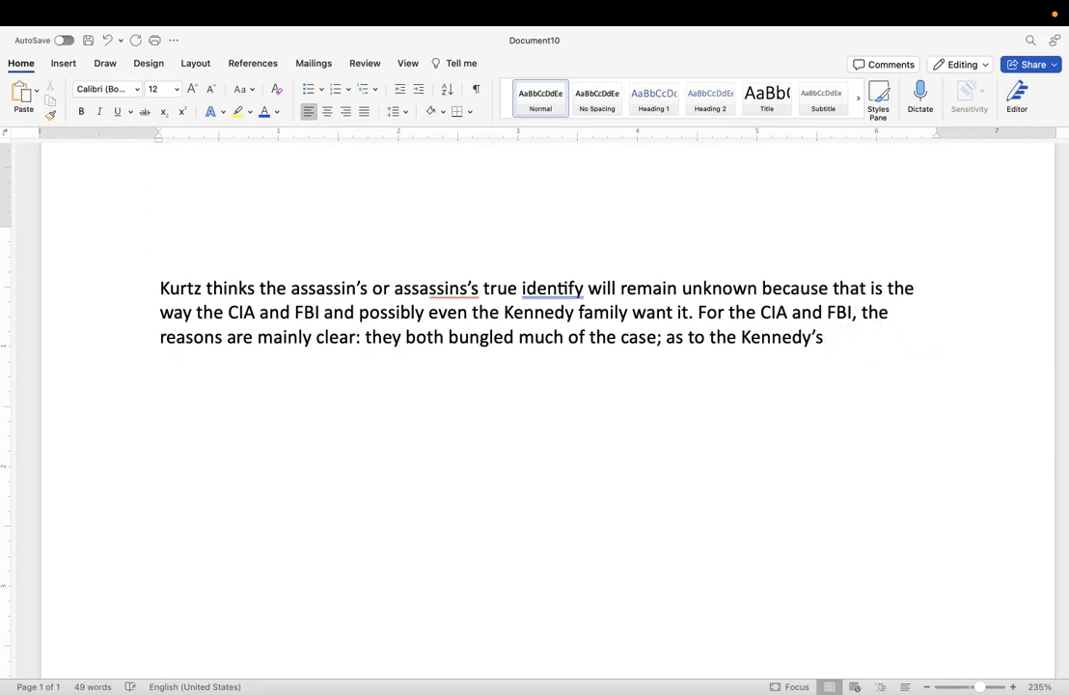
text(, only they r)
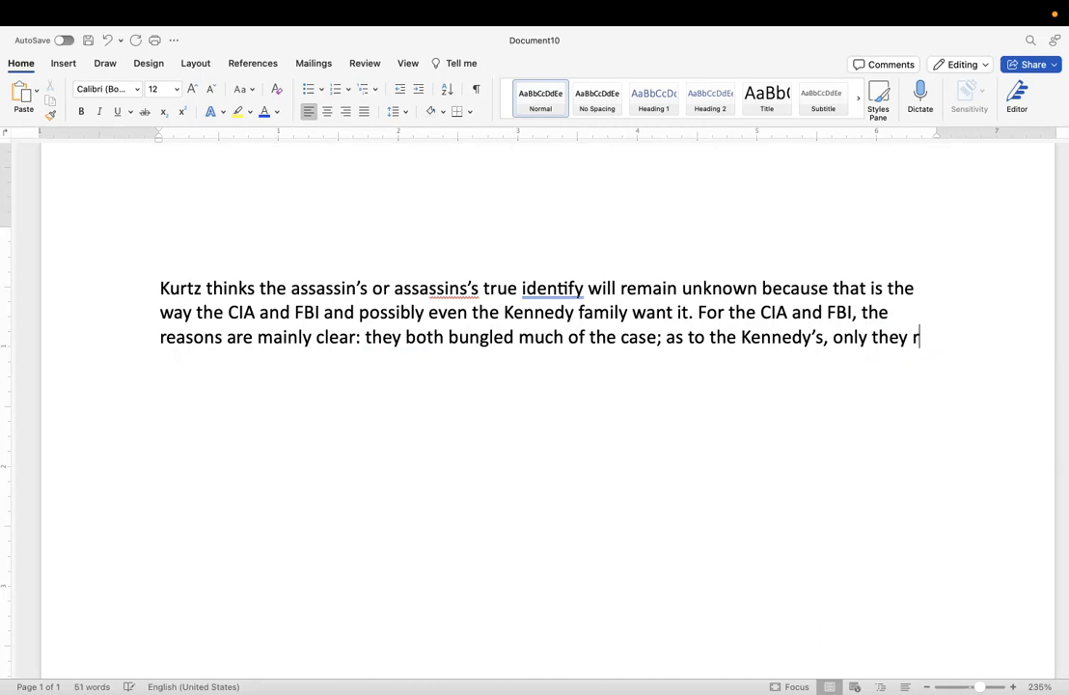
text(ruly know )
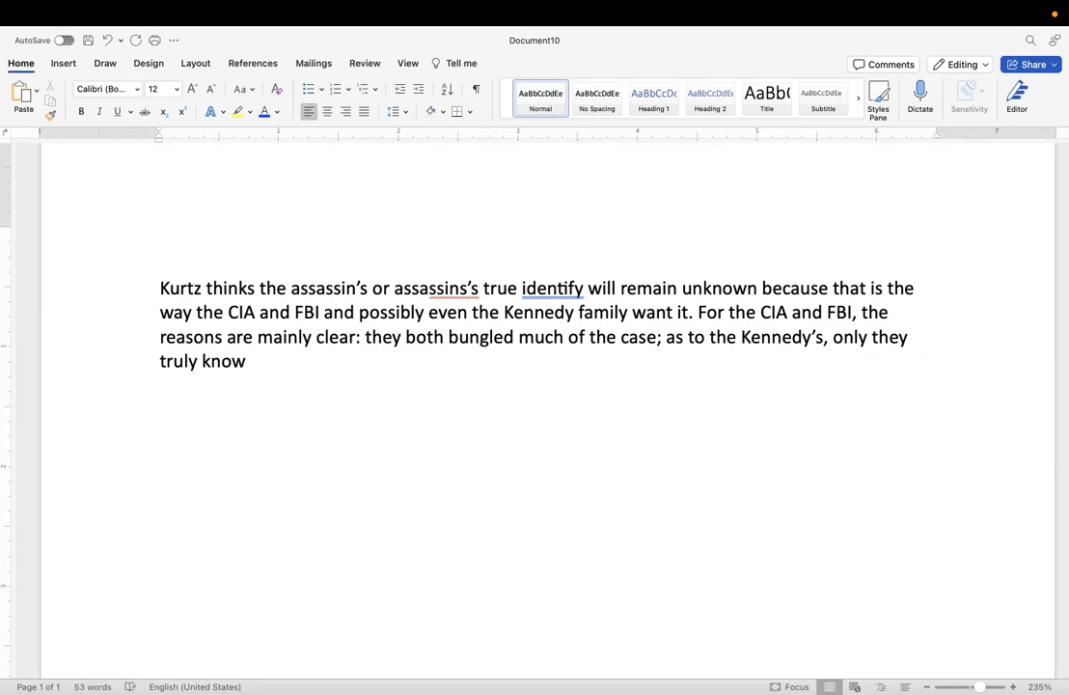
text(why they a)
key(BackSpace)
key(BackSpace)
key(BackSpace)
key(BackSpace)
key(BackSpace)
key(BackSpace)
key(BackSpace)
key(BackSpace)
key(BackSpace)
Finish the sentence after "only they truly know" with "the reasons for the cover-up.".
text(the reasons for the cover-u)
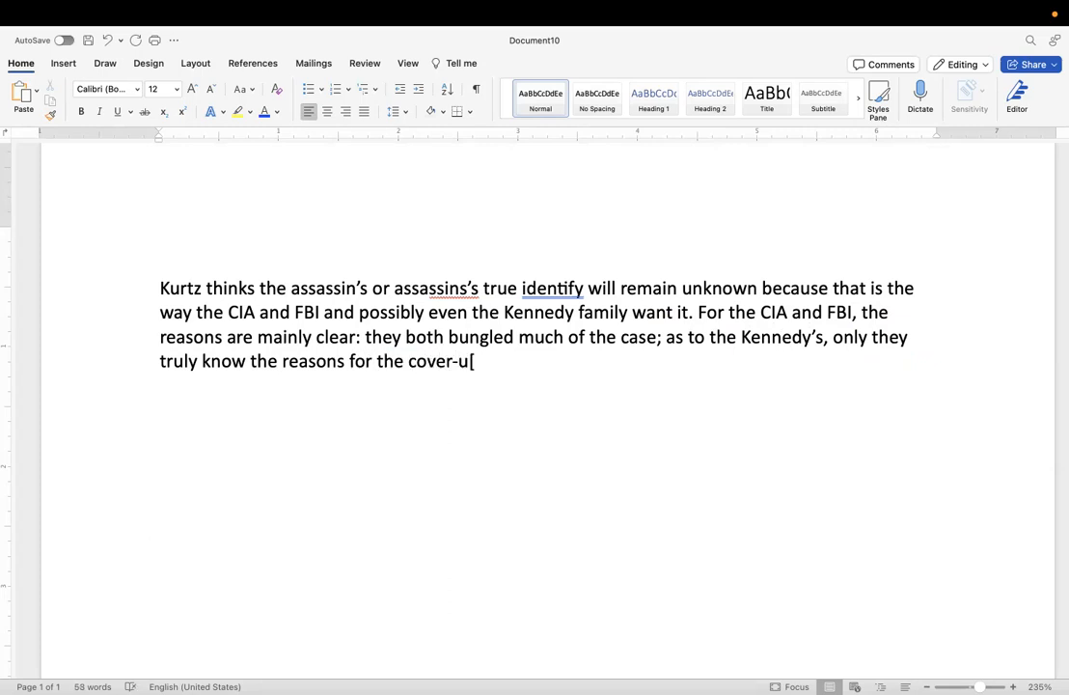
text(p.)
Change "CIA and FBI and possibly" in the first sentence to the comma-separated list "CIA, FBI, and possibly".
drag(289, 310, 259, 311)
key(BackSpace)
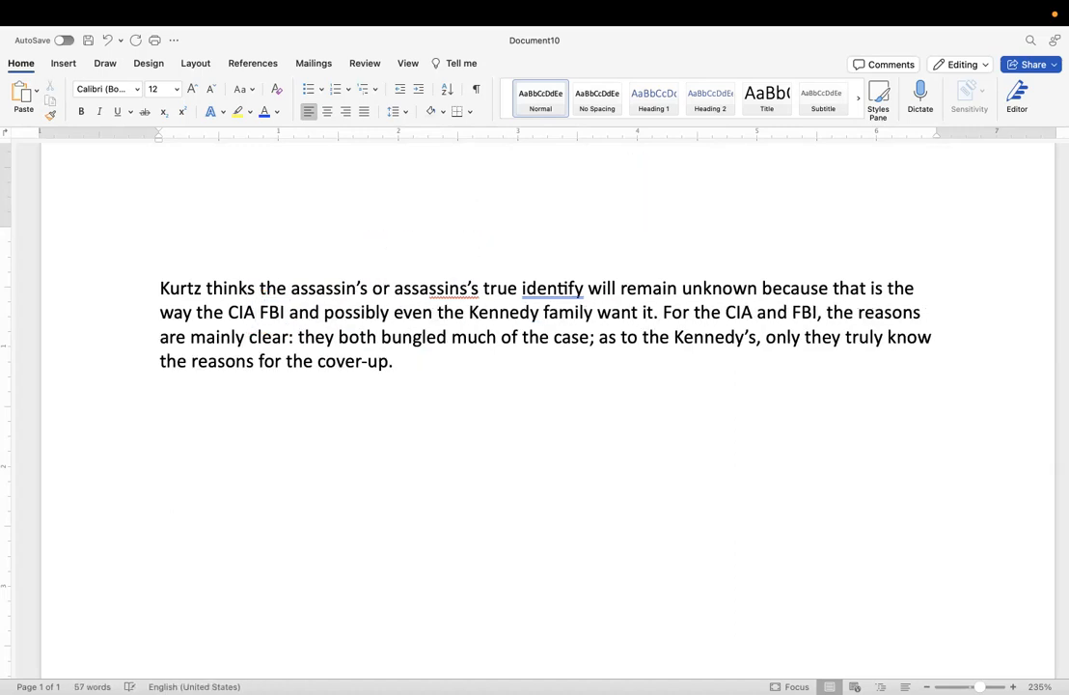
text(,)
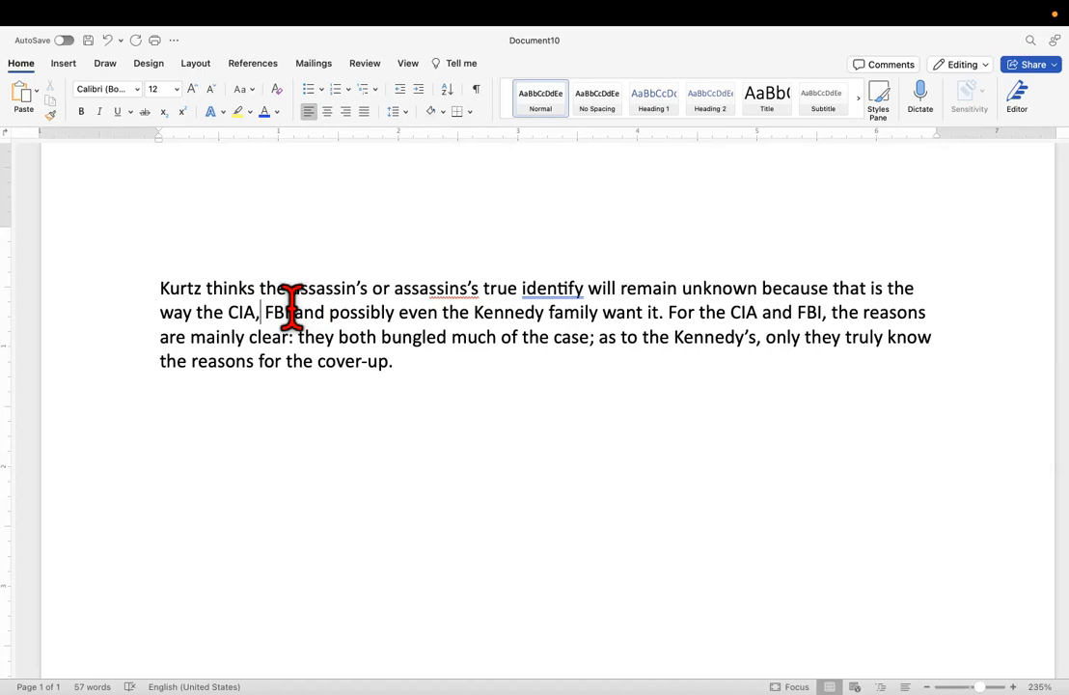
click(291, 309)
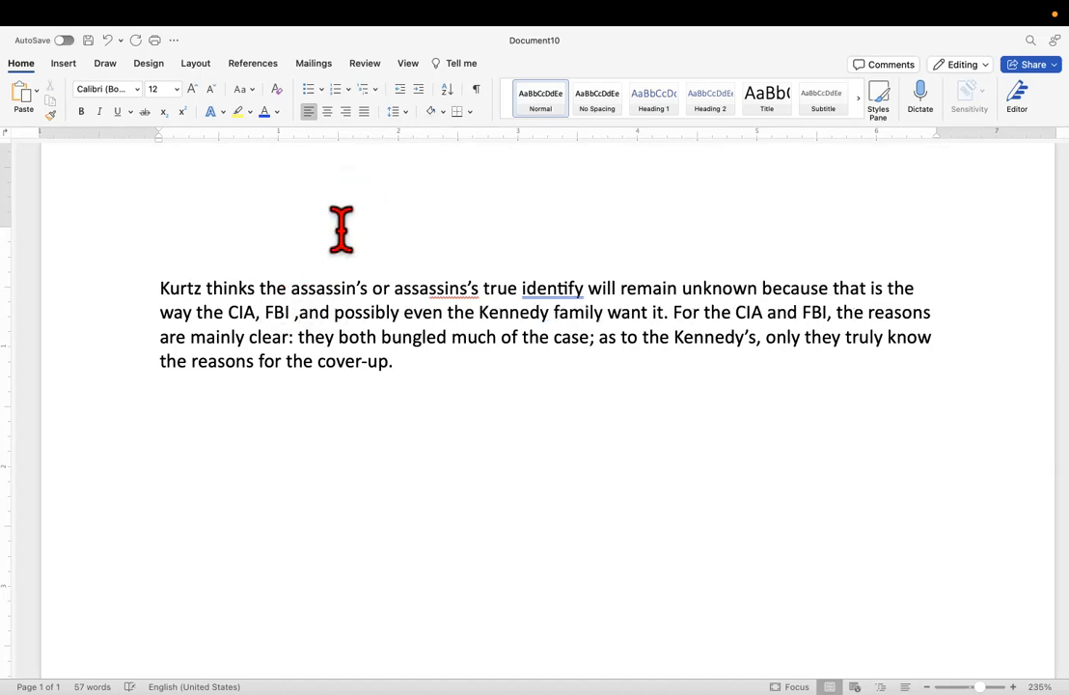
key(BackSpace)
text(,)
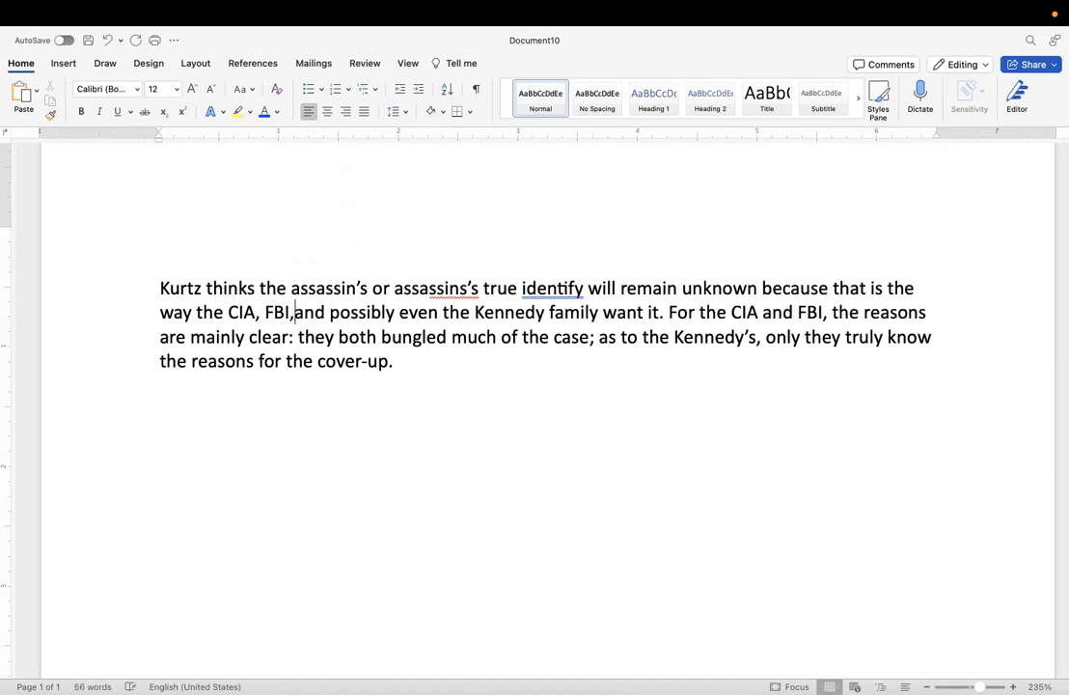
Delete "even" before "the Kennedy family" and replace "mainly" before "clear" with "somewhat".
double_click(405, 311)
key(BackSpace)
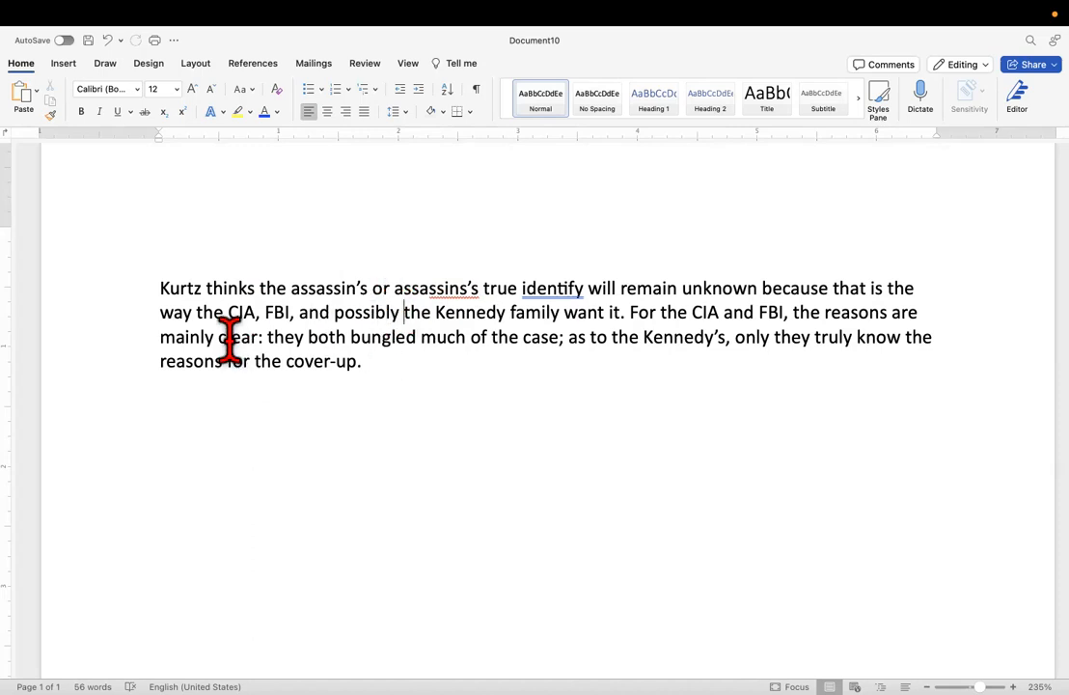
drag(215, 337, 158, 337)
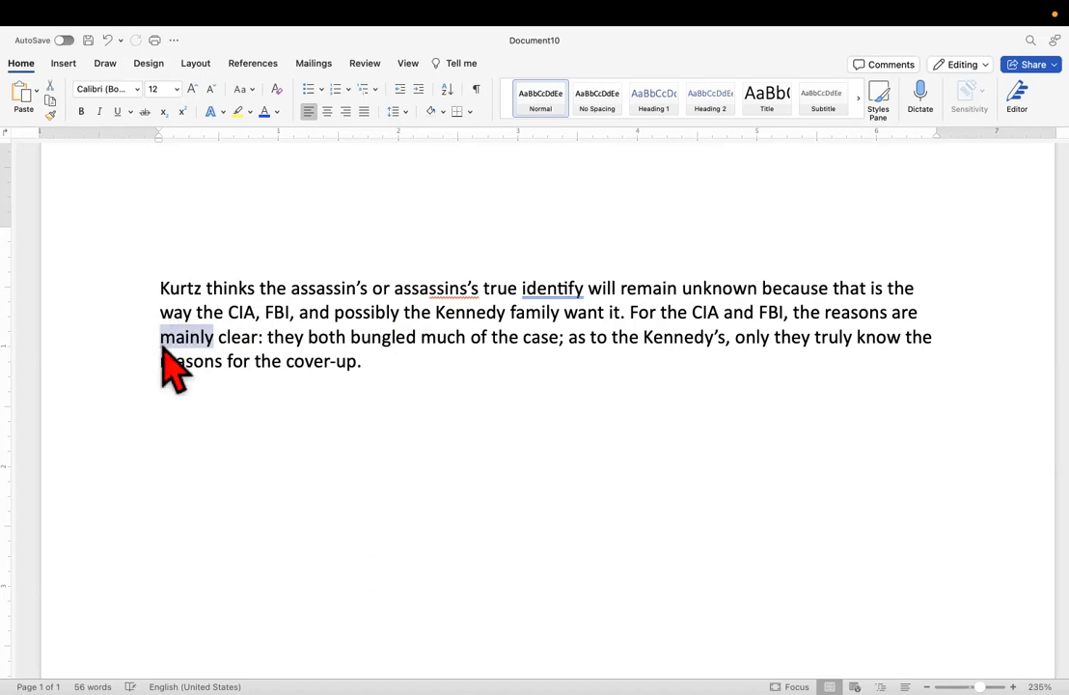
text(somewhat)
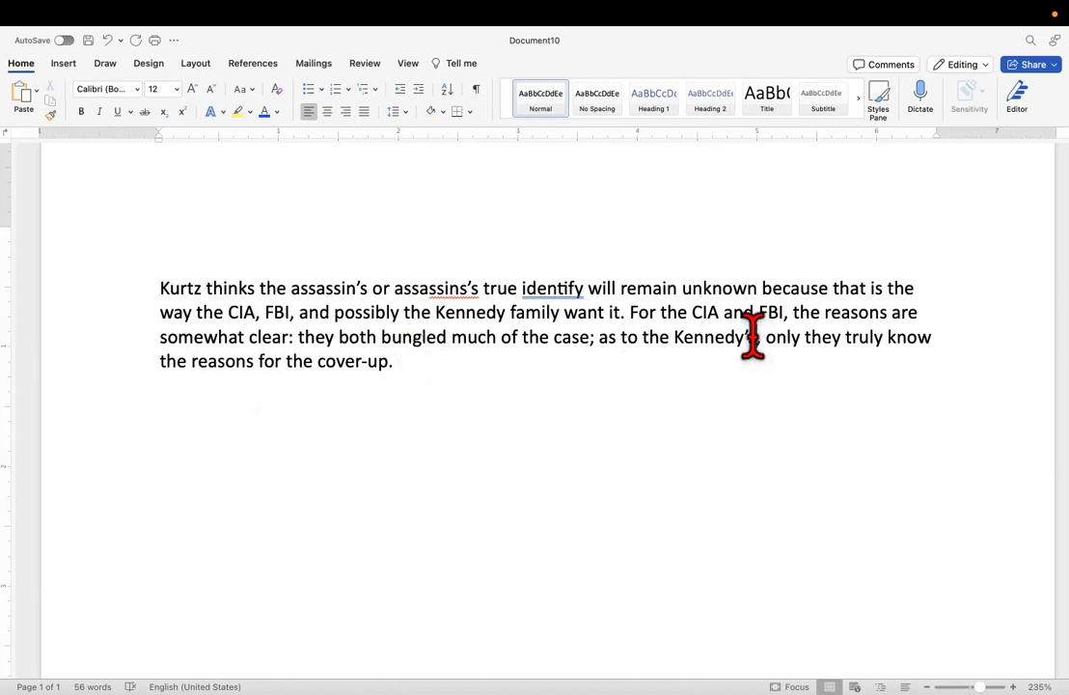
Split the second sentence after "case" by replacing the semicolon with a period and capitalizing "As".
double_click(591, 343)
click(591, 343)
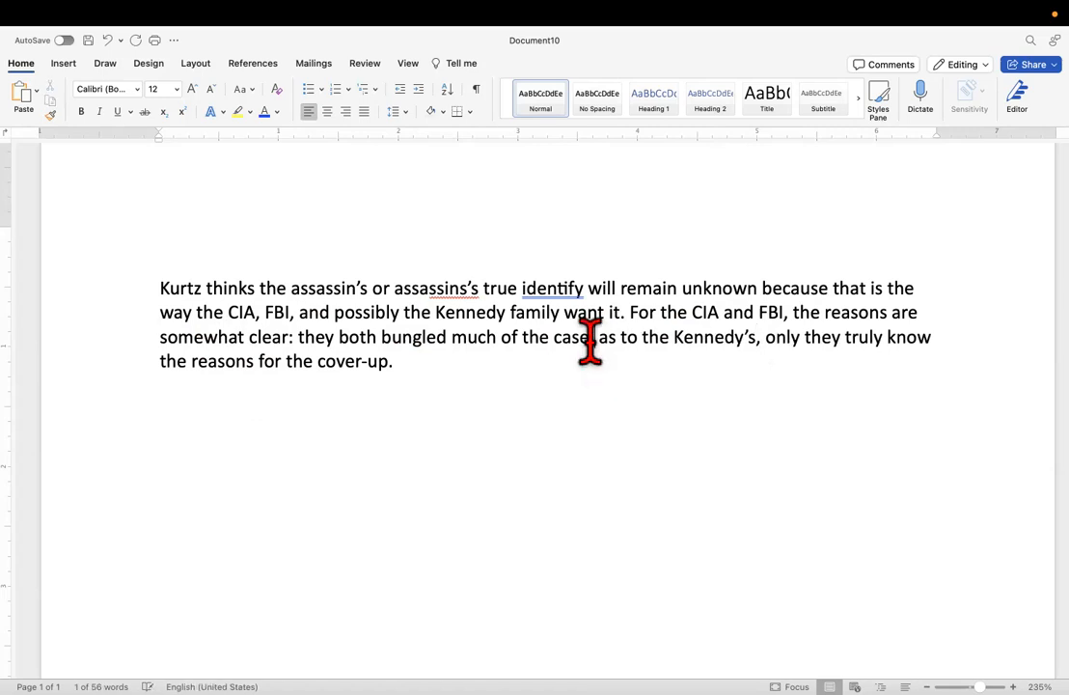
key(BackSpace)
text(.)
key(Delete)
text(A)
scroll(508, 396, up, 1)
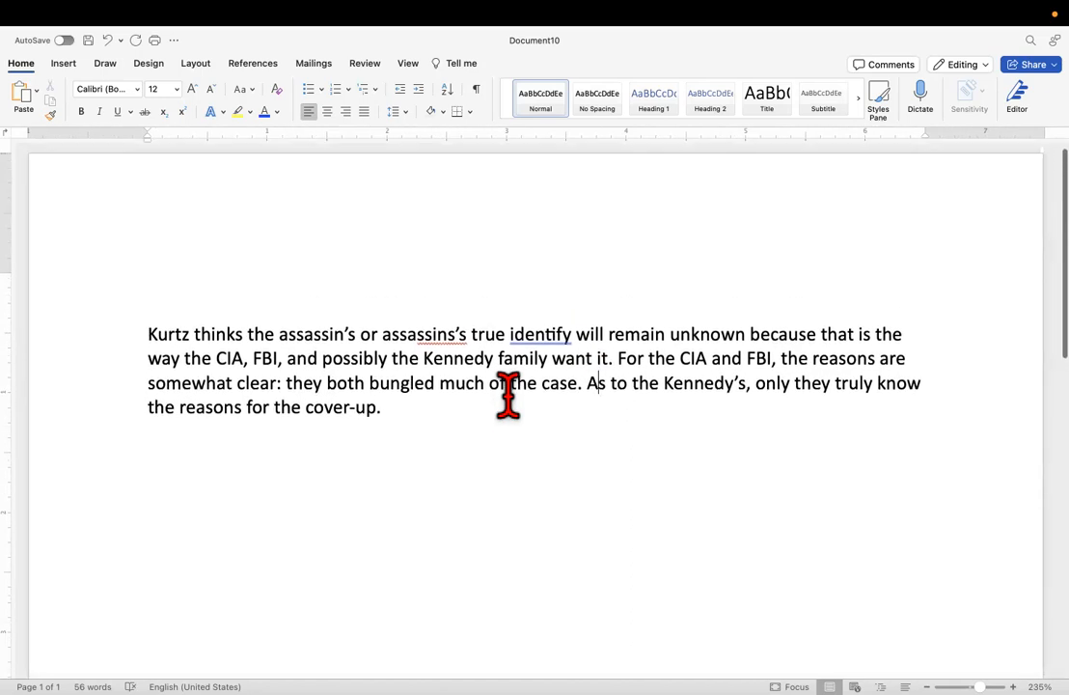
click(532, 208)
click(477, 418)
key(Return)
right_click(234, 454)
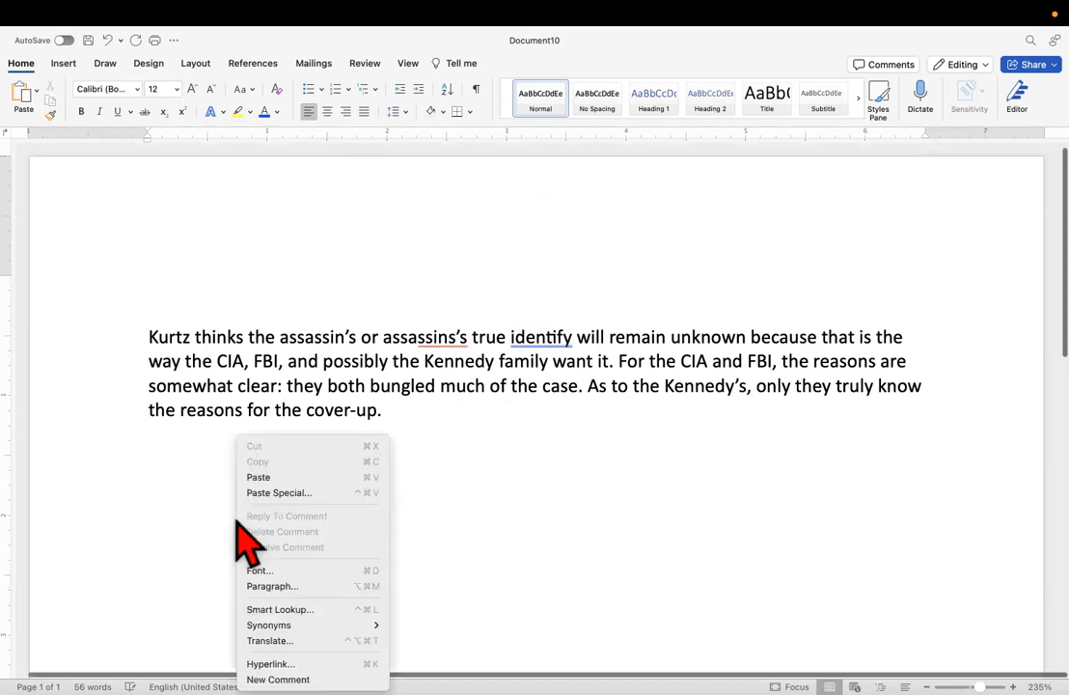
click(279, 475)
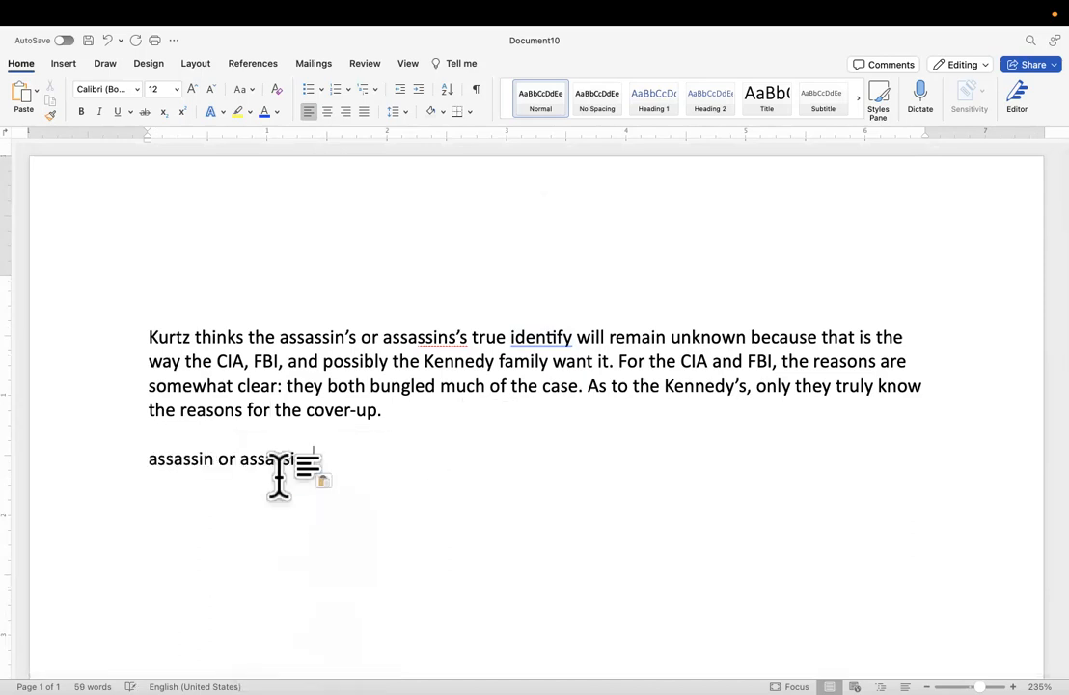
drag(367, 453, 87, 461)
key(BackSpace)
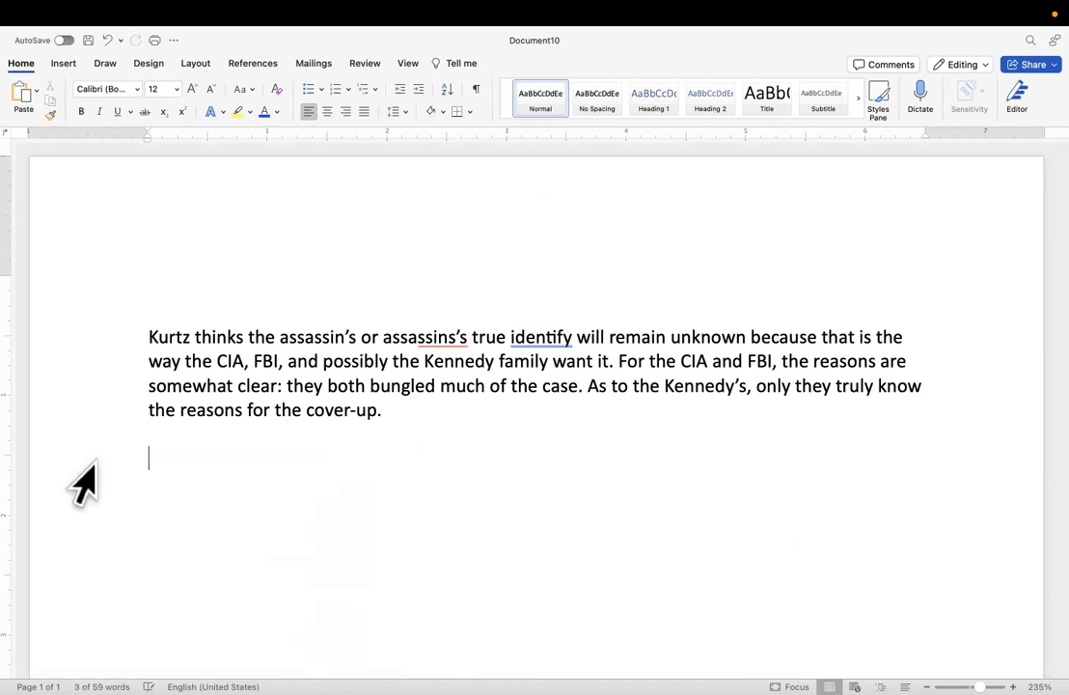
Switch to the Feb. 6th Instructions document and copy only the paragraph beginning "he word conspiracy is ambiguous".
scroll(82, 483, down, 5)
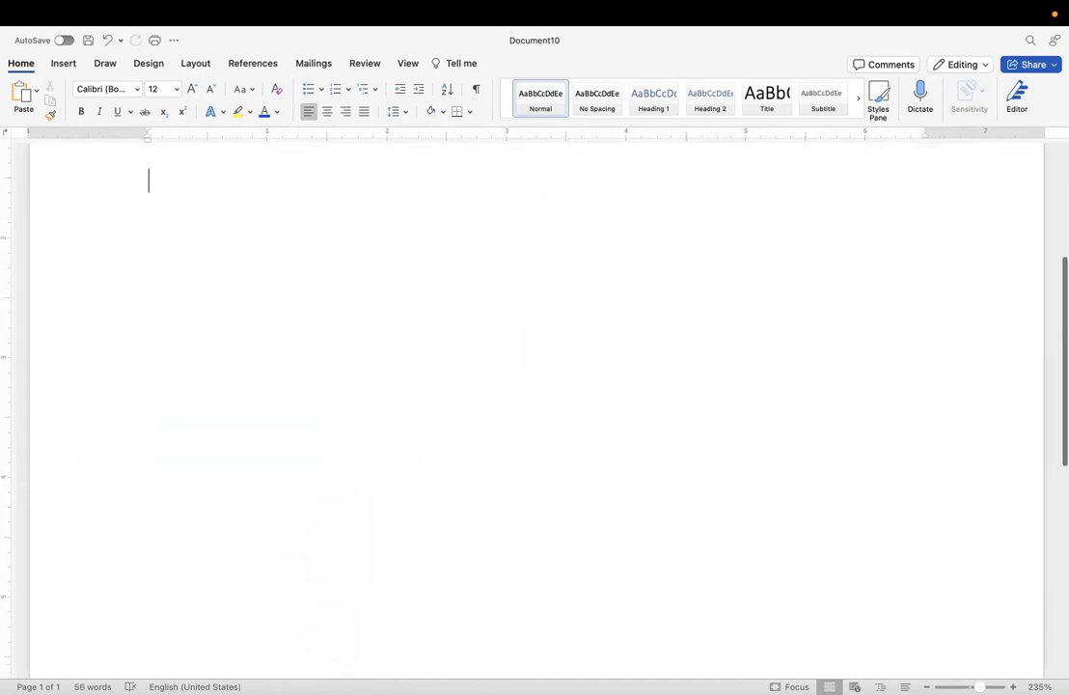
mouse_move(97, 691)
click(184, 686)
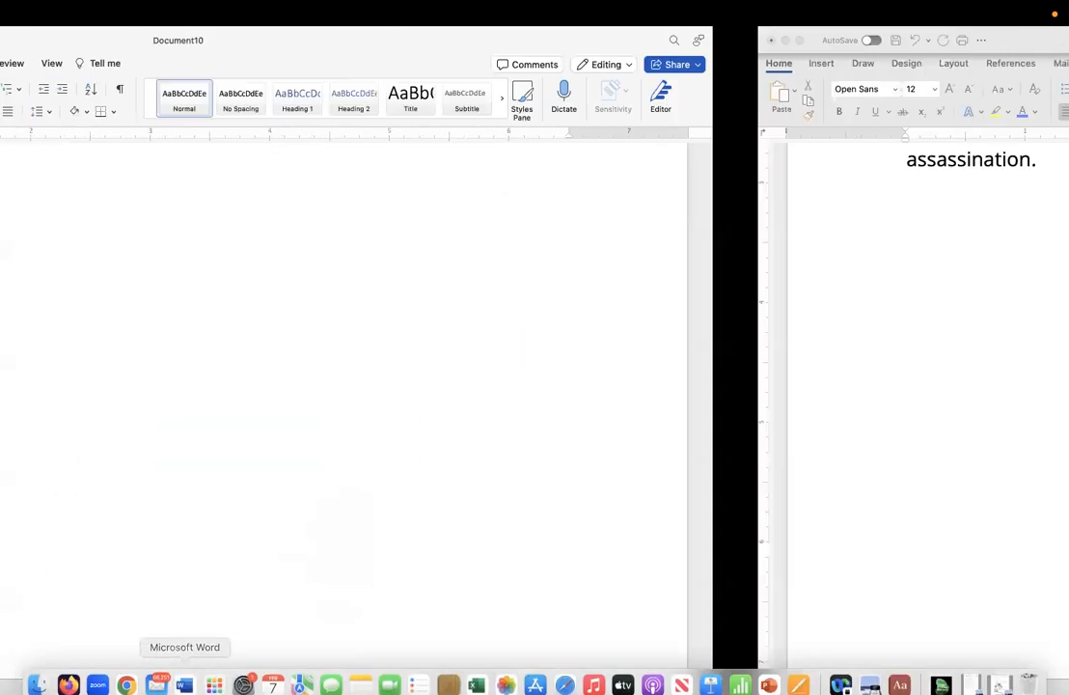
scroll(370, 303, up, 6)
right_click(366, 284)
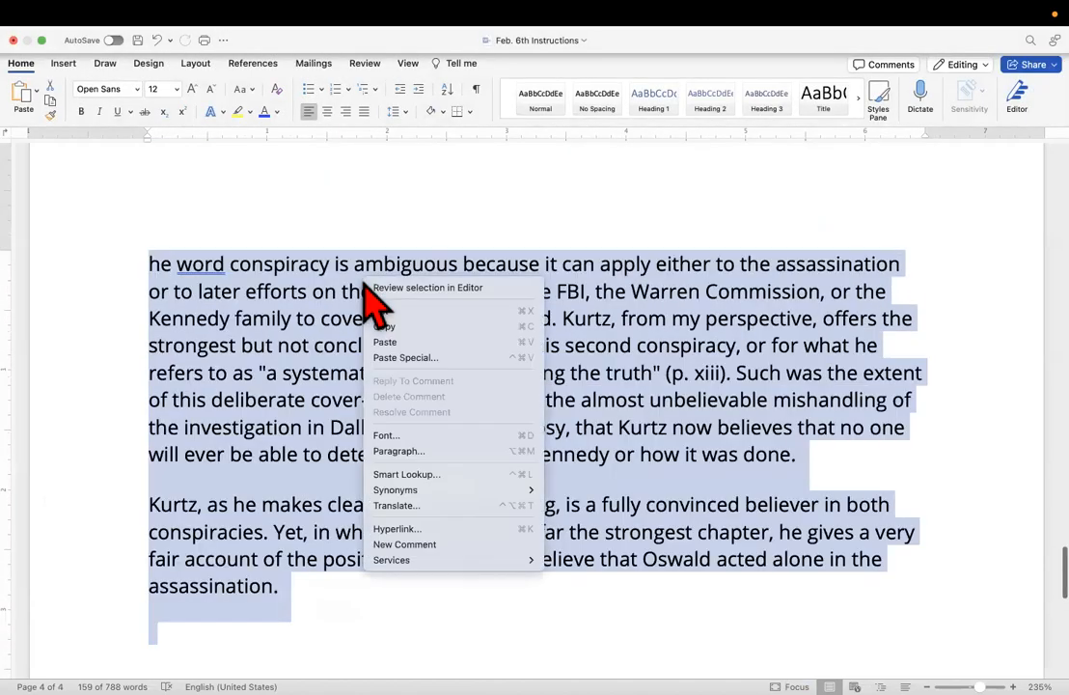
click(311, 367)
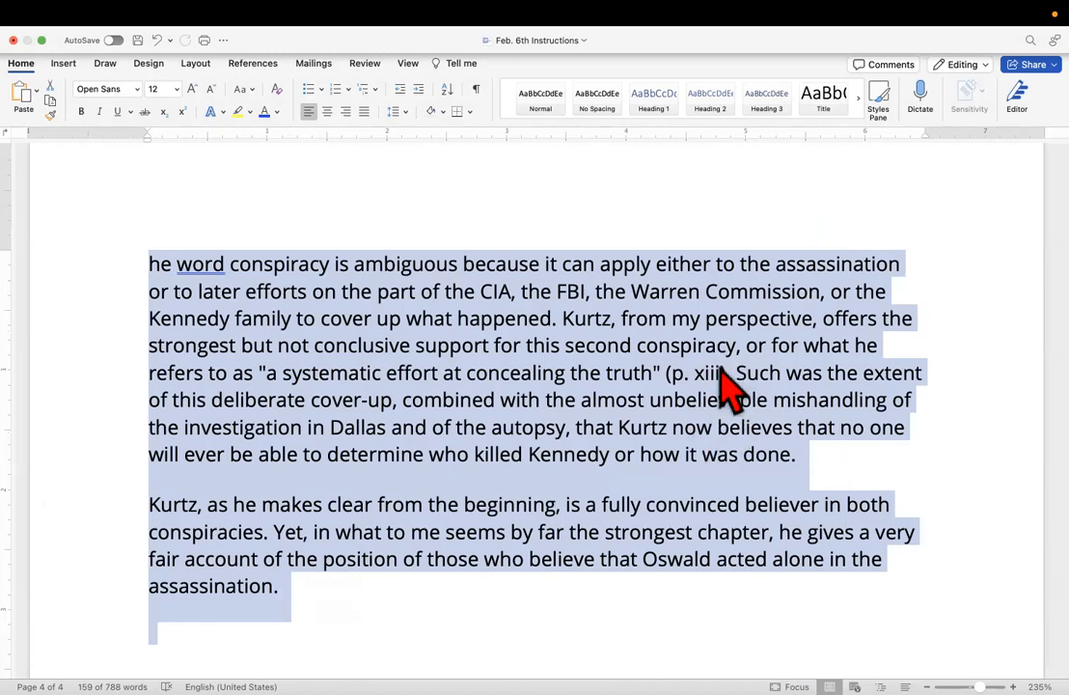
click(805, 461)
shift+click(19, 231)
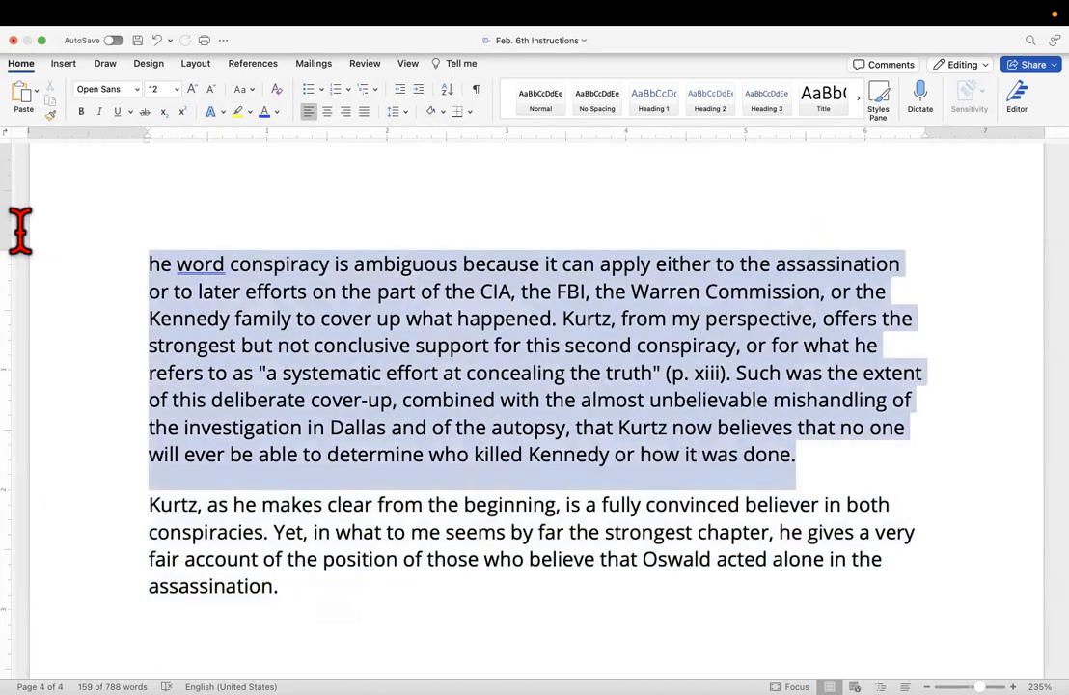
right_click(222, 333)
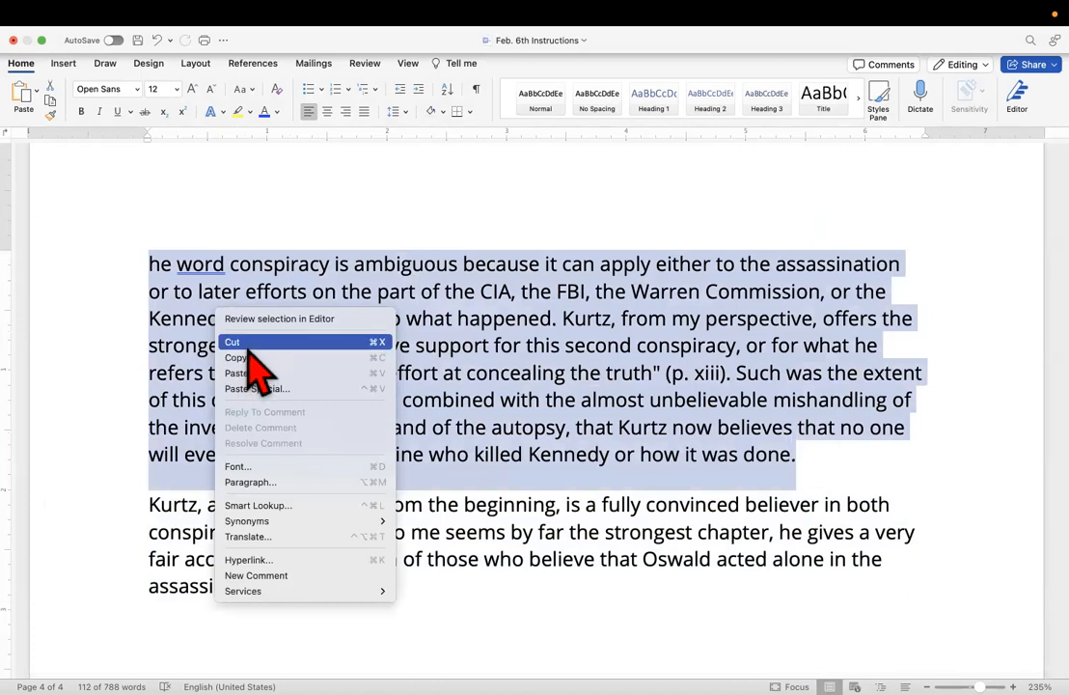
click(248, 358)
scroll(243, 356, down, 5)
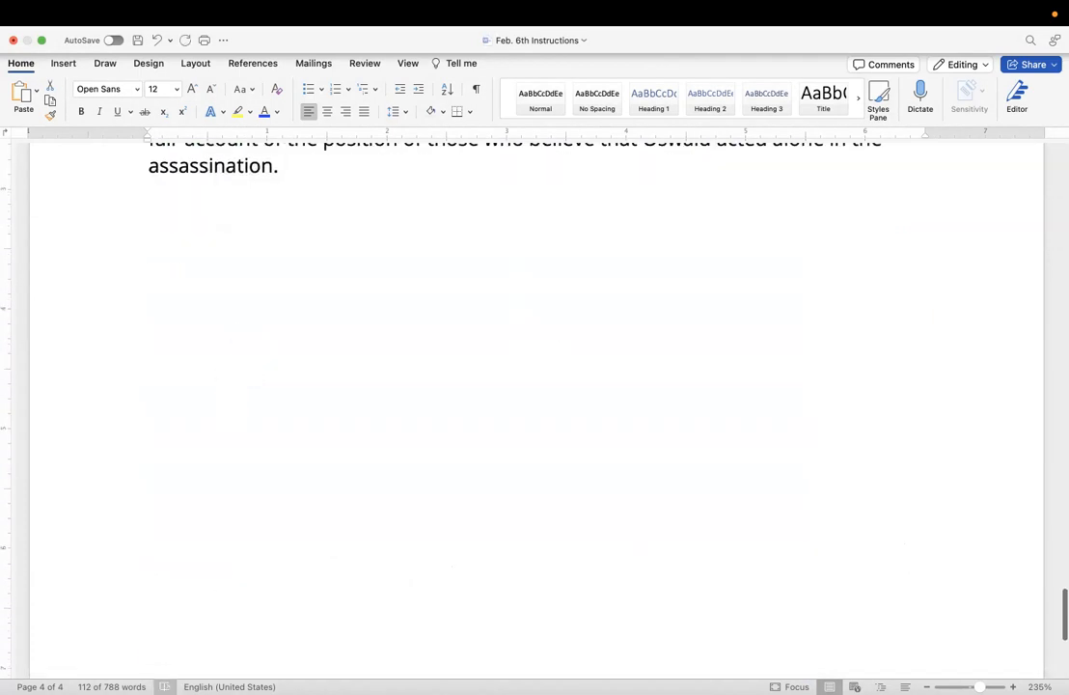
mouse_move(214, 678)
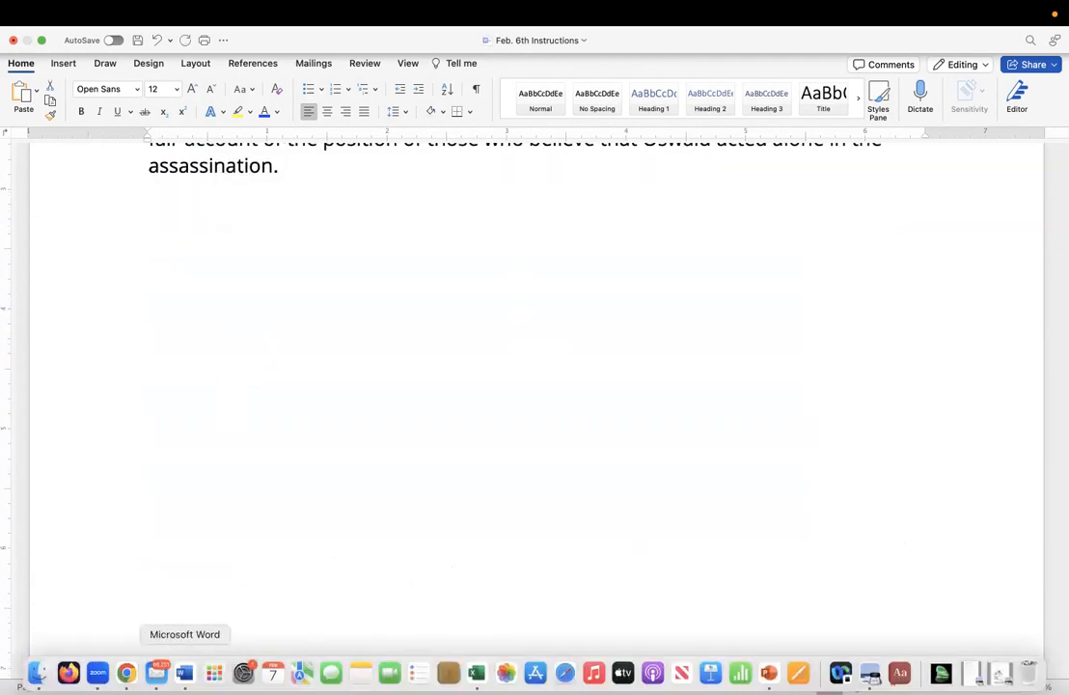
click(184, 673)
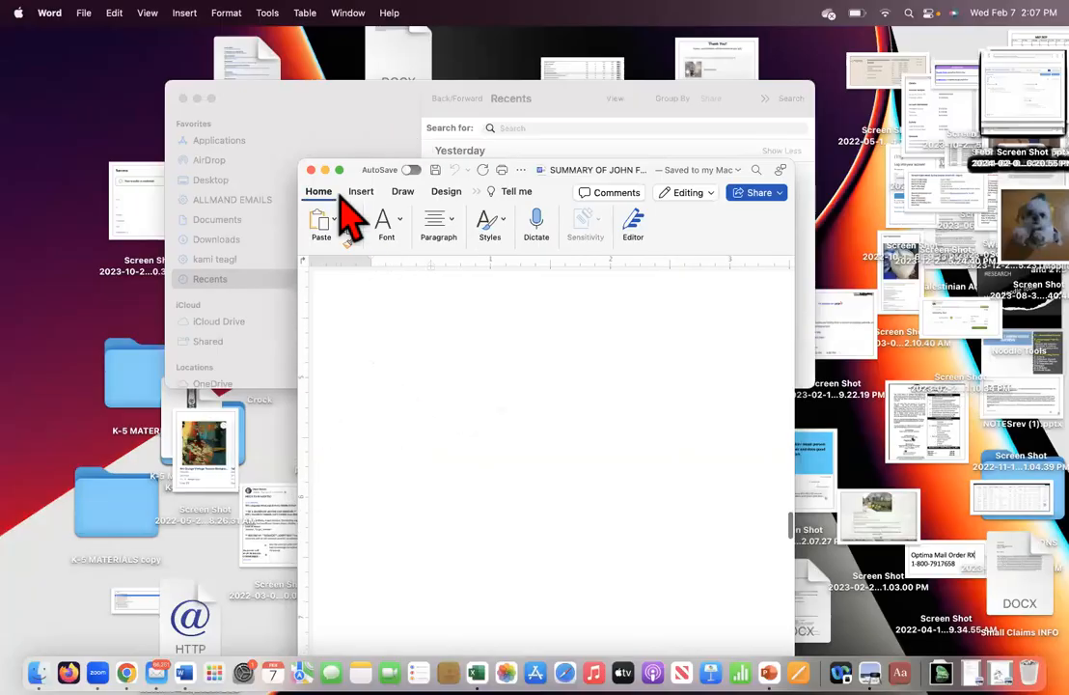
click(184, 672)
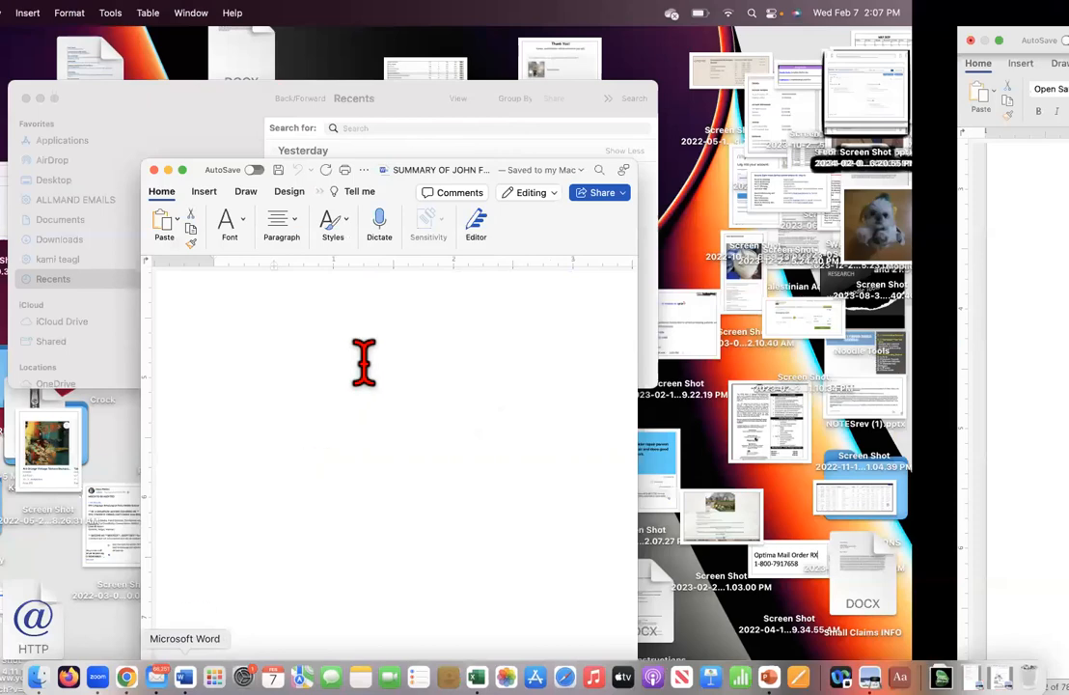
scroll(364, 363, up, 4)
Paste the copied paragraph at the end of the document and add the missing "T" so it begins "The word conspiracy".
scroll(334, 384, down, 1)
click(242, 419)
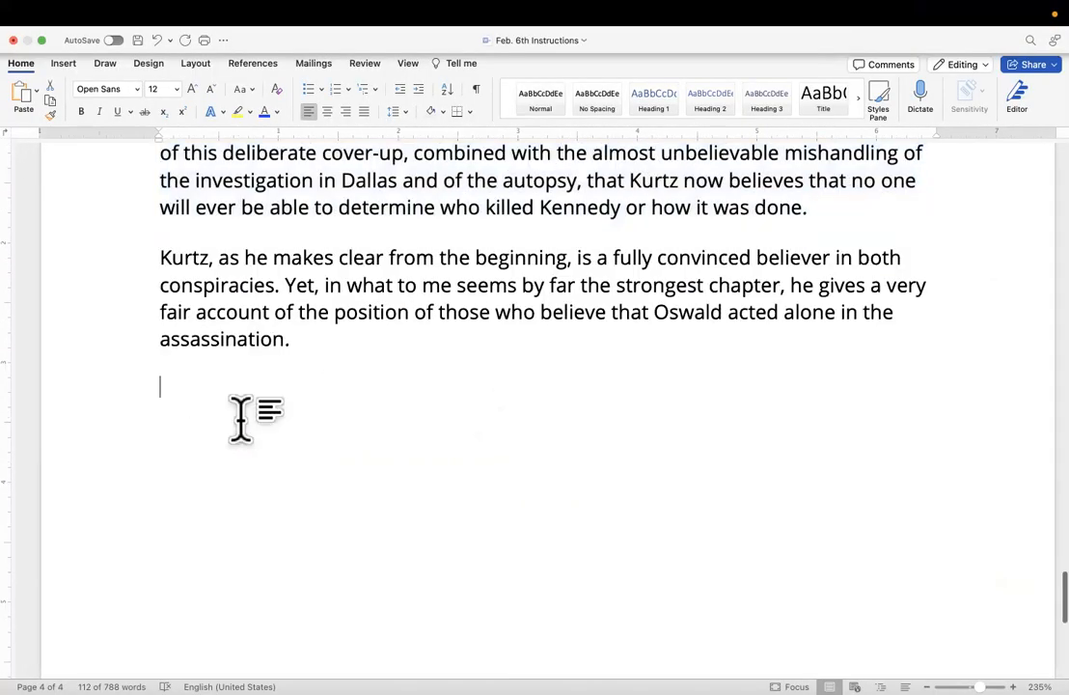
right_click(242, 394)
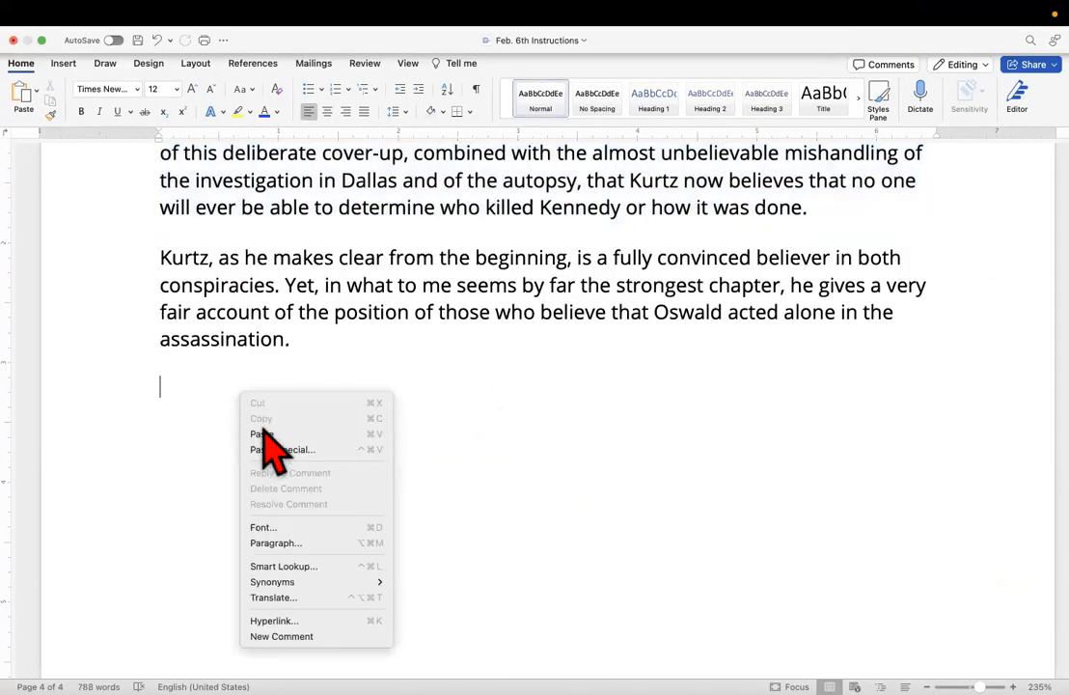
click(265, 434)
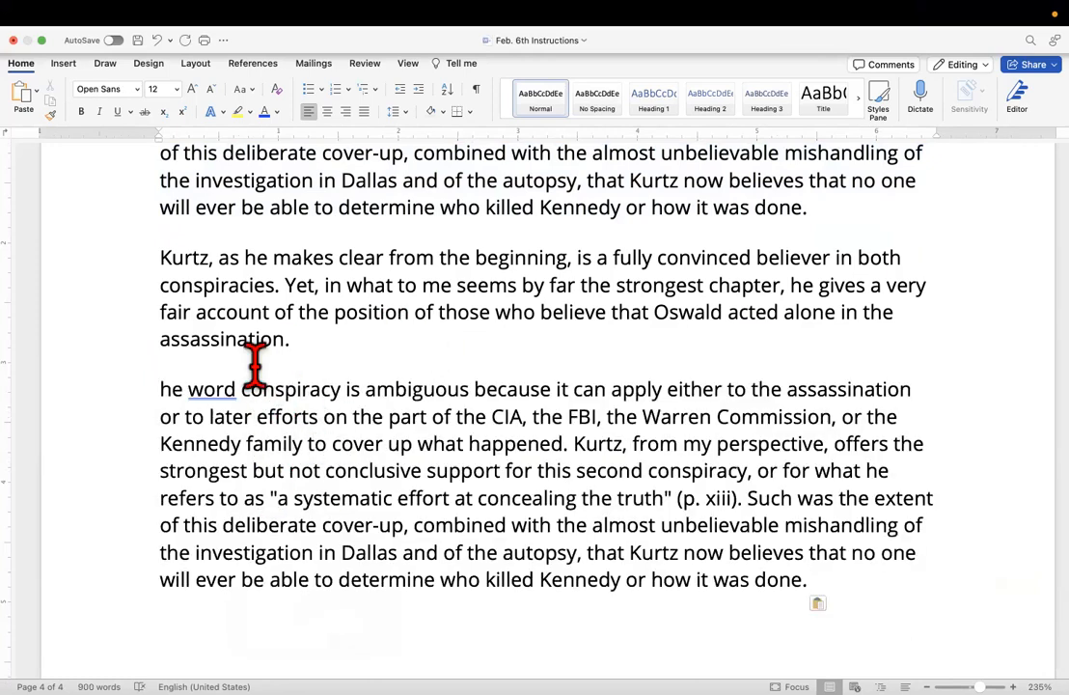
click(160, 388)
text(T)
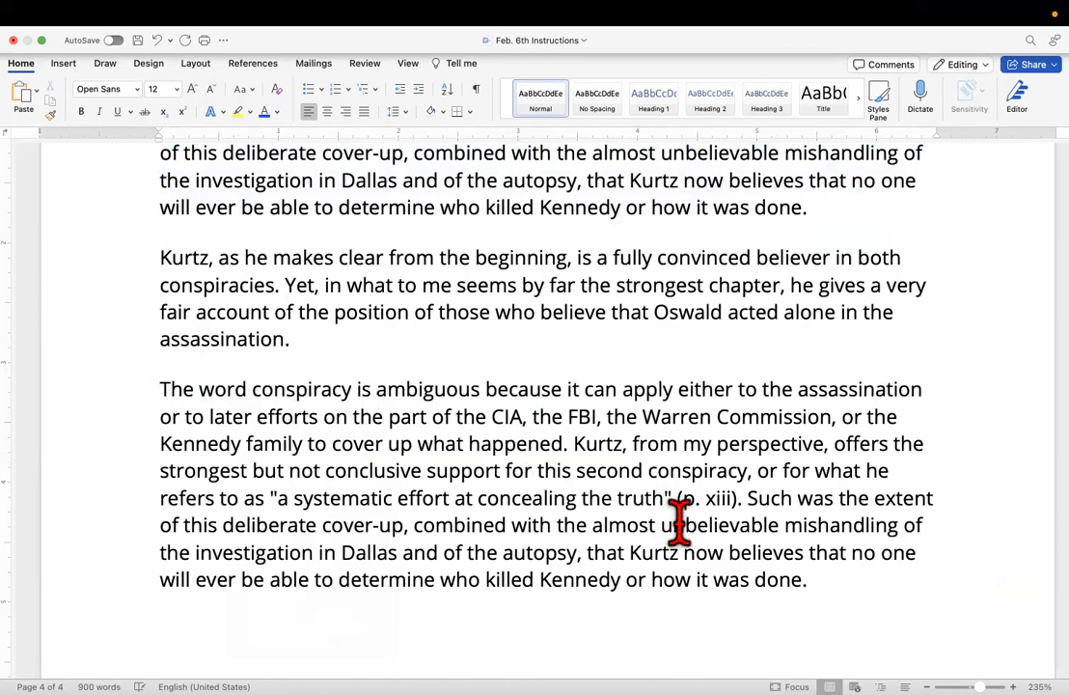
Run a word count on the pasted paragraph and enter 112 on a separate line above it.
drag(769, 580, 63, 394)
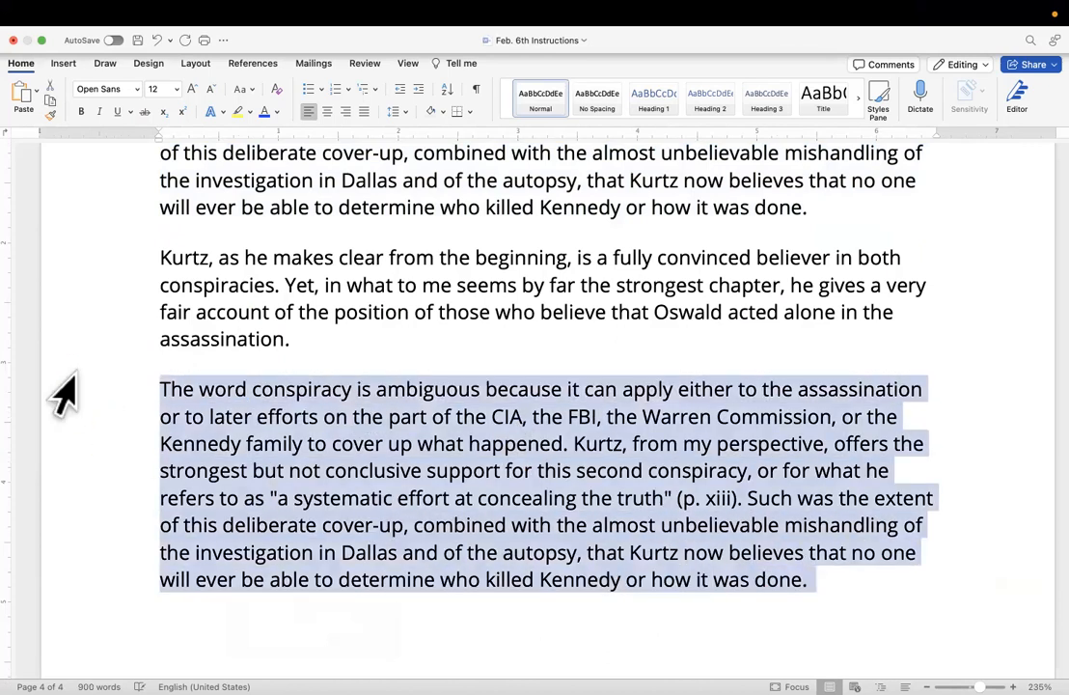
scroll(63, 386, up, 3)
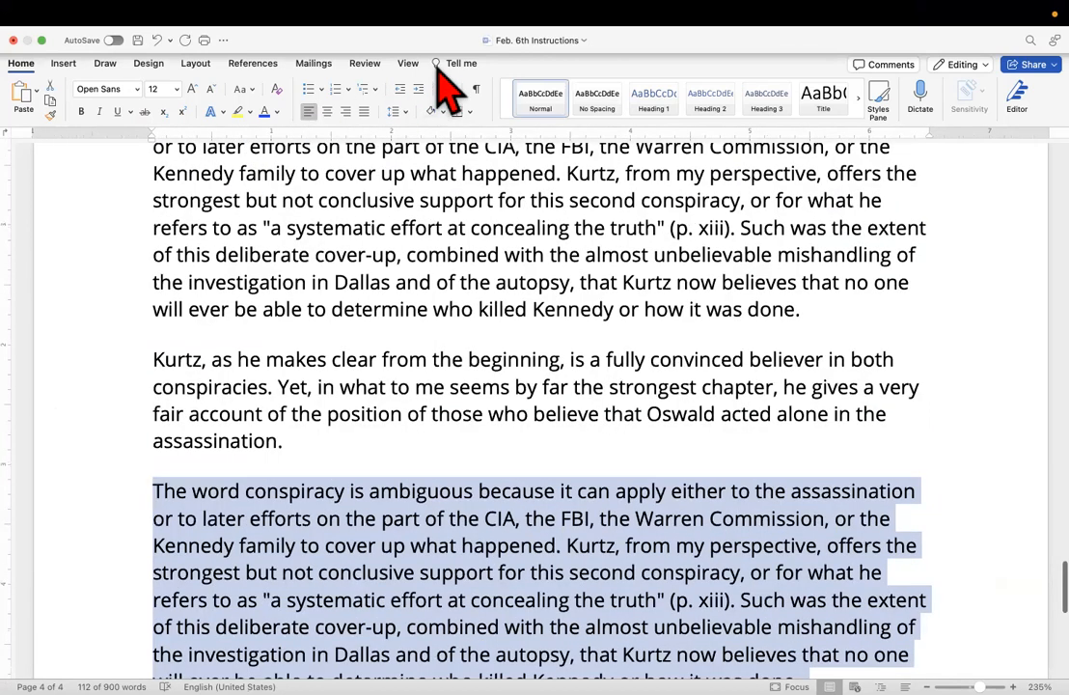
click(454, 64)
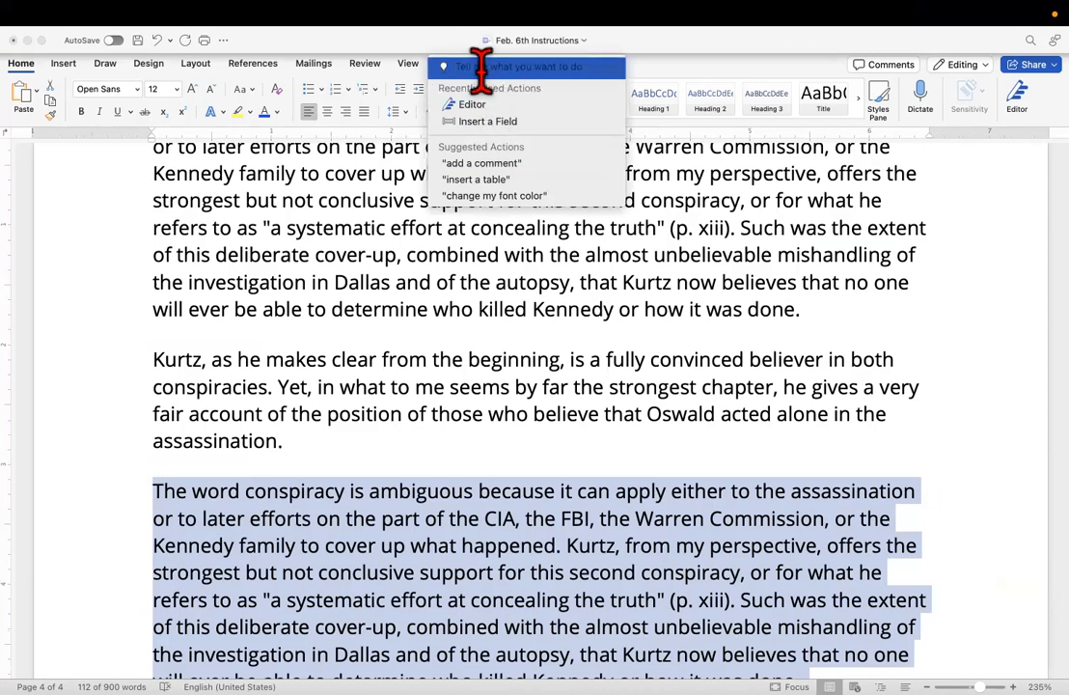
text(w)
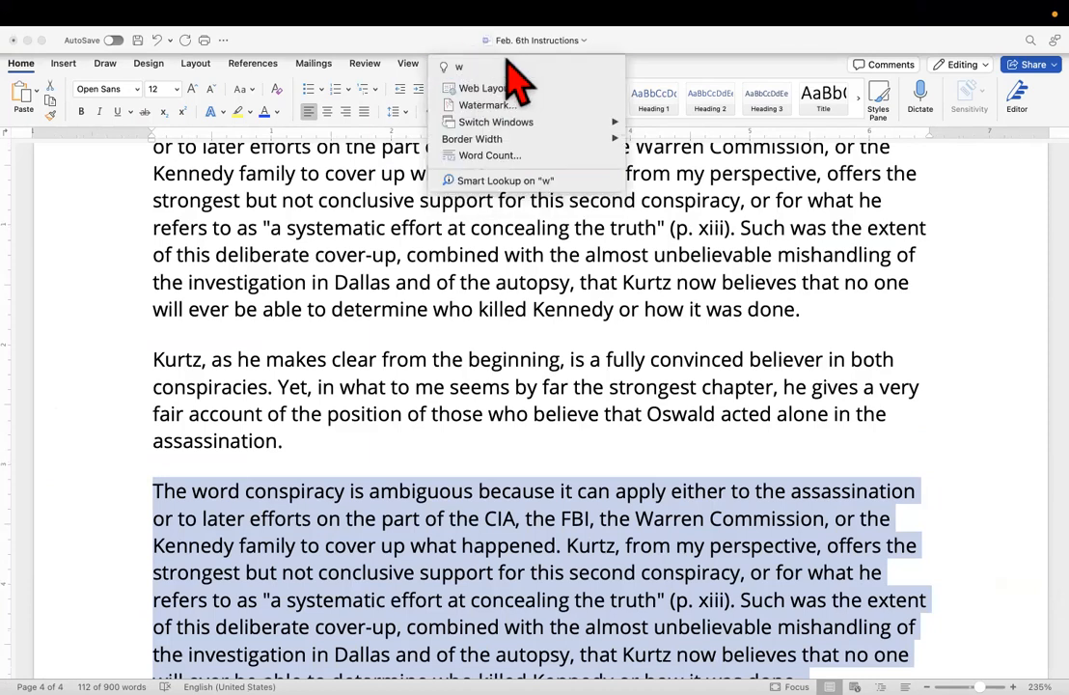
text(ord count)
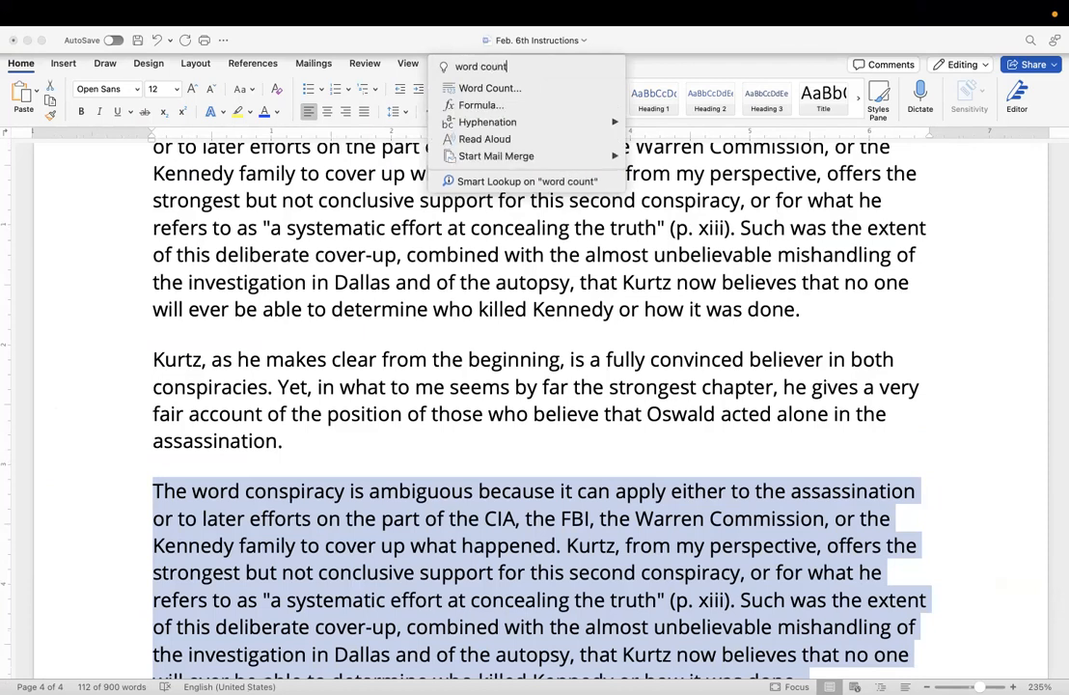
click(500, 89)
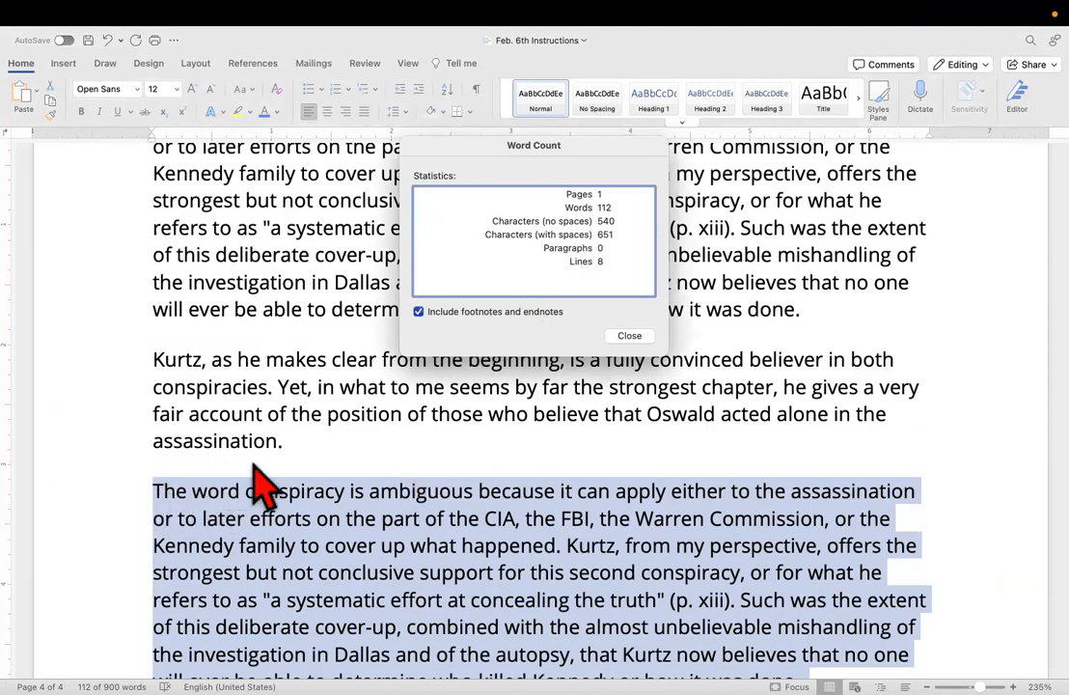
click(631, 337)
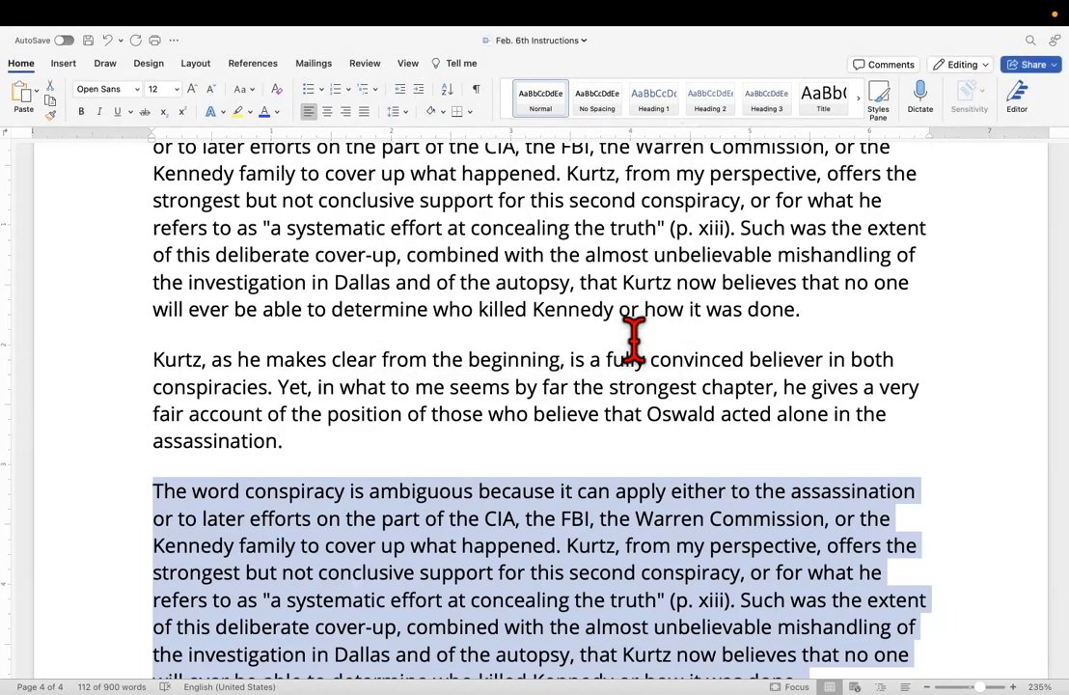
click(155, 497)
key(Return)
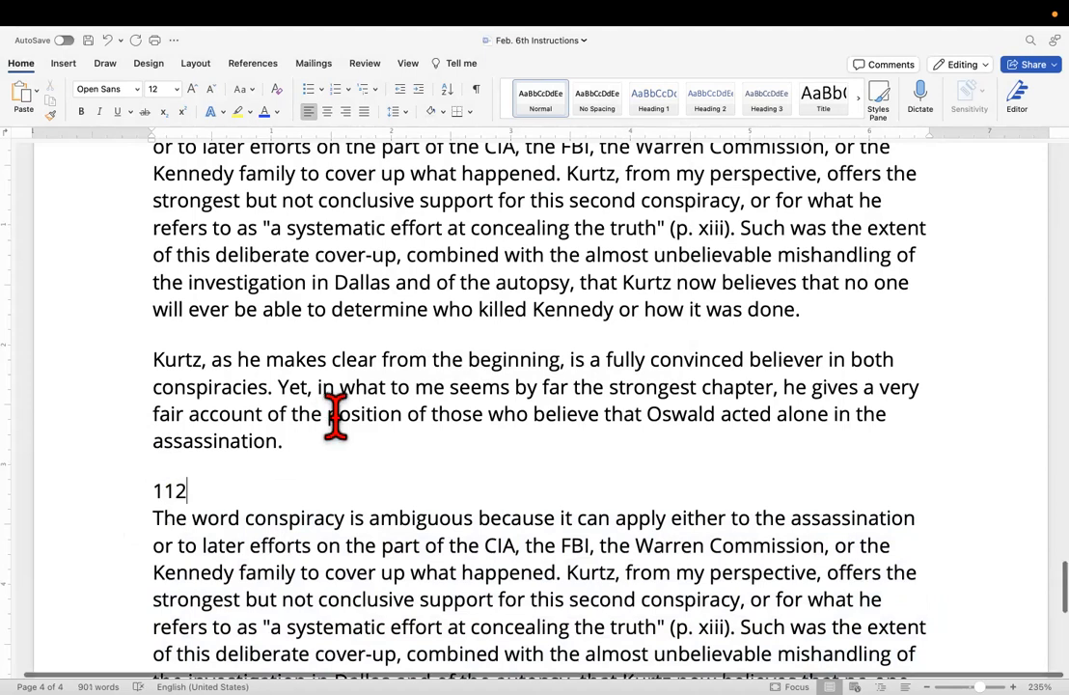
Run a word count on the paragraph beginning "Kurtz, as he makes clear from the beginning".
drag(289, 442, 115, 358)
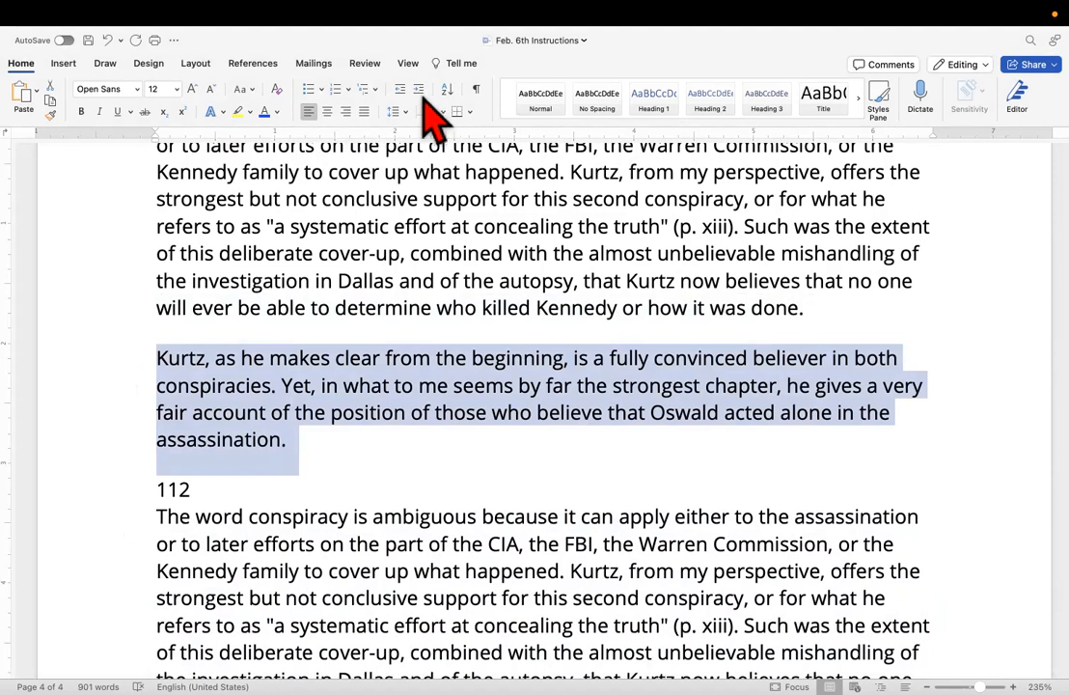
click(456, 64)
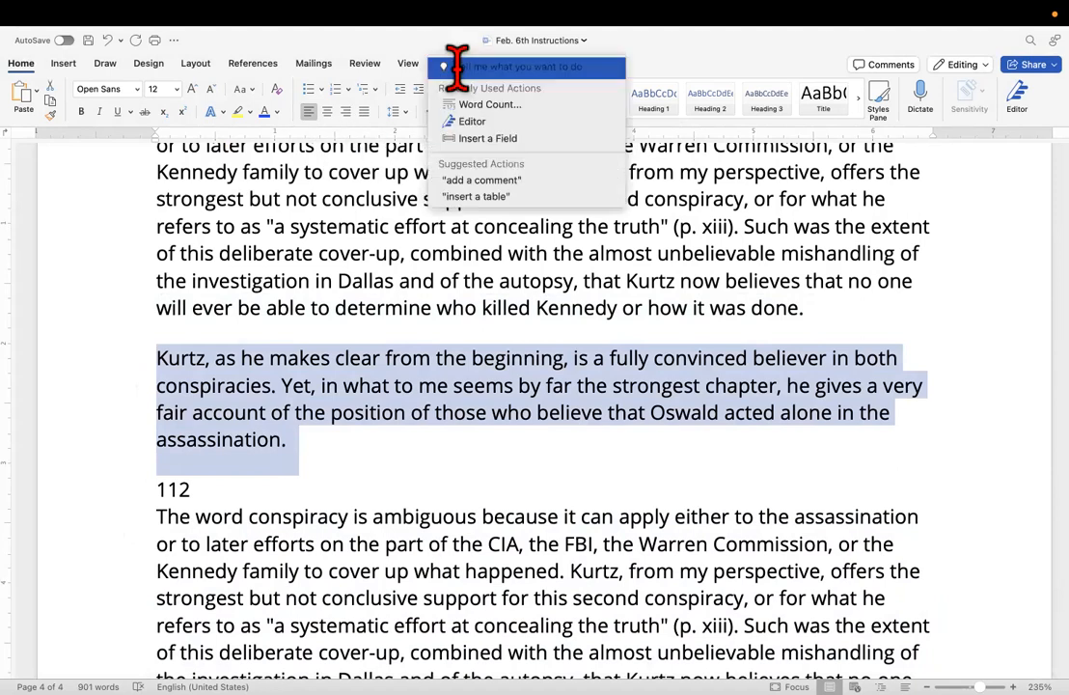
click(500, 106)
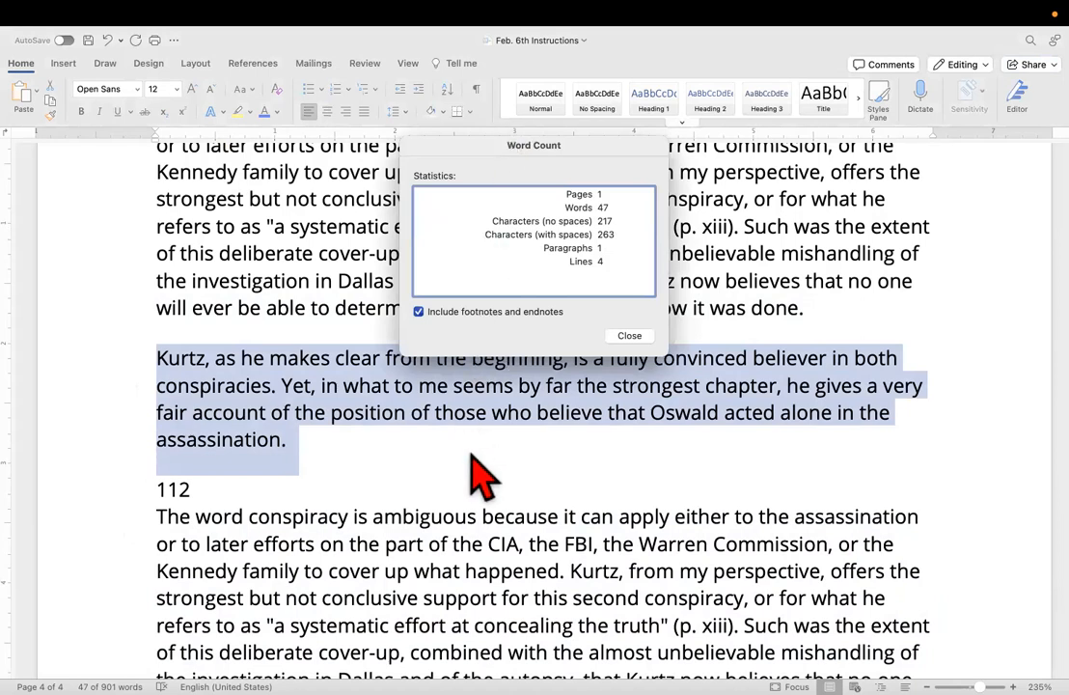
click(627, 336)
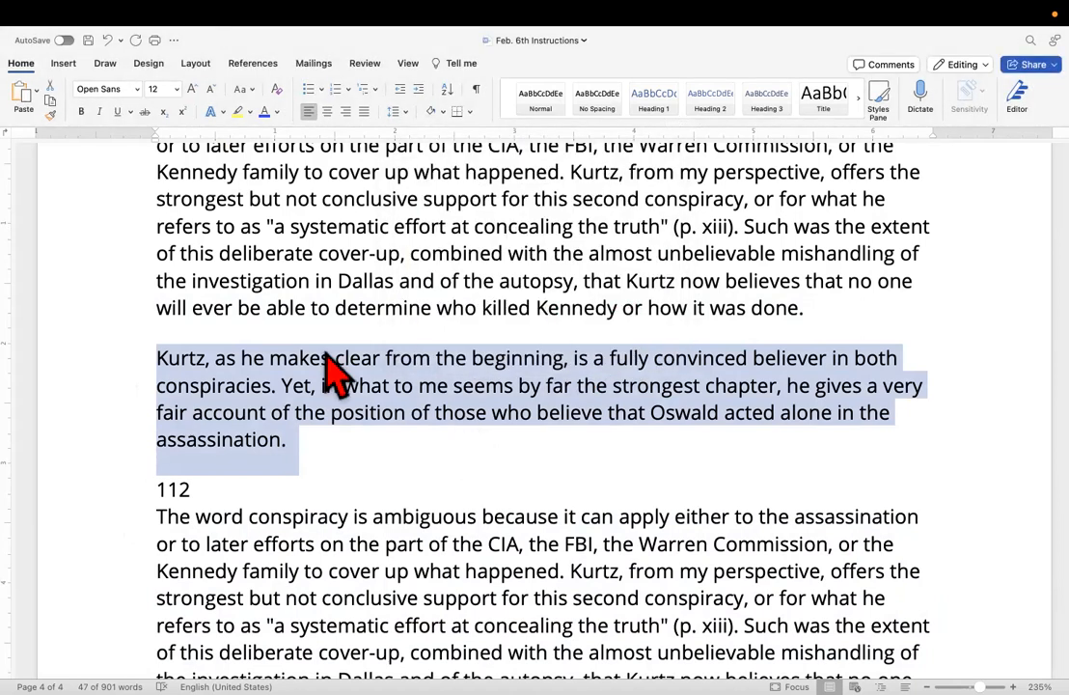
Insert blank lines above the "Kurtz, as he makes clear" paragraph and enter 45 on its own line above it.
click(172, 306)
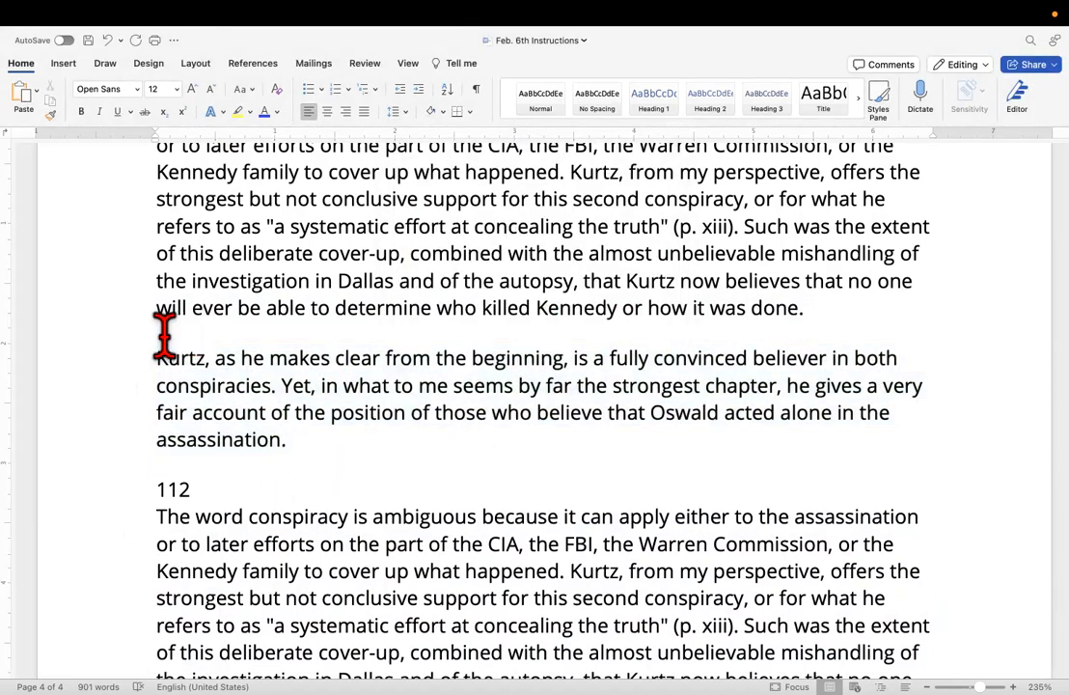
key(Return)
key(Return)
key(BackSpace)
key(BackSpace)
click(155, 359)
key(Return)
key(Return)
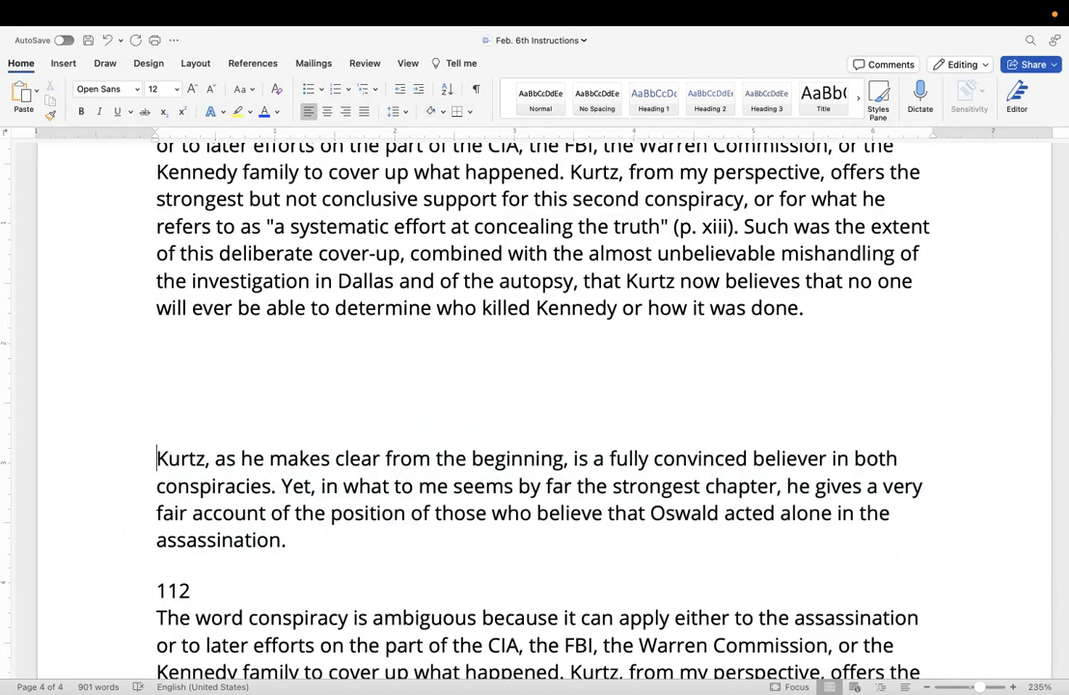
text(45)
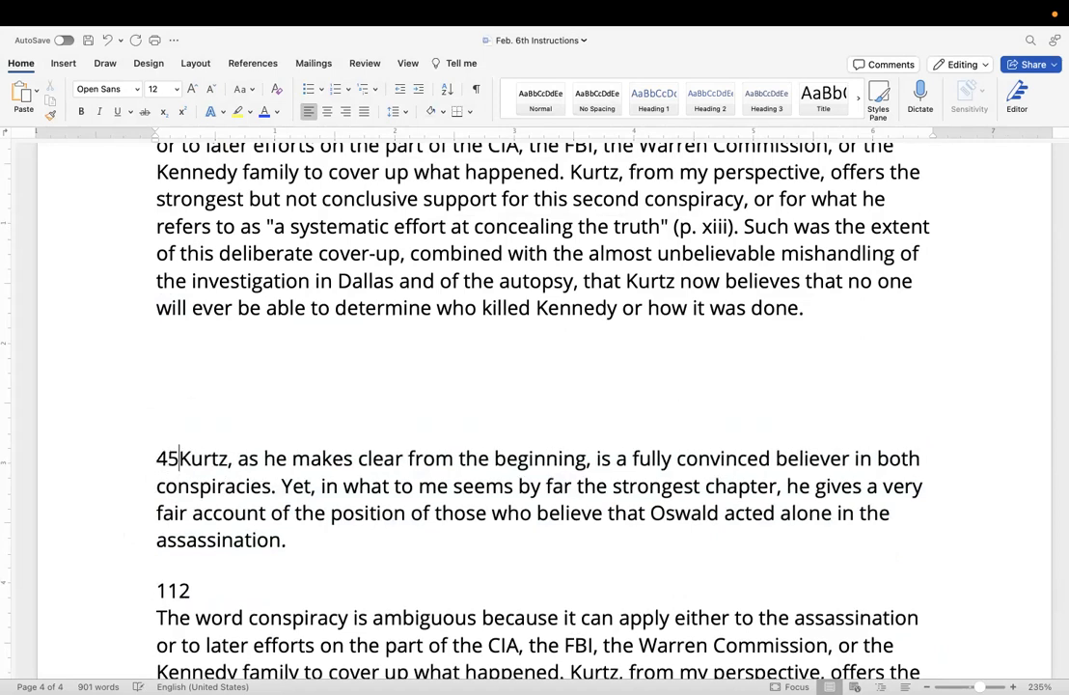
key(Return)
Highlight "The word conspiracy is ambiguous" and "apply either to the assassination" in yellow in the paragraph numbered 112.
scroll(197, 161, down, 5)
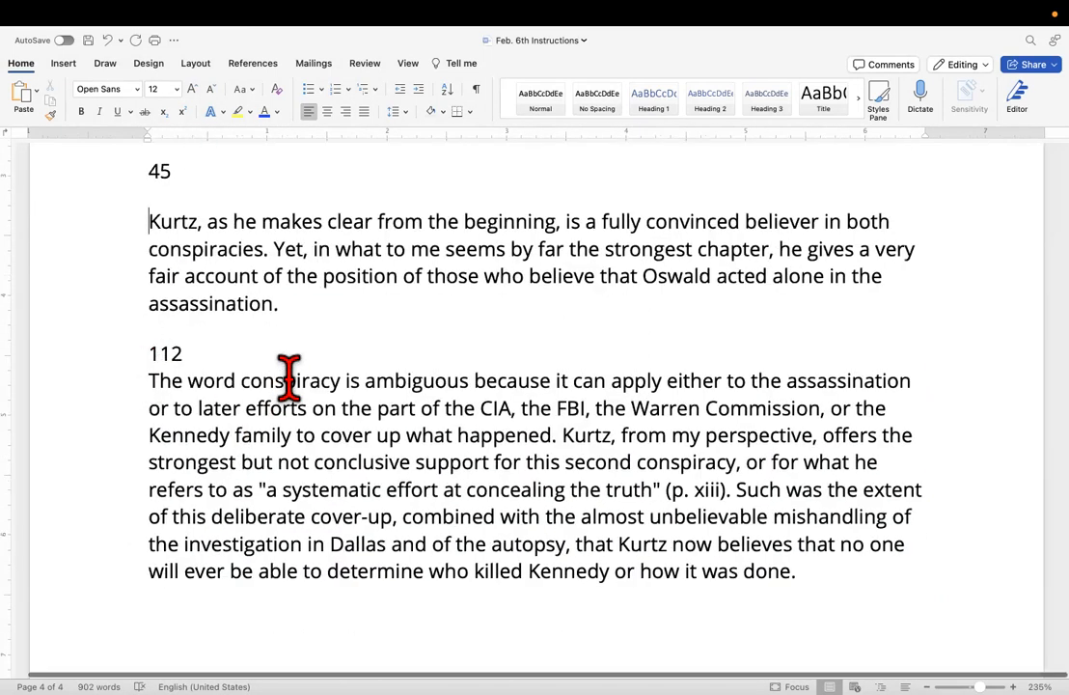
scroll(330, 431, down, 1)
scroll(330, 432, down, 2)
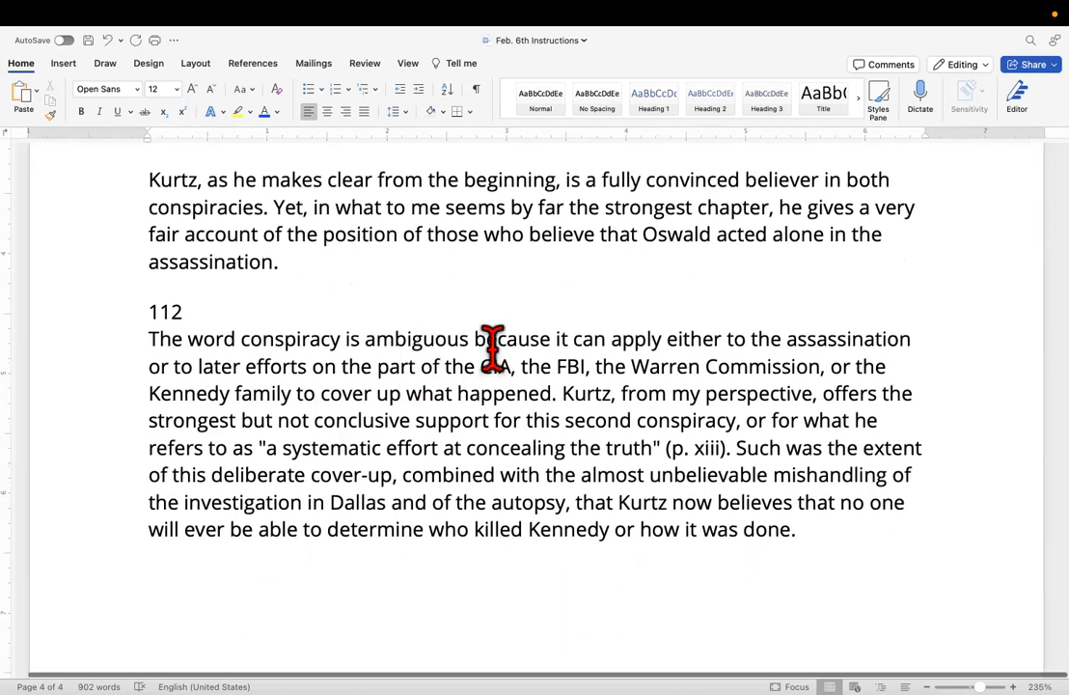
scroll(494, 351, down, 1)
drag(470, 332, 119, 343)
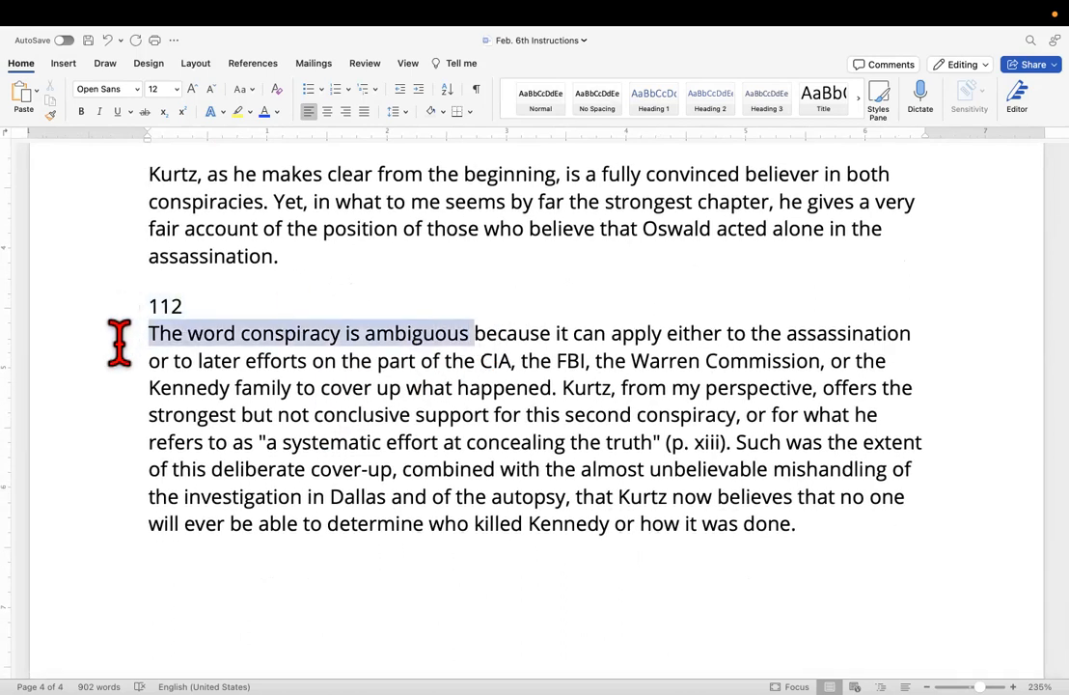
click(237, 112)
click(143, 546)
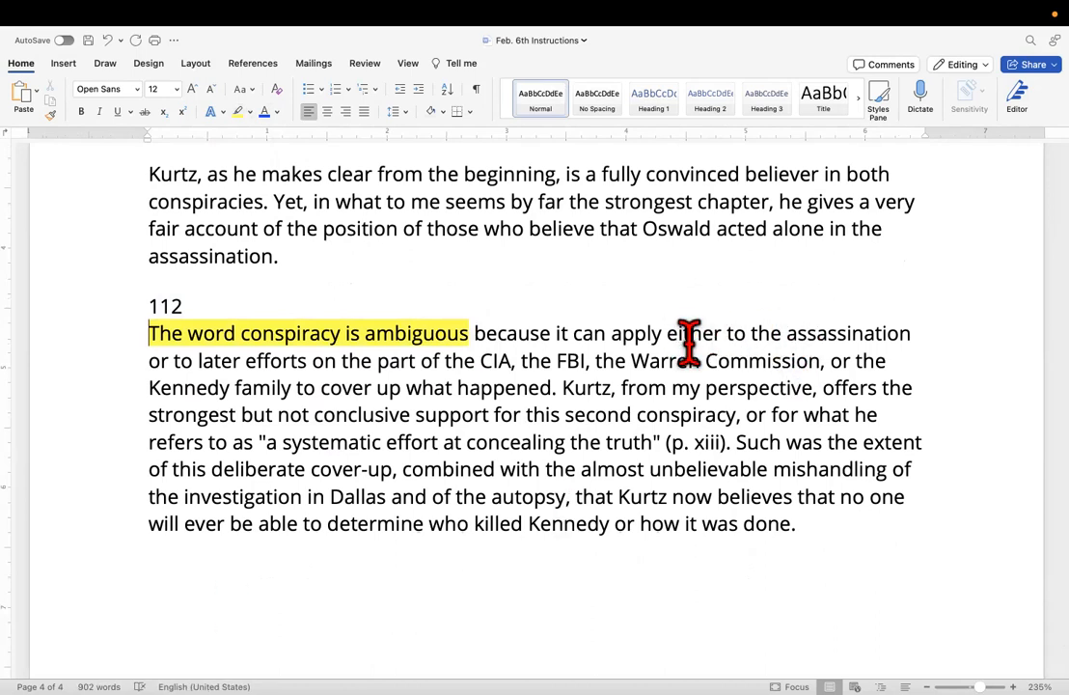
drag(615, 335, 902, 338)
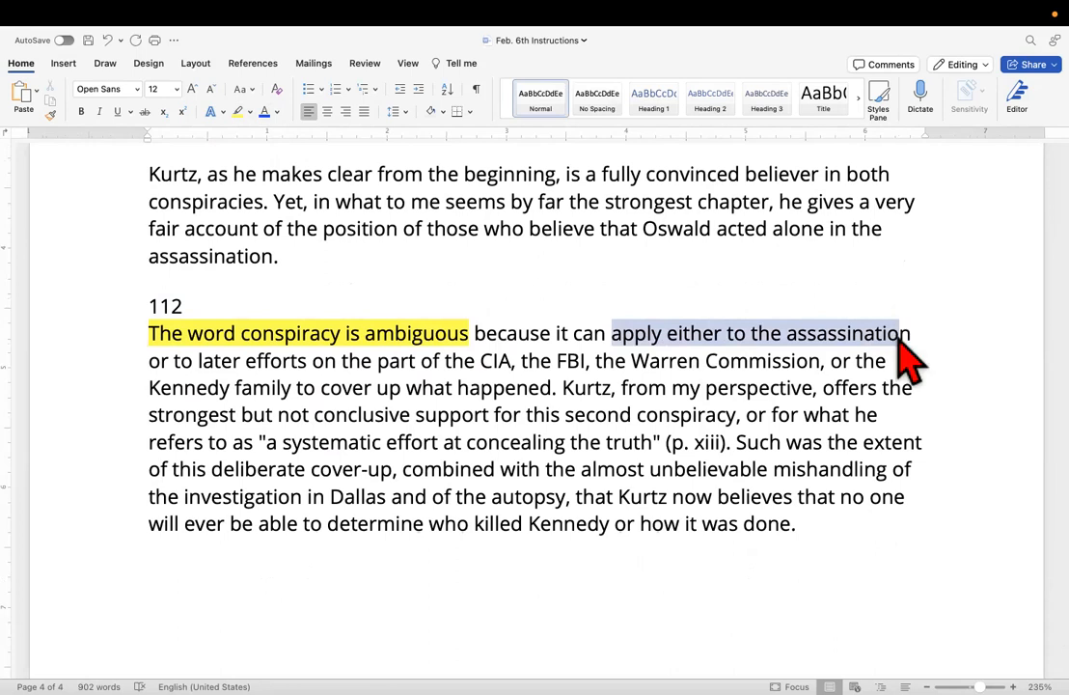
click(240, 114)
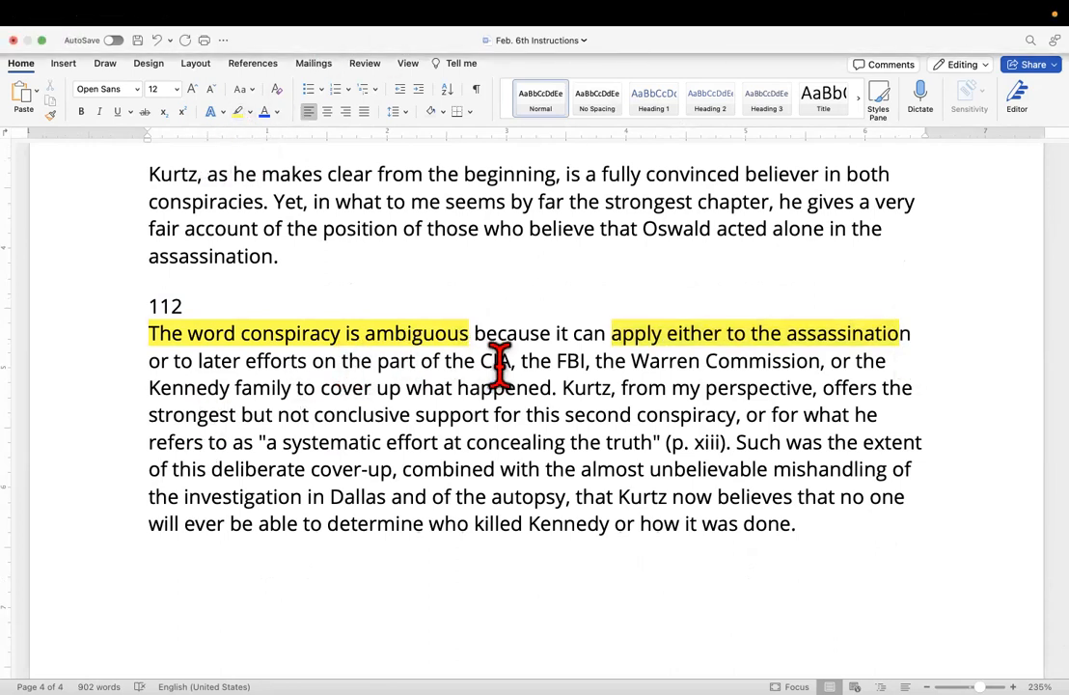
Select the phrase "later efforts on the part of the CIA, the FBI, the Warren Commission, or the" and review both numbered paragraphs.
drag(204, 361, 810, 394)
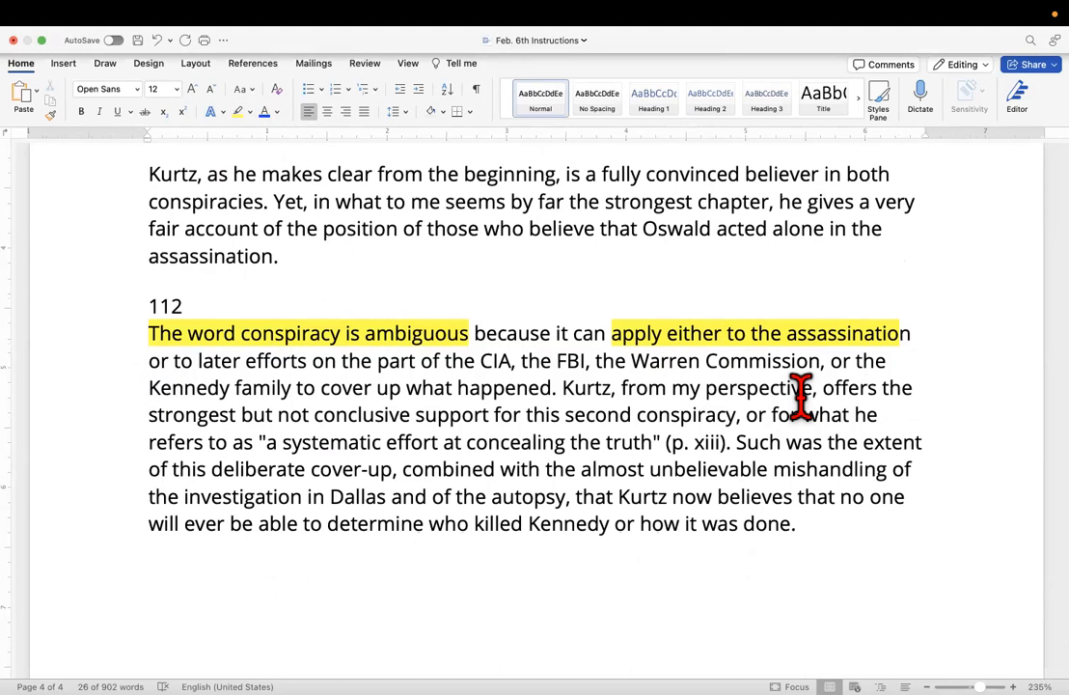
scroll(801, 393, down, 2)
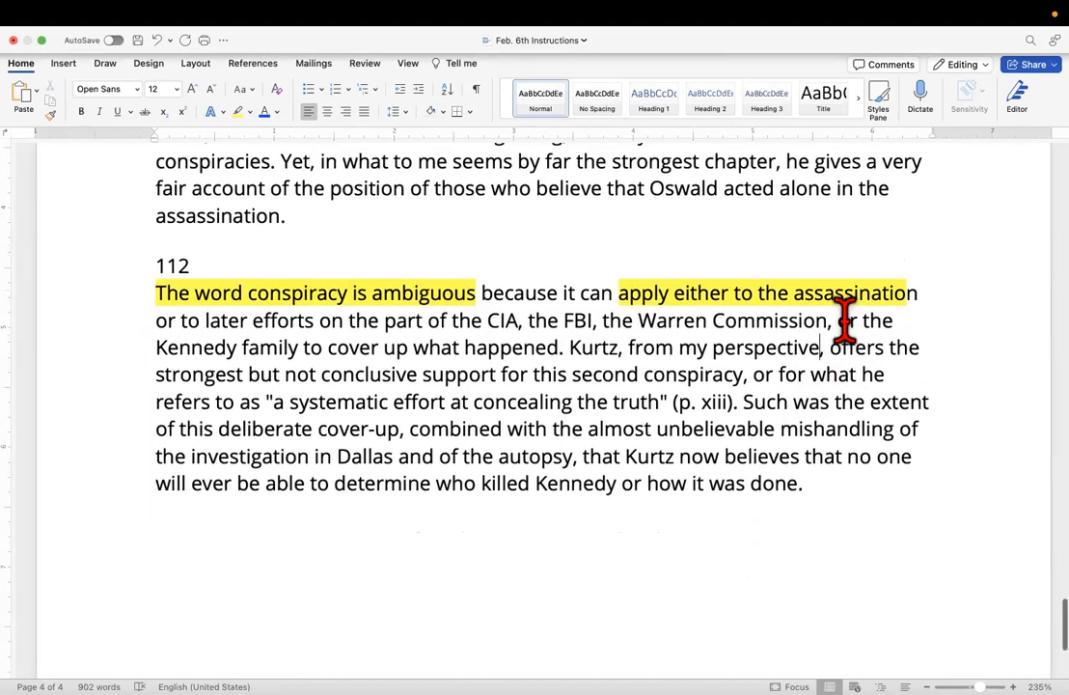
drag(913, 319, 208, 320)
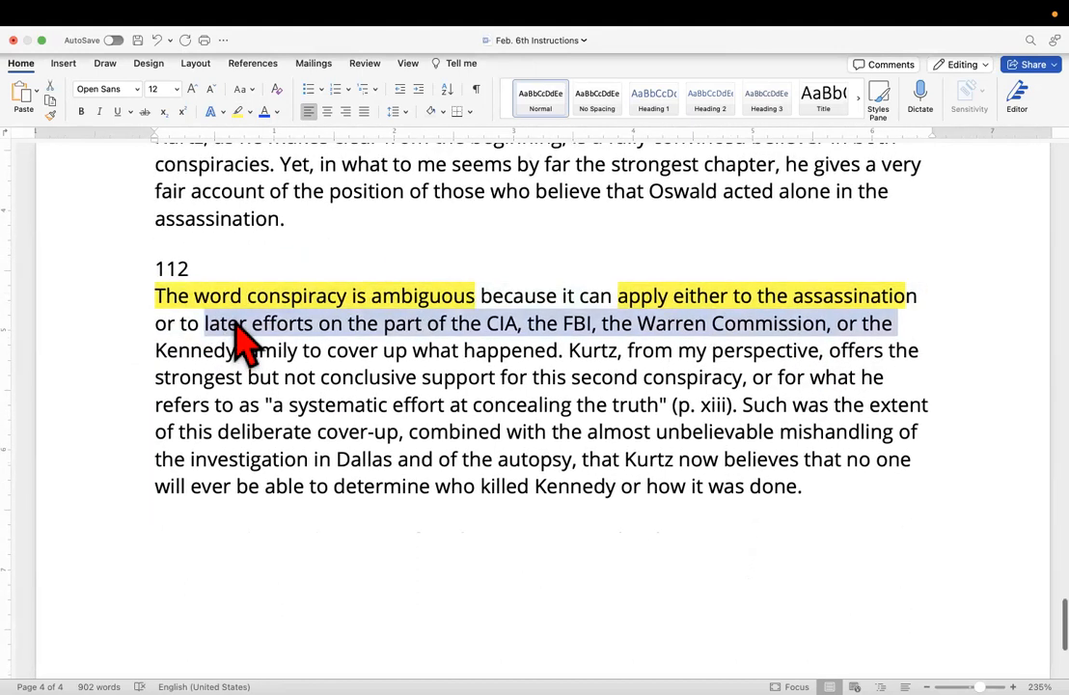
scroll(246, 338, up, 5)
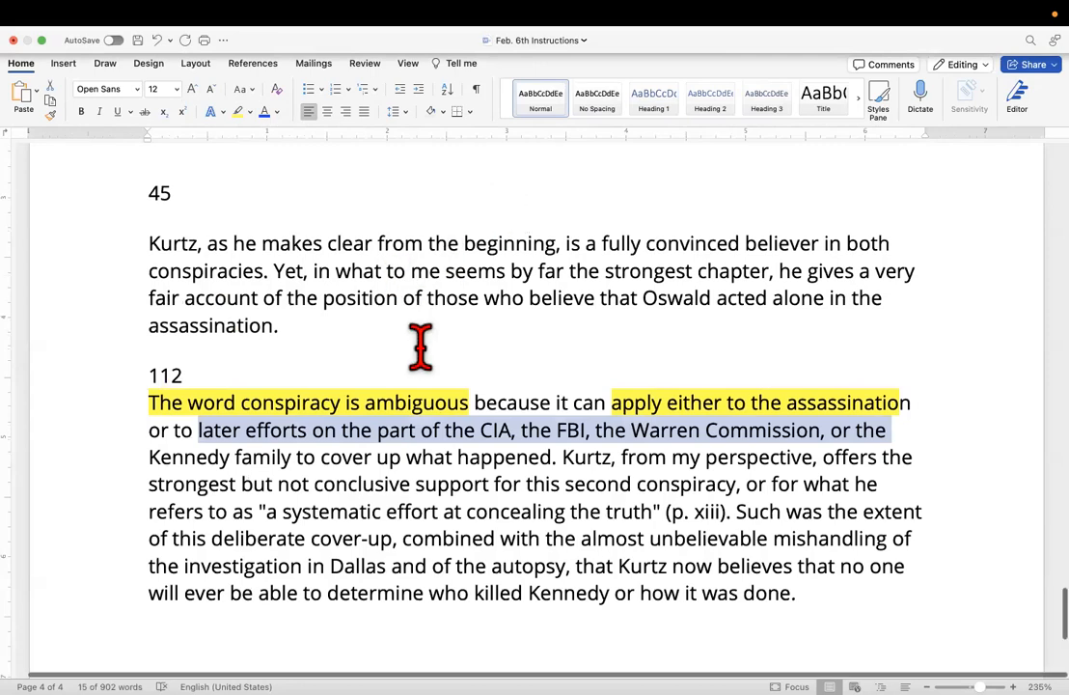
scroll(419, 347, down, 10)
scroll(420, 346, up, 9)
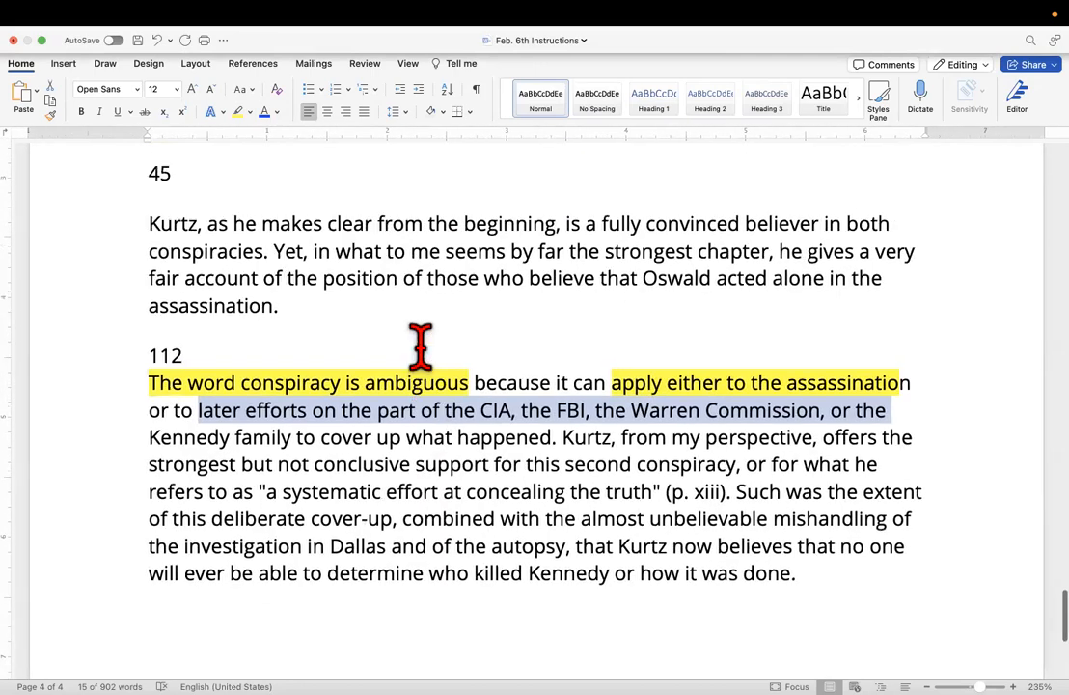
scroll(420, 345, up, 1)
scroll(420, 346, up, 5)
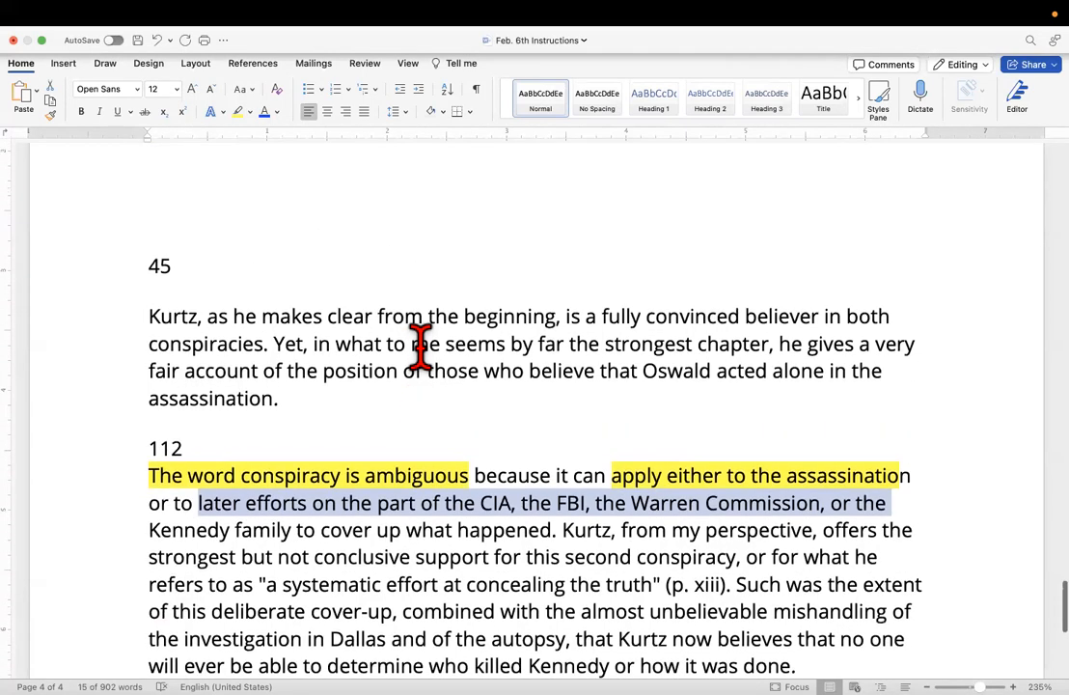
Switch to Document10 and run a word count on the paraphrase beginning "Kurtz thinks the assassin's".
mouse_move(37, 687)
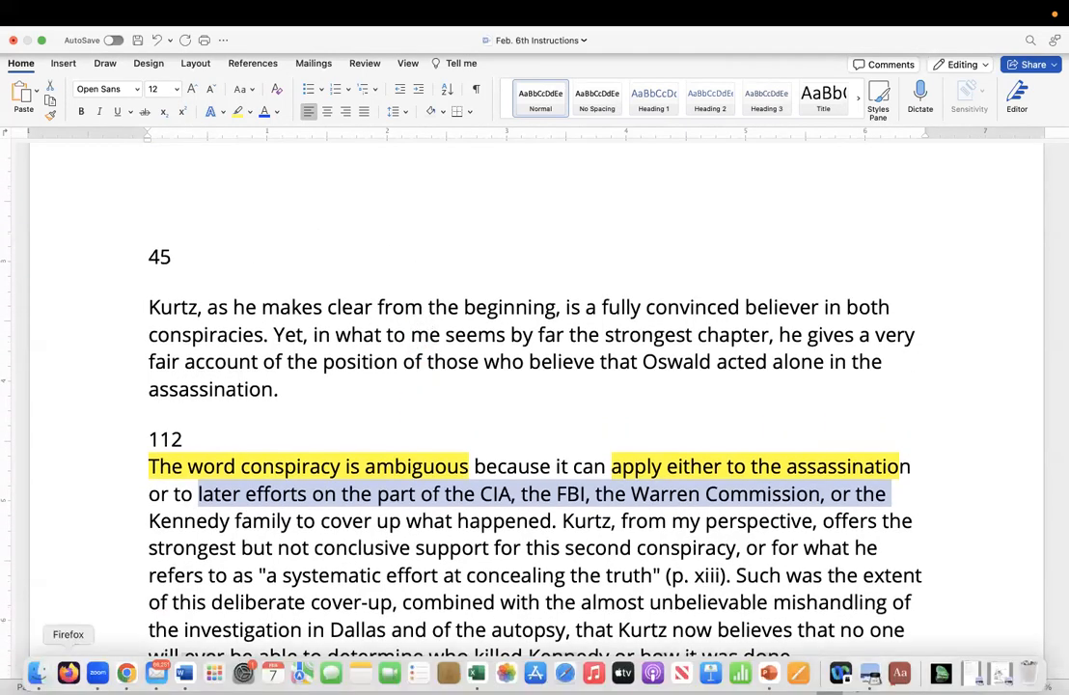
click(184, 674)
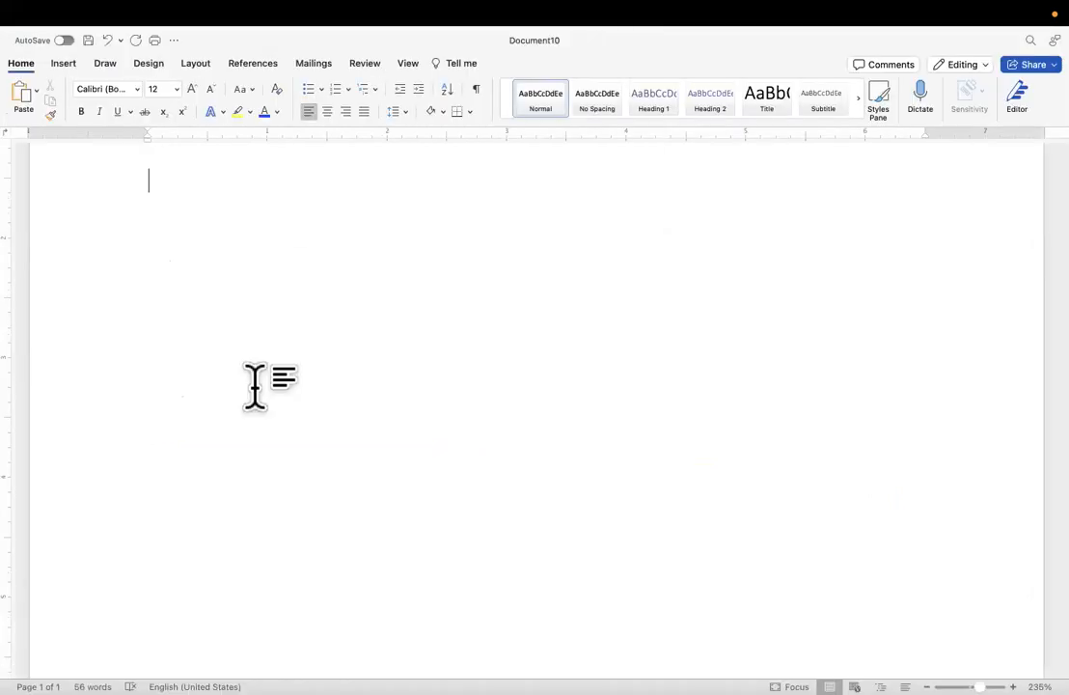
scroll(256, 386, up, 8)
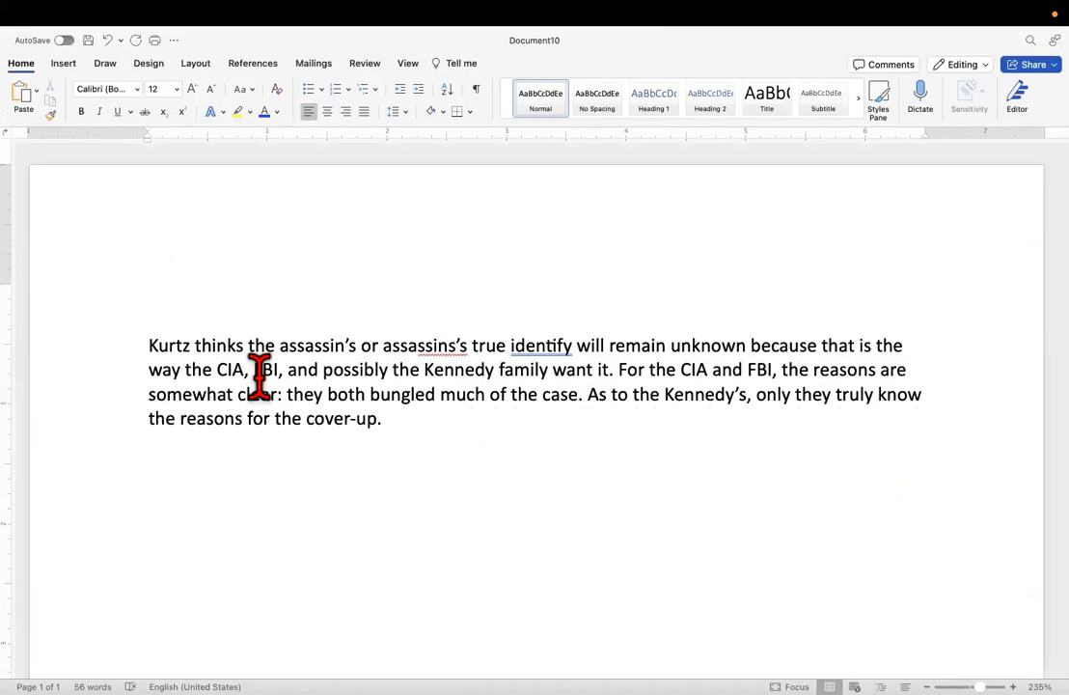
drag(389, 429, 112, 322)
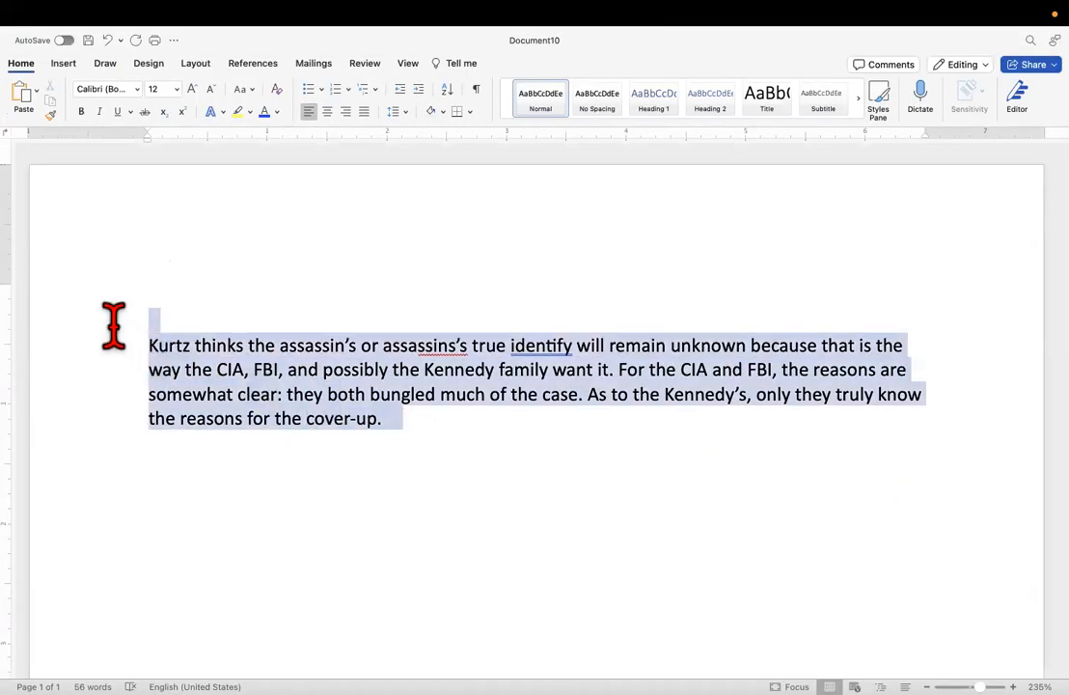
right_click(174, 351)
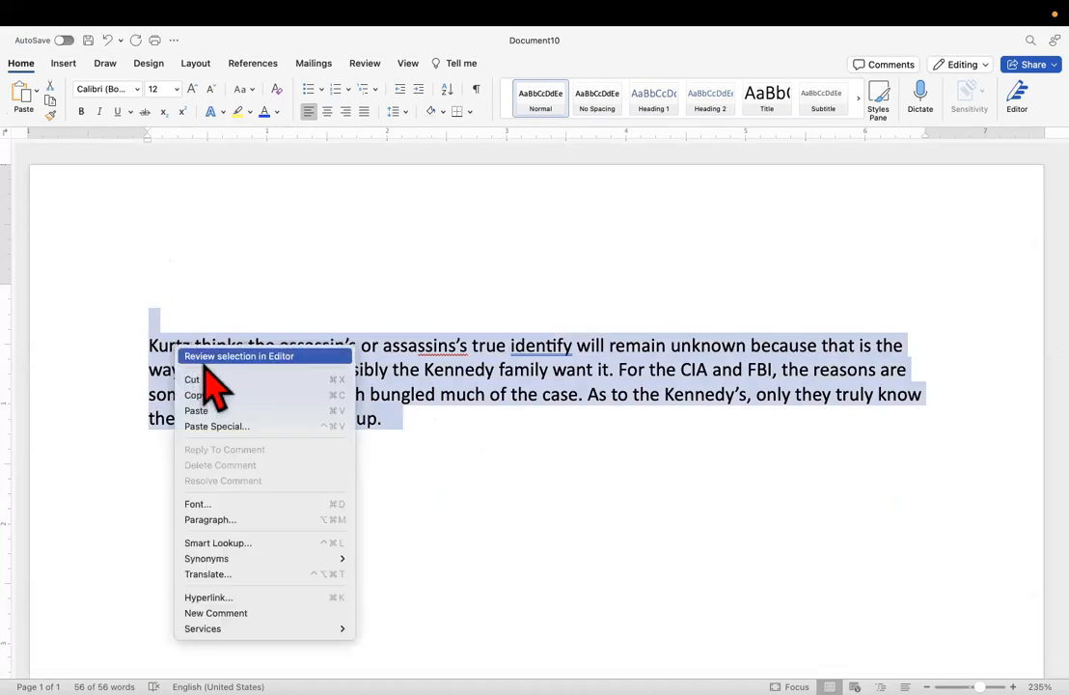
click(457, 67)
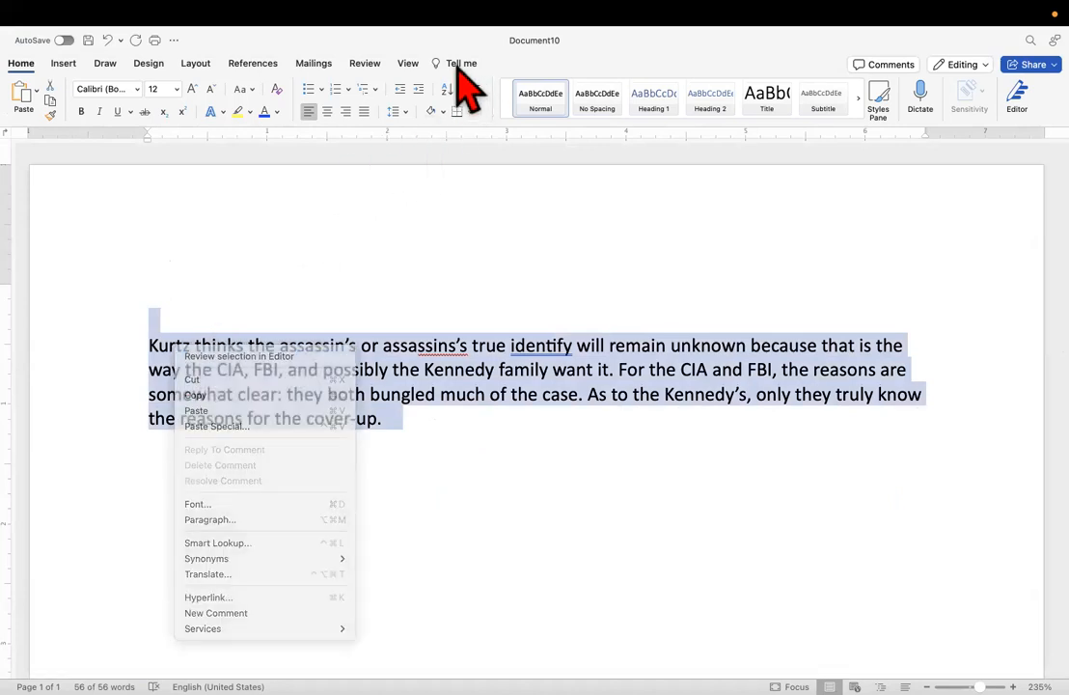
click(446, 66)
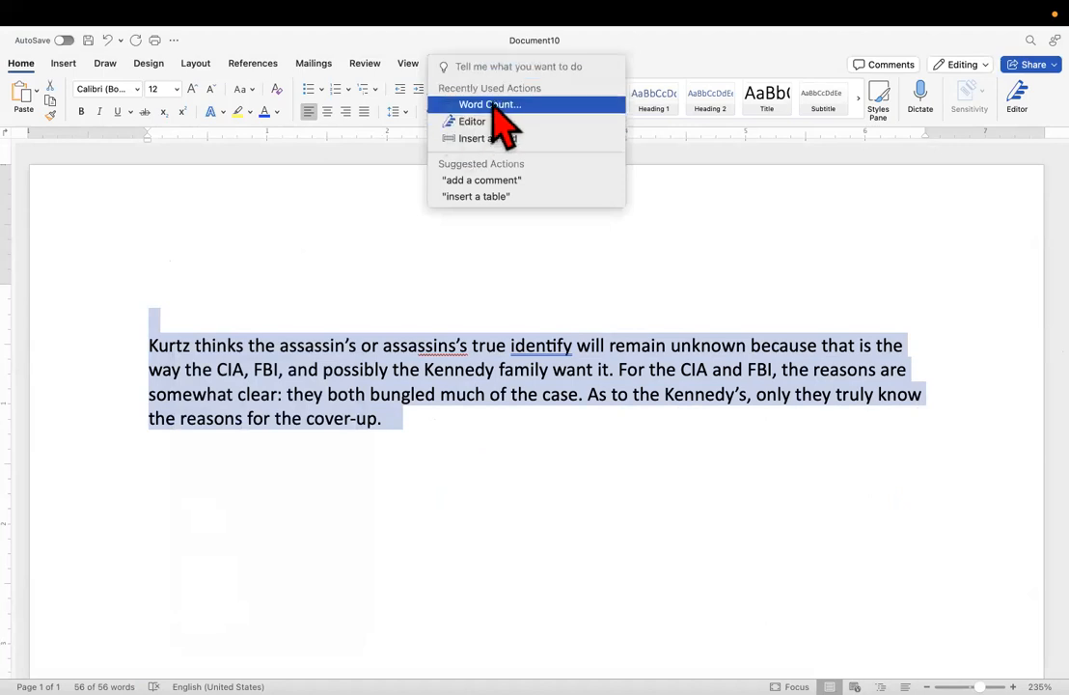
click(492, 106)
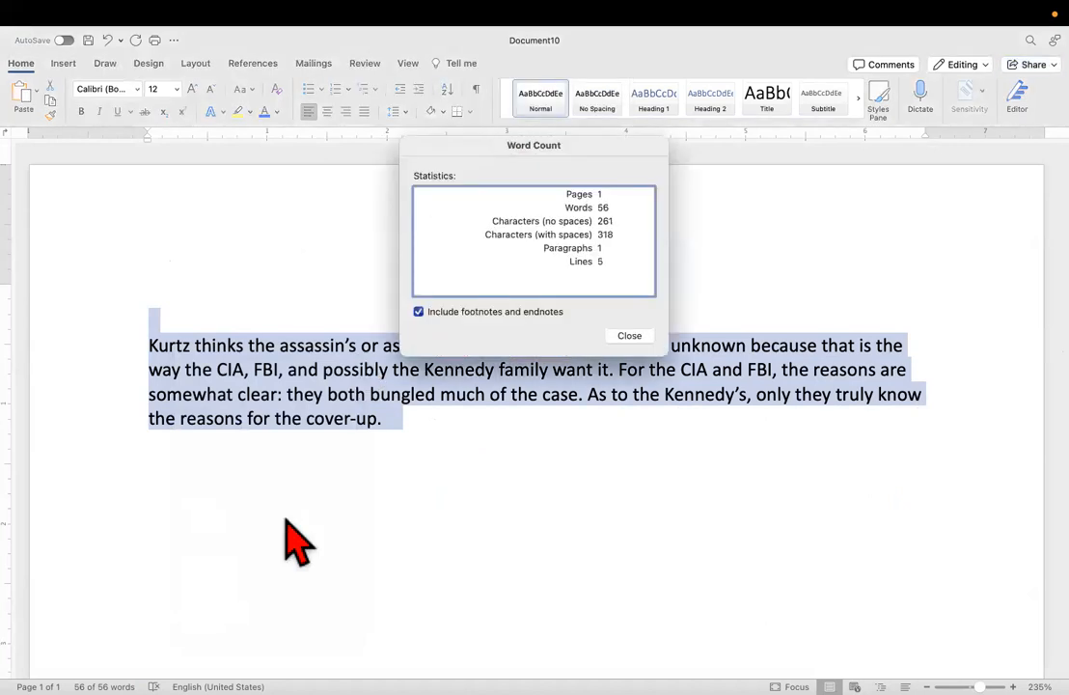
click(637, 340)
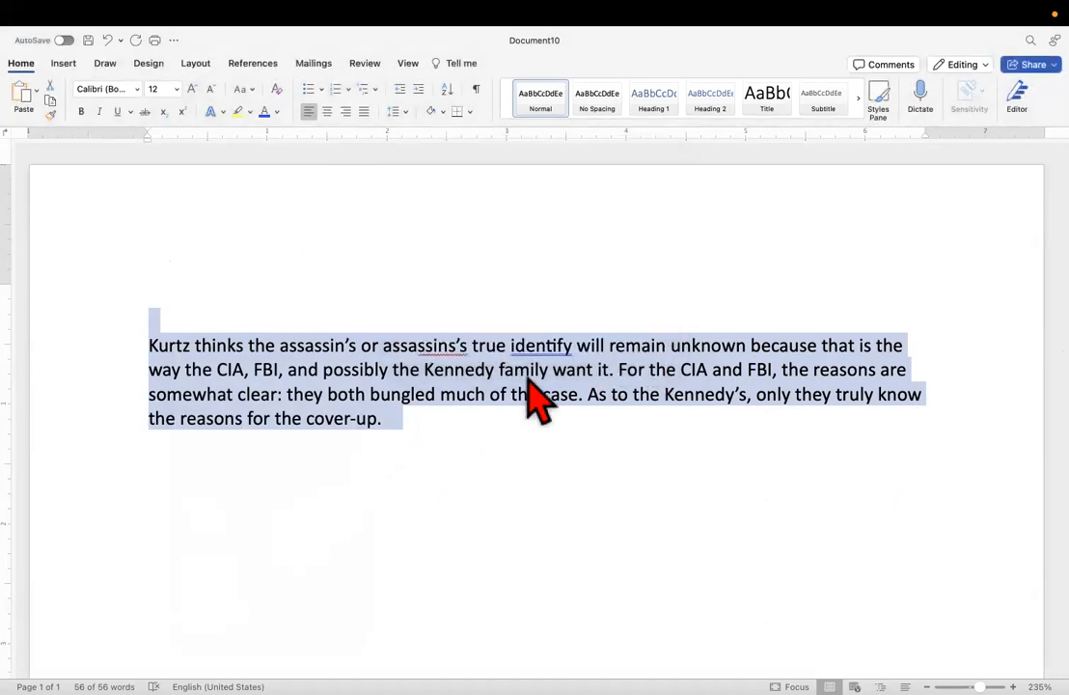
Copy the whole paraphrase paragraph beginning "Kurtz thinks the assassin's", without the blank line above it.
click(453, 425)
drag(453, 424, 86, 353)
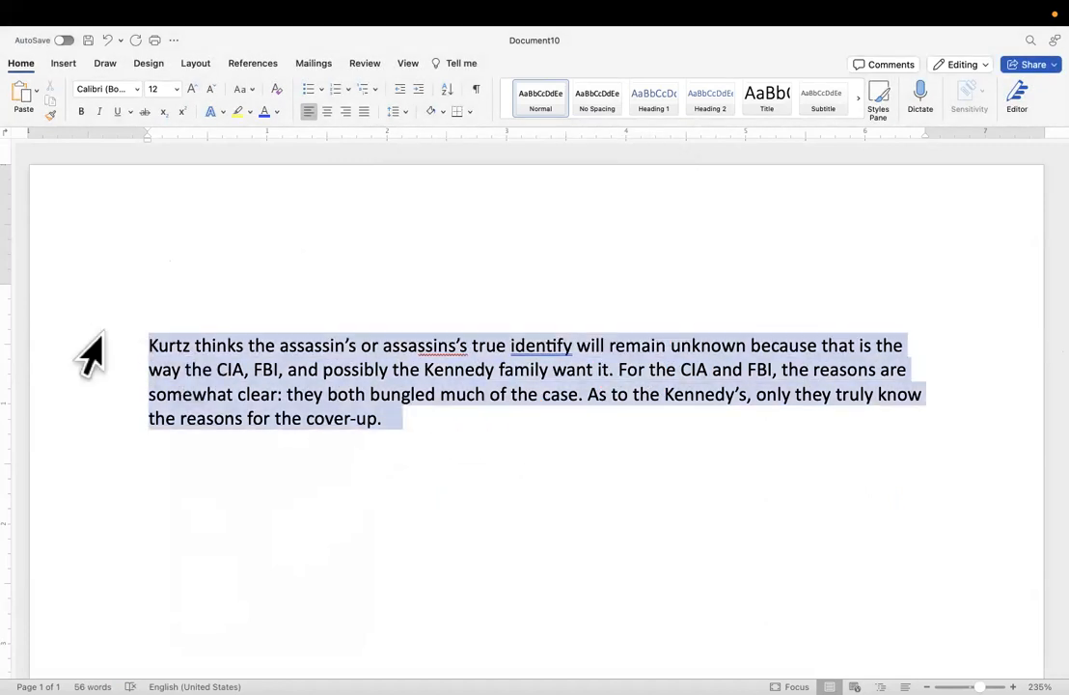
right_click(160, 343)
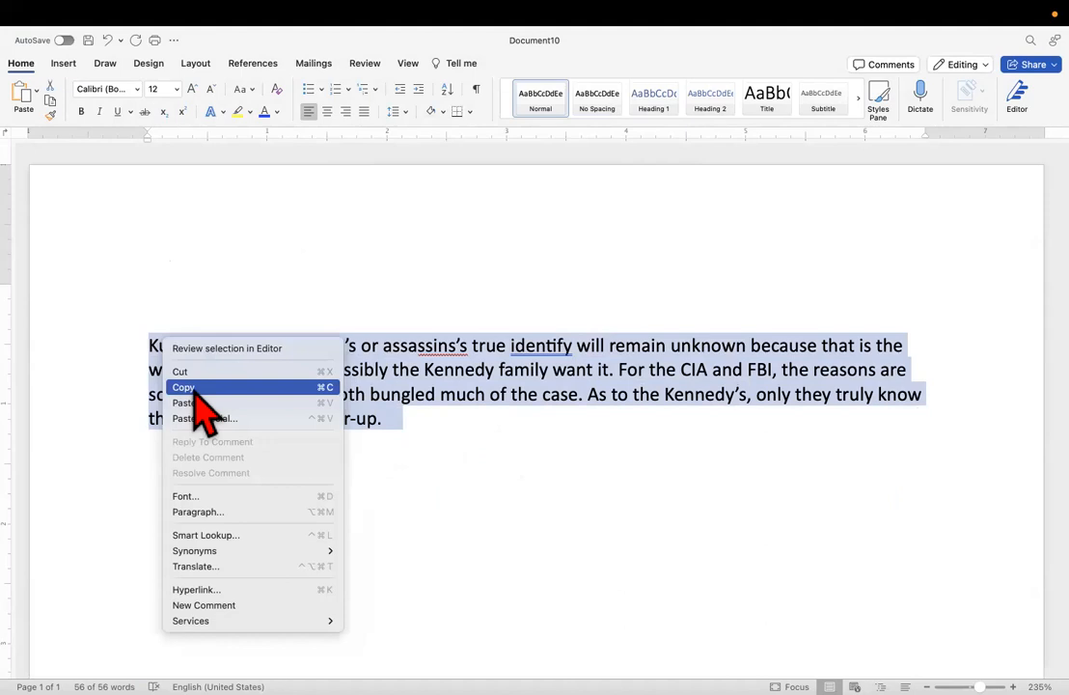
click(195, 388)
scroll(167, 465, down, 5)
mouse_move(38, 683)
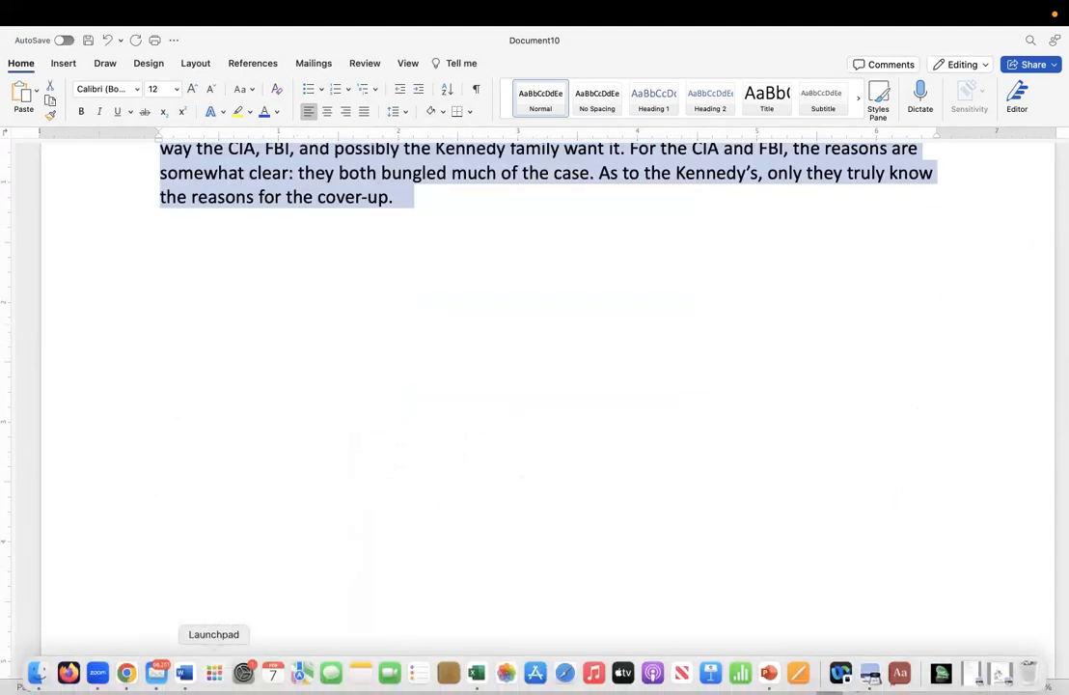
click(214, 673)
click(184, 672)
click(375, 387)
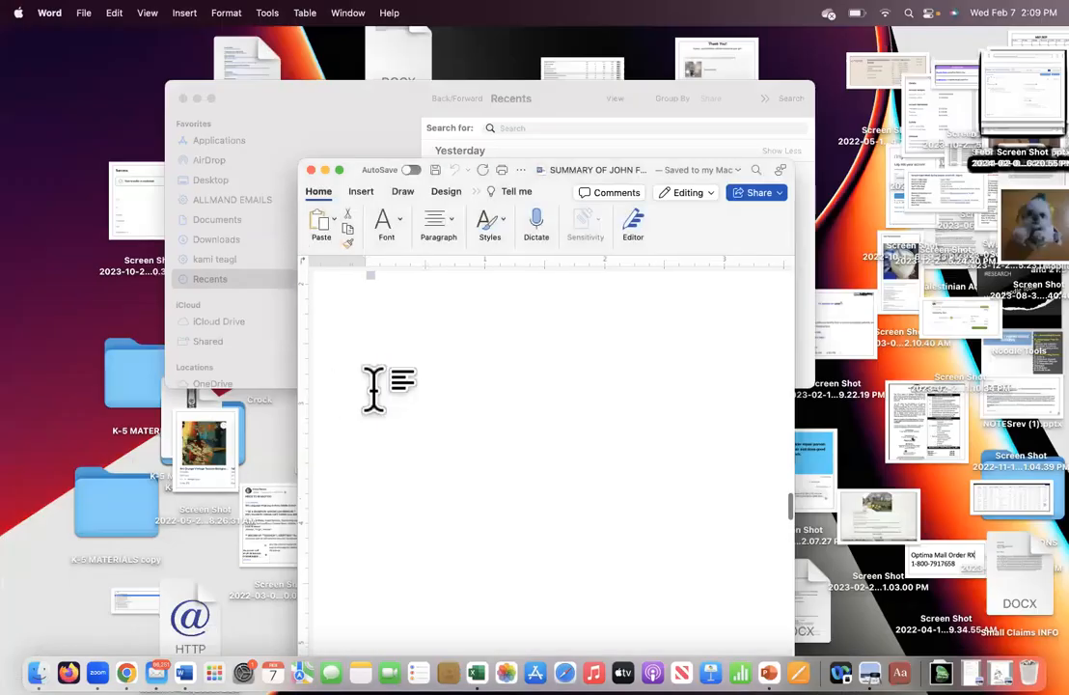
key(super+v)
scroll(364, 398, down, 2)
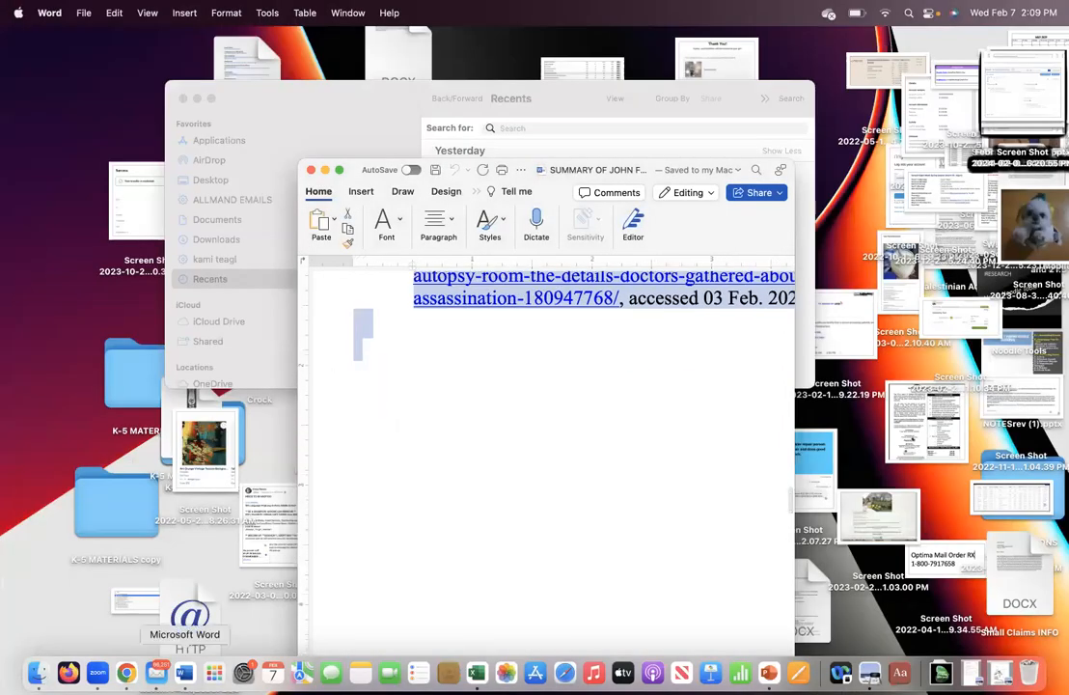
click(185, 673)
scroll(346, 374, up, 5)
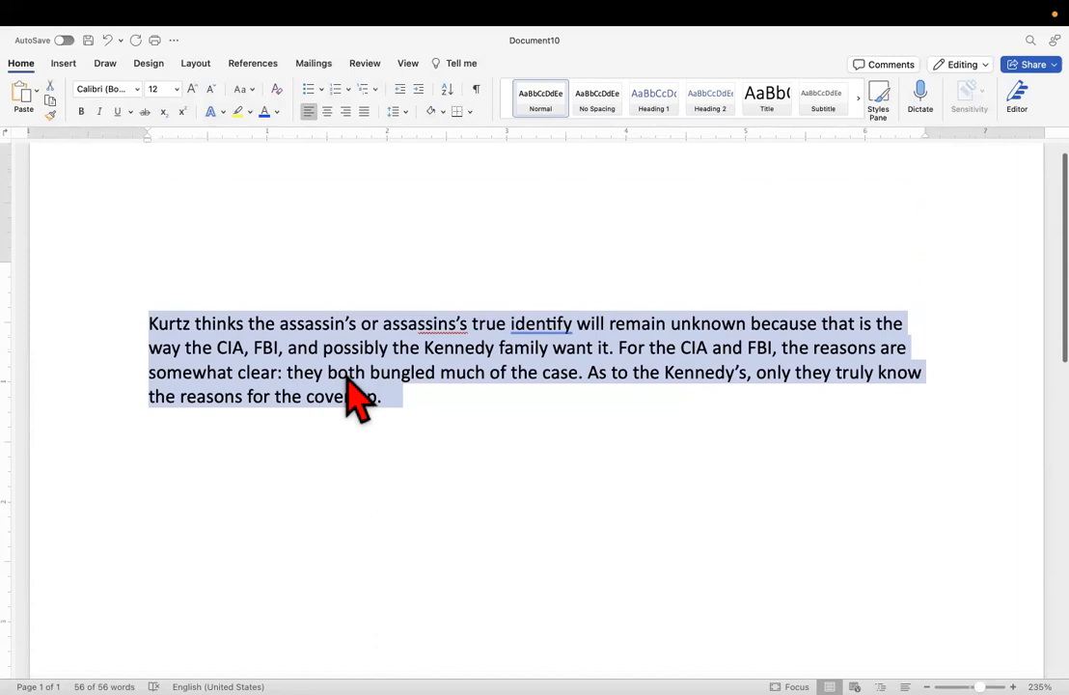
scroll(357, 398, up, 2)
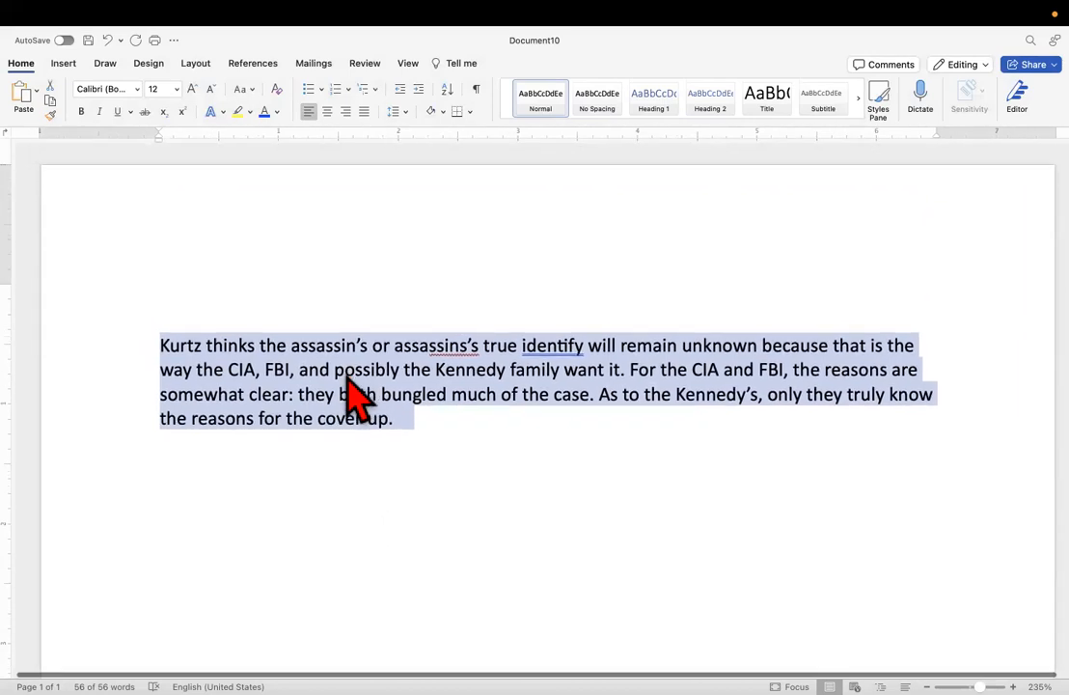
scroll(357, 396, down, 1)
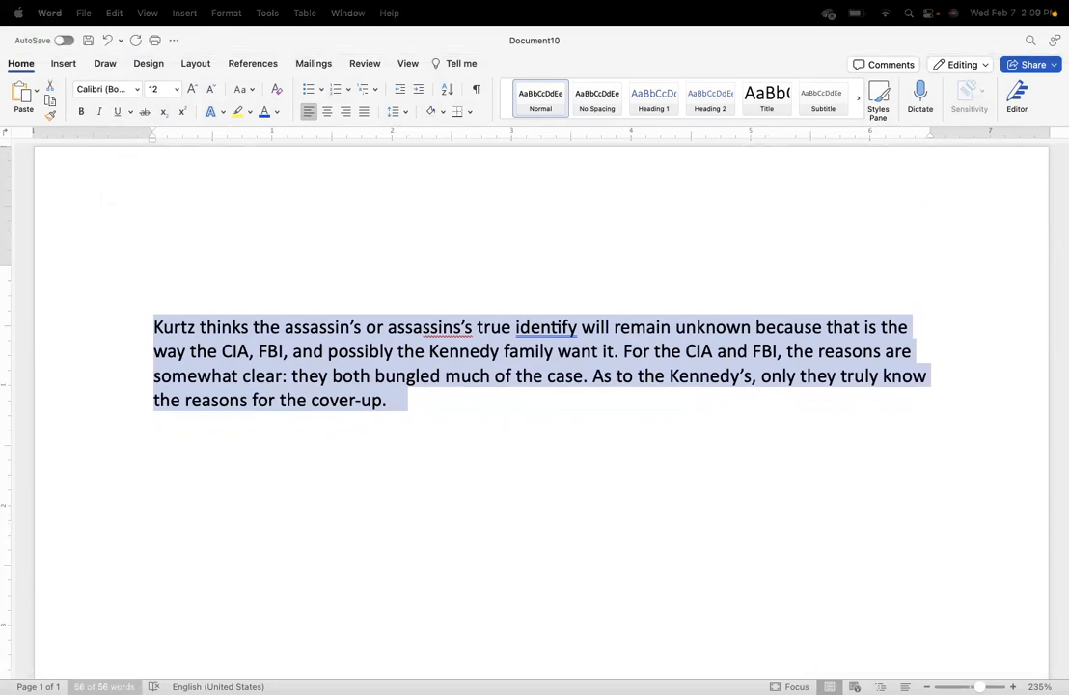
Return to the Feb. 6th Instructions document and replace the "Kurtz, as he makes clear" paragraph with the copied paraphrase.
mouse_move(126, 673)
click(185, 673)
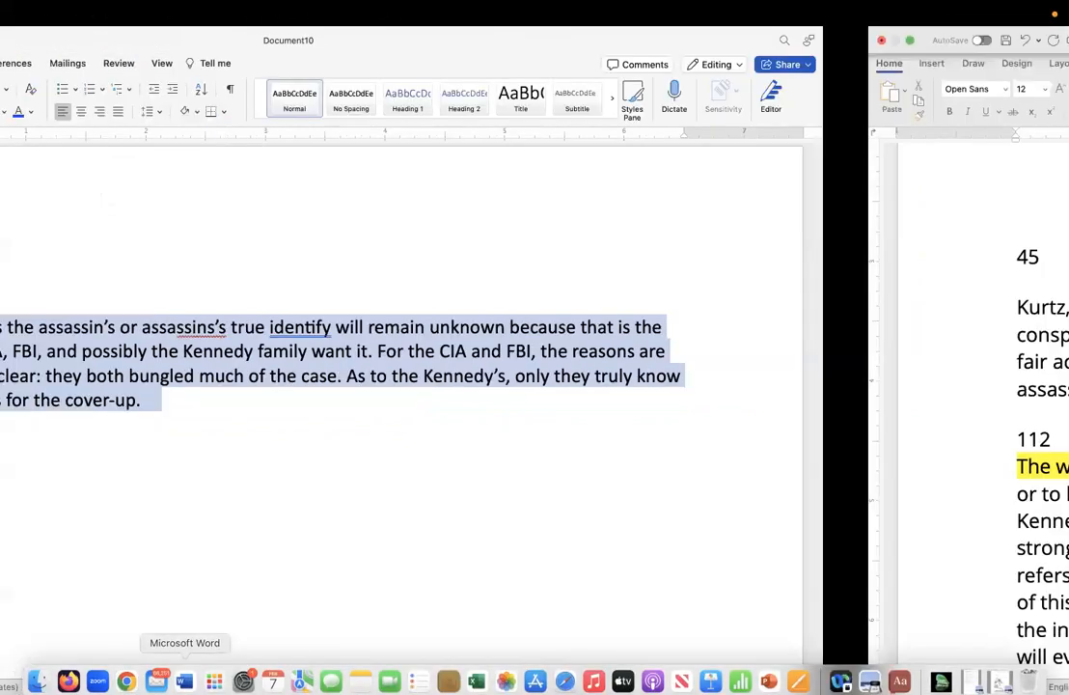
scroll(386, 451, down, 1)
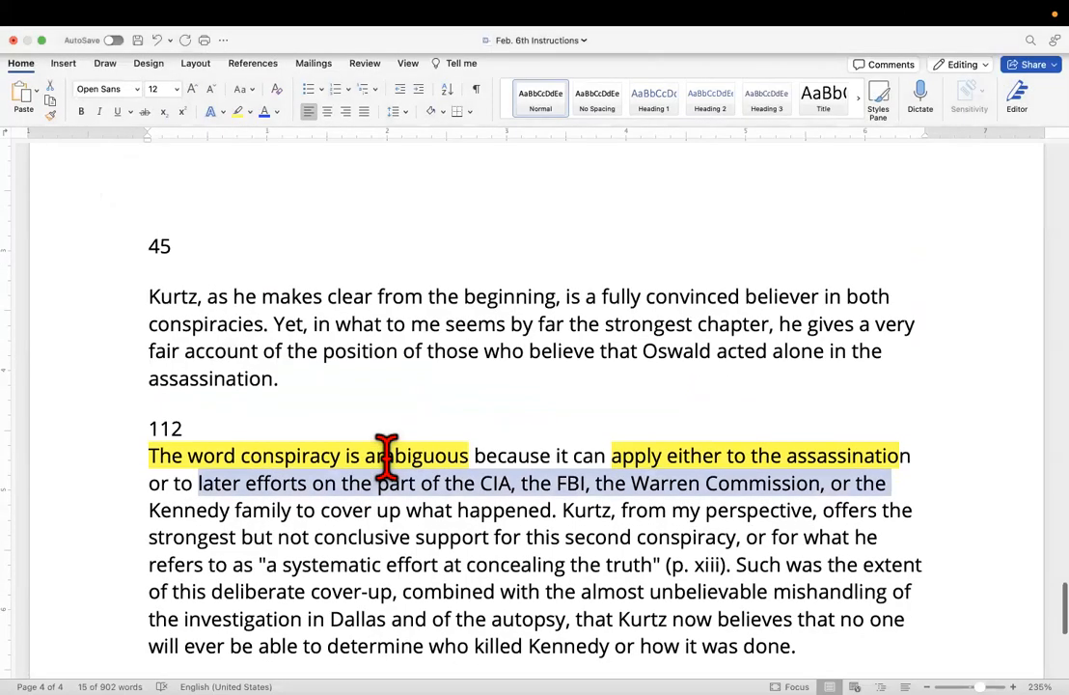
click(413, 375)
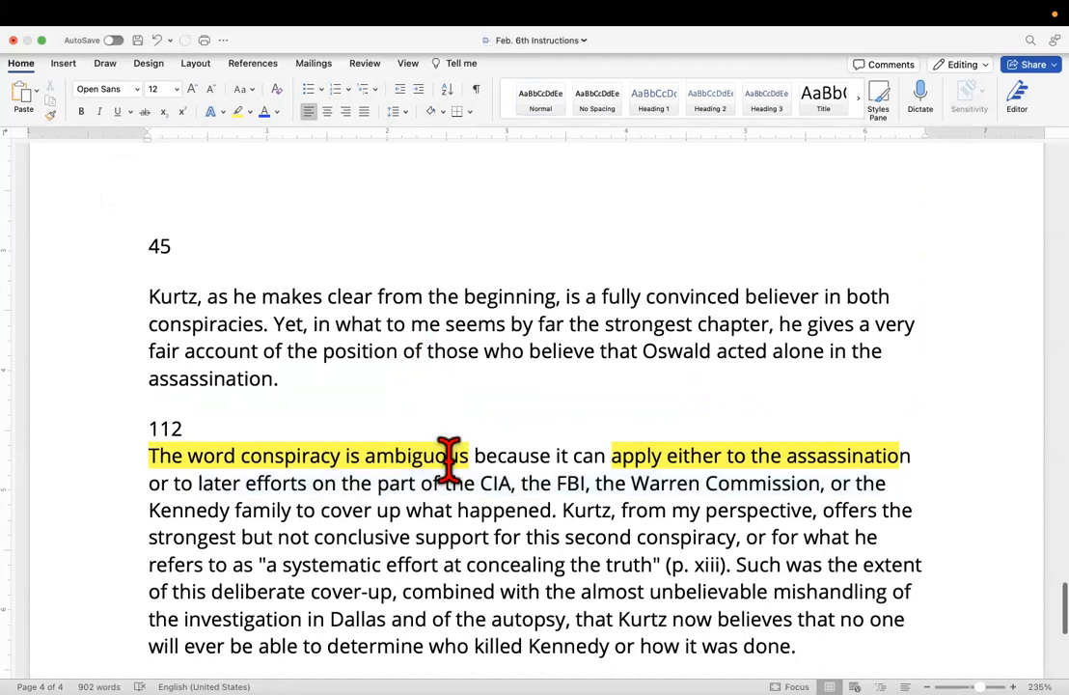
drag(378, 400, 64, 303)
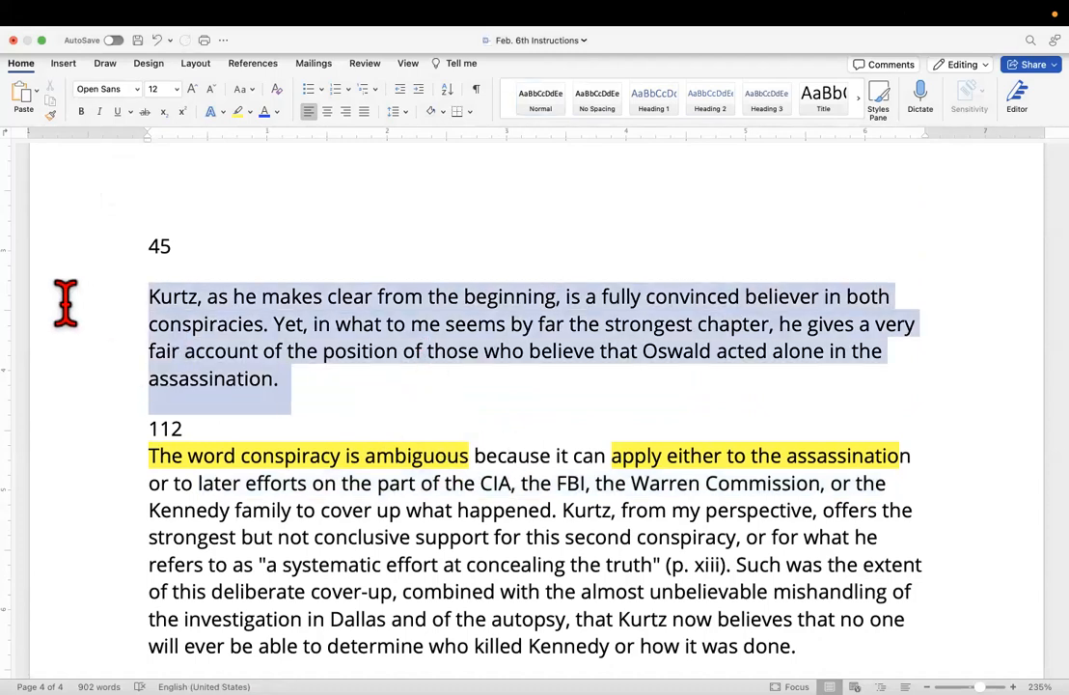
right_click(271, 325)
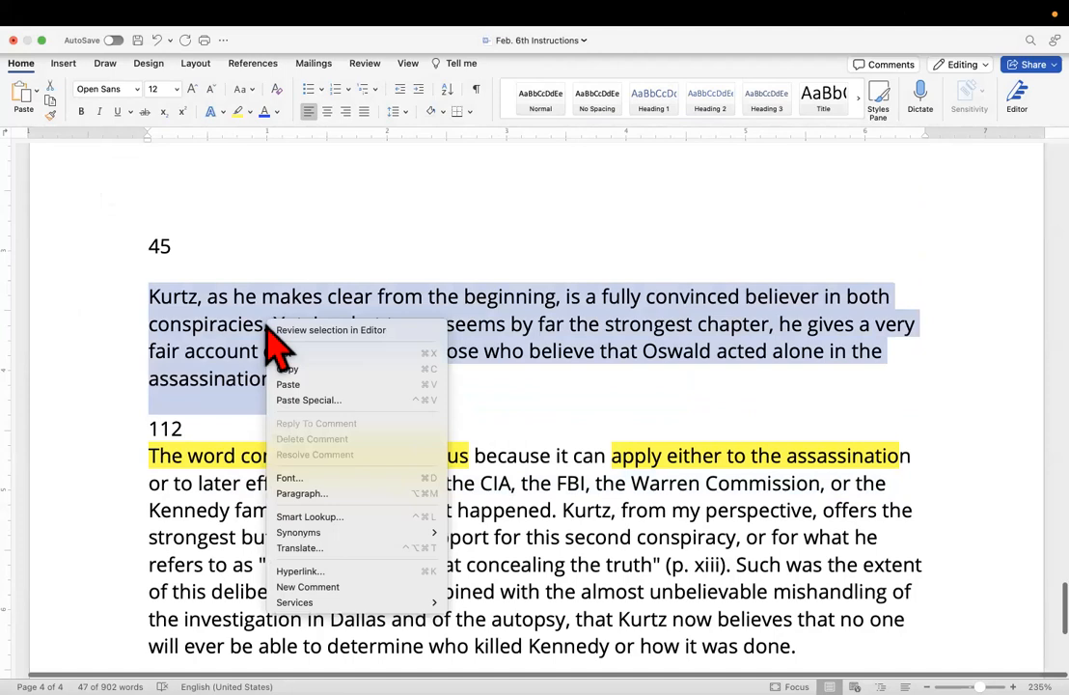
click(319, 384)
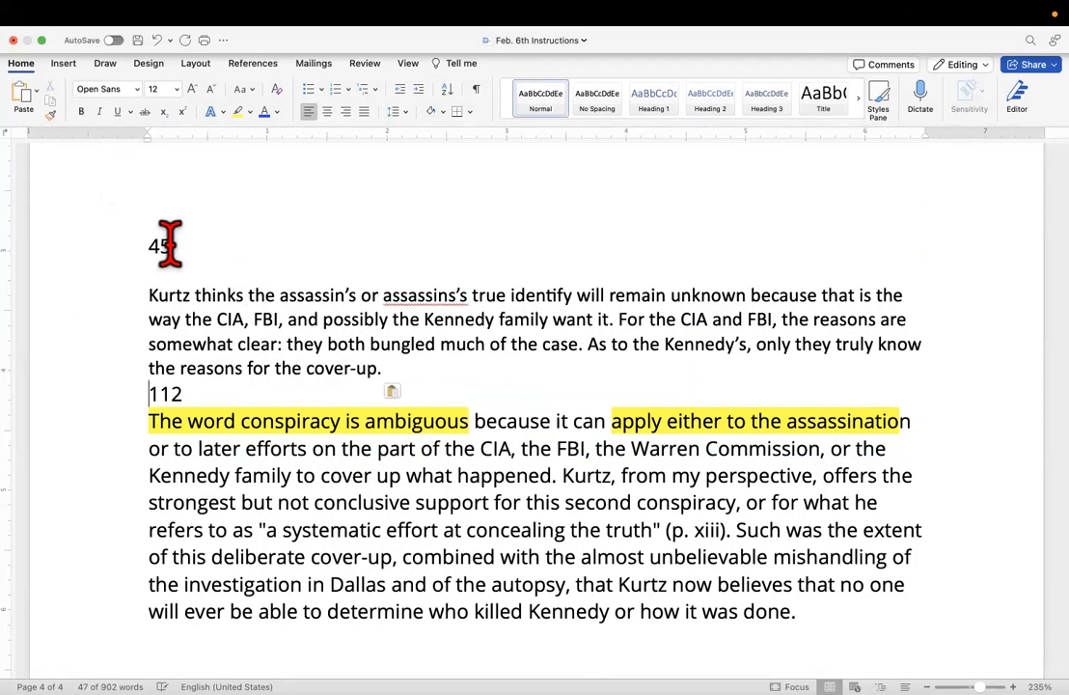
Change the word count above the paraphrase to 56 and insert two blank lines between the paraphrase and the 112 label.
drag(170, 244, 150, 255)
text(5)
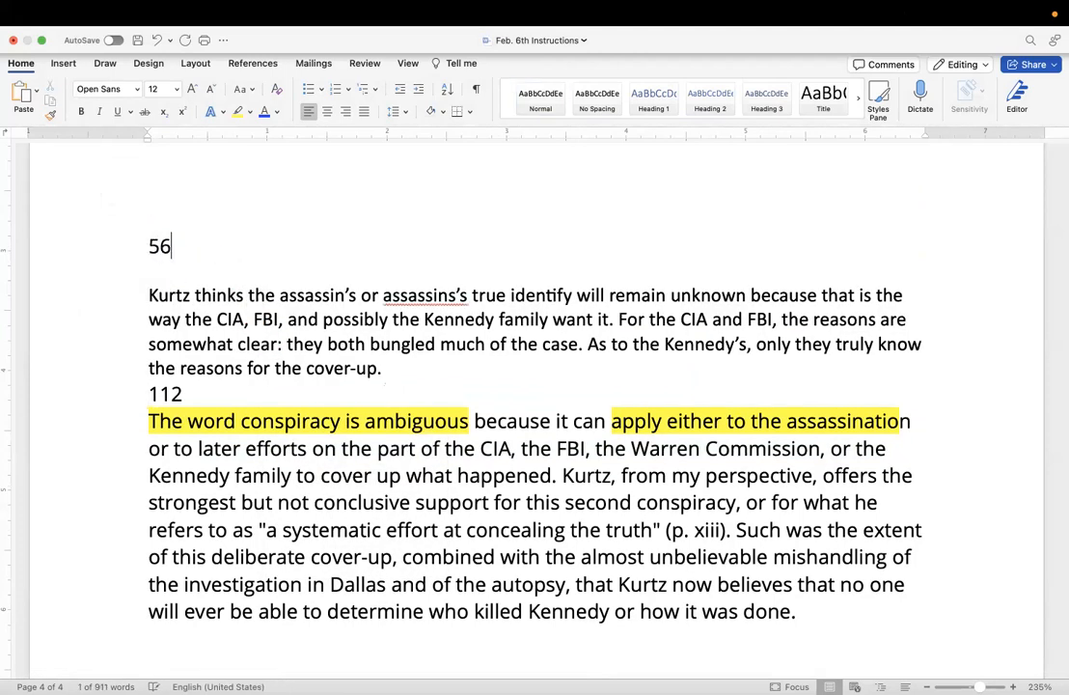
click(381, 368)
key(Return)
key(Return)
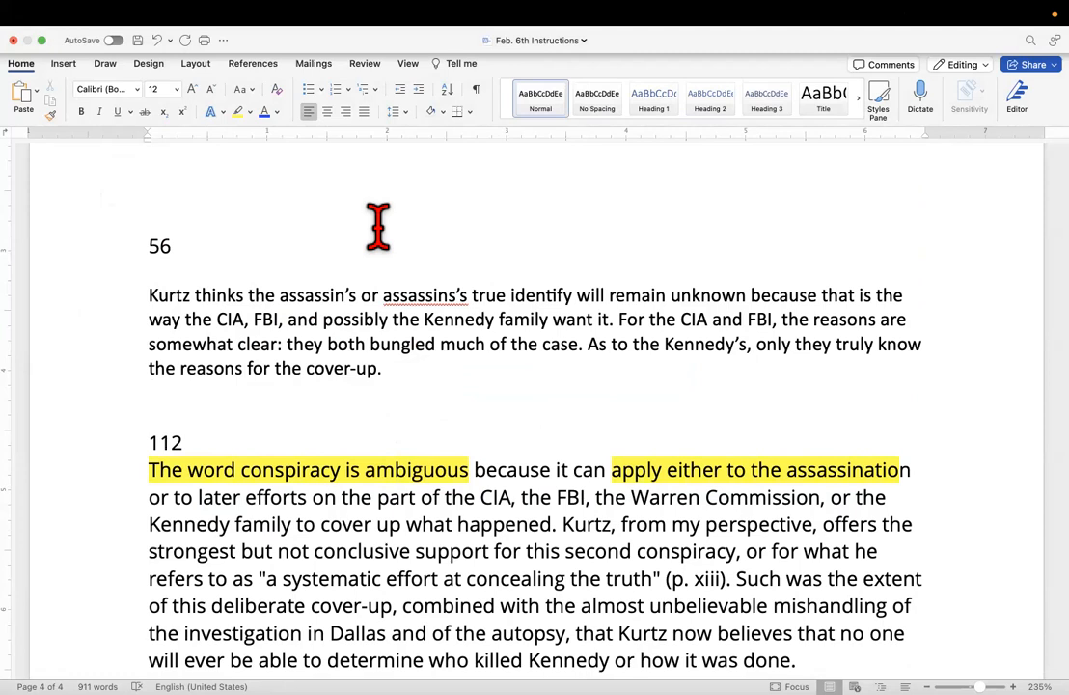
Highlight "or" and the passage from "later efforts on the part of the CIA" through "what happened." in yellow.
scroll(389, 358, down, 2)
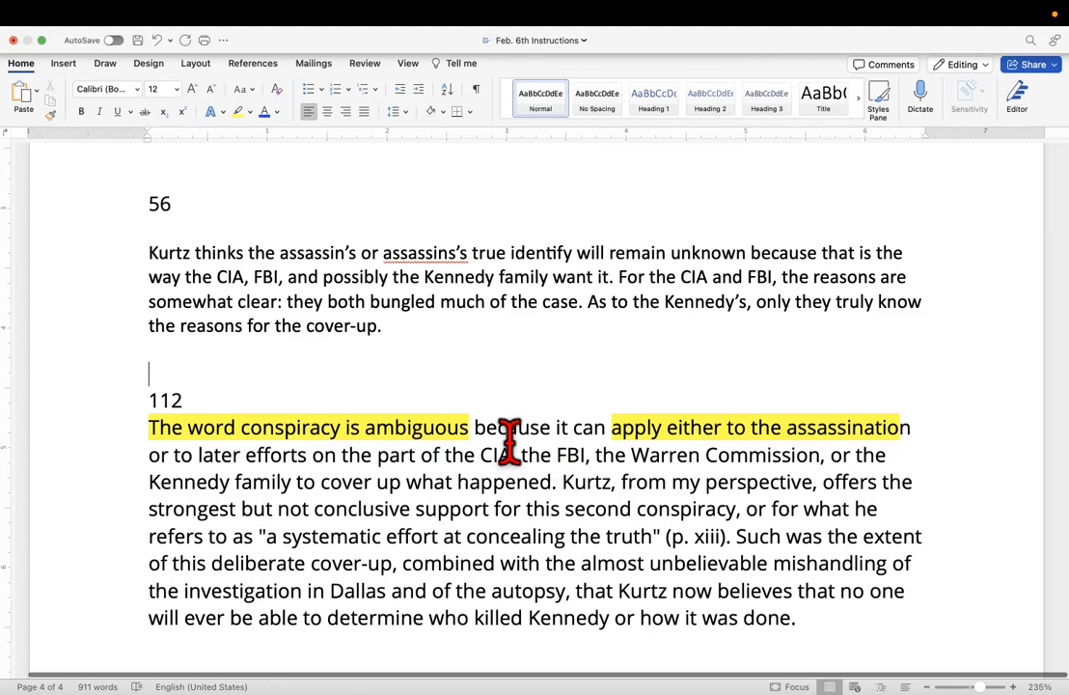
drag(153, 457, 166, 457)
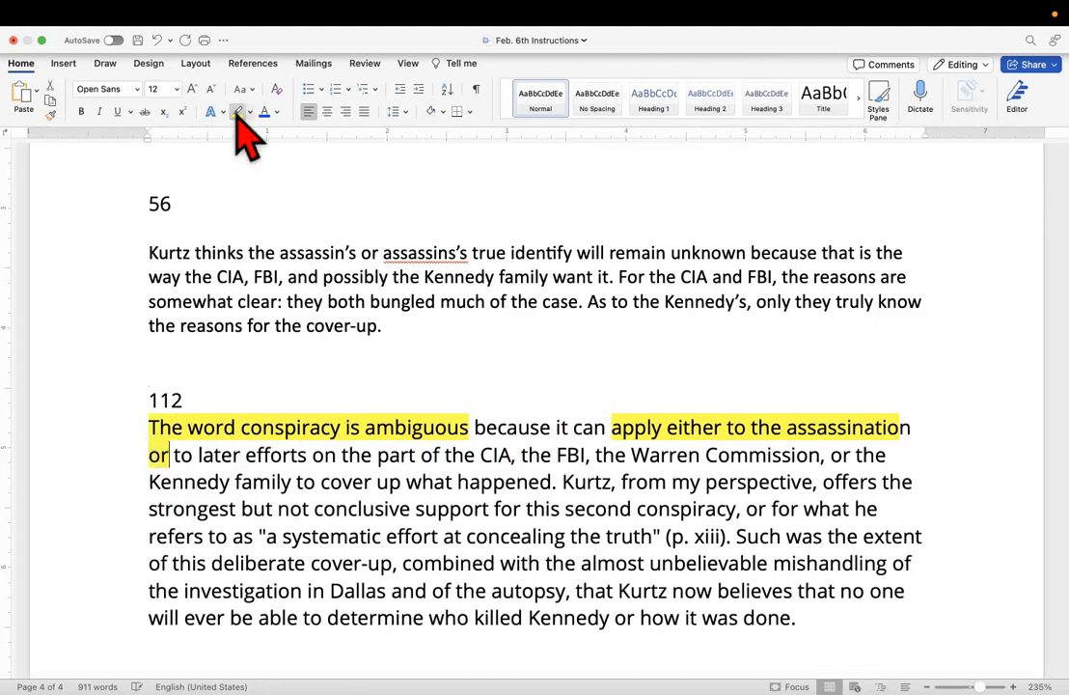
mouse_move(201, 449)
mouse_down()
mouse_move(675, 465)
mouse_move(678, 485)
mouse_move(532, 504)
mouse_move(555, 473)
mouse_move(559, 483)
mouse_up()
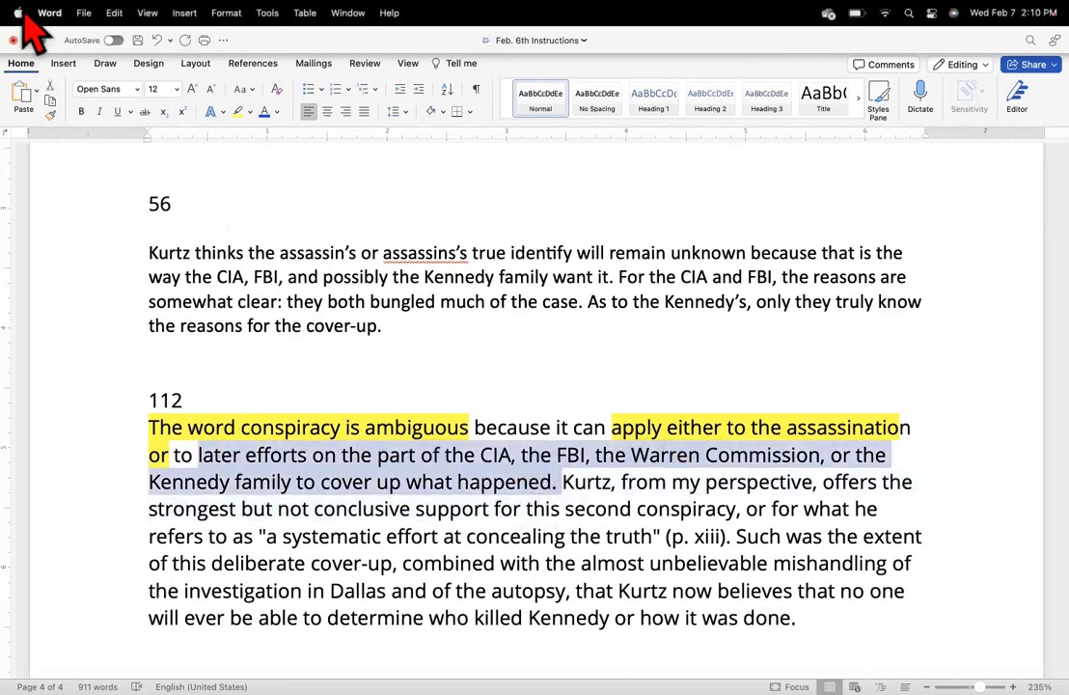
click(240, 114)
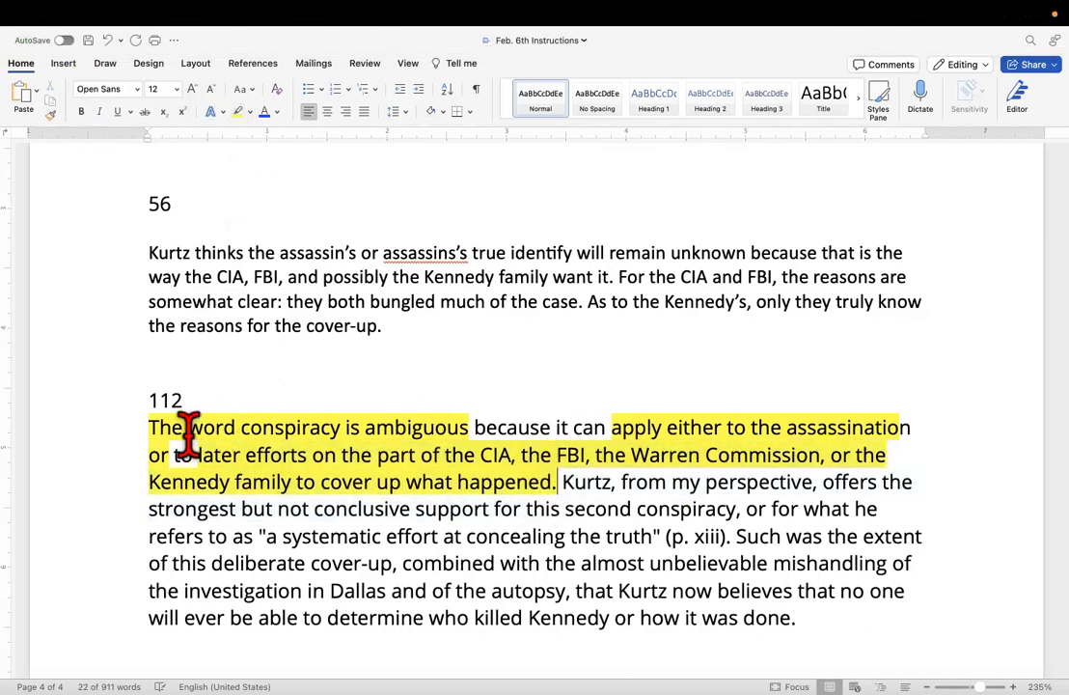
key(Right)
Insert "the Warren Commission," before "and possibly the Kennedy family" in the paraphrase's first sentence.
scroll(258, 531, down, 1)
scroll(290, 516, down, 2)
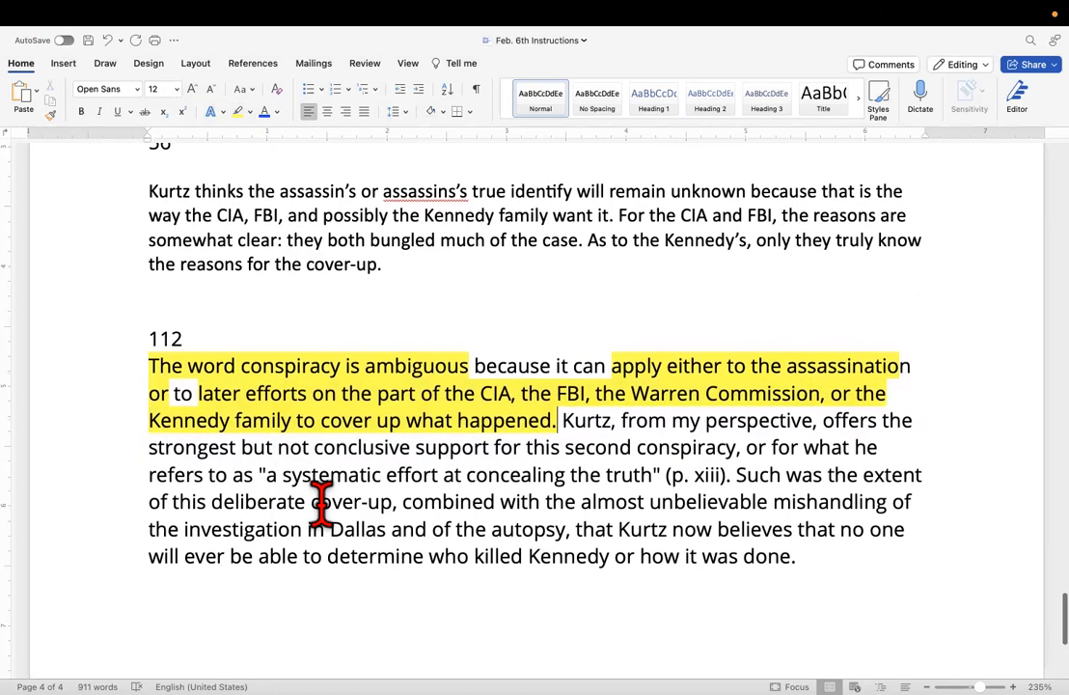
scroll(321, 502, up, 5)
scroll(329, 501, down, 3)
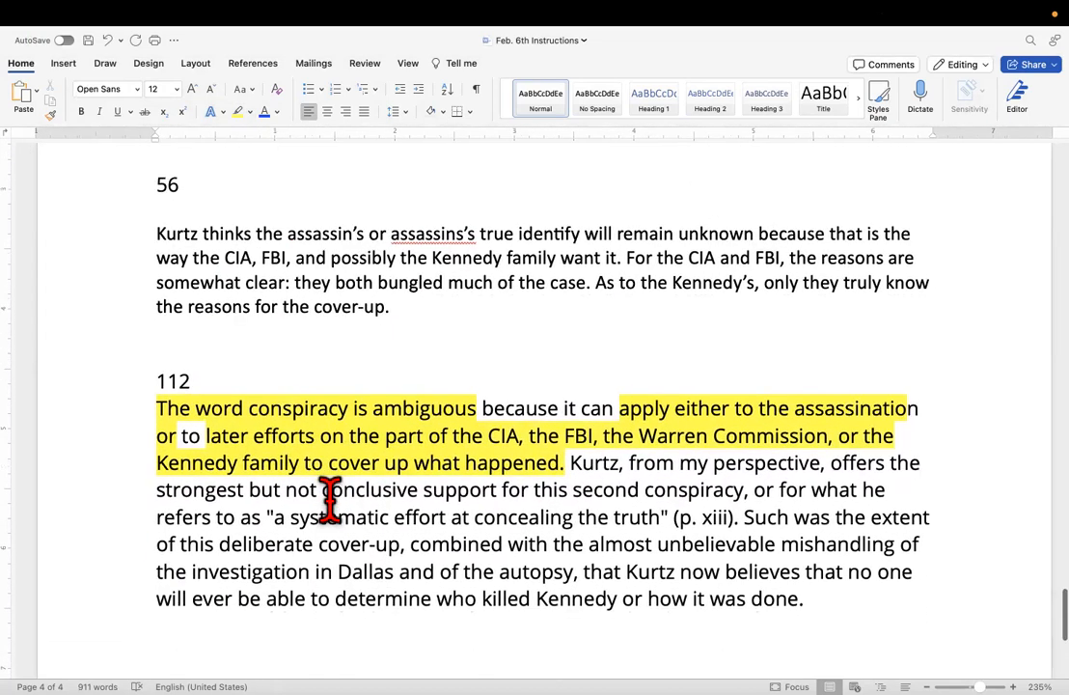
scroll(329, 498, down, 3)
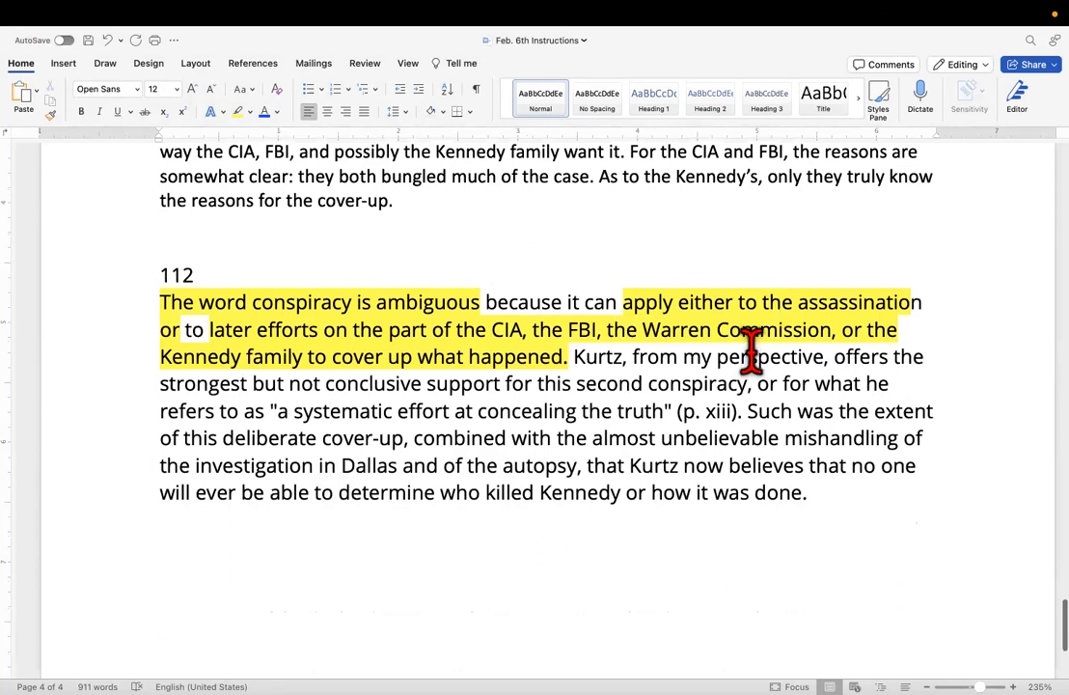
scroll(739, 371, up, 3)
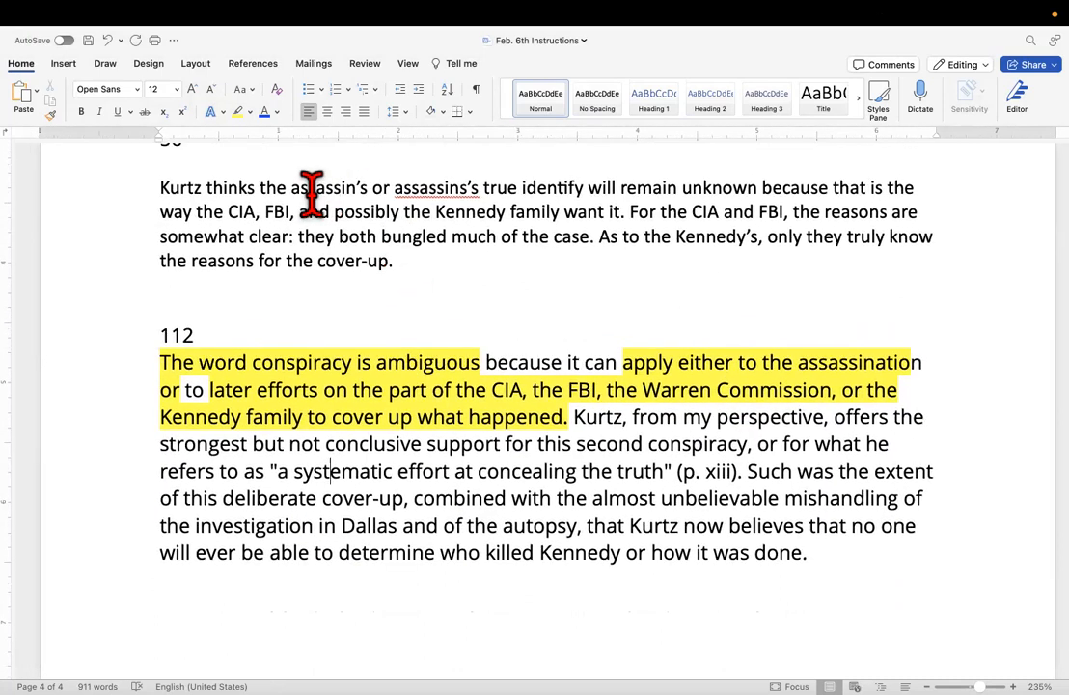
click(299, 211)
text(the)
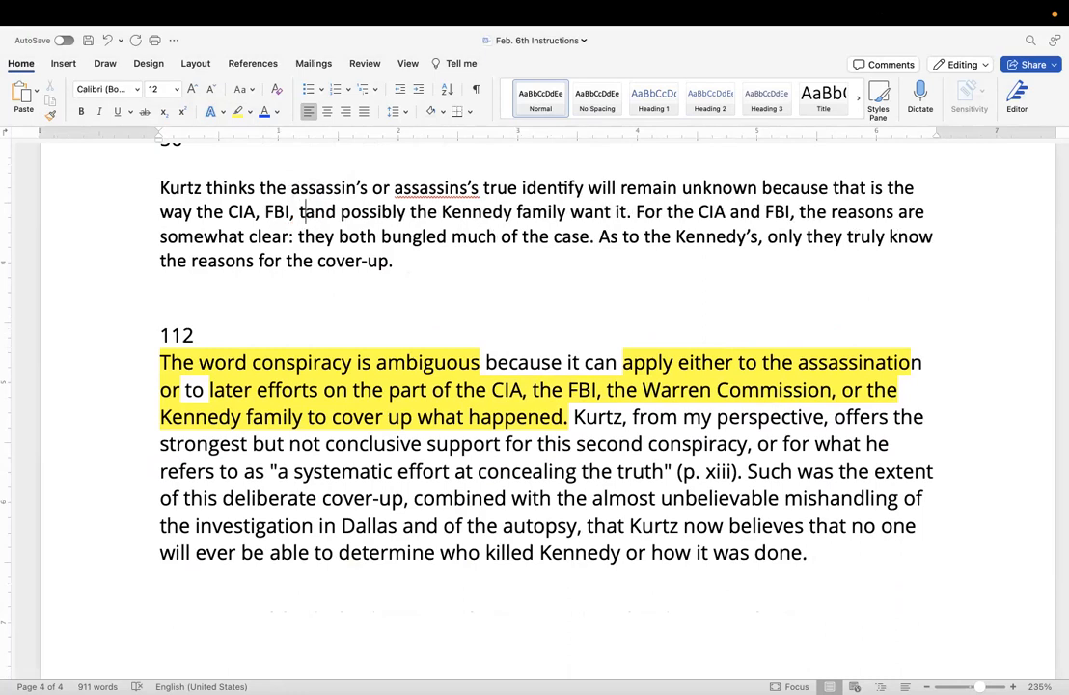
text(arren C)
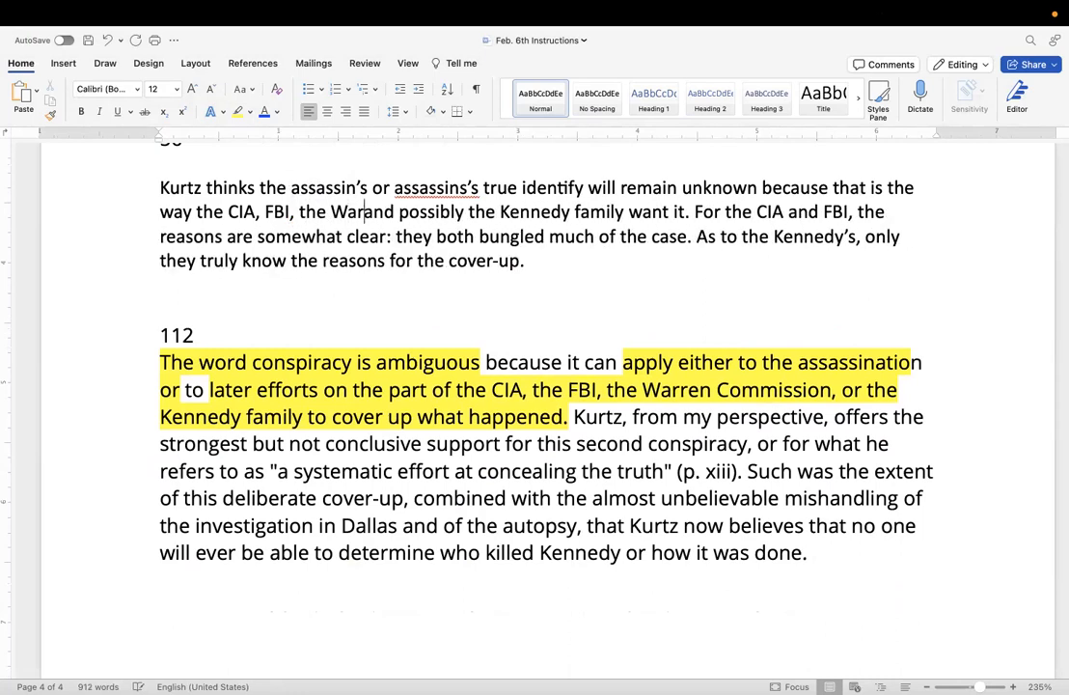
text(ommissio)
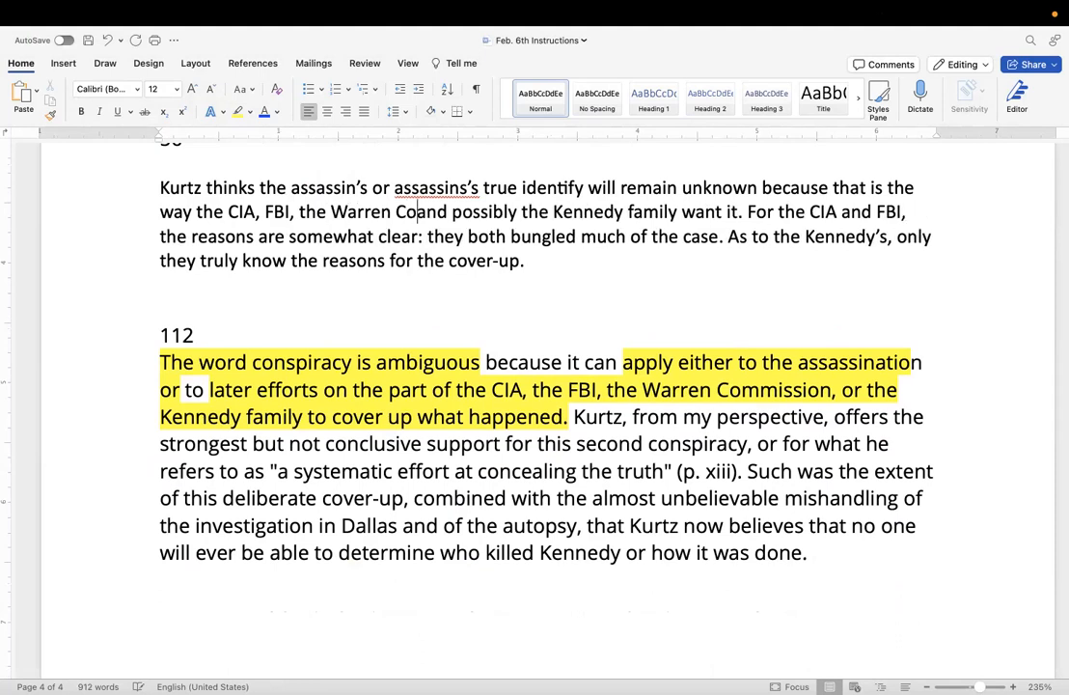
text(n)
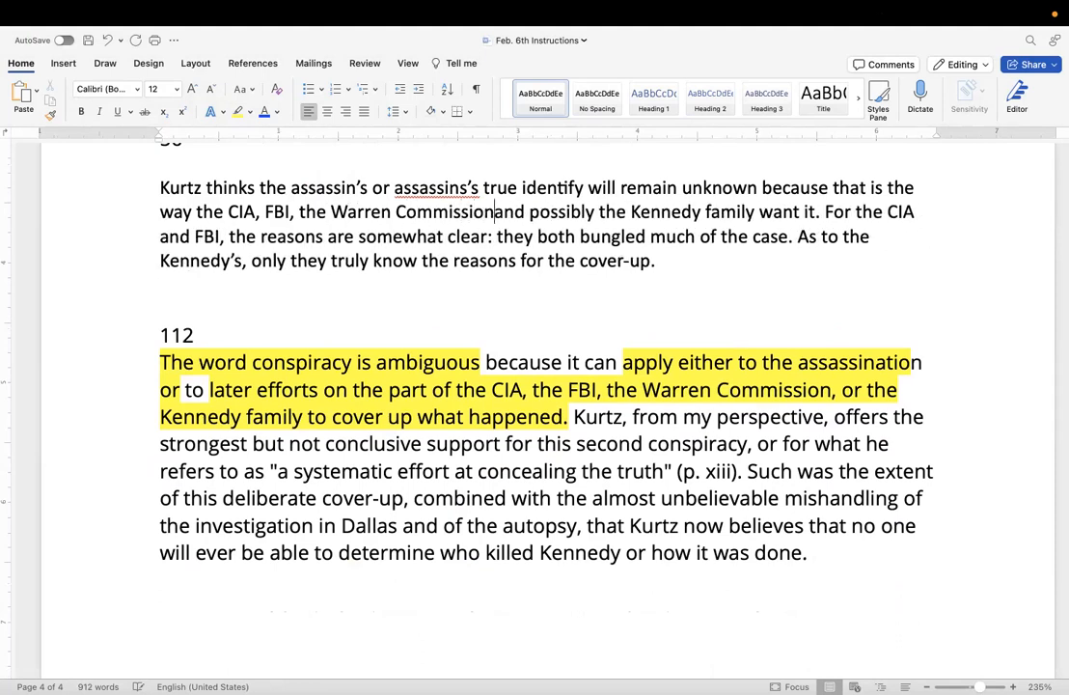
text(,)
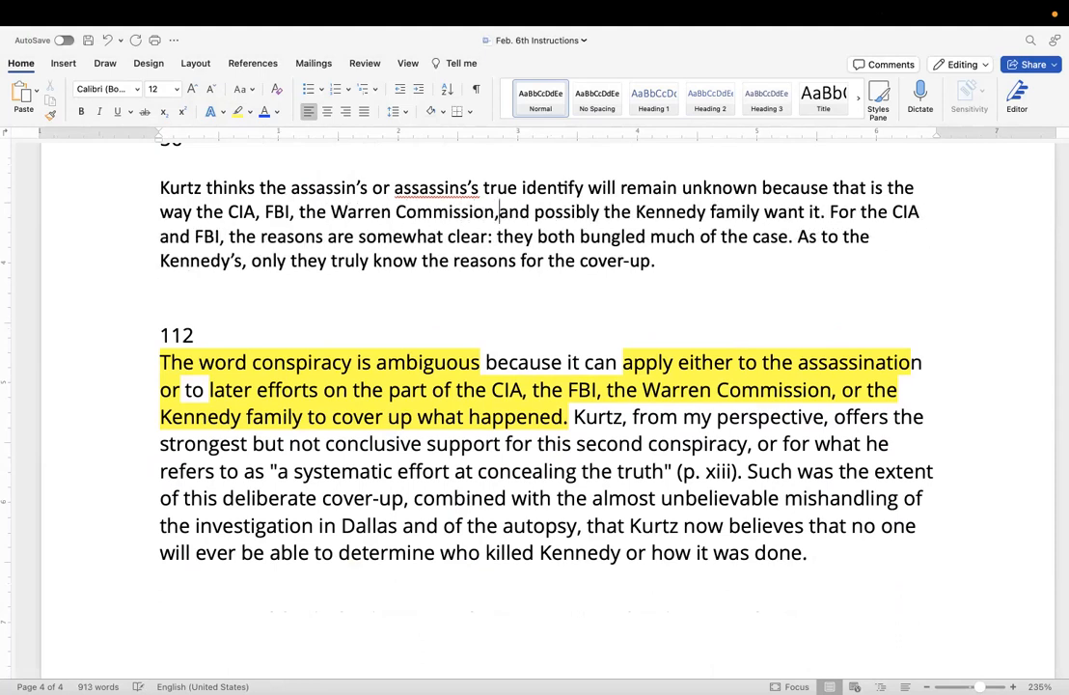
Add the words Kurtz considers “conspiracy” at the start of the paragraph under 112, before "The word conspiracy".
scroll(372, 214, down, 1)
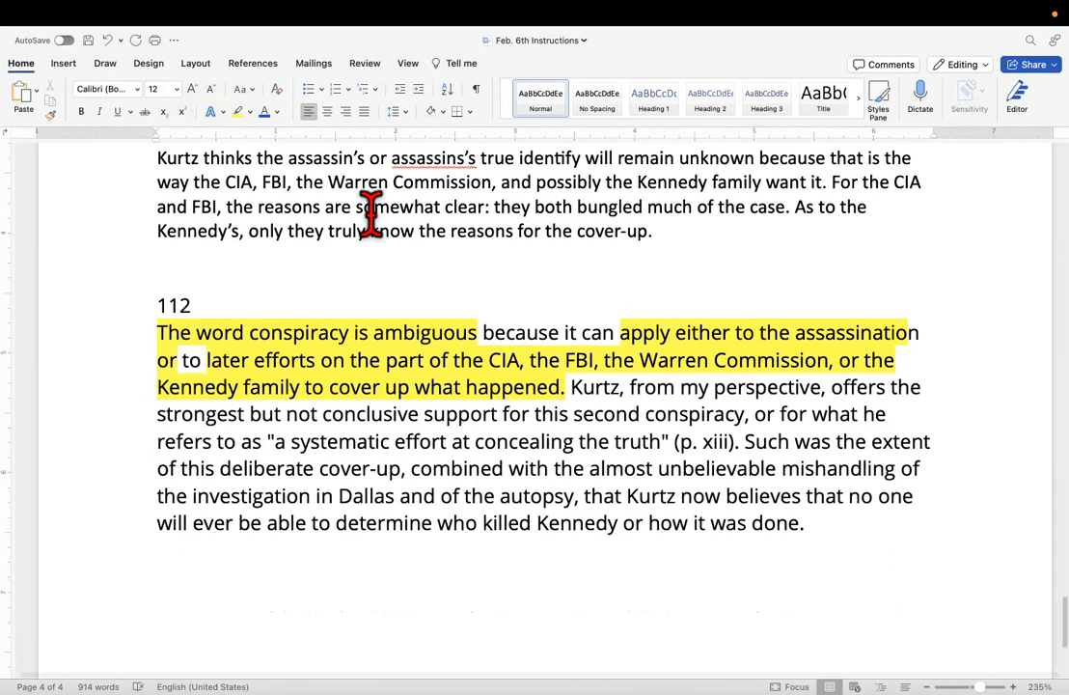
click(166, 333)
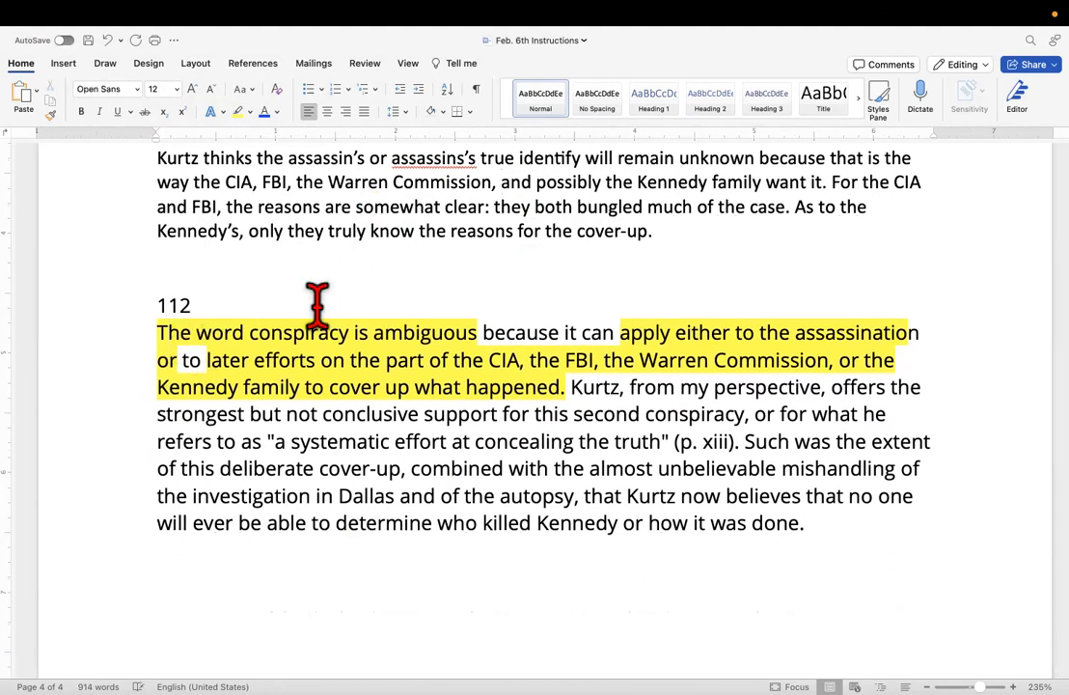
scroll(220, 319, up, 3)
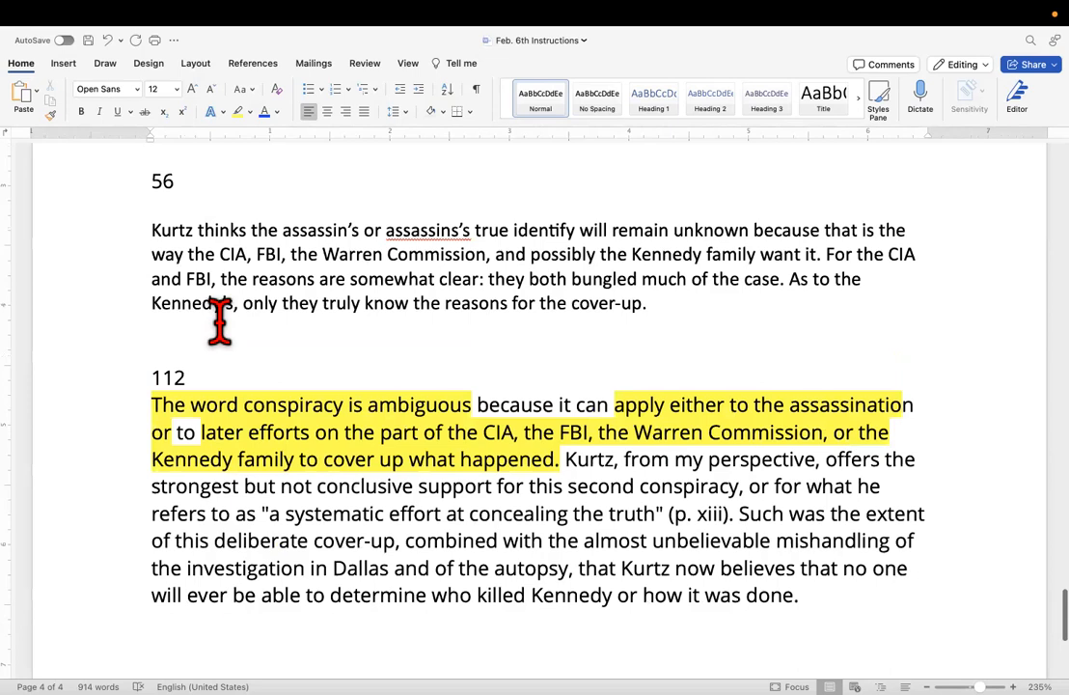
scroll(220, 319, down, 3)
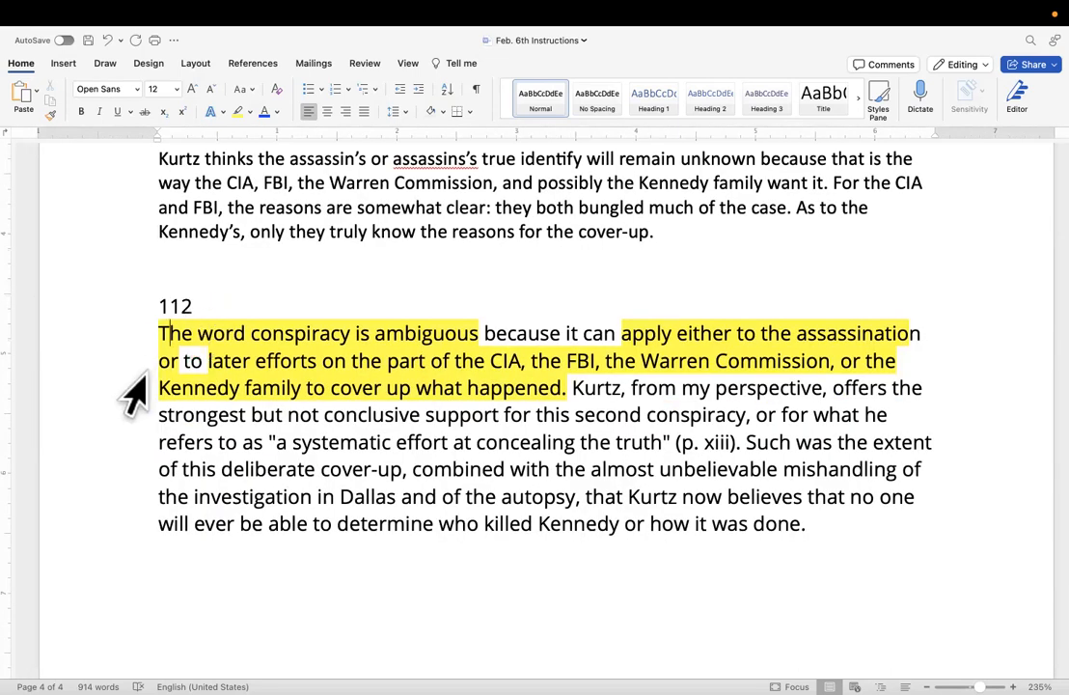
click(159, 332)
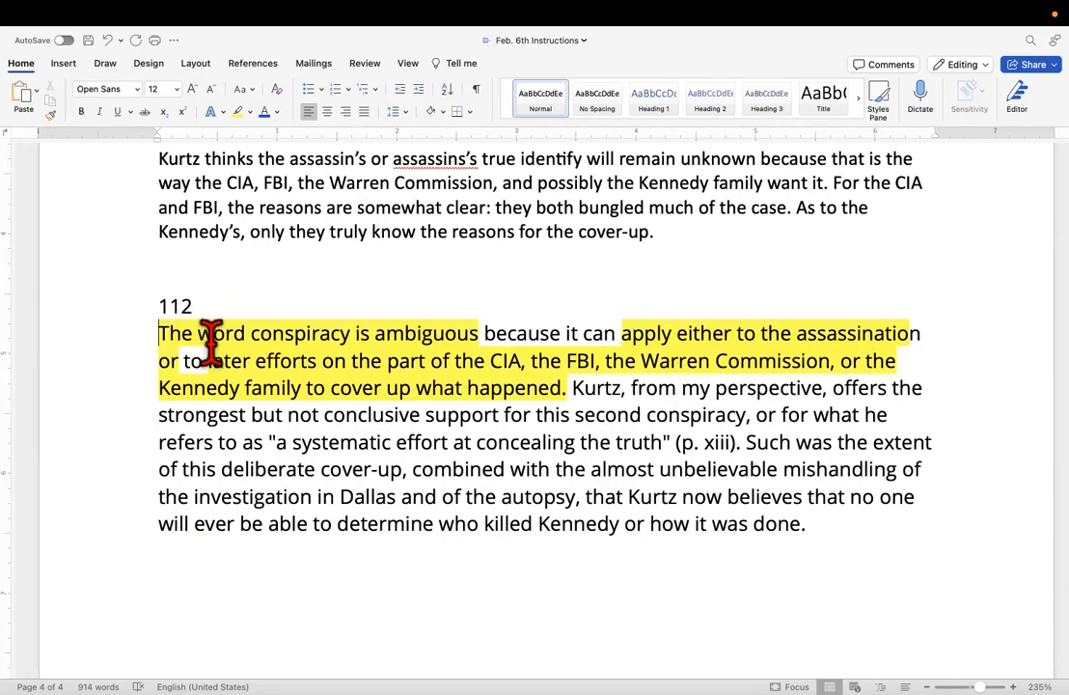
text(Li)
key(BackSpace)
key(BackSpace)
text(Kurt)
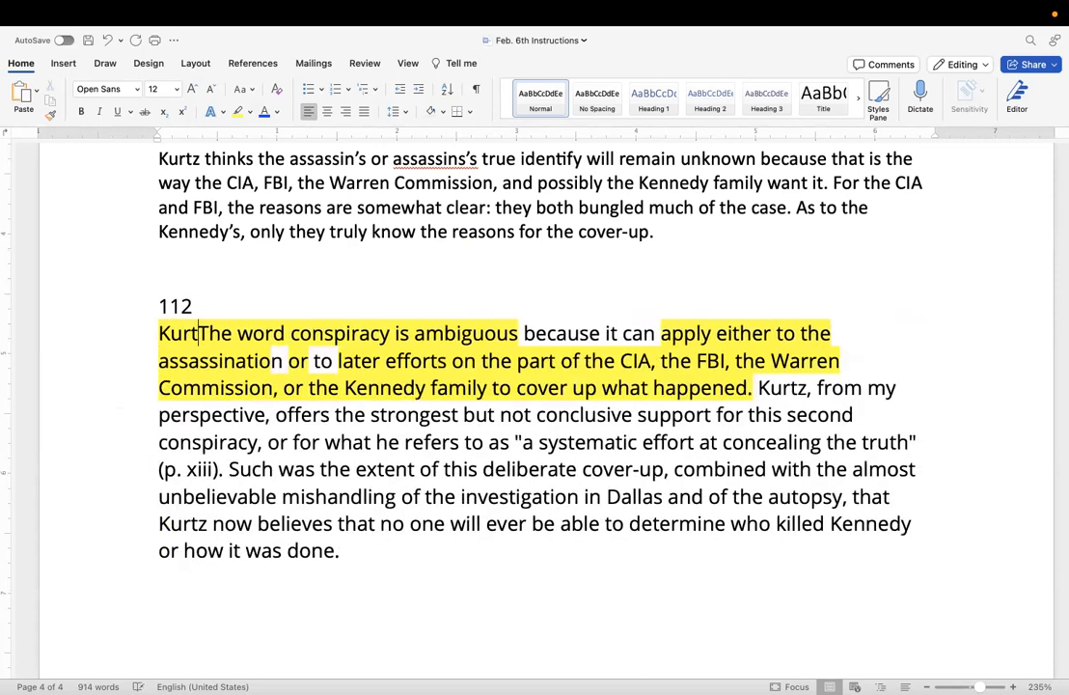
text(z consider)
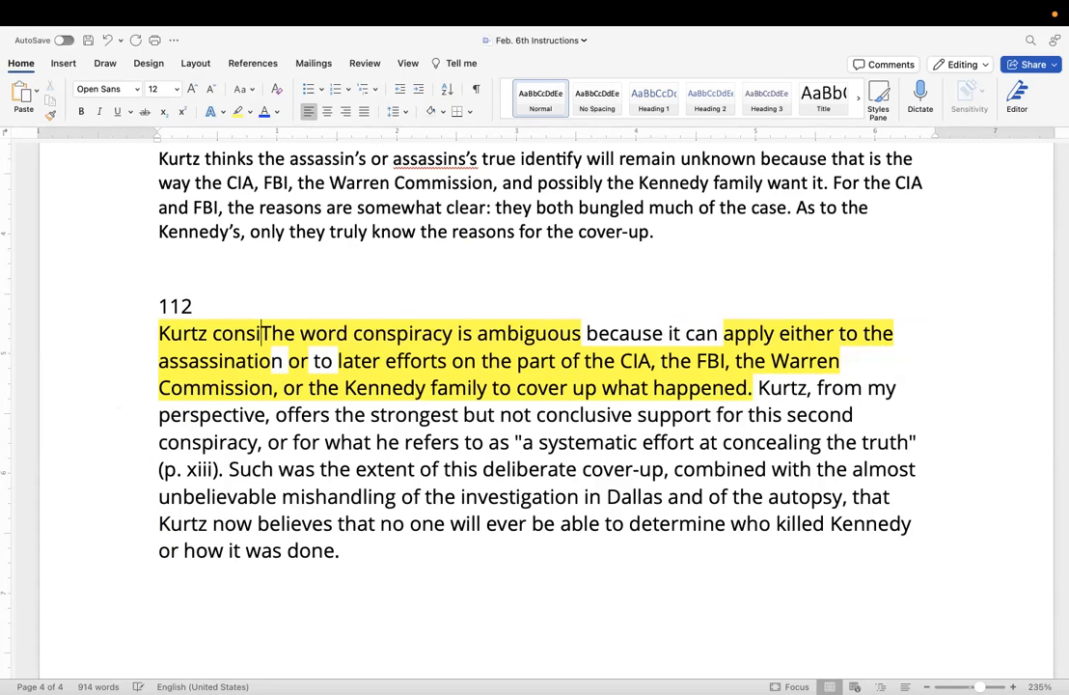
text(s the)
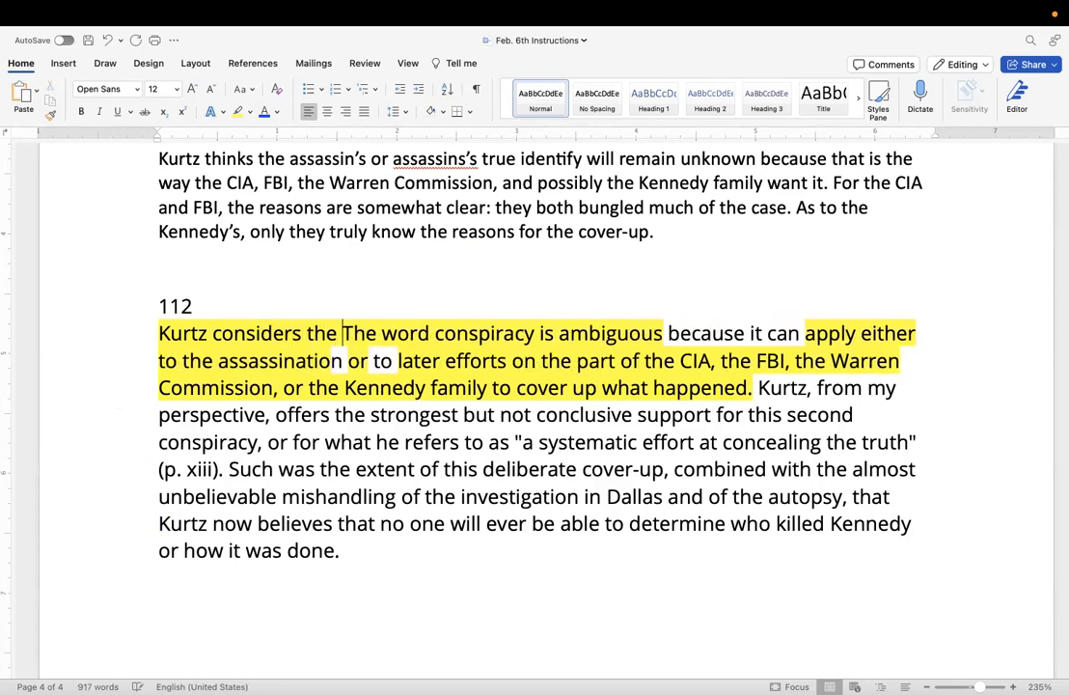
key(BackSpace)
key(BackSpace)
key(BackSpace)
text("co)
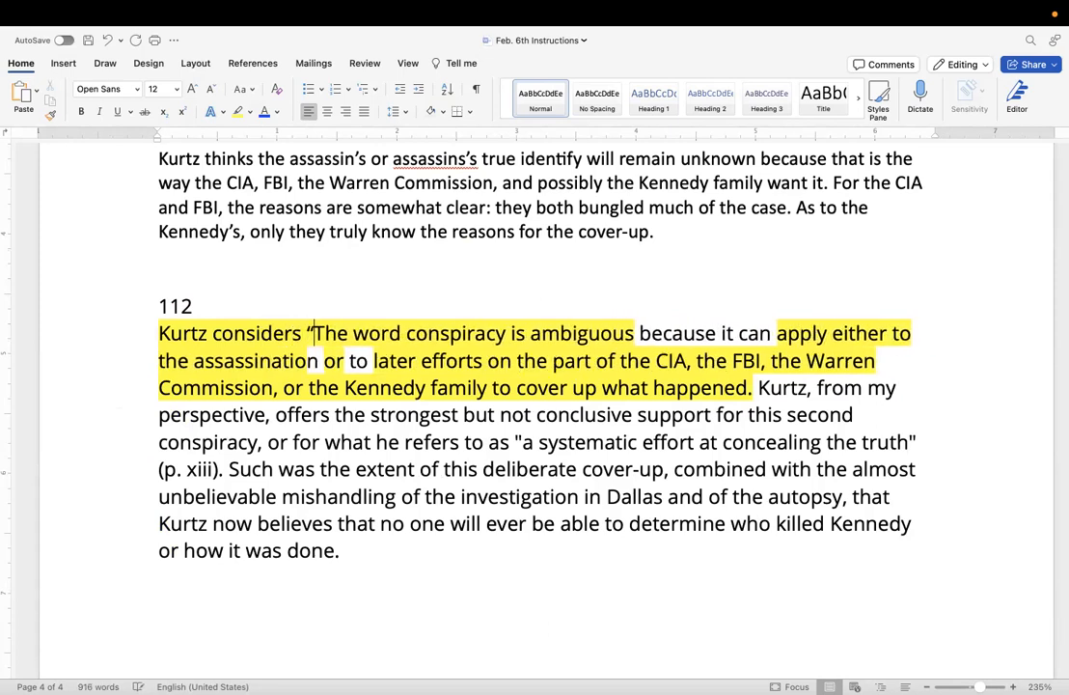
text(nspiracy)
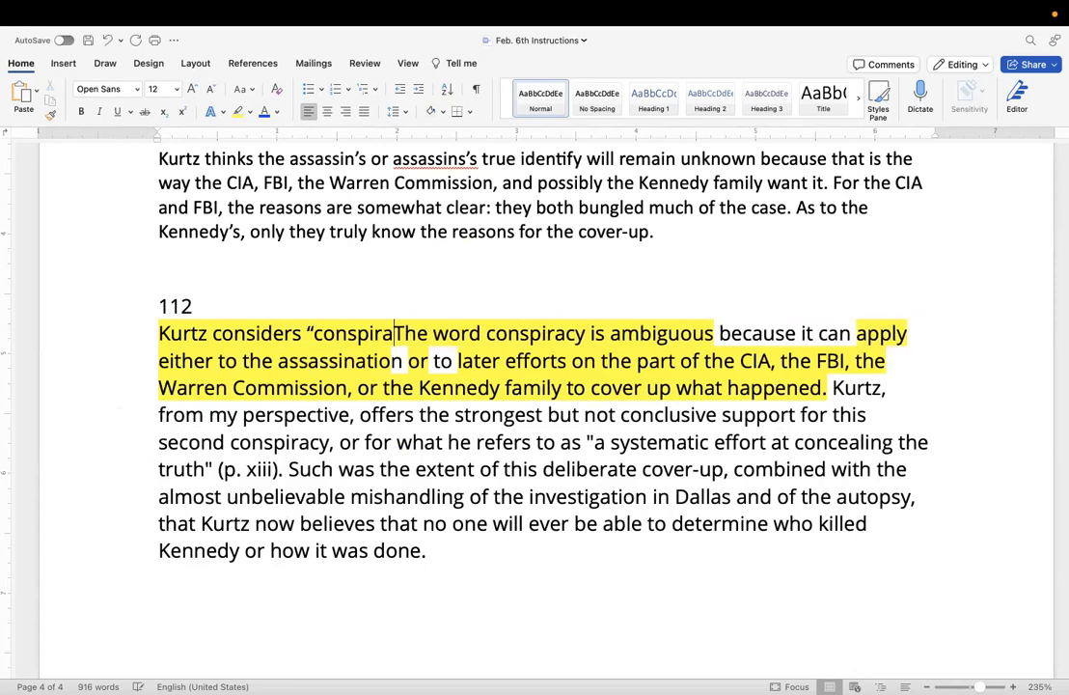
text(")
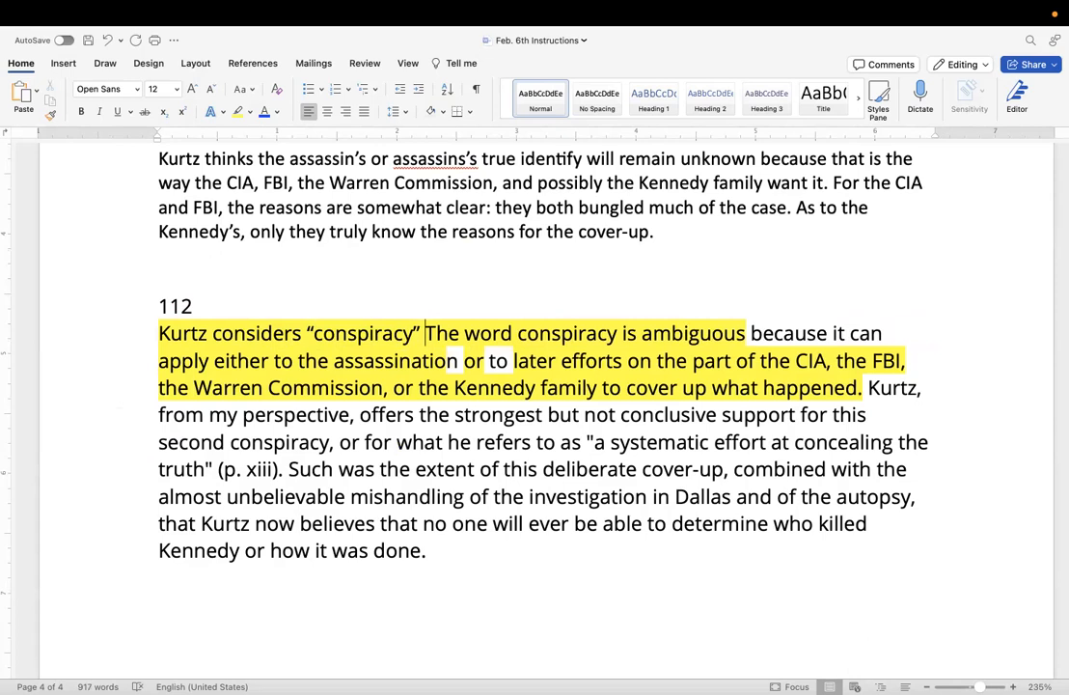
Expand the new opening to read: Kurtz considers that “conspiracy” can mean one of two things:.
click(307, 335)
text(that)
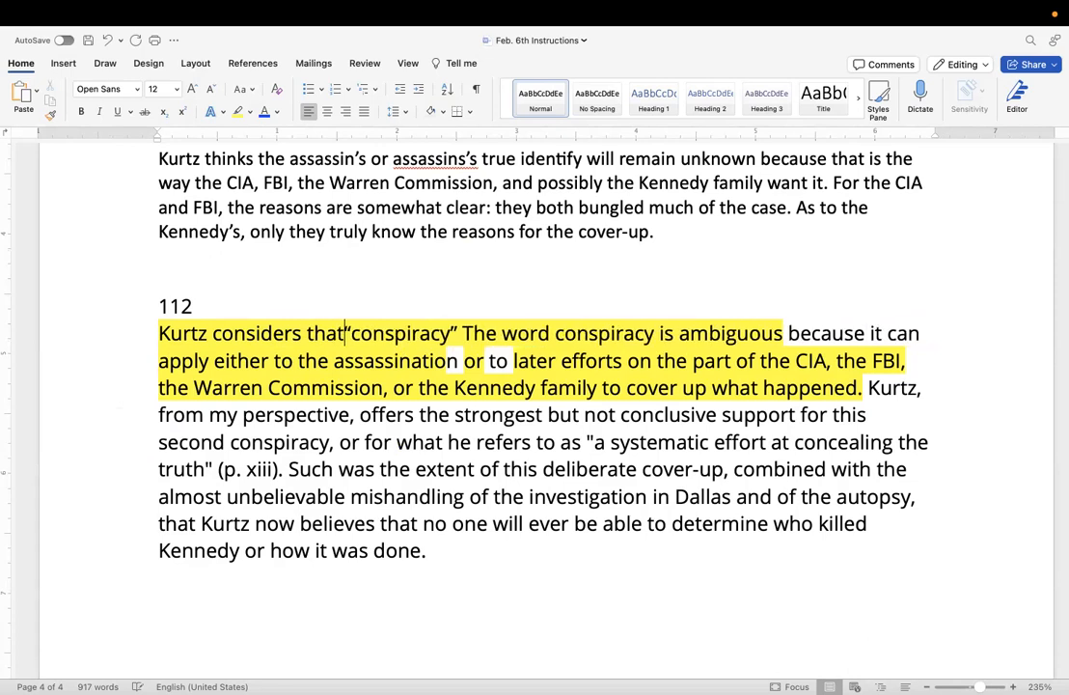
click(464, 333)
text(can )
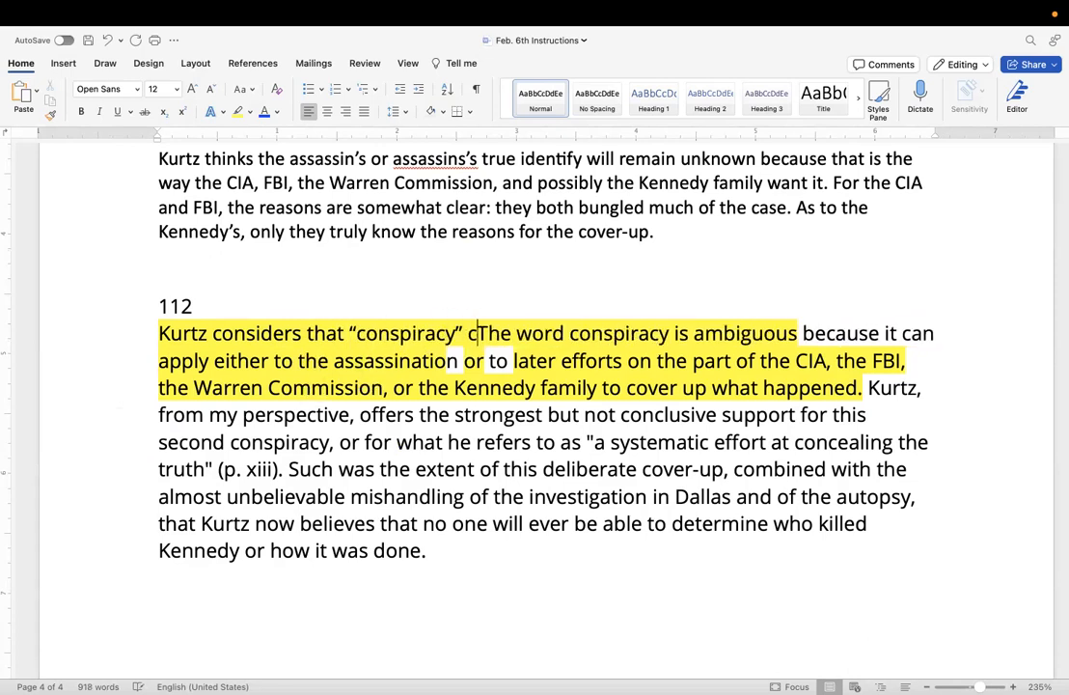
text(mean )
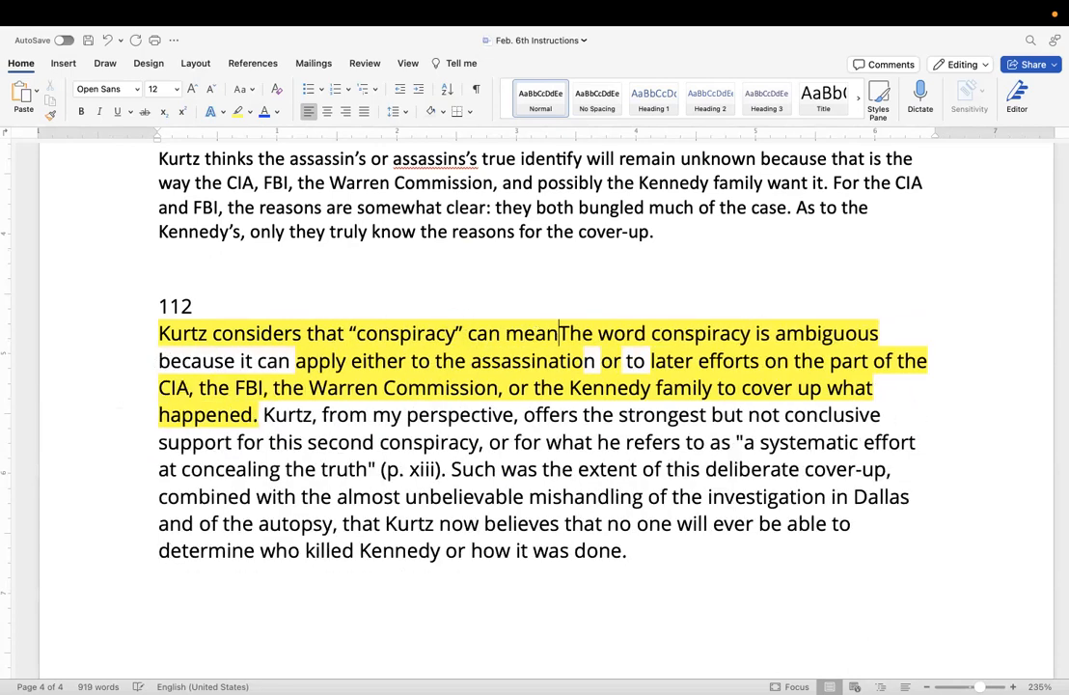
text(one of two things)
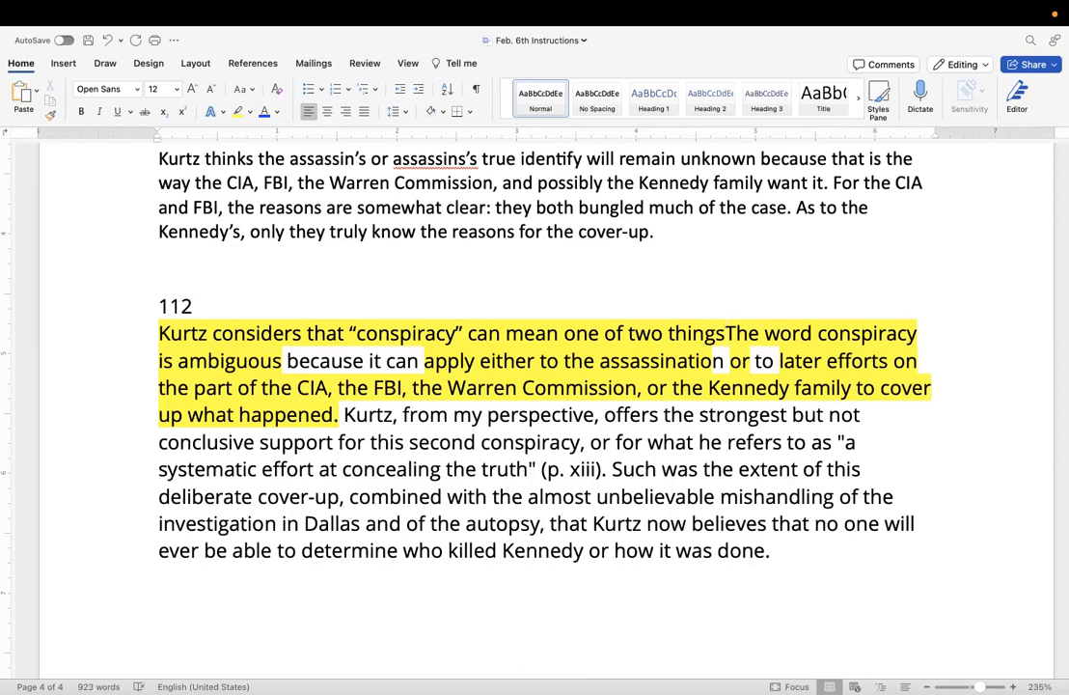
text(:)
scroll(467, 332, up, 3)
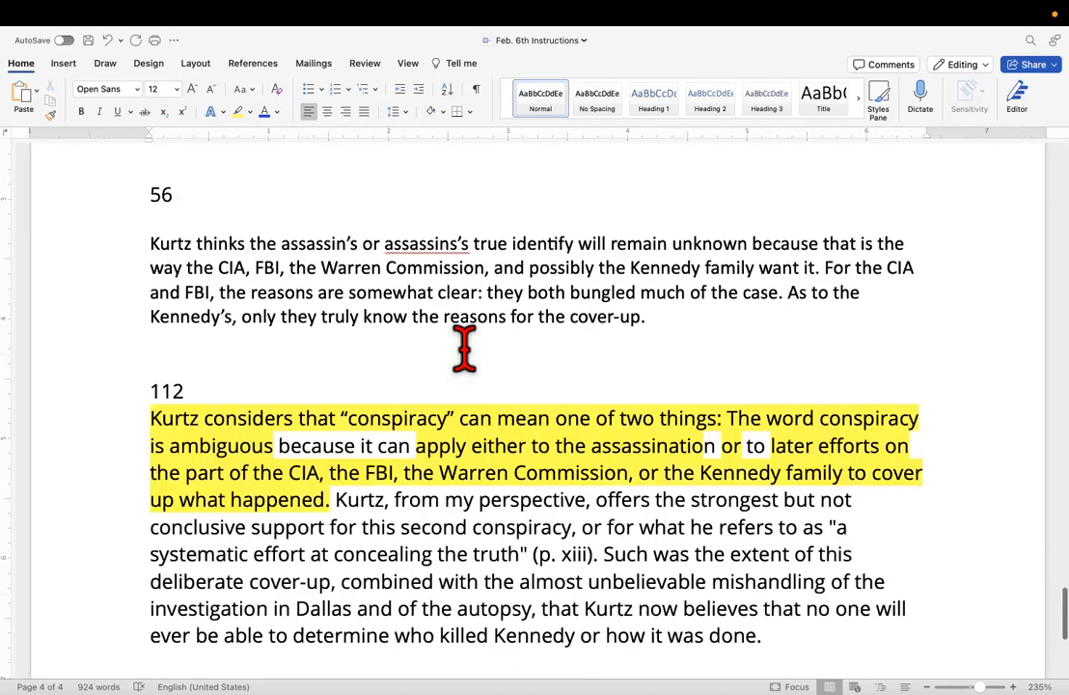
scroll(464, 348, down, 1)
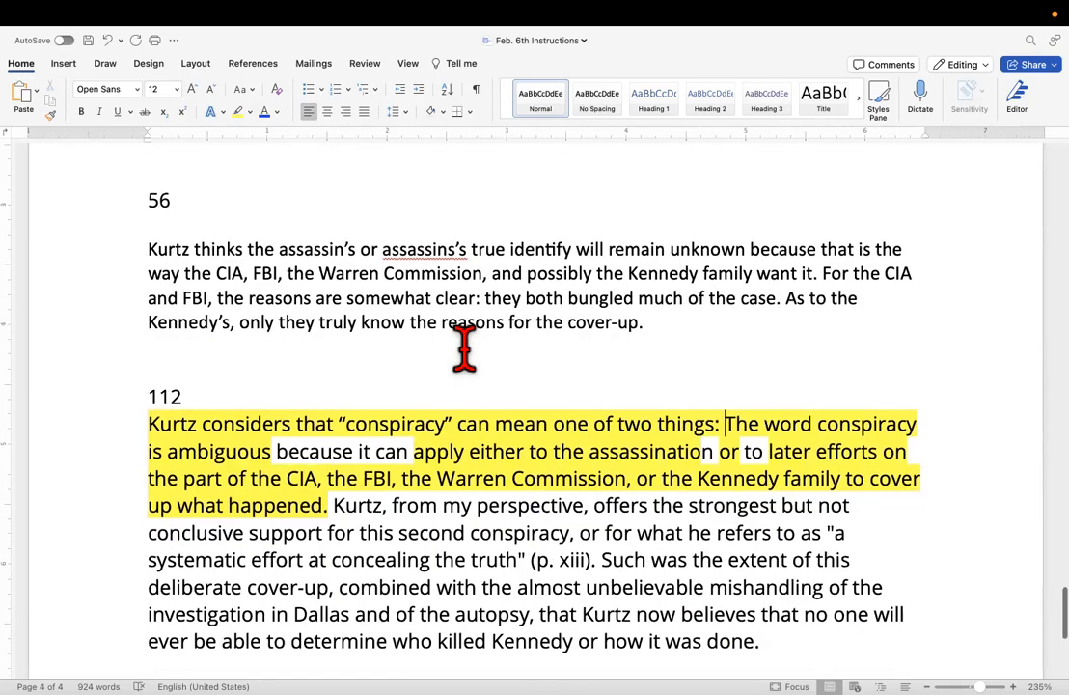
right_click(464, 348)
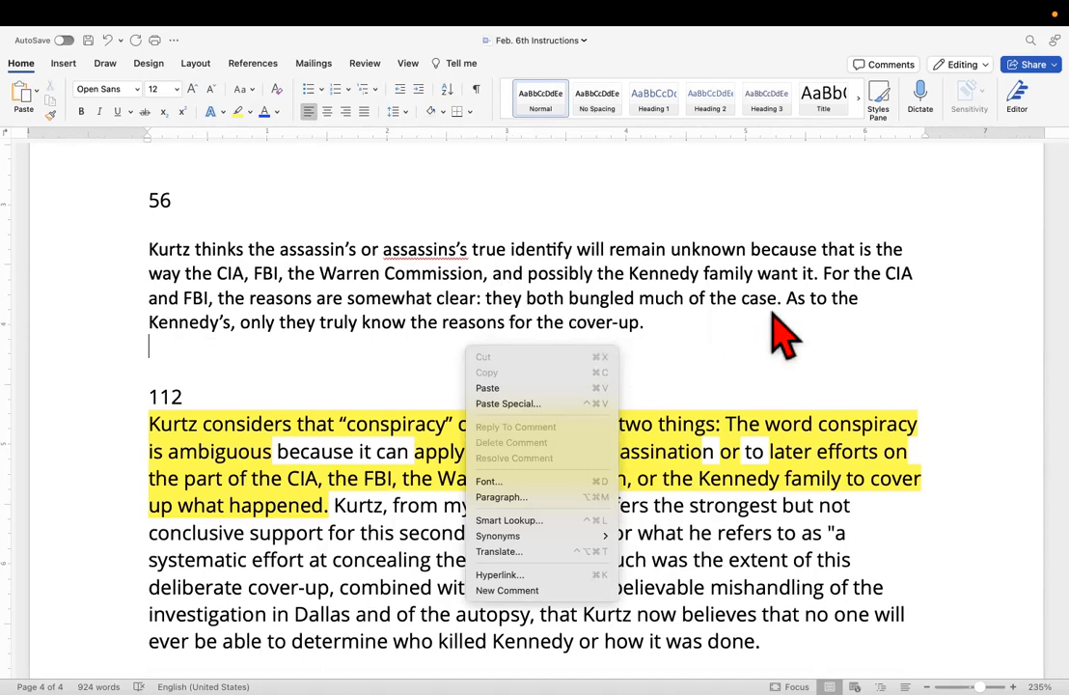
click(748, 355)
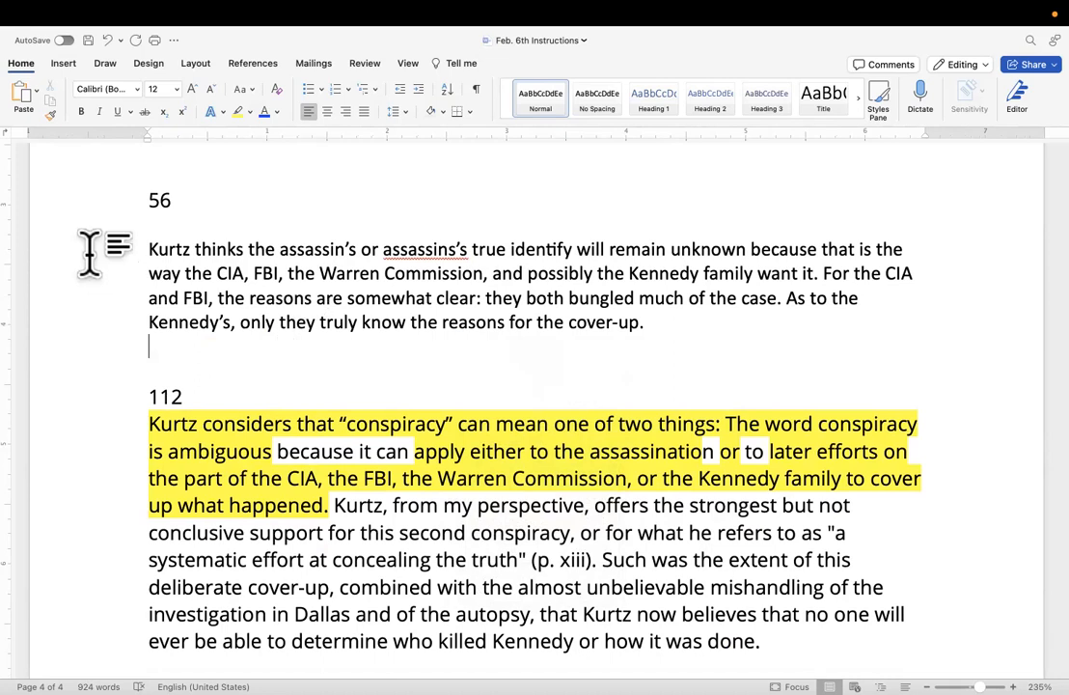
mouse_move(107, 37)
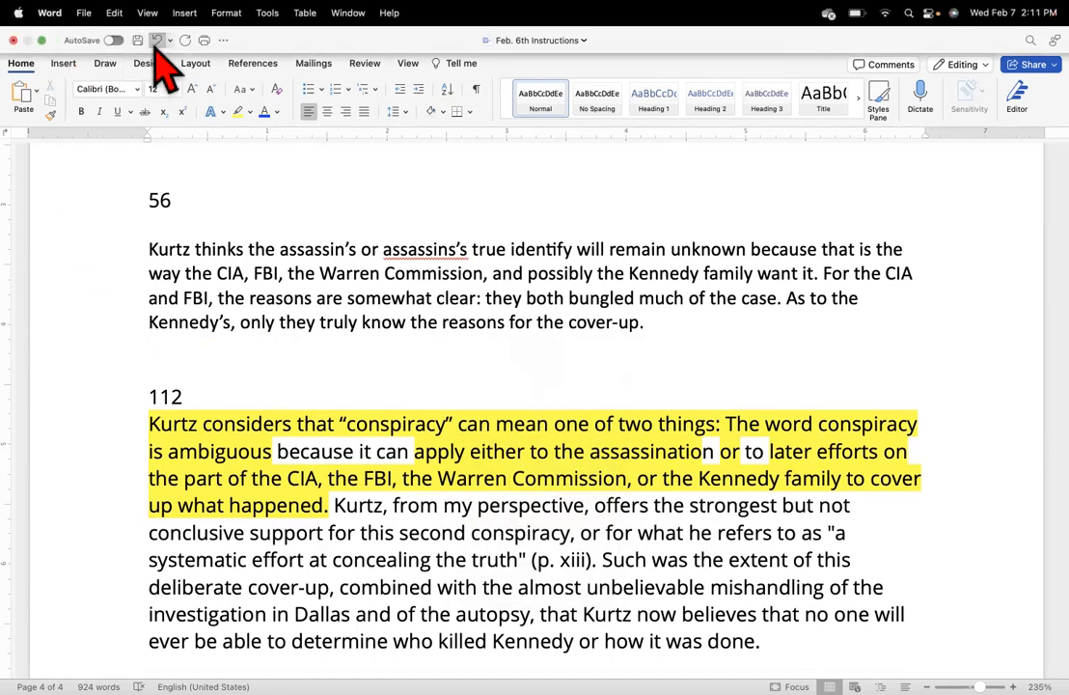
Undo the recent additions to the opening of the paragraph under 112, keeping only "Kurtz considers" before "The word conspiracy".
click(155, 40)
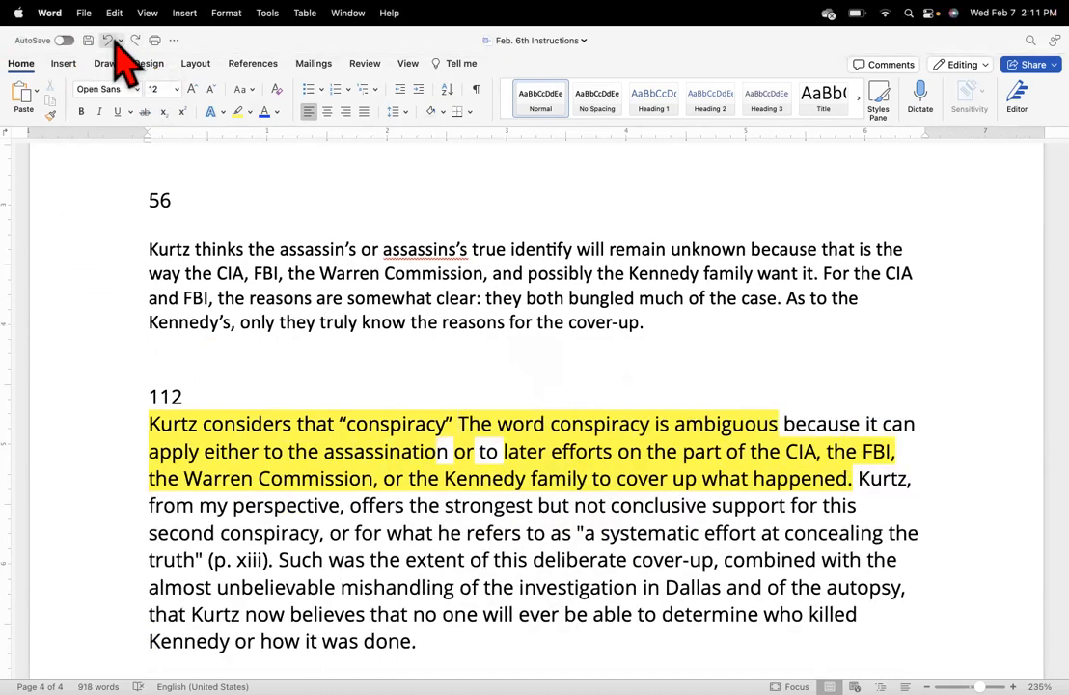
click(109, 42)
click(109, 41)
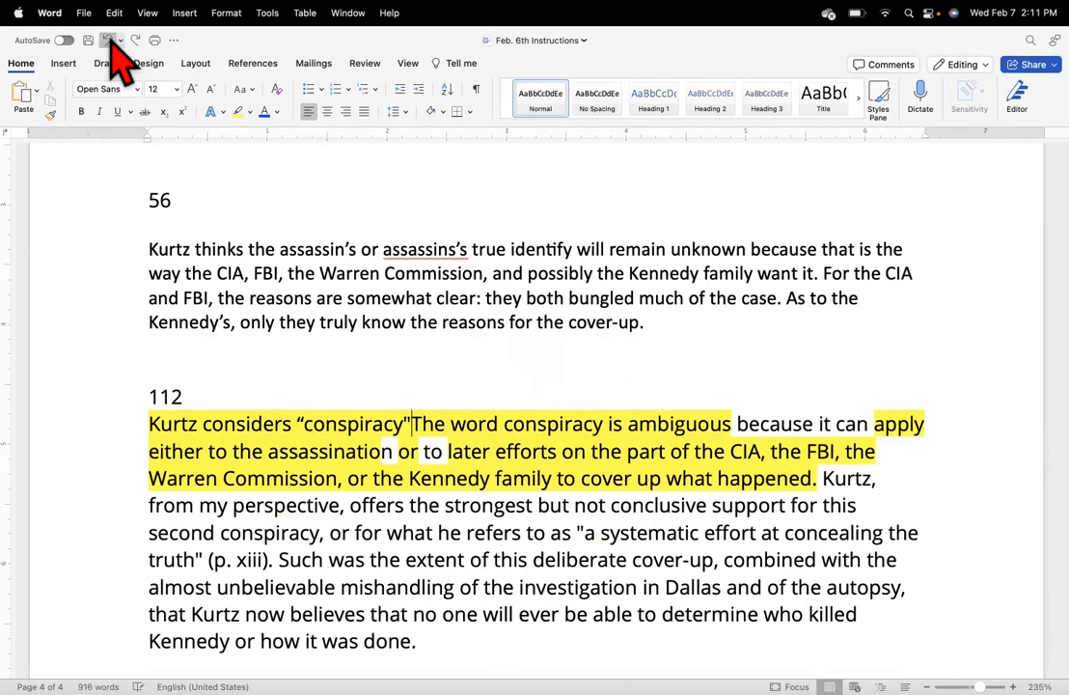
click(109, 41)
click(109, 42)
click(109, 42)
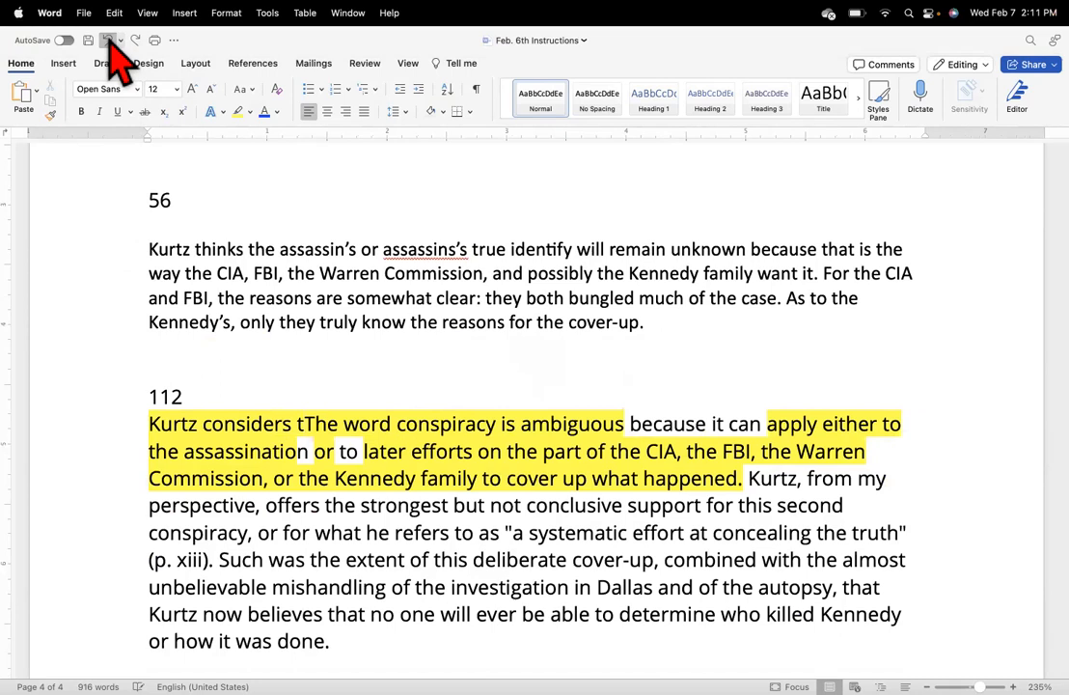
click(109, 42)
key(BackSpace)
key(BackSpace)
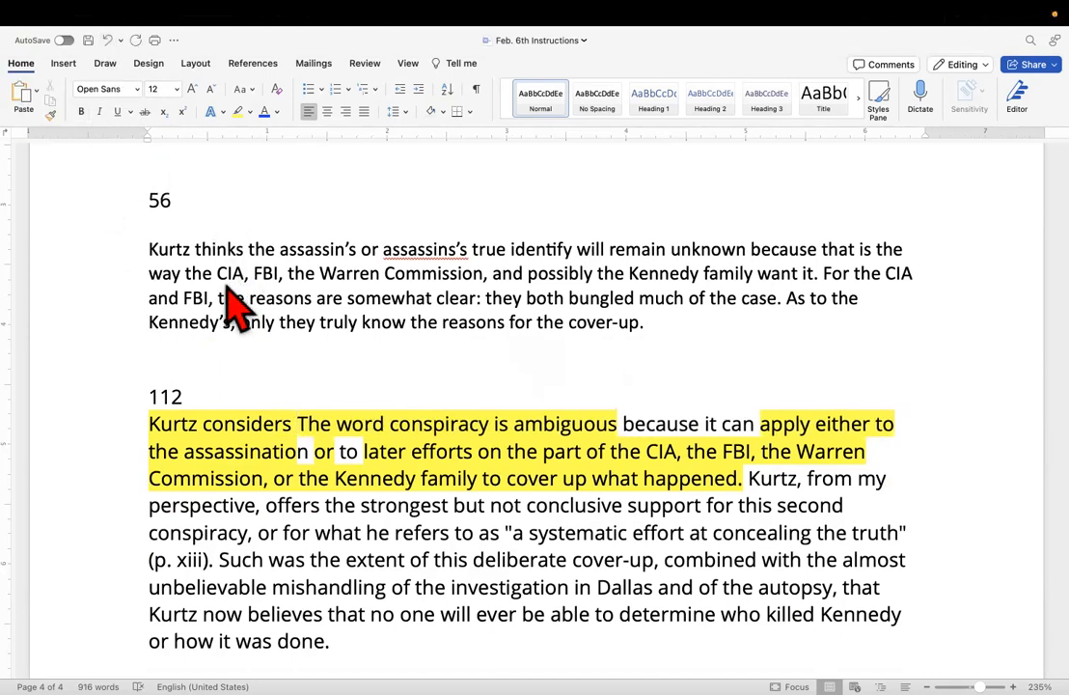
Insert refers to the word “conspiracy” after "Kurtz" at the start of the paraphrase under 56, before "thinks the assassin's".
click(196, 249)
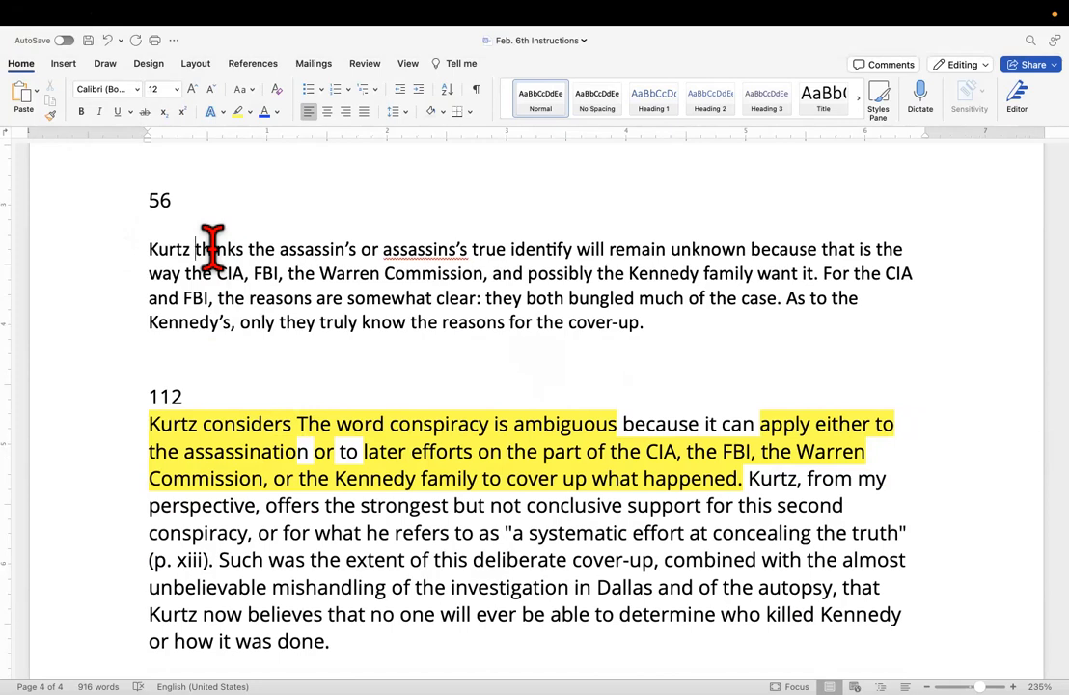
text(refers )
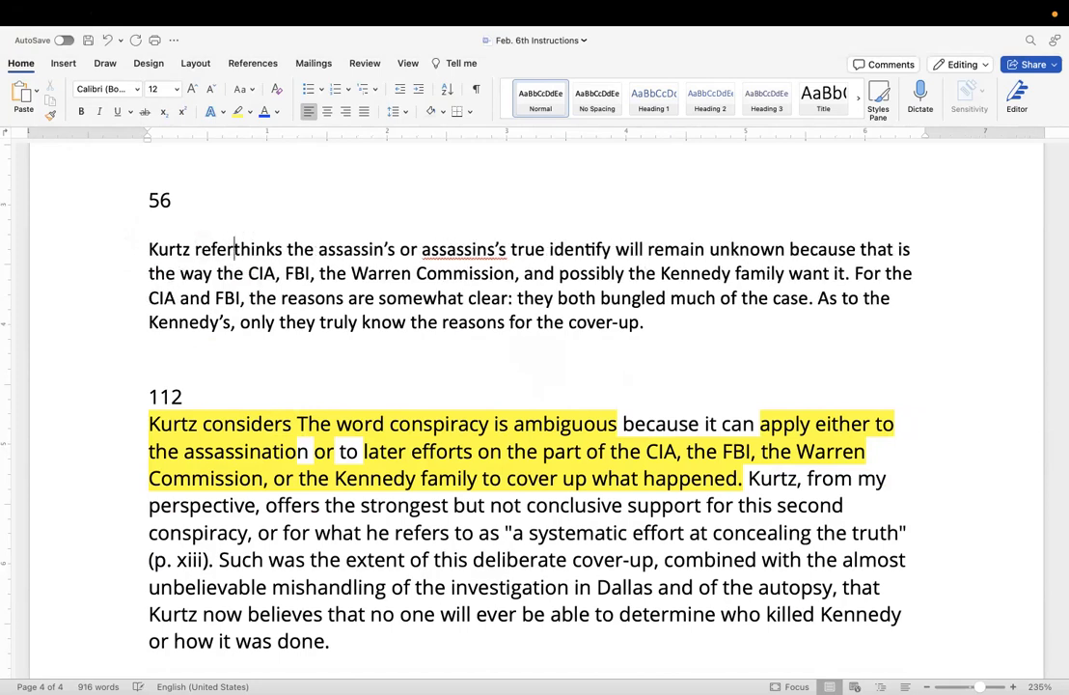
text(to the wor)
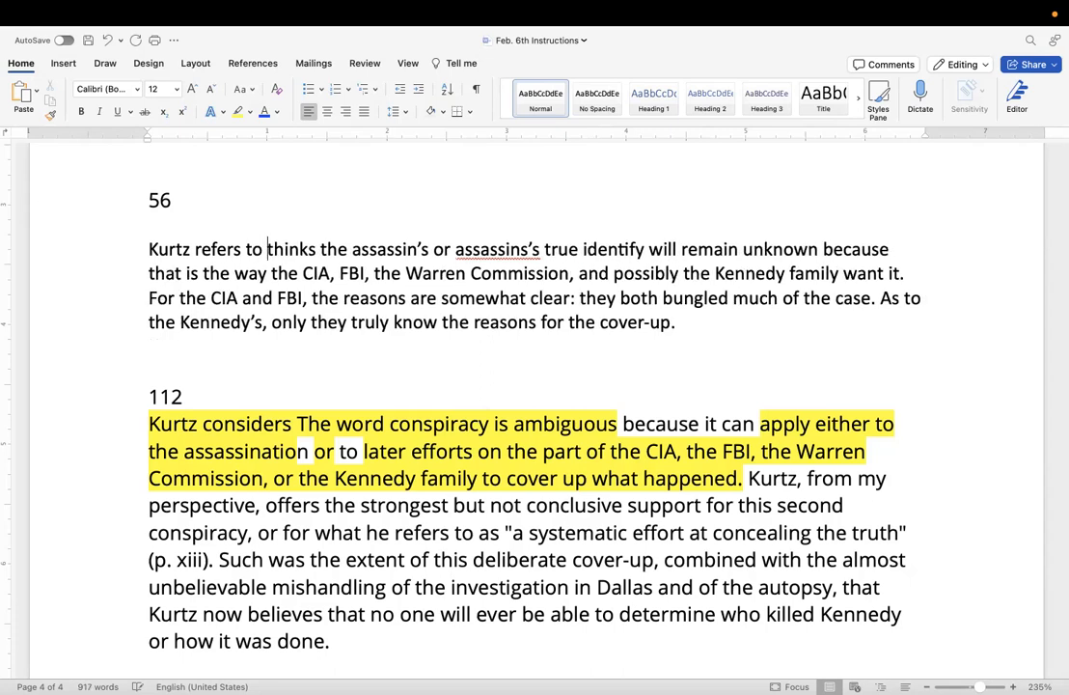
text(d "C)
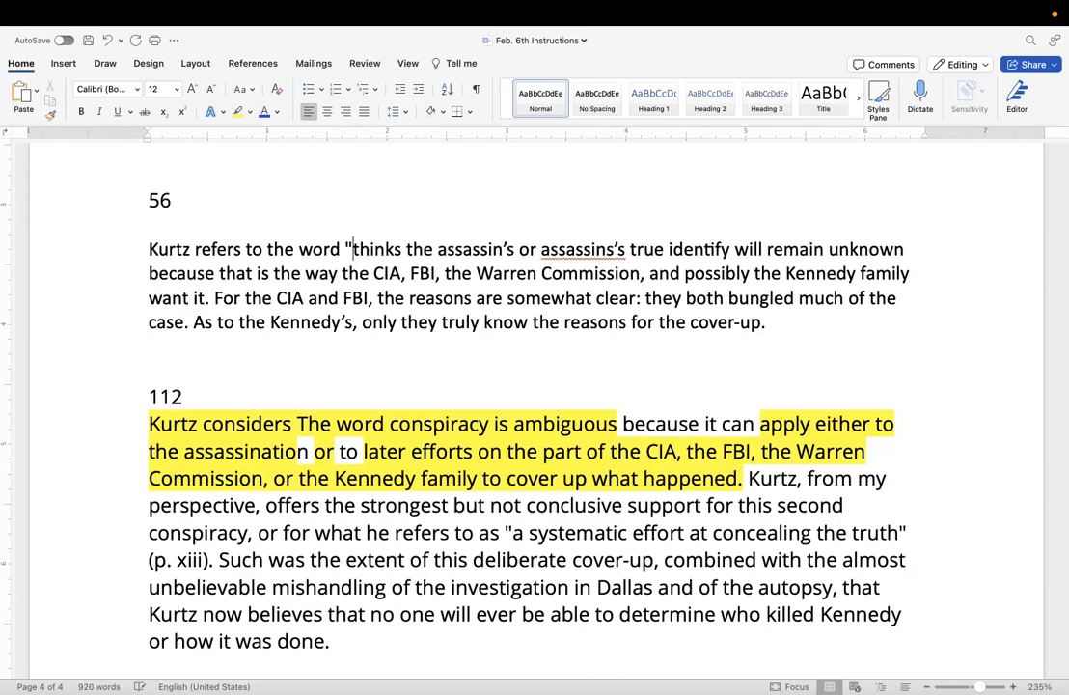
text(o)
key(BackSpace)
key(BackSpace)
text(con)
text(spiracy)
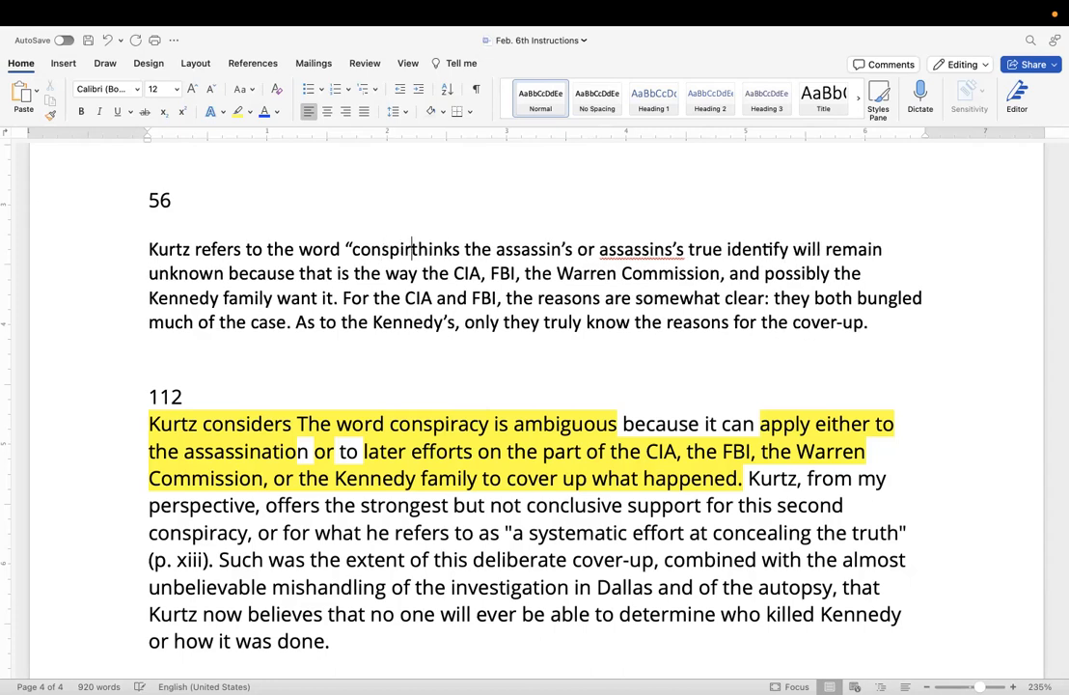
text(")
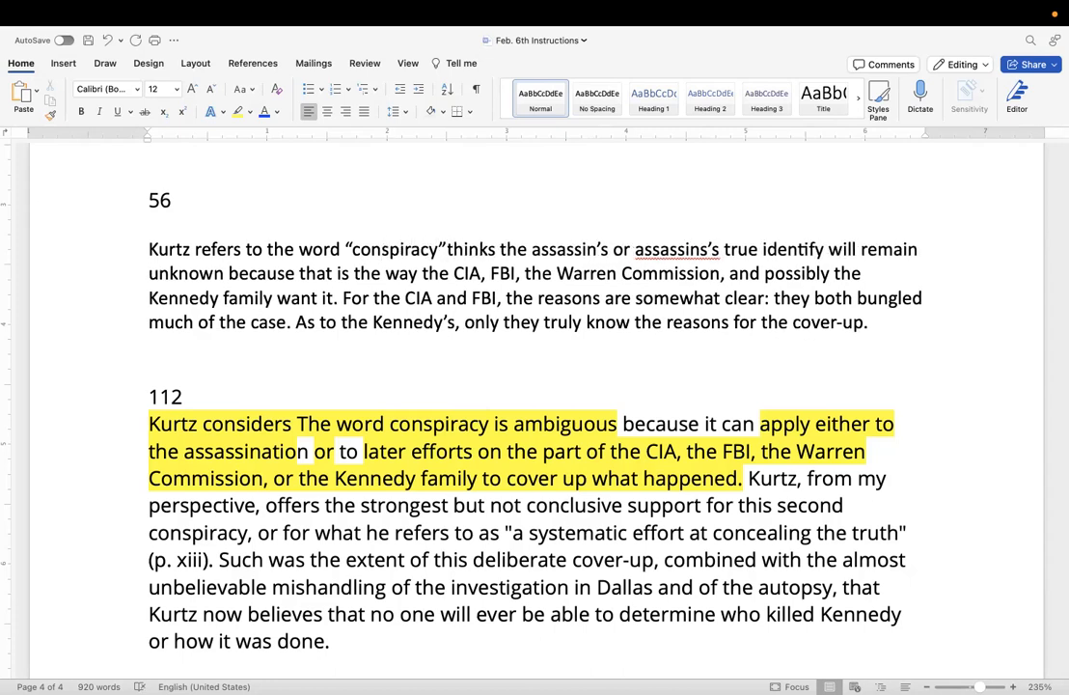
Replace "refers to" with "thinks" in the paraphrase's new opening, before "the word “conspiracy”".
drag(264, 251, 210, 258)
key(BackSpace)
text(th)
key(BackSpace)
key(BackSpace)
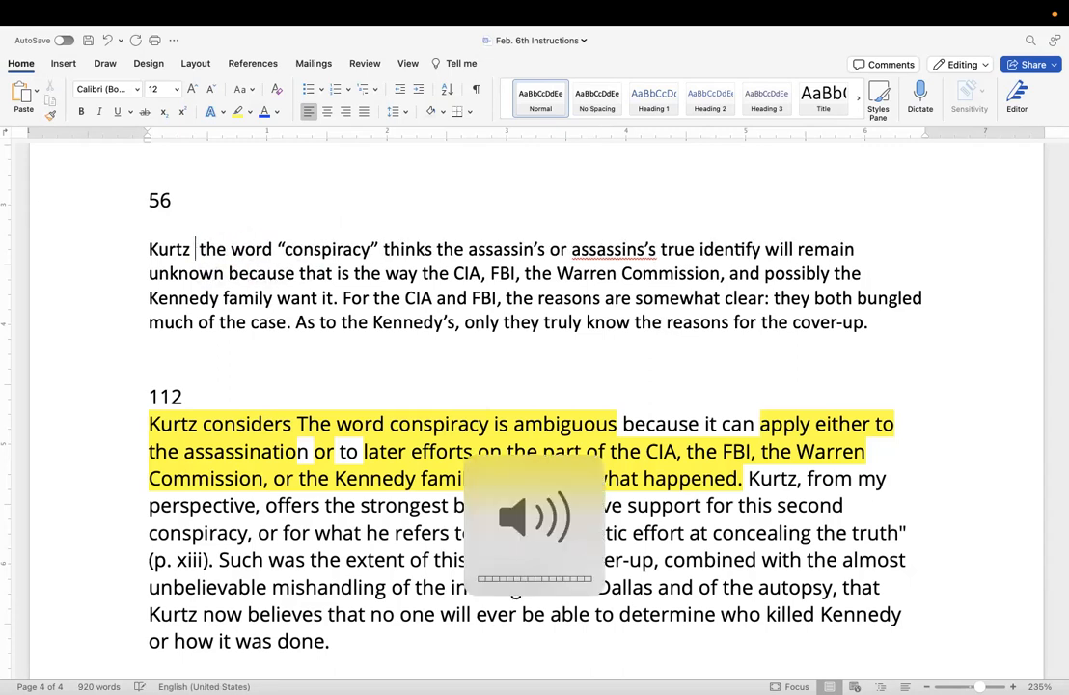
text(thinks)
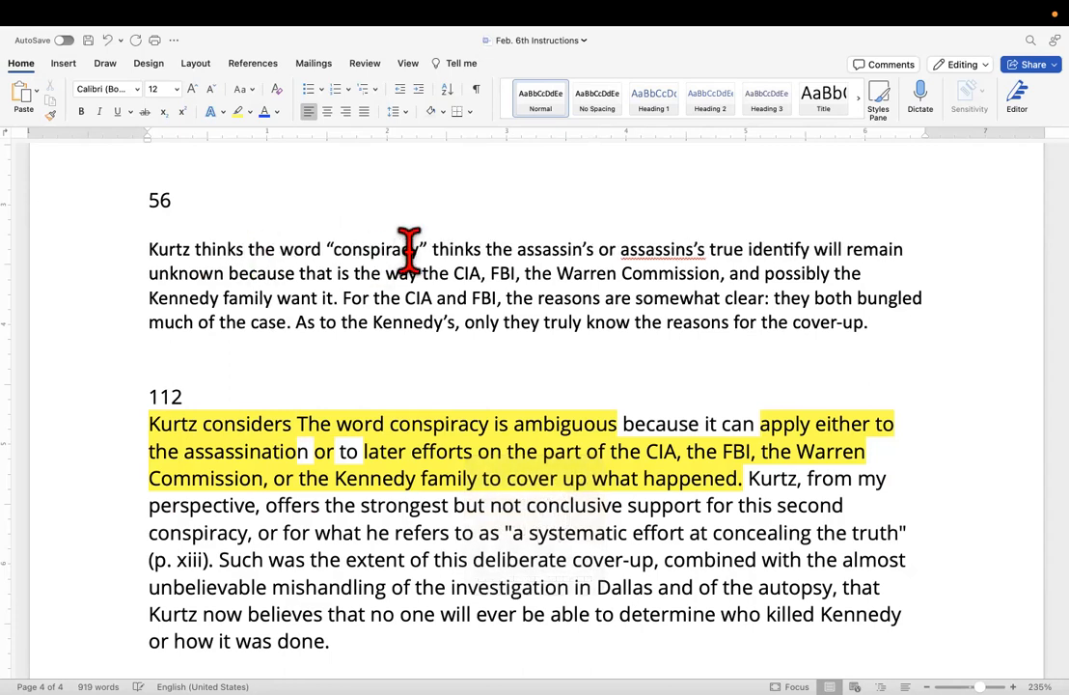
Continue the paraphrase's new opening after “conspiracy” with the words "is two-fold: either".
click(431, 249)
text(is two)
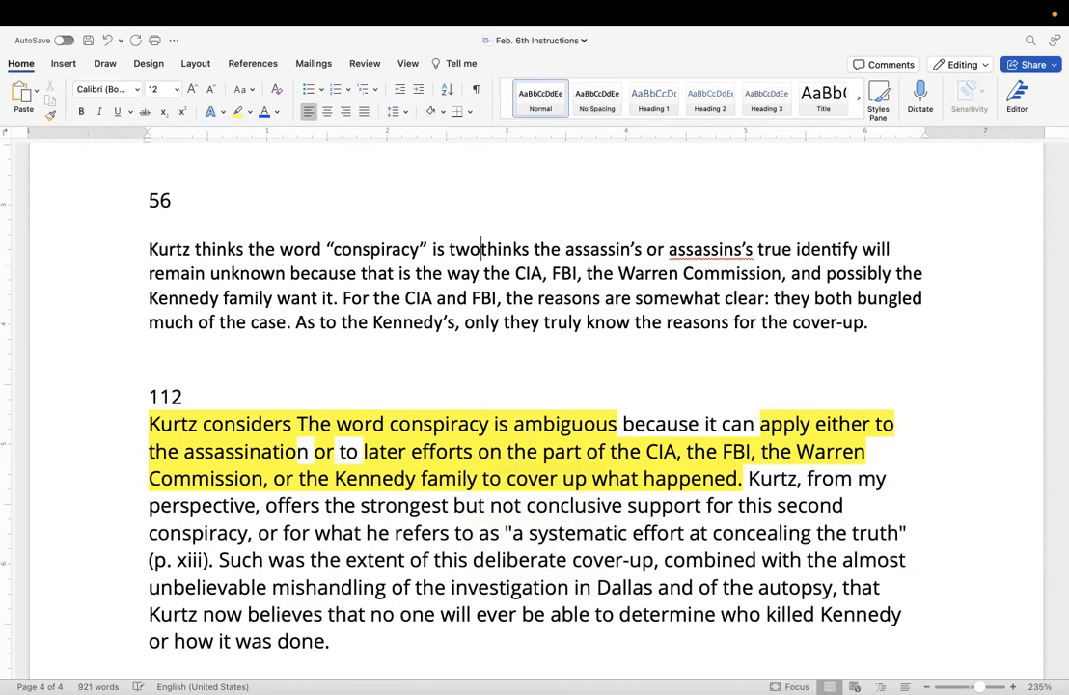
text(-fold)
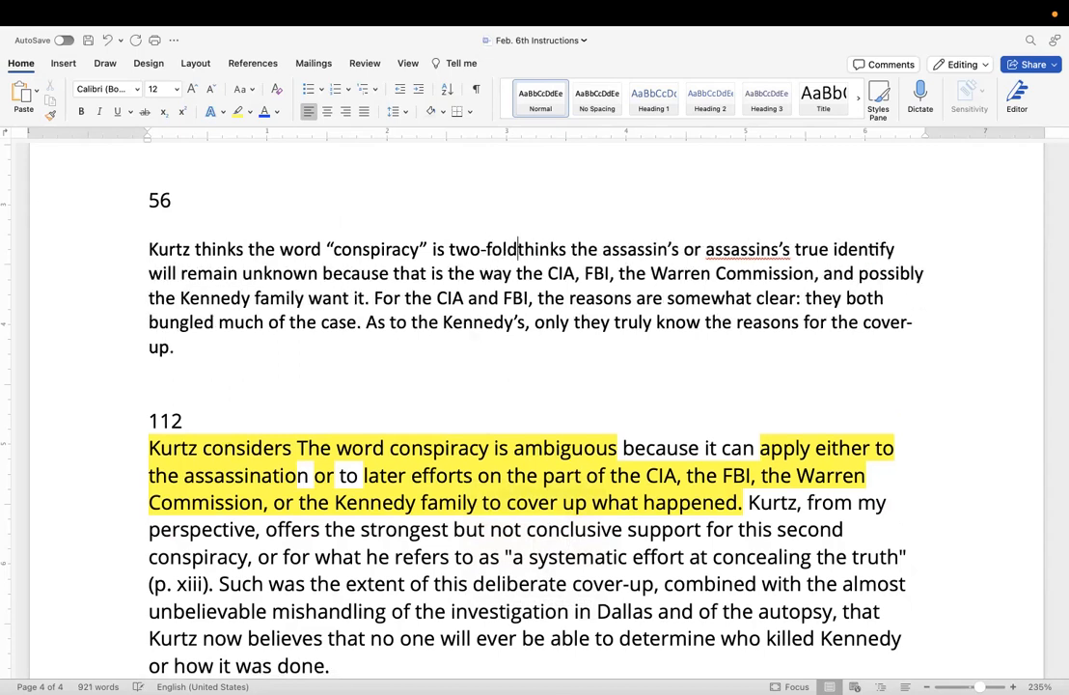
text(: either)
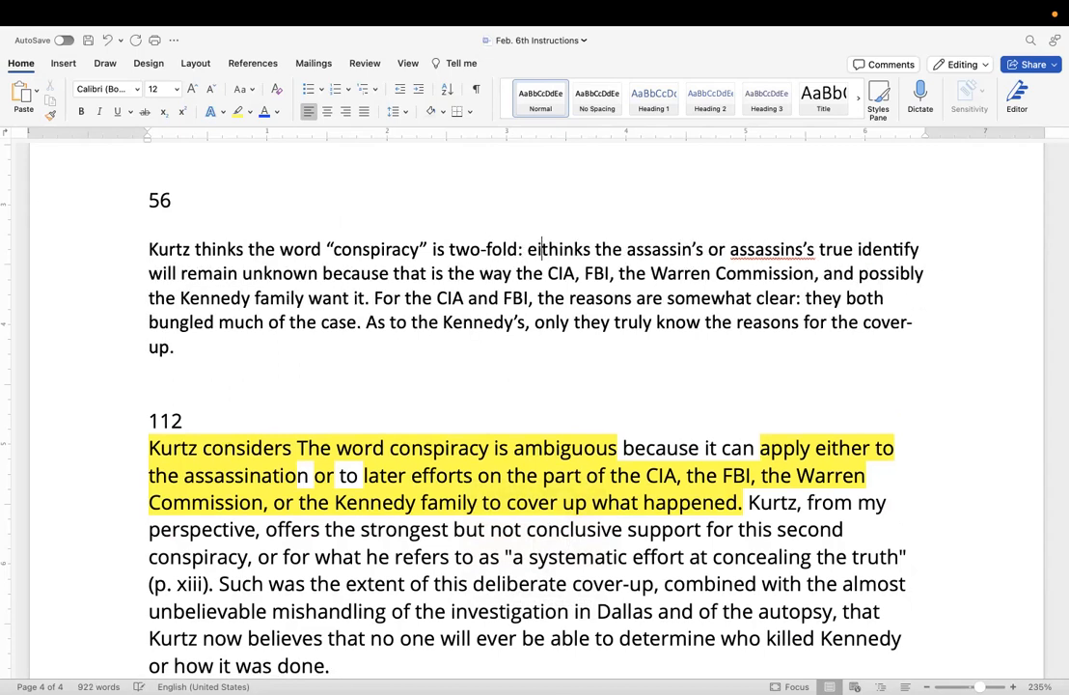
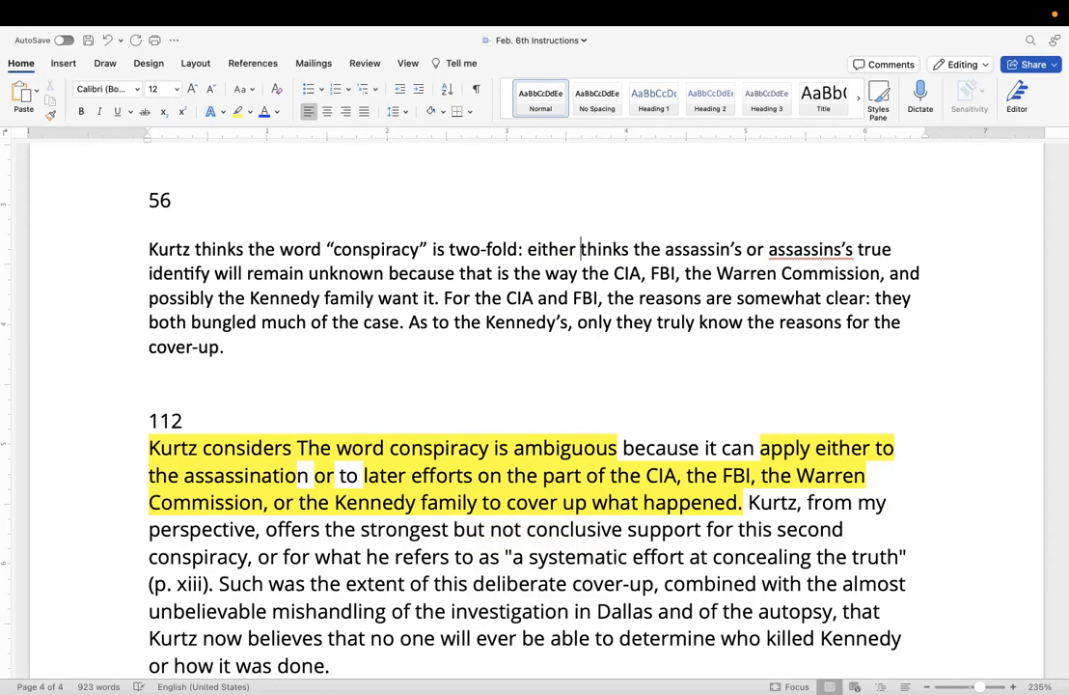
Replace "either" after "is two-fold:" in the paraphrase under 56 with "it can refer to".
key(BackSpace)
key(BackSpace)
key(BackSpace)
key(BackSpace)
key(BackSpace)
key(BackSpace)
key(BackSpace)
text(it can serve)
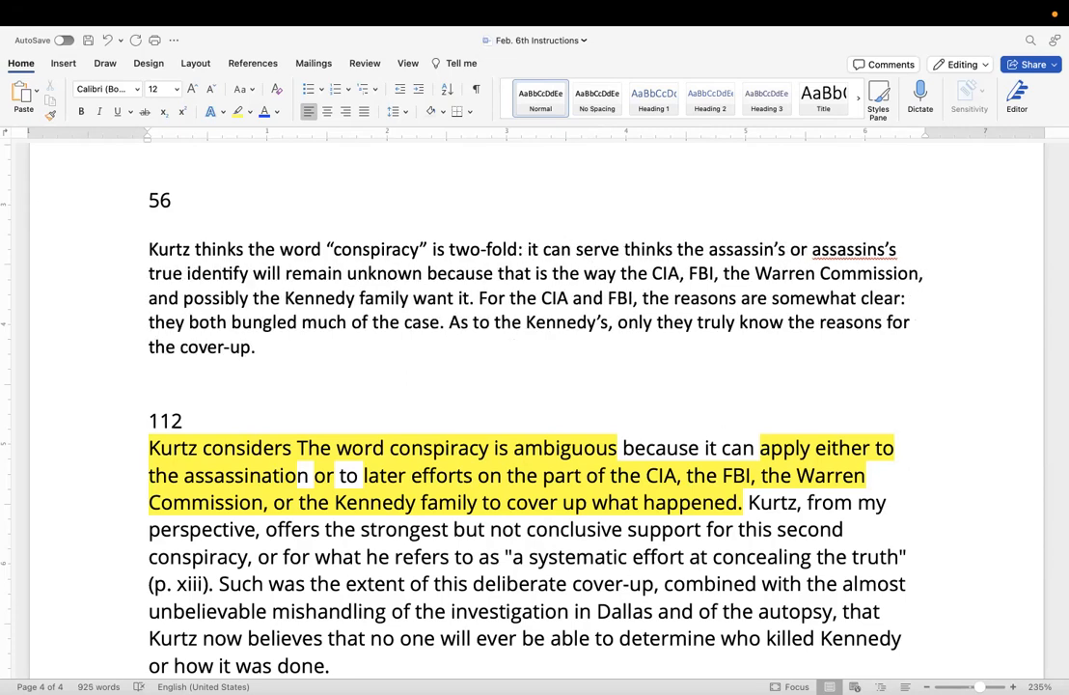
text( as)
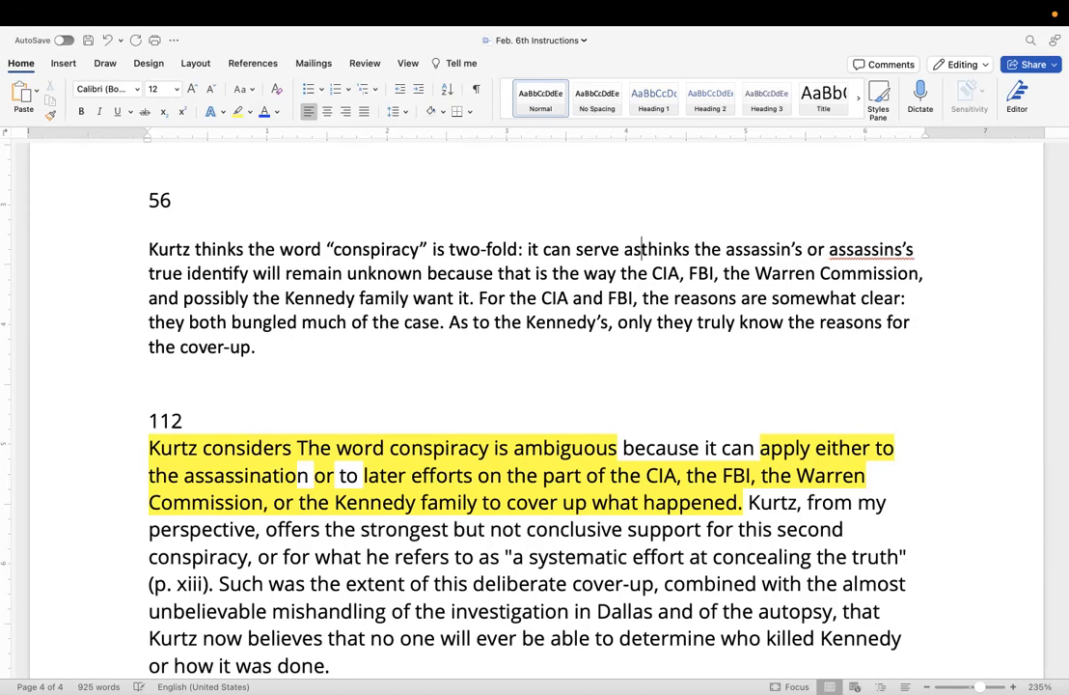
key(BackSpace)
key(BackSpace)
key(BackSpace)
key(BackSpace)
key(BackSpace)
key(BackSpace)
key(BackSpace)
key(BackSpace)
key(BackSpace)
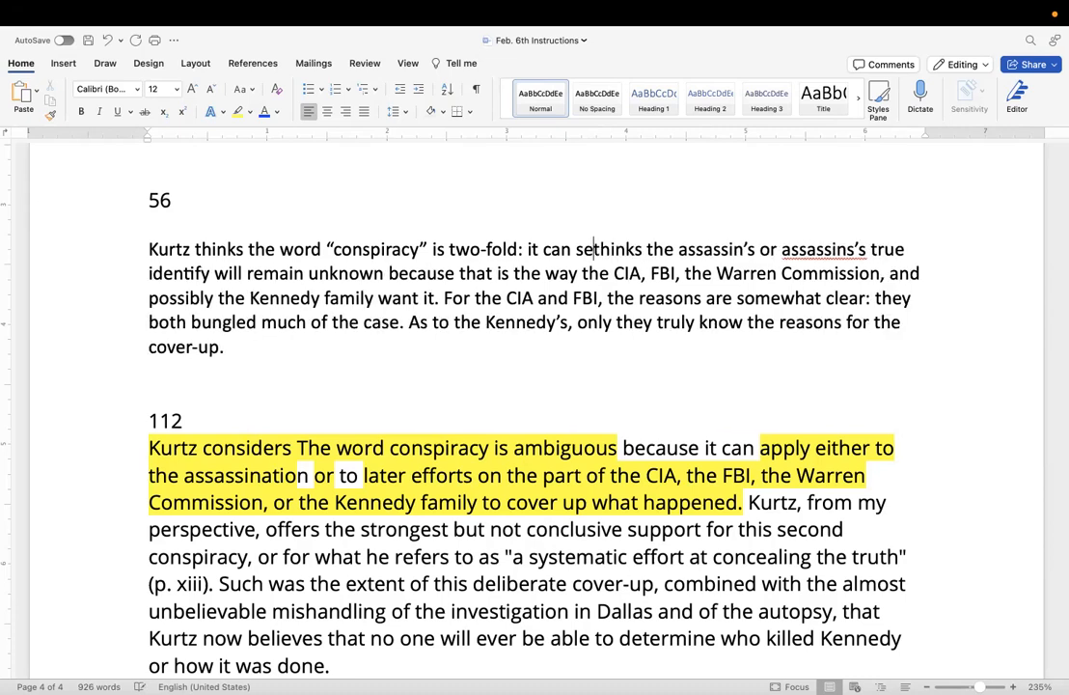
text(refer )
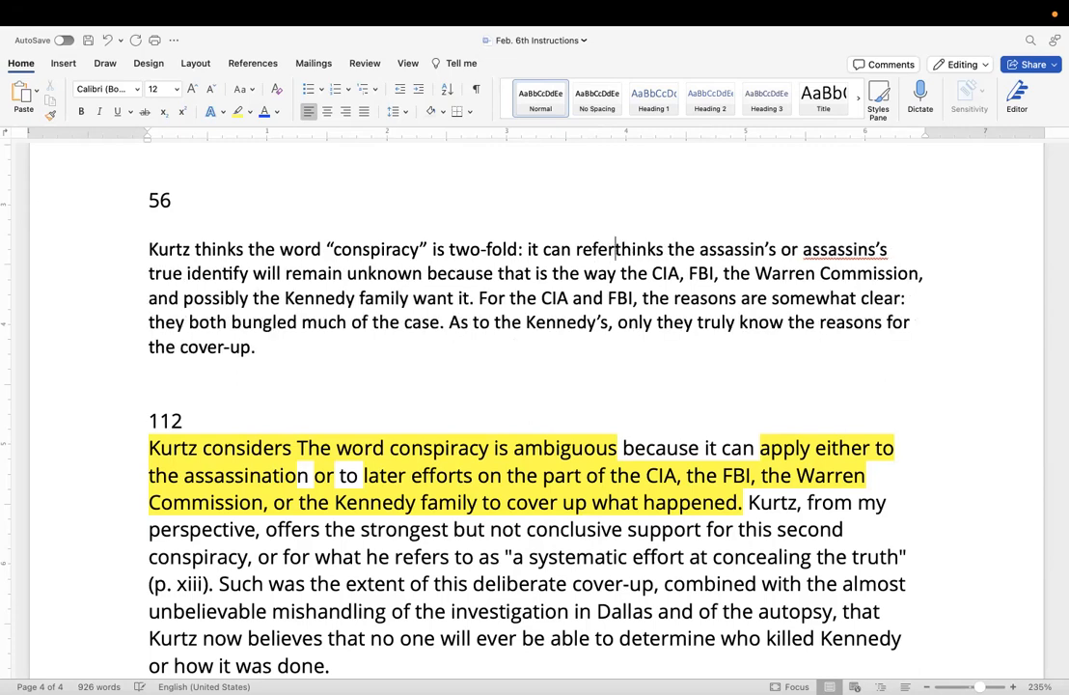
text(to )
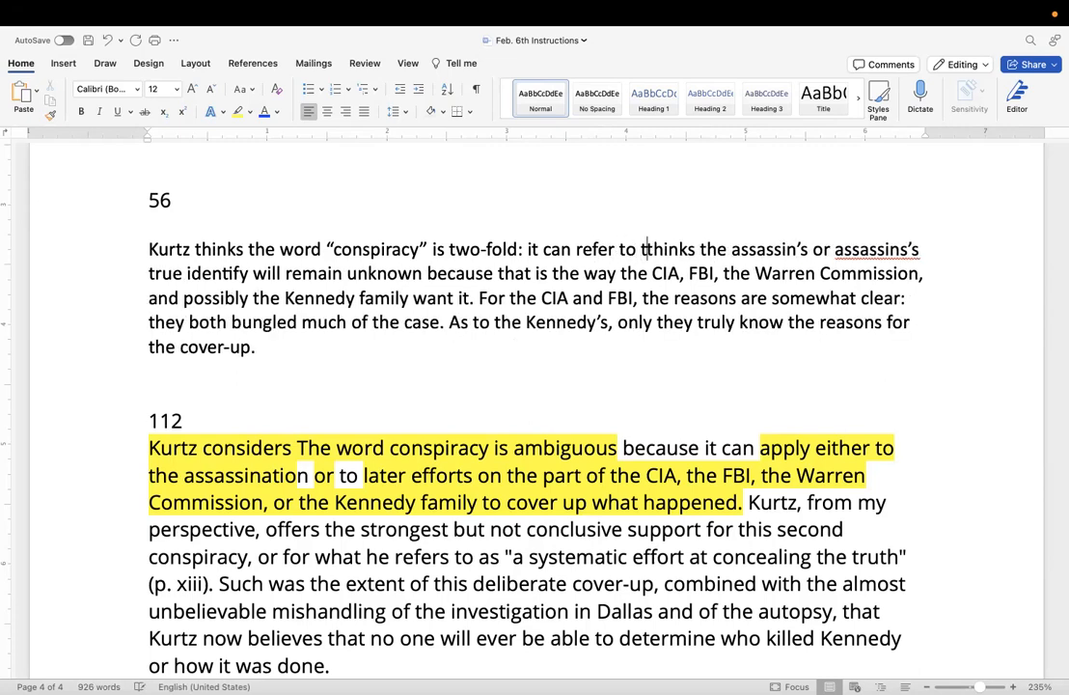
text(the actual)
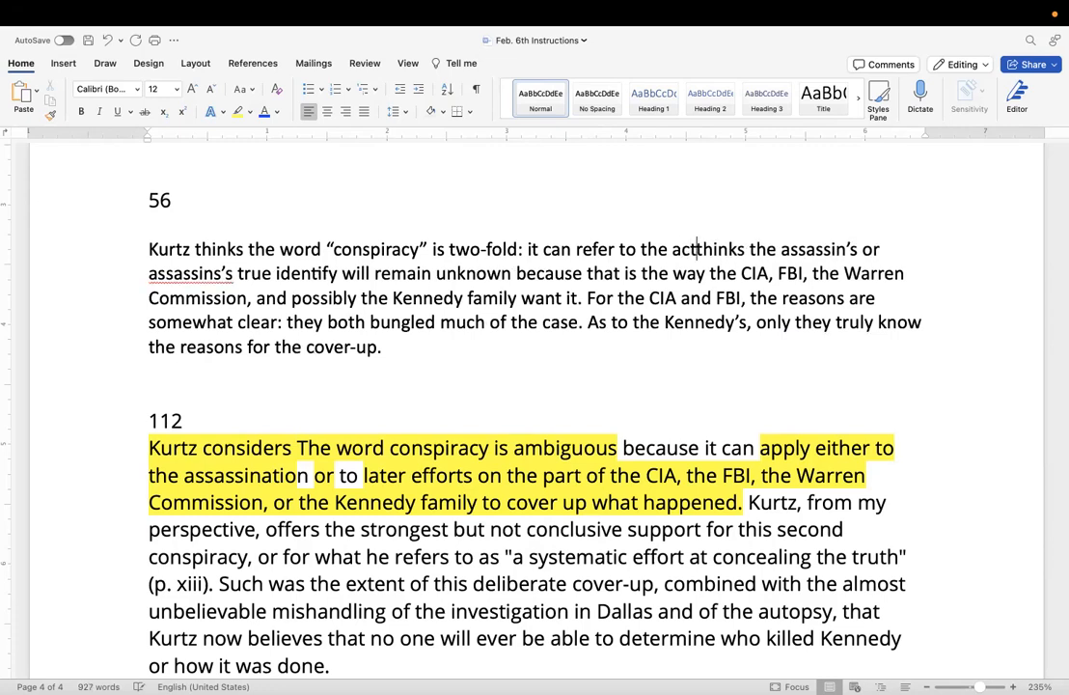
text( aass)
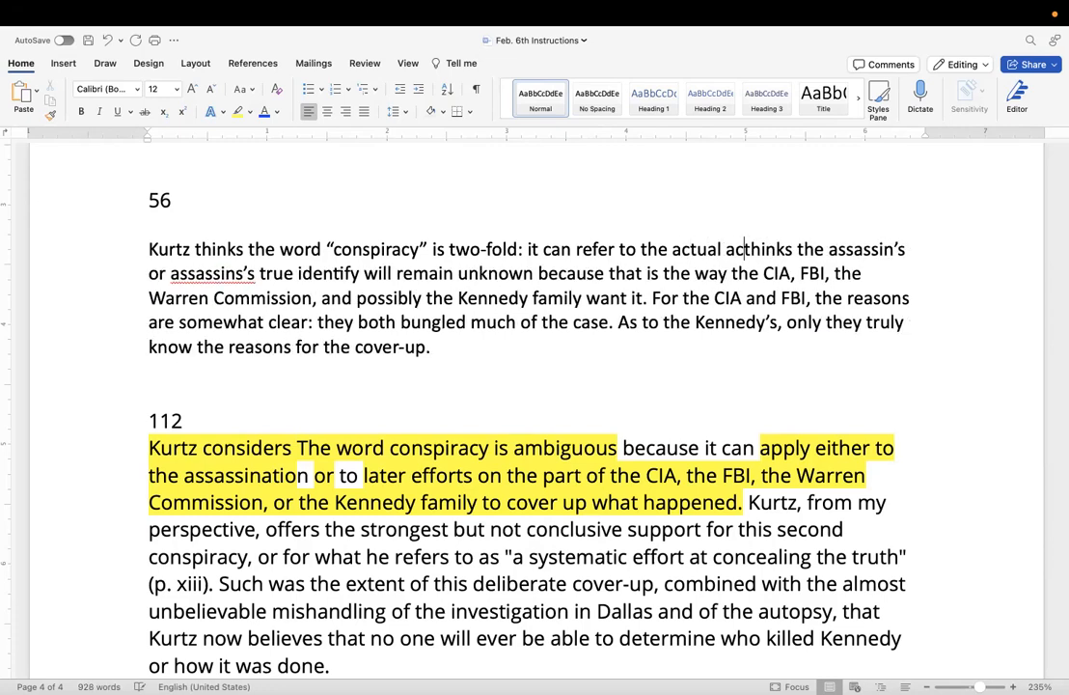
Continue the paraphrase's first sentence after "it can refer to" with "the actual assassination or".
key(BackSpace)
key(BackSpace)
key(BackSpace)
text(ssassi)
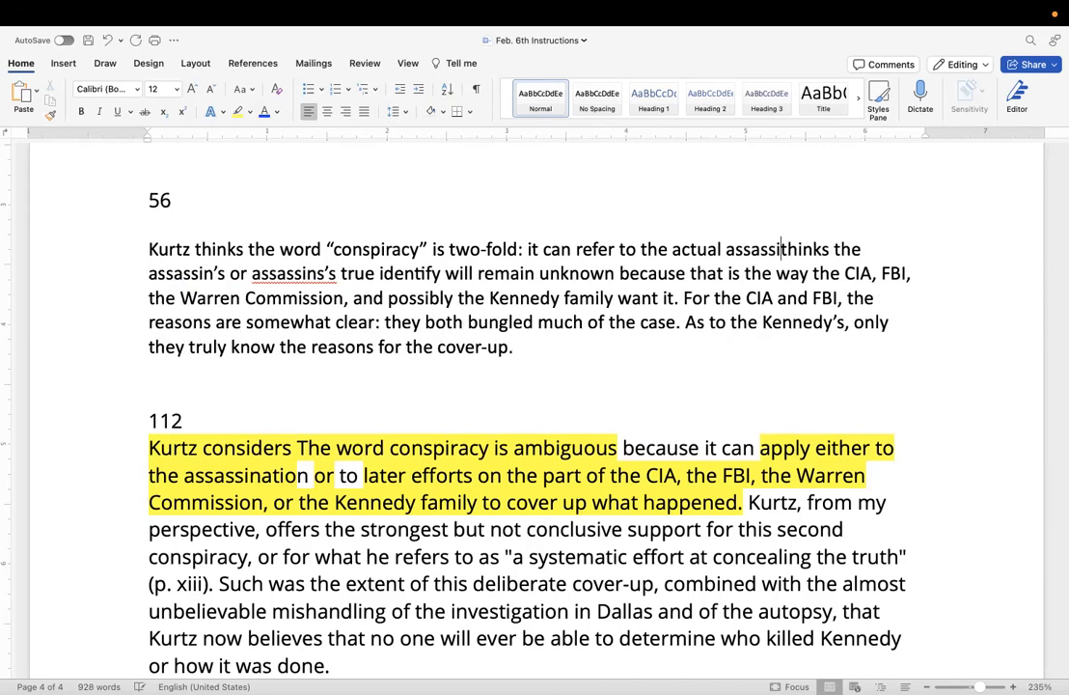
text(nation or)
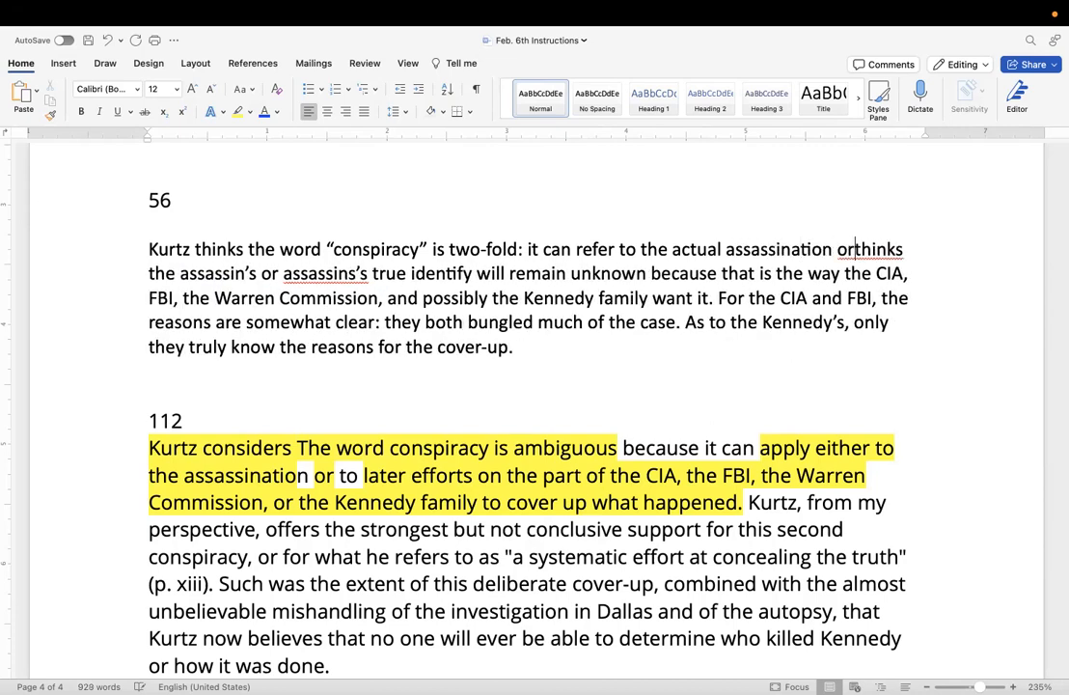
text( to )
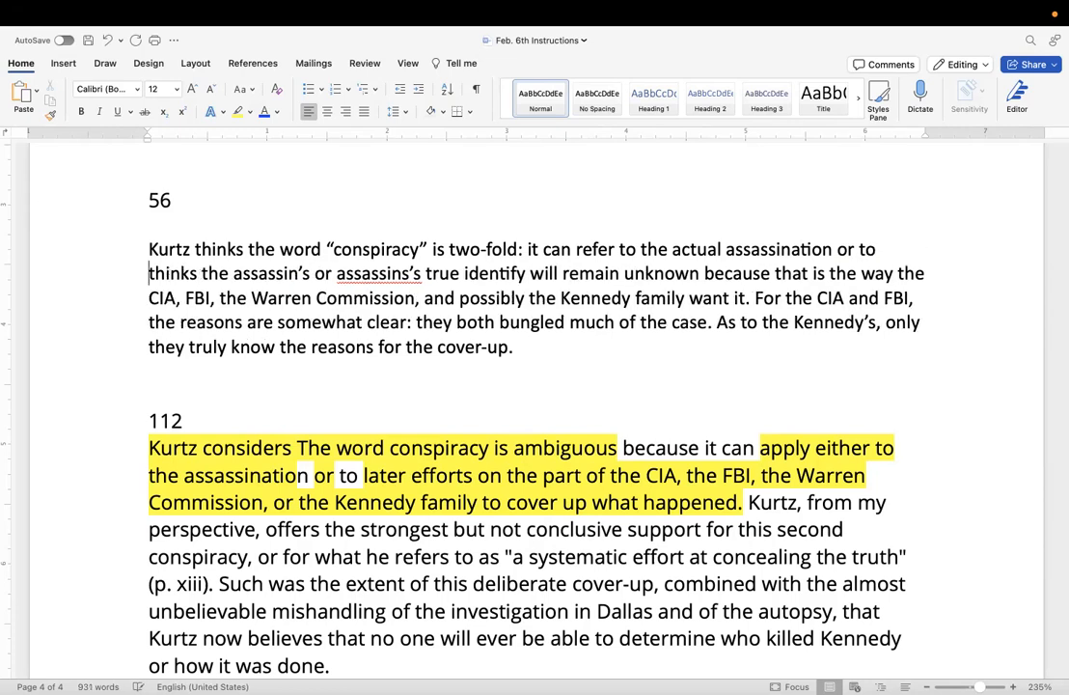
text(the later)
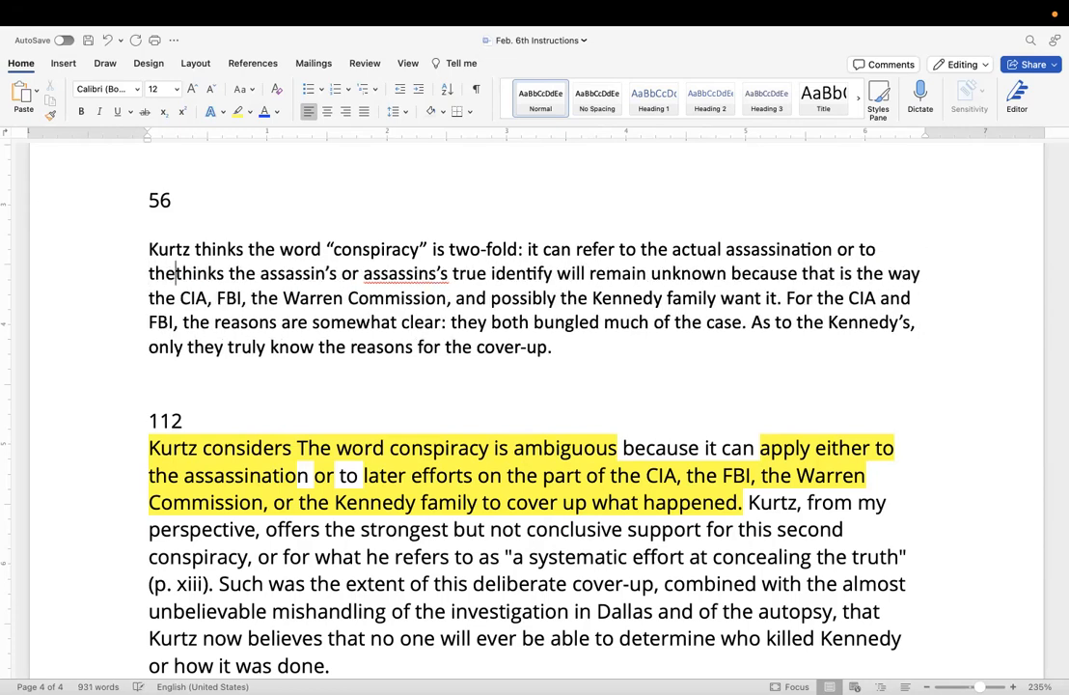
text( cover)
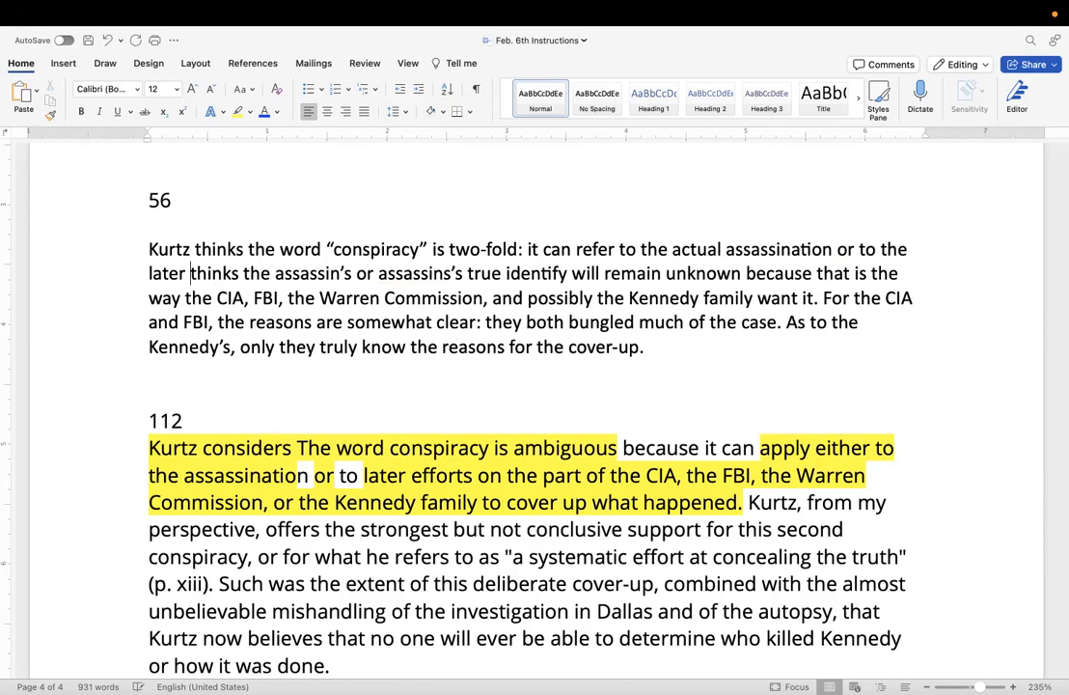
text(-up with)
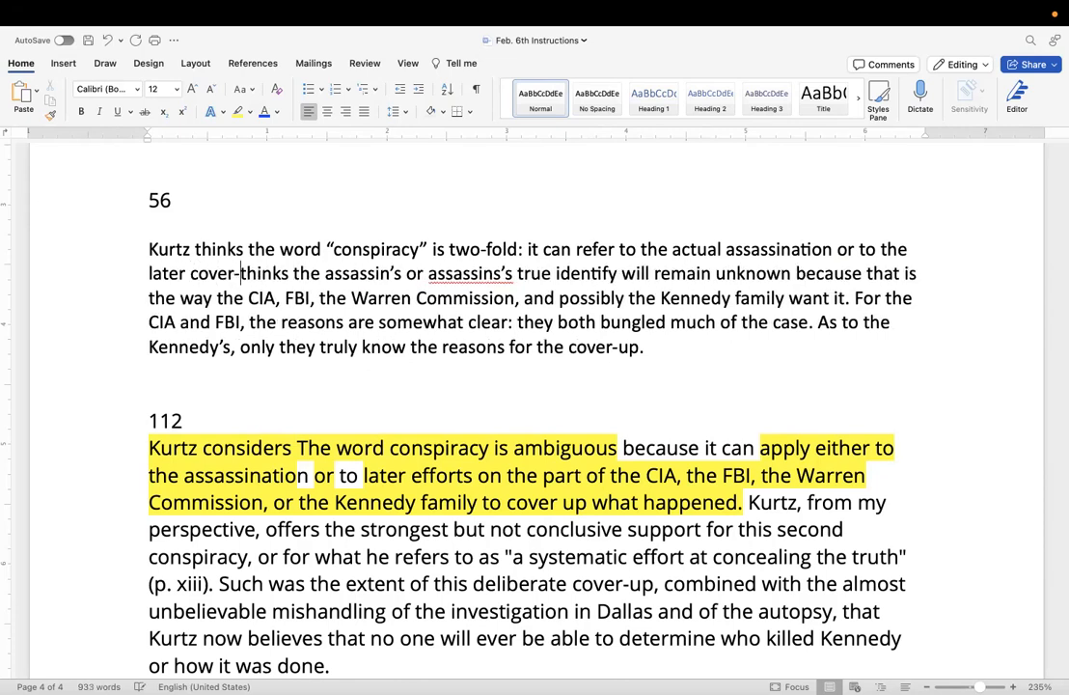
text(in the gov)
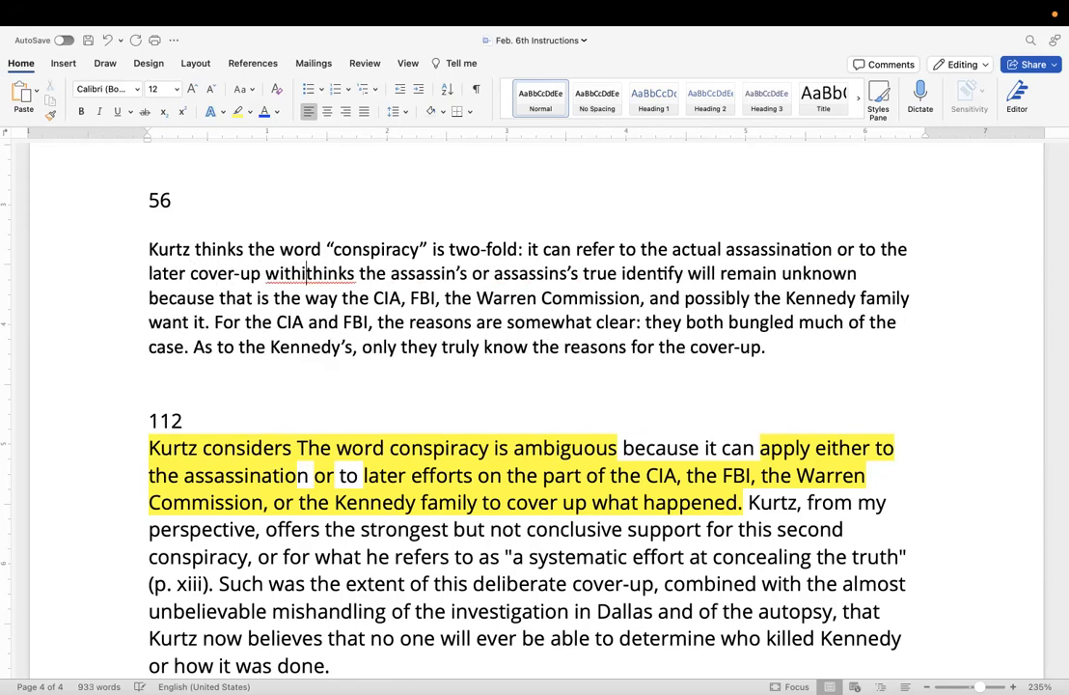
text(ernment.)
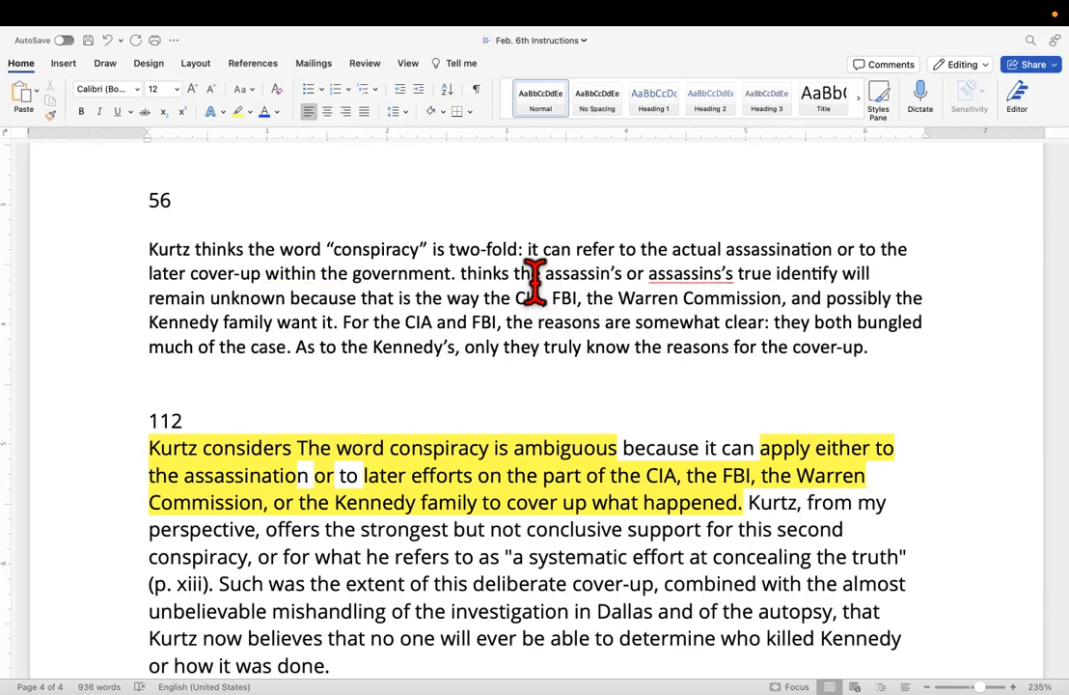
text( In fact)
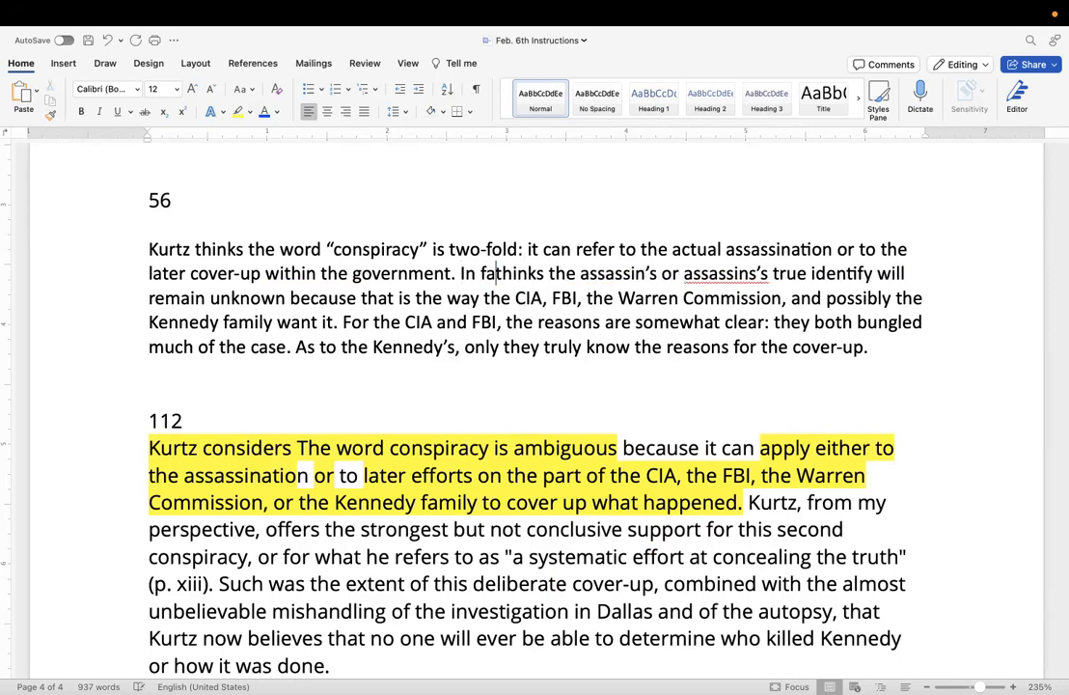
text(, Kur)
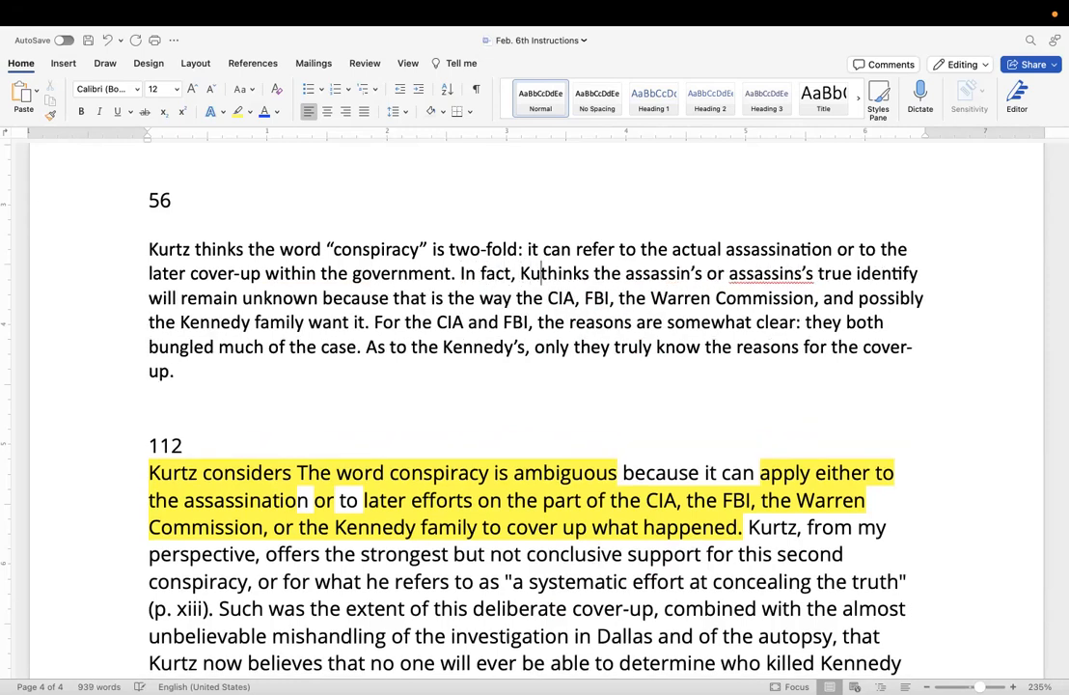
text(z)
Start the second sentence with "In fact, Kurtz is almost certain" and delete the leftover "thinks" before "the assassin's".
key(BackSpace)
text(tz is almost c)
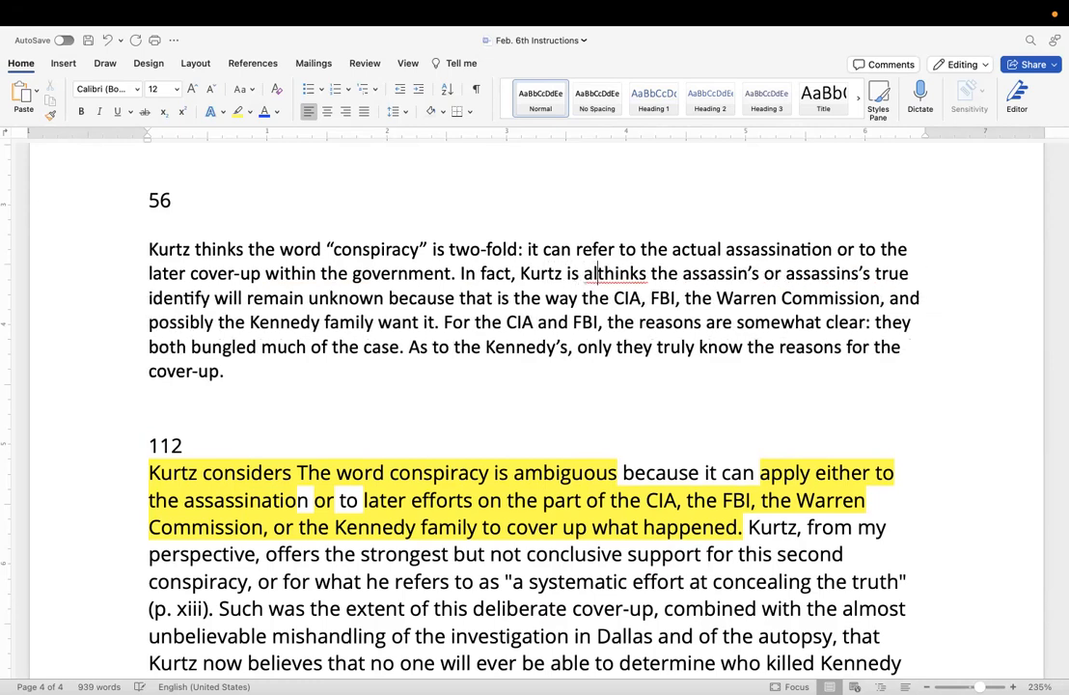
text(ertain)
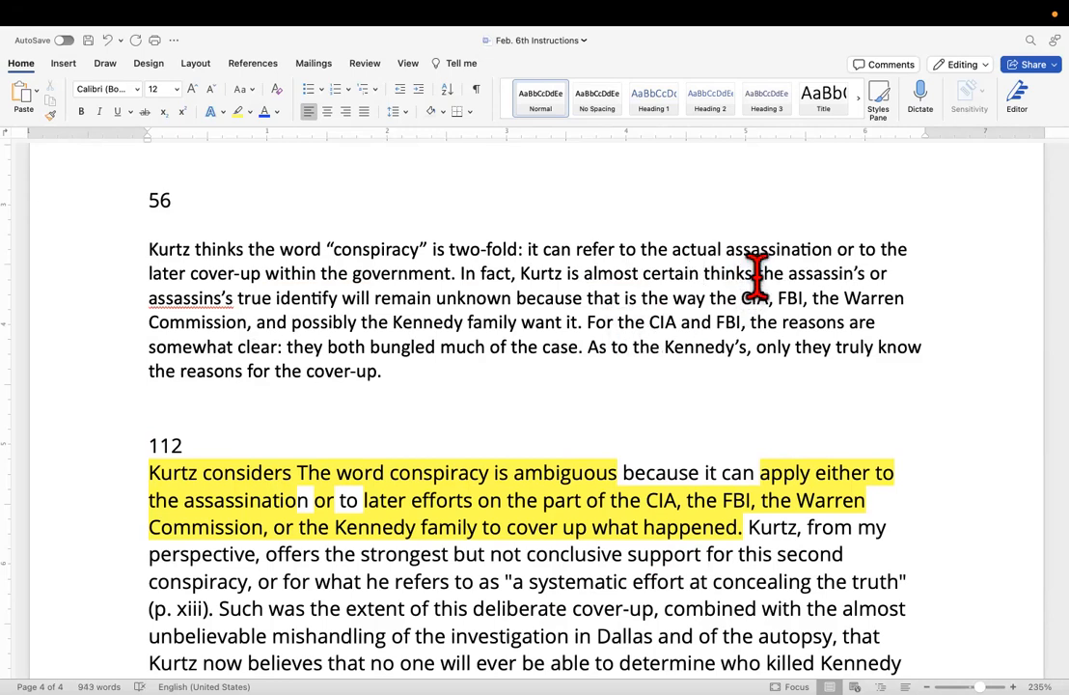
drag(751, 273, 705, 273)
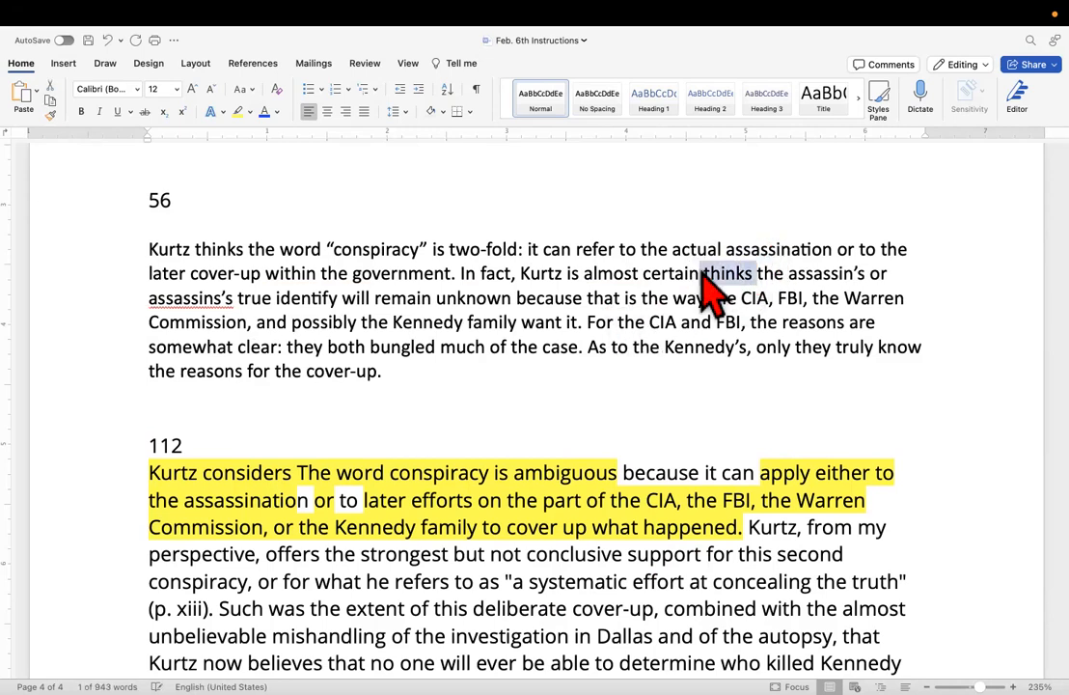
key(BackSpace)
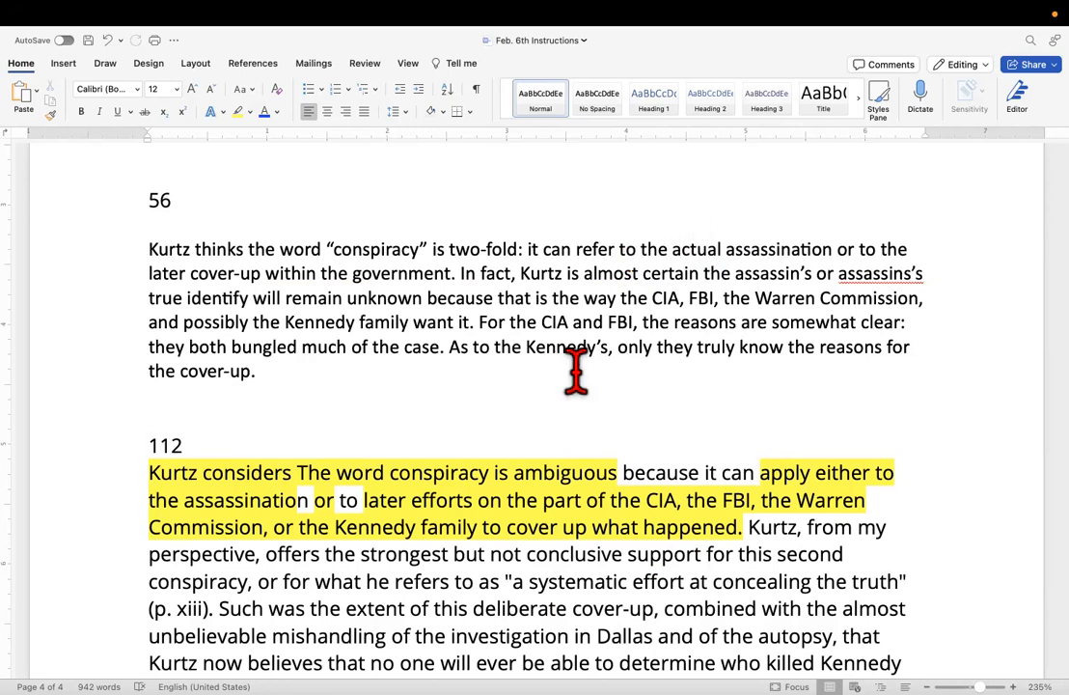
Replace "because that is the way" after "unknown" with a period and the sentence opening "According to him".
scroll(515, 365, down, 1)
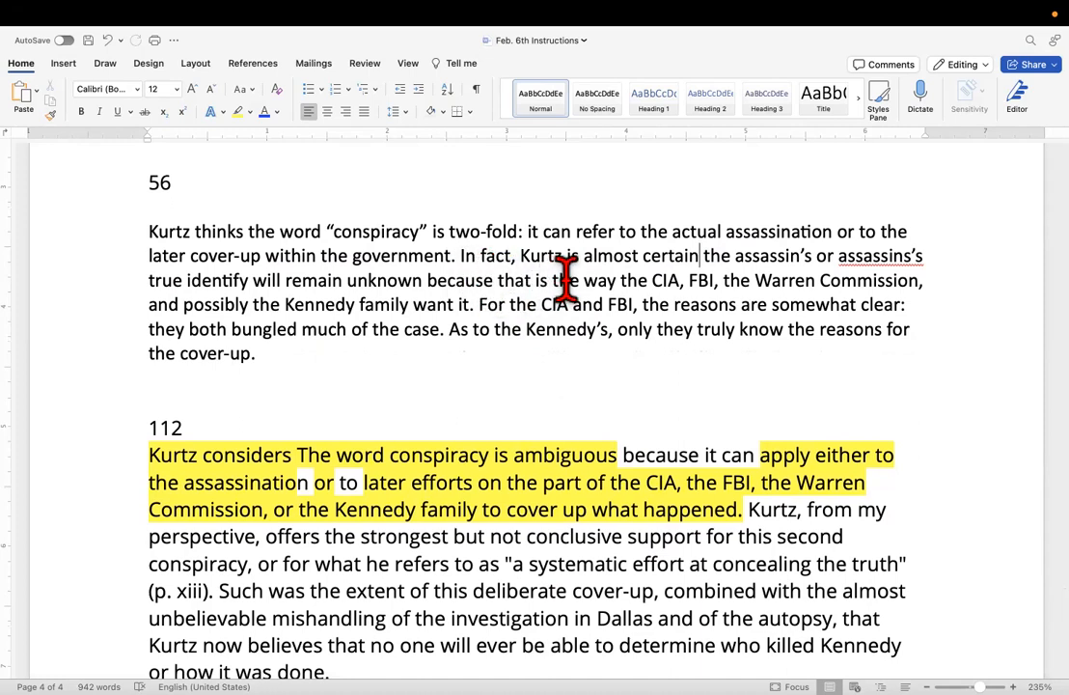
drag(623, 278, 438, 281)
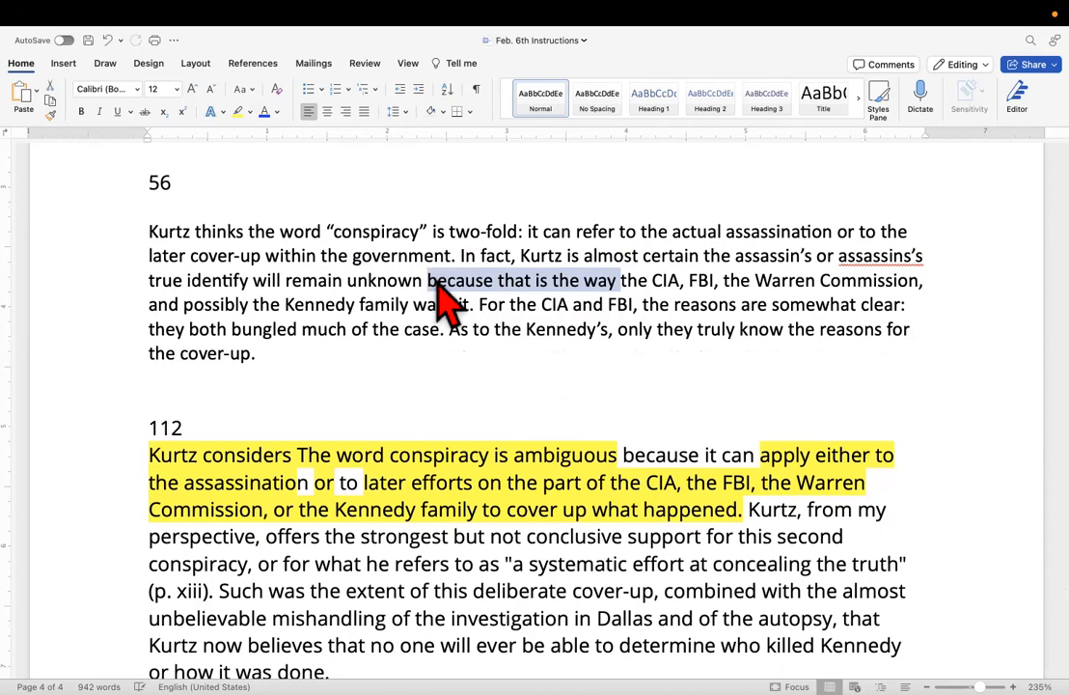
key(BackSpace)
text(. )
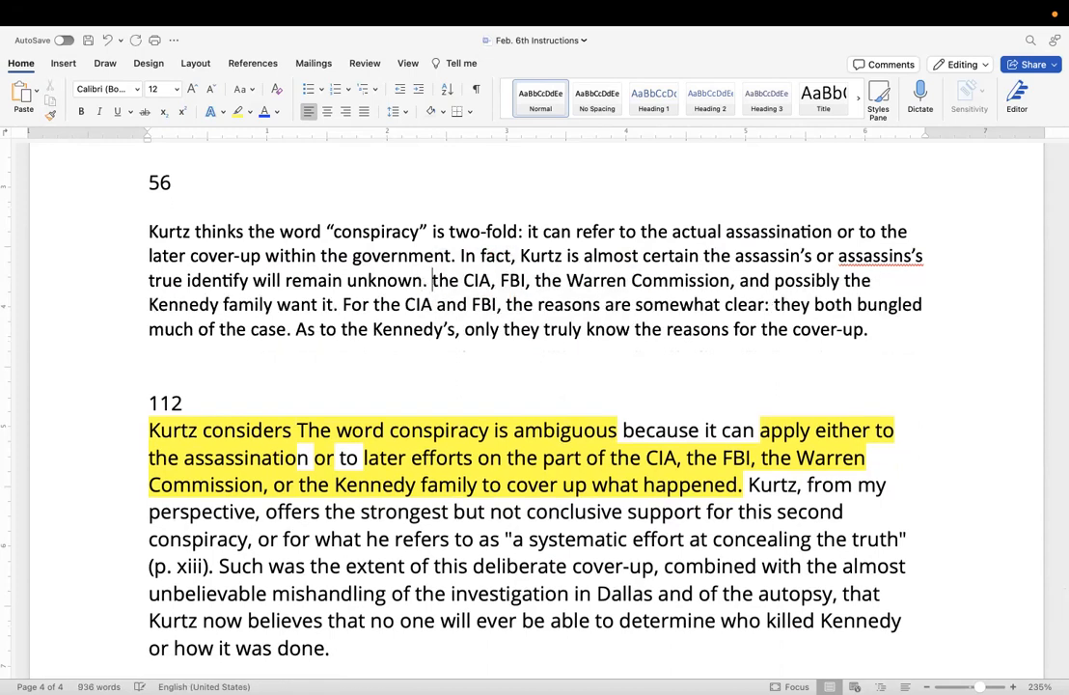
text(Acc)
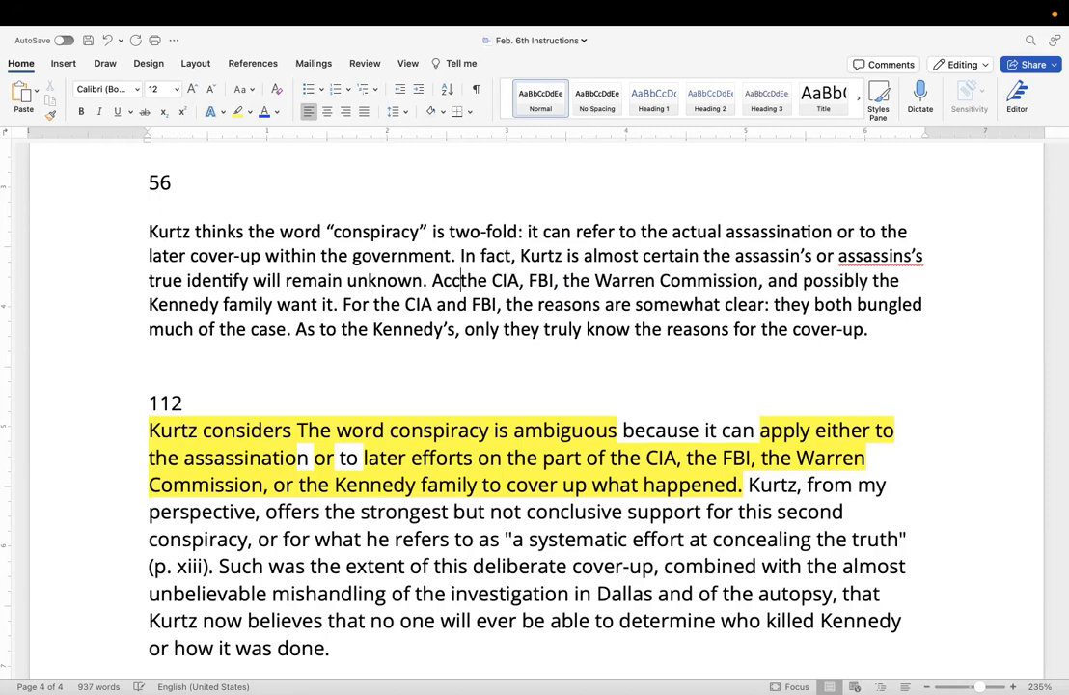
text(ording to )
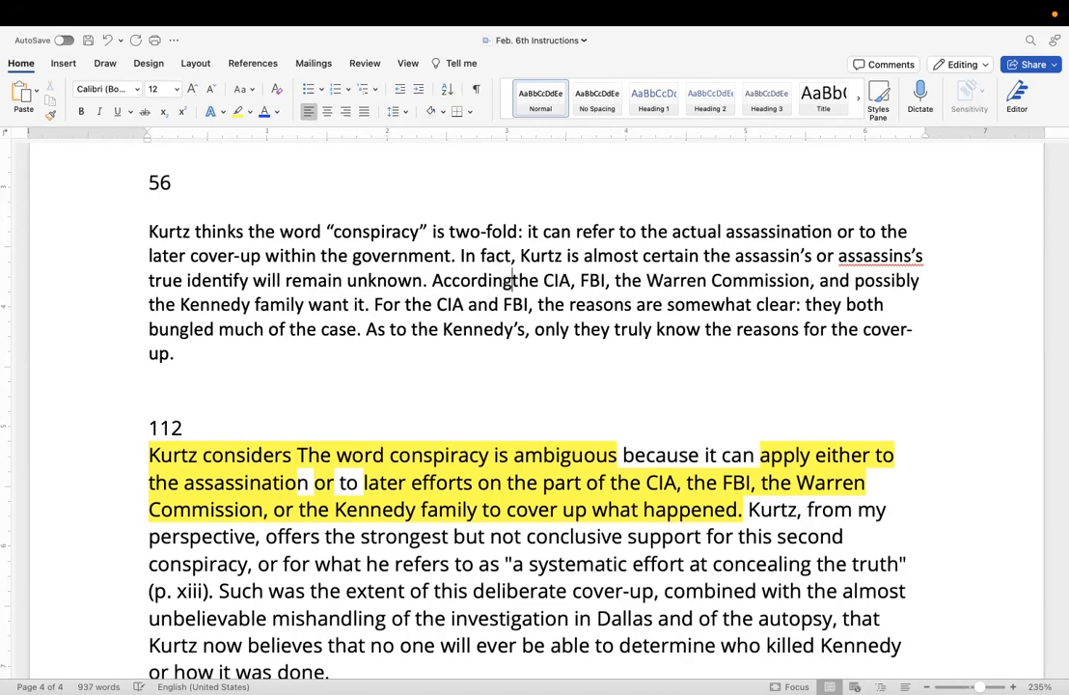
text(him)
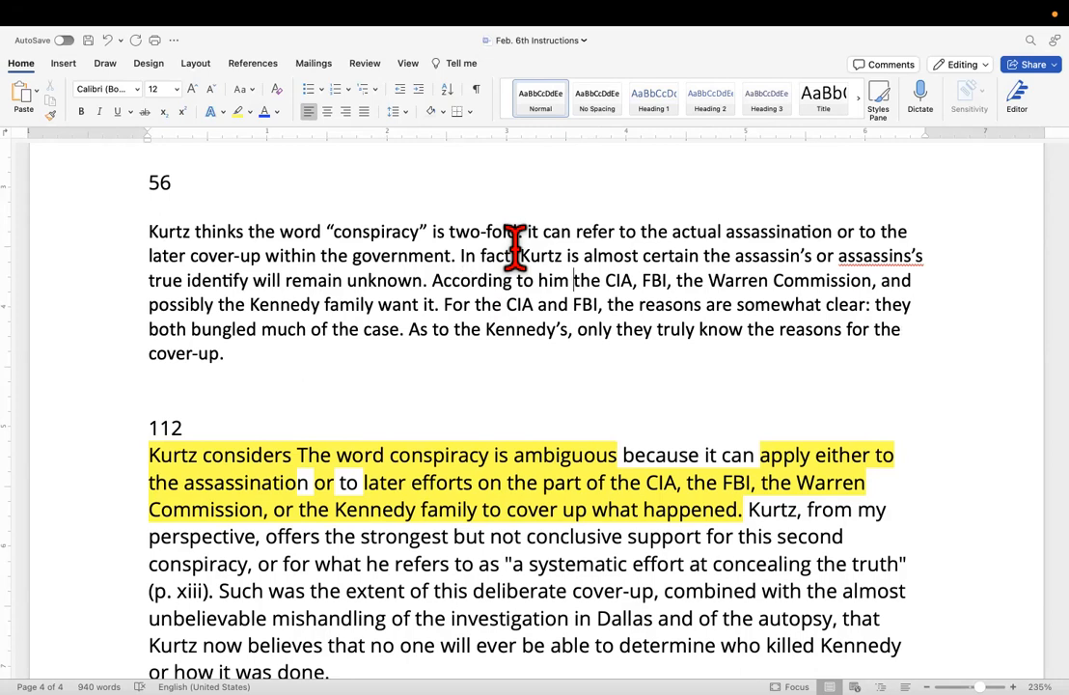
Add "the cover-up was devised by" between "According to him" and "the CIA, FBI".
text(the cove)
text(r)
text(-up )
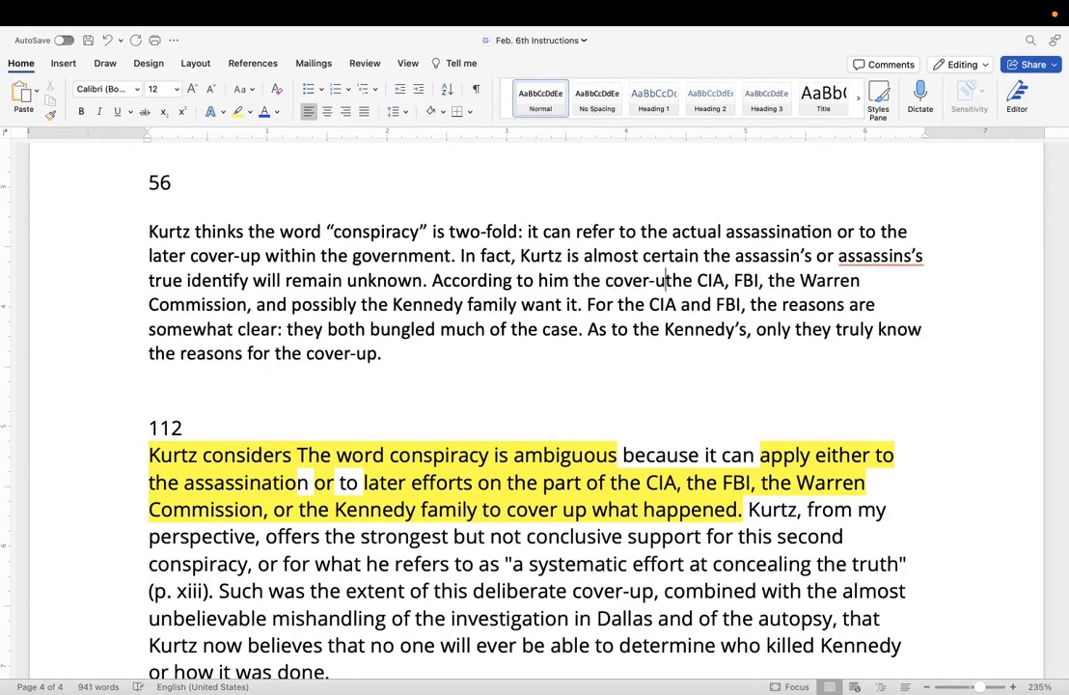
text(was dvi)
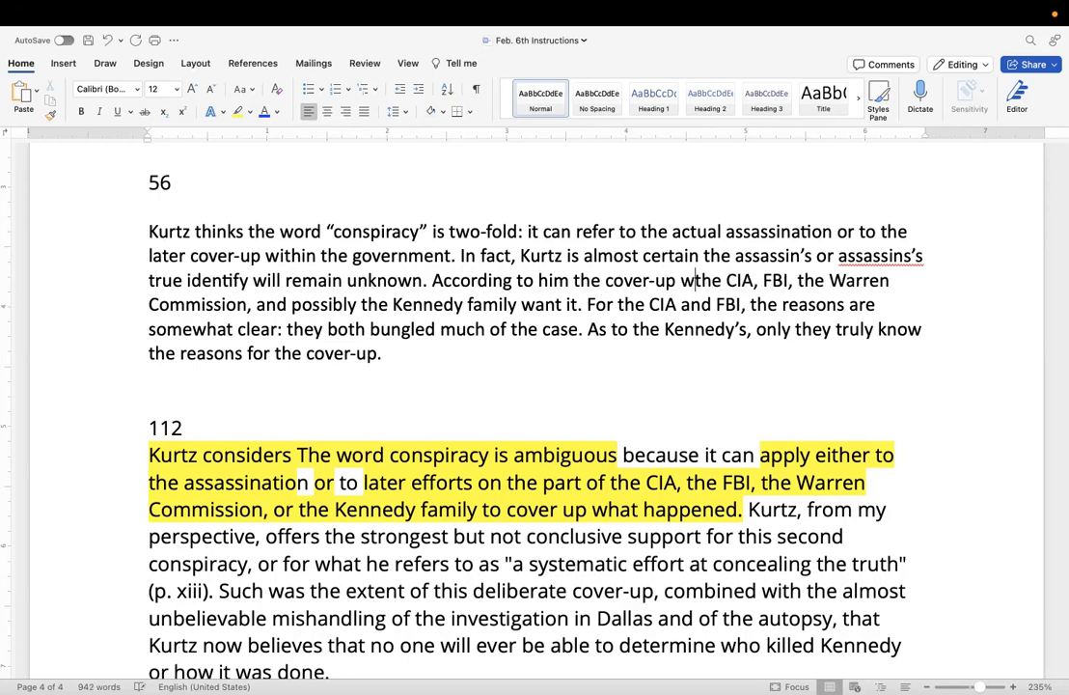
key(BackSpace)
key(BackSpace)
text(e)
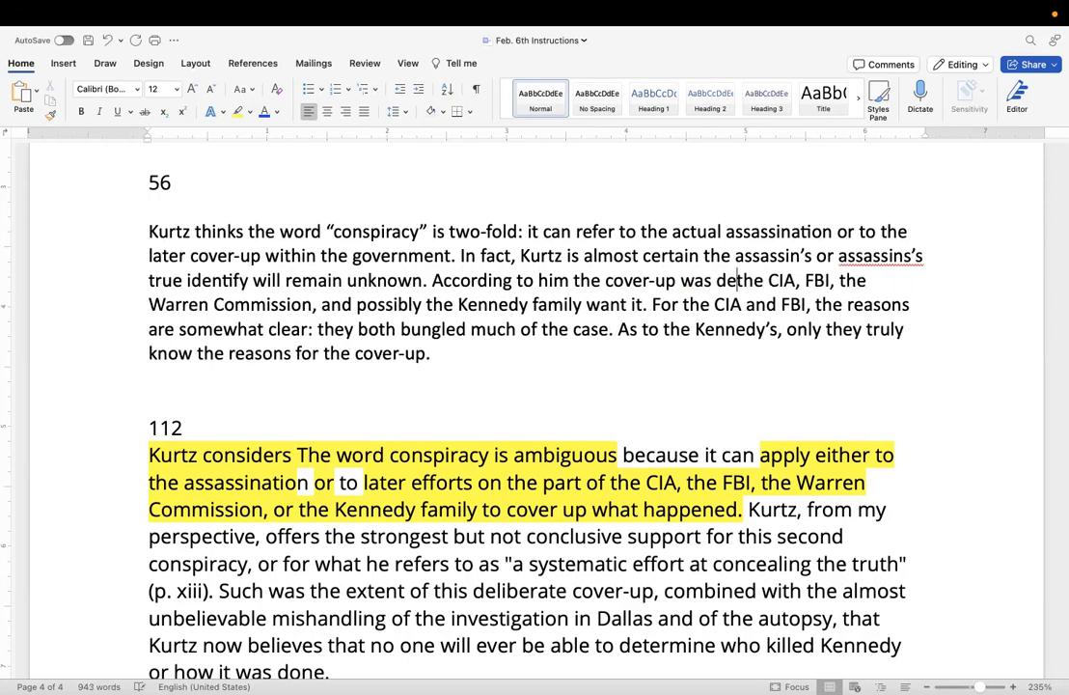
text(vised by)
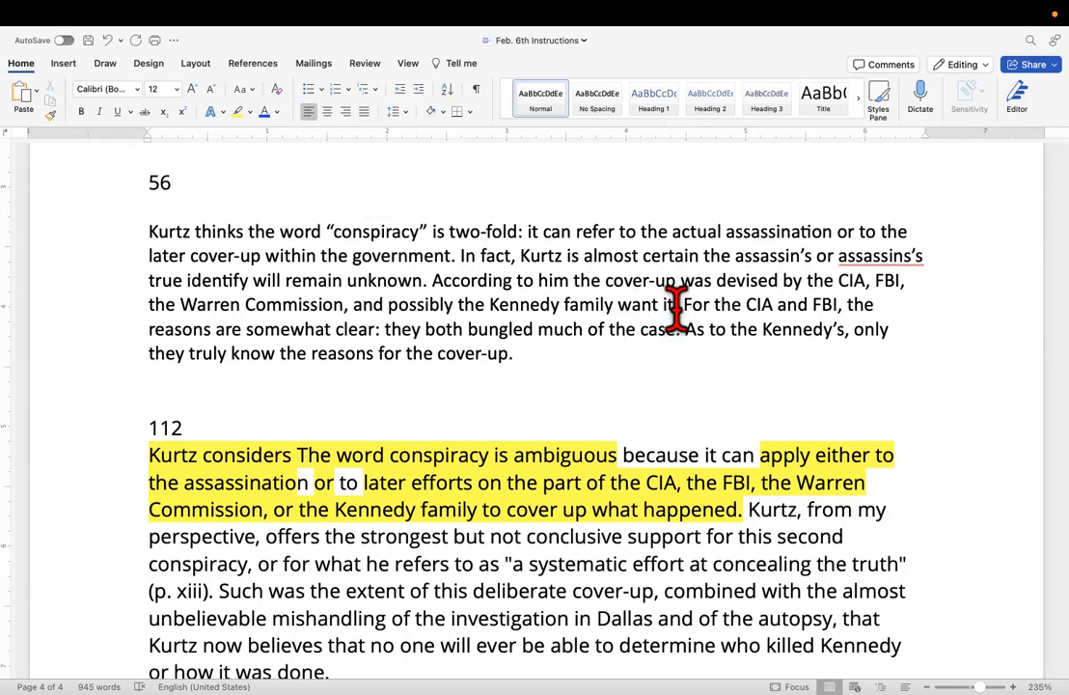
Delete "want it" after "possibly the Kennedy family" and end the sentence with a period.
drag(680, 305, 639, 304)
key(BackSpace)
key(BackSpace)
text(.)
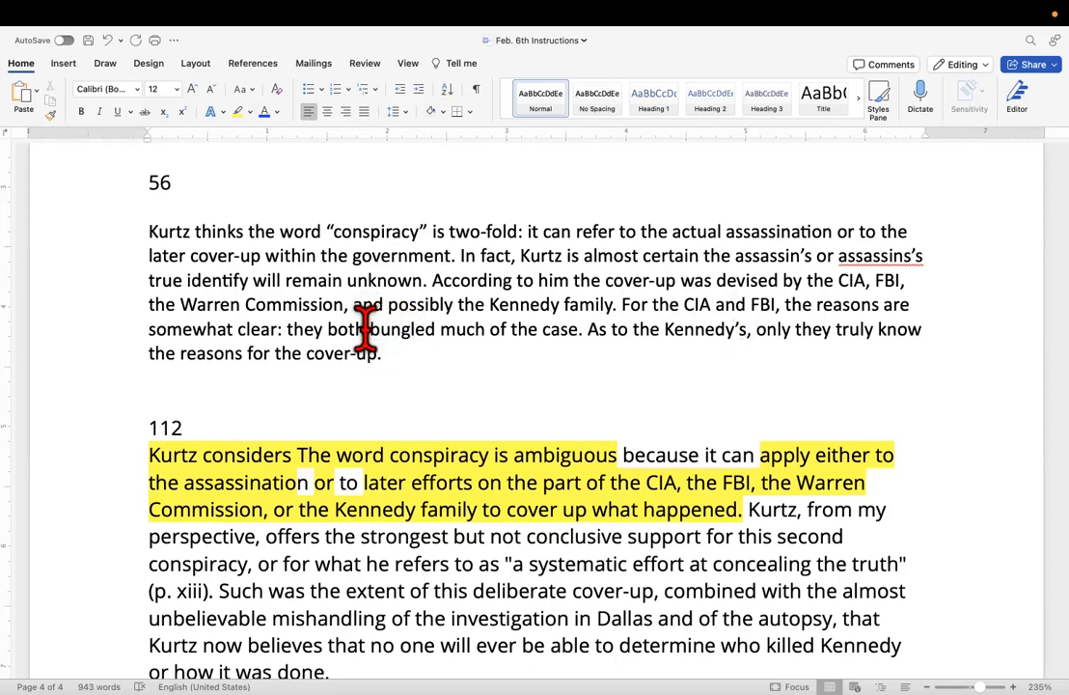
Remove the apostrophe from "Kennedy's" in the paraphrase's last sentence and insert 's after the comma that follows it.
click(744, 329)
key(BackSpace)
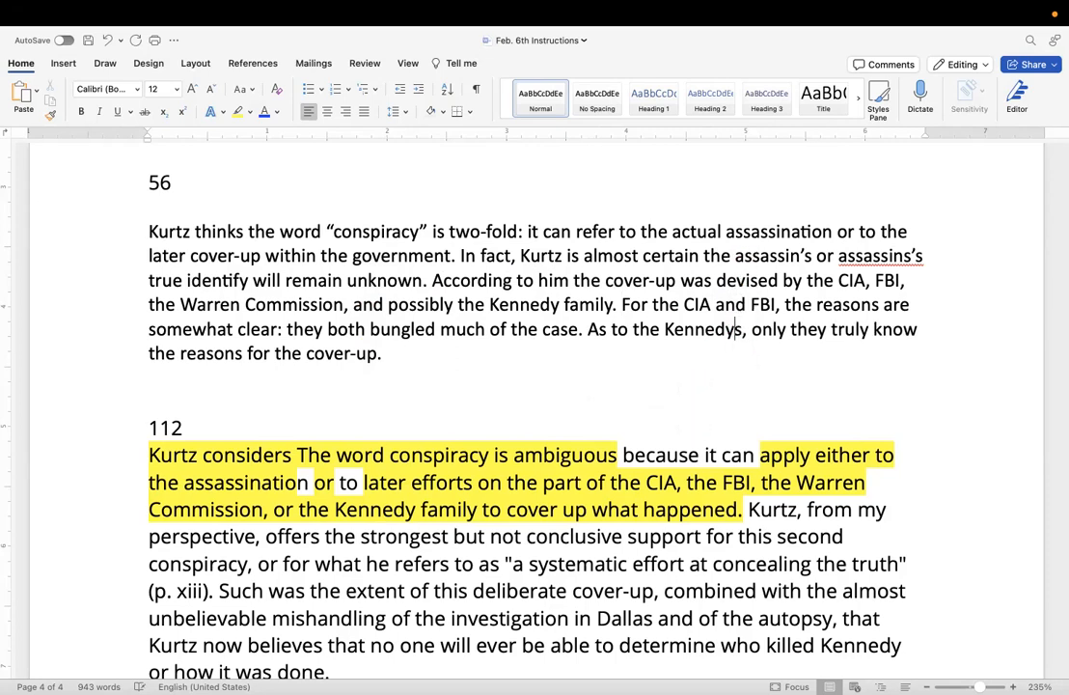
click(744, 324)
text('s)
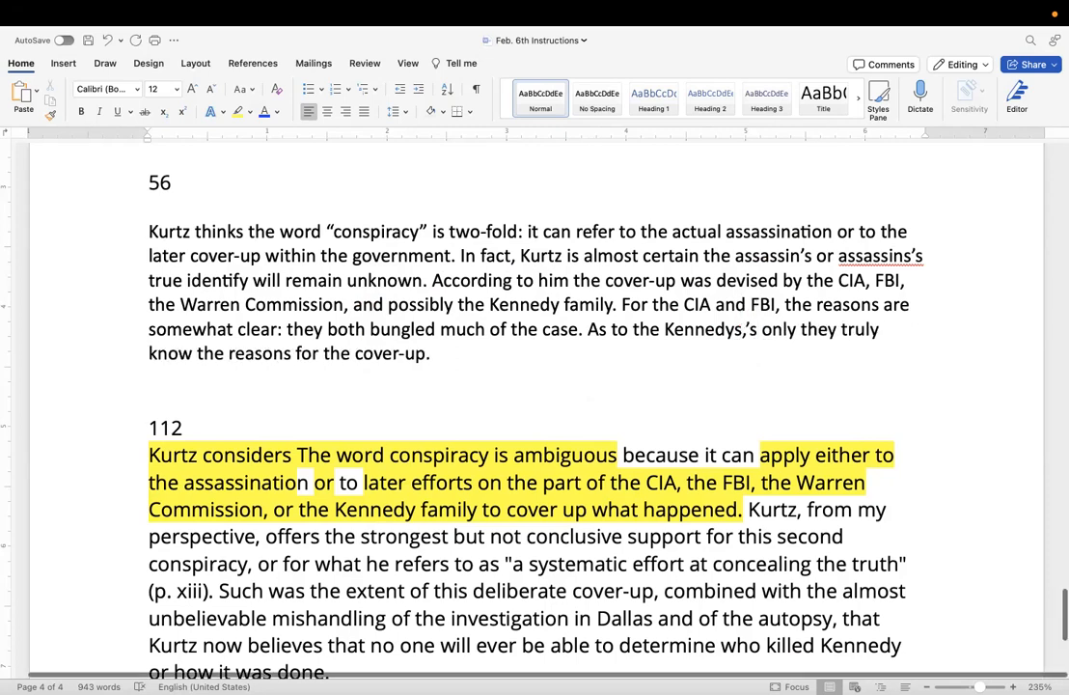
scroll(579, 323, down, 1)
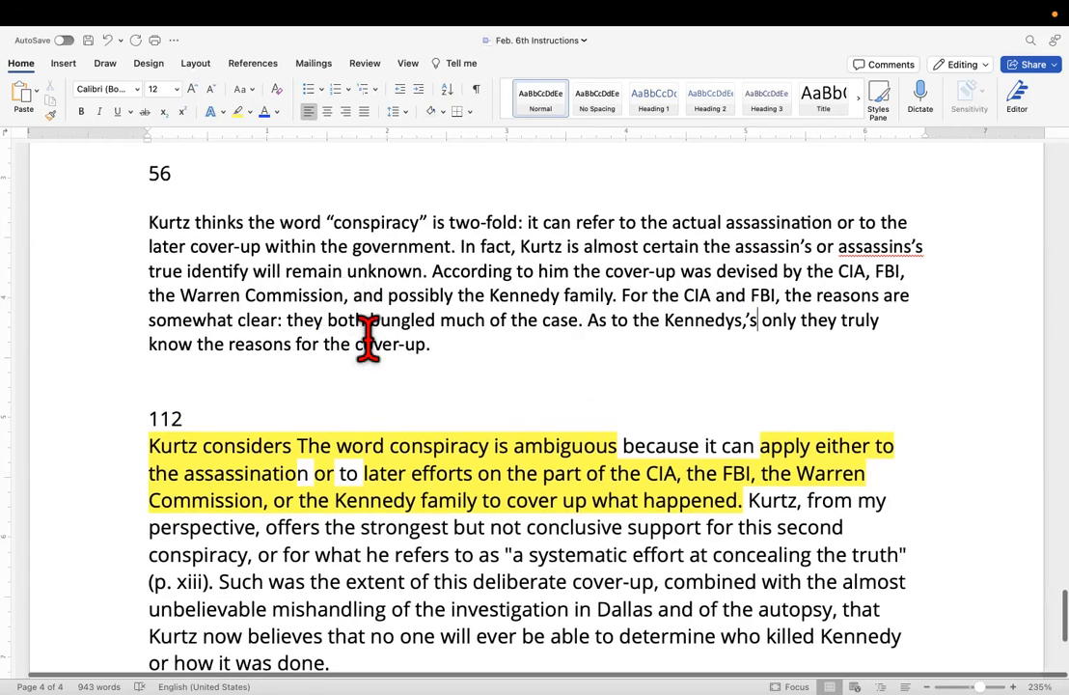
Replace "for the cover-up" at the paraphrase's end with "why they wanted the circumstances surround the assassination to remain secret.".
drag(436, 349, 298, 349)
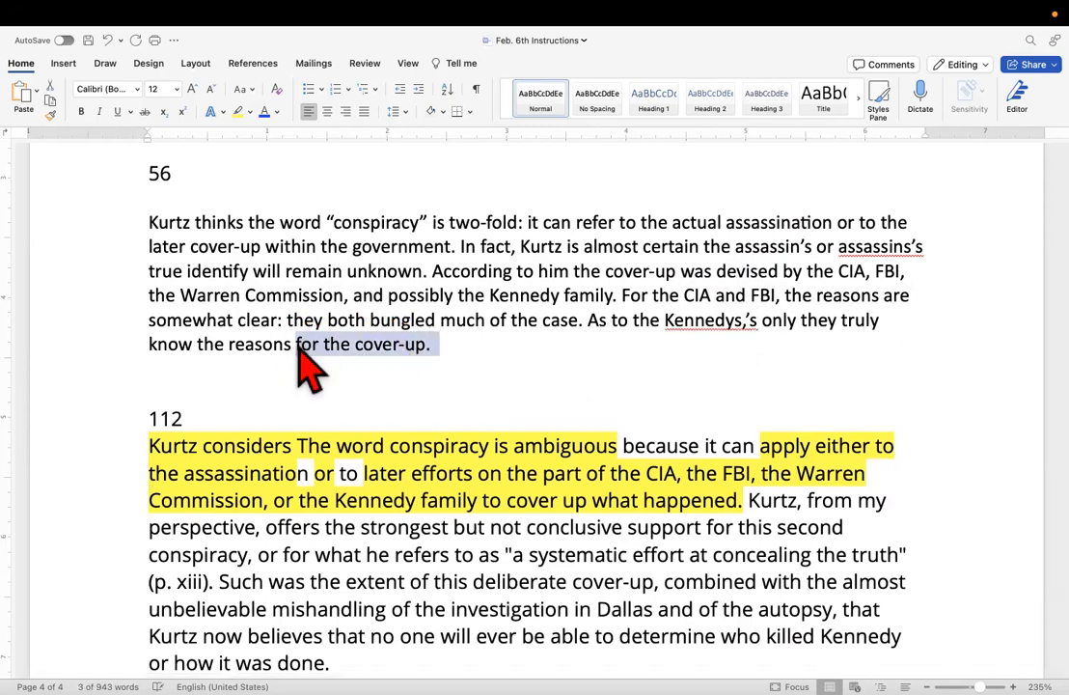
key(BackSpace)
text(why)
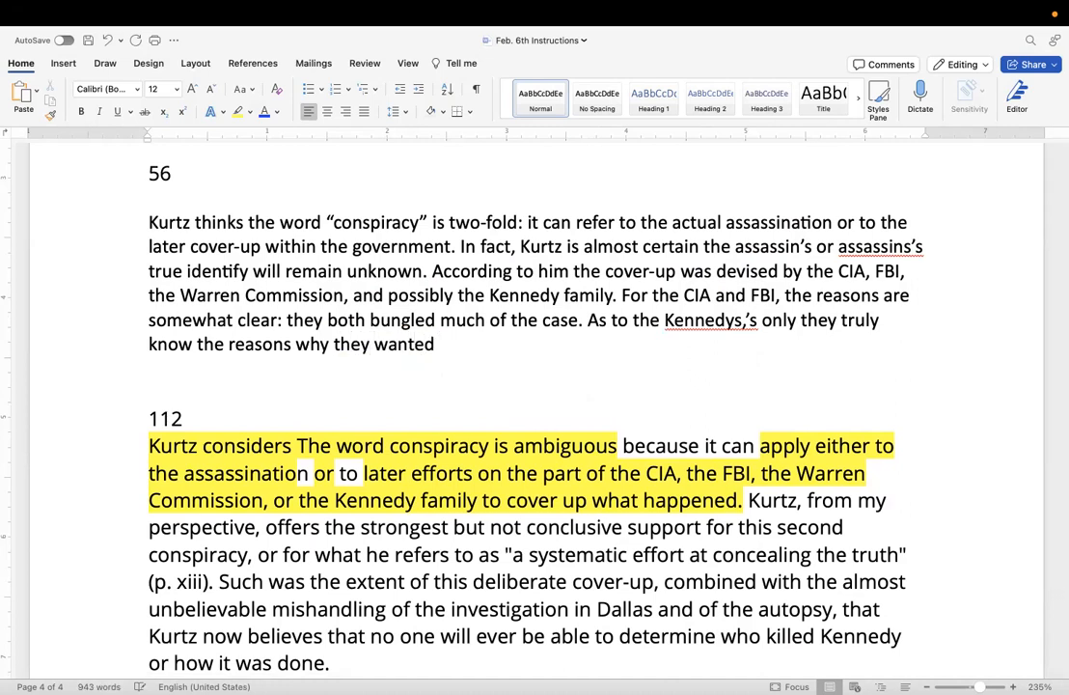
text(K)
text(he circumstances surround the a)
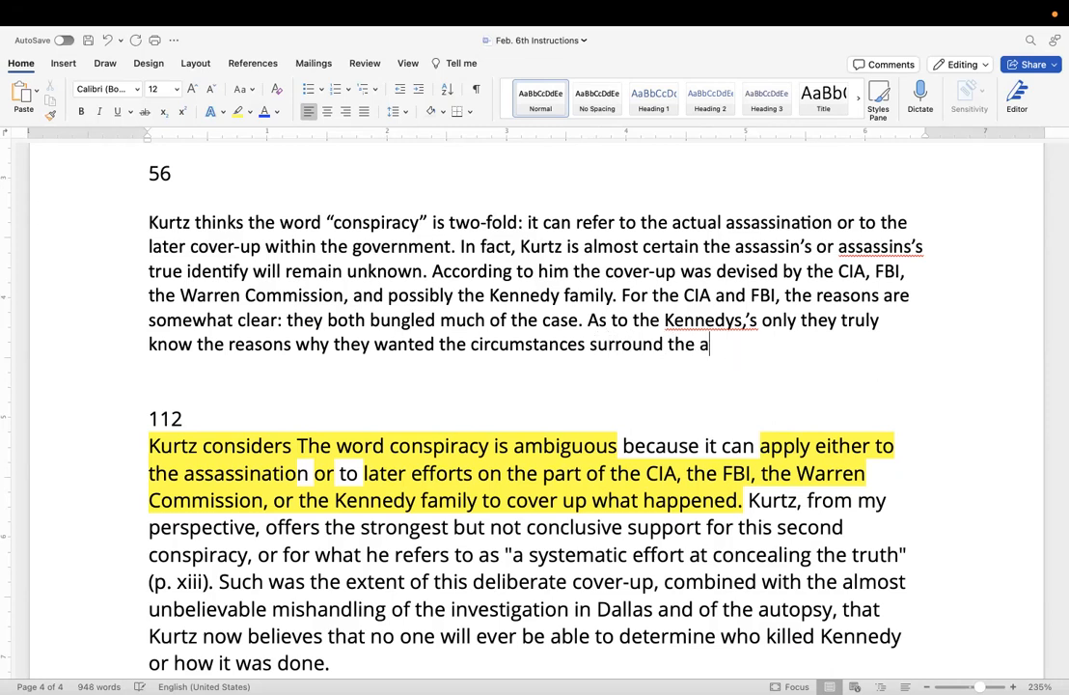
text(ssassination to remain sec)
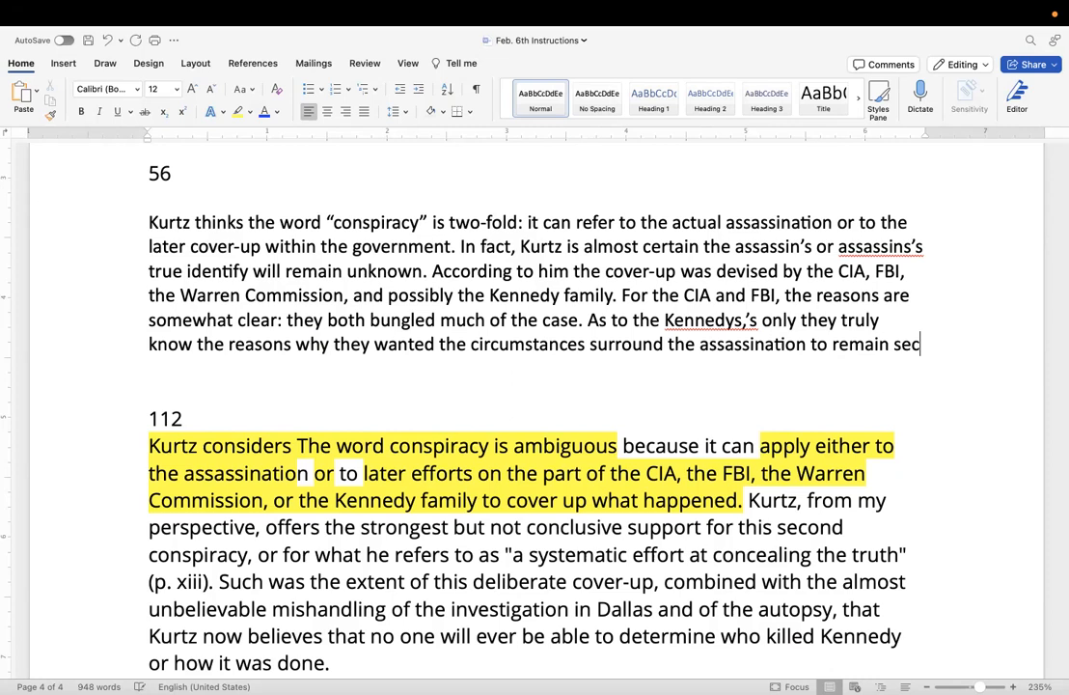
text(ret.)
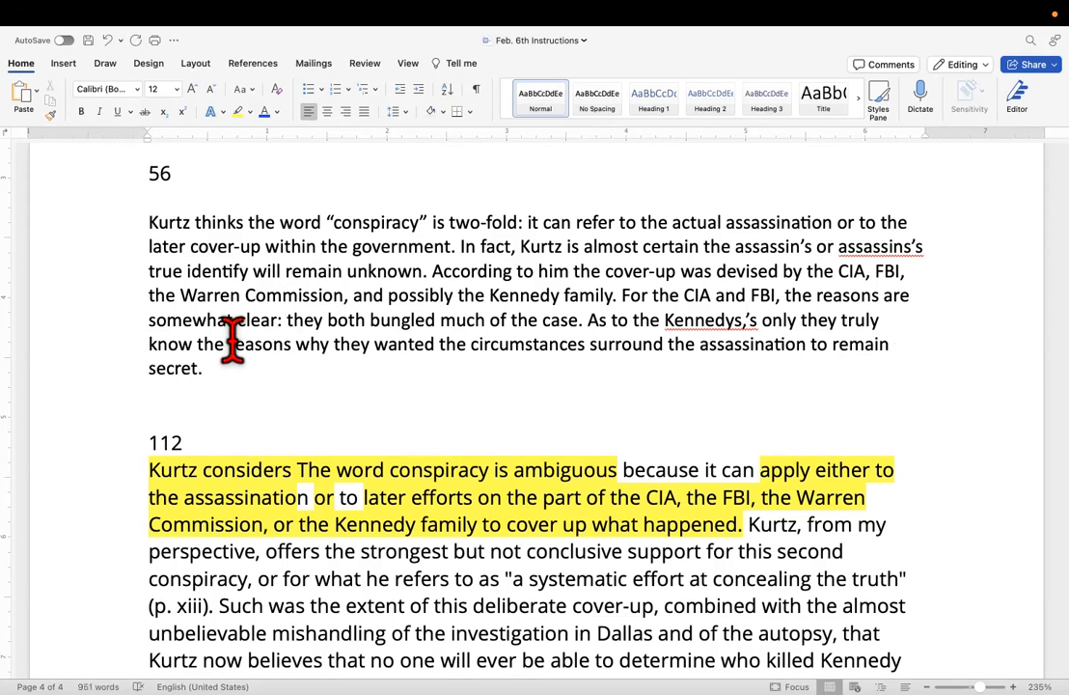
Move the paraphrase's opening sentence about the two-fold word "conspiracy" to the end of the paragraph.
scroll(198, 299, up, 1)
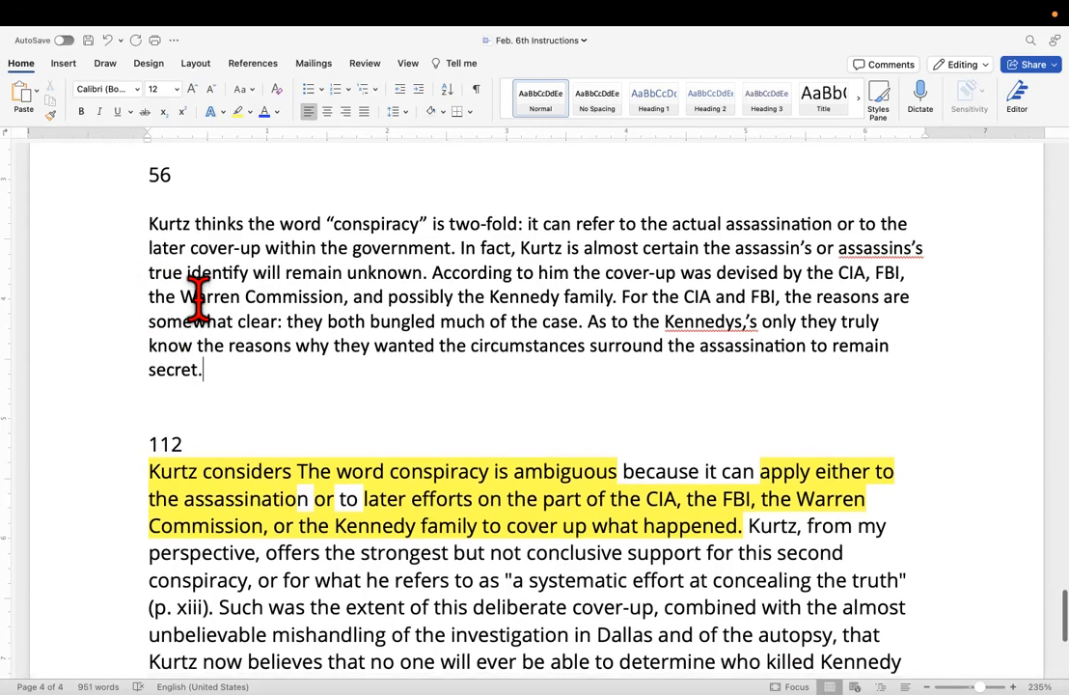
scroll(339, 261, down, 1)
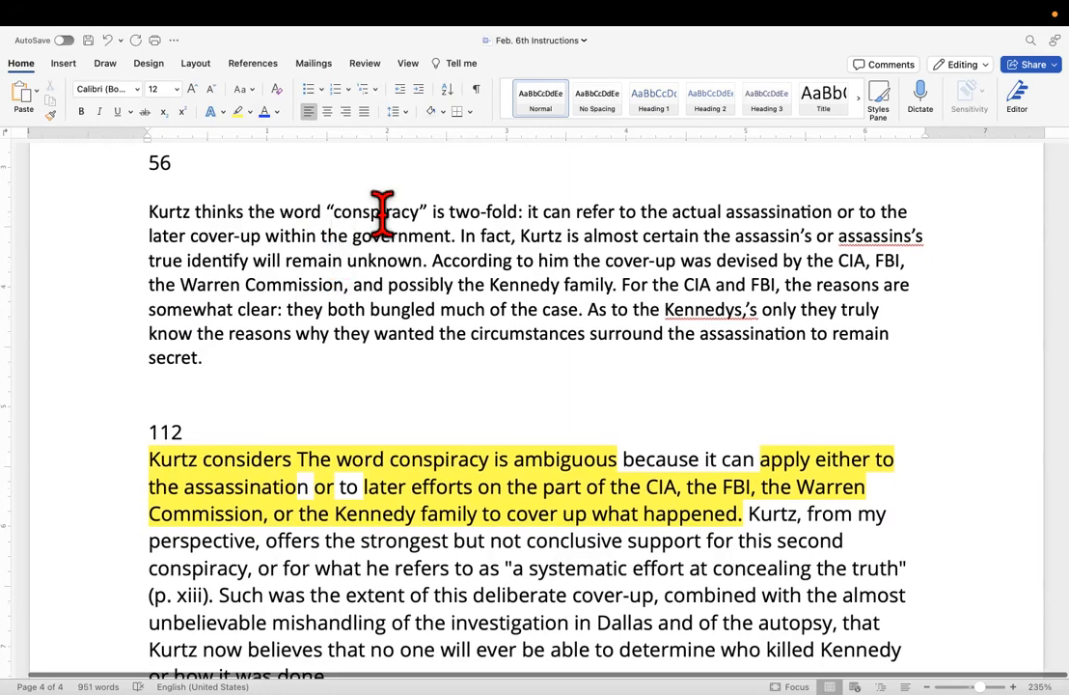
drag(455, 236, 143, 202)
right_click(217, 228)
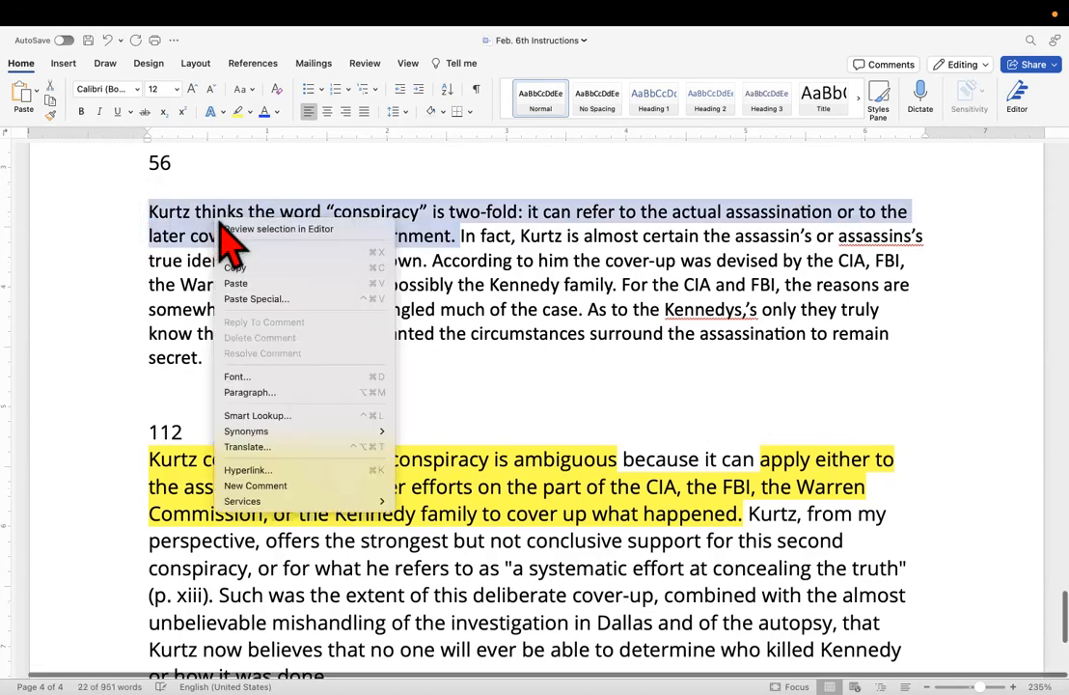
click(260, 255)
click(739, 310)
right_click(740, 310)
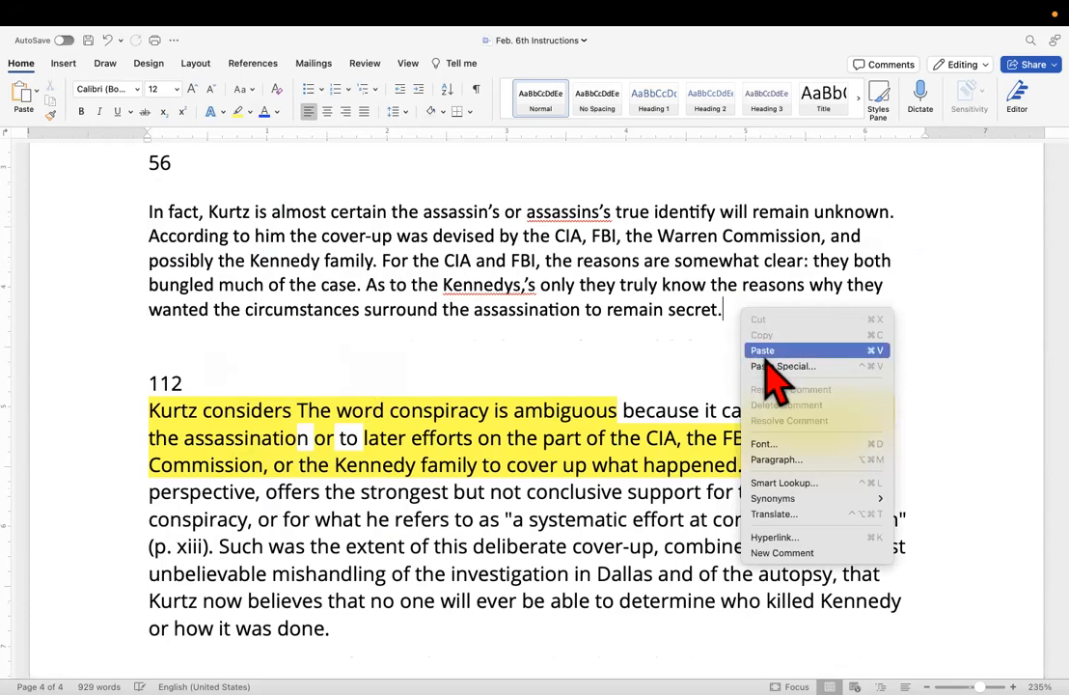
click(762, 352)
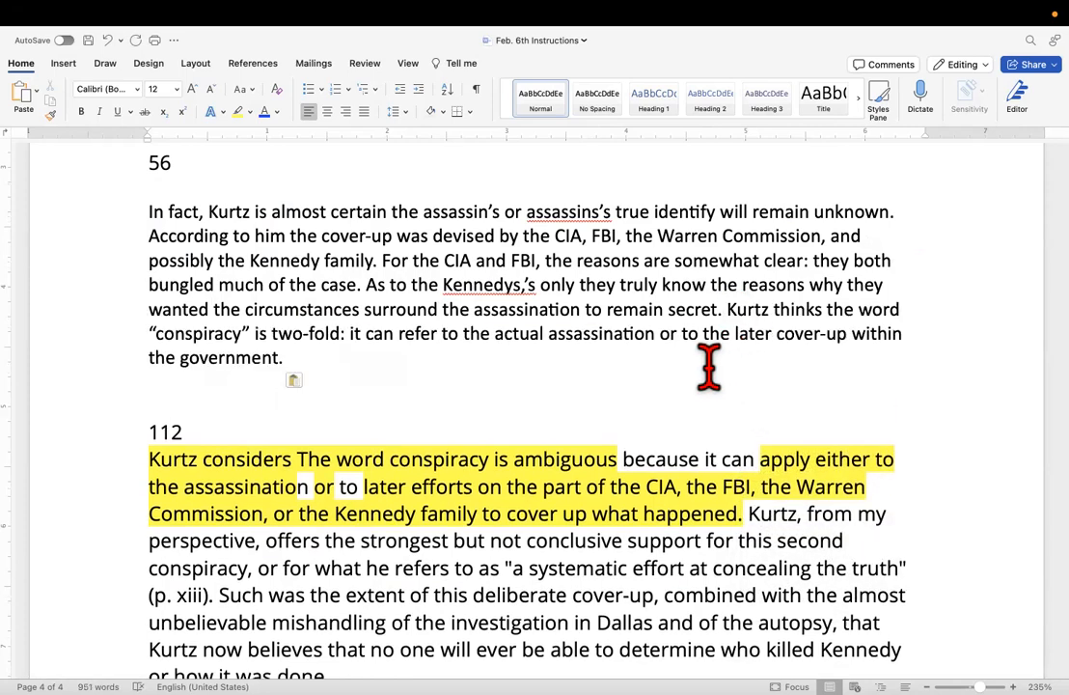
Delete "In fact," from the start of the paraphrase and insert a comma after "According to him".
scroll(707, 365, up, 1)
scroll(709, 366, up, 2)
scroll(709, 364, down, 3)
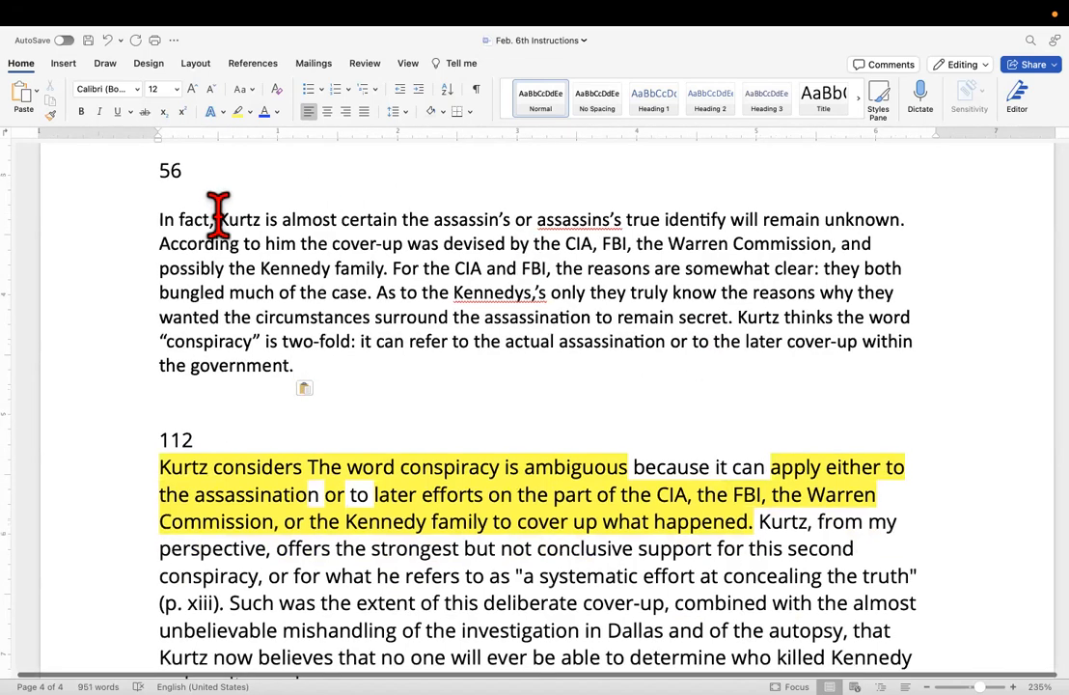
drag(218, 219, 126, 231)
key(BackSpace)
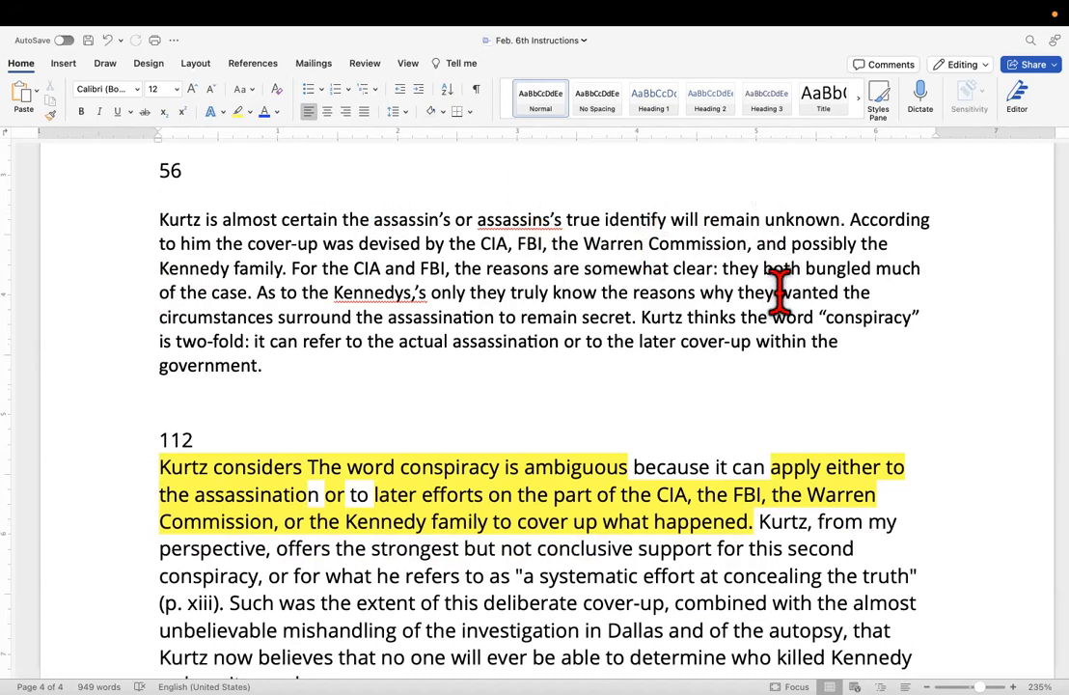
click(213, 243)
text(,)
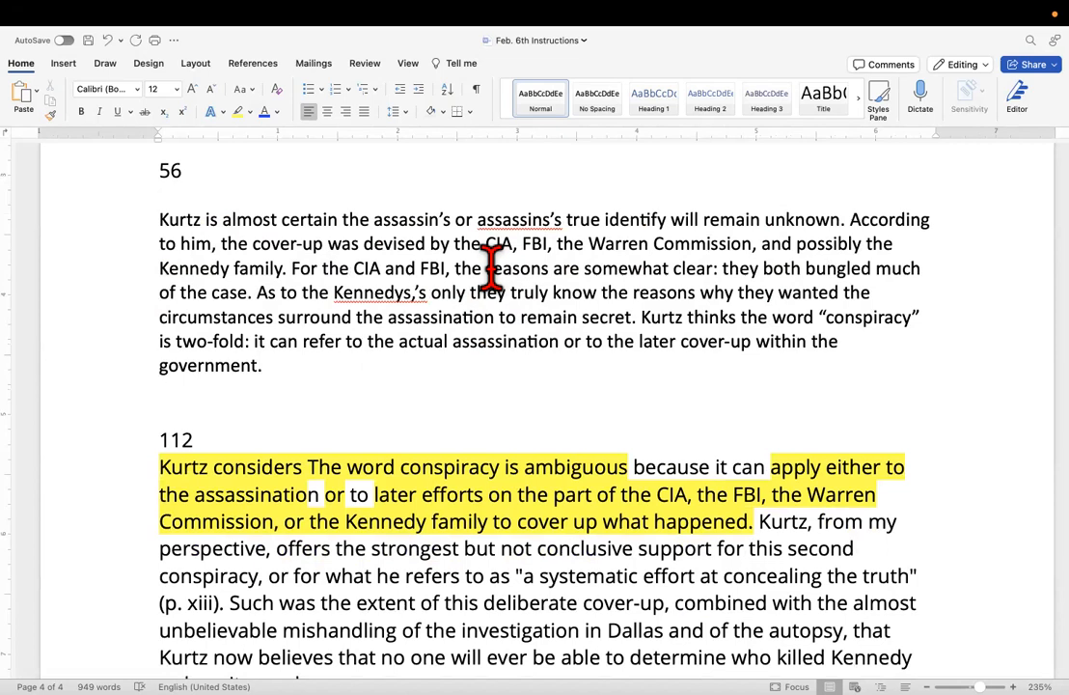
Change "For the CIA and FBI," in the paraphrase to "For the CIA, FBI, and the Warren Commission,".
double_click(390, 268)
key(BackSpace)
text(,)
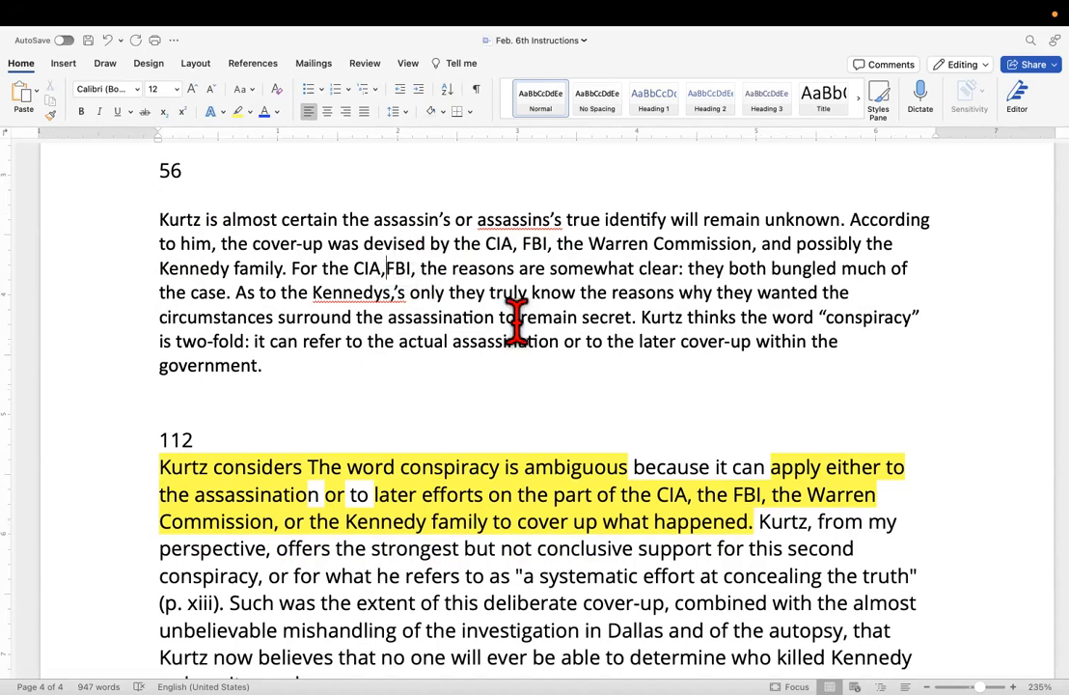
click(425, 268)
text(and )
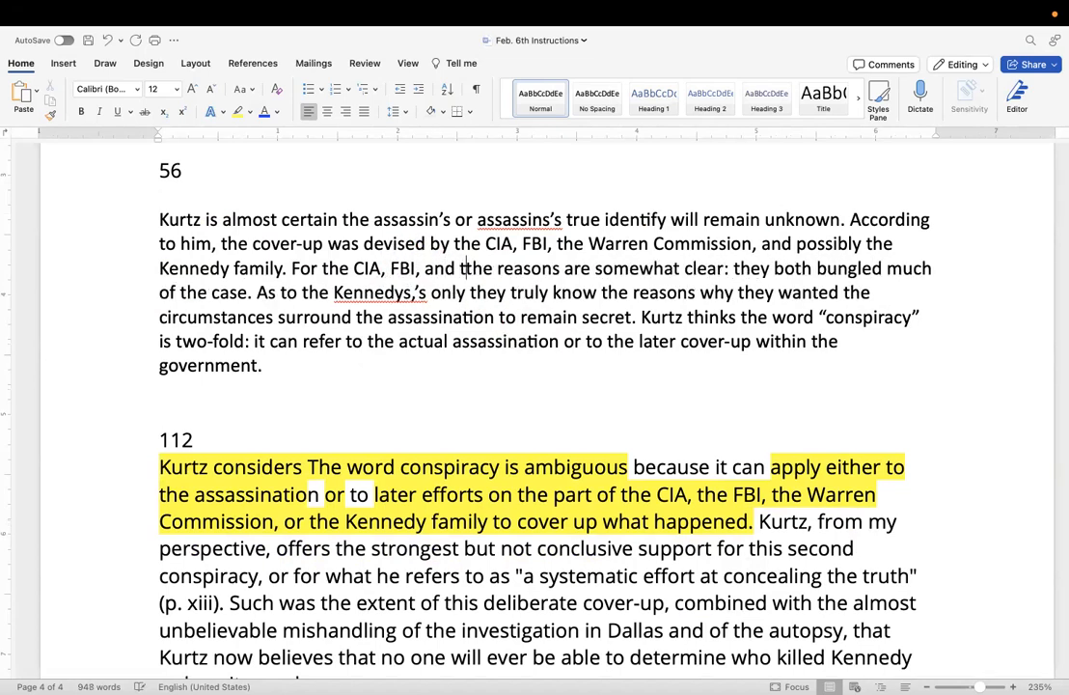
text(the Warrem,)
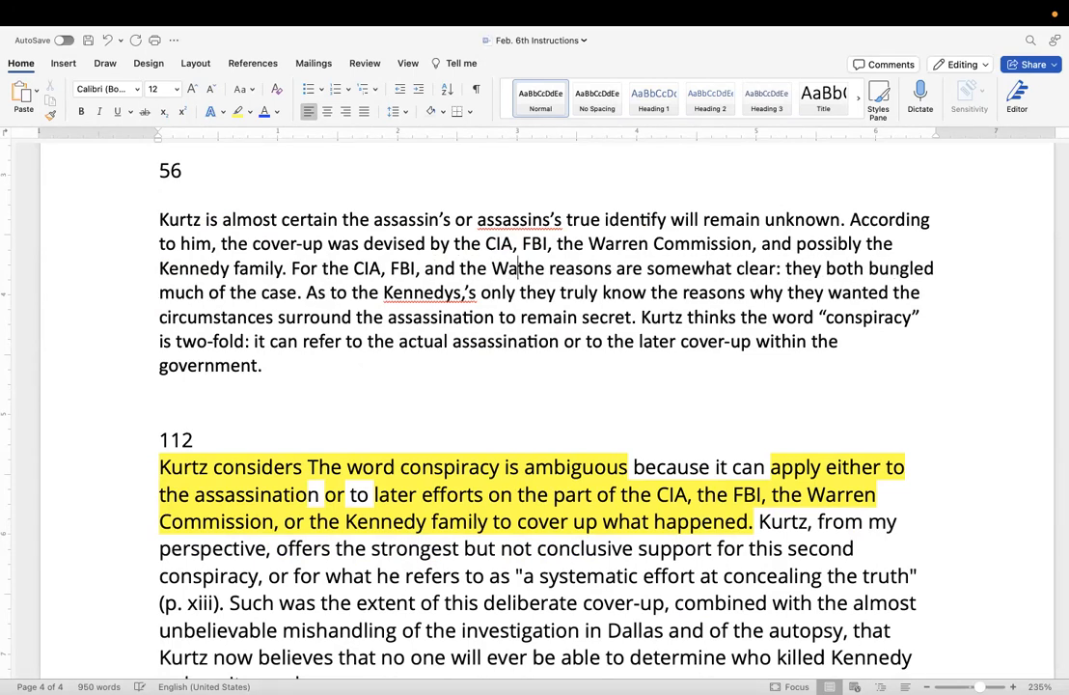
key(BackSpace)
key(BackSpace)
text(n Com)
text(mission)
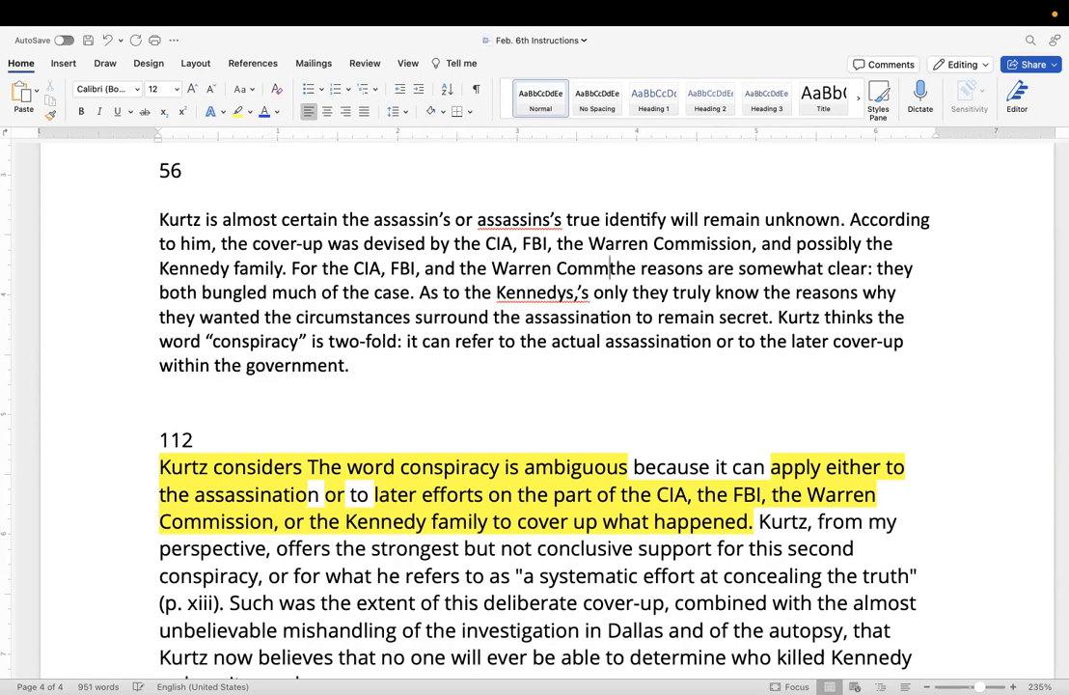
text(,)
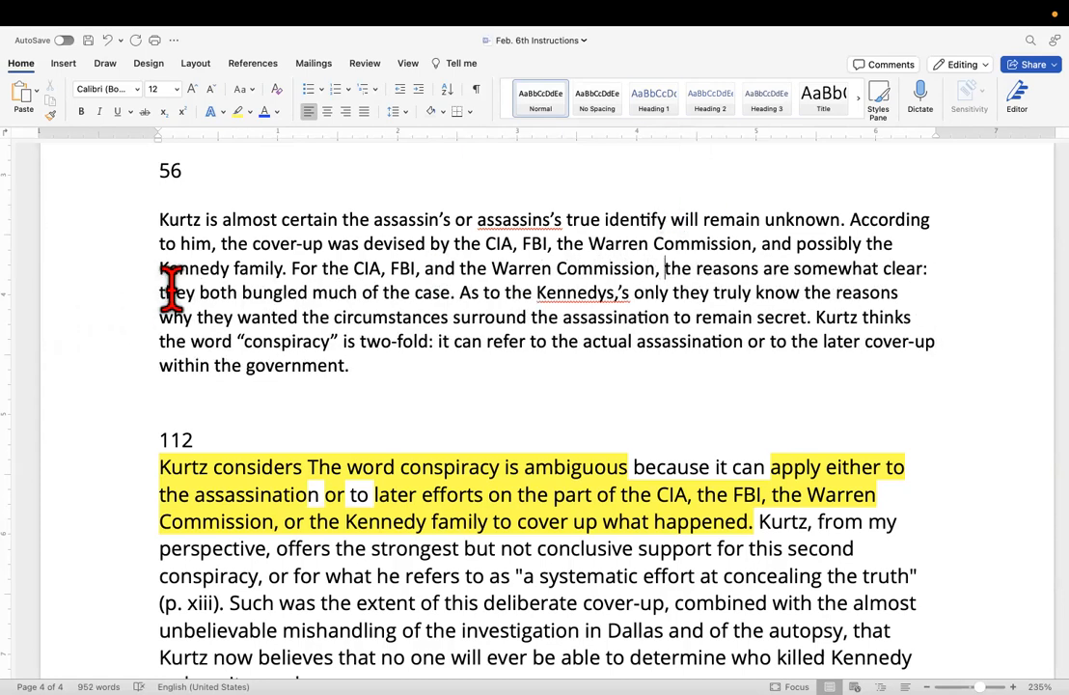
Replace "they" before "both bungled much of the case" with "the CIA and FBI".
drag(193, 292, 142, 292)
text(the )
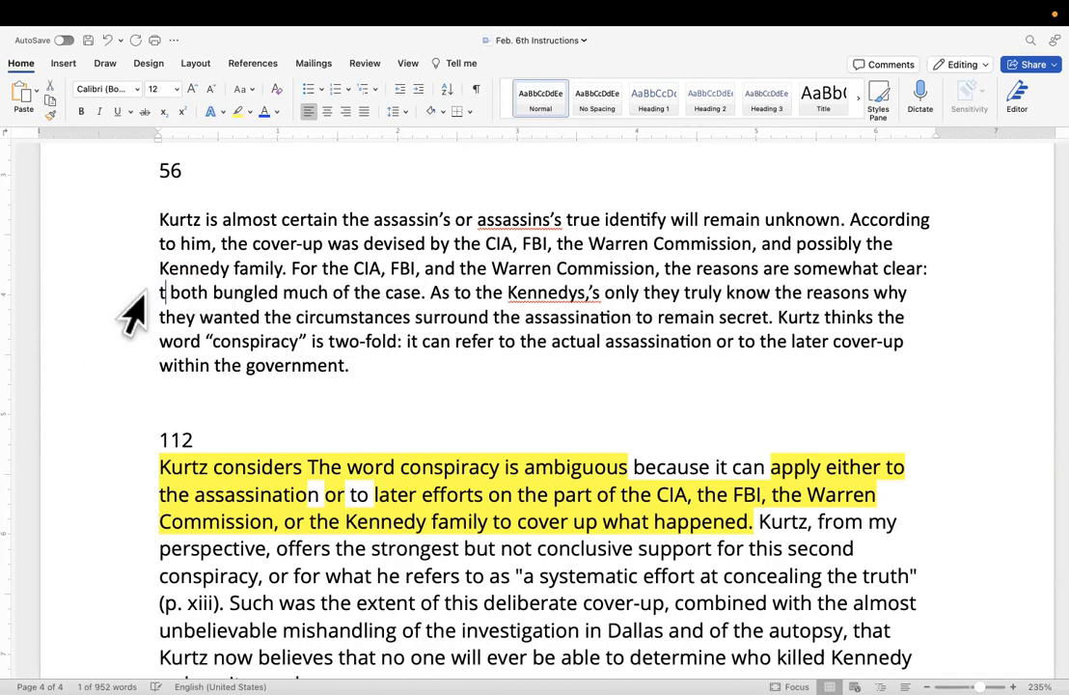
text(FBI a)
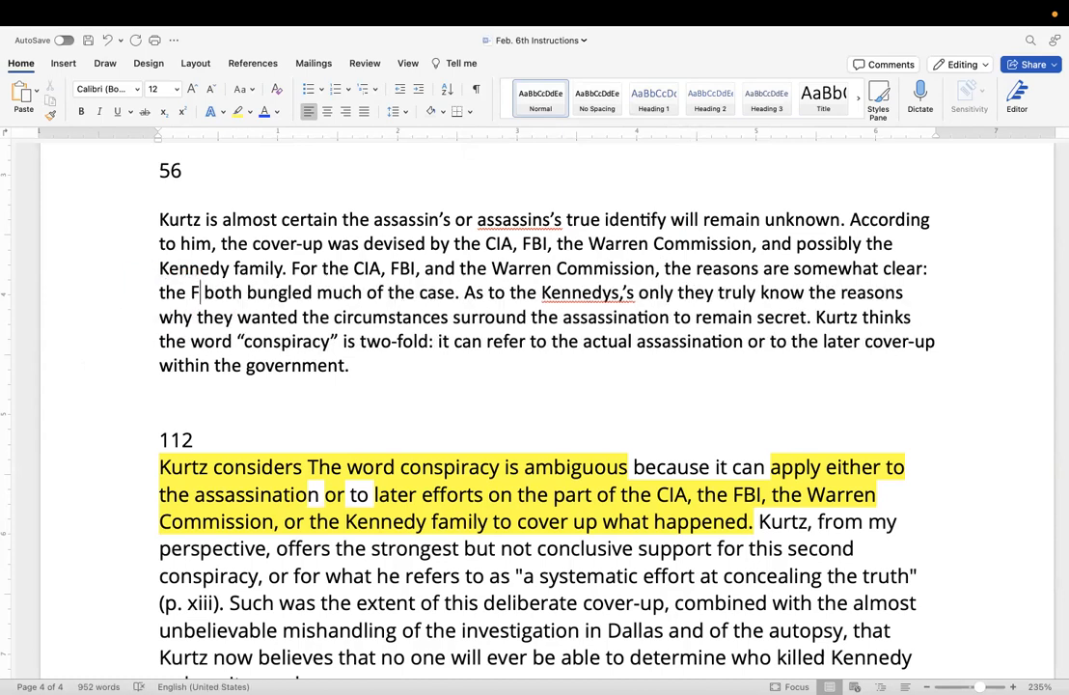
text(nd)
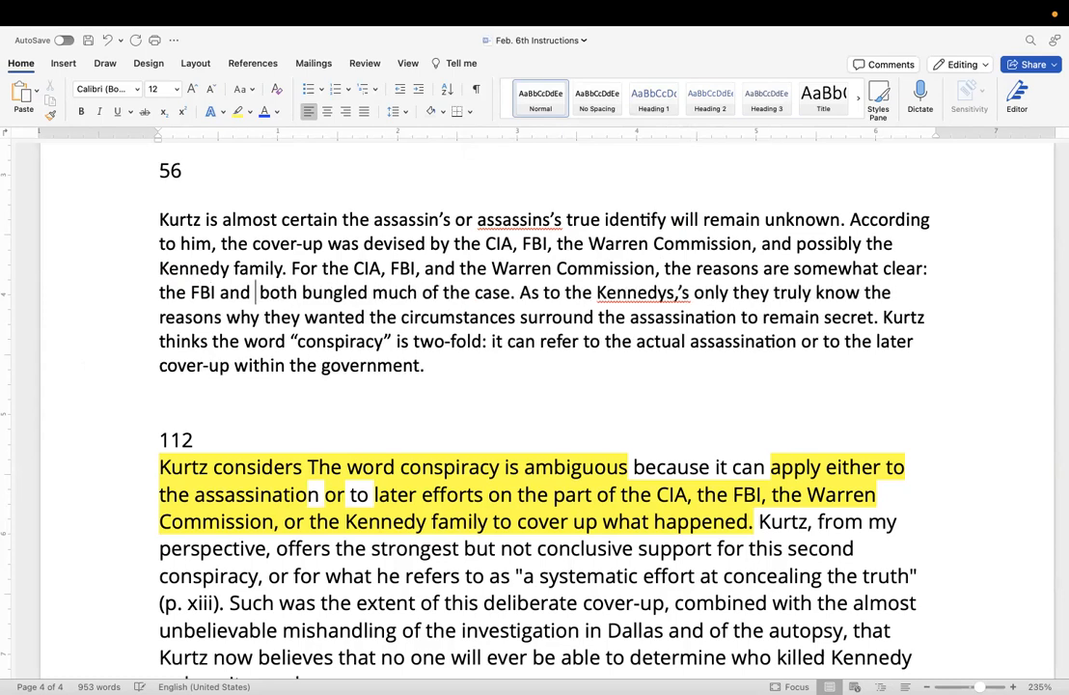
key(BackSpace)
key(BackSpace)
key(BackSpace)
key(BackSpace)
key(BackSpace)
key(BackSpace)
key(BackSpace)
key(BackSpace)
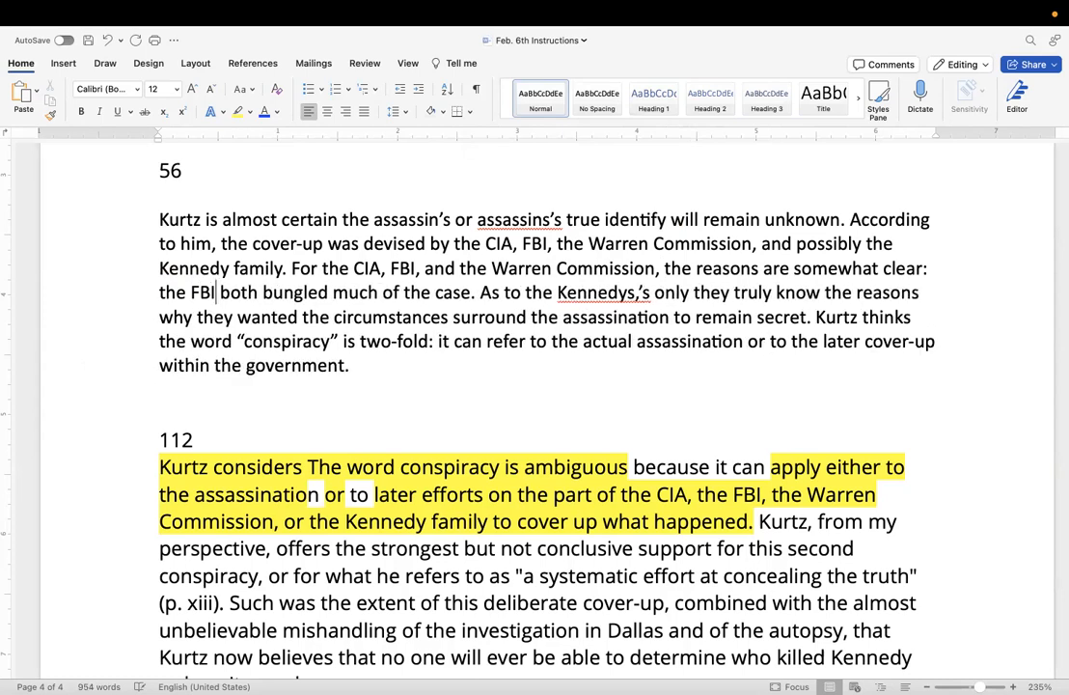
text(CIA and )
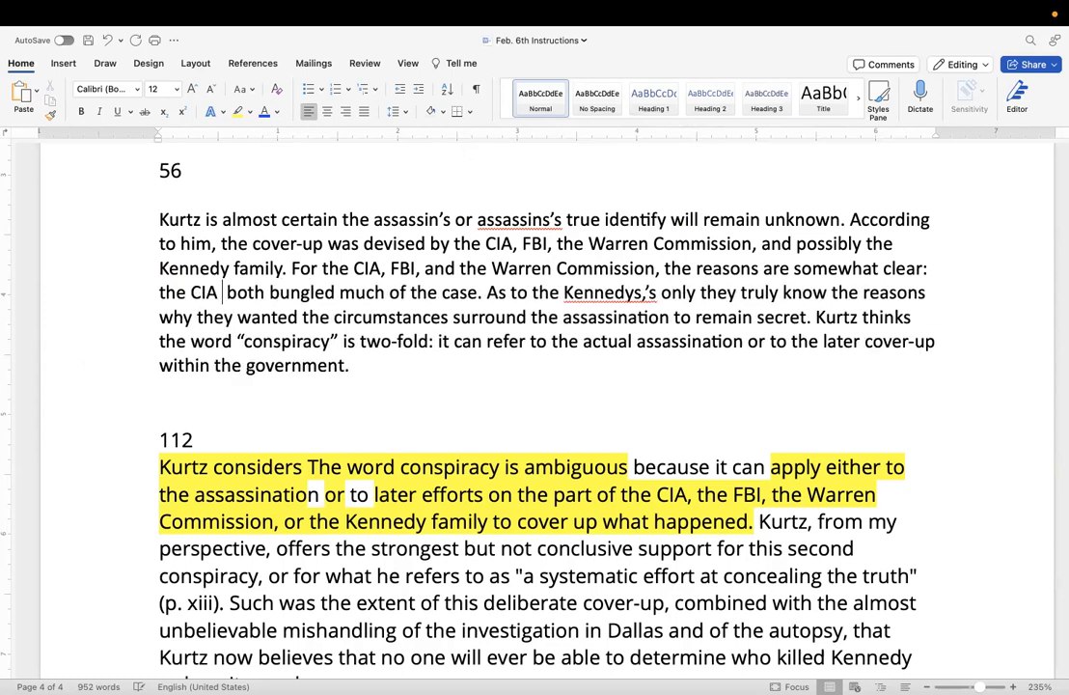
text(FBI)
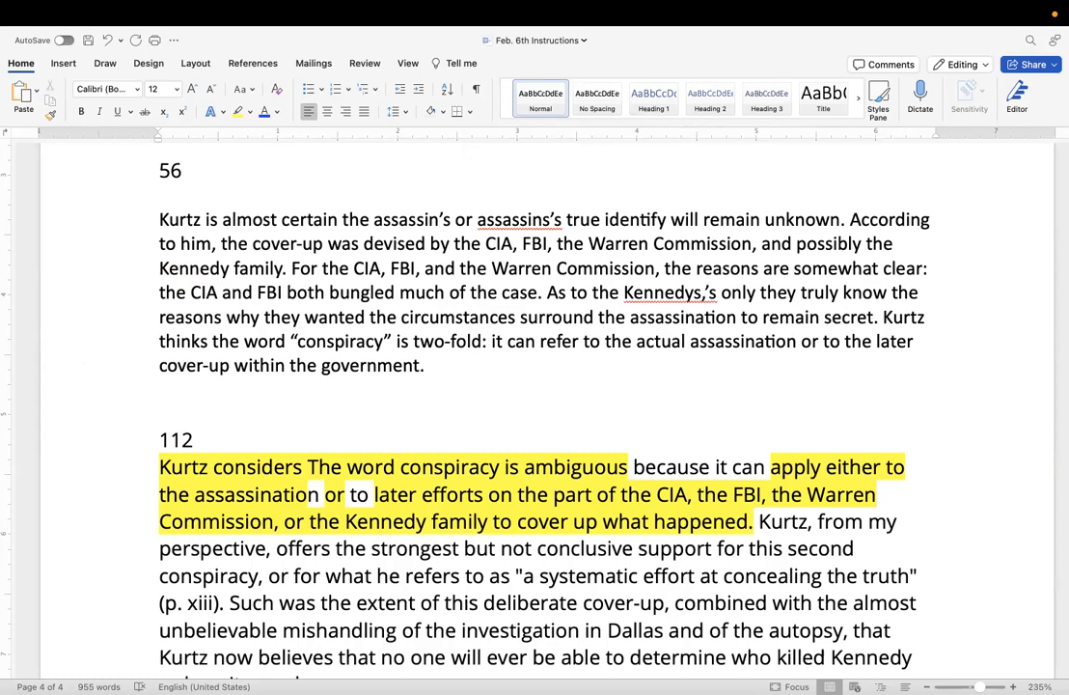
Remove the stray 's after "Kennedys," and change "surround" to "surrounding" in the same sentence.
click(719, 292)
key(BackSpace)
key(BackSpace)
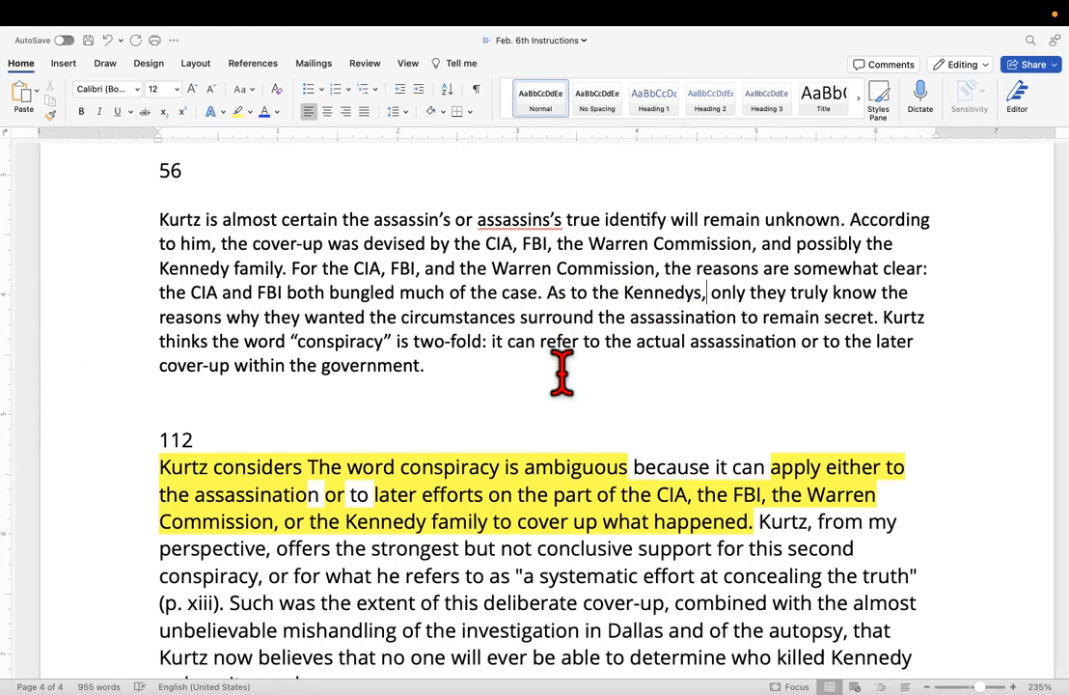
click(595, 318)
text(ing)
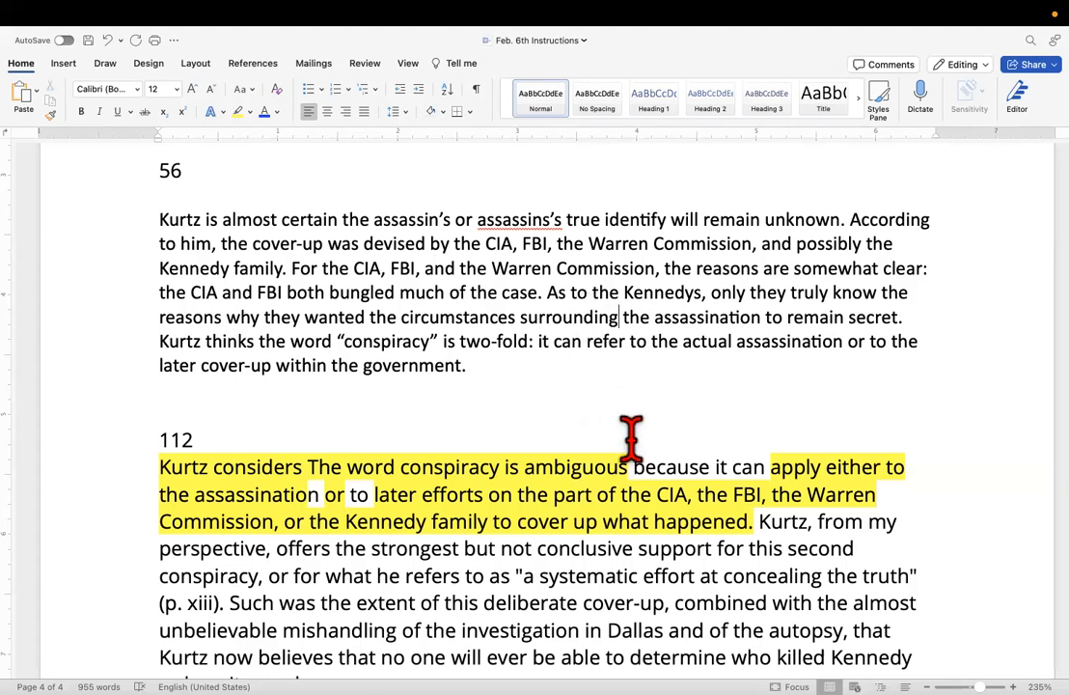
Begin the paraphrase's last sentence with "In both of those scenarios,".
click(159, 341)
text(I)
text(n both )
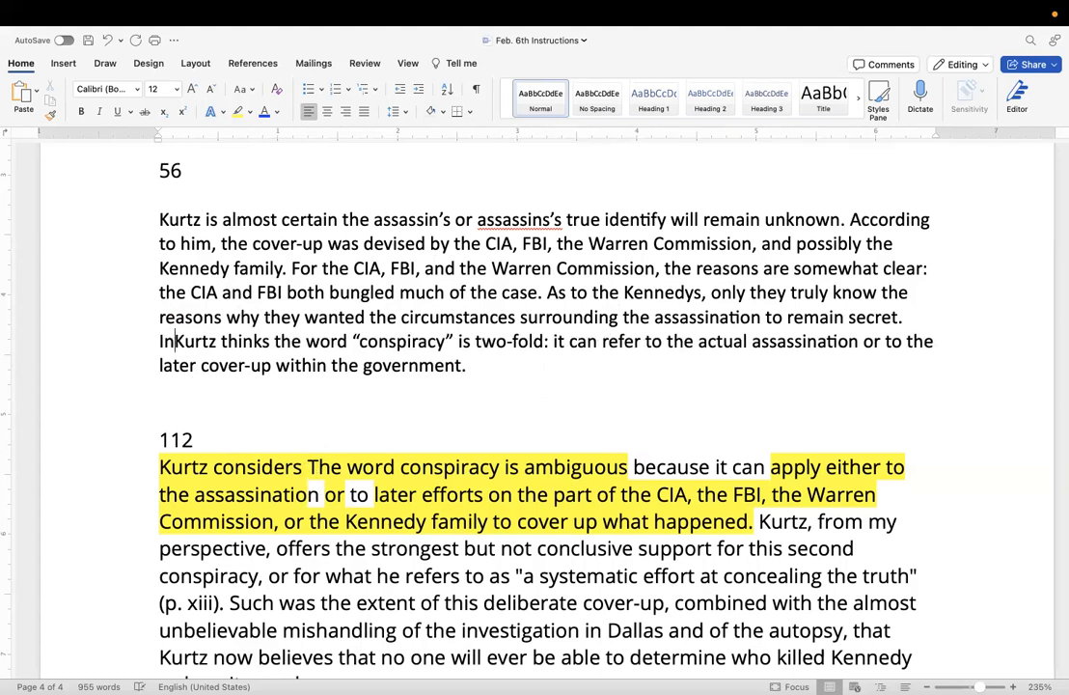
text(of those )
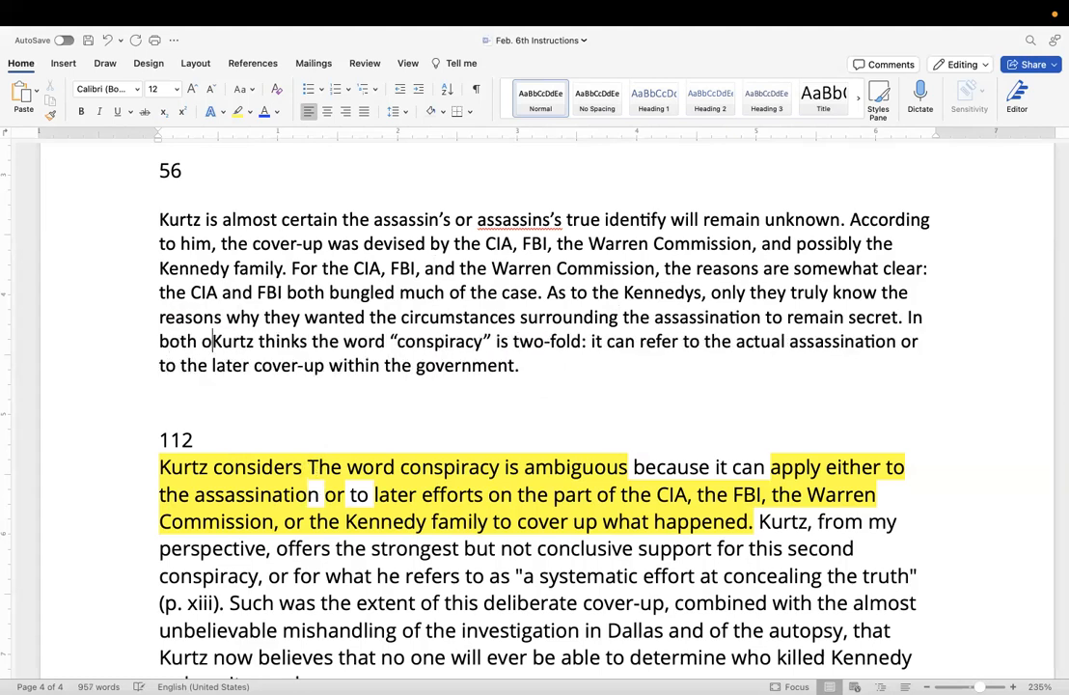
text(scenario)
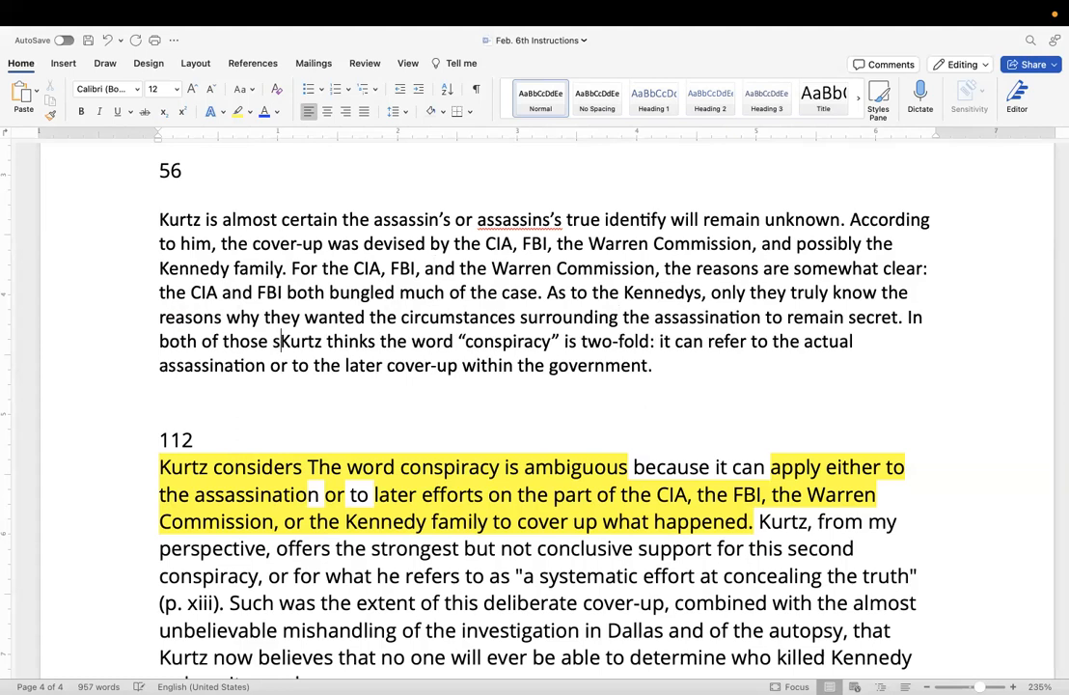
text(s,)
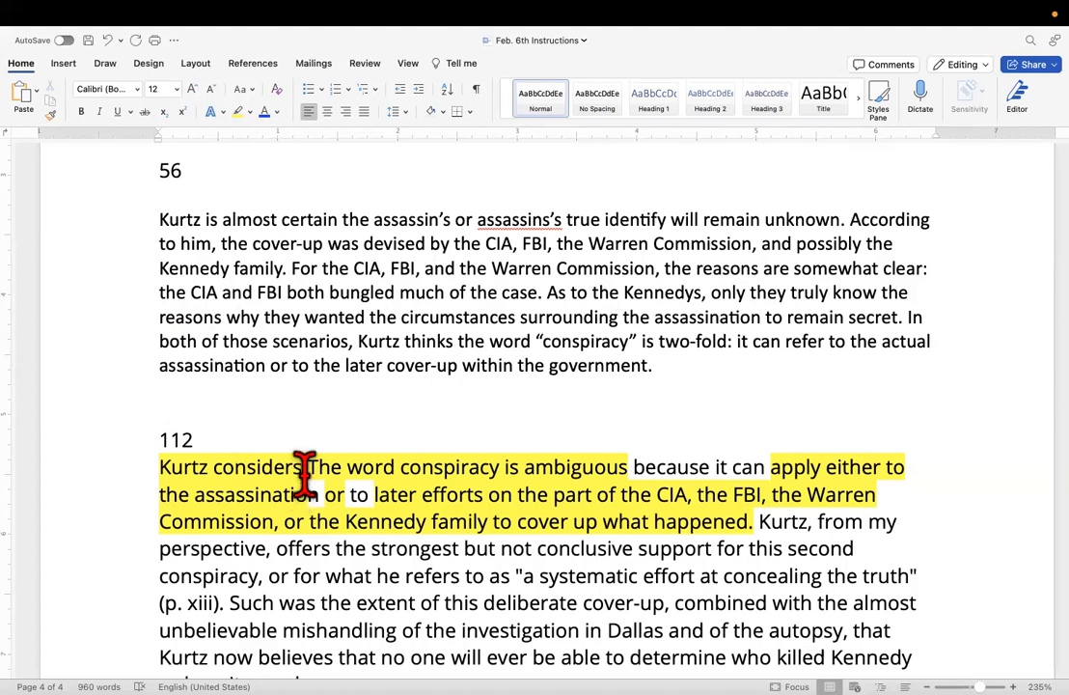
Check the word count of the whole paraphrase paragraph and replace the number above it with 103.
drag(666, 371, 77, 239)
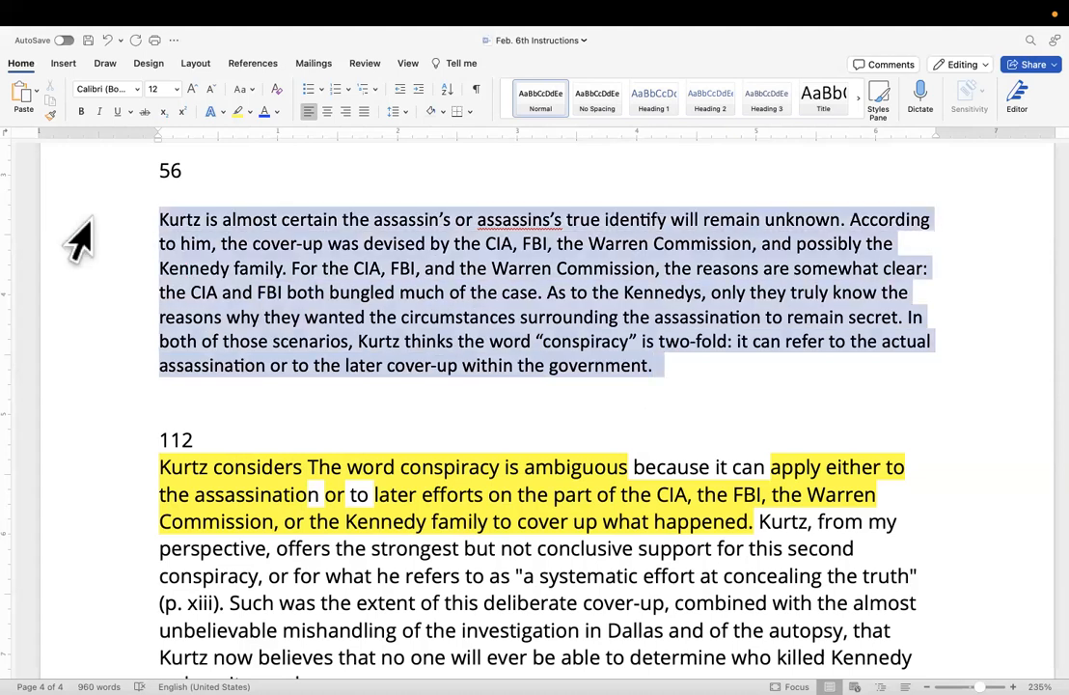
click(452, 64)
click(490, 104)
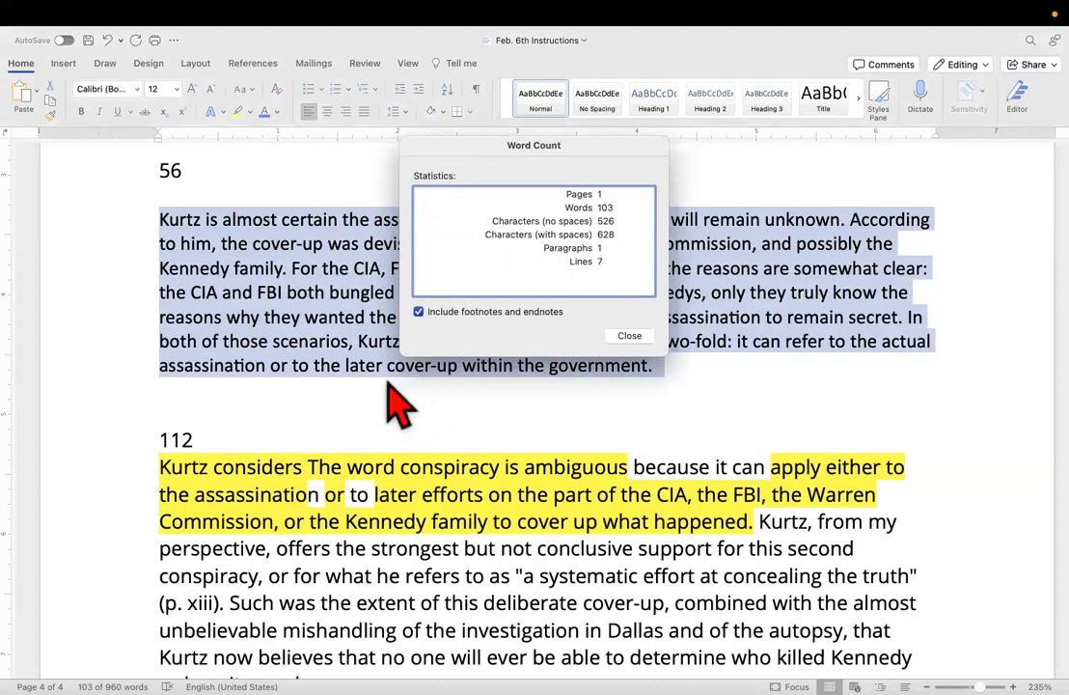
click(625, 336)
drag(215, 172, 113, 162)
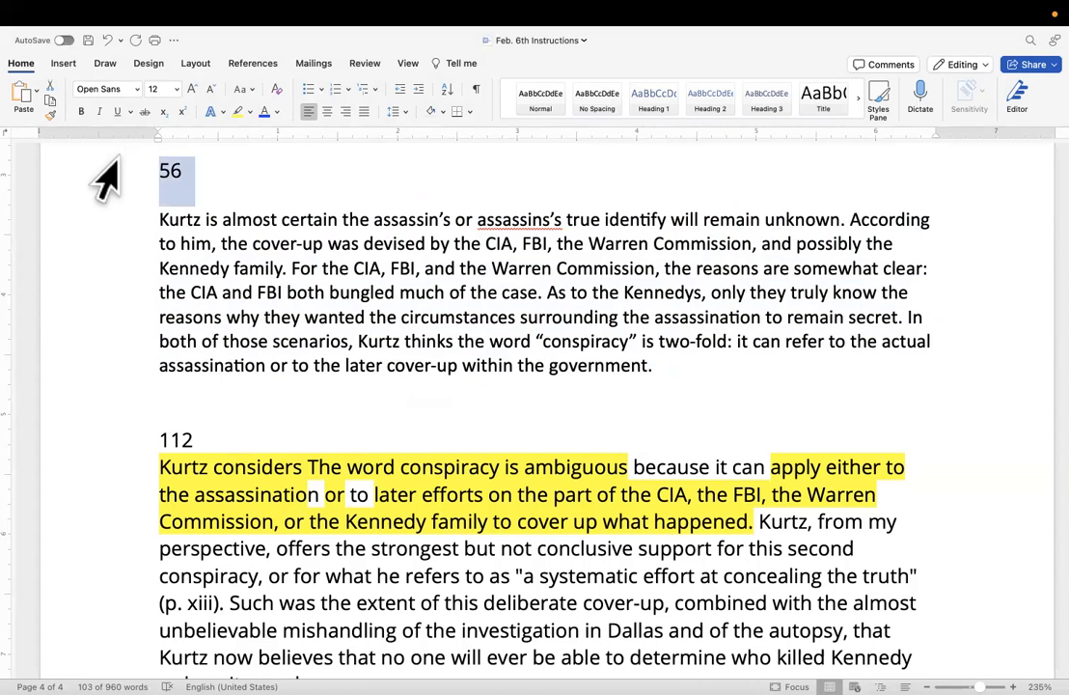
text(103)
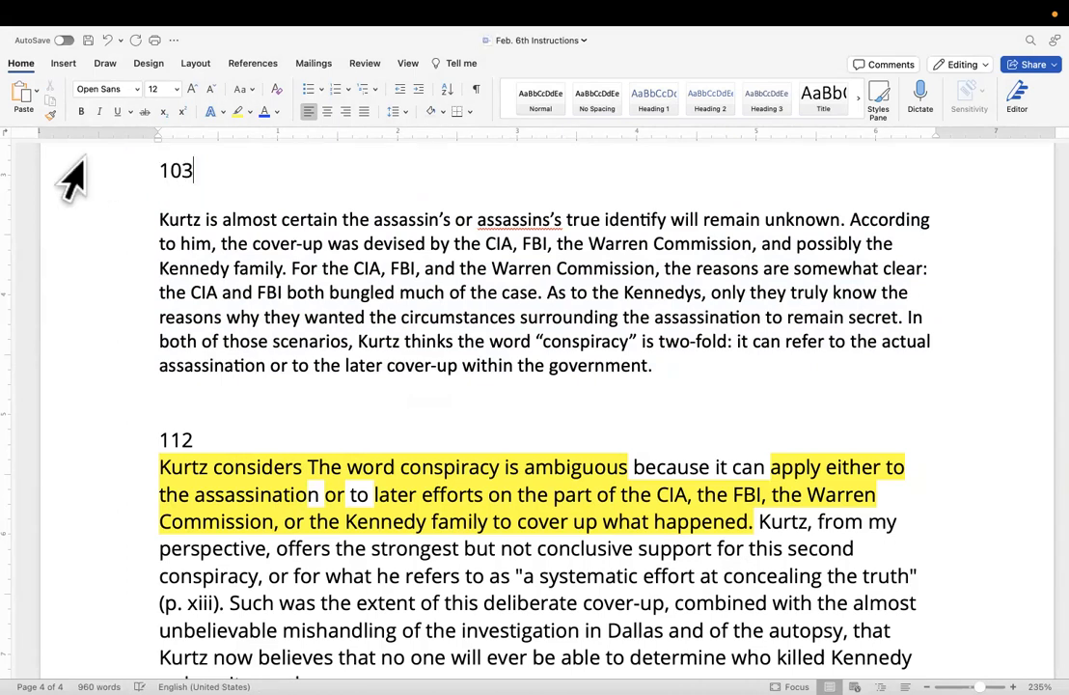
scroll(528, 242, down, 2)
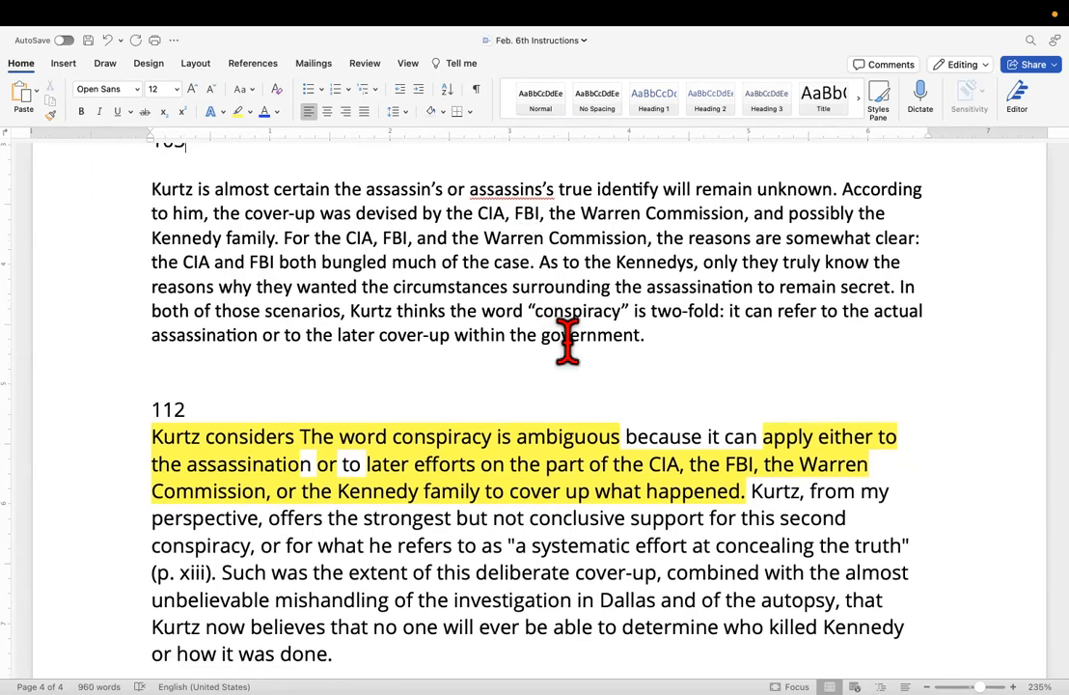
Add the page citation (13) before the final period of the paraphrase, after "within the government".
scroll(567, 343, down, 2)
click(642, 302)
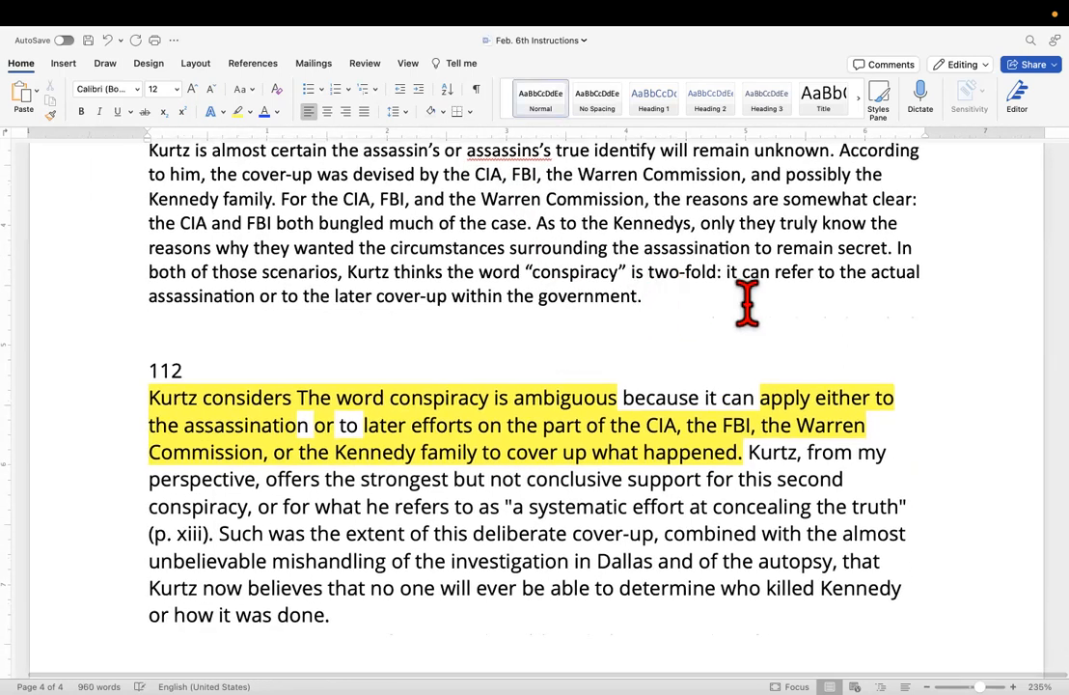
key(BackSpace)
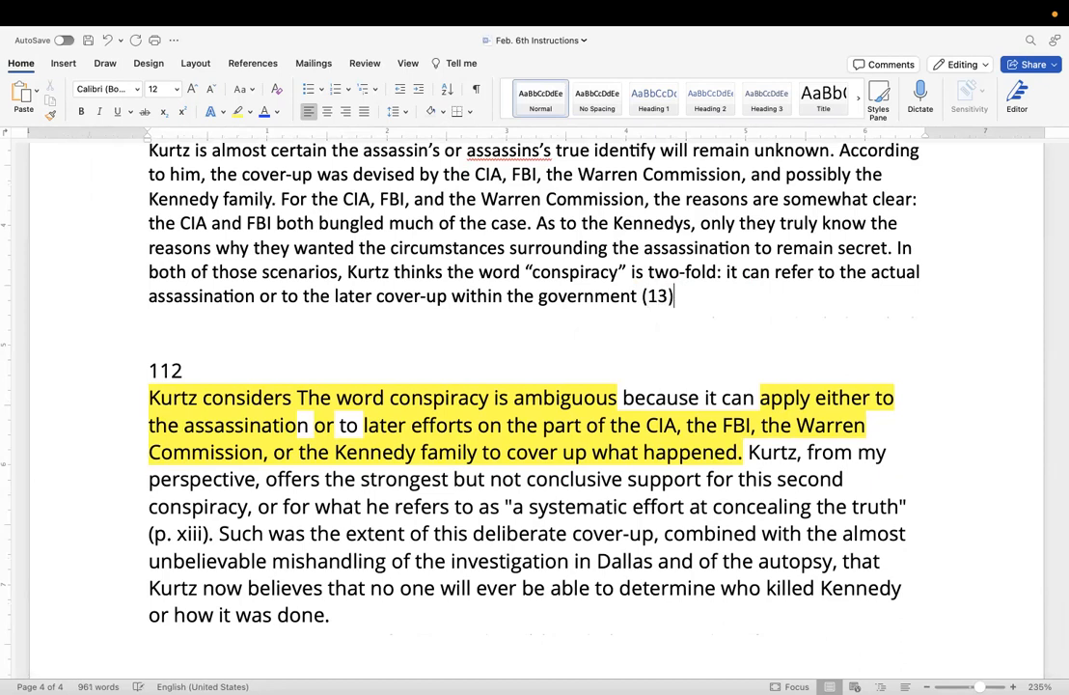
Copy the whole paraphrase paragraph beginning "Kurtz is almost certain", without the word-count number above it.
drag(692, 291, 183, 112)
drag(237, 576, 185, 612)
scroll(185, 614, down, 2)
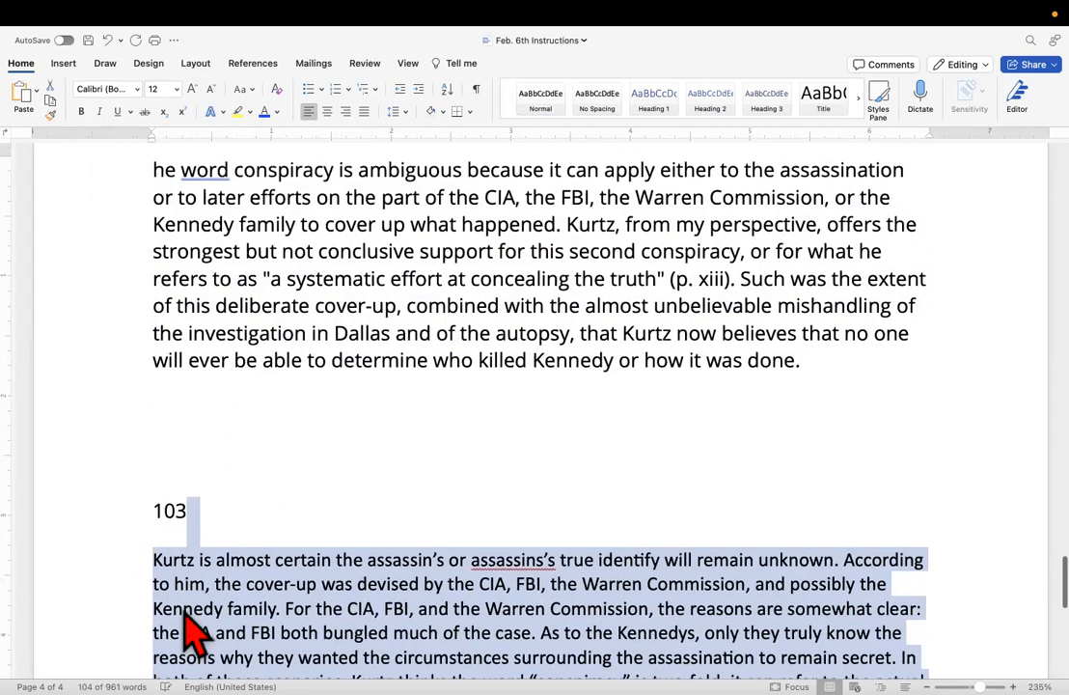
scroll(292, 503, down, 2)
click(291, 503)
drag(692, 625, 110, 477)
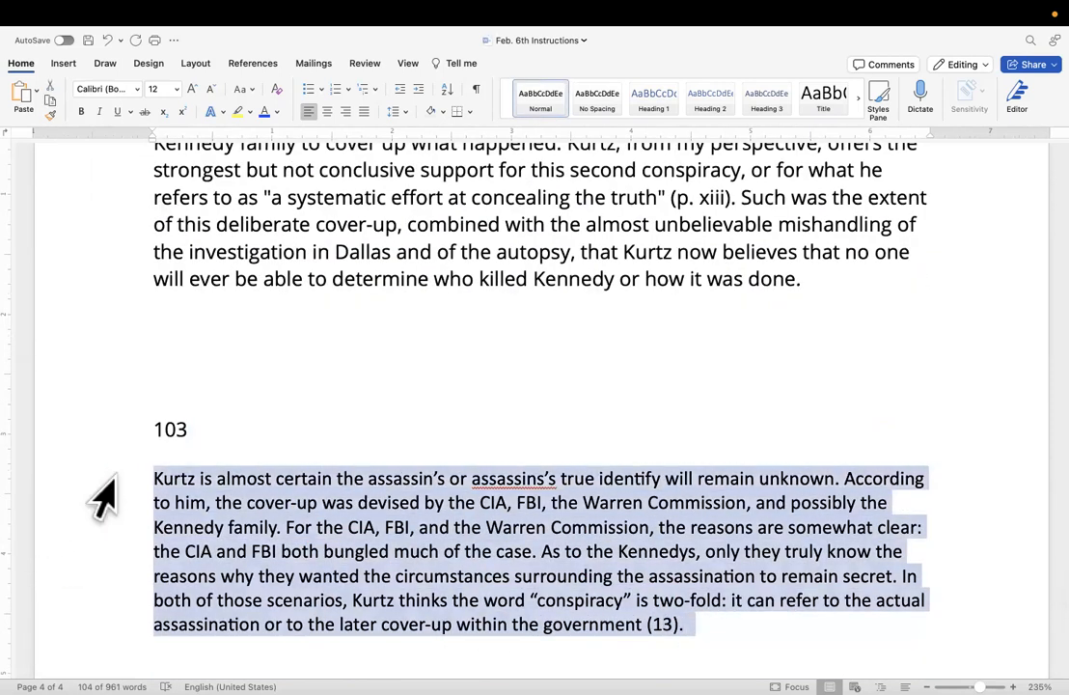
right_click(198, 512)
click(214, 446)
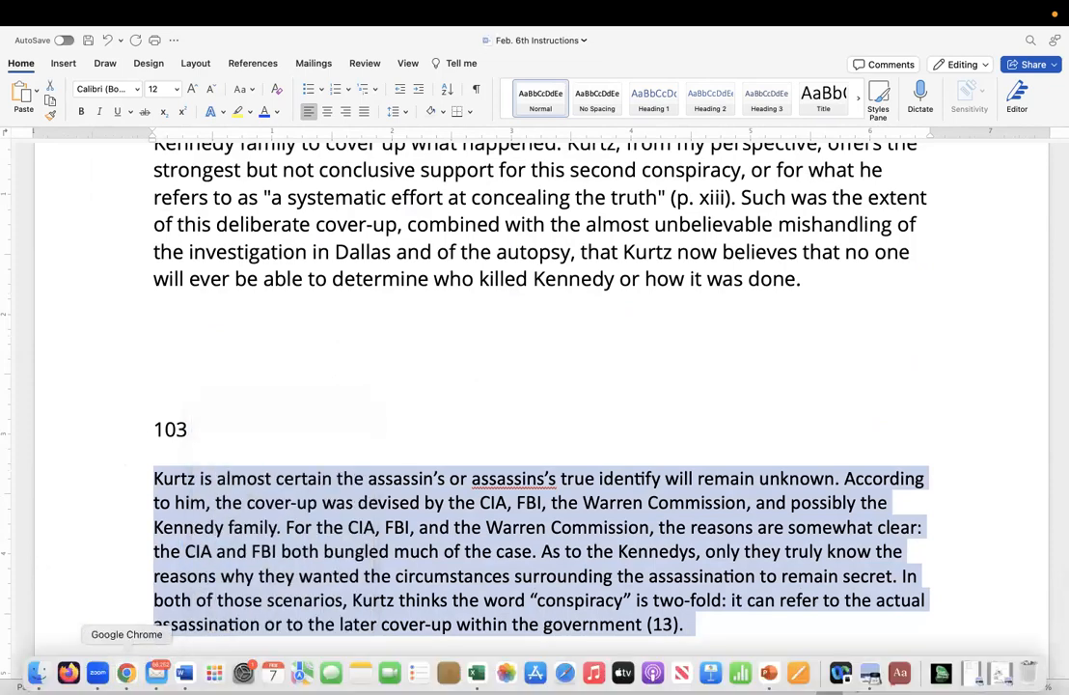
Switch to NoodleTools in Chrome and paste the copied paraphrase into the open notecard's My ideas section.
click(126, 673)
scroll(498, 463, down, 1)
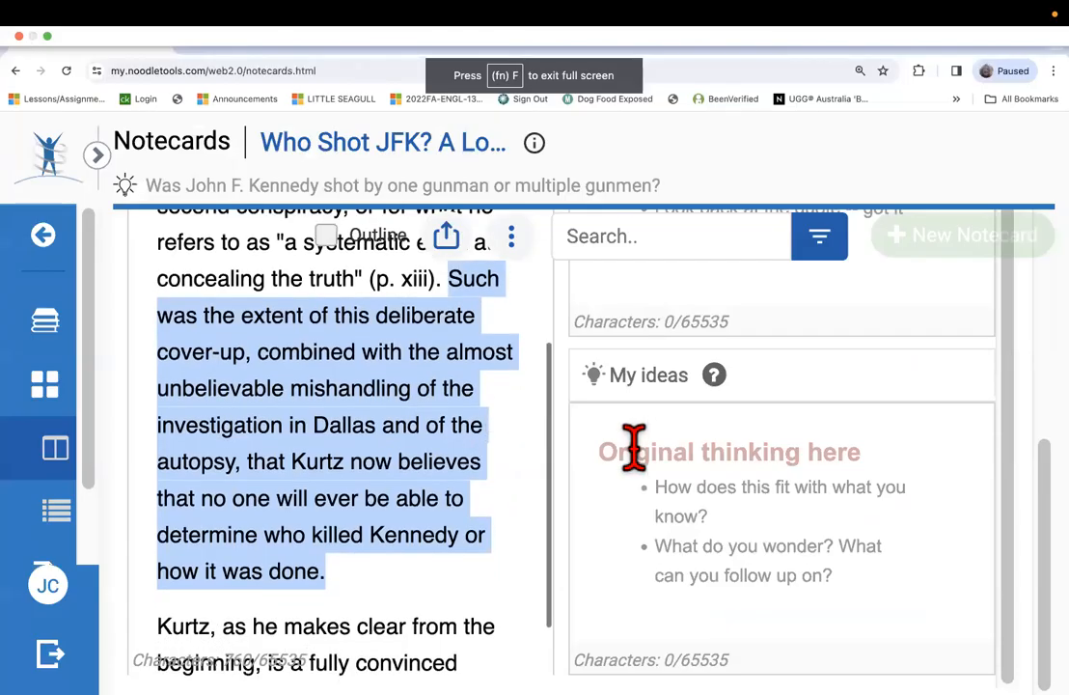
click(607, 449)
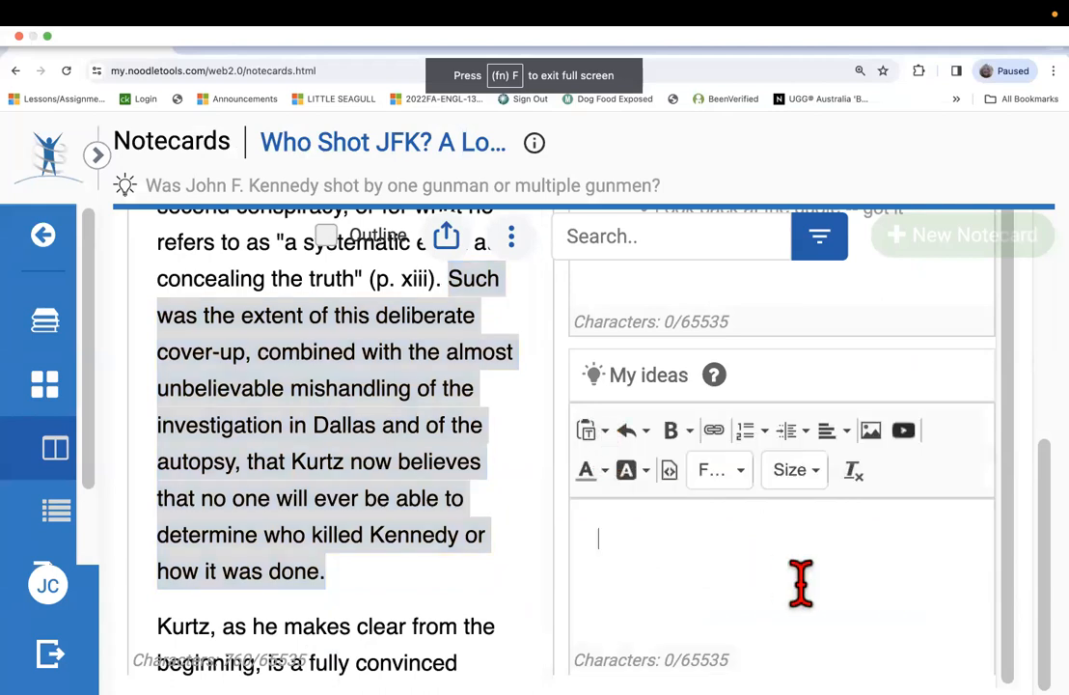
right_click(642, 530)
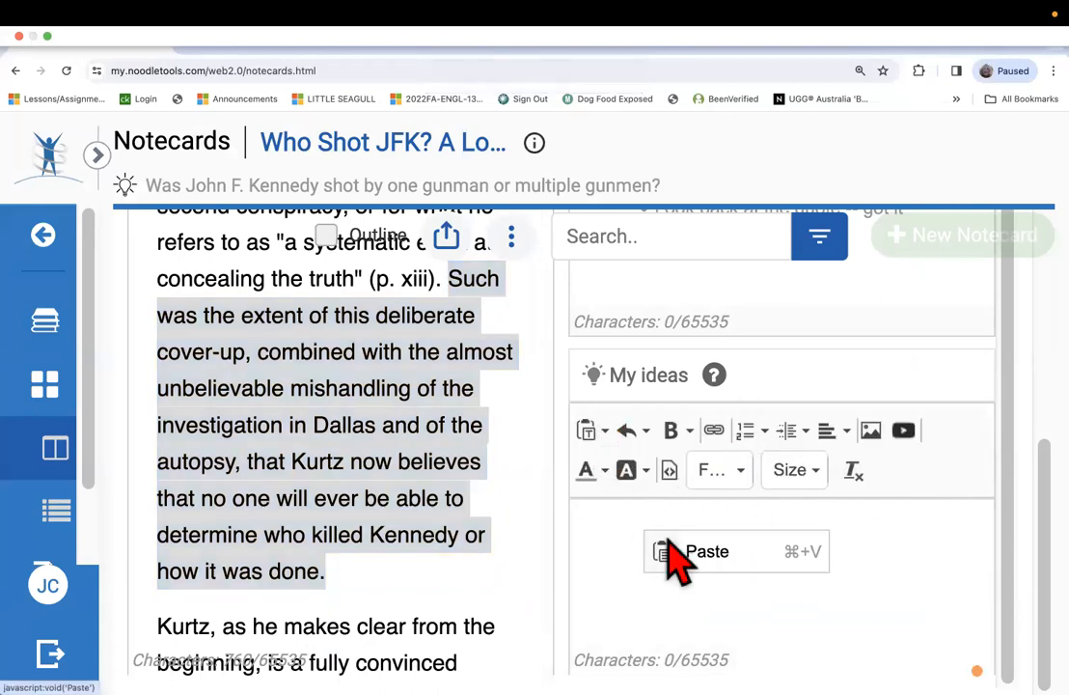
click(707, 556)
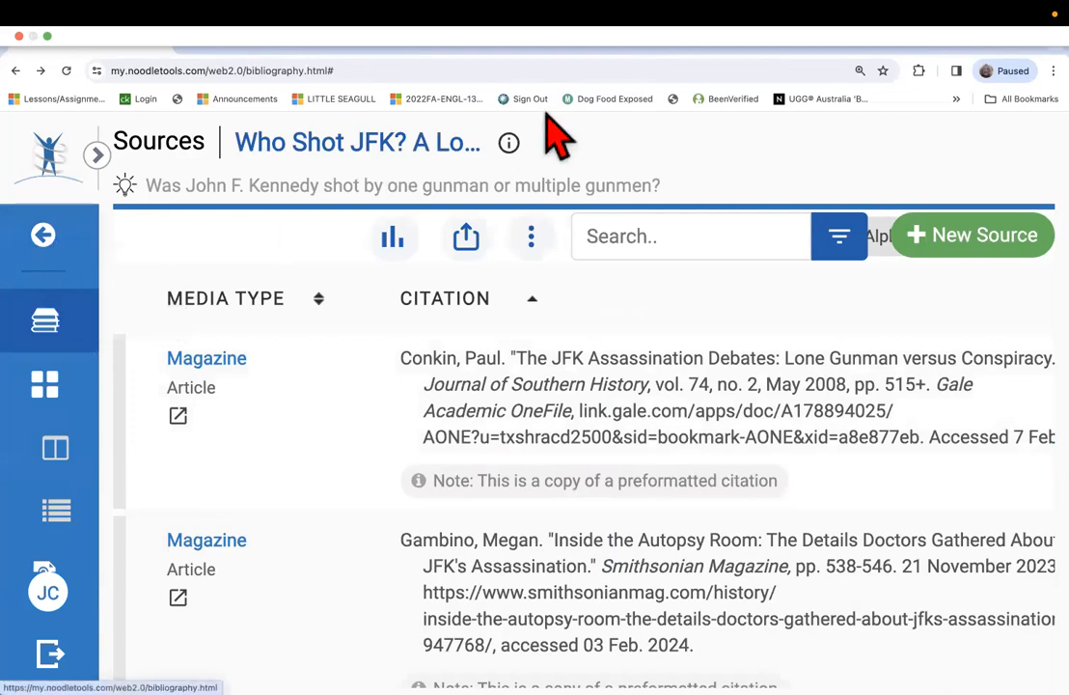
Create a new notecard titled "Untitled EXPERTS" with "The JFK Assassination Debates" article as its source.
click(50, 386)
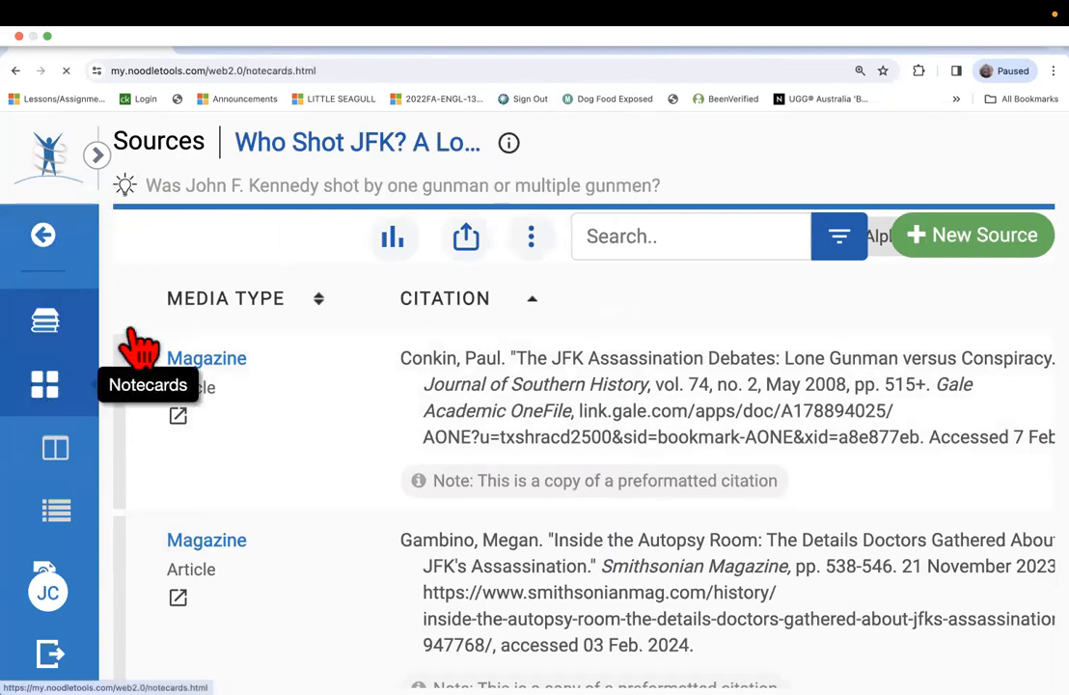
click(971, 196)
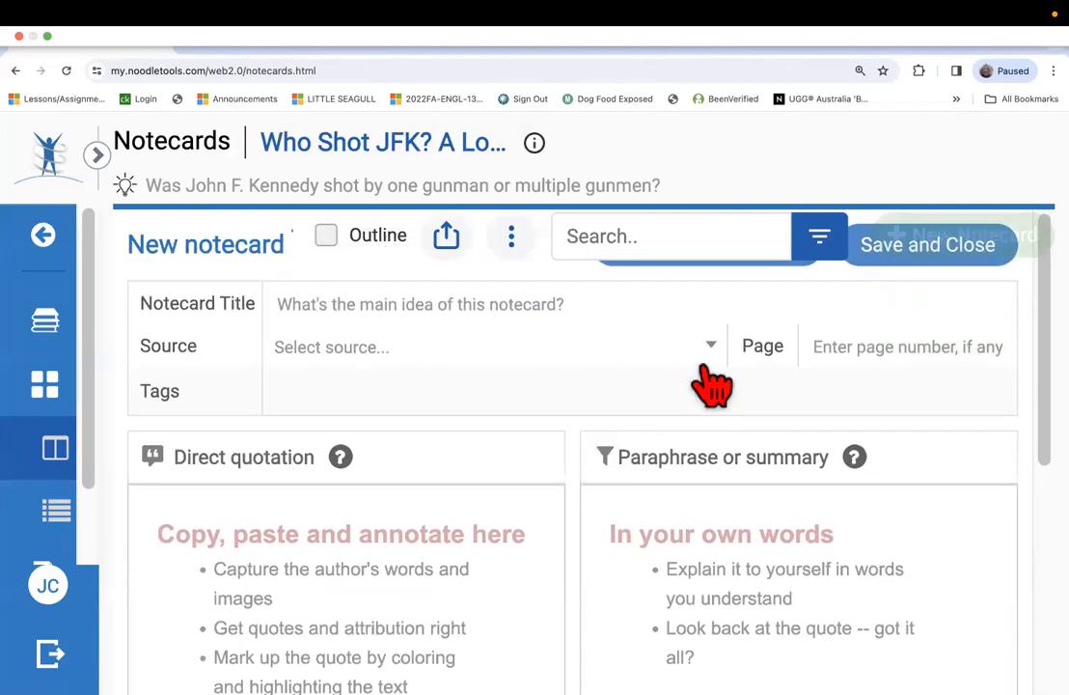
click(712, 347)
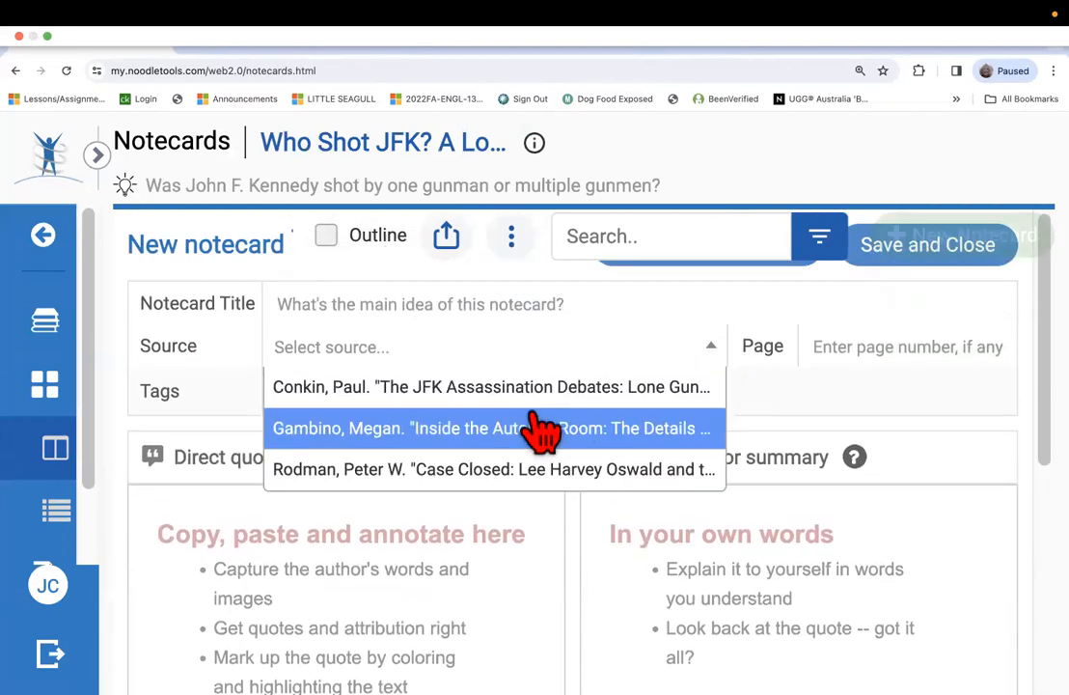
click(525, 387)
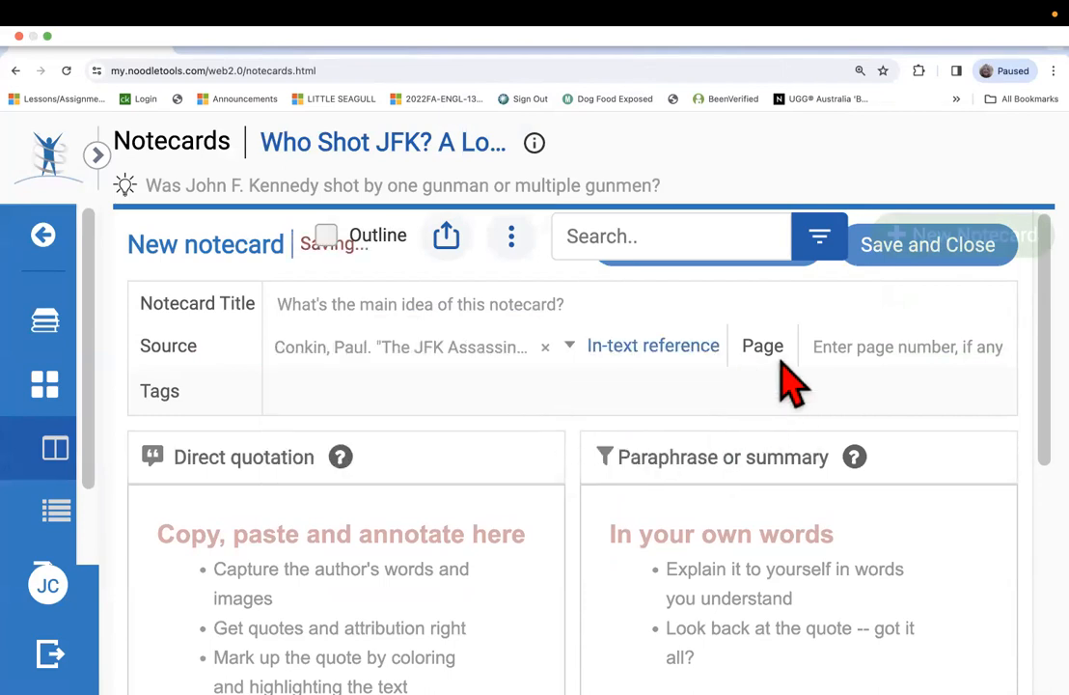
click(388, 310)
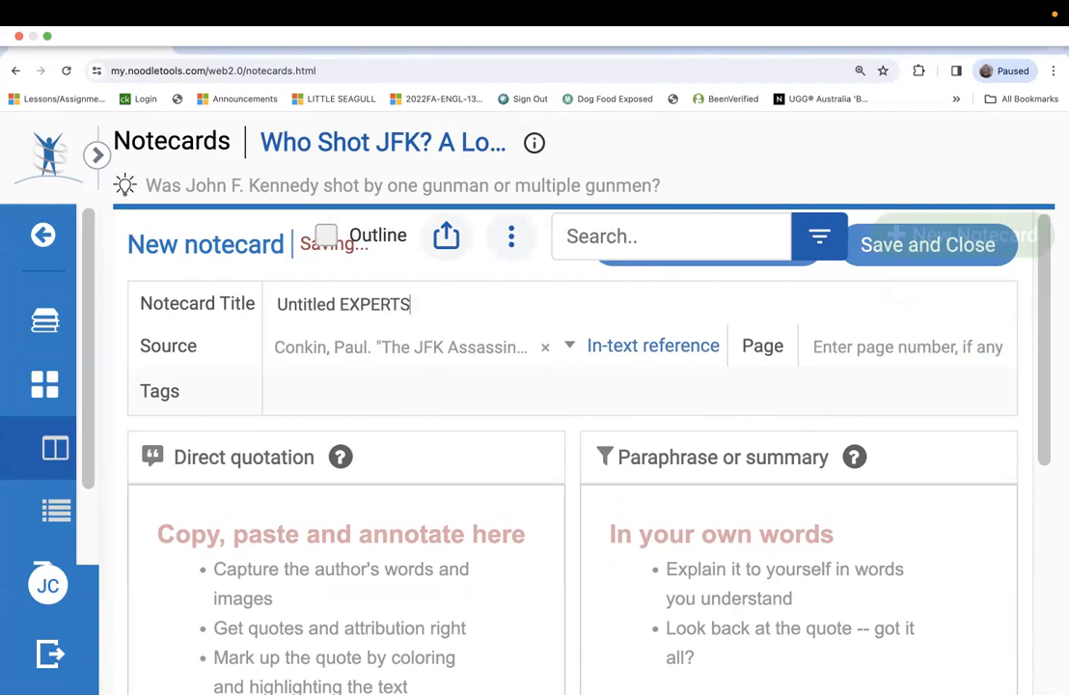
Paste the copied paraphrase into the new notecard's Paraphrase or summary section.
scroll(260, 473, down, 3)
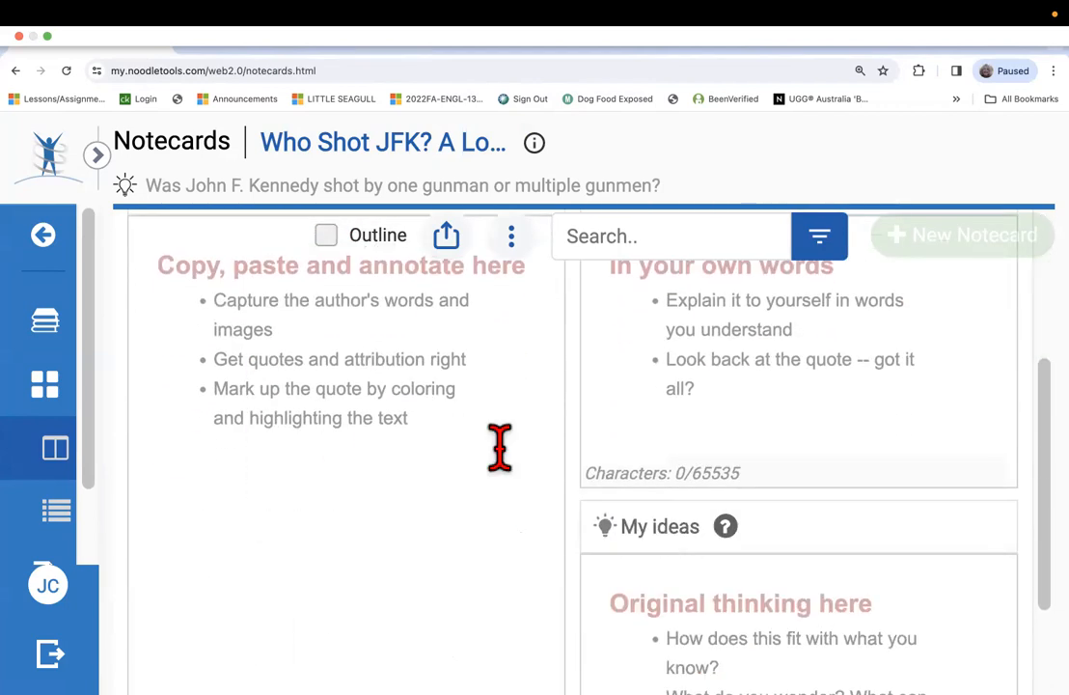
click(659, 330)
right_click(626, 363)
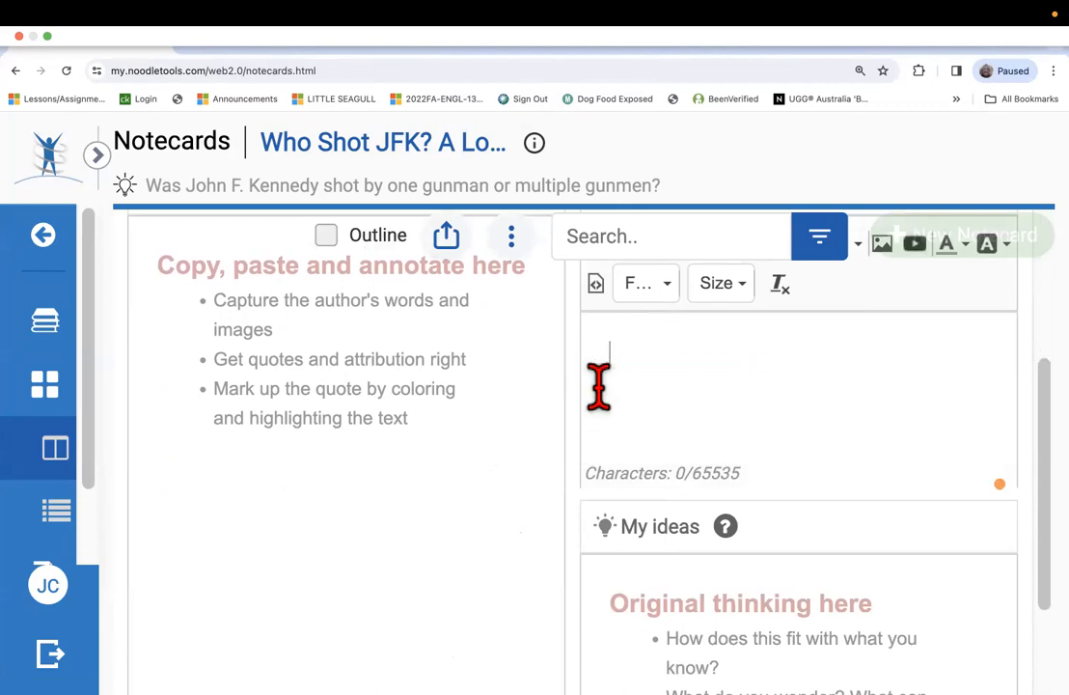
key(super+v)
scroll(670, 362, up, 3)
scroll(670, 363, up, 3)
scroll(668, 362, down, 1)
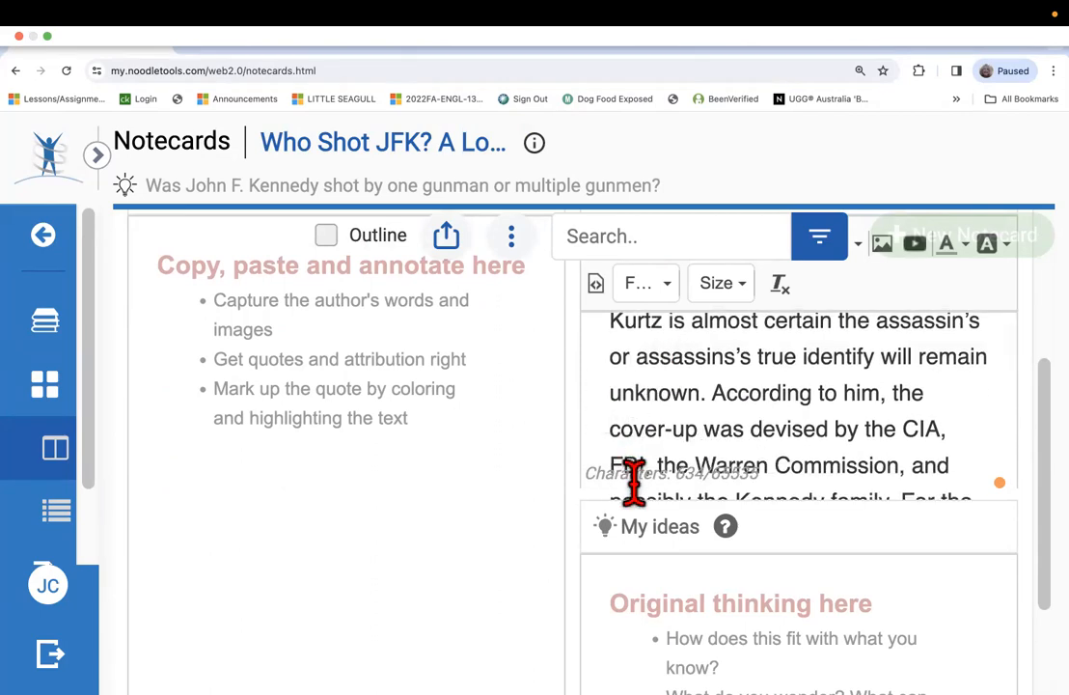
scroll(632, 478, down, 2)
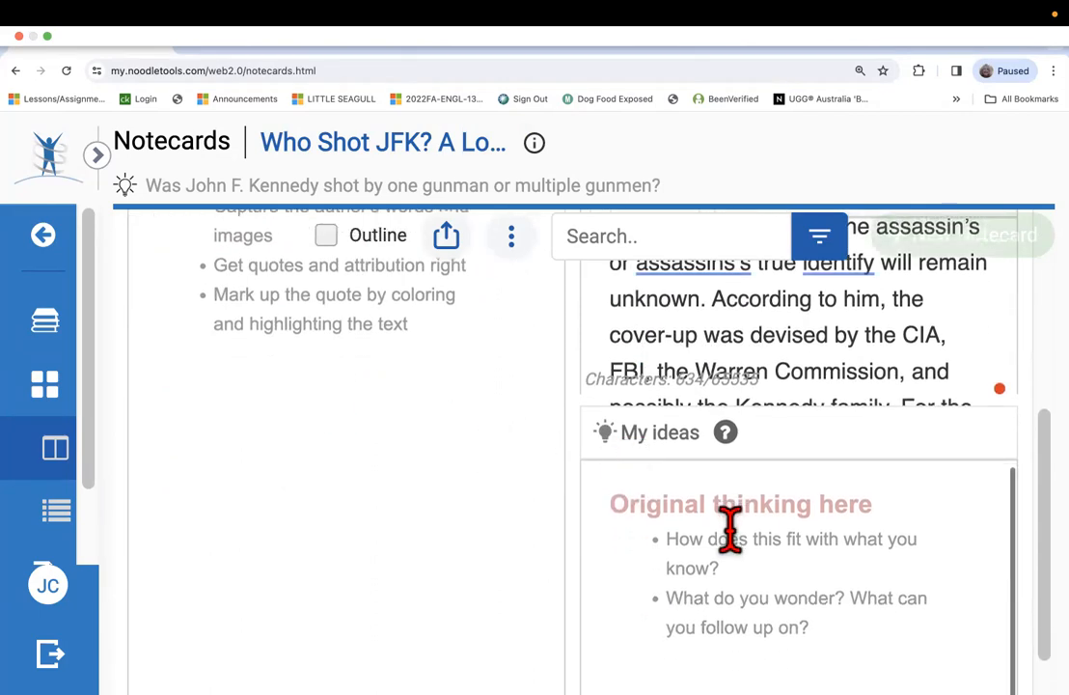
Switch to Word and copy the original passage from "he word conspiracy is ambiguous" to "how it was done.".
click(823, 626)
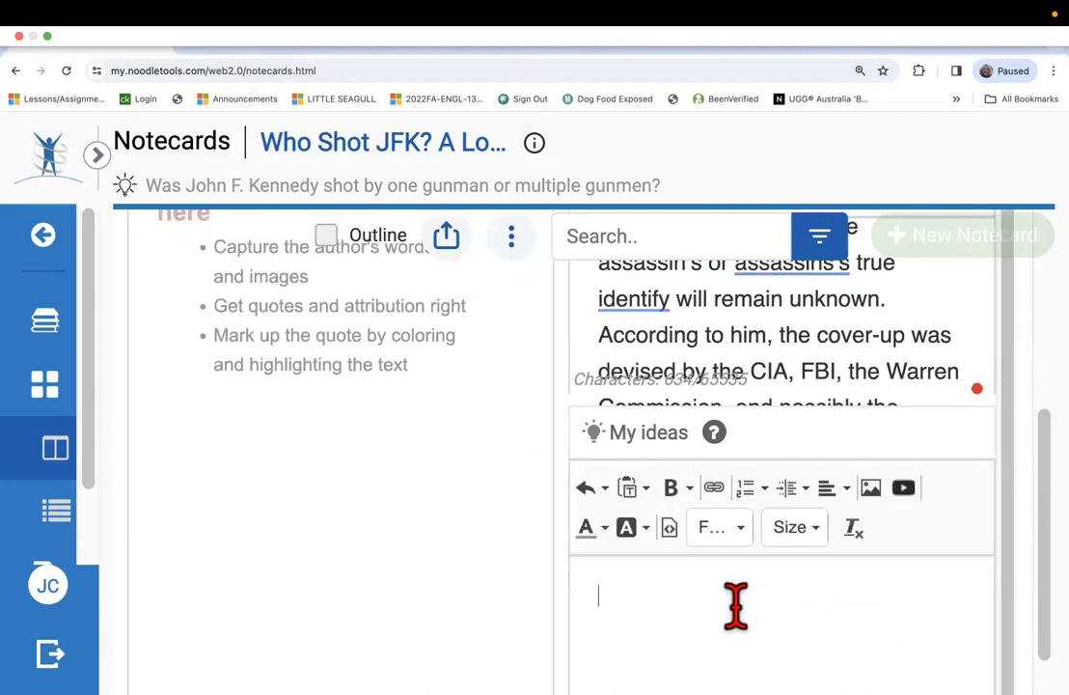
click(323, 497)
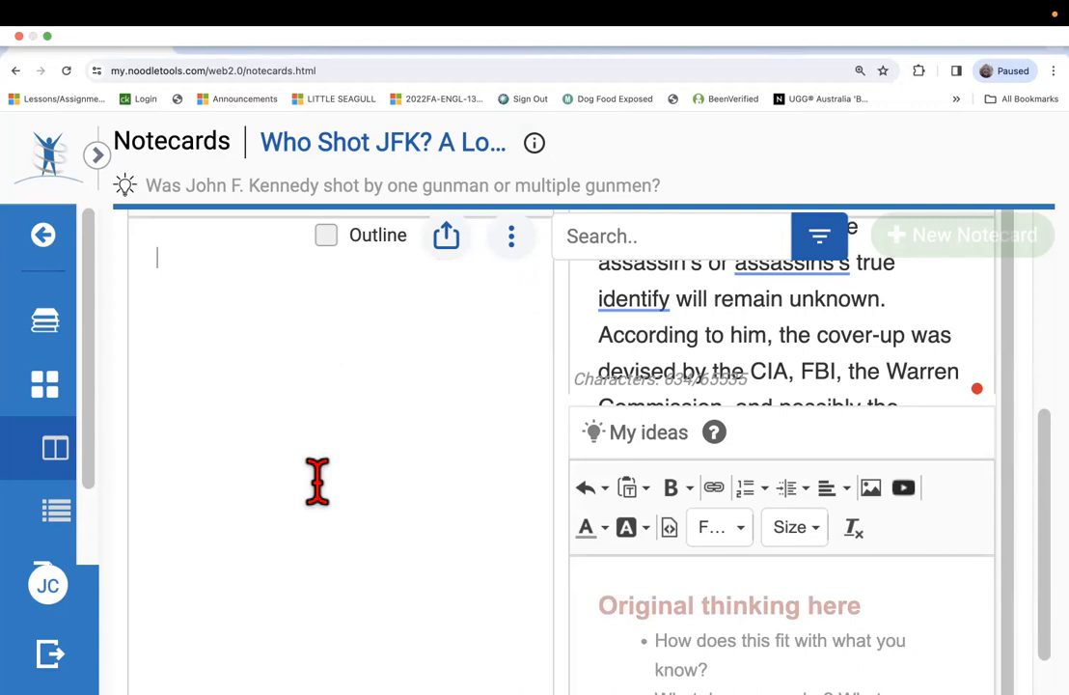
mouse_move(185, 680)
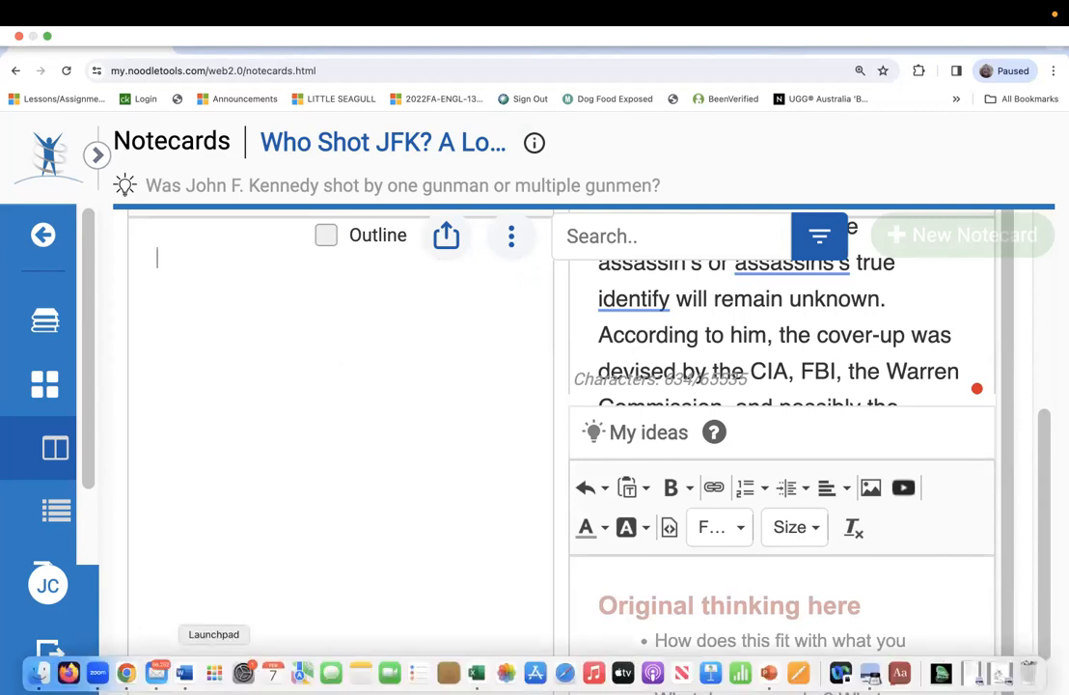
click(185, 673)
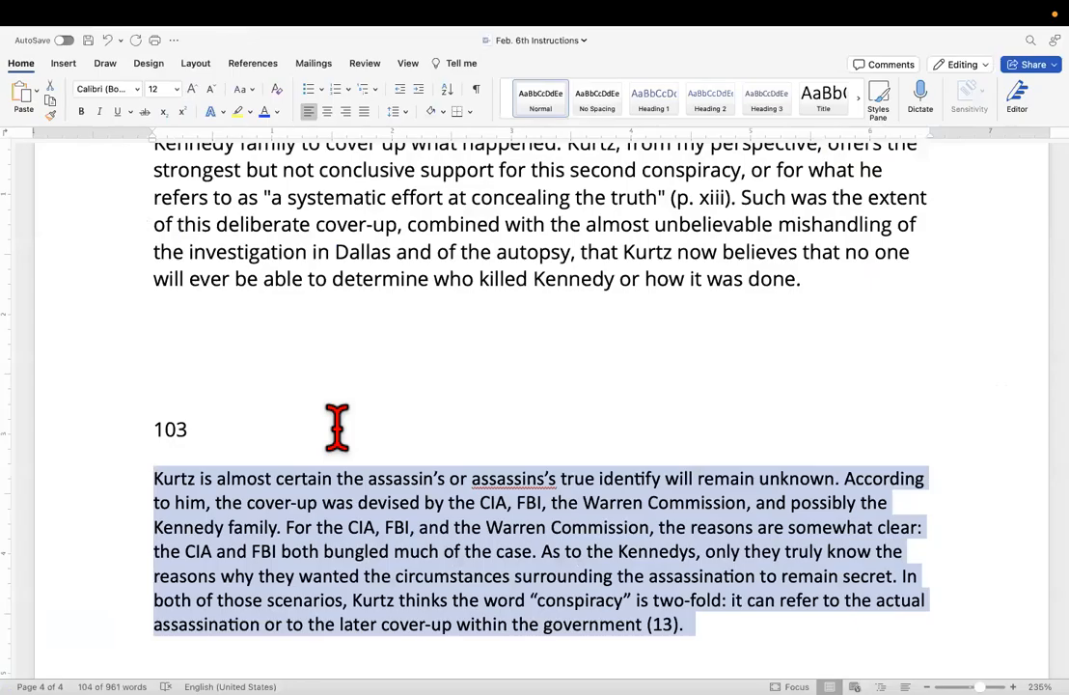
scroll(327, 453, up, 2)
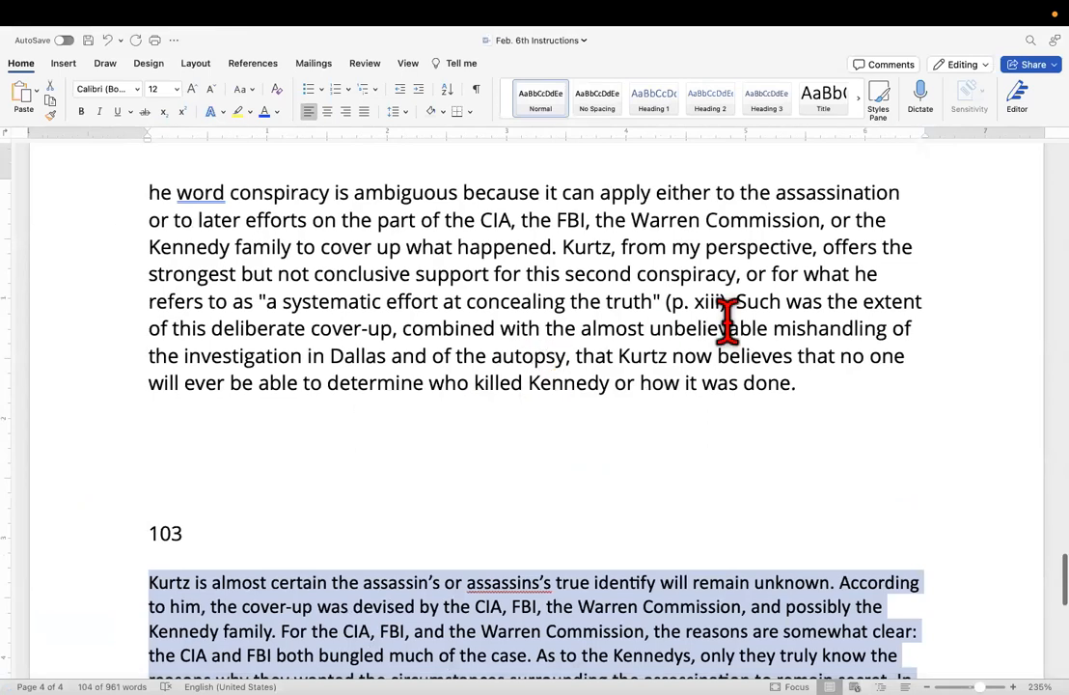
drag(823, 382, 97, 190)
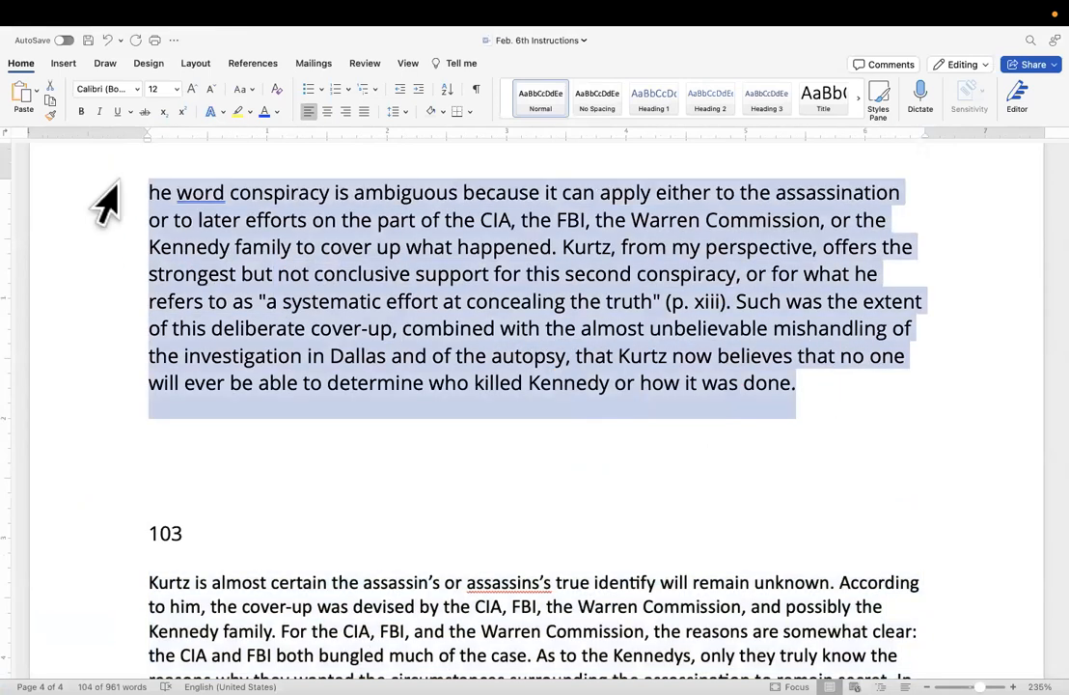
right_click(206, 214)
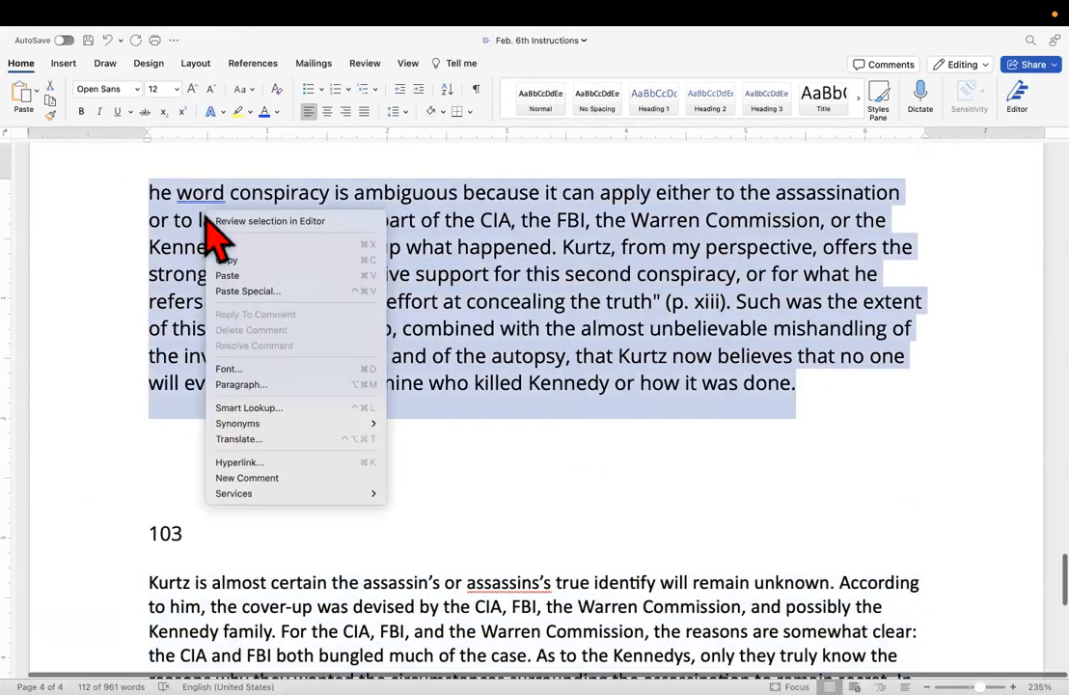
click(257, 261)
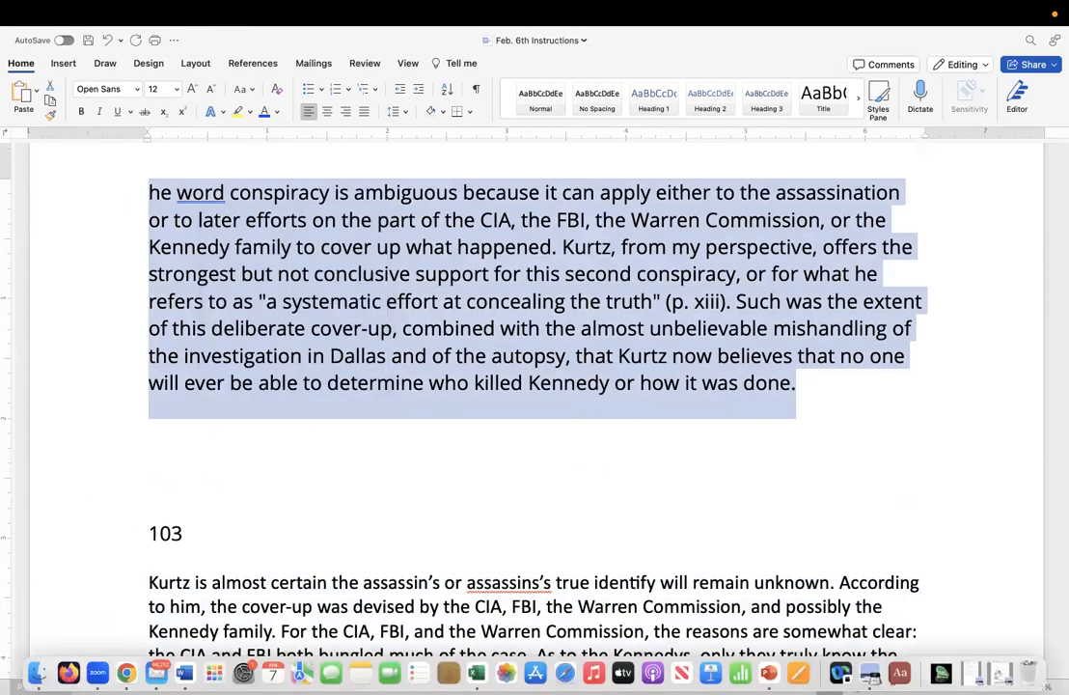
Return to NoodleTools in Chrome and paste the original passage into the notecard's Direct quotation section.
click(126, 672)
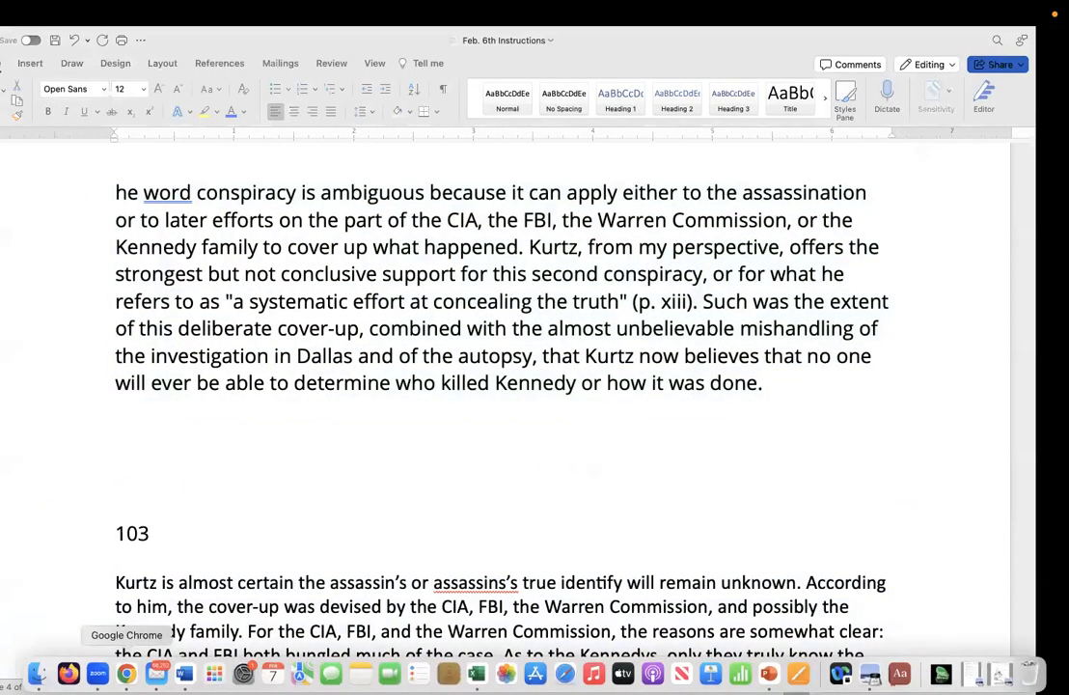
click(253, 320)
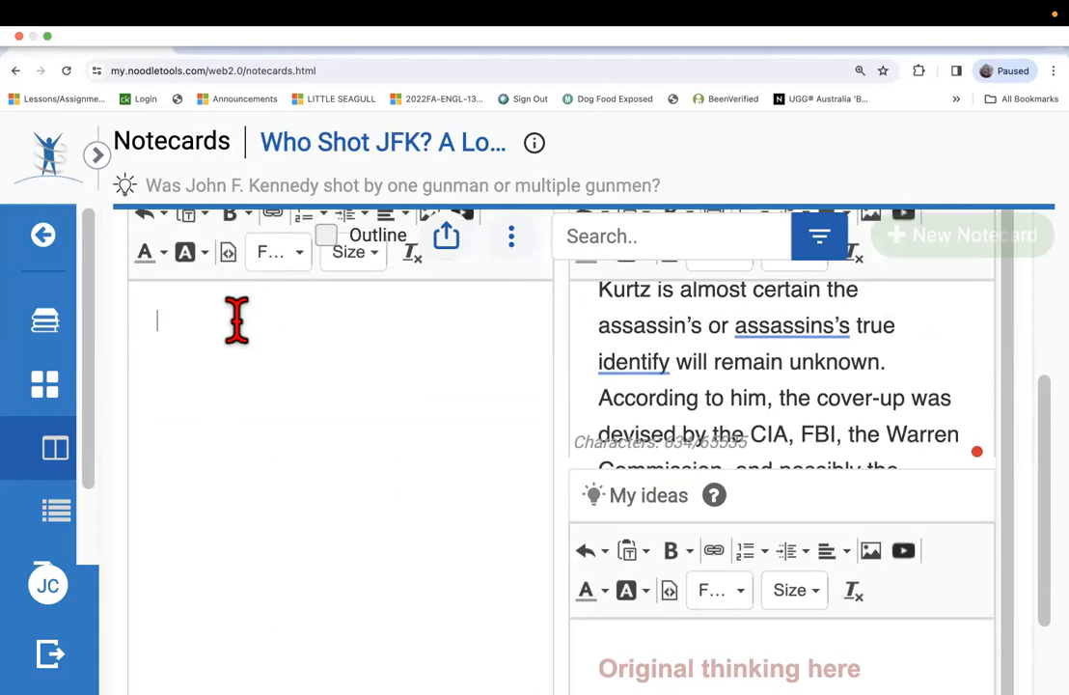
right_click(232, 321)
click(244, 339)
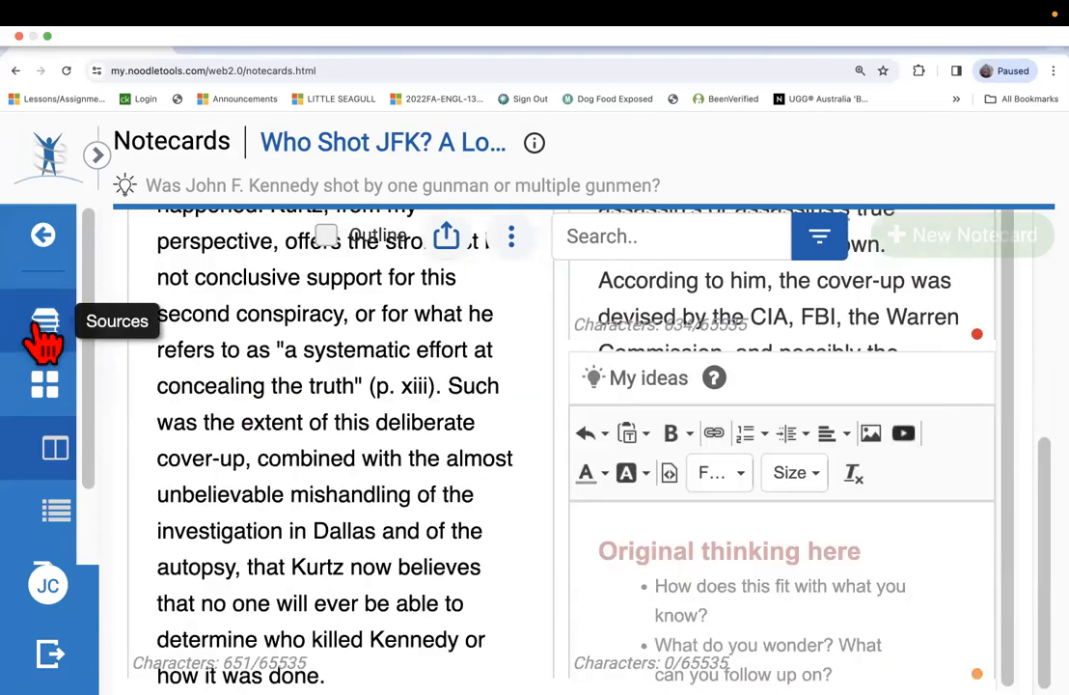
Enclose the pasted quotation in quotation marks, restore the opening "T" in "The", and end it with the page citation (13).
scroll(143, 303, up, 3)
scroll(144, 307, up, 2)
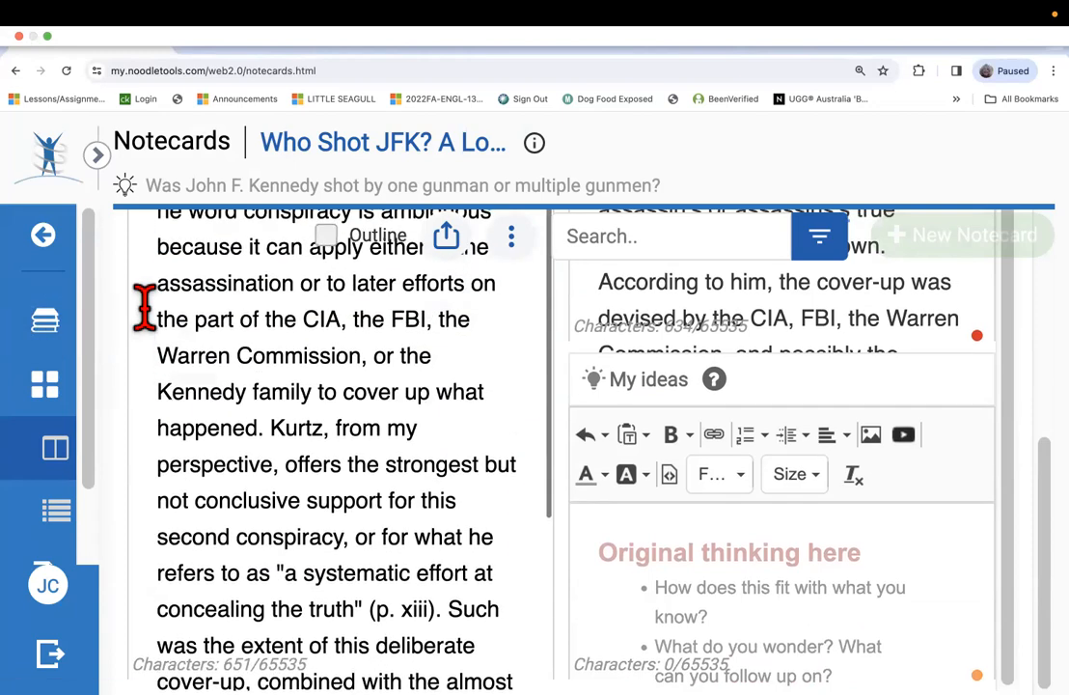
scroll(143, 303, up, 5)
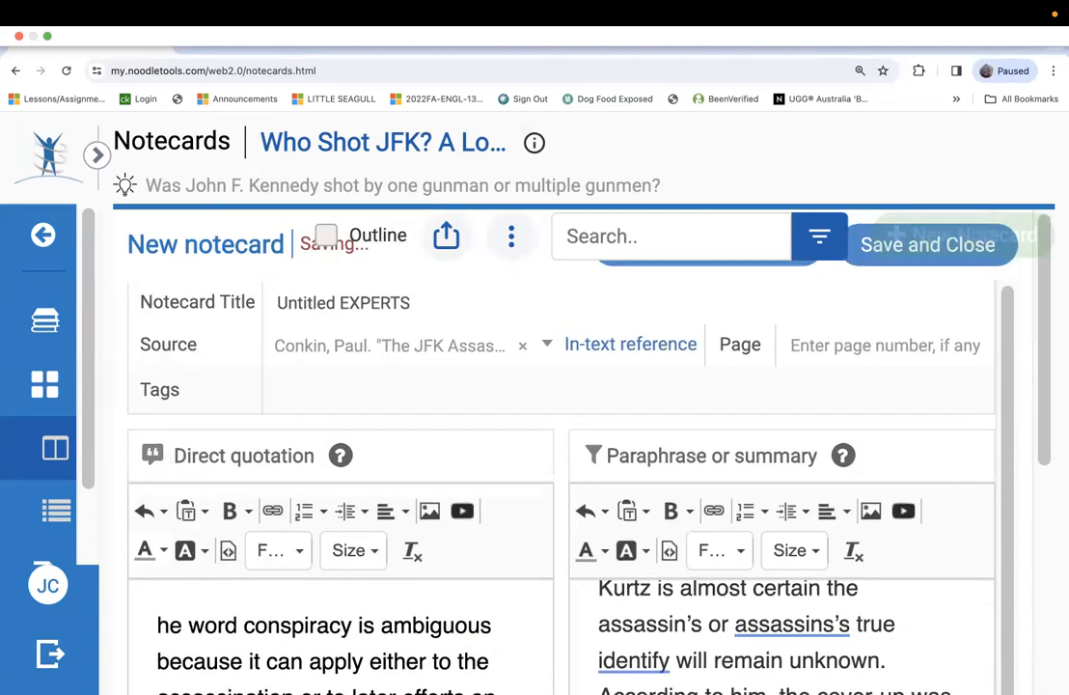
click(157, 626)
text("T)
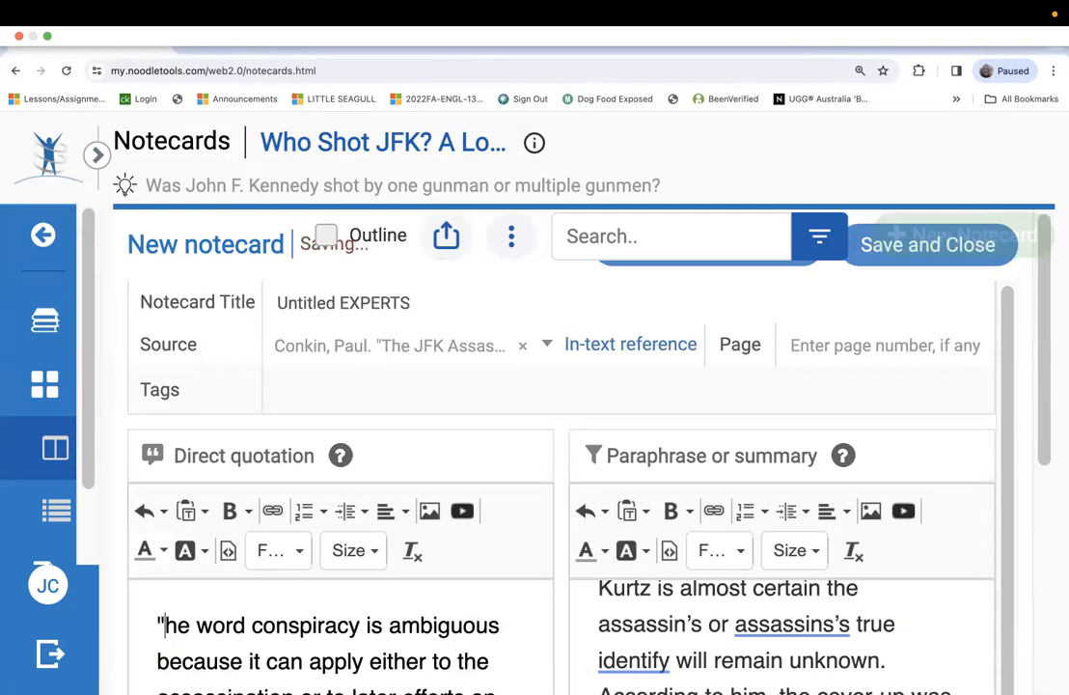
scroll(158, 627, down, 10)
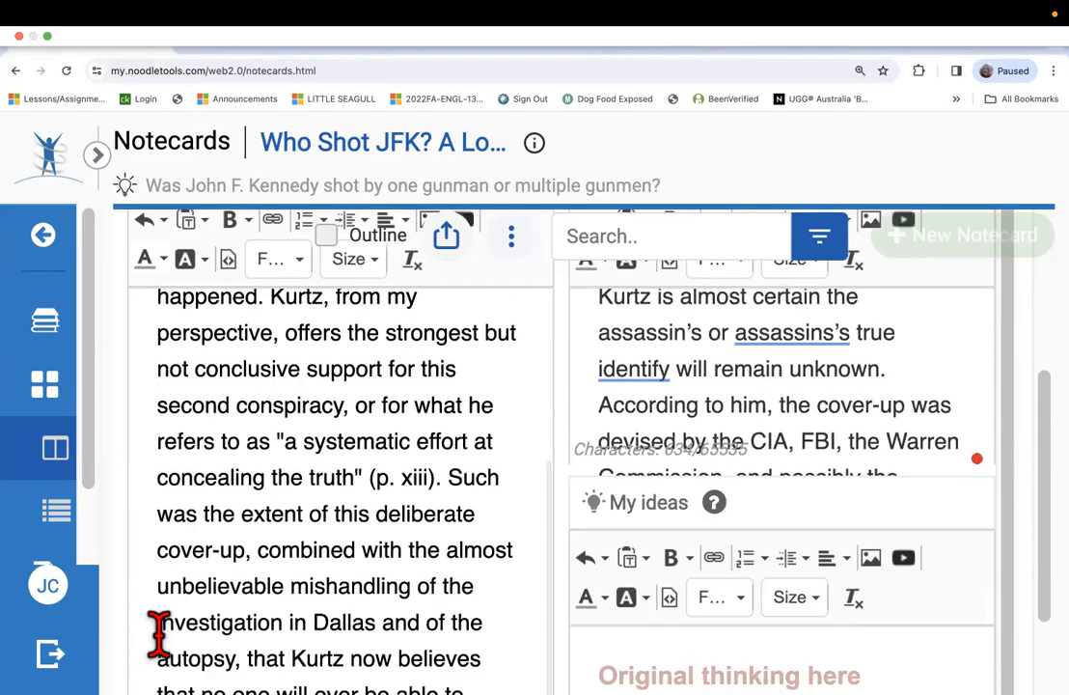
scroll(158, 632, down, 3)
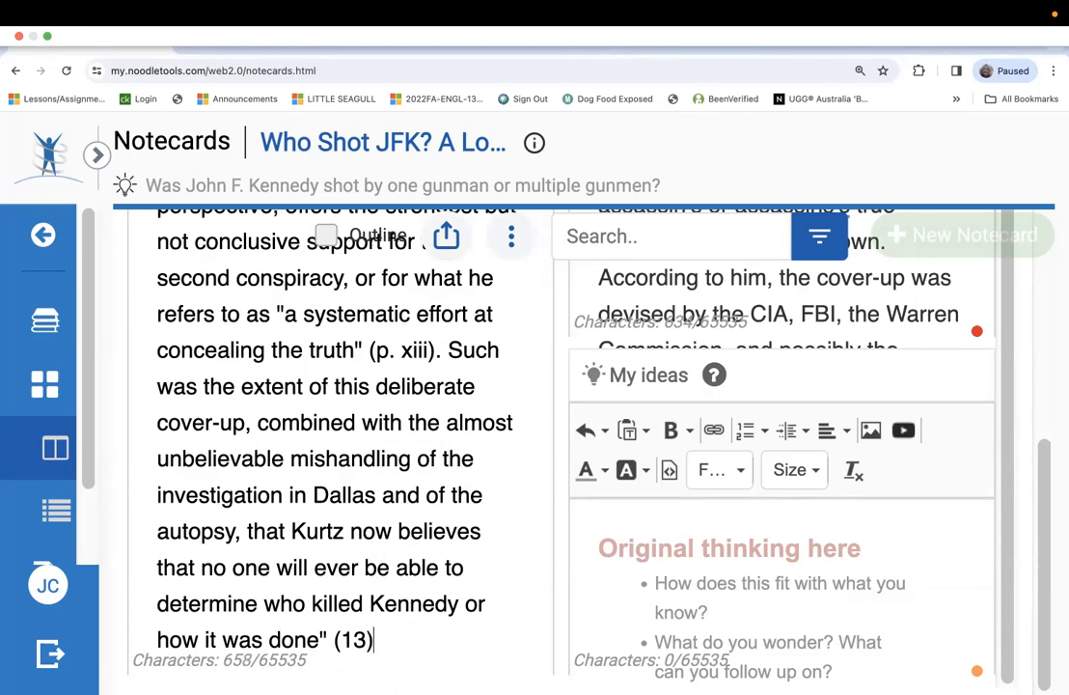
mouse_move(330, 673)
scroll(425, 460, up, 4)
scroll(425, 460, up, 2)
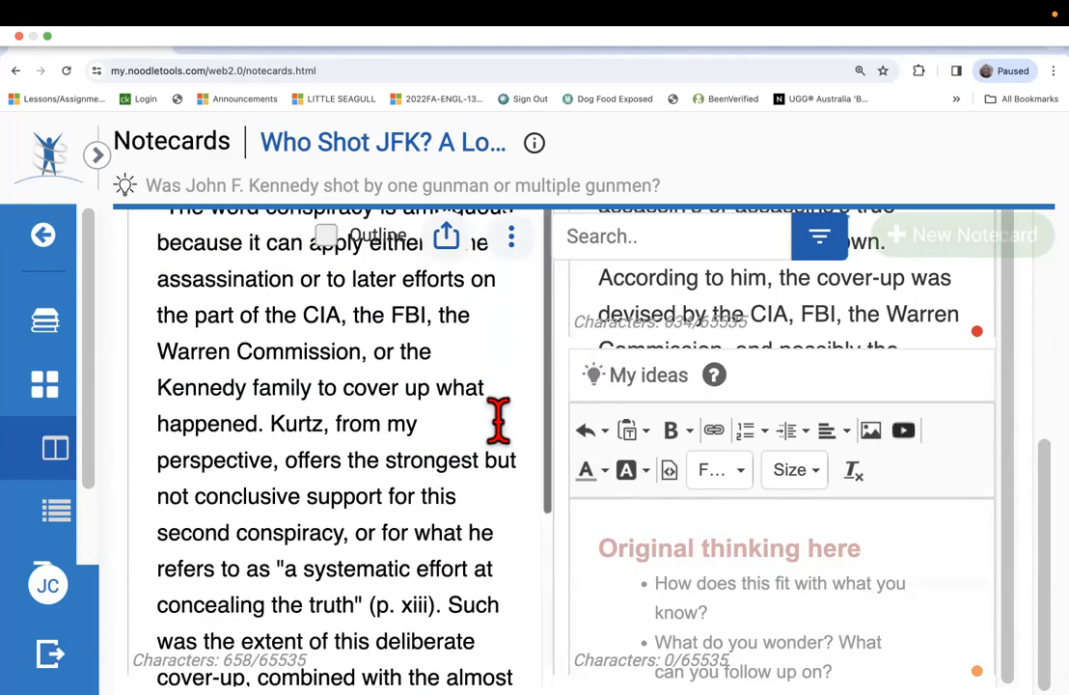
Switch to the EXPERTS notecard and replace the page citation ending its direct quotation with (515).
scroll(498, 416, down, 4)
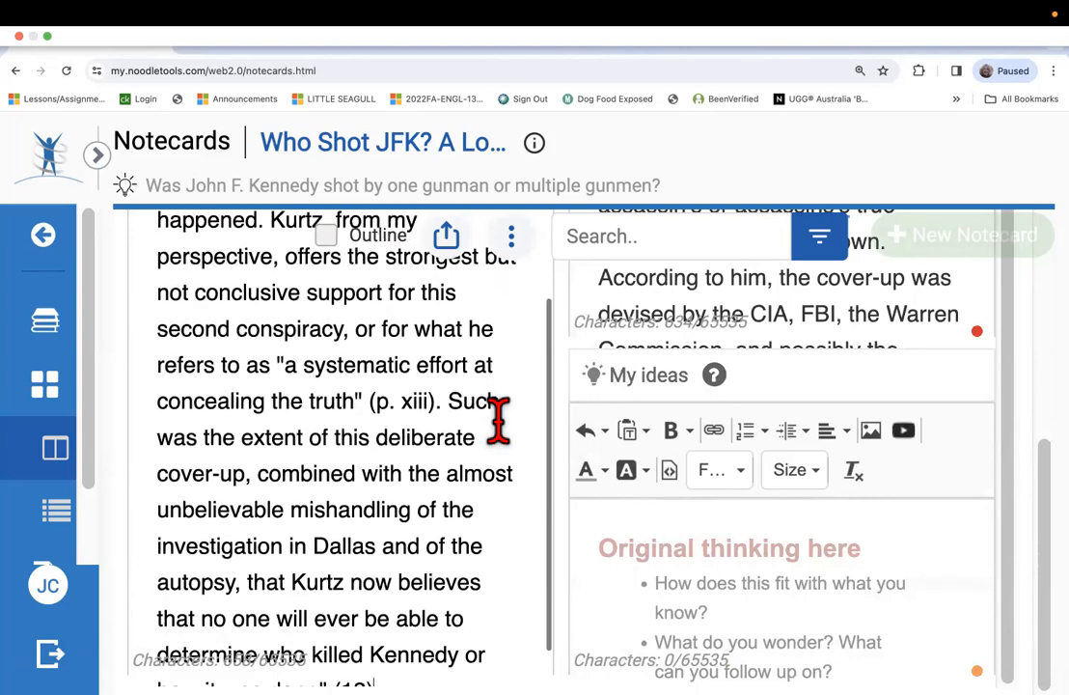
scroll(498, 420, down, 1)
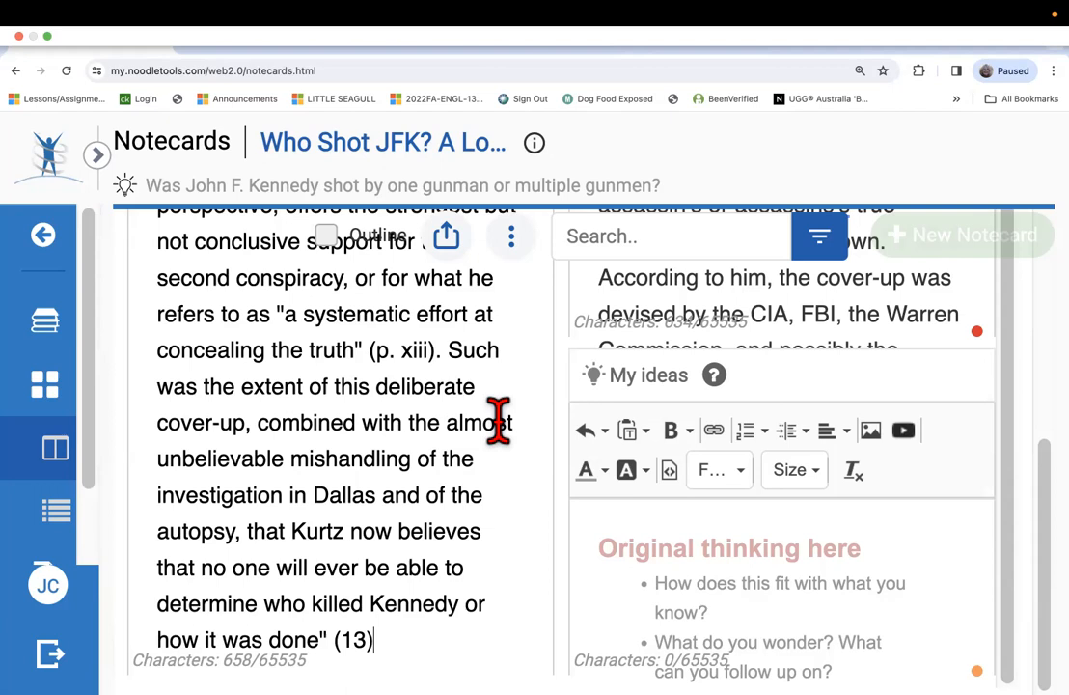
scroll(640, 604, down, 1)
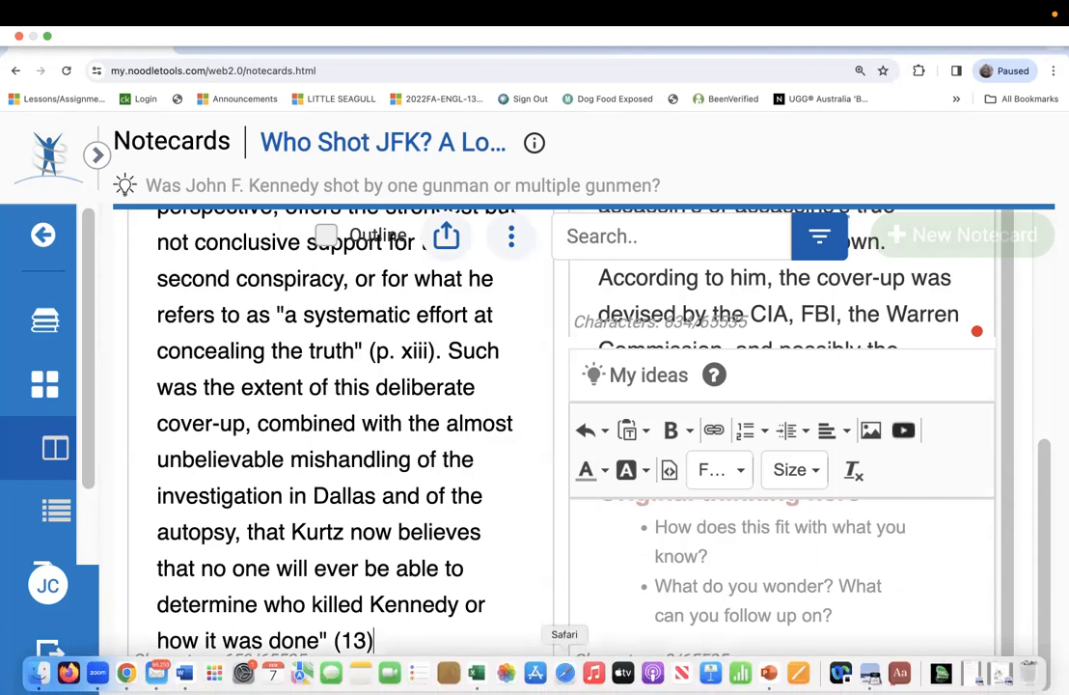
scroll(674, 550, up, 1)
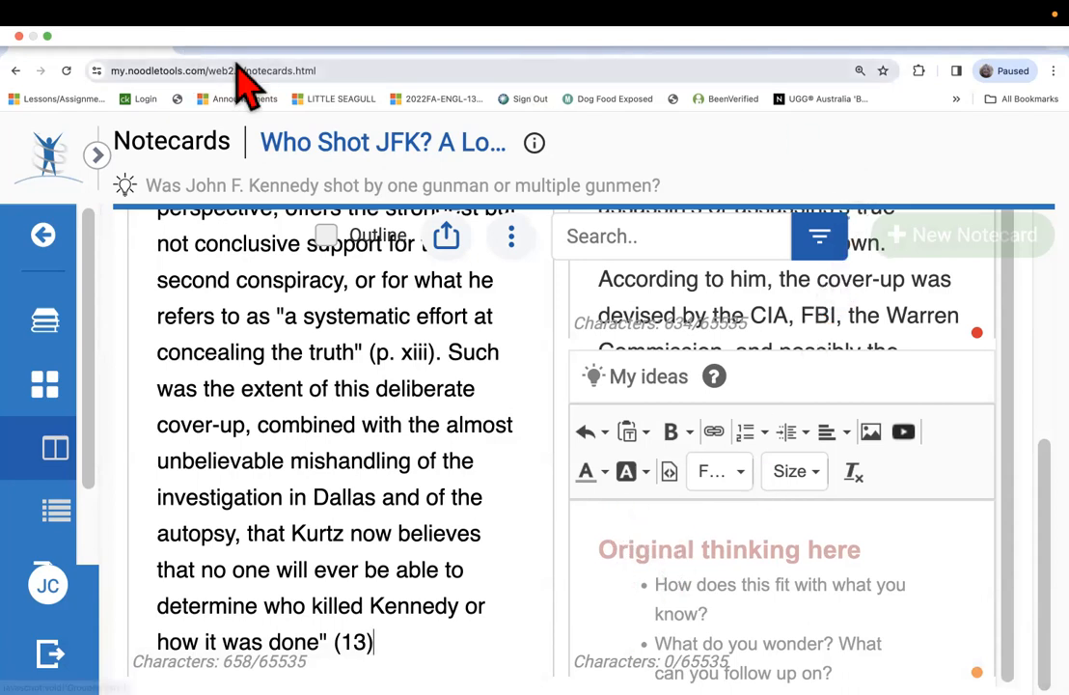
mouse_move(294, 3)
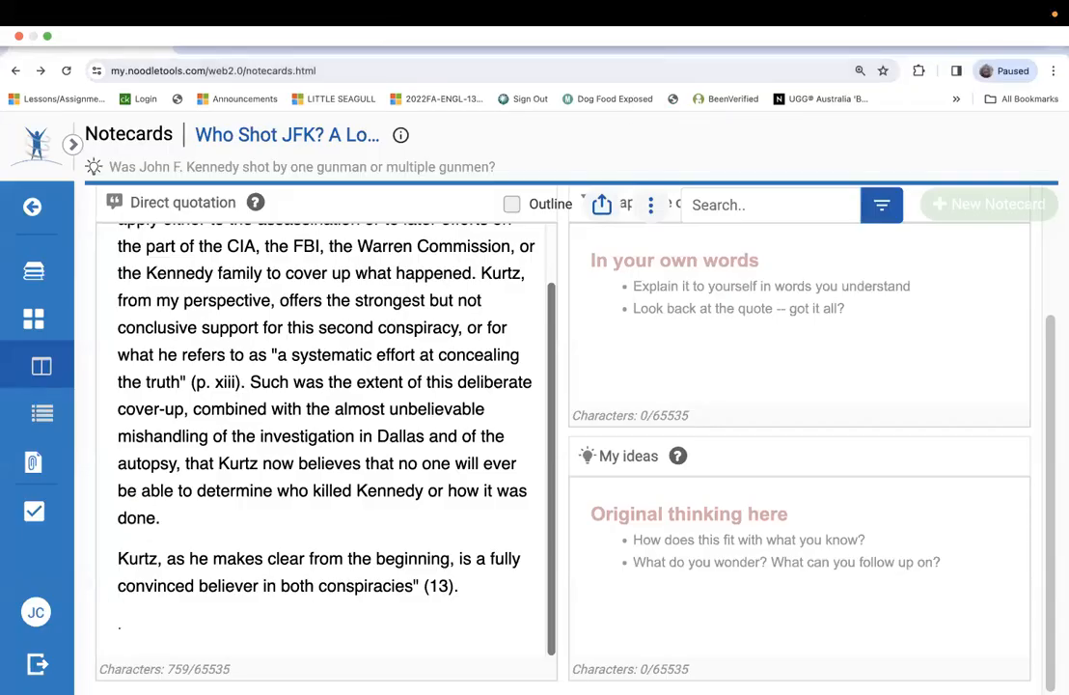
triple_click(446, 591)
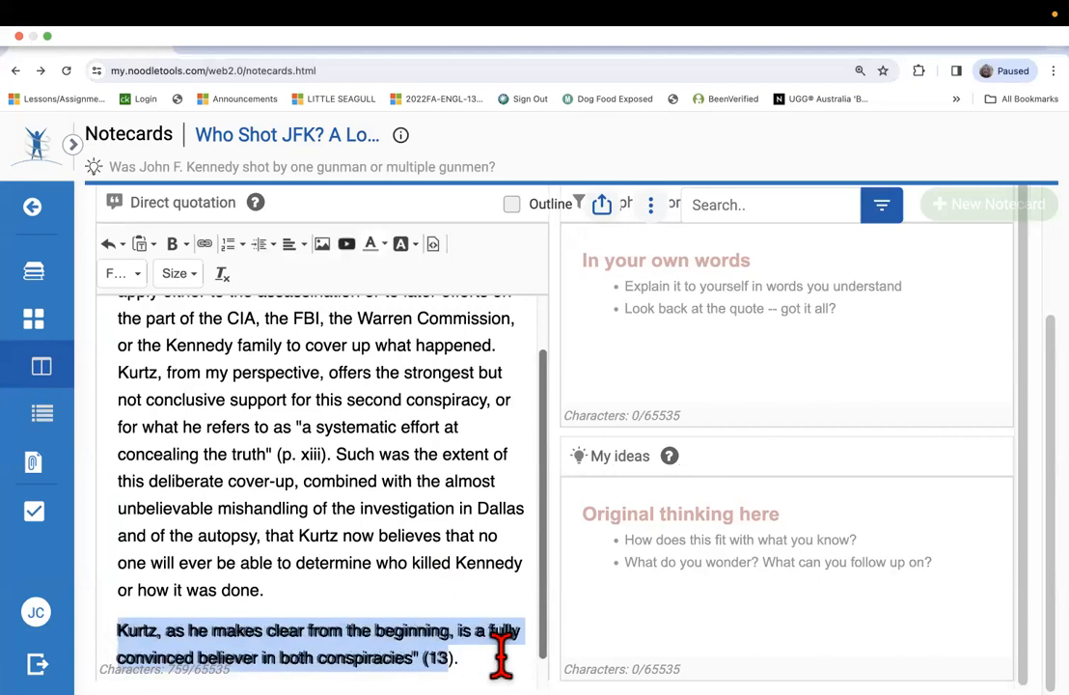
click(472, 652)
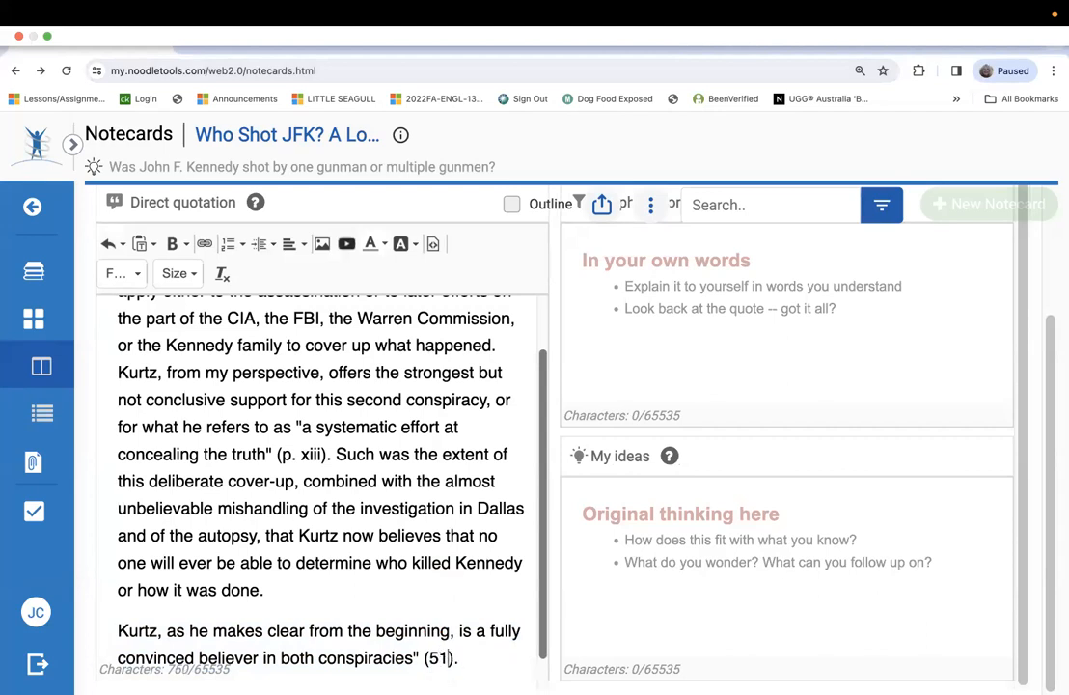
scroll(407, 522, down, 1)
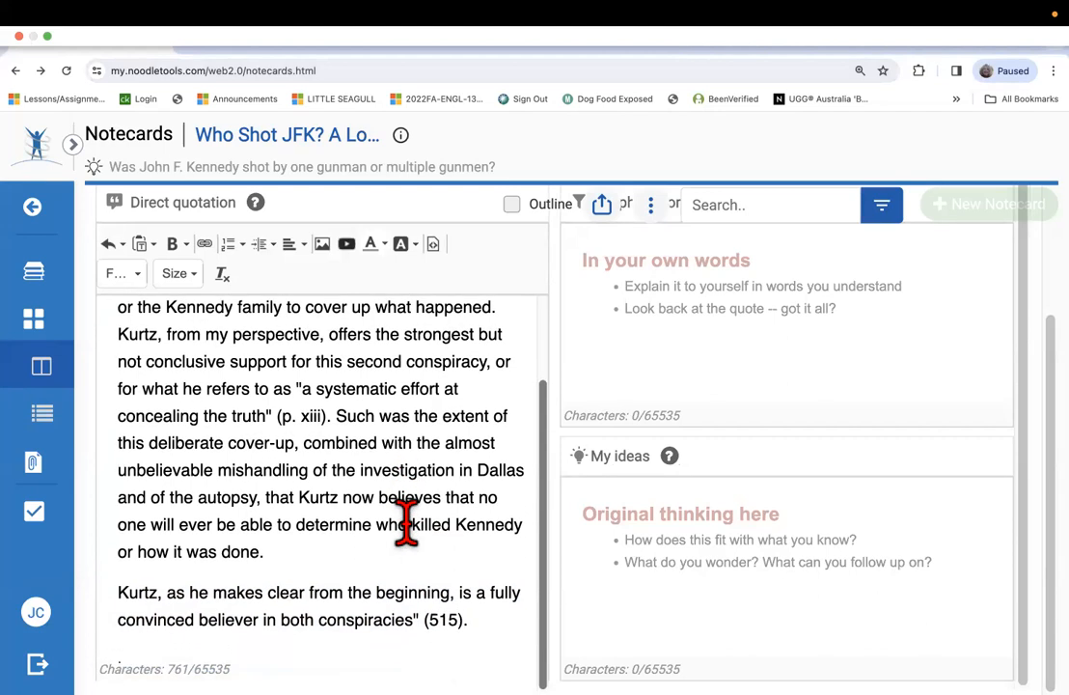
scroll(399, 565, up, 1)
scroll(400, 565, up, 1)
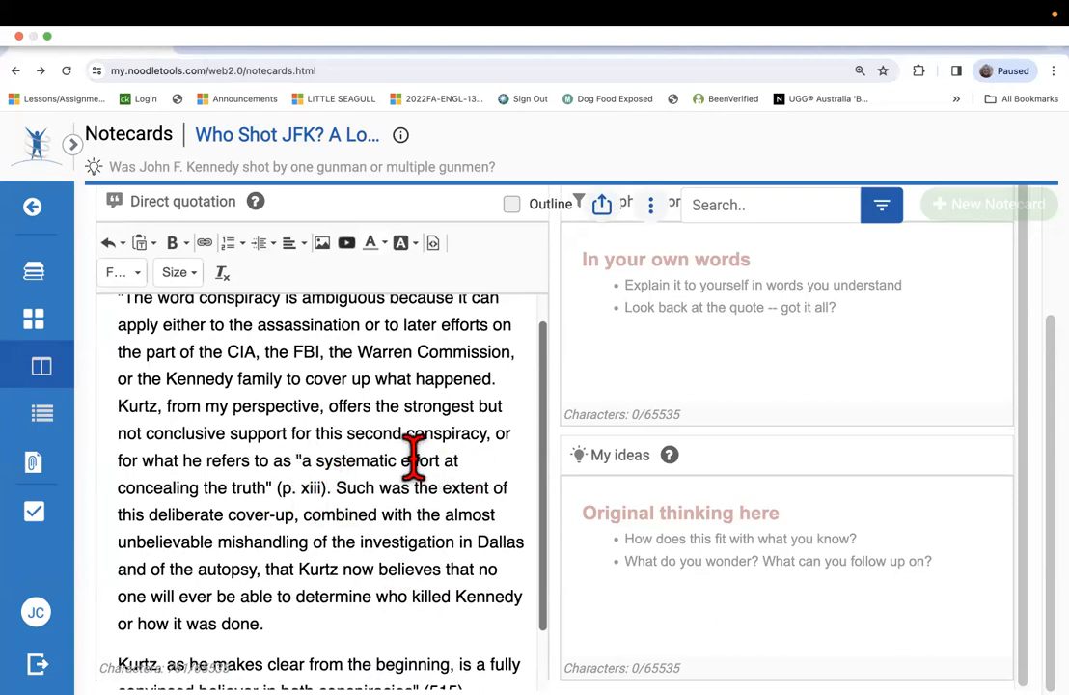
scroll(389, 449, up, 1)
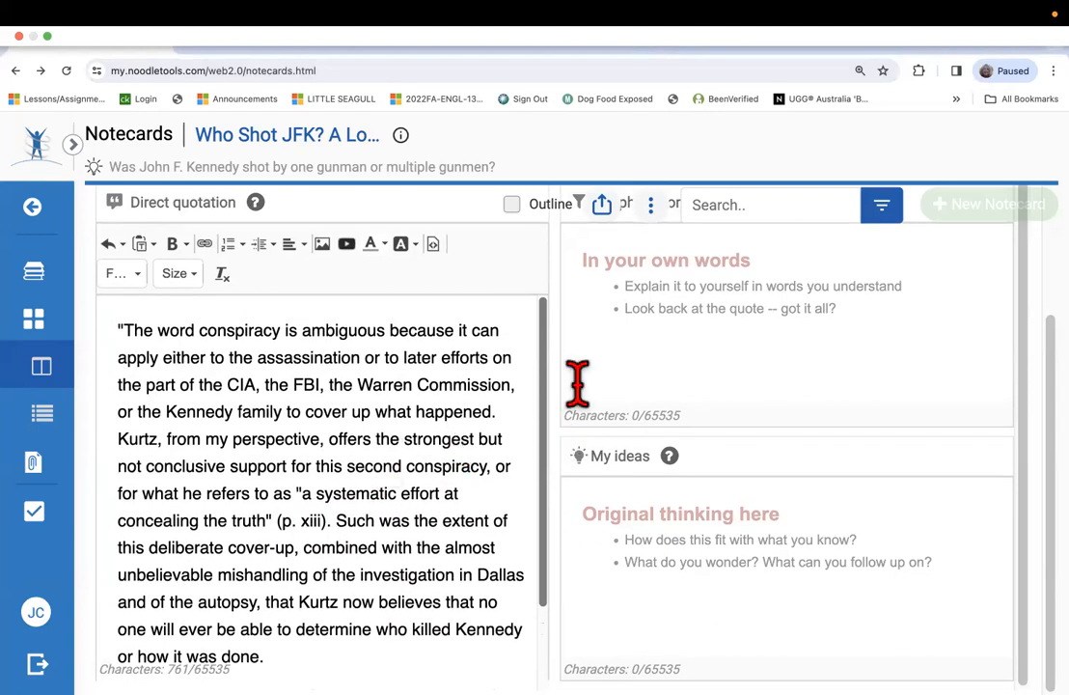
scroll(575, 382, up, 3)
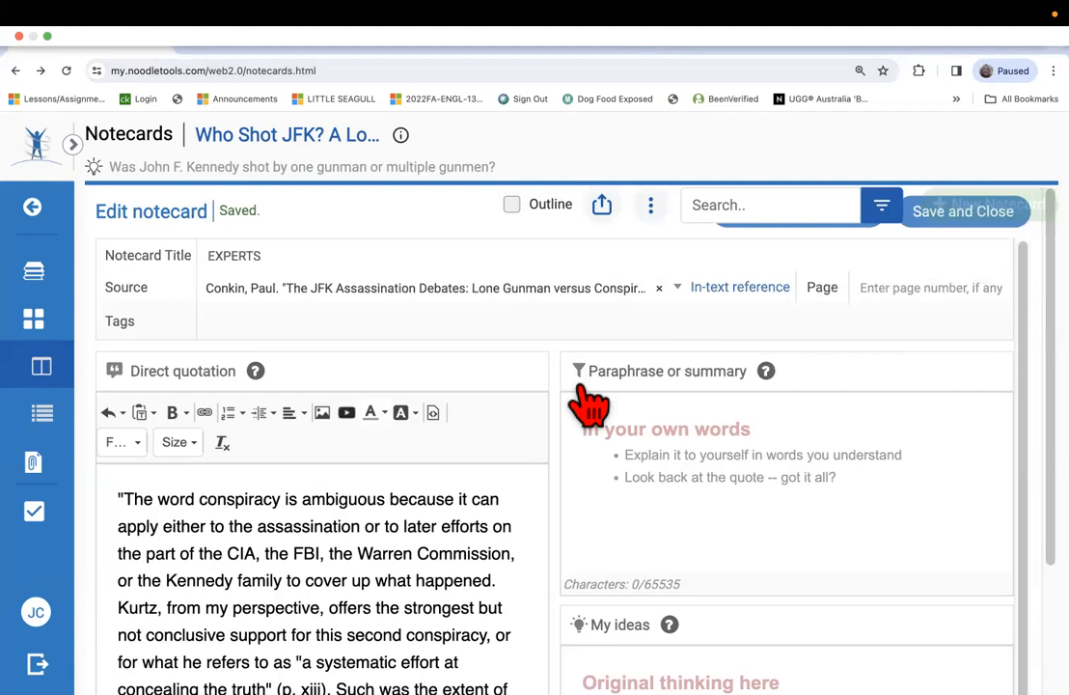
scroll(591, 404, down, 2)
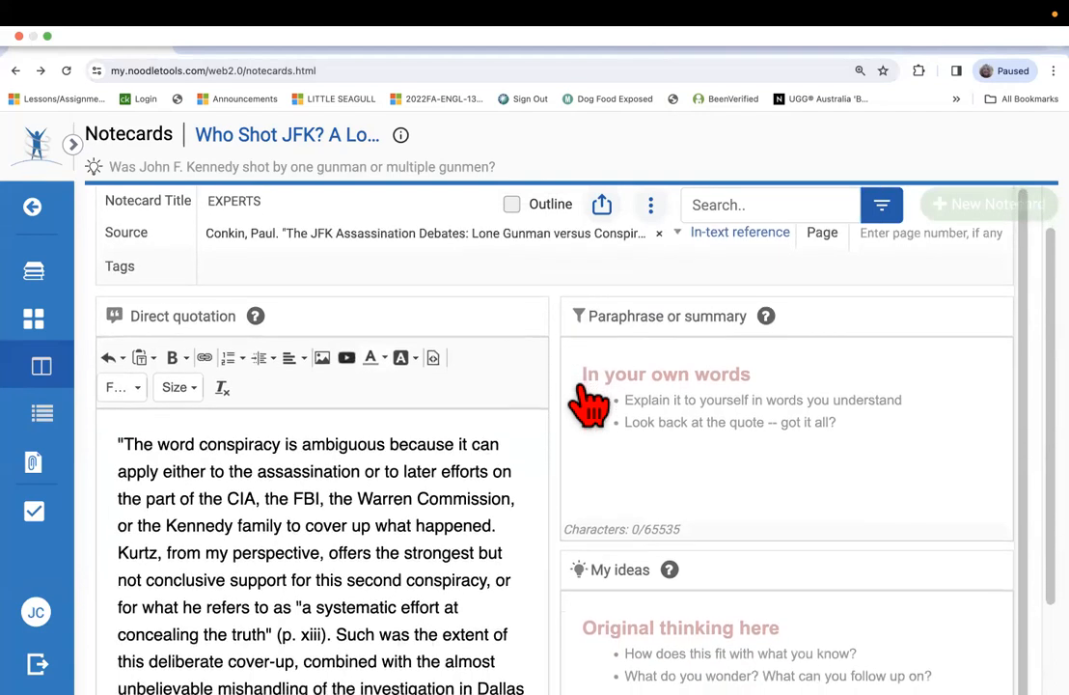
scroll(584, 396, down, 3)
Switch to Word and copy the paraphrase under 103, from "Kurtz is almost certain" to "within the government (13).".
mouse_move(302, 674)
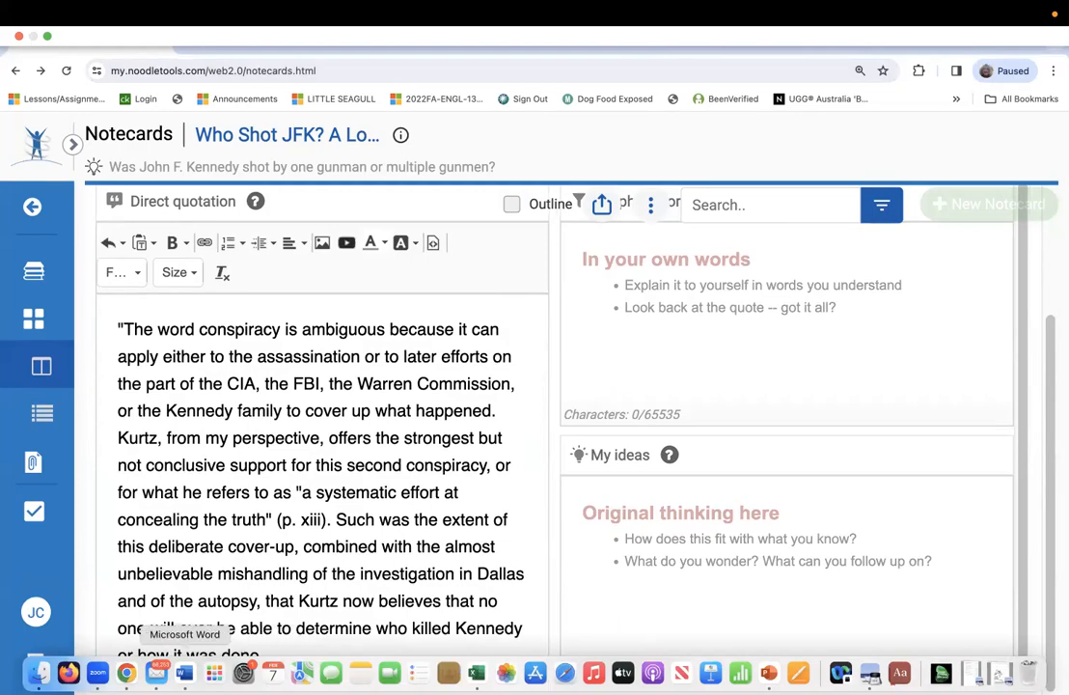
click(184, 672)
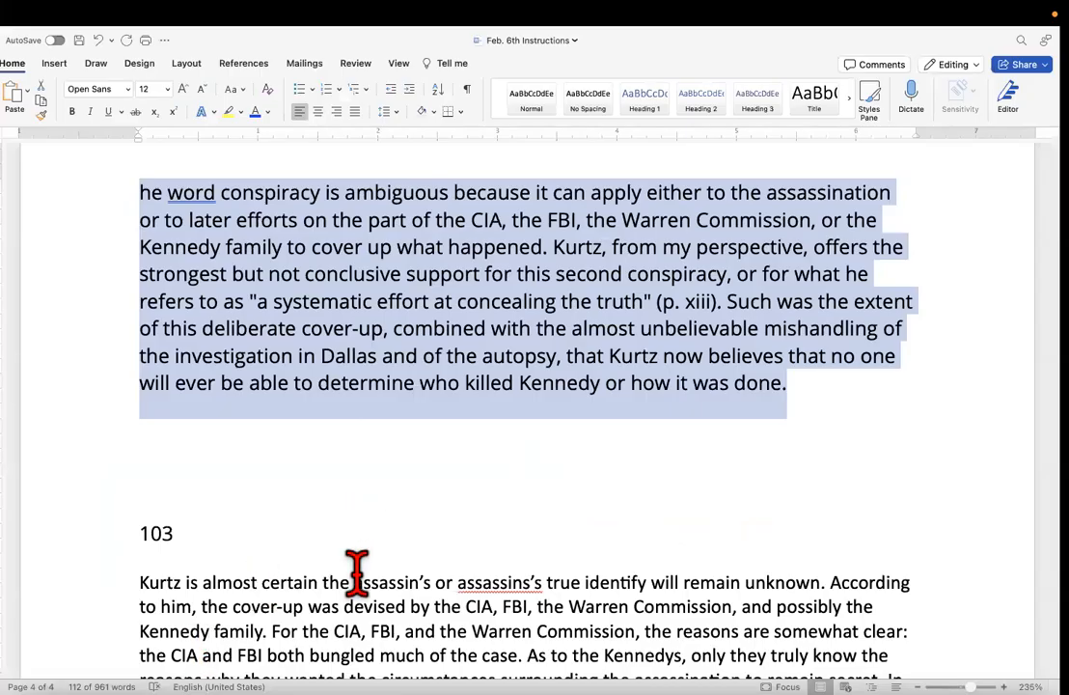
scroll(357, 570, down, 5)
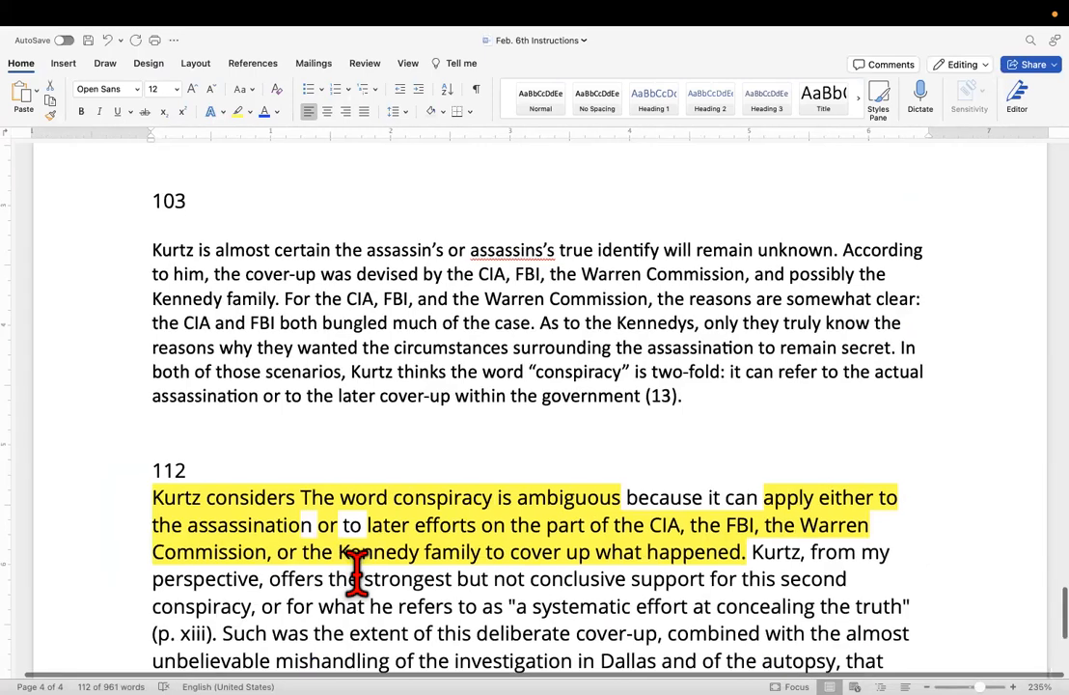
scroll(357, 569, down, 3)
scroll(357, 569, up, 5)
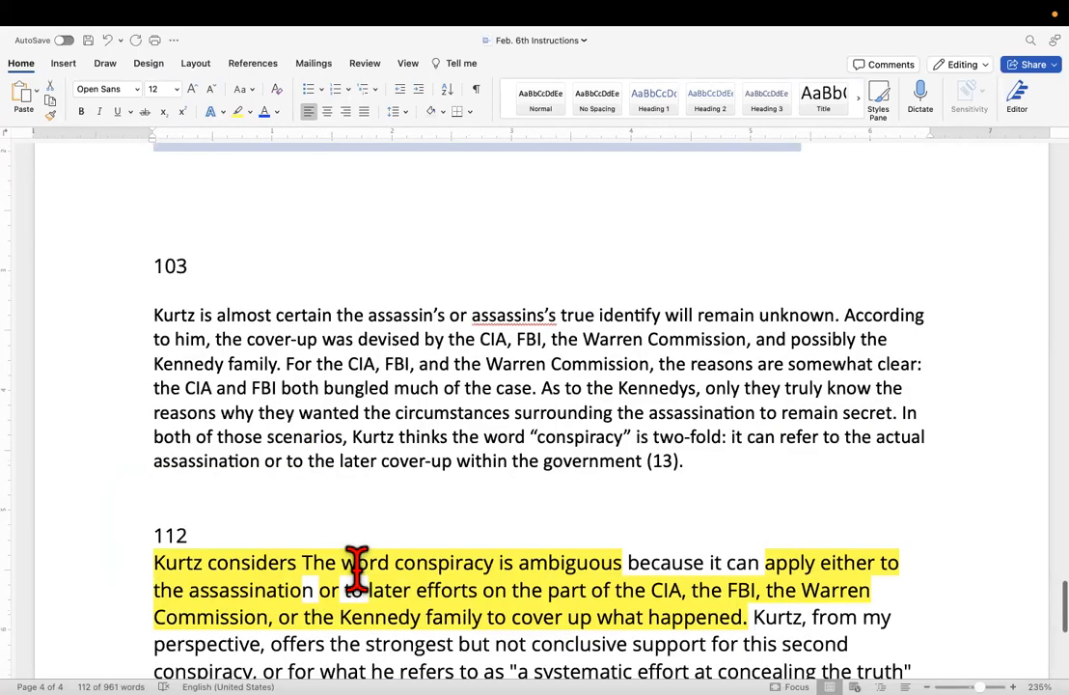
scroll(357, 570, down, 12)
scroll(358, 569, up, 6)
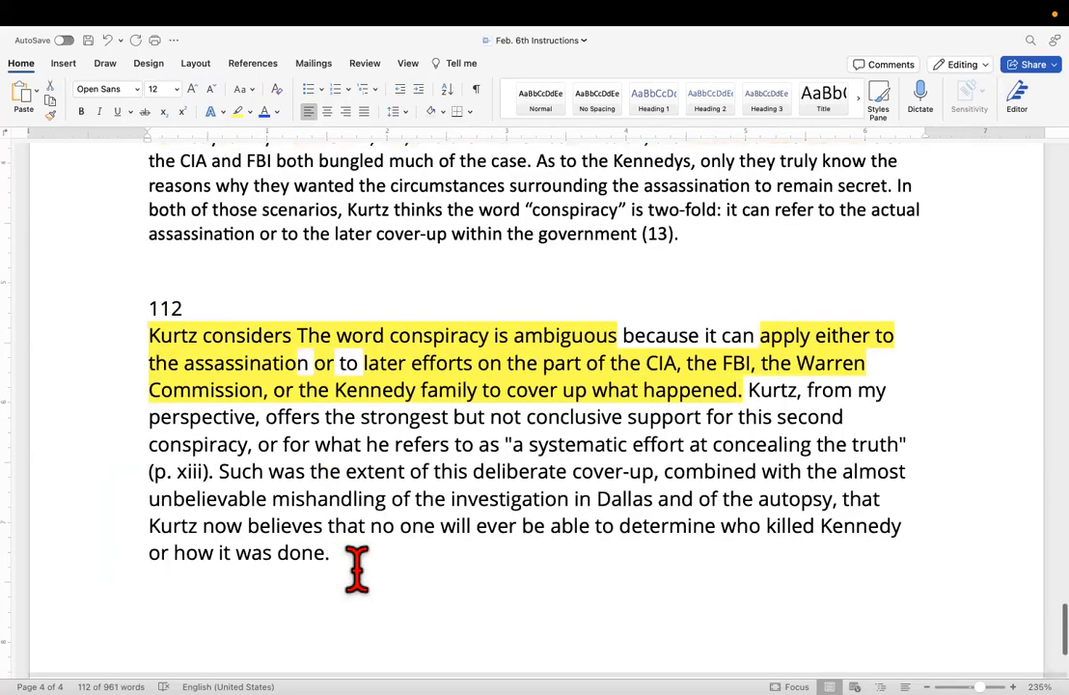
scroll(357, 570, up, 13)
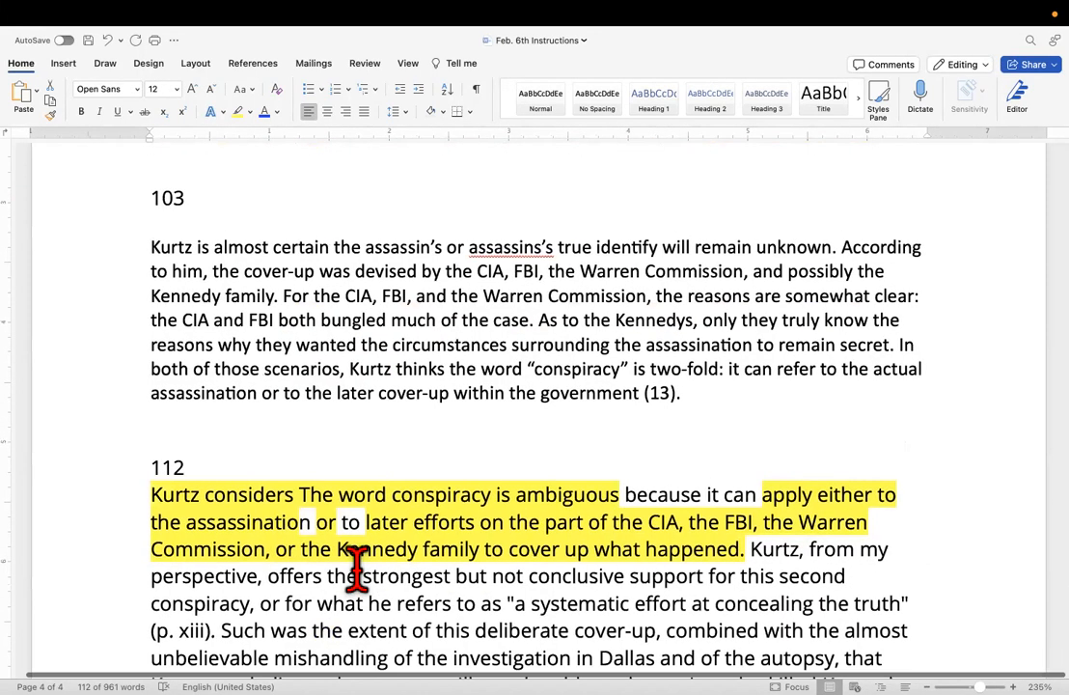
scroll(357, 568, up, 3)
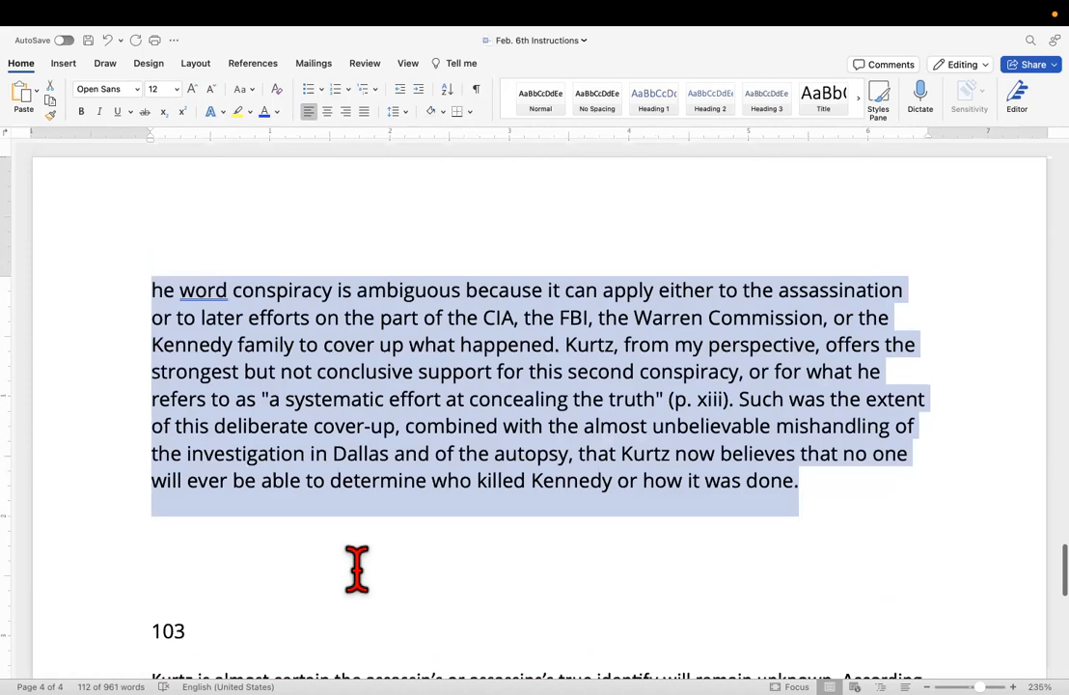
scroll(357, 567, down, 4)
scroll(357, 567, down, 3)
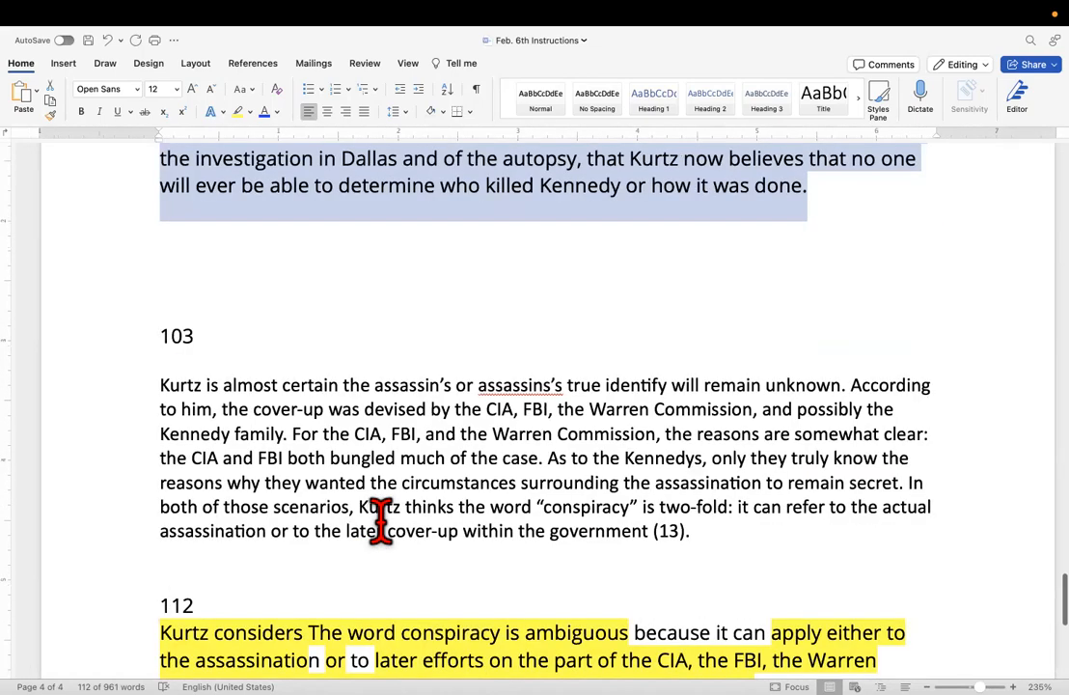
scroll(381, 521, down, 2)
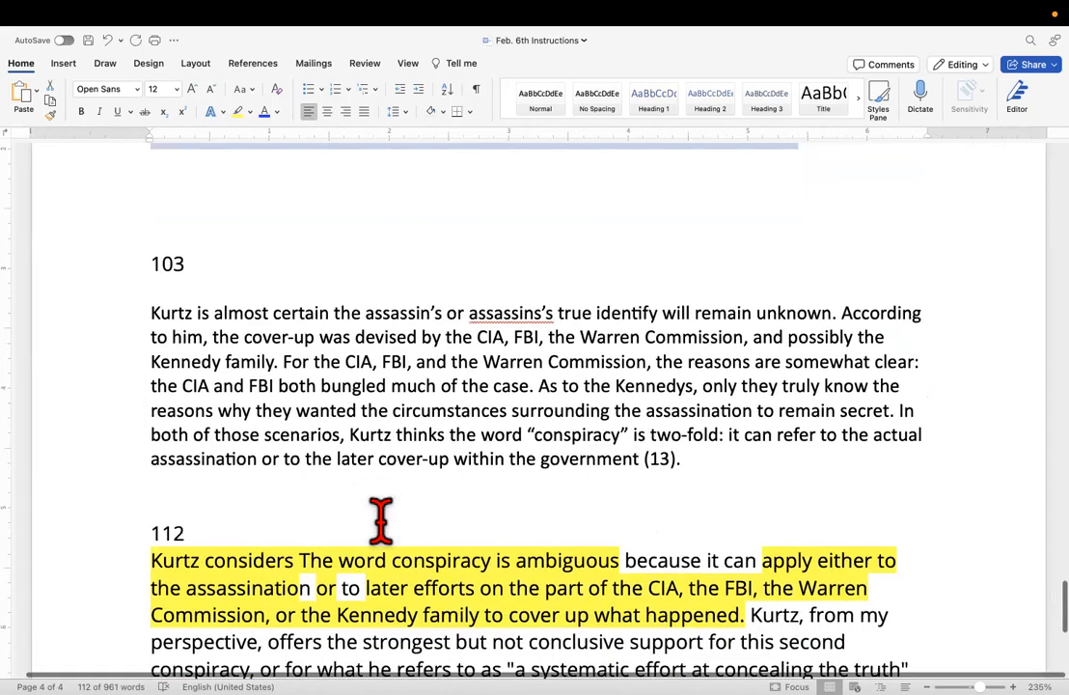
drag(738, 468, 129, 329)
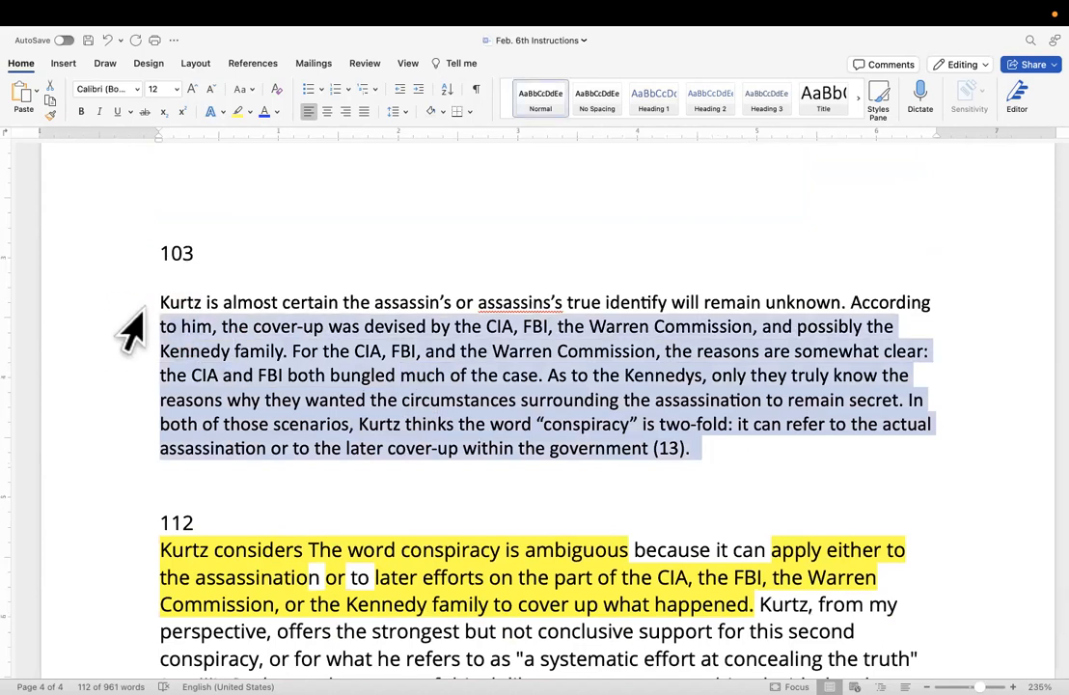
click(140, 302)
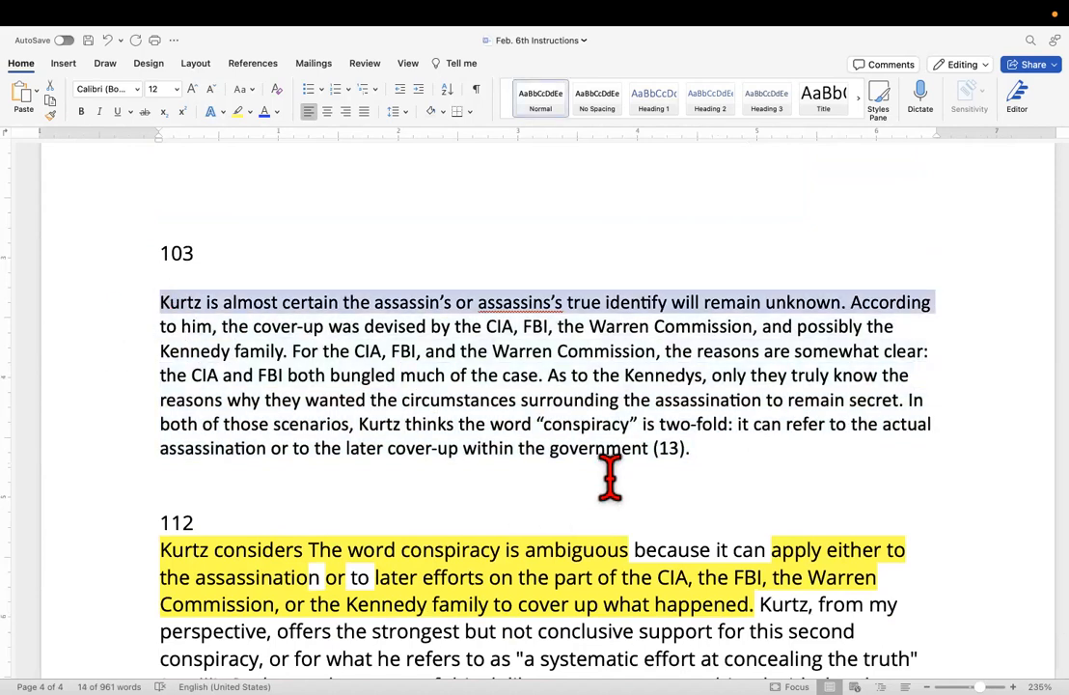
drag(733, 447, 138, 307)
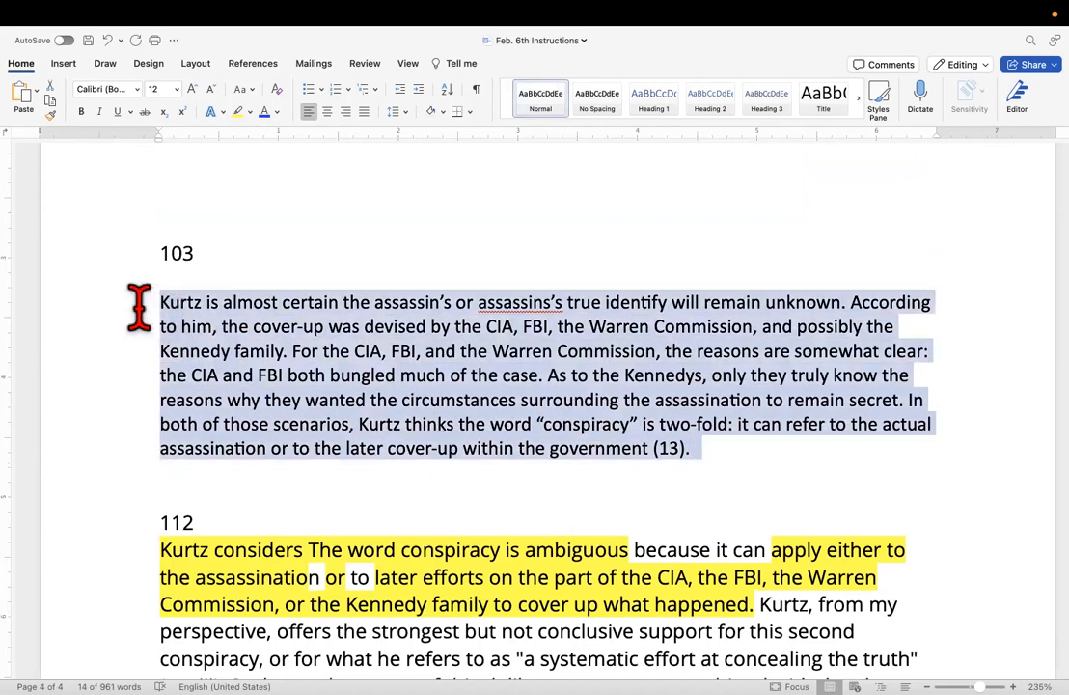
right_click(236, 319)
click(261, 367)
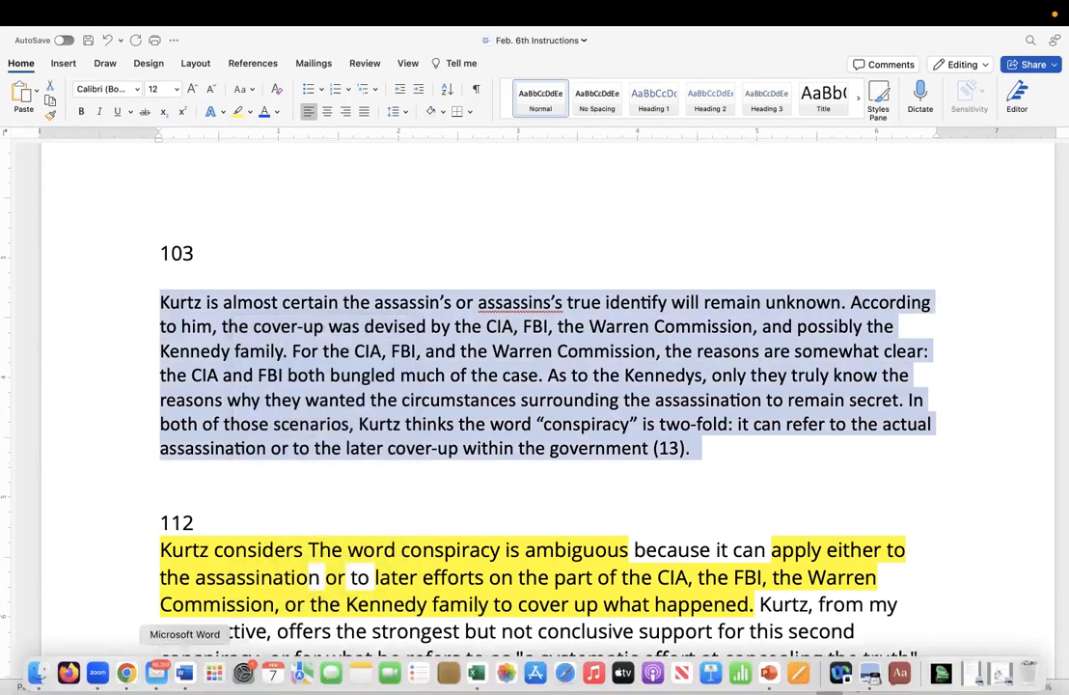
Return to NoodleTools in Chrome and paste the copied paraphrase into the EXPERTS notecard's Paraphrase or summary section.
click(126, 673)
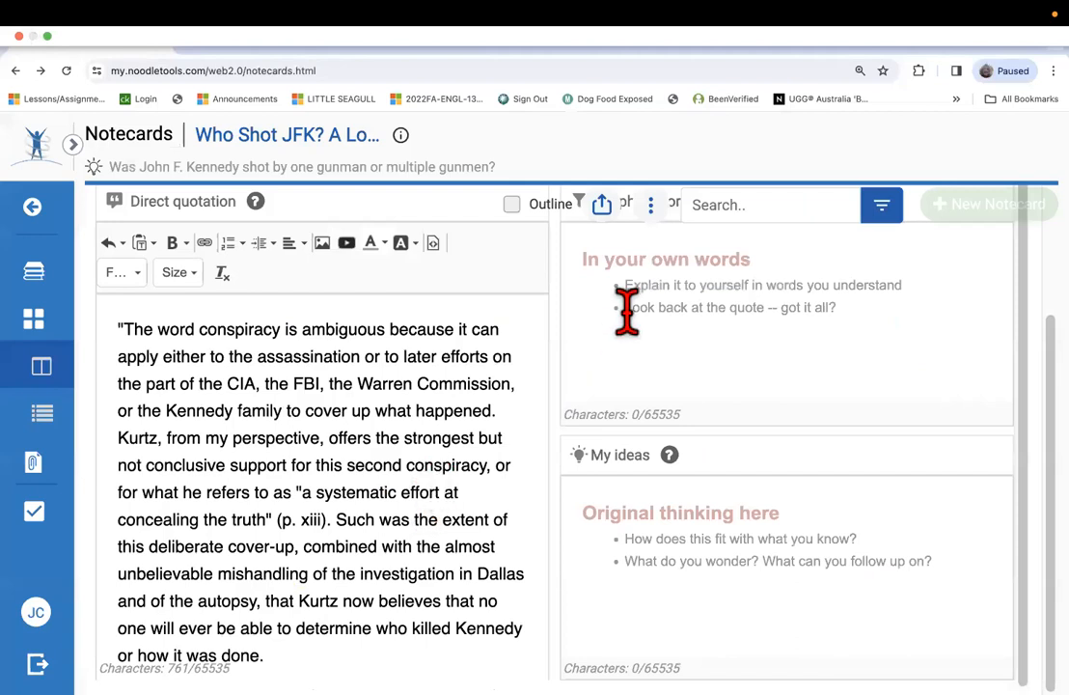
click(628, 309)
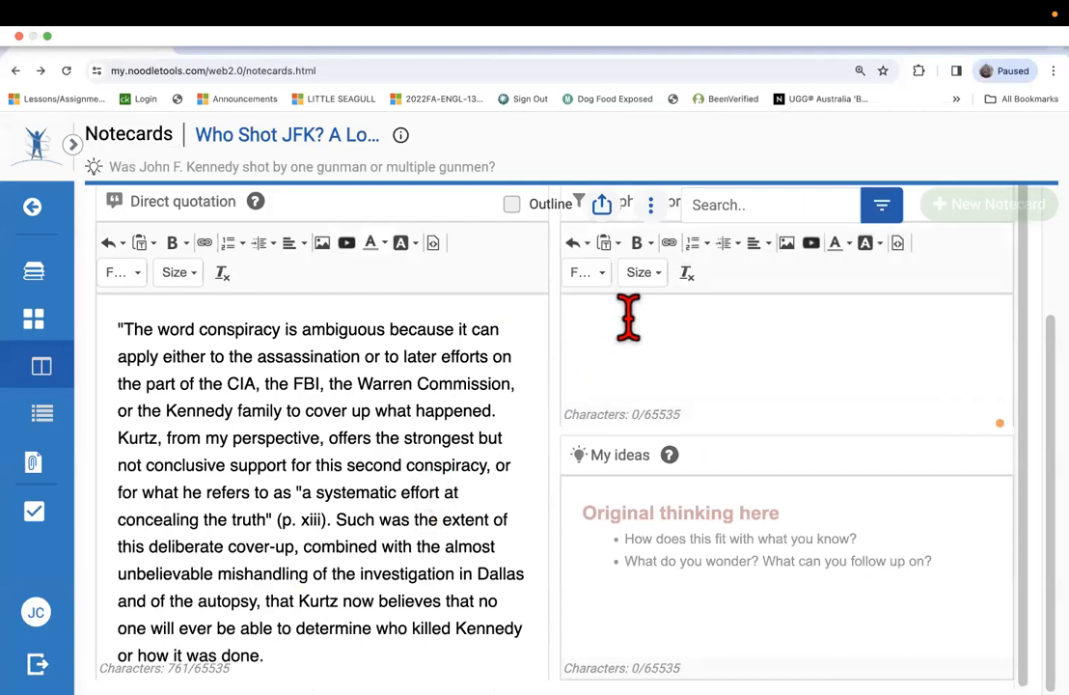
key(super+v)
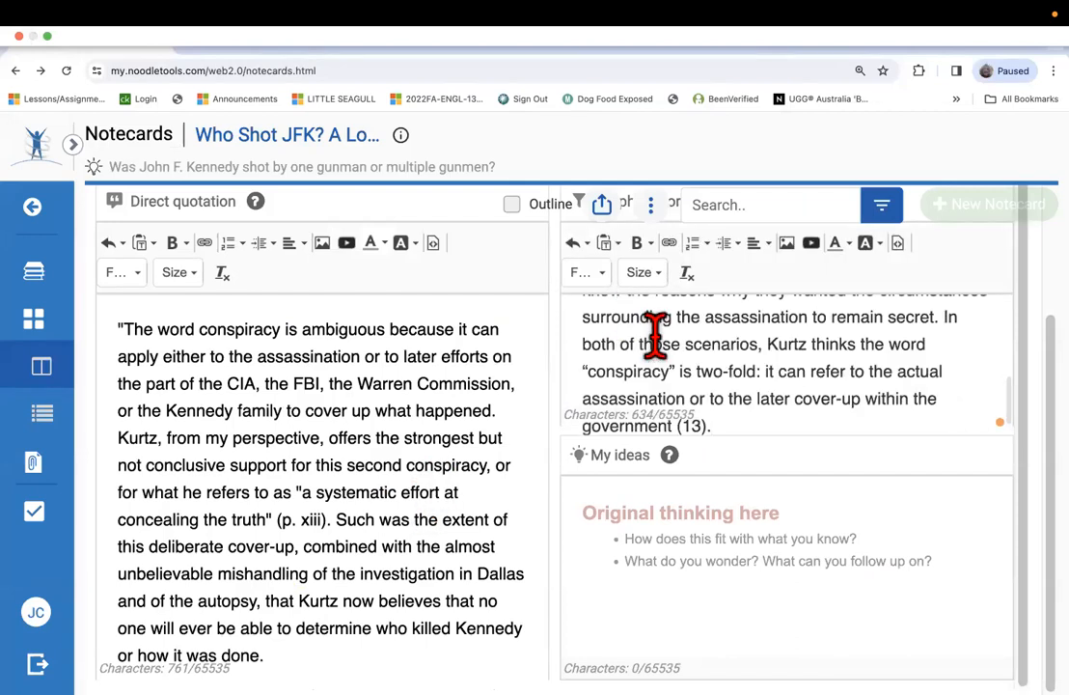
scroll(637, 318, up, 5)
scroll(666, 314, down, 1)
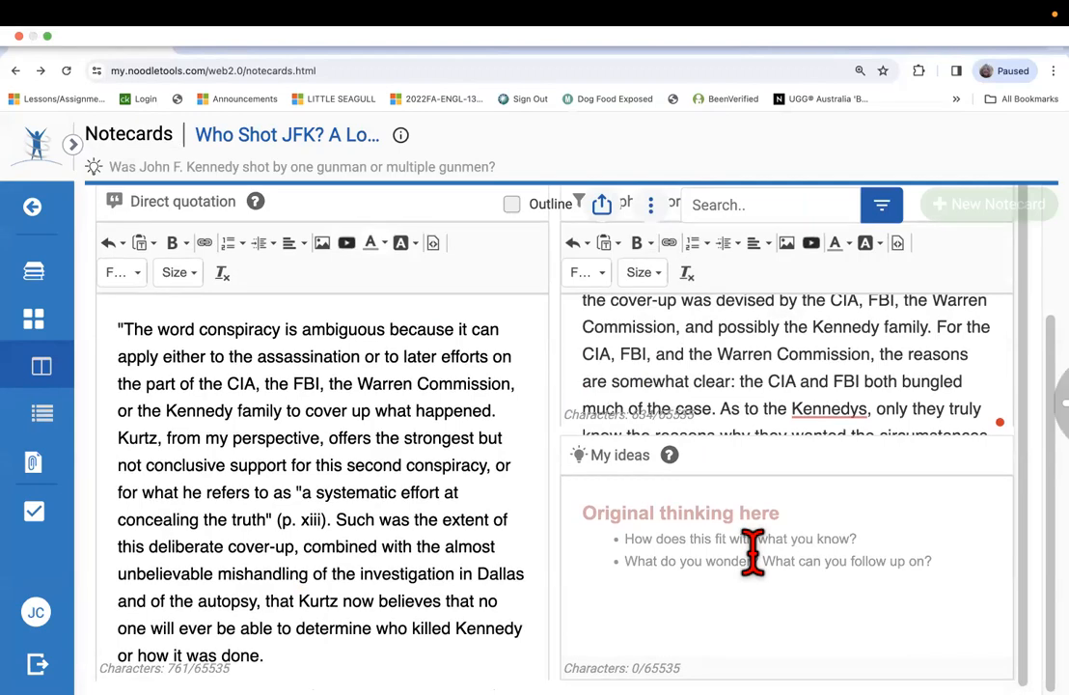
Go back to the notecard workspace and move the EXPERTS and Untitled EXPERTS cards down into open space, clear of the page controls.
scroll(448, 353, up, 3)
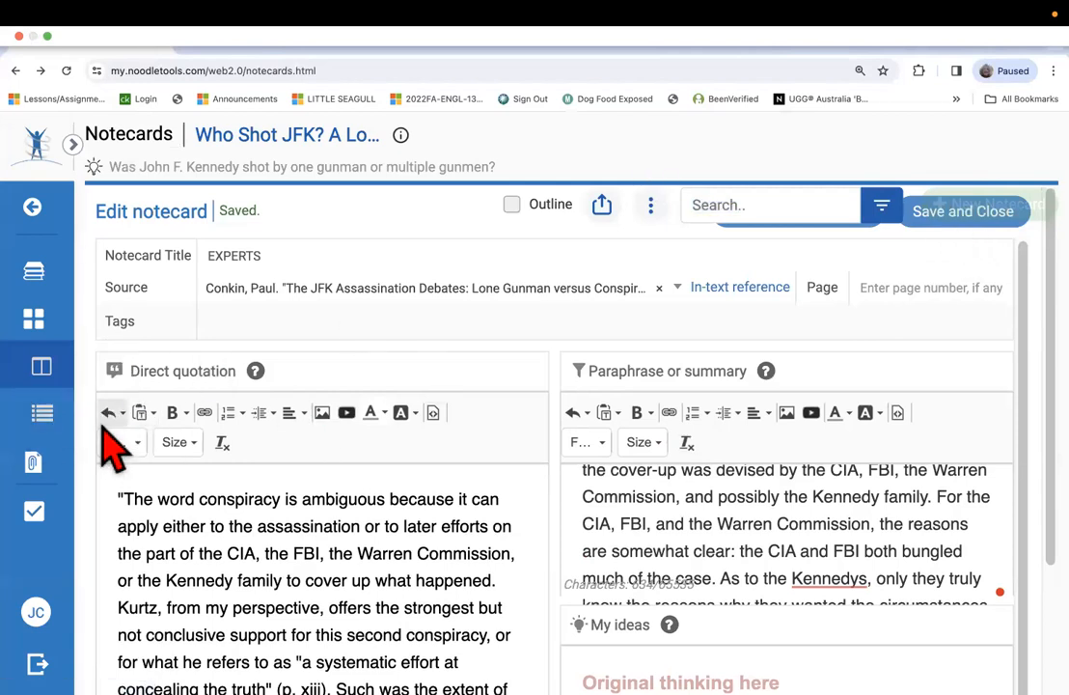
click(44, 333)
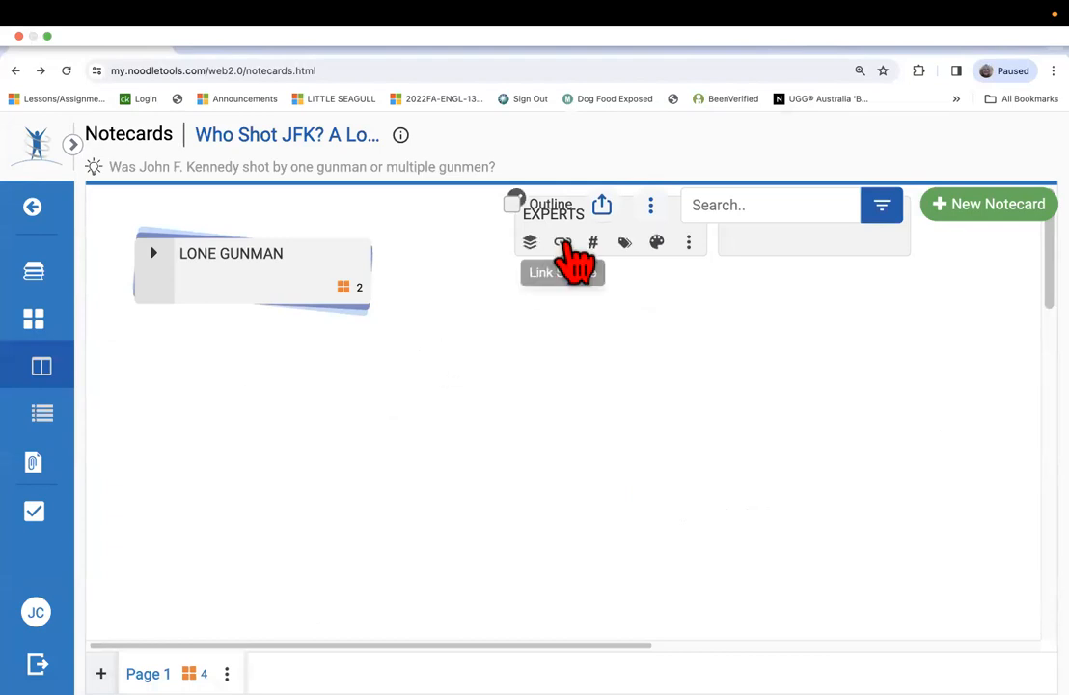
drag(579, 249, 520, 363)
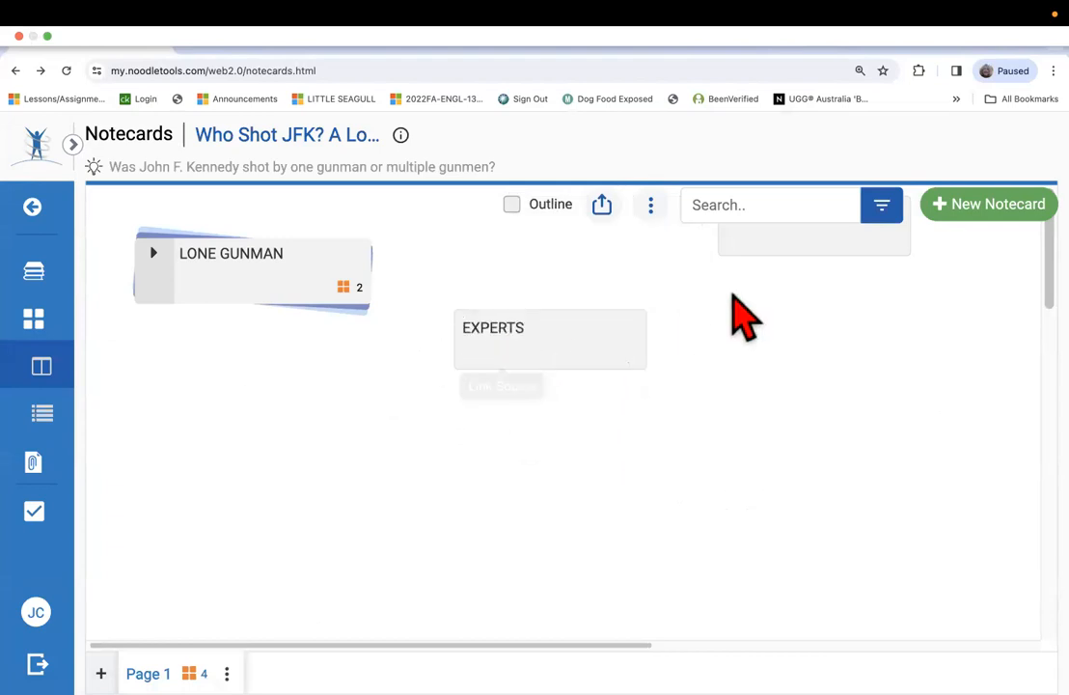
drag(758, 325, 865, 350)
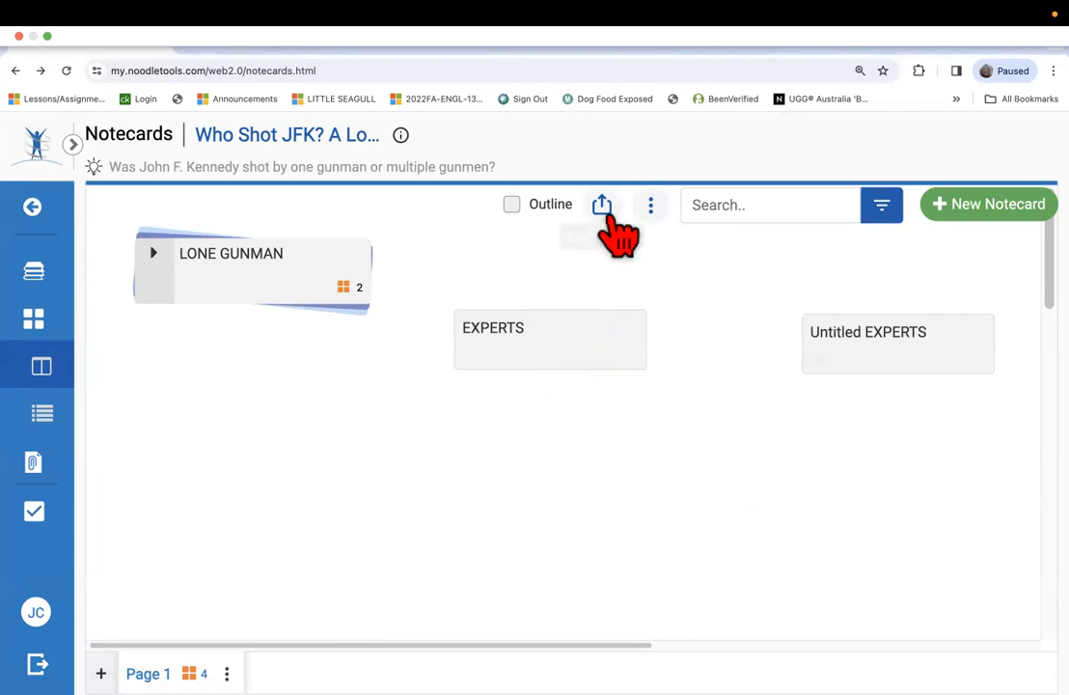
Display the source linked to the Untitled EXPERTS notecard.
click(850, 360)
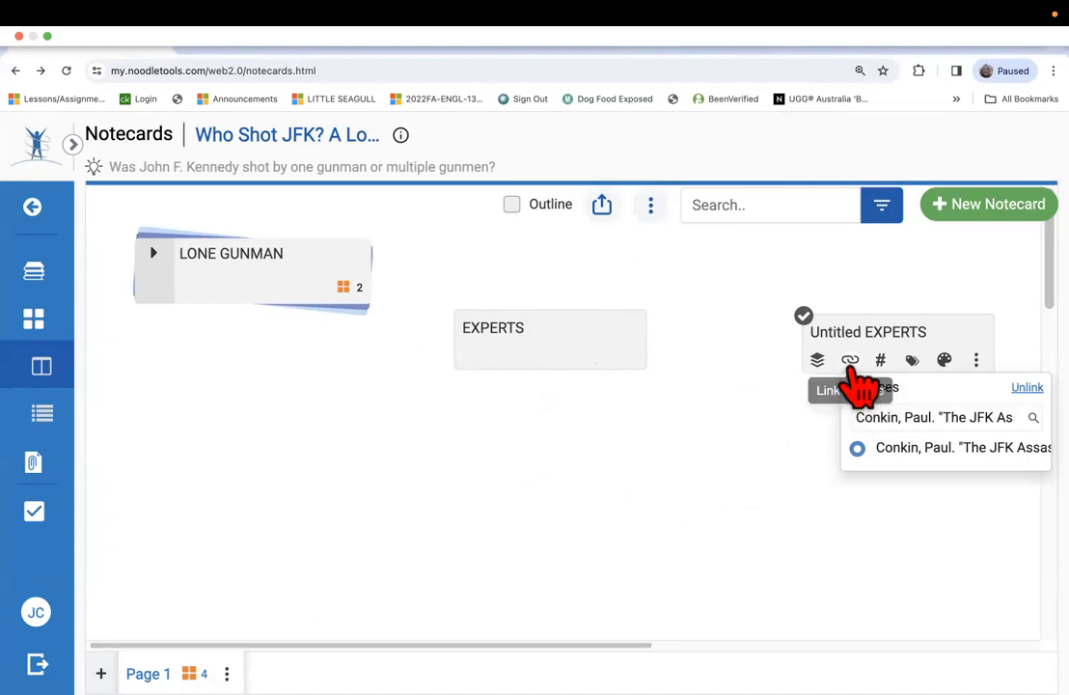
click(851, 367)
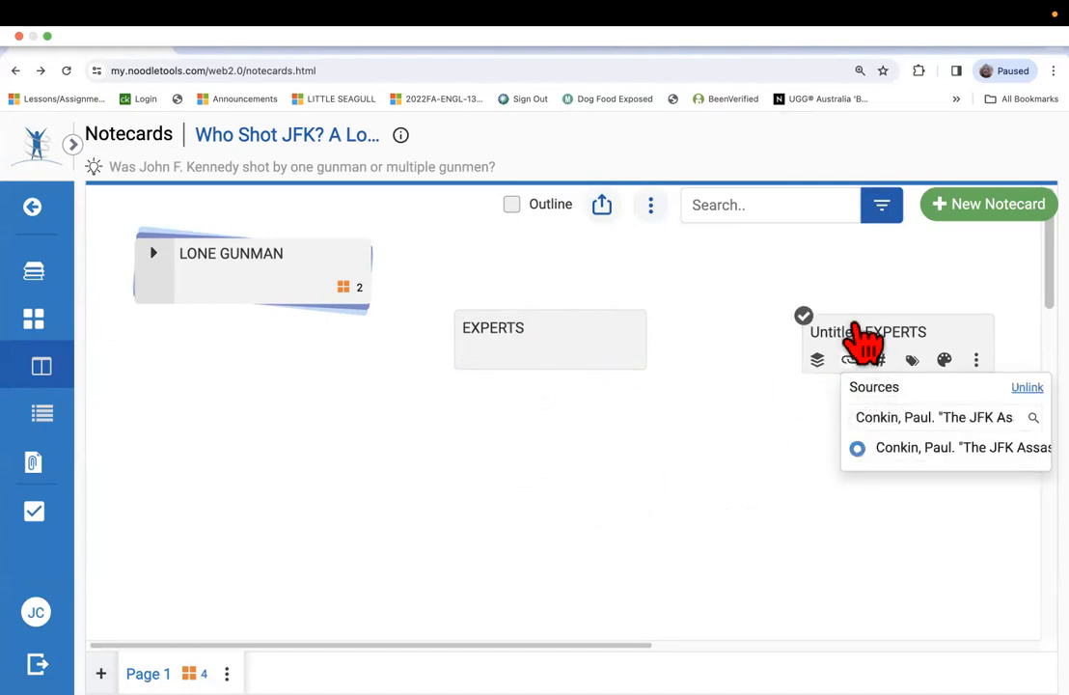
Add the EXPERTS notecard to a new pile titled EXPERTS and move that pile into open space clear of the LONE GUNMAN pile.
click(858, 333)
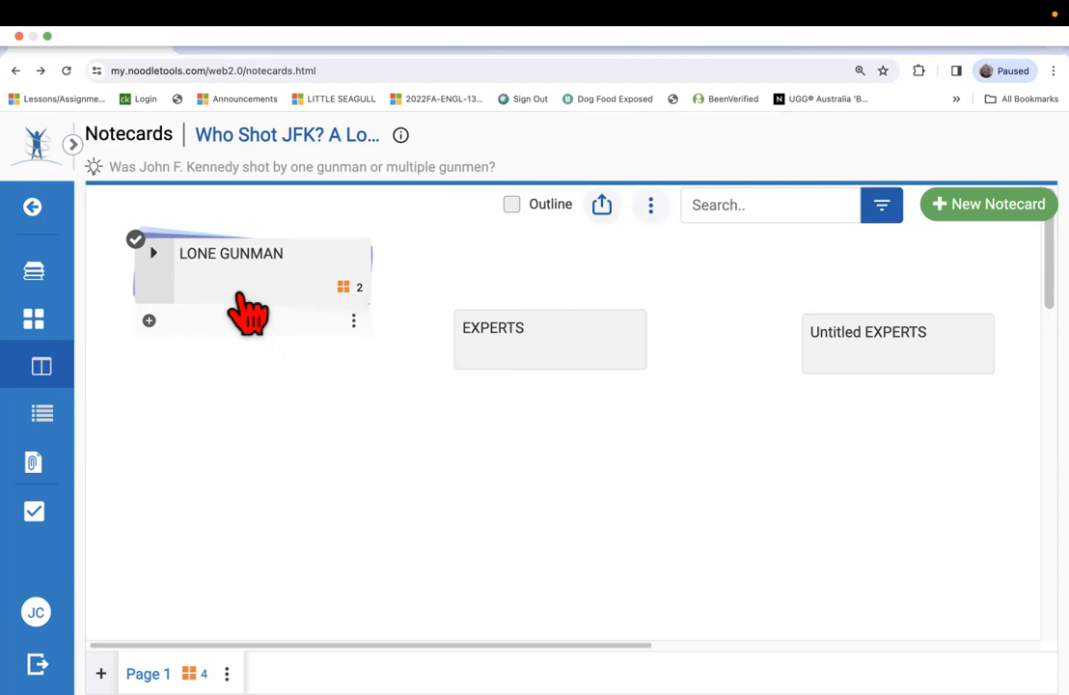
scroll(521, 362, down, 1)
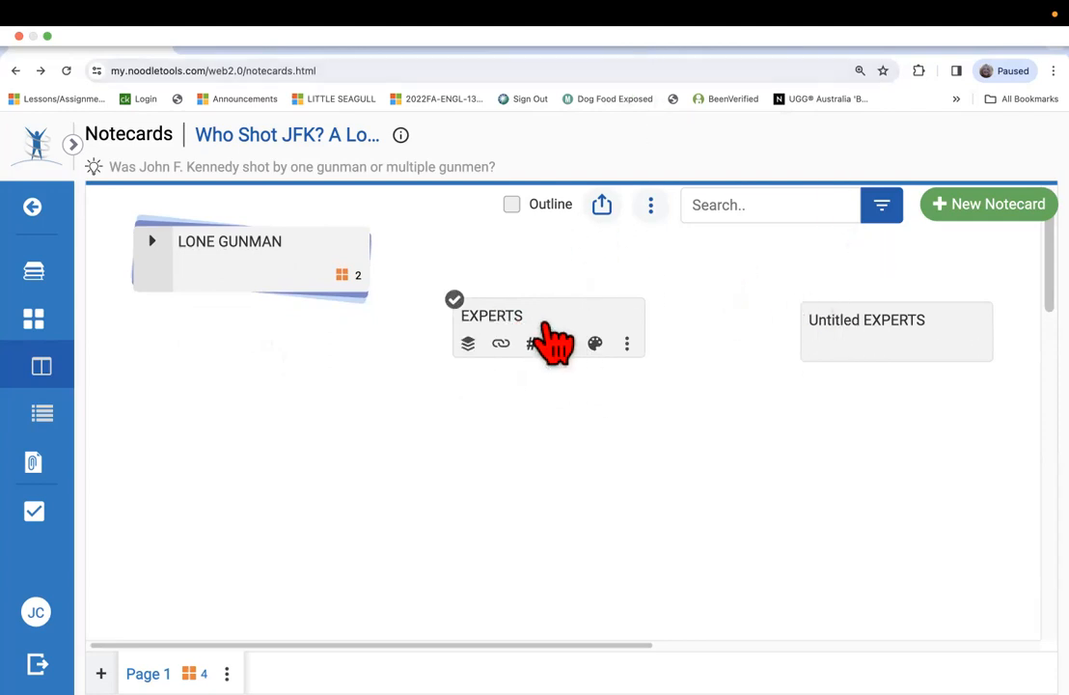
scroll(550, 340, down, 1)
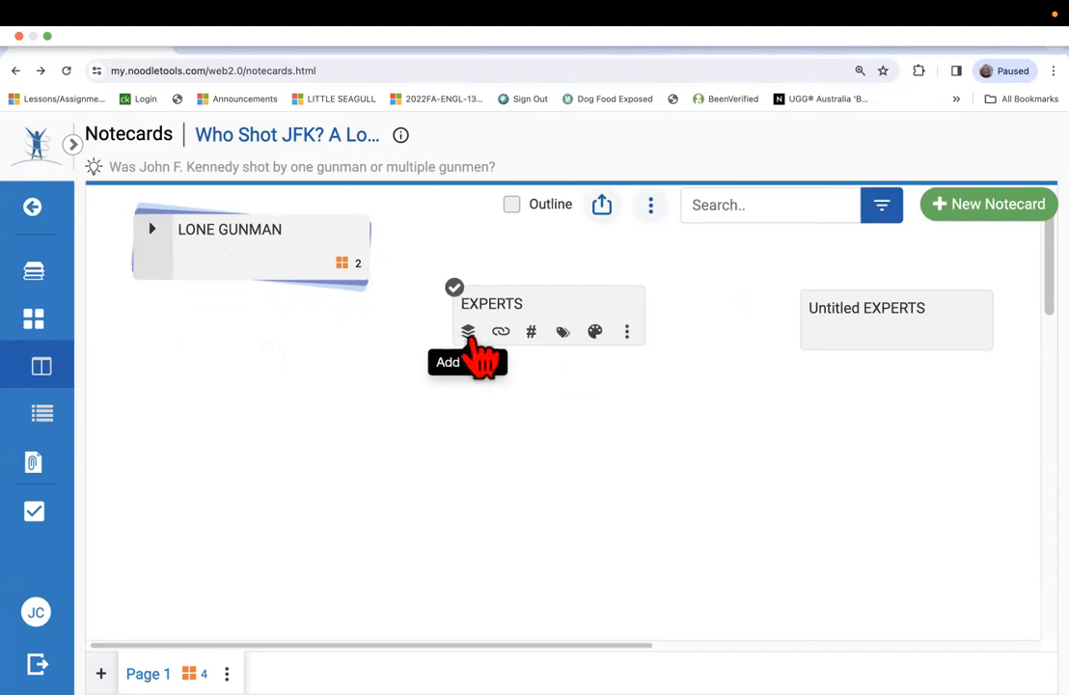
click(469, 333)
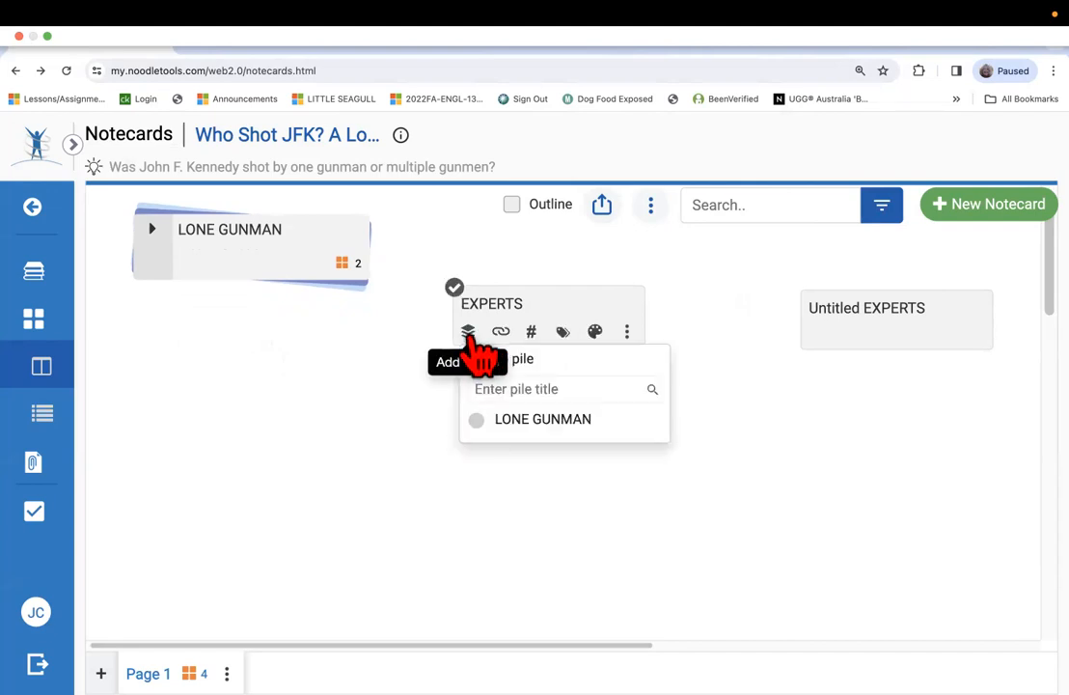
click(513, 388)
text(EXPERTS)
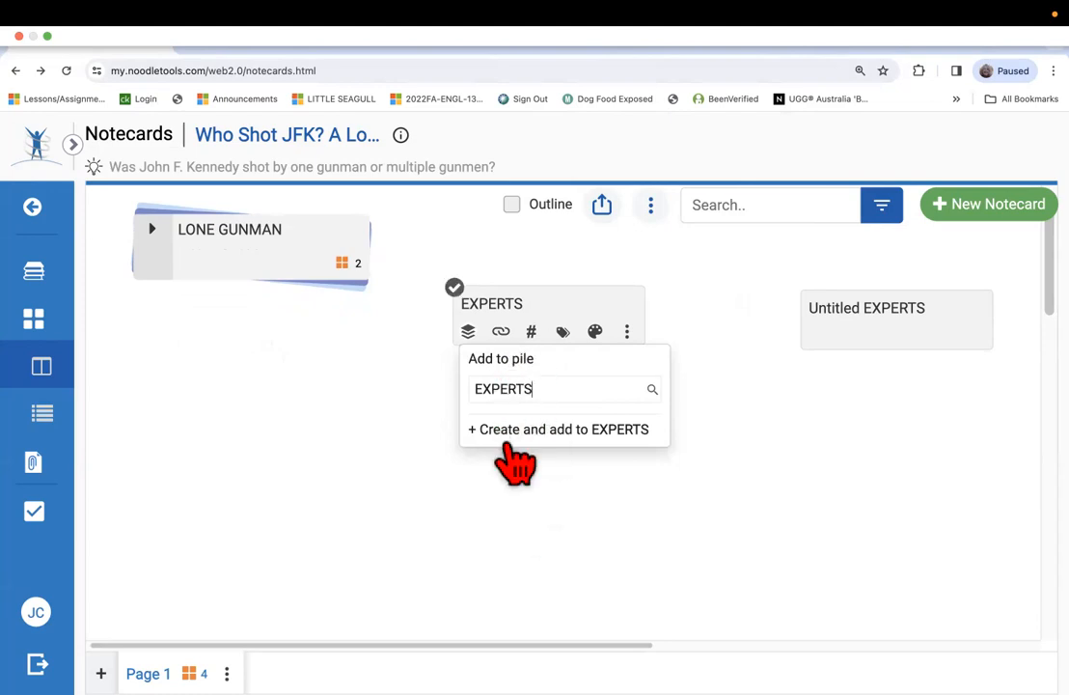
click(508, 432)
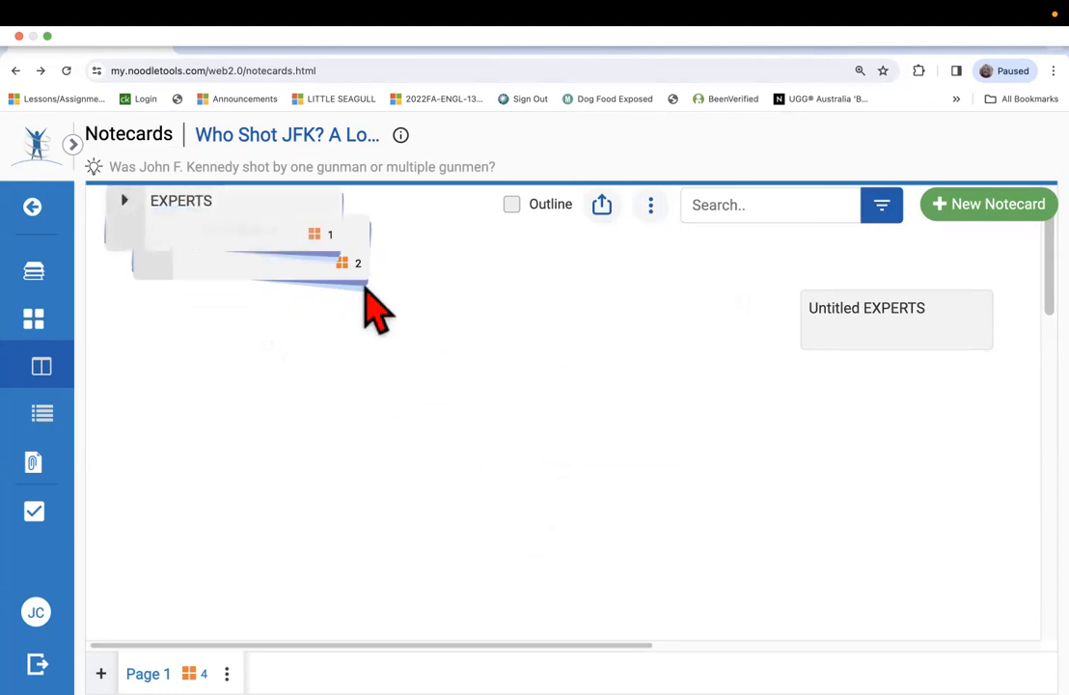
drag(342, 263, 676, 324)
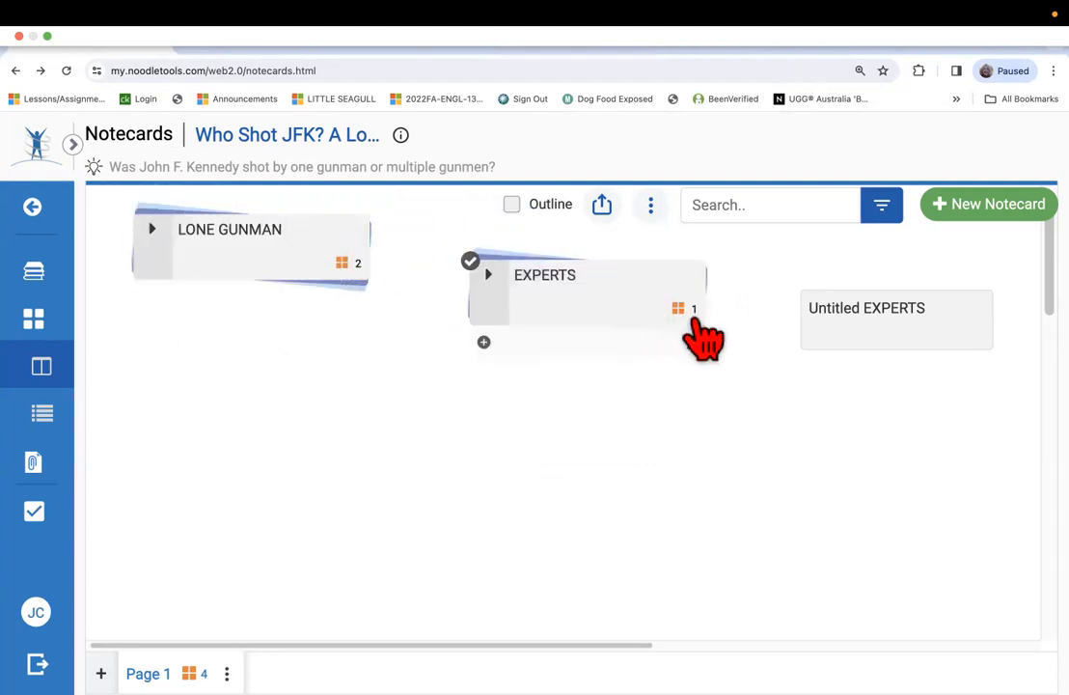
Add the Untitled EXPERTS notecard to the EXPERTS pile and shift the pile closer to LONE GUNMAN.
mouse_move(854, 314)
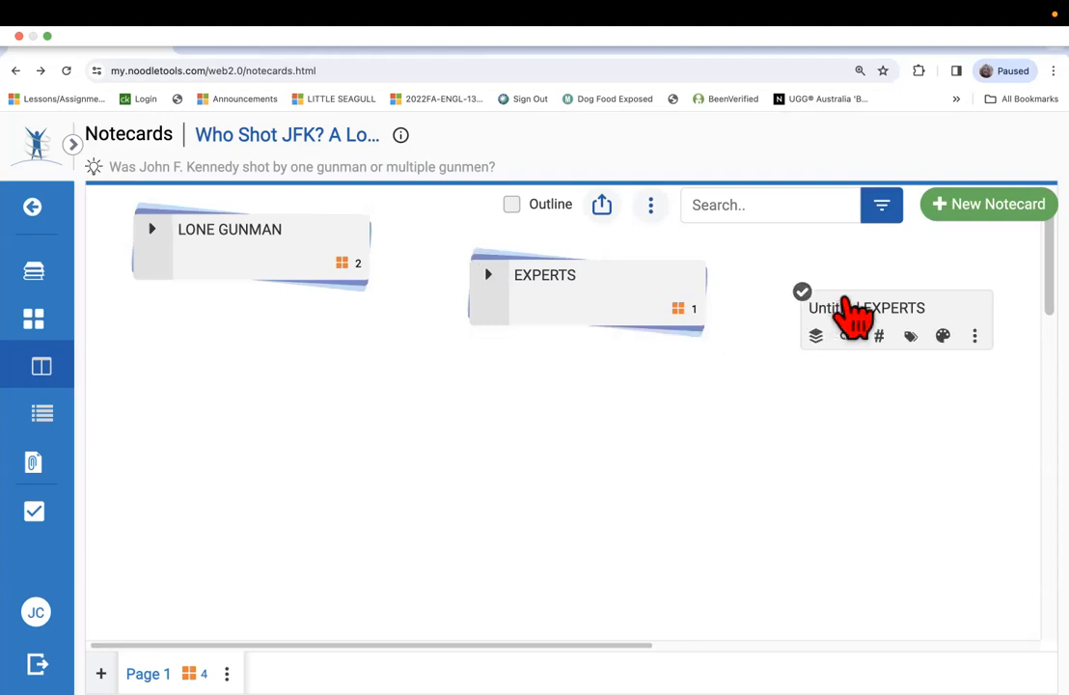
drag(855, 315, 533, 311)
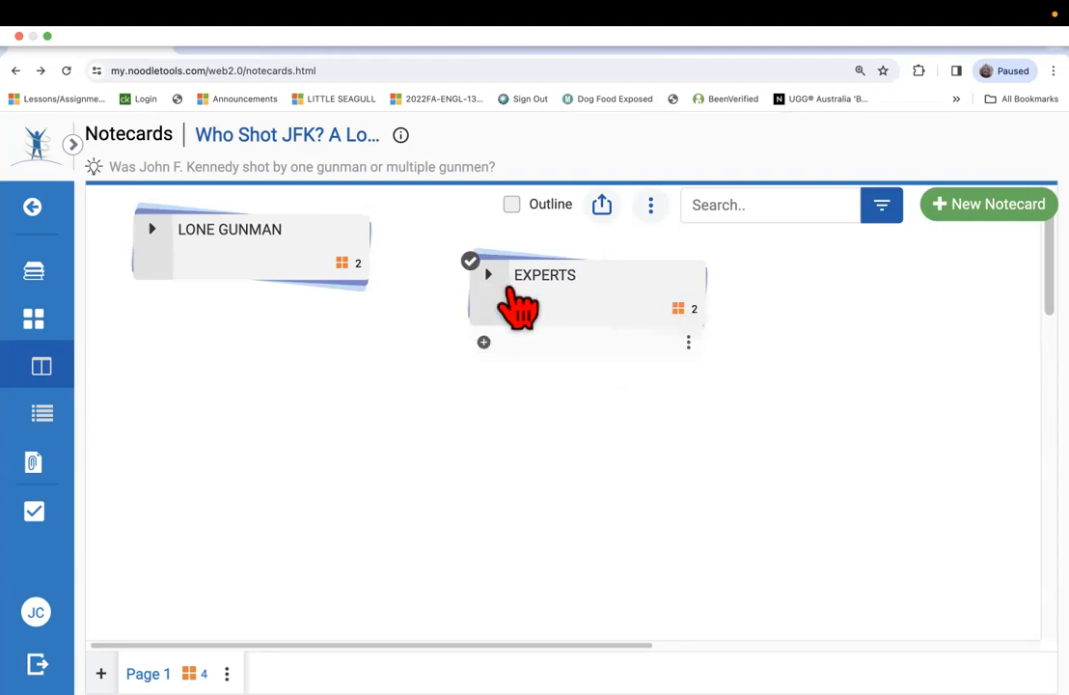
drag(556, 286, 522, 253)
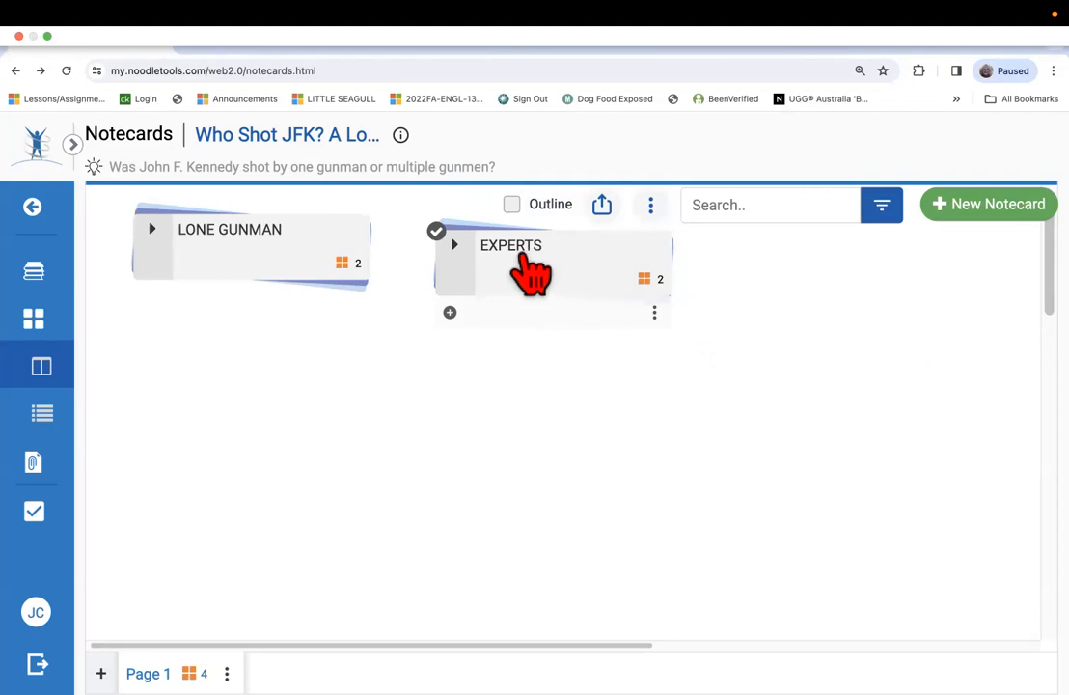
Expand the EXPERTS pile and pin the EXPERTS notecard inside it.
click(455, 245)
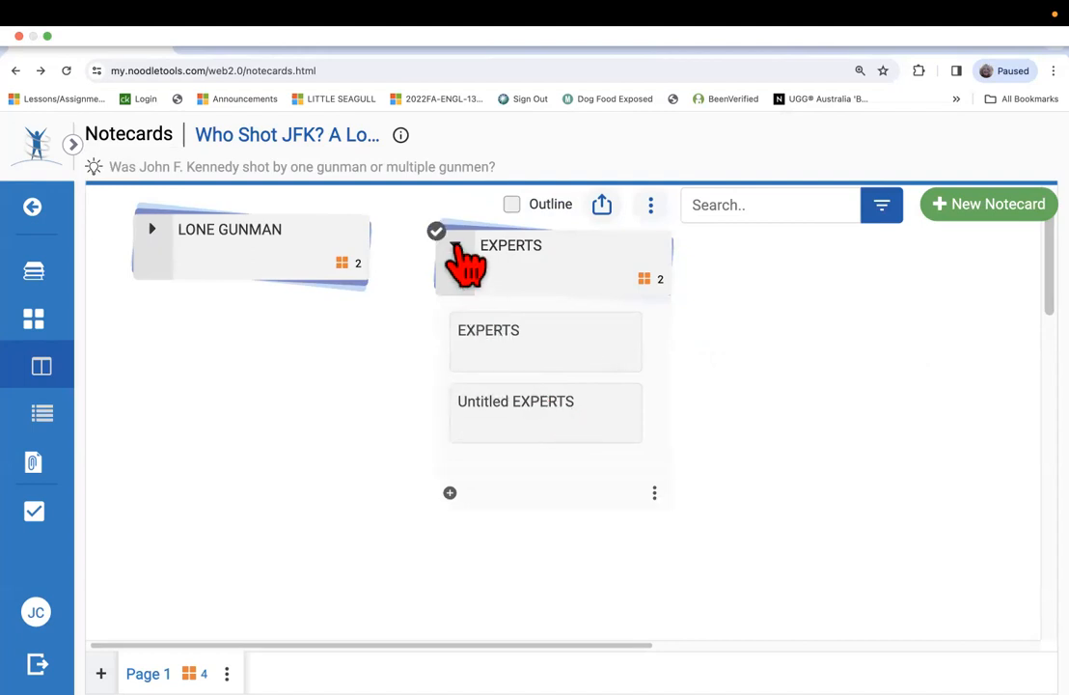
click(455, 245)
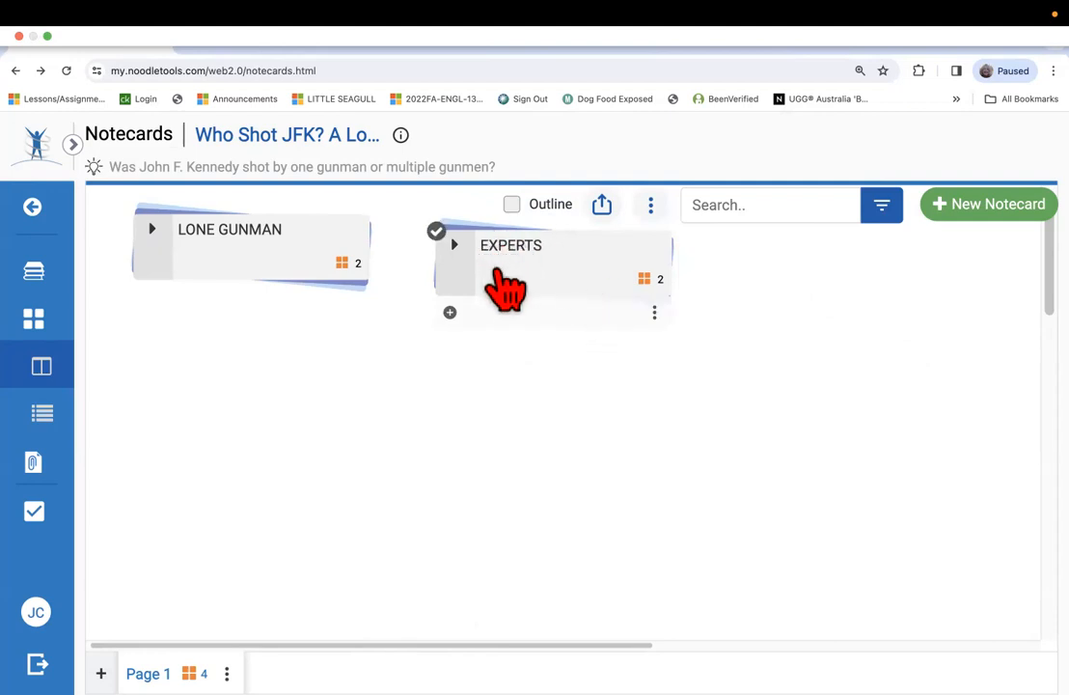
click(455, 245)
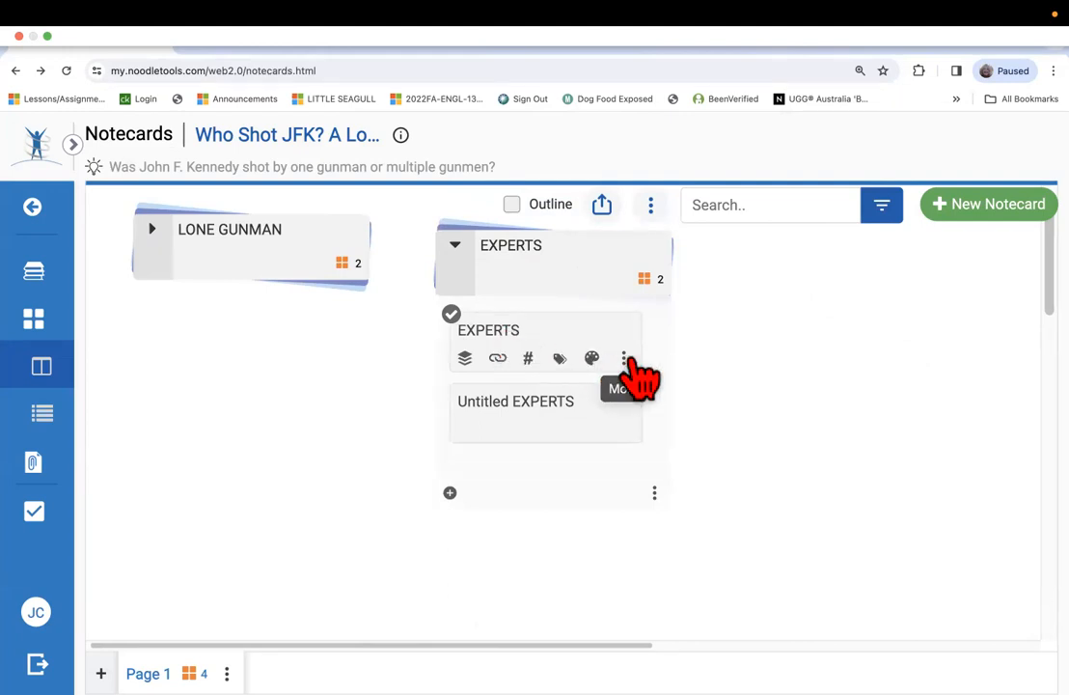
click(624, 358)
click(707, 397)
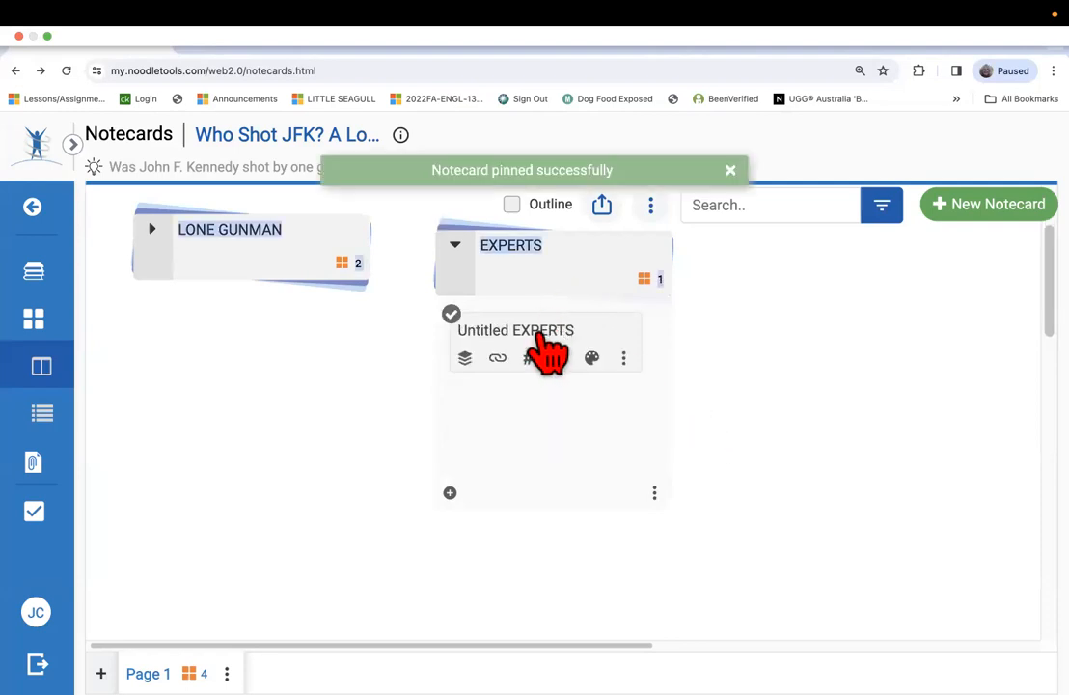
Rename the Untitled EXPERTS notecard in the EXPERTS pile as Kurtz.
click(624, 357)
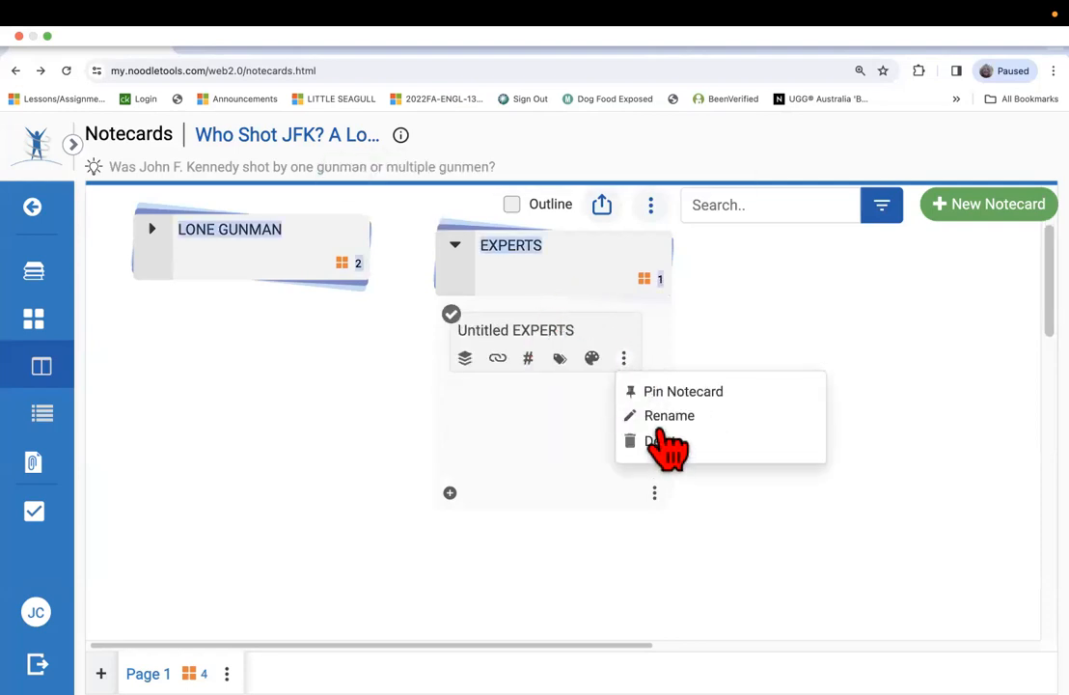
click(670, 415)
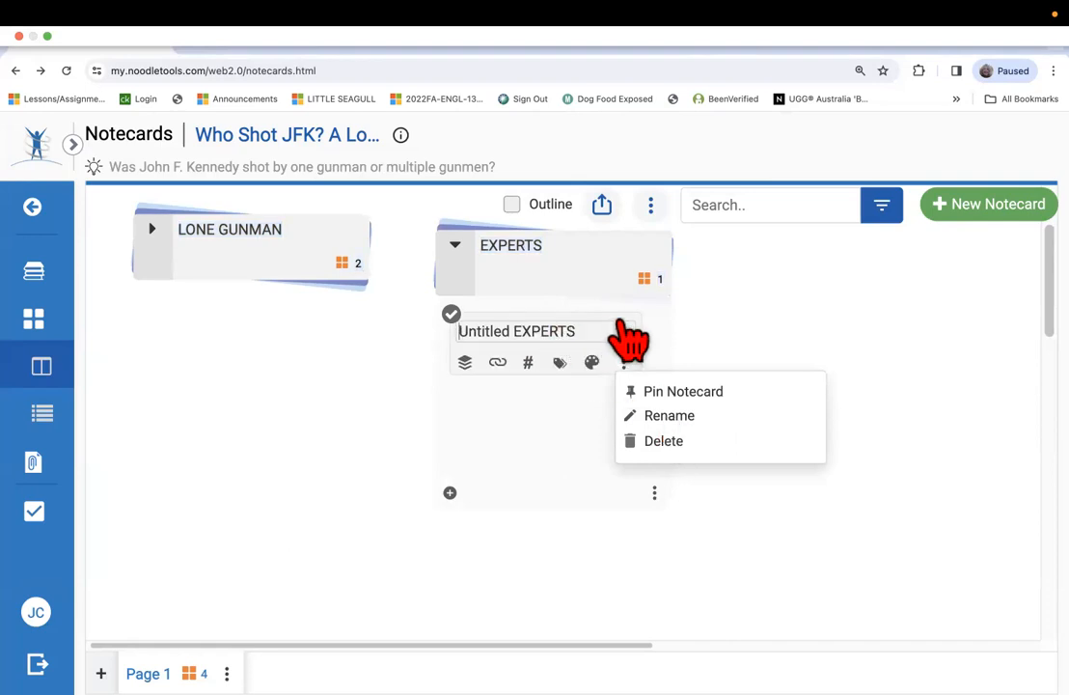
drag(617, 338, 434, 319)
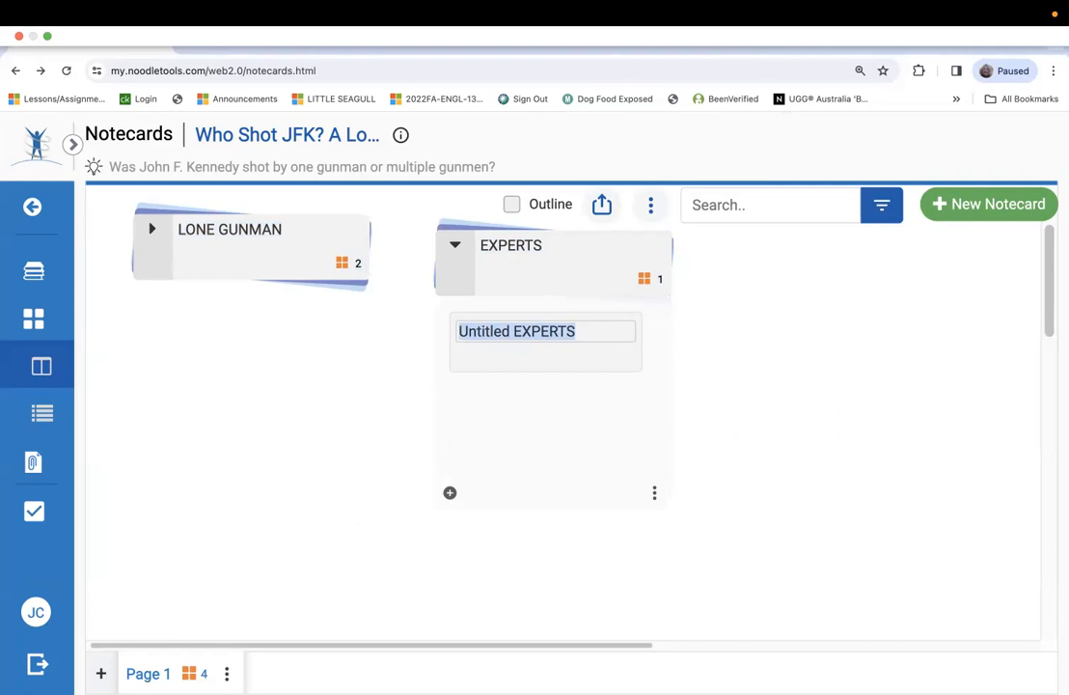
mouse_move(126, 687)
text(Kurtz)
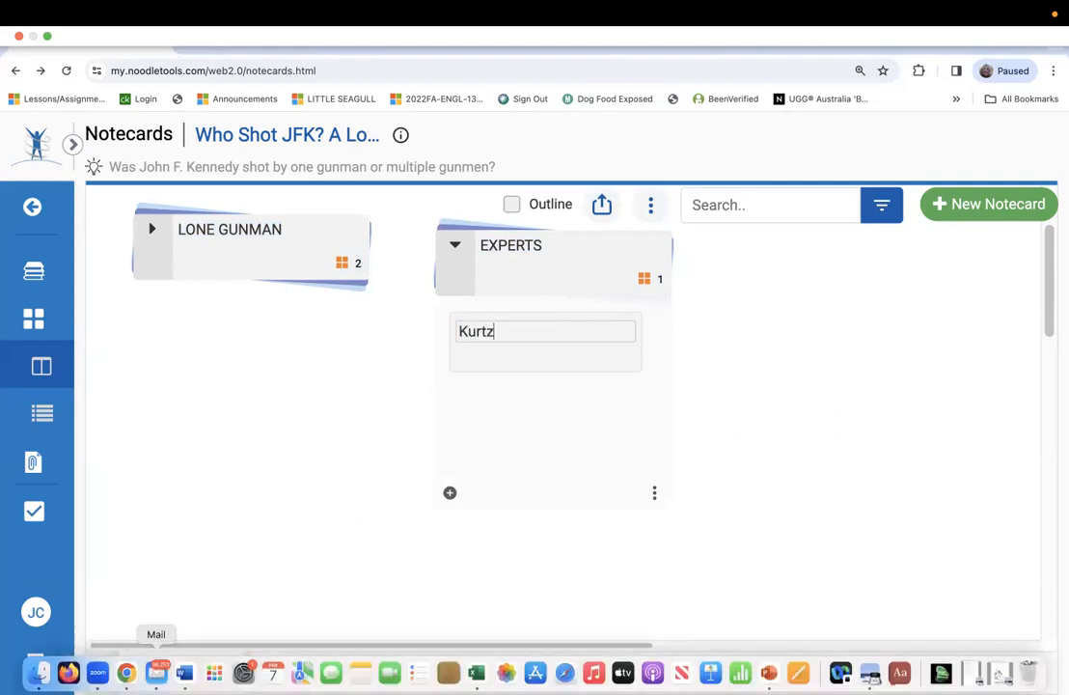
click(625, 528)
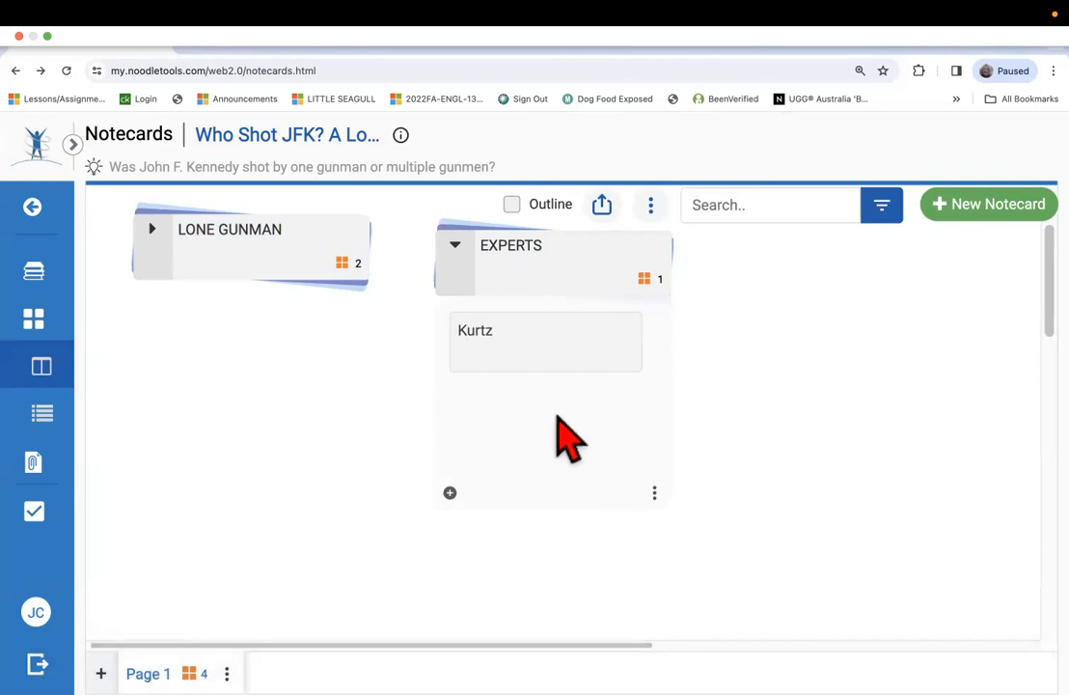
Try to move the Kurtz notecard up onto the heading of the EXPERTS pile.
click(557, 358)
drag(545, 345, 557, 259)
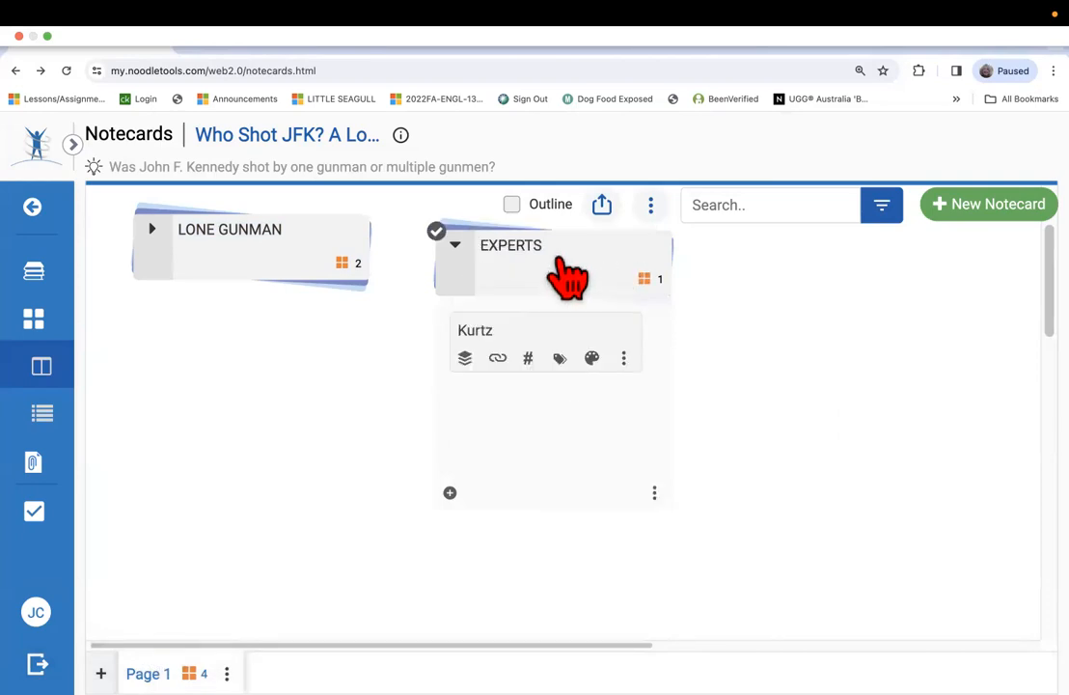
drag(554, 363, 549, 239)
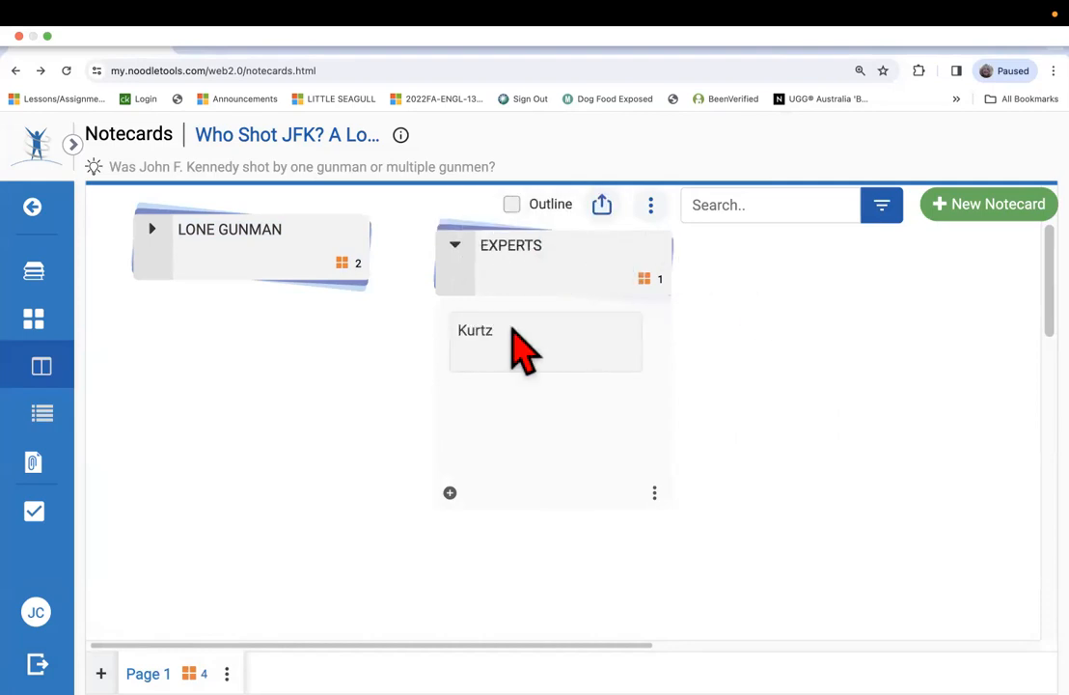
drag(473, 359, 614, 250)
drag(464, 362, 434, 240)
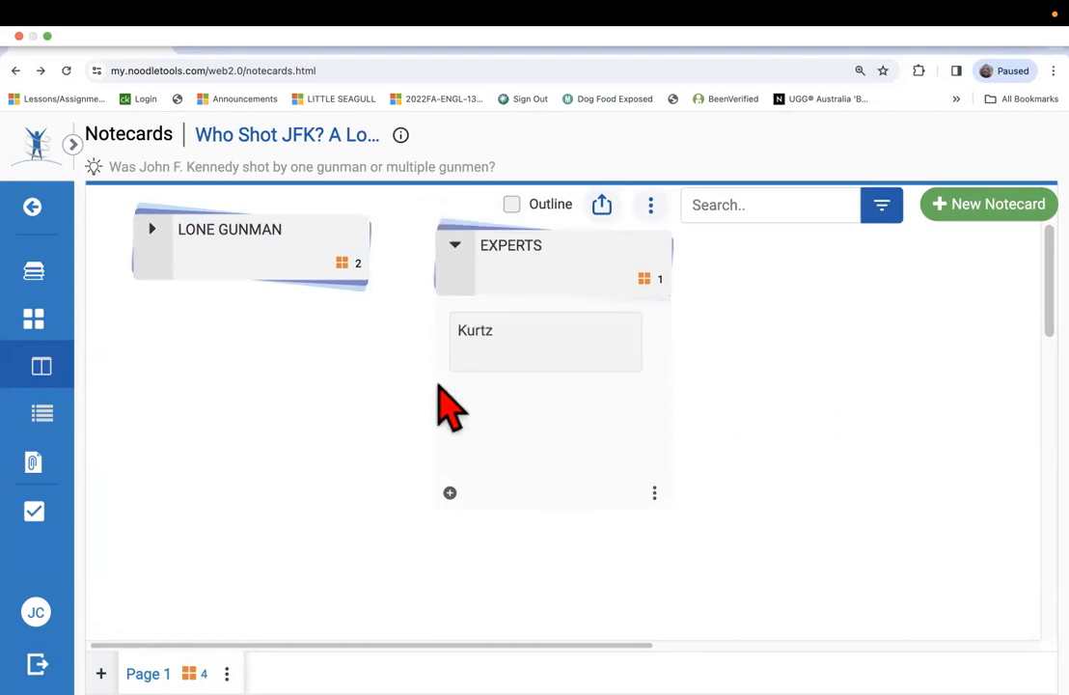
Try to add the Kurtz notecard to a newly created pile titled EXPERTS.
click(465, 359)
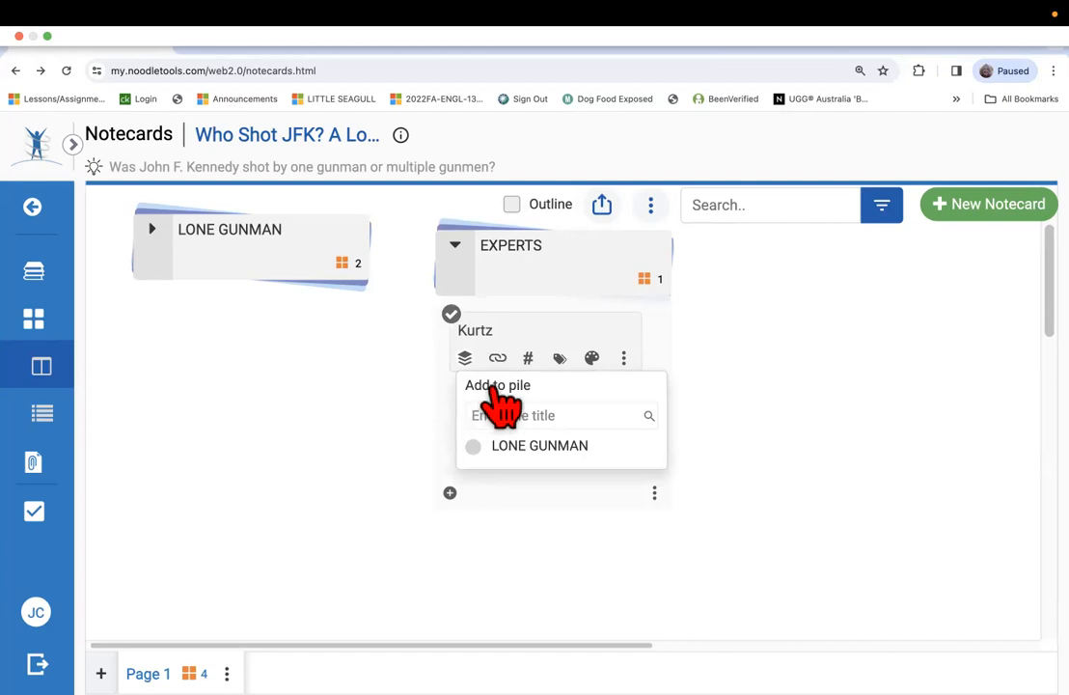
triple_click(514, 388)
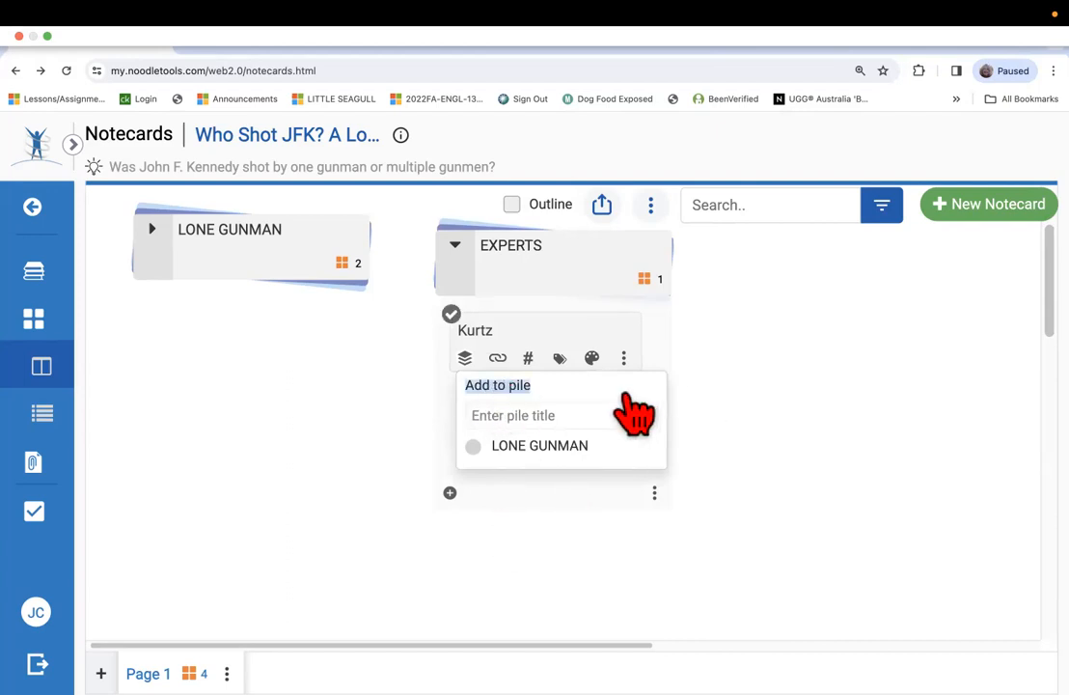
click(555, 415)
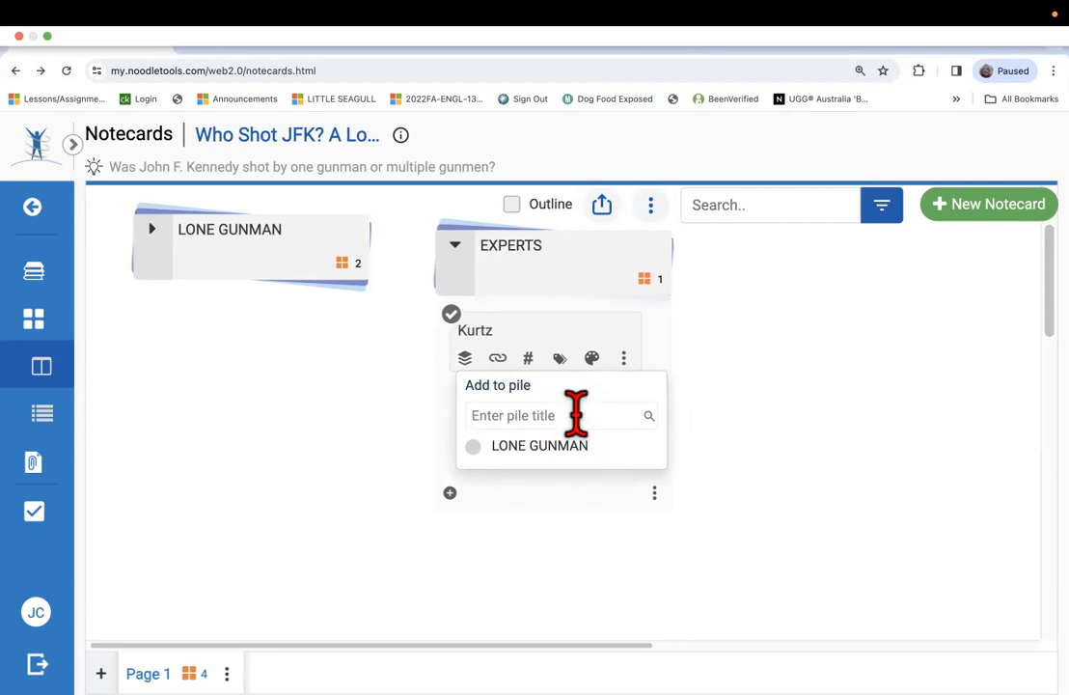
text(EXPERTS)
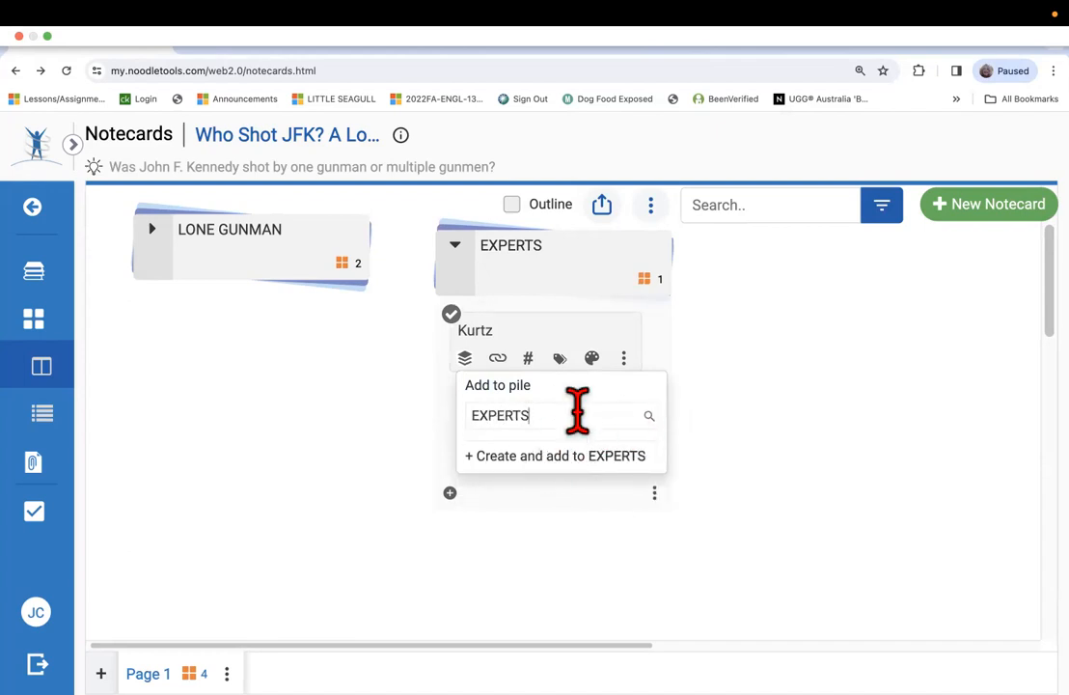
click(567, 461)
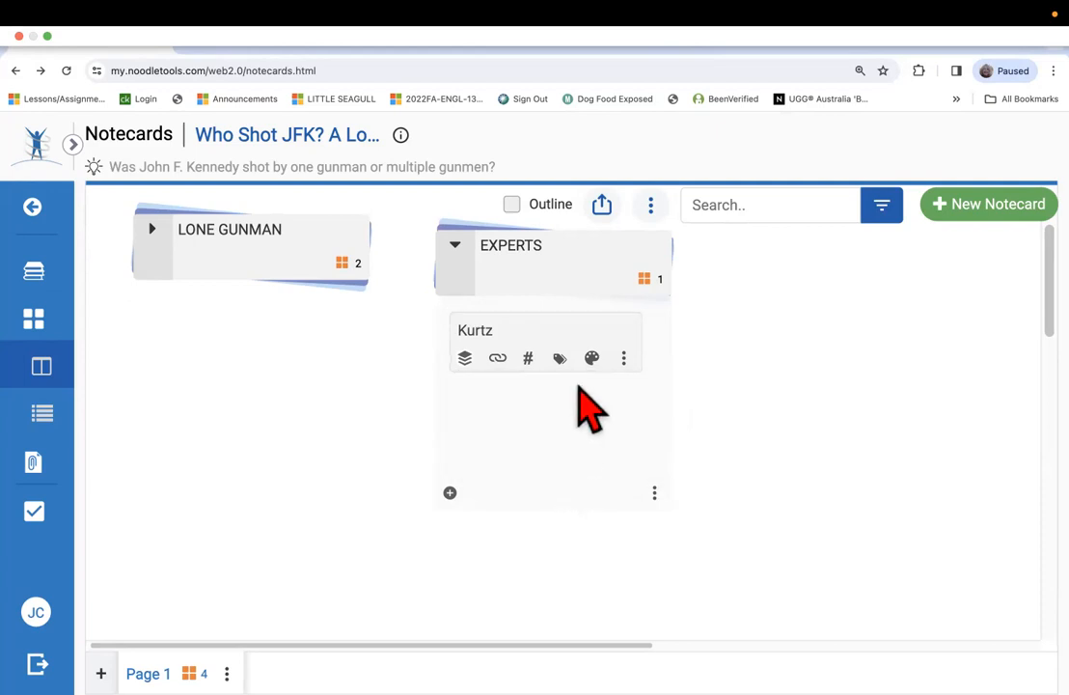
drag(529, 332, 535, 234)
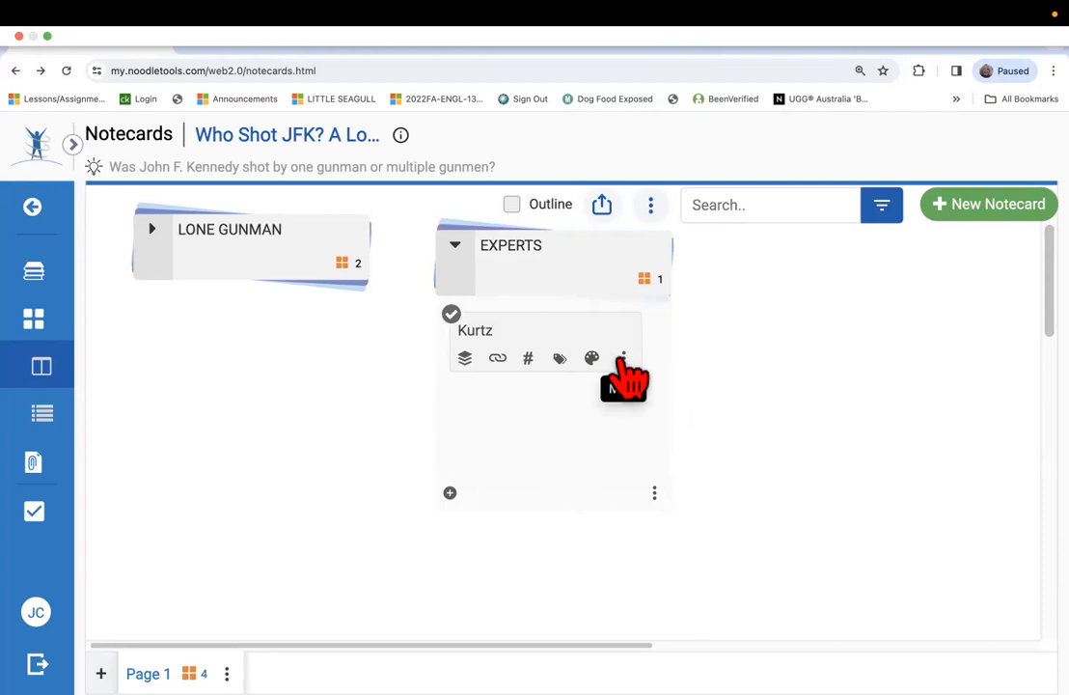
Delete the Kurtz notecard and collapse the EXPERTS pile.
click(623, 360)
click(648, 452)
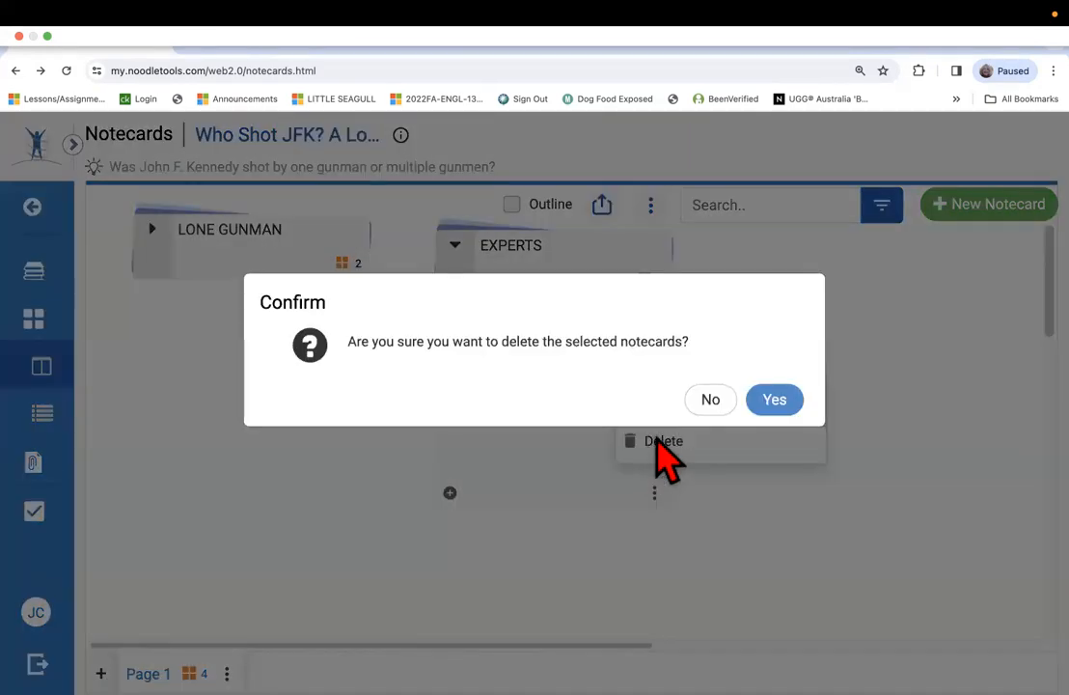
click(777, 401)
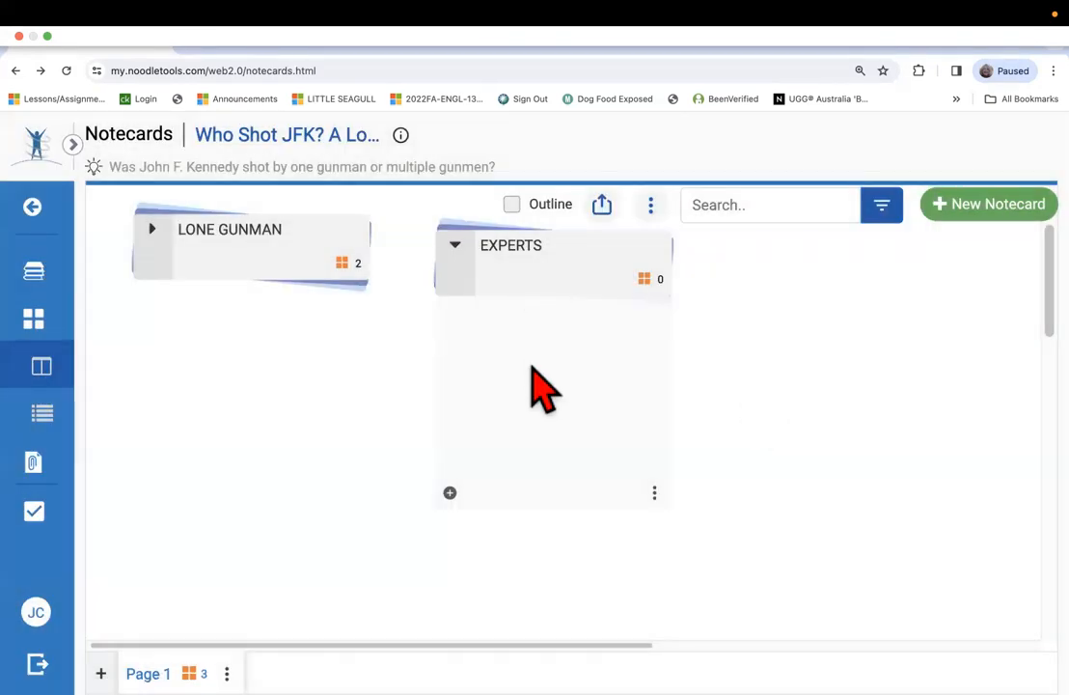
click(471, 280)
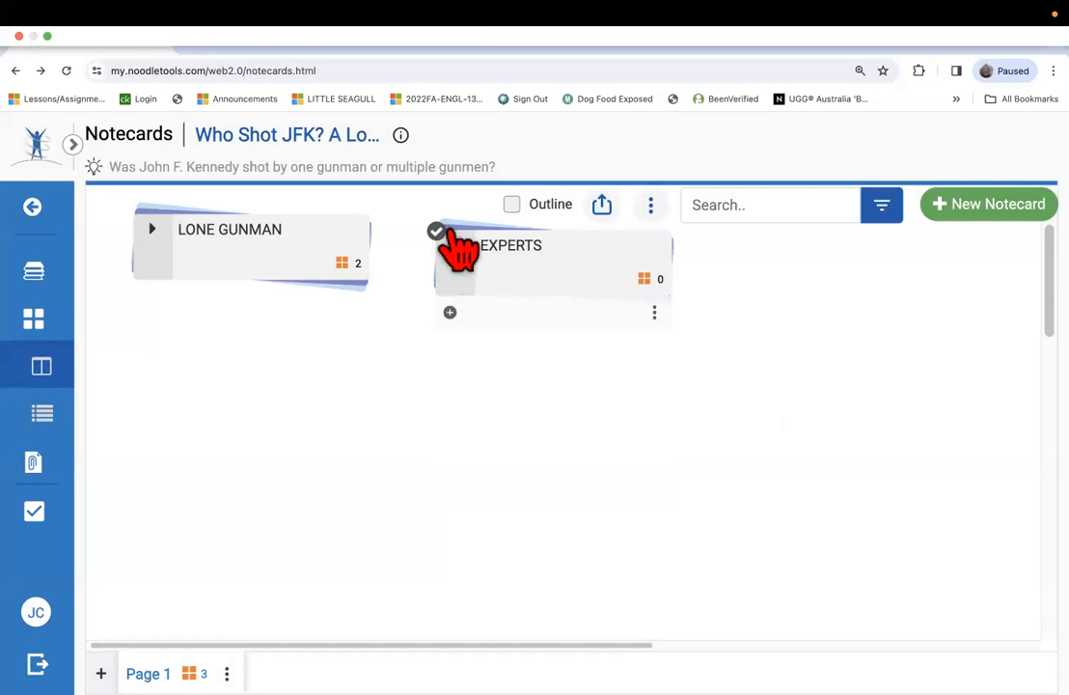
click(454, 253)
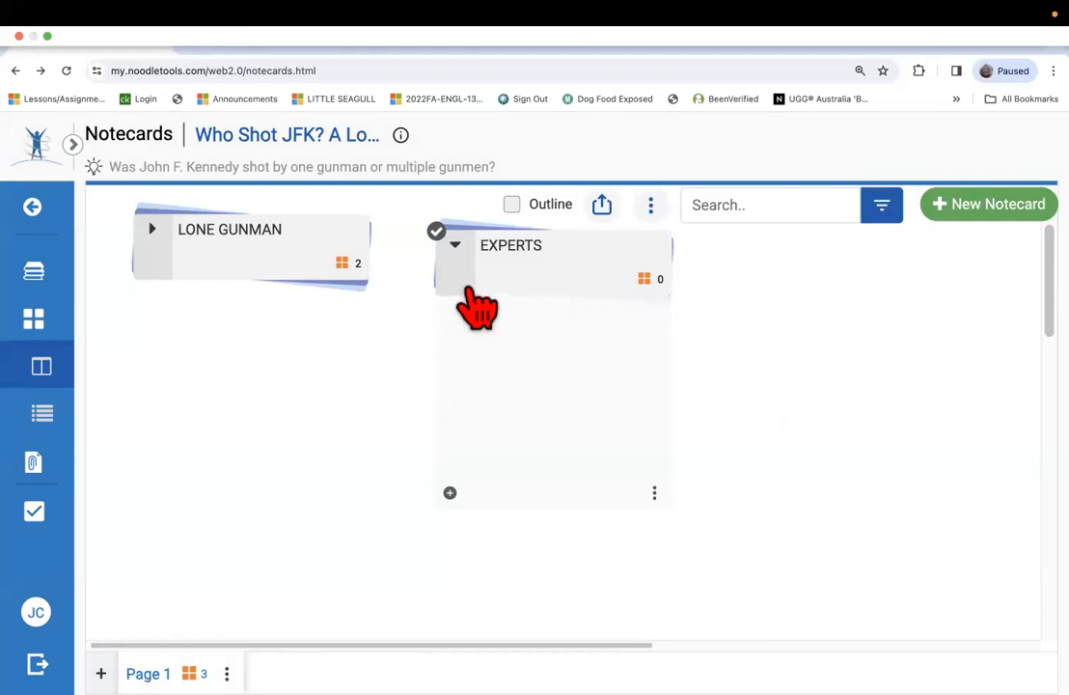
click(454, 248)
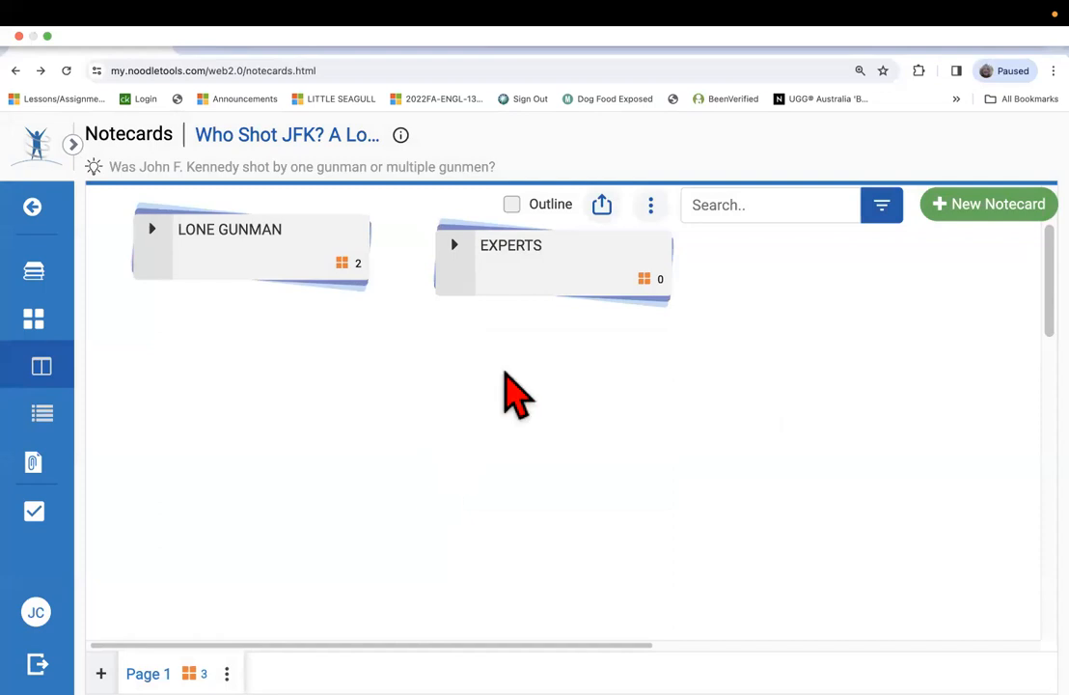
Move the LONE GUNMAN pile to the upper-left corner of the notecard workspace and expand it.
mouse_move(645, 286)
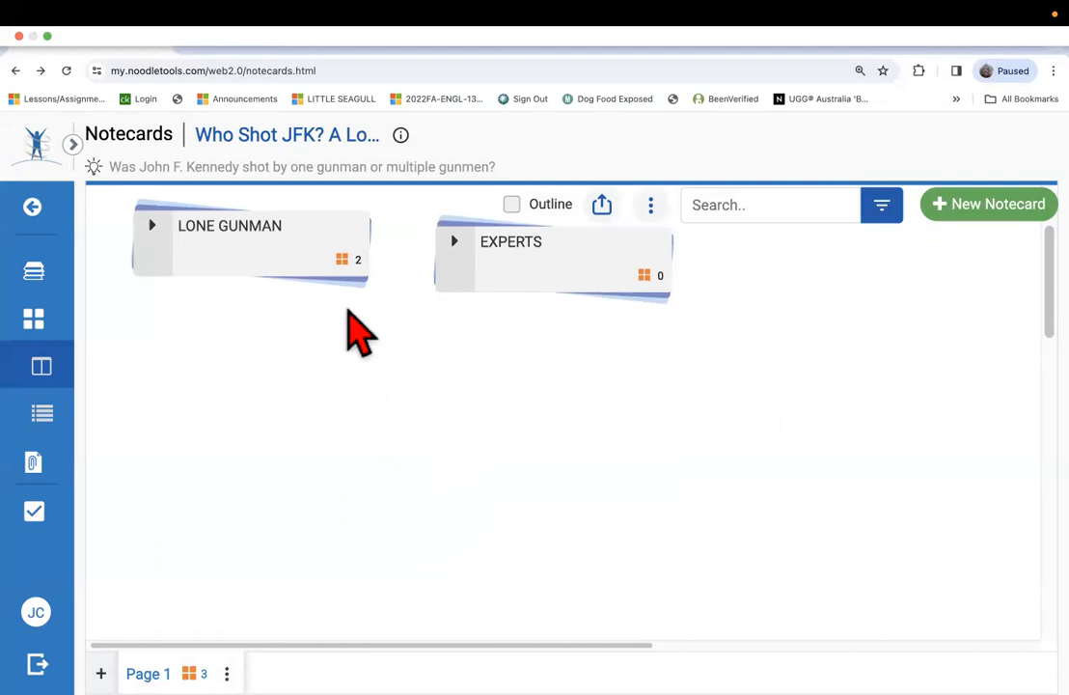
mouse_move(298, 271)
drag(341, 262, 116, 209)
click(114, 207)
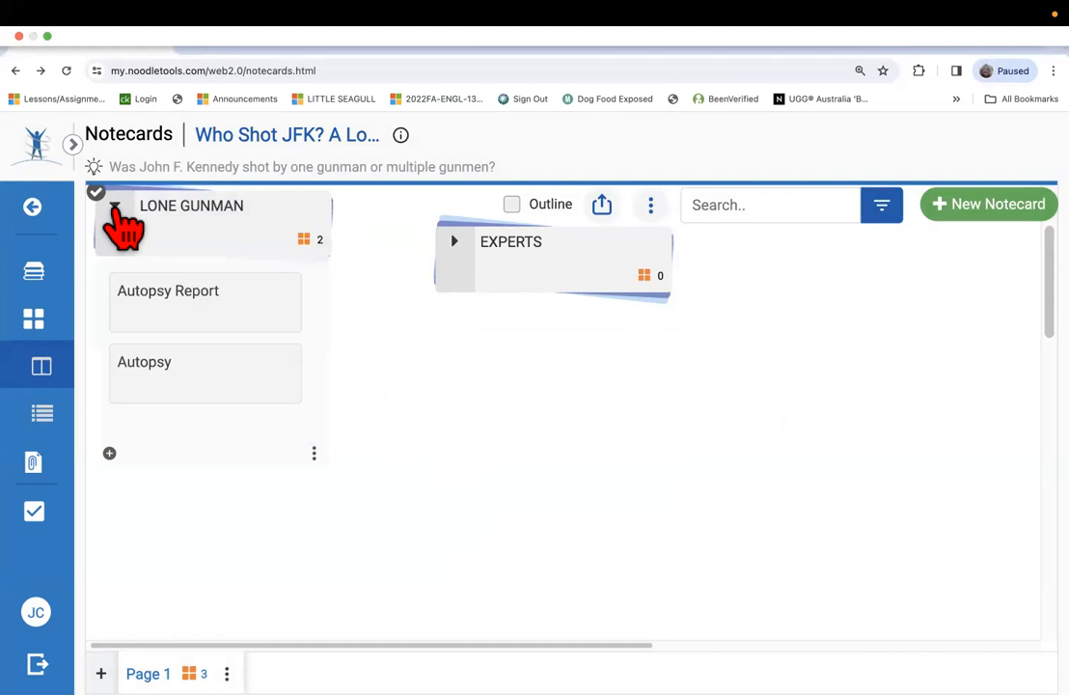
Check how the notecards are grouped into piles in the detail view and return to the tabletop view.
mouse_move(181, 294)
scroll(174, 289, up, 2)
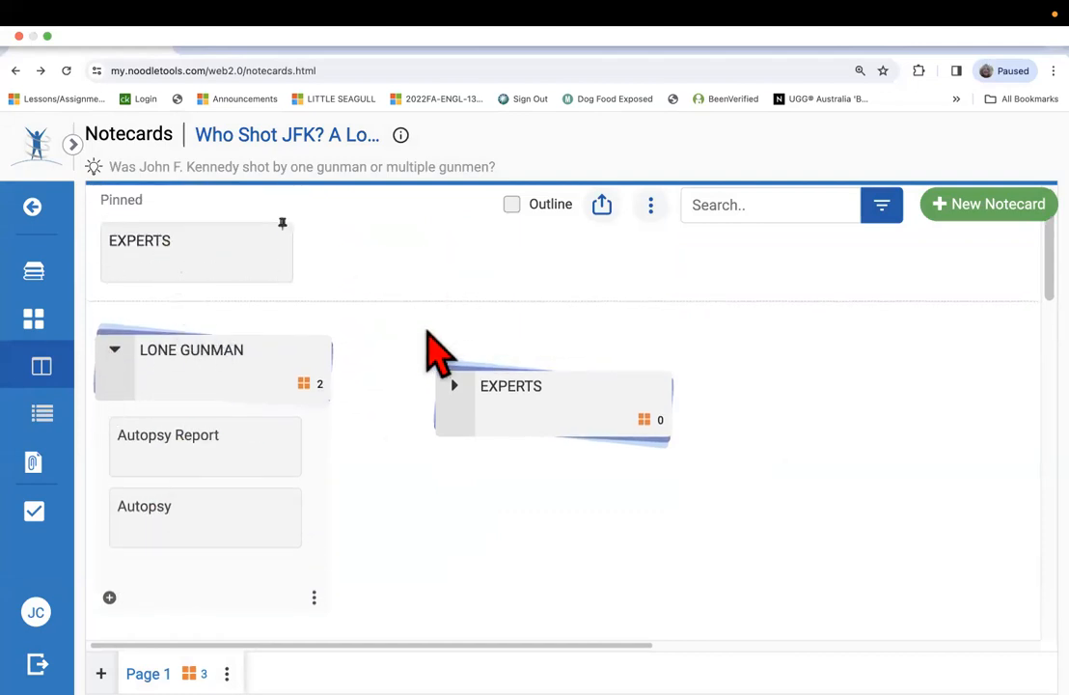
mouse_move(249, 262)
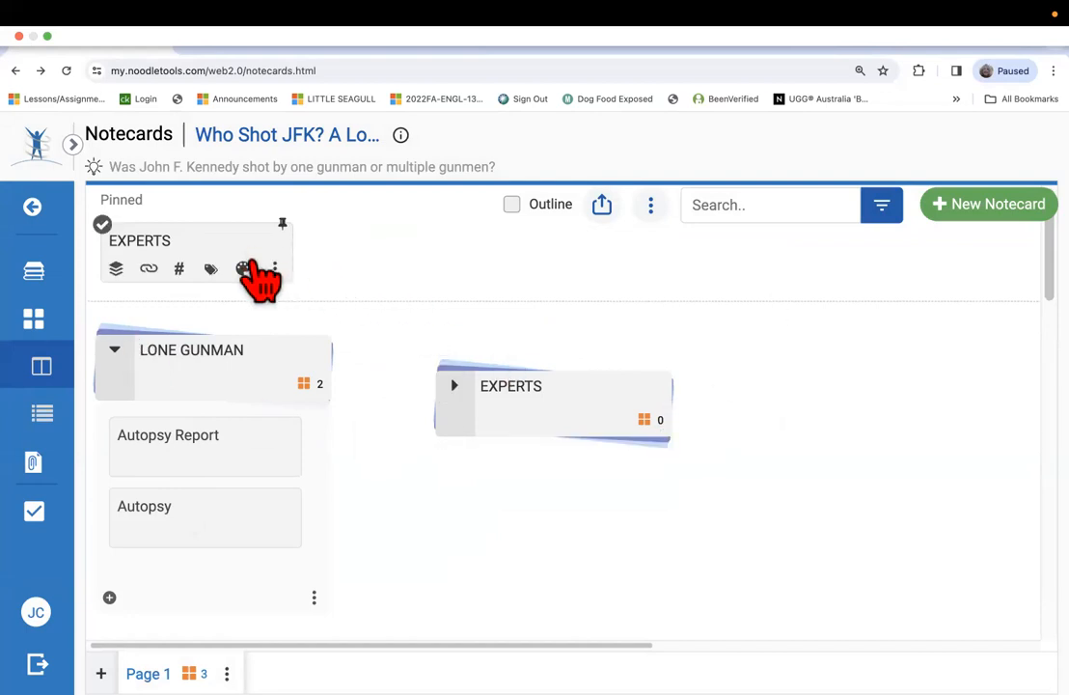
mouse_move(570, 423)
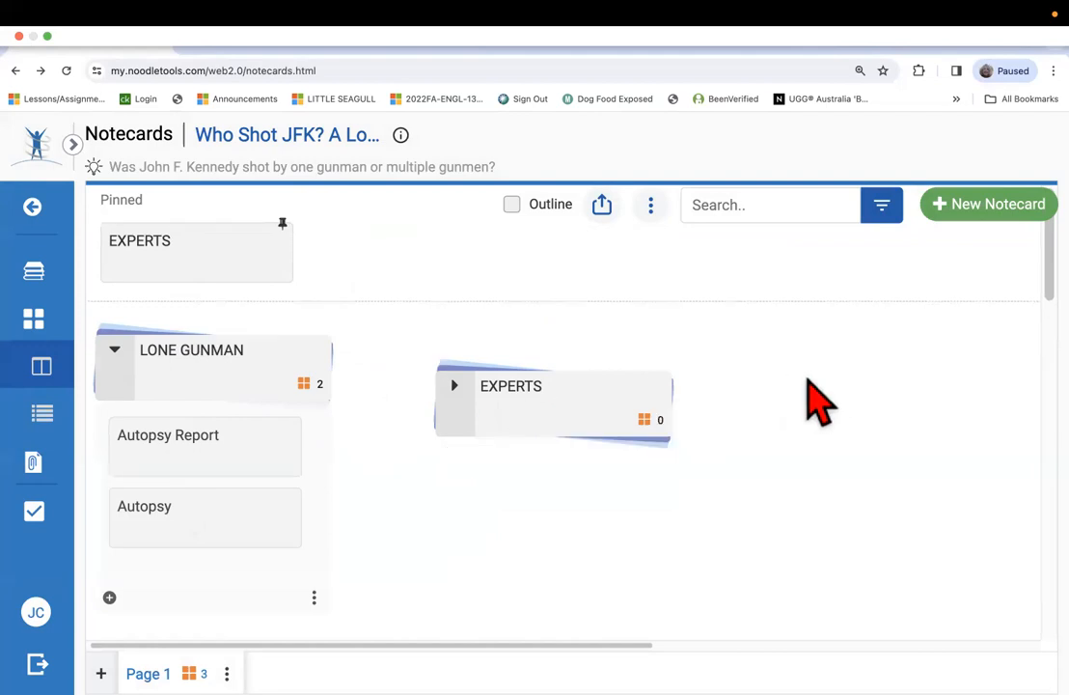
mouse_move(218, 275)
mouse_move(549, 466)
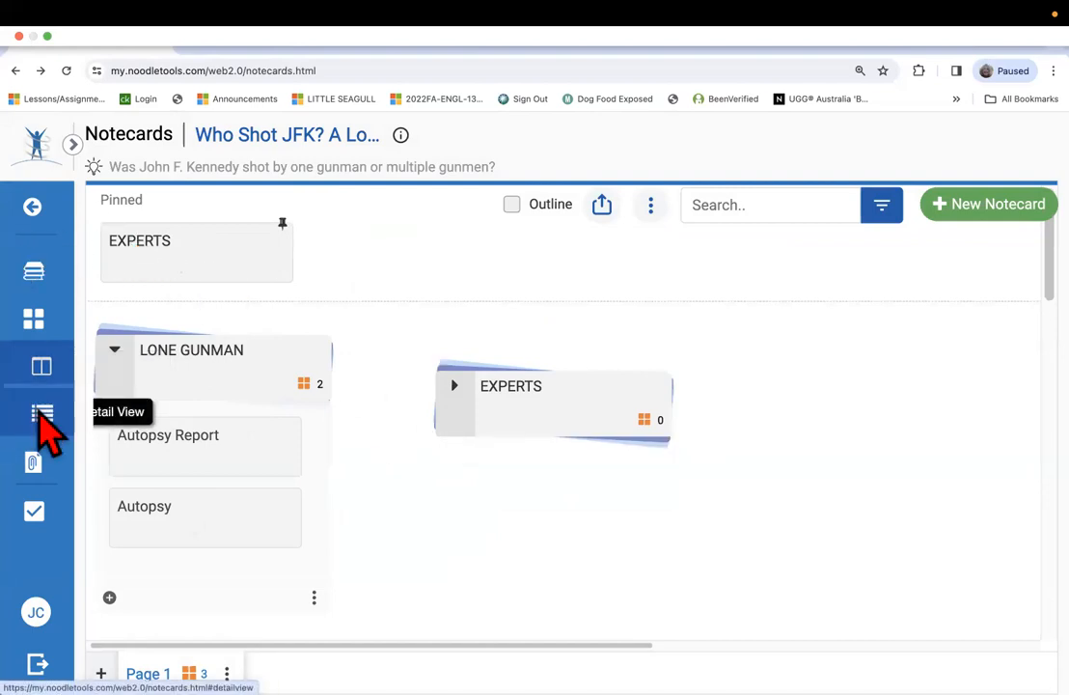
click(40, 415)
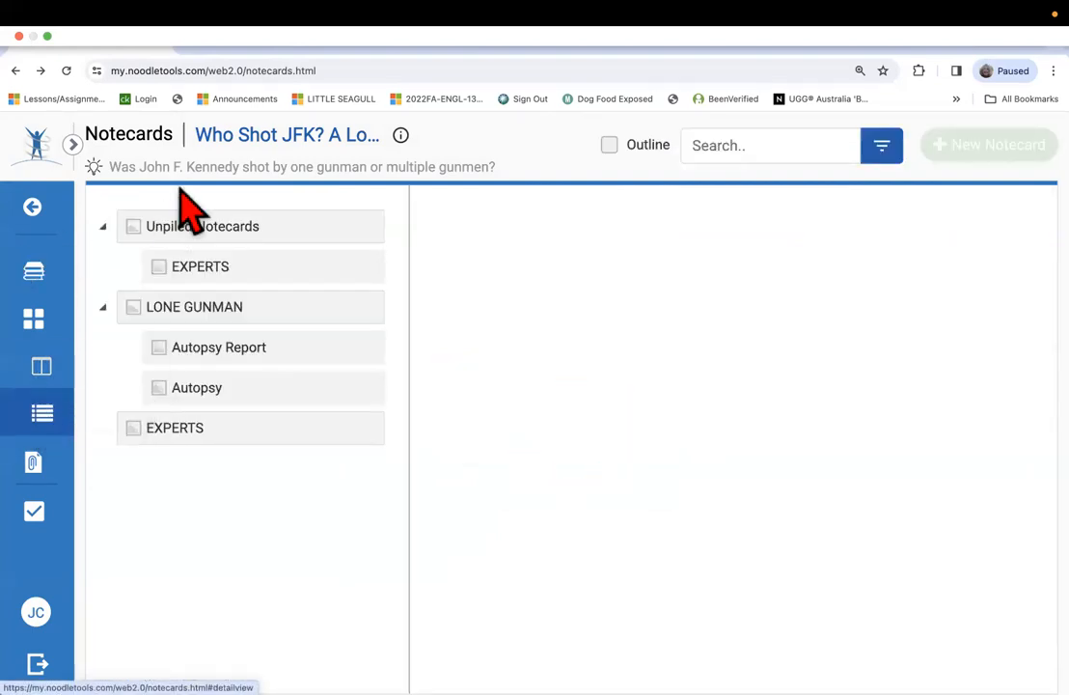
click(181, 425)
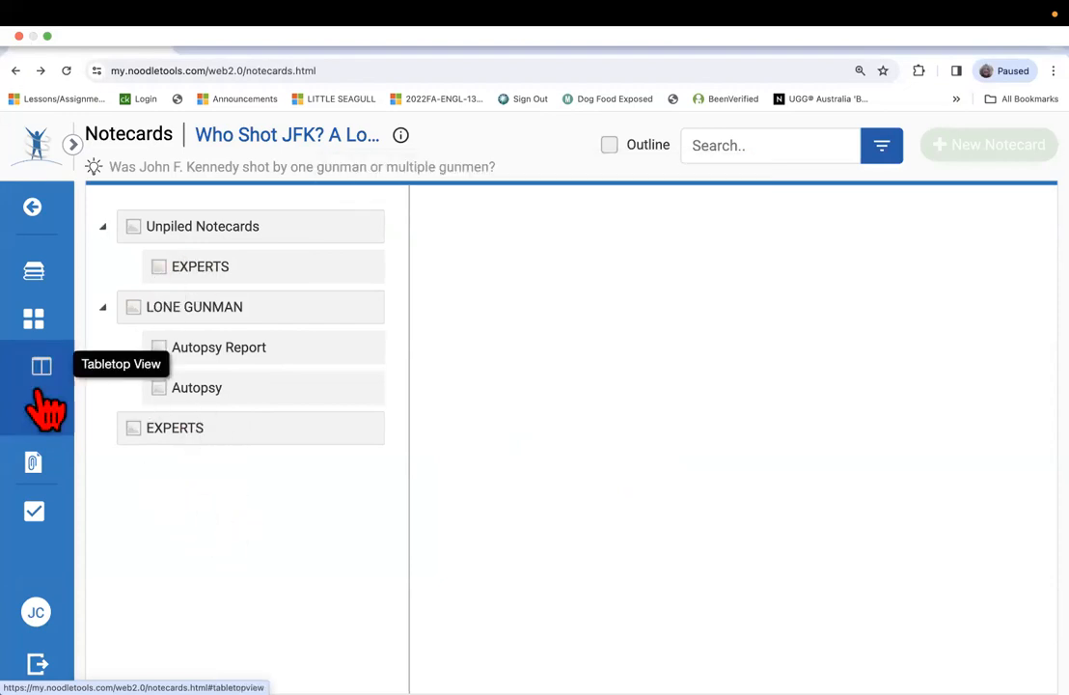
click(40, 462)
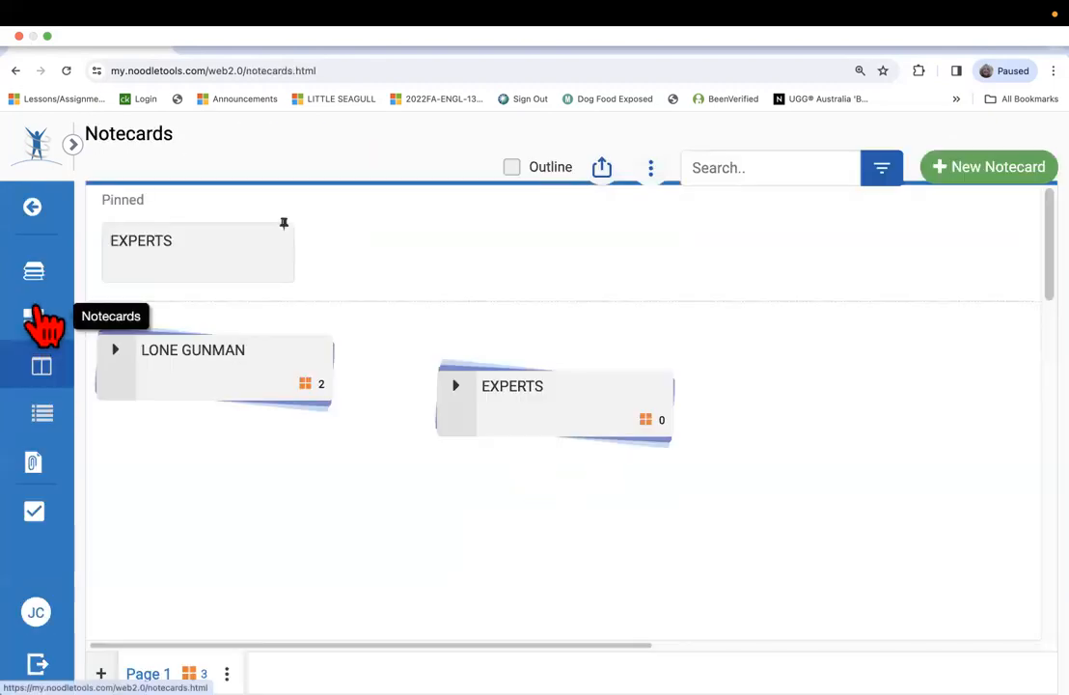
mouse_move(511, 420)
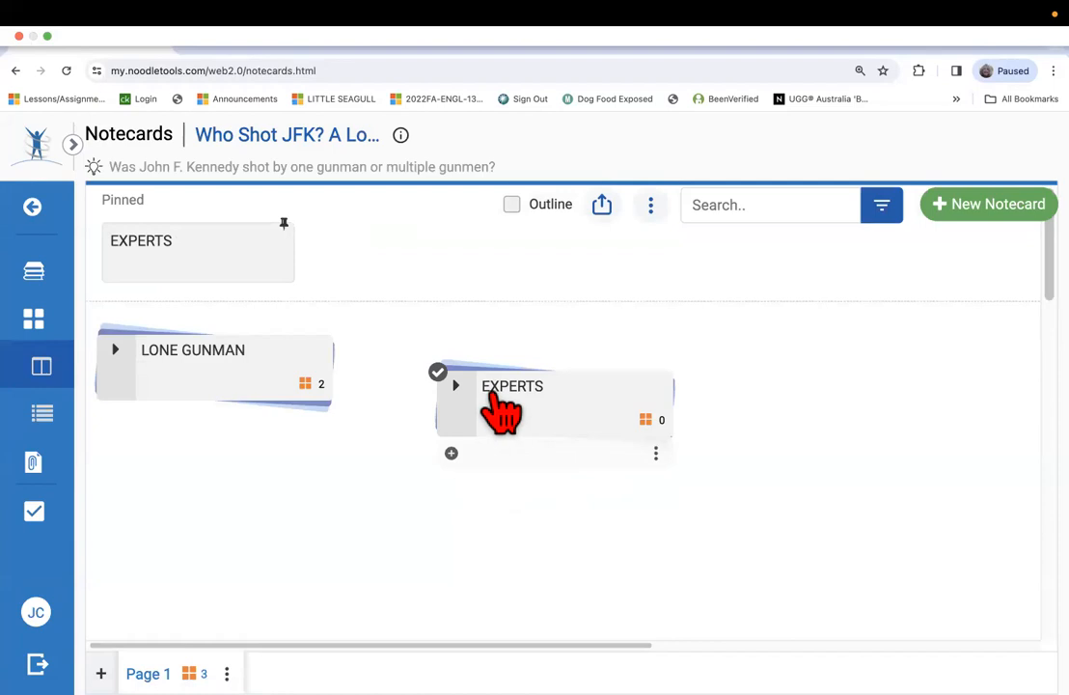
click(34, 318)
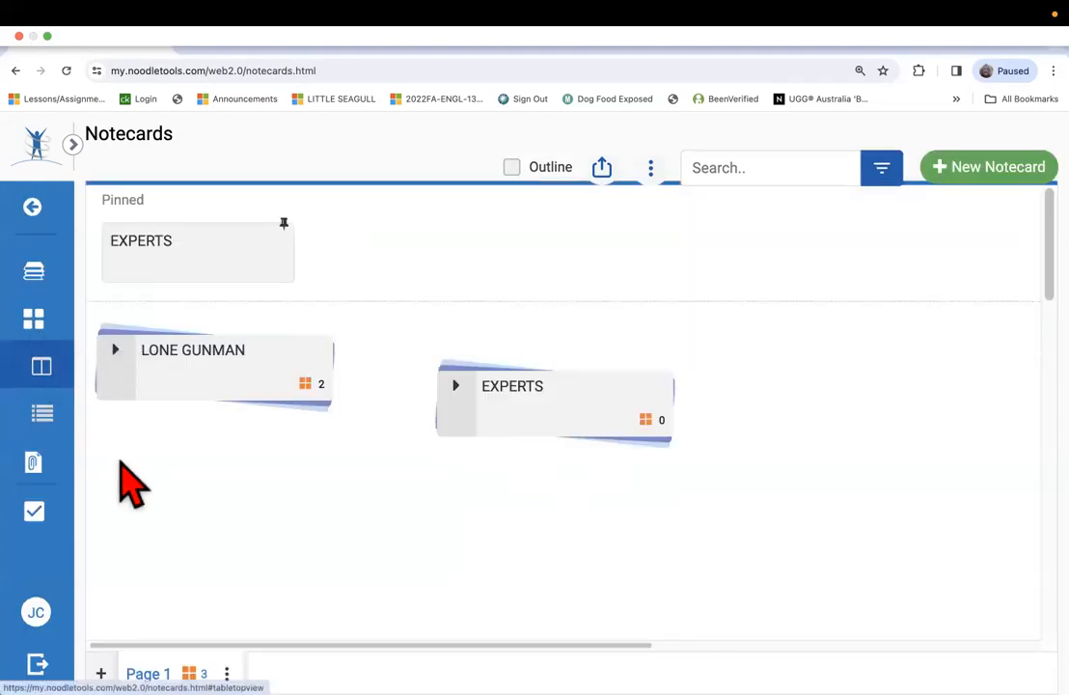
Change the title of the pinned EXPERTS notecard to KURTZ and return to the tabletop view.
mouse_move(152, 261)
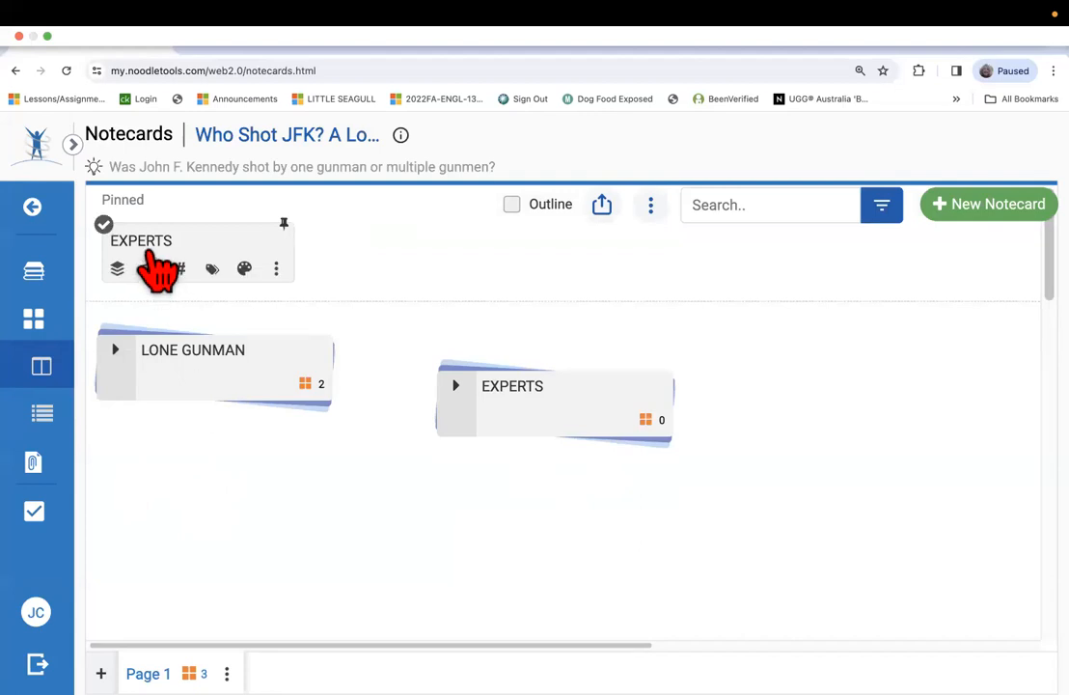
click(149, 259)
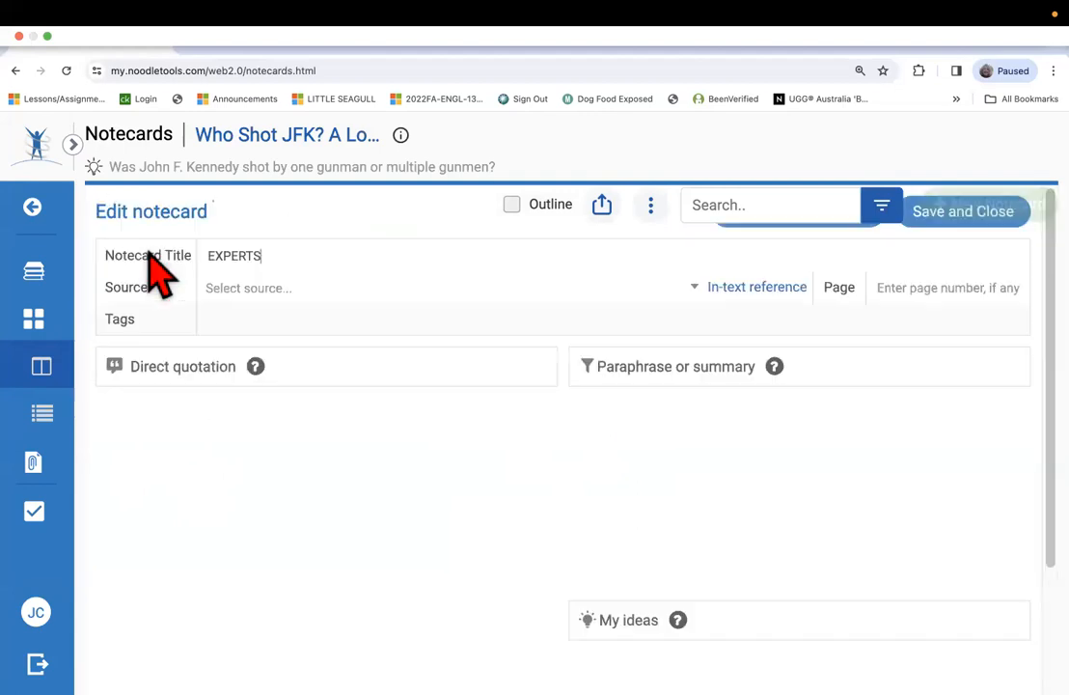
double_click(148, 258)
scroll(253, 439, down, 2)
scroll(253, 444, up, 2)
click(290, 255)
drag(290, 255, 184, 280)
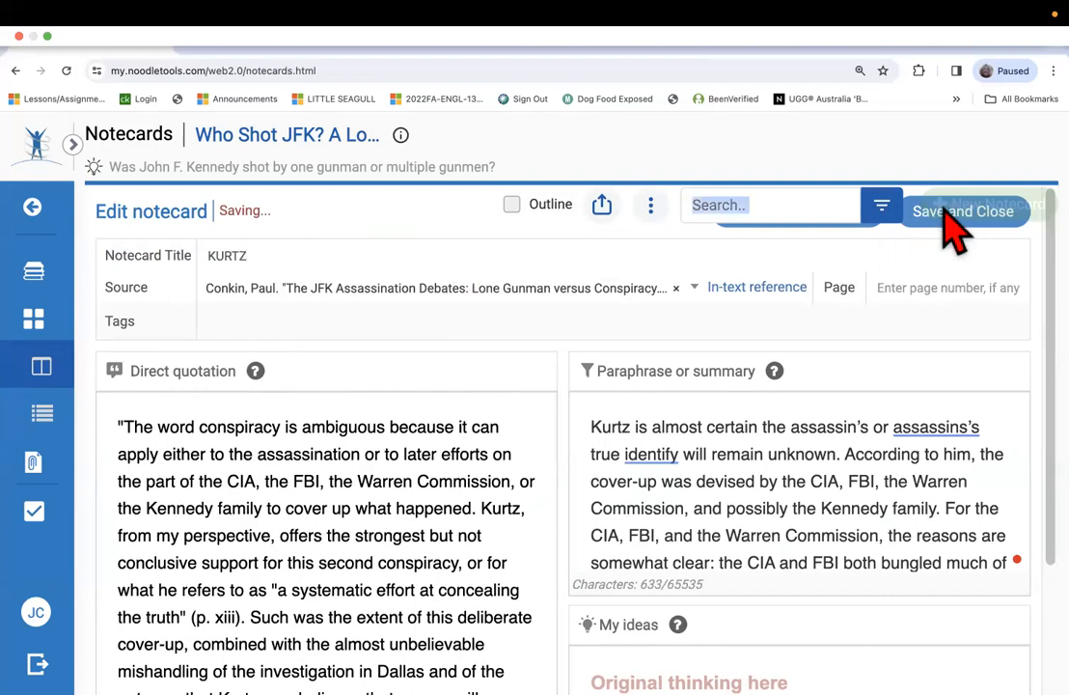
click(39, 359)
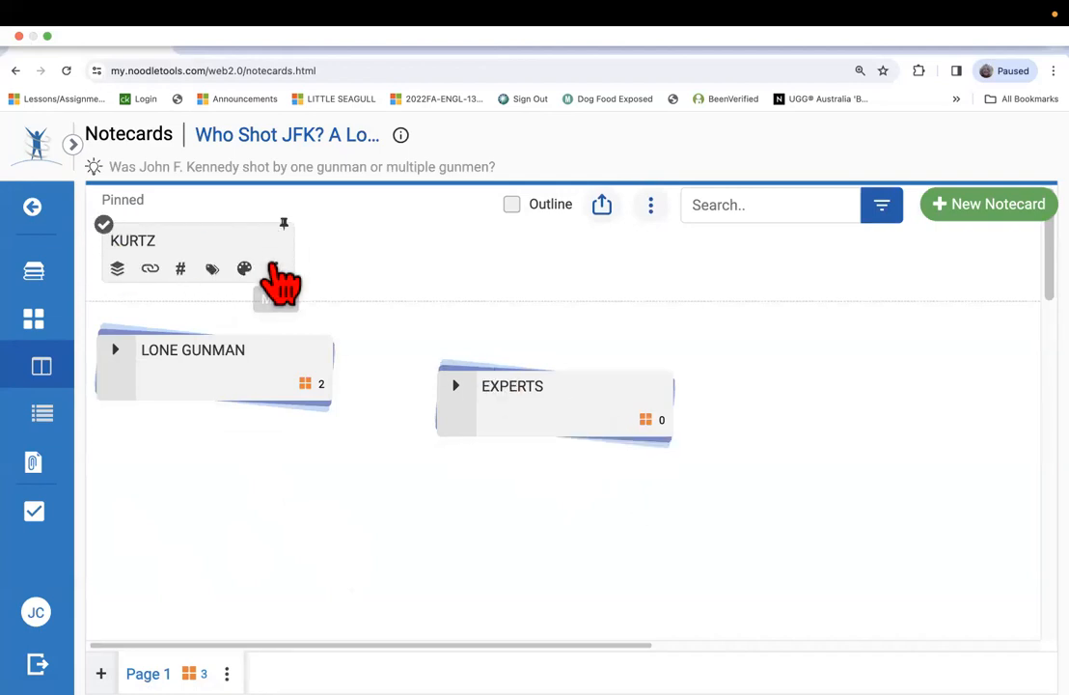
Add the pinned KURTZ notecard to the existing EXPERTS pile.
click(276, 272)
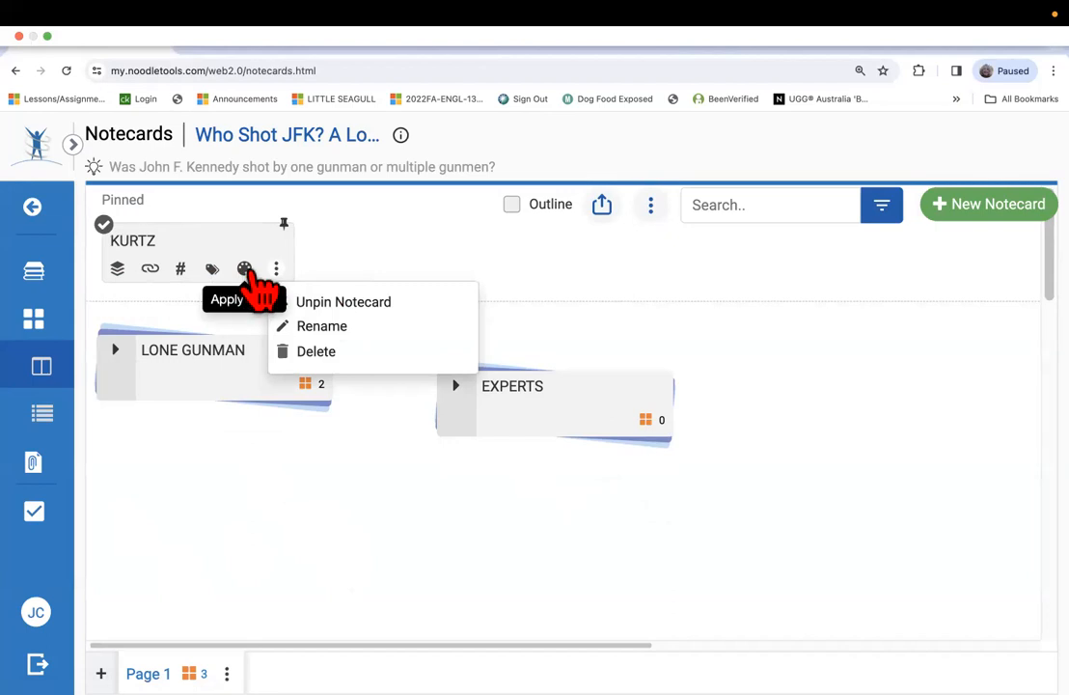
click(117, 270)
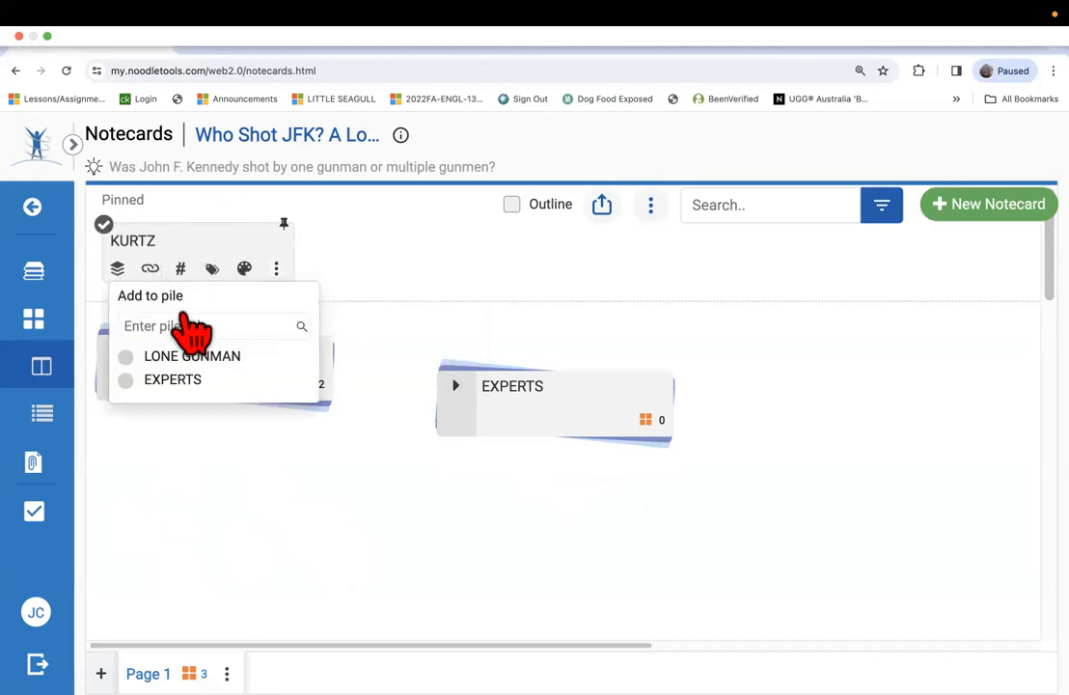
click(189, 379)
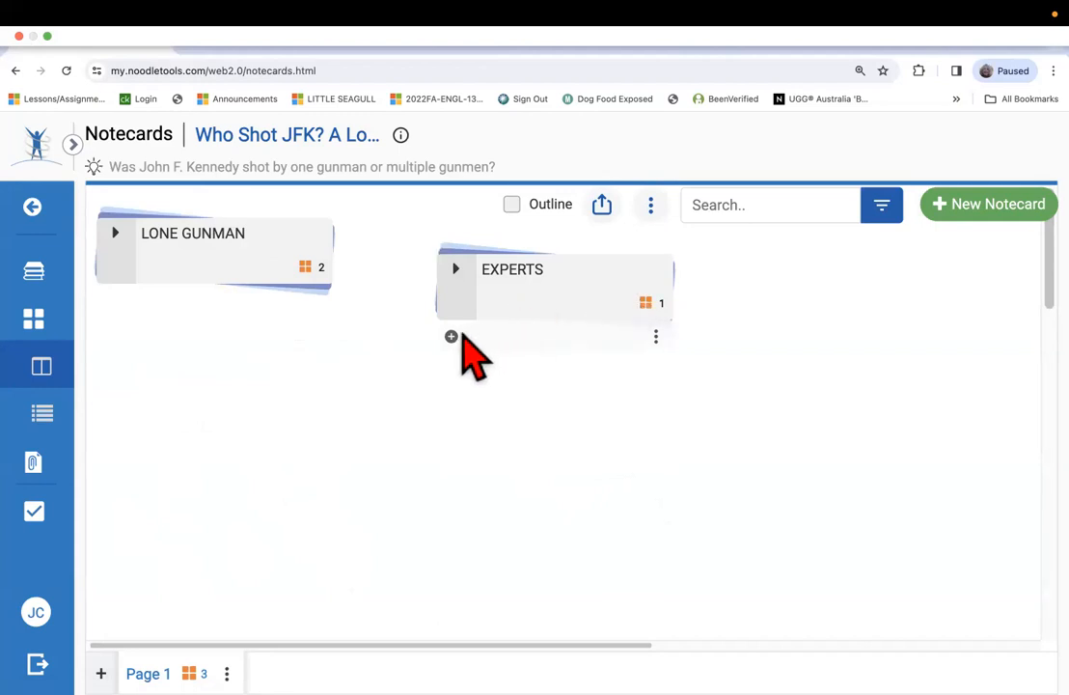
Expand the EXPERTS and LONE GUNMAN piles to check the notecards they contain, and collapse both piles again.
click(439, 256)
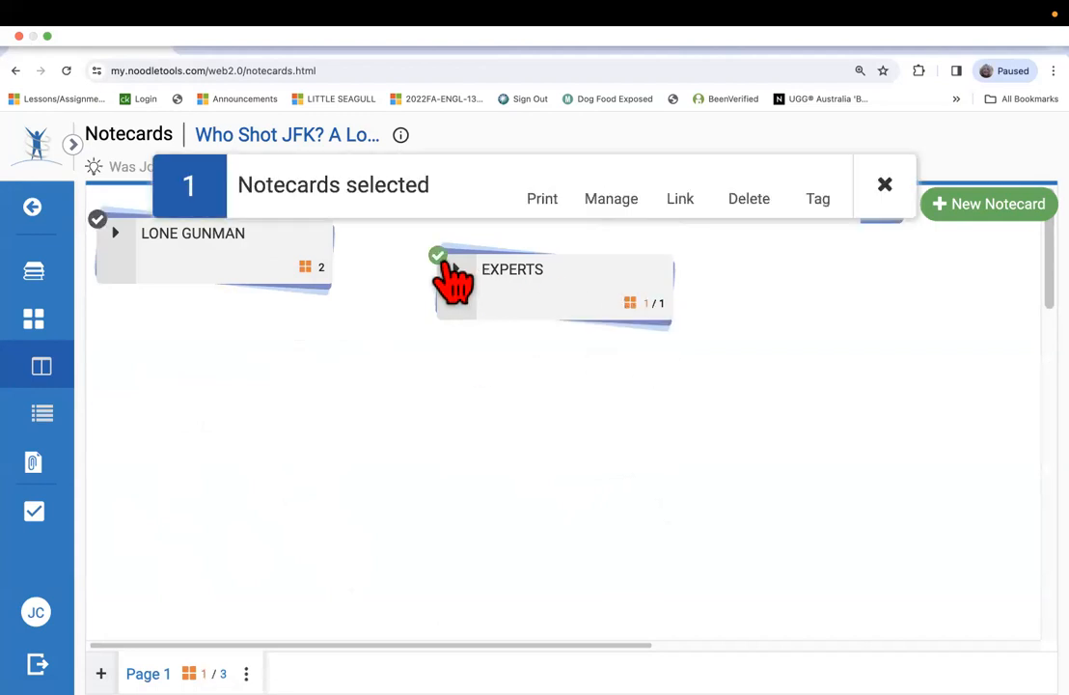
click(458, 270)
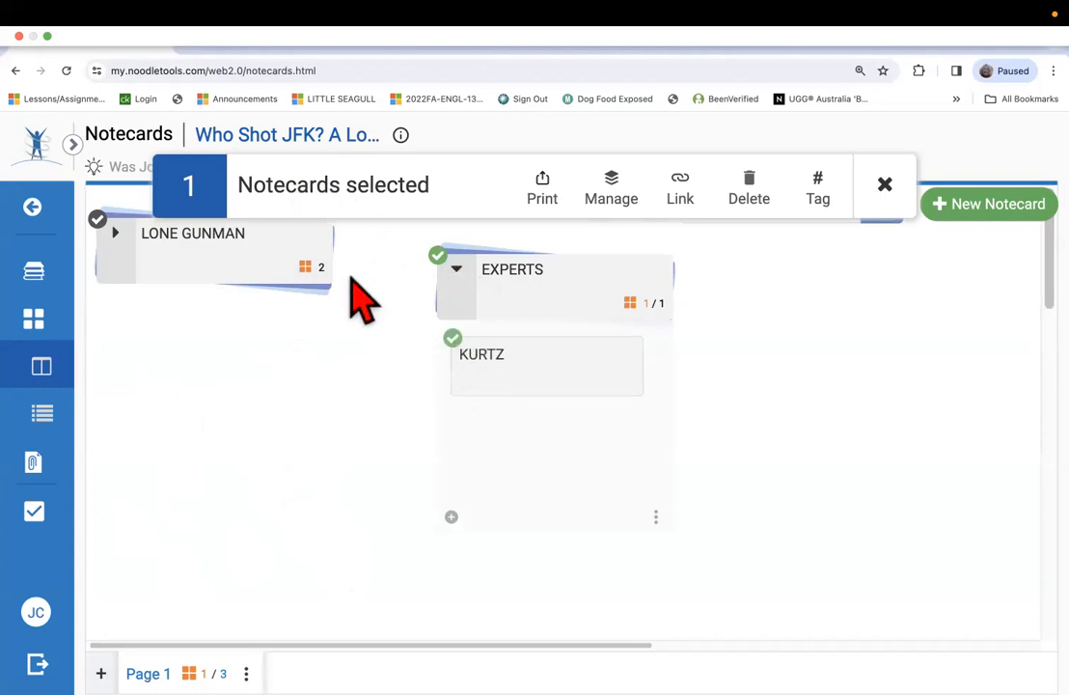
click(117, 233)
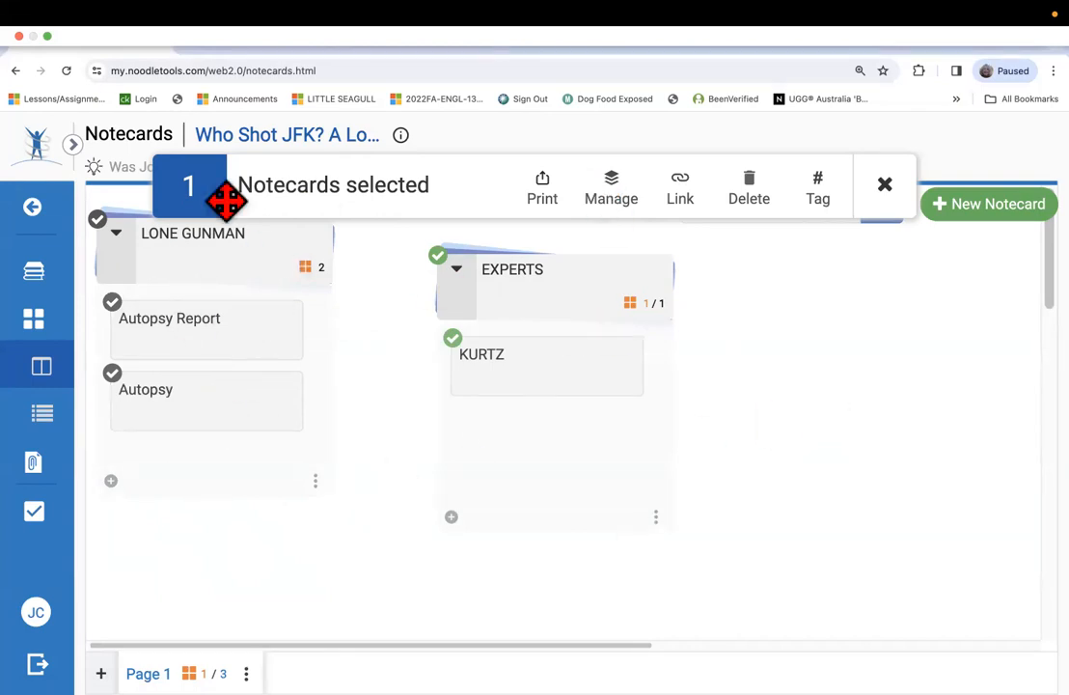
scroll(121, 509, down, 1)
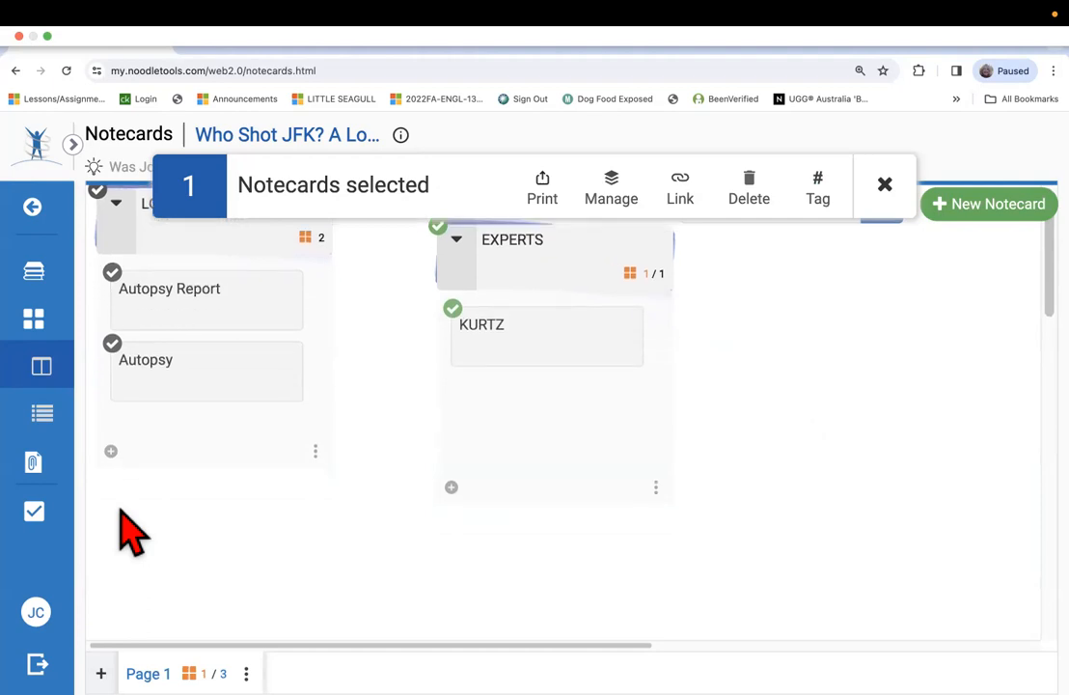
scroll(121, 510, up, 1)
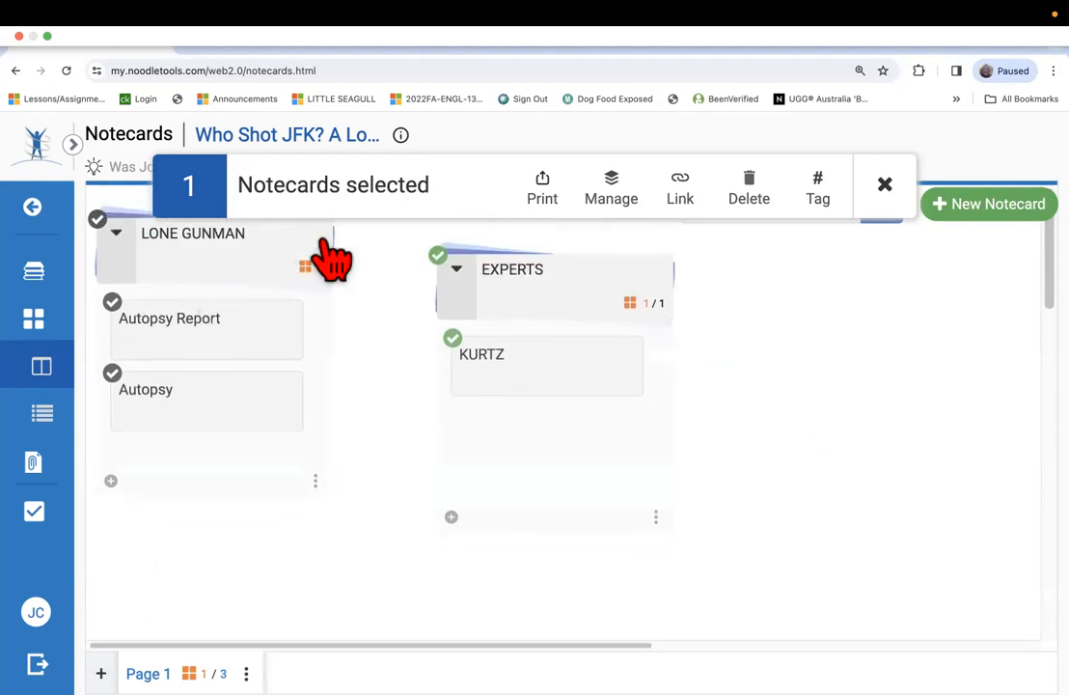
click(457, 272)
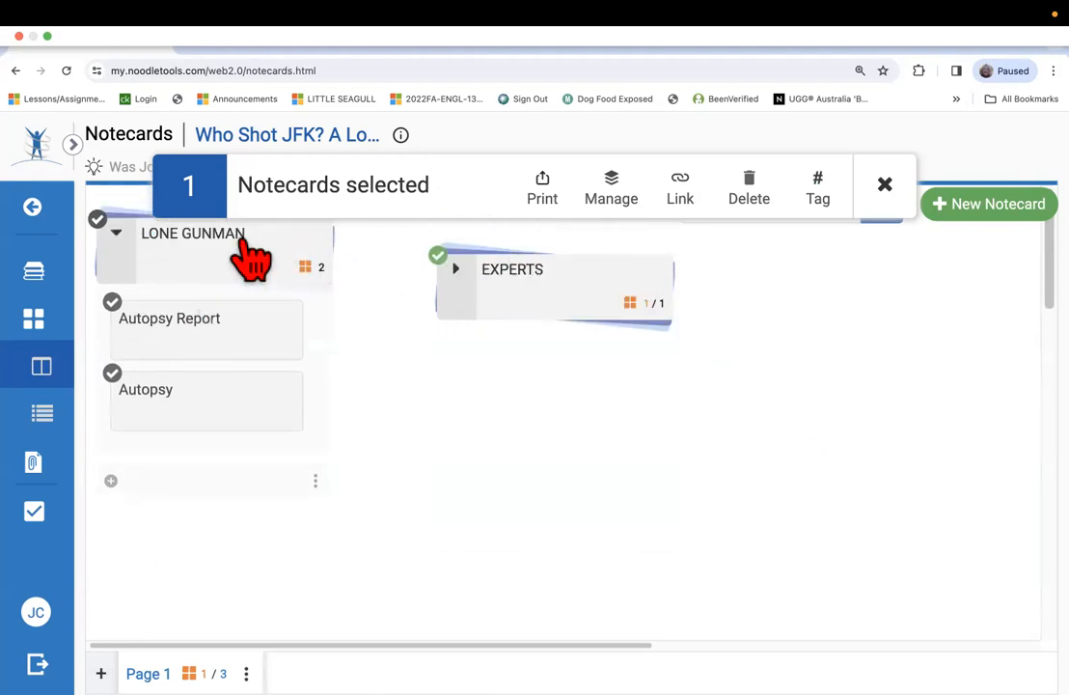
click(116, 236)
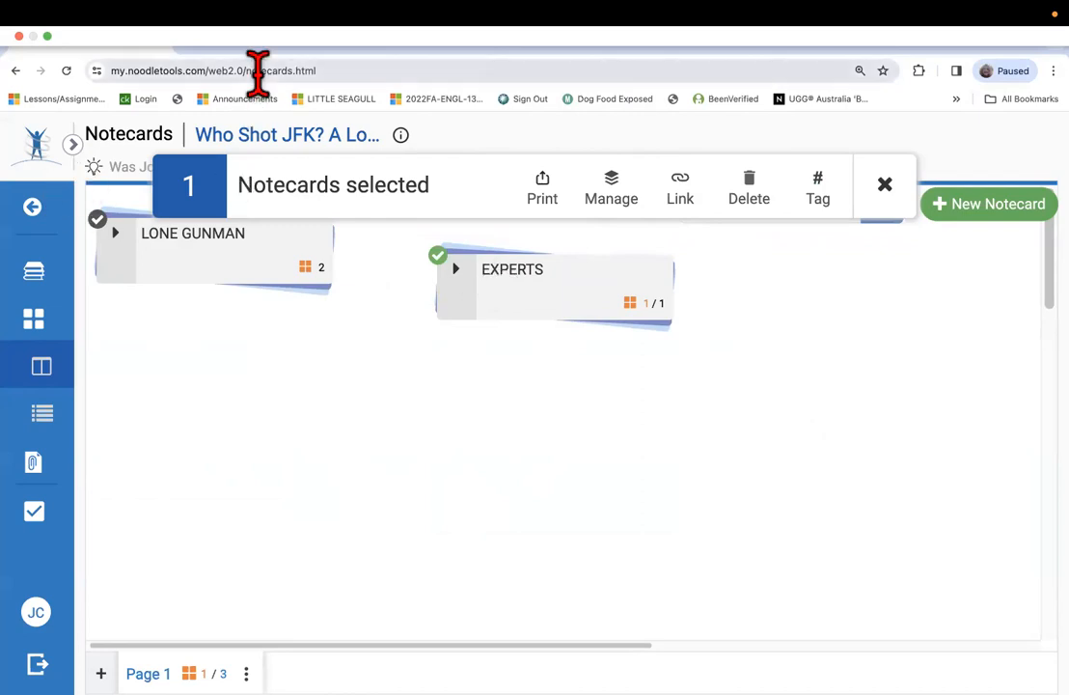
mouse_move(579, 17)
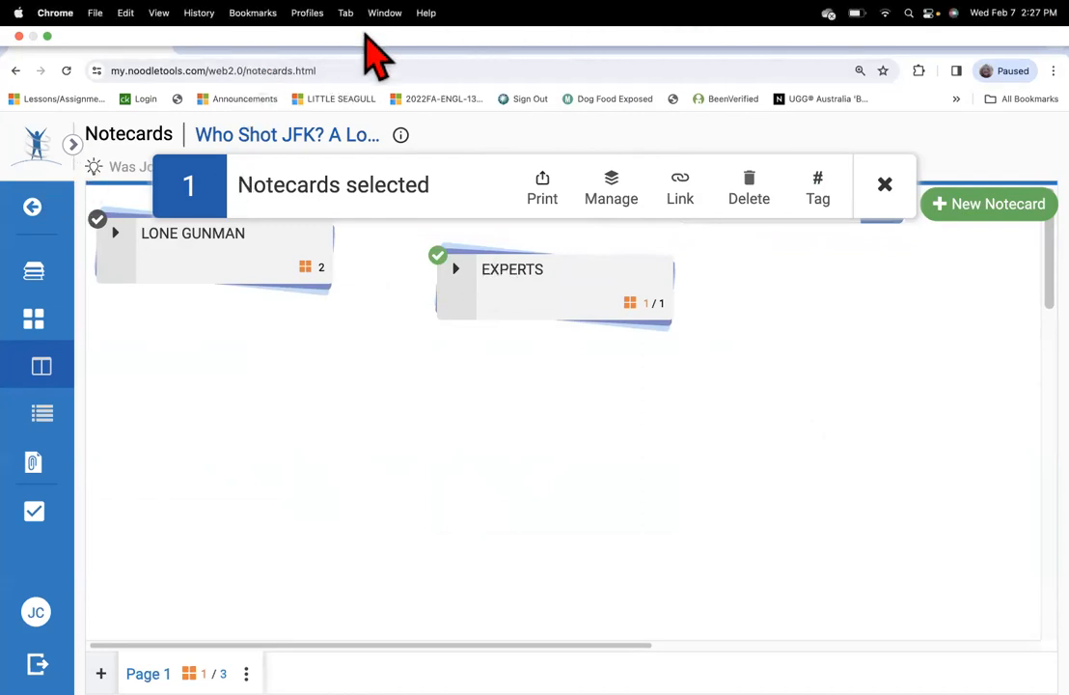